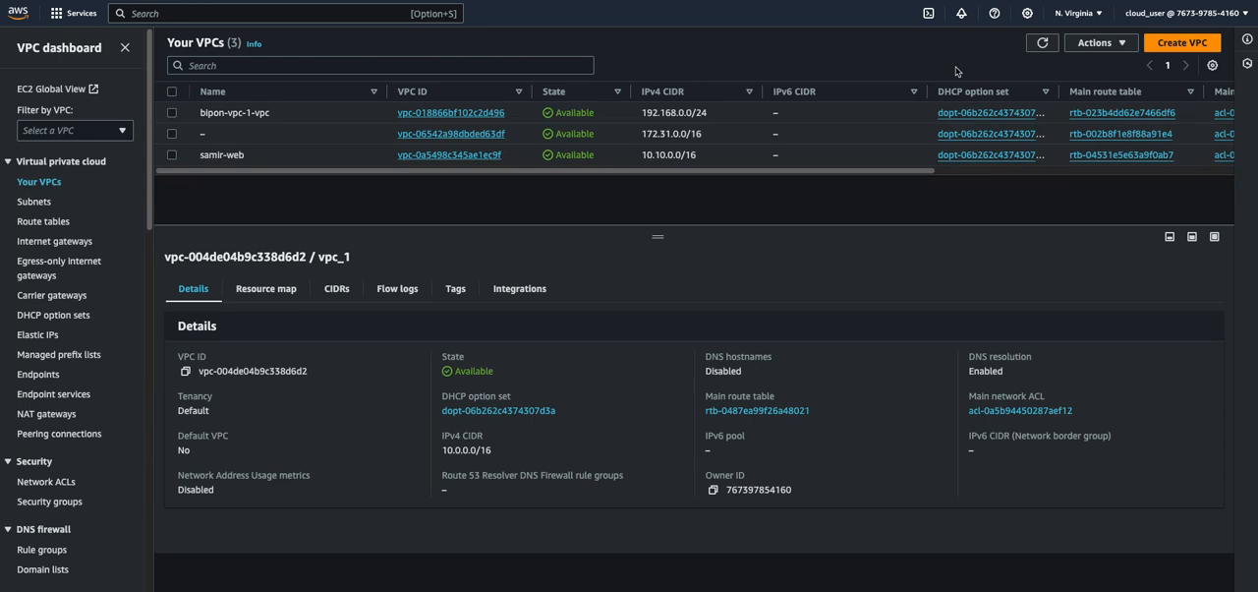
Create a VPC-only resource named VPC-ONE with the IPv4 CIDR 10.100.0.0/16
click(1182, 44)
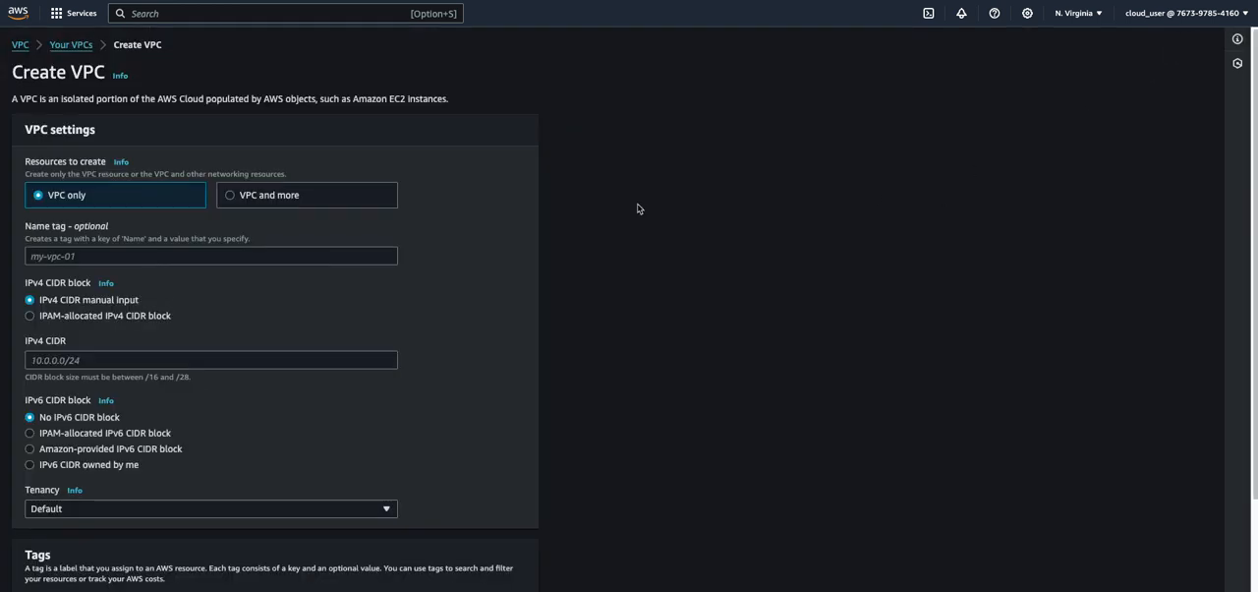
click(85, 256)
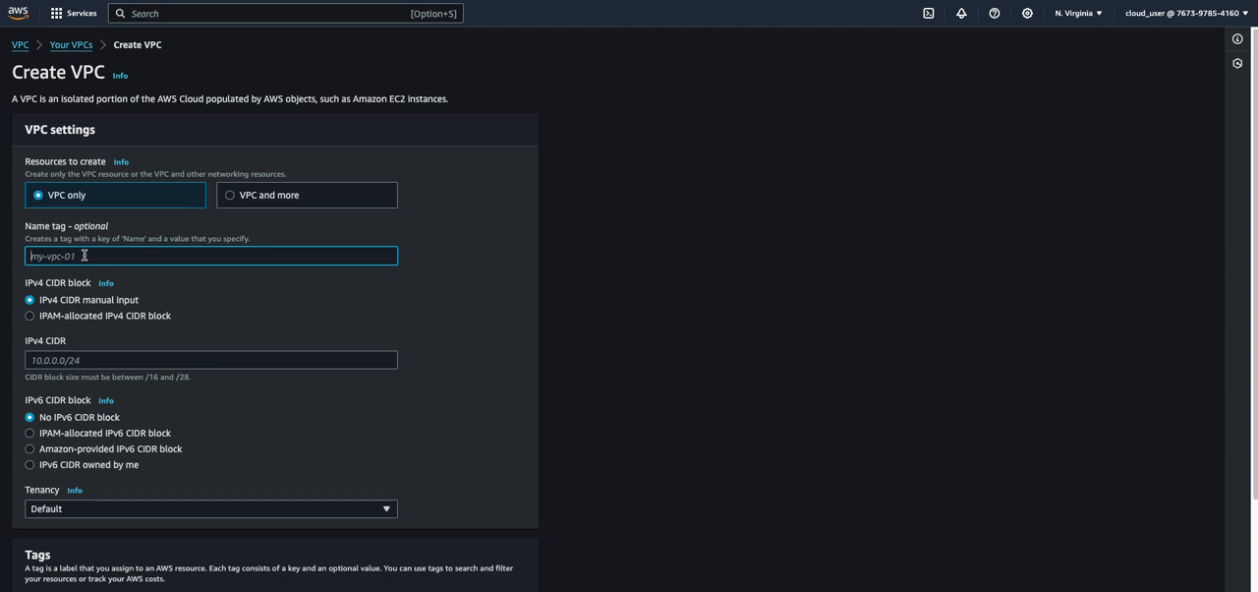
text(VPC-ONE)
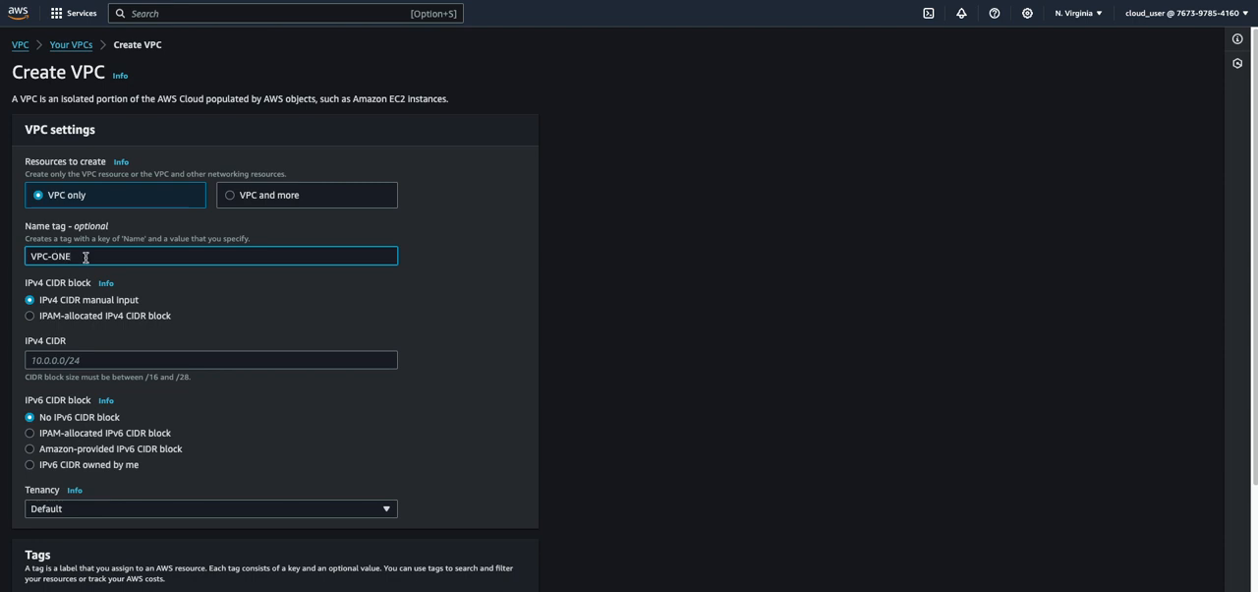
scroll(87, 258, down, 2)
click(83, 239)
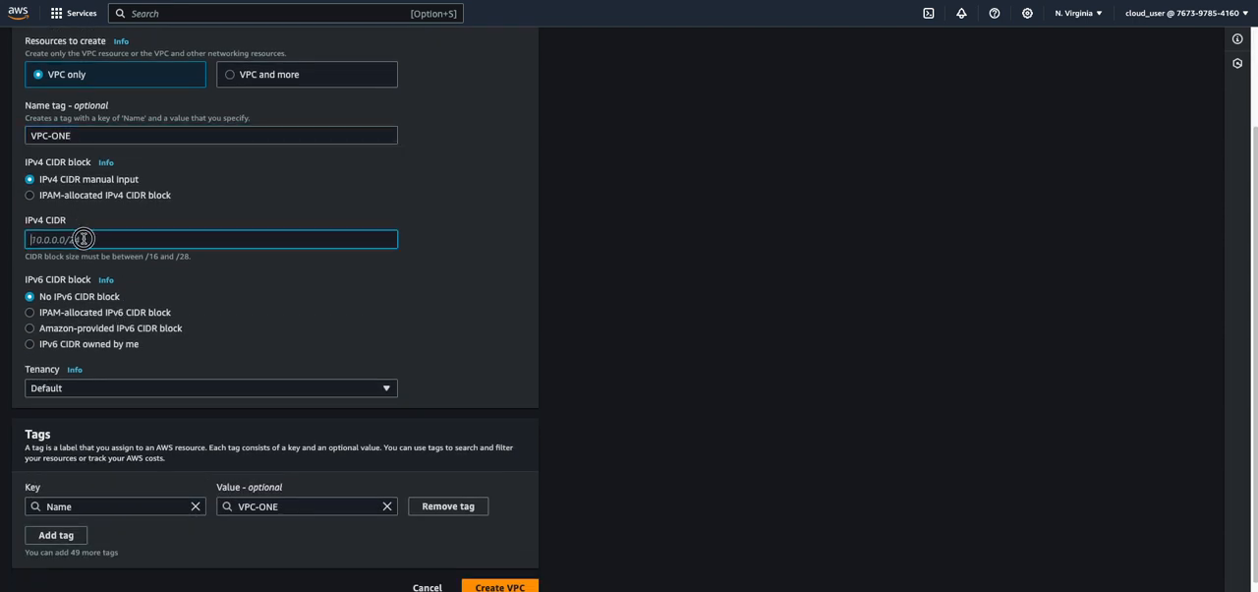
text(10.100.0.0/16)
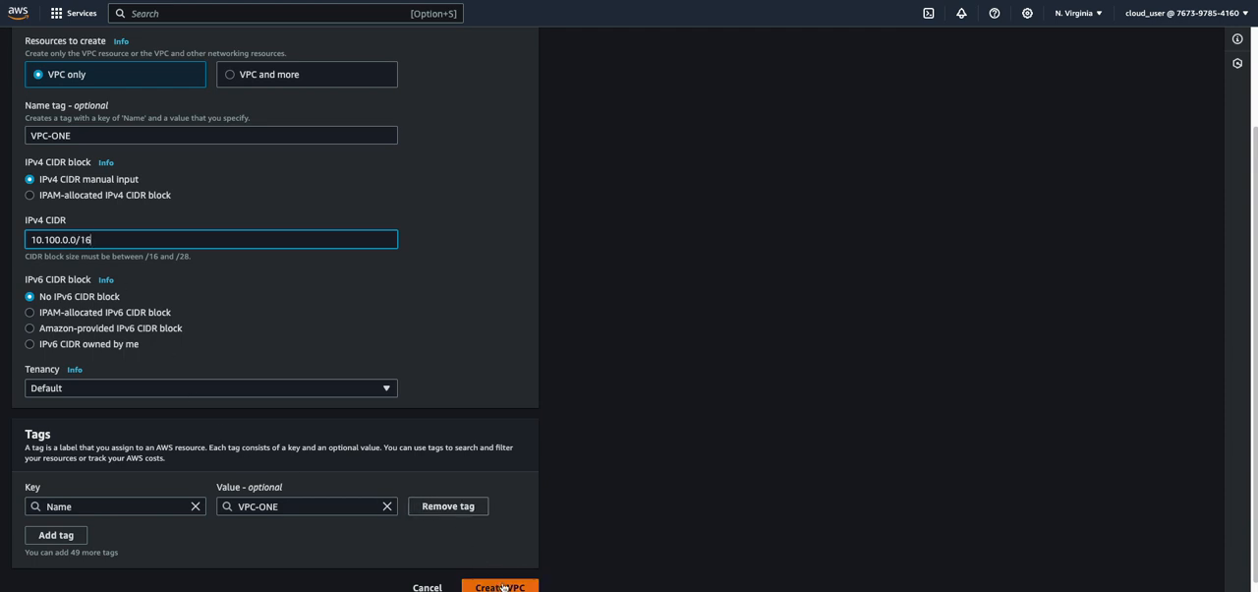
click(501, 584)
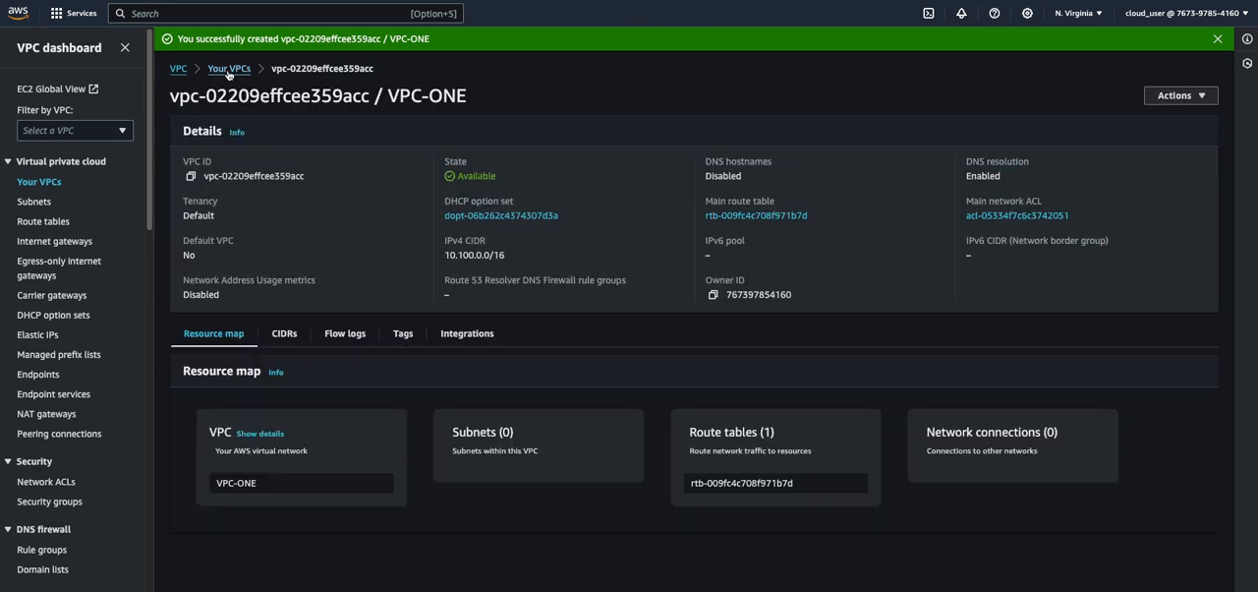
Create another VPC-only resource named VPC-TWO with the IPv4 CIDR 10.200.0.0/16 and return to the VPC list
click(228, 68)
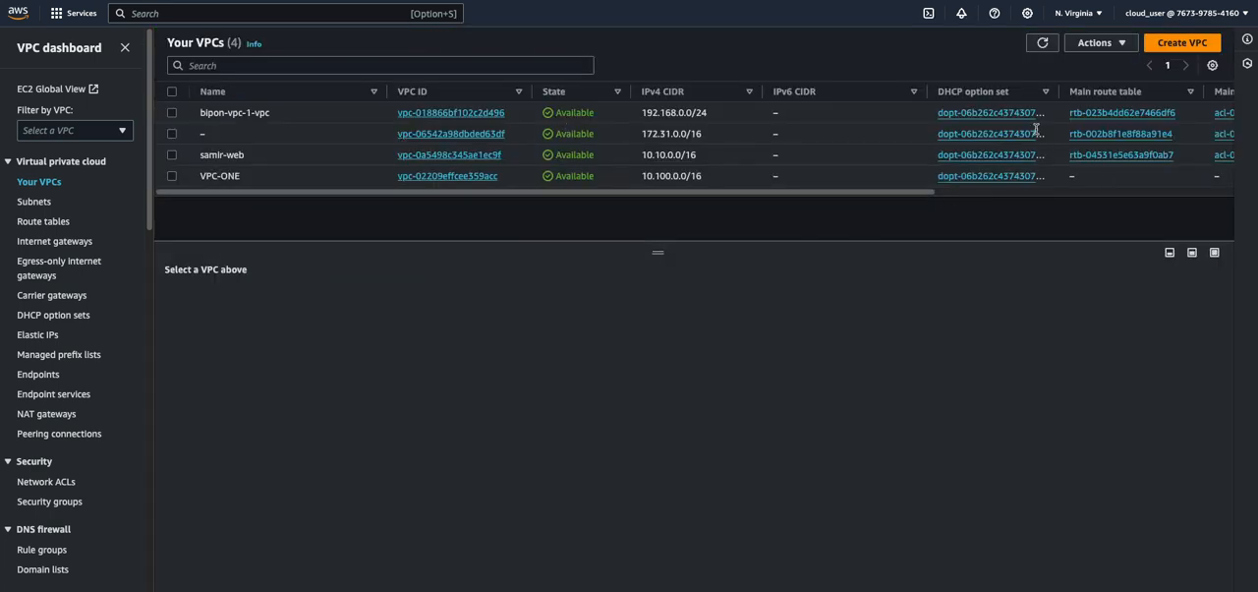
click(1183, 42)
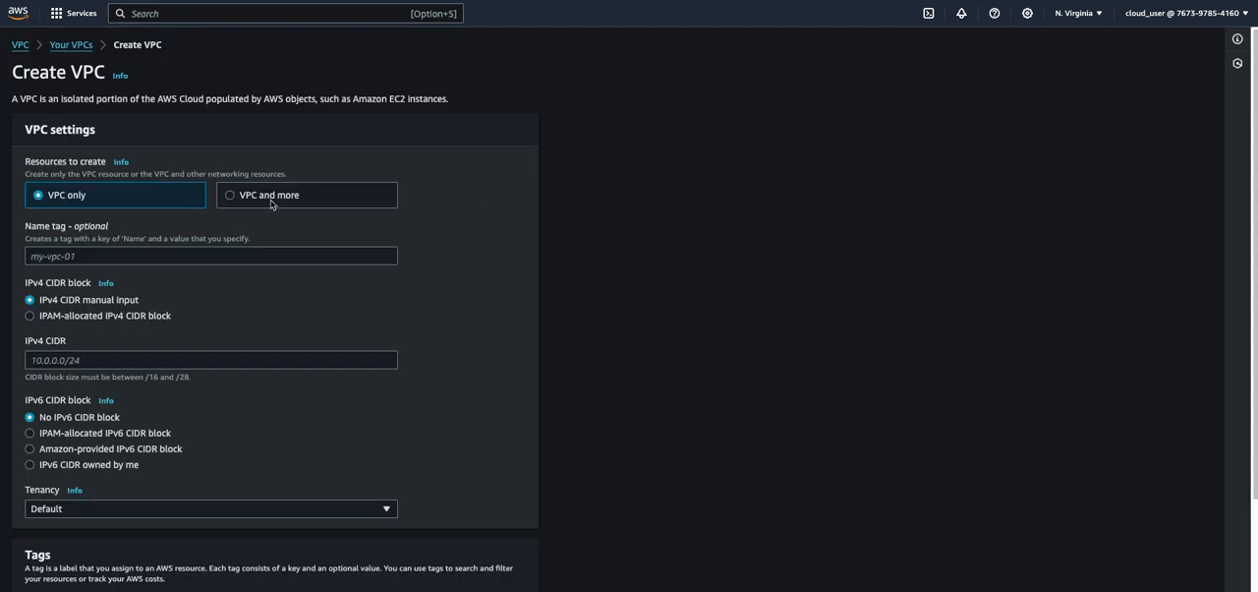
click(143, 254)
text(VPC-TO)
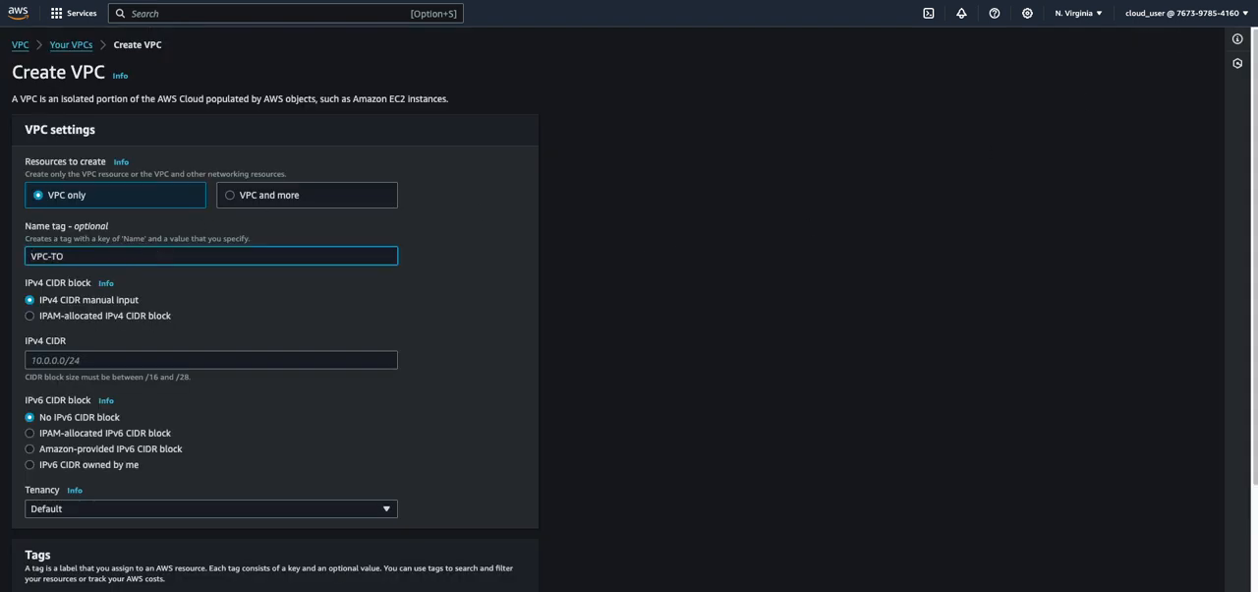
key(BackSpace)
text(WO)
click(149, 361)
text(10.200.0.0)
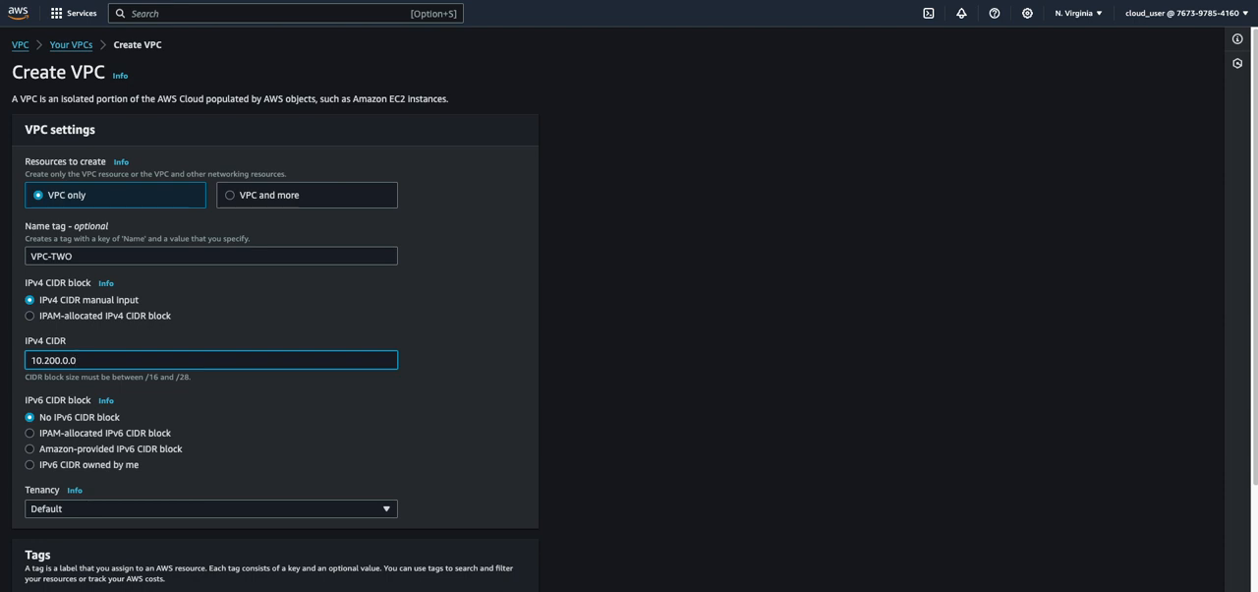
text(/16)
scroll(402, 492, down, 3)
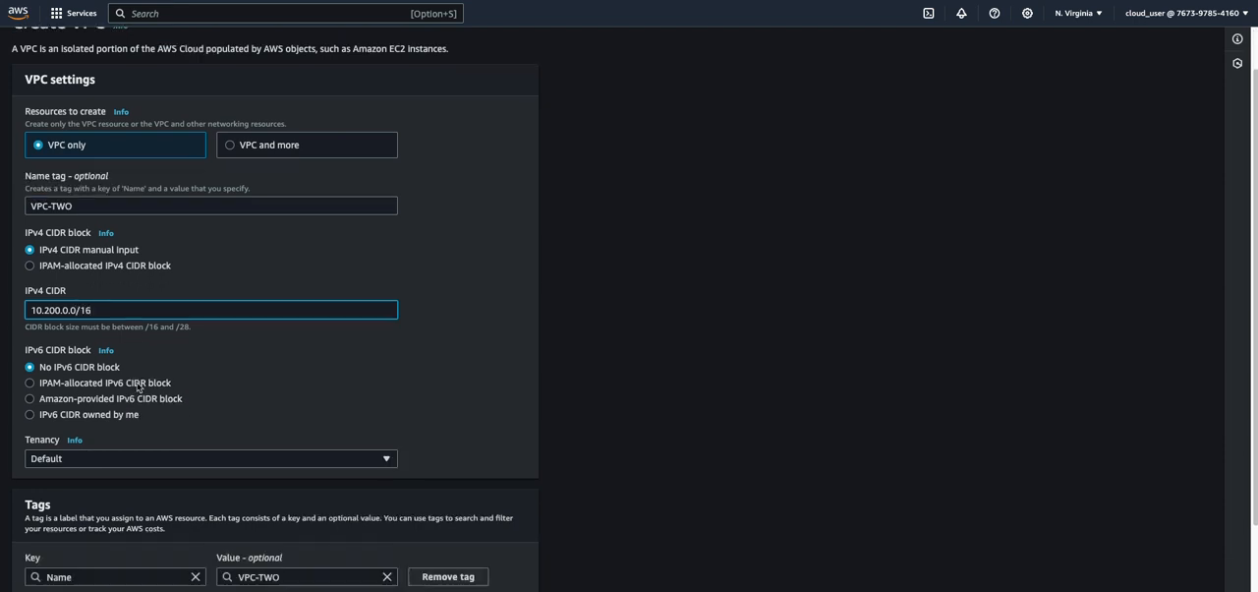
click(513, 586)
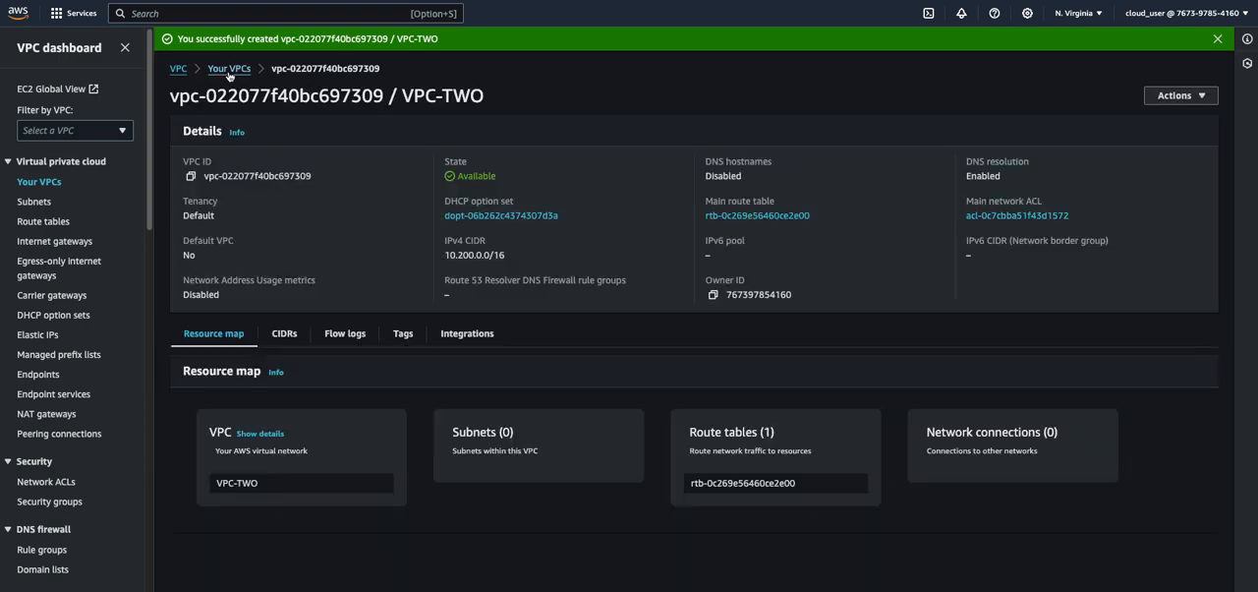
click(229, 69)
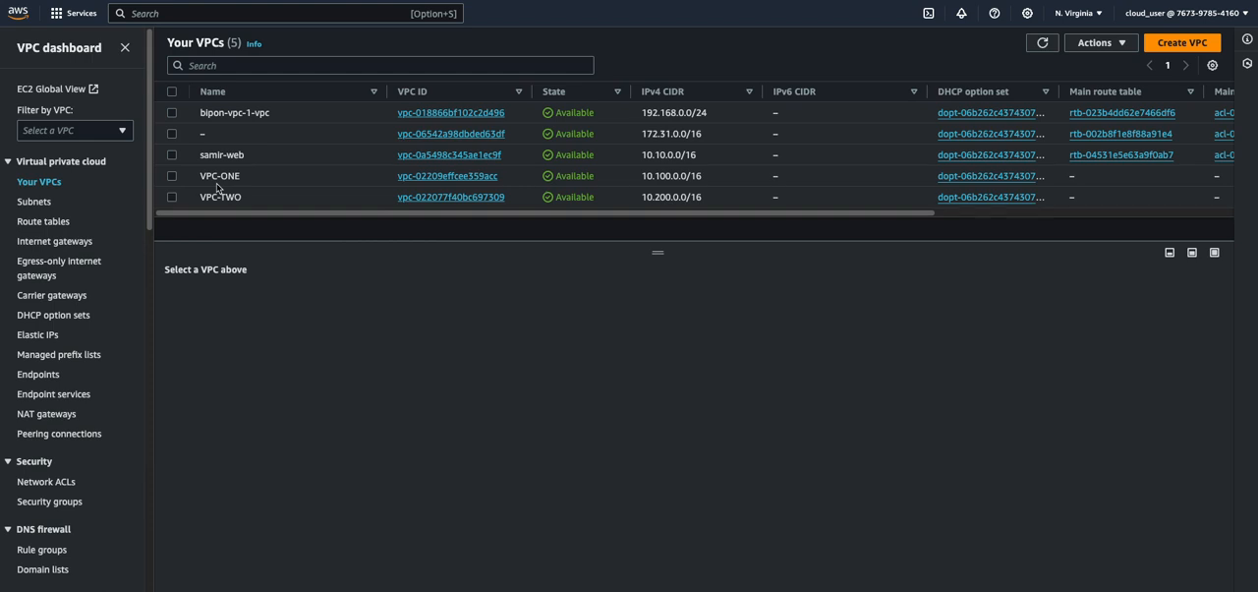
Create an internet gateway named VPC-ONE-IGW
click(27, 243)
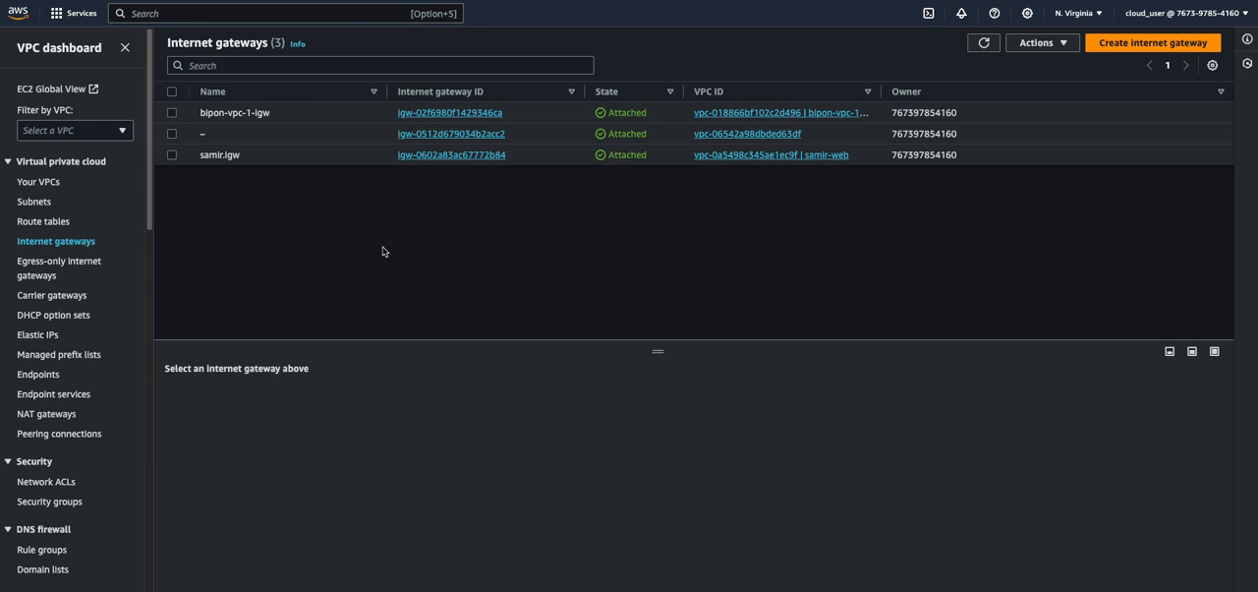
click(1104, 49)
click(126, 196)
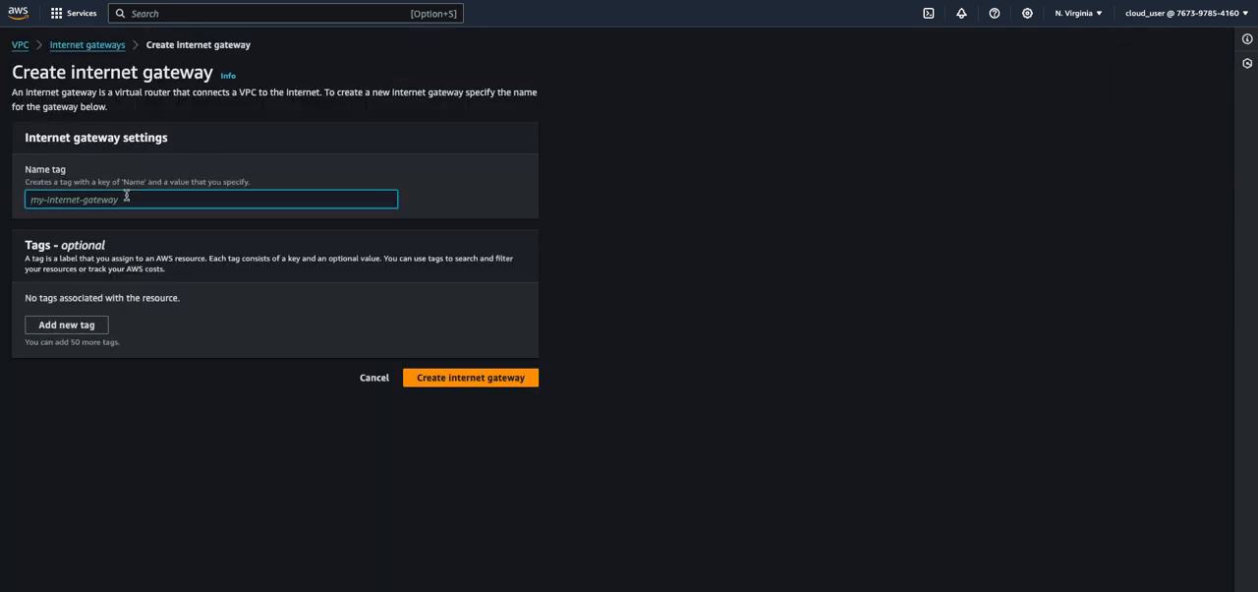
text(VPC-O)
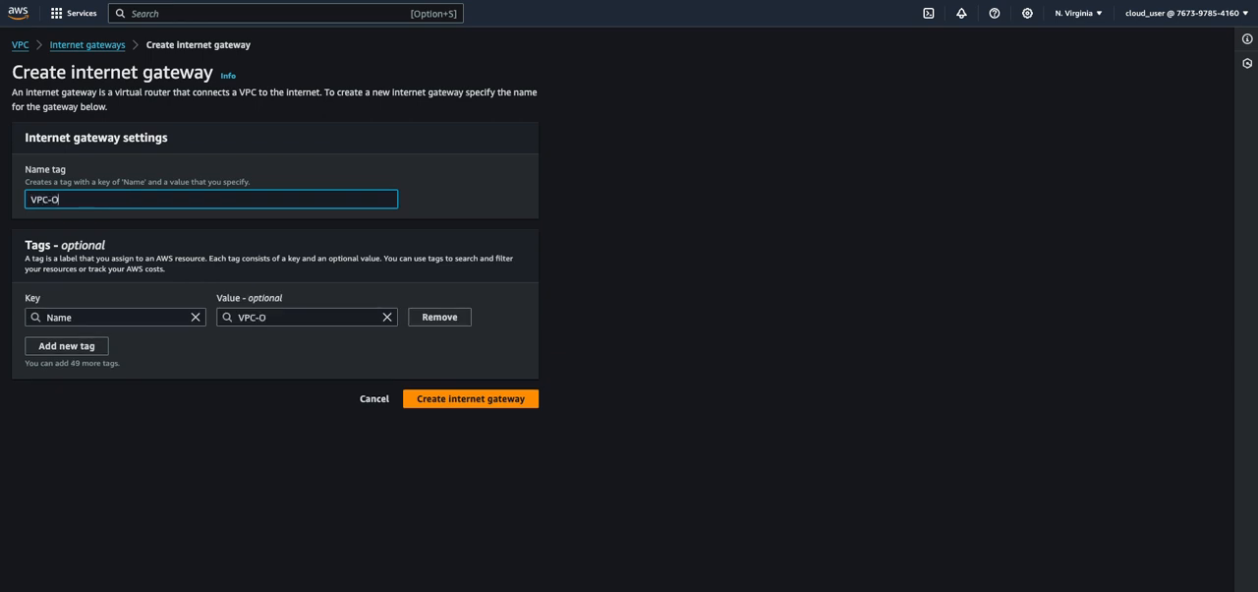
text(NE-IGW)
click(460, 399)
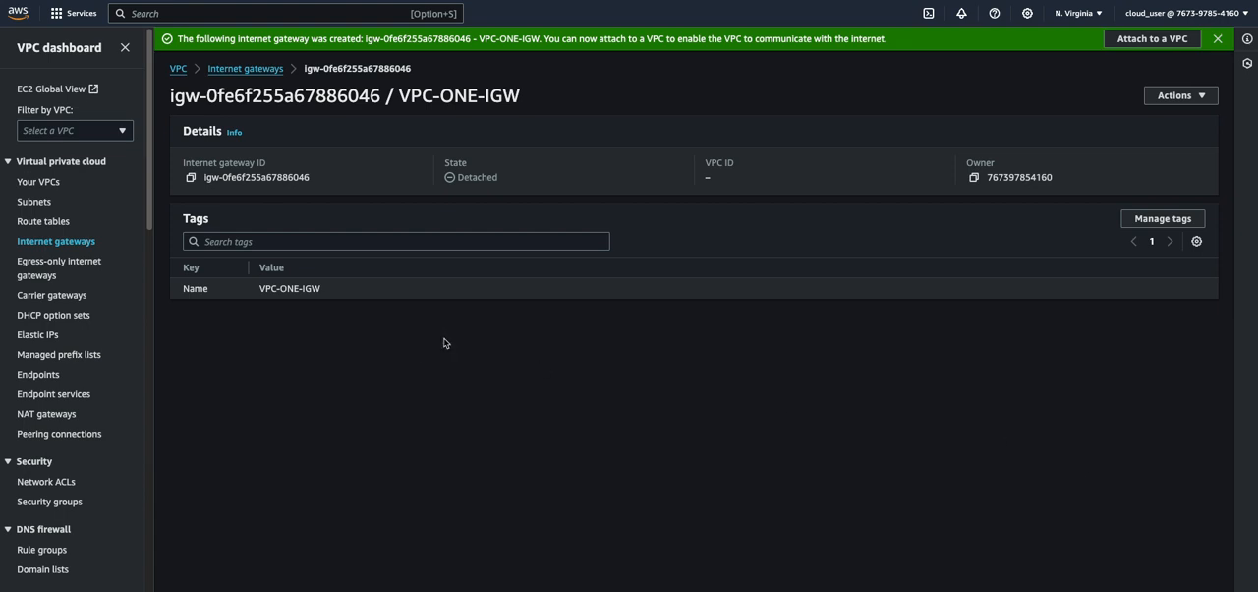
Attach the VPC-ONE-IGW internet gateway to VPC-ONE
click(1124, 45)
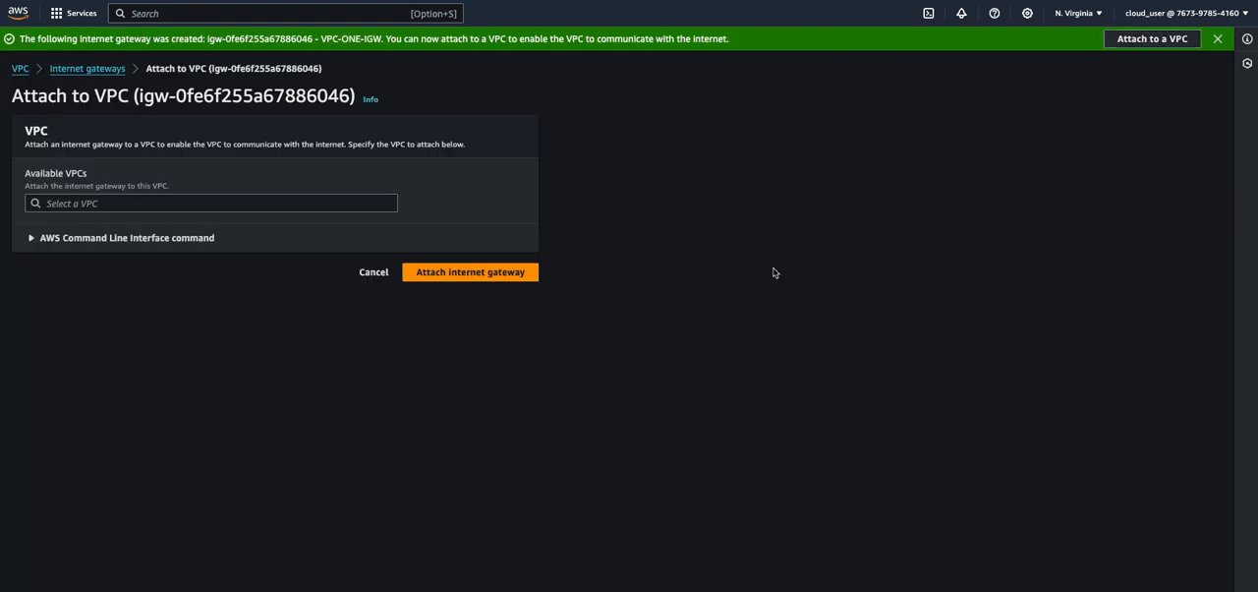
click(47, 203)
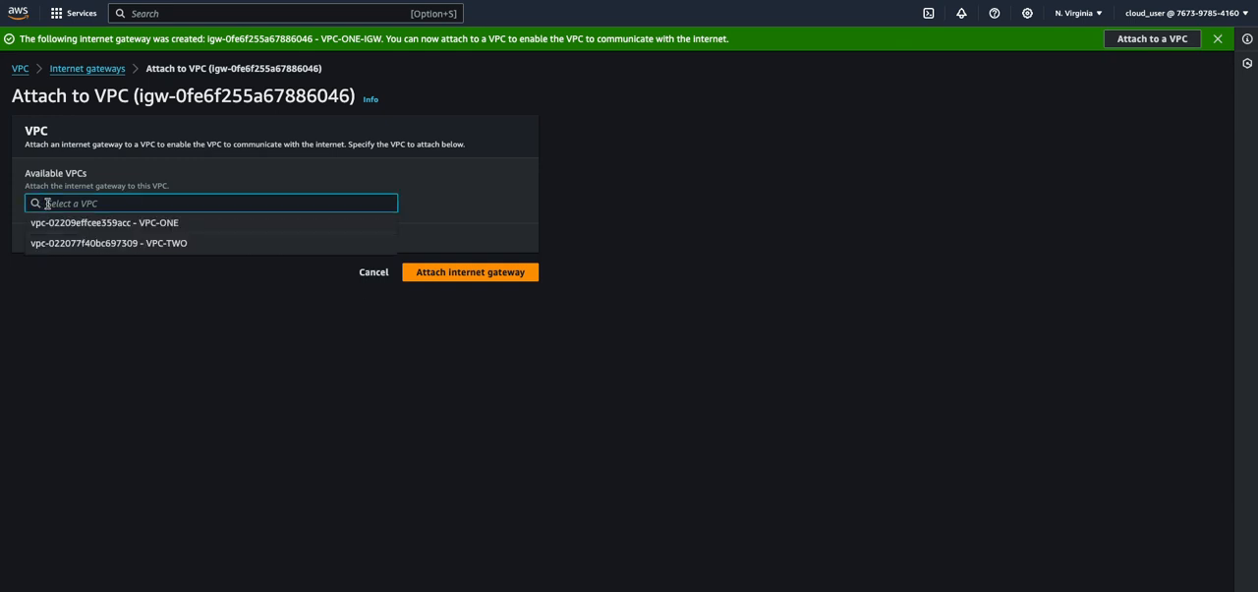
click(102, 223)
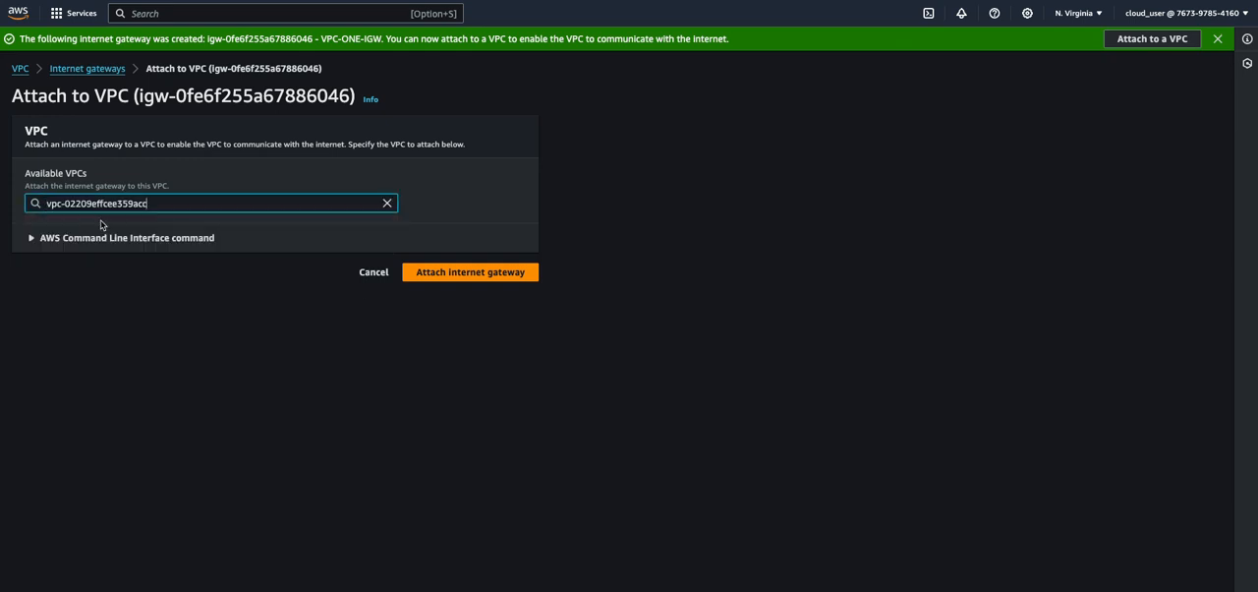
click(489, 280)
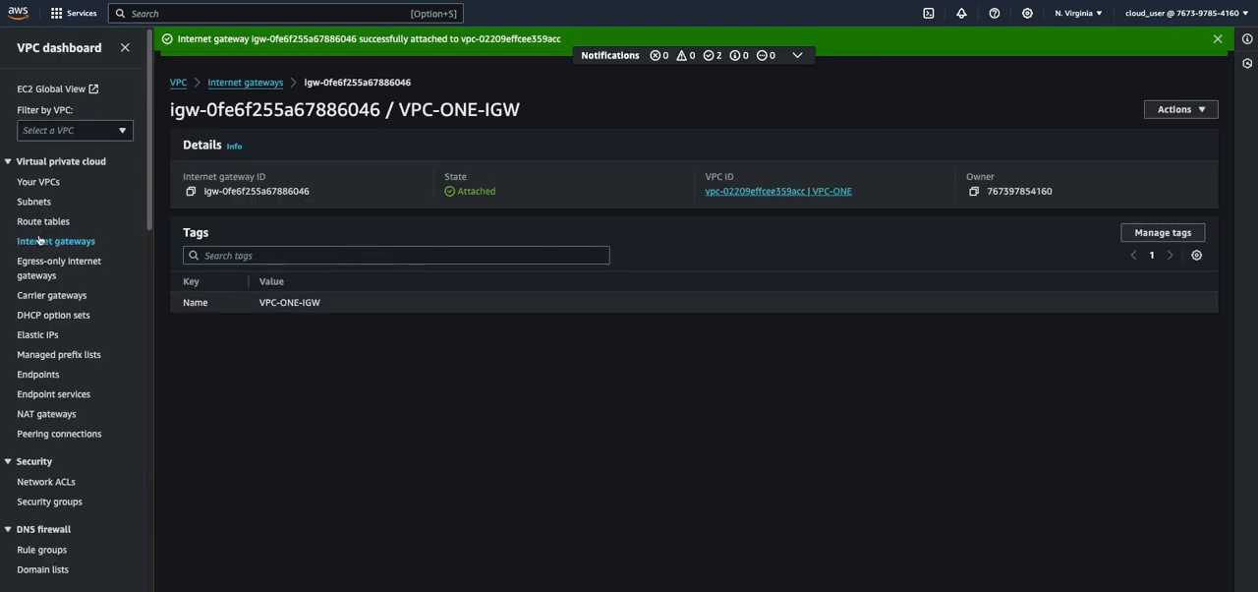
Start creating a new subnet and choose VPC-ONE as its VPC
click(29, 182)
click(172, 220)
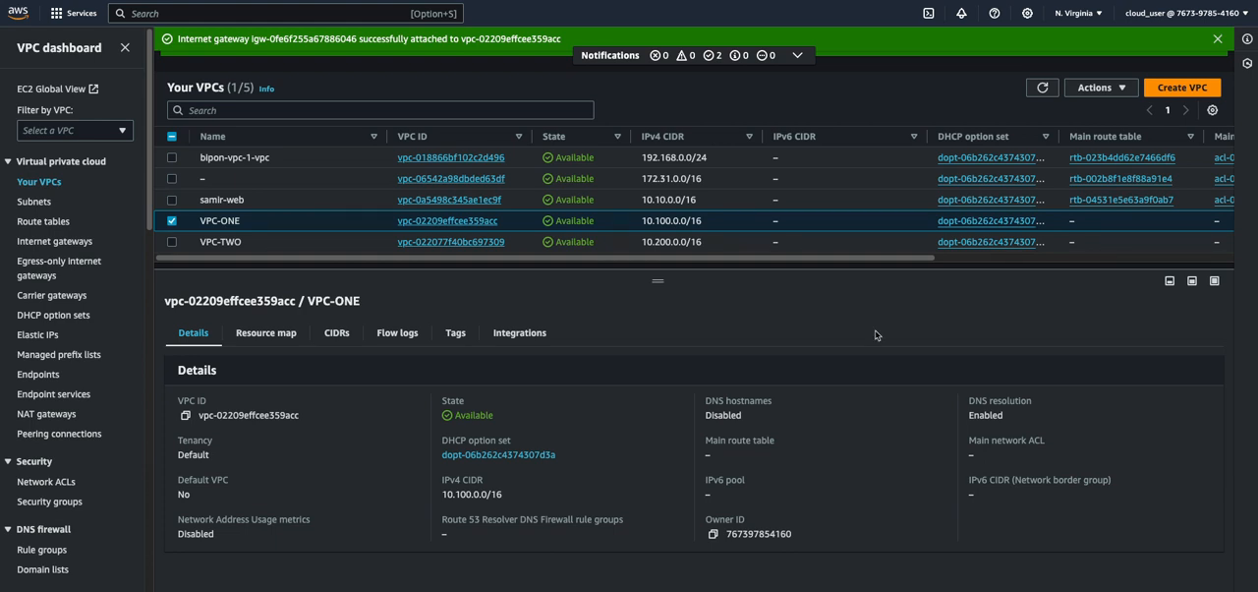
click(32, 201)
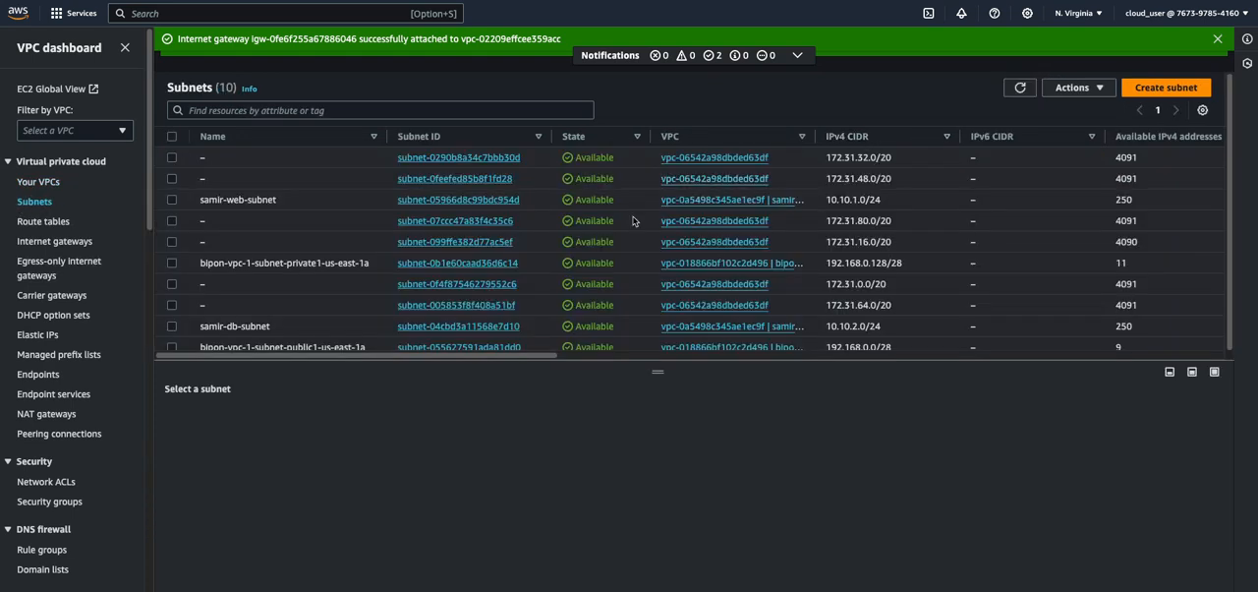
click(1163, 88)
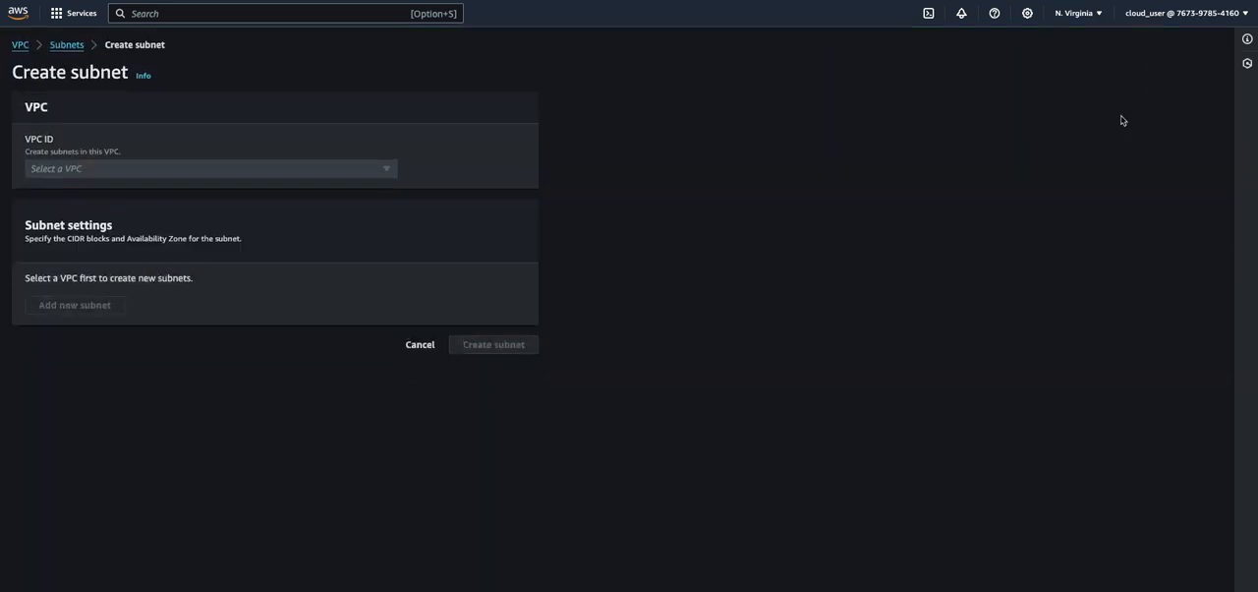
click(86, 169)
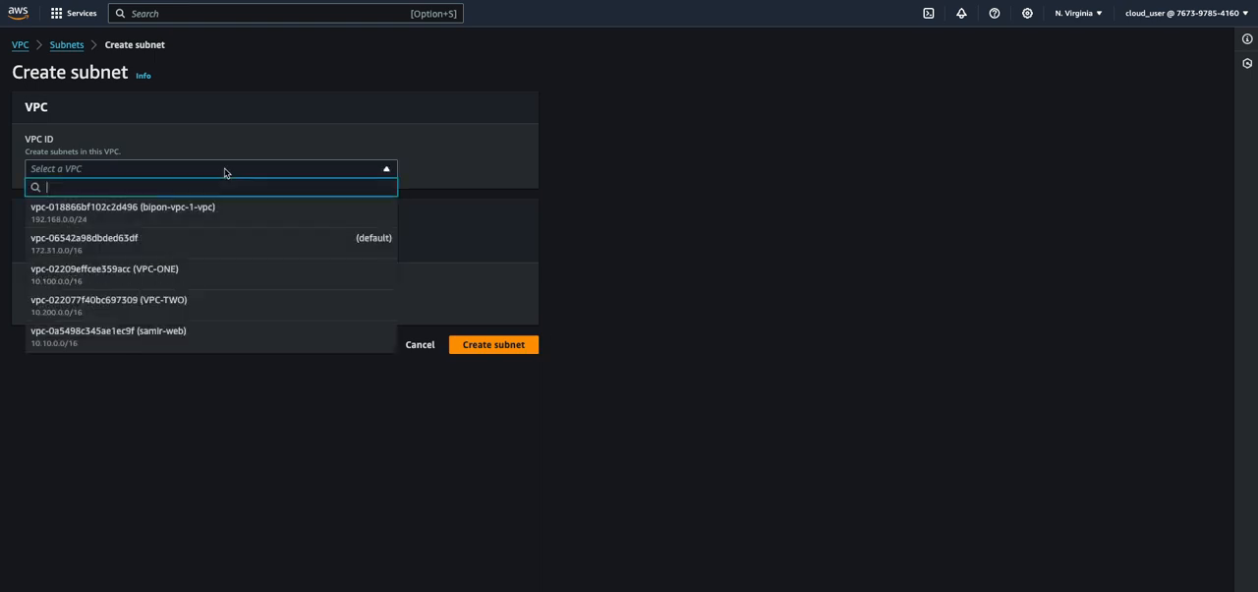
click(174, 285)
scroll(205, 346, down, 1)
scroll(204, 346, down, 2)
scroll(88, 247, down, 2)
Name the subnet VPC-ONE-PUBLIC-SUBNET and set its availability zone to us-east-1a
click(135, 195)
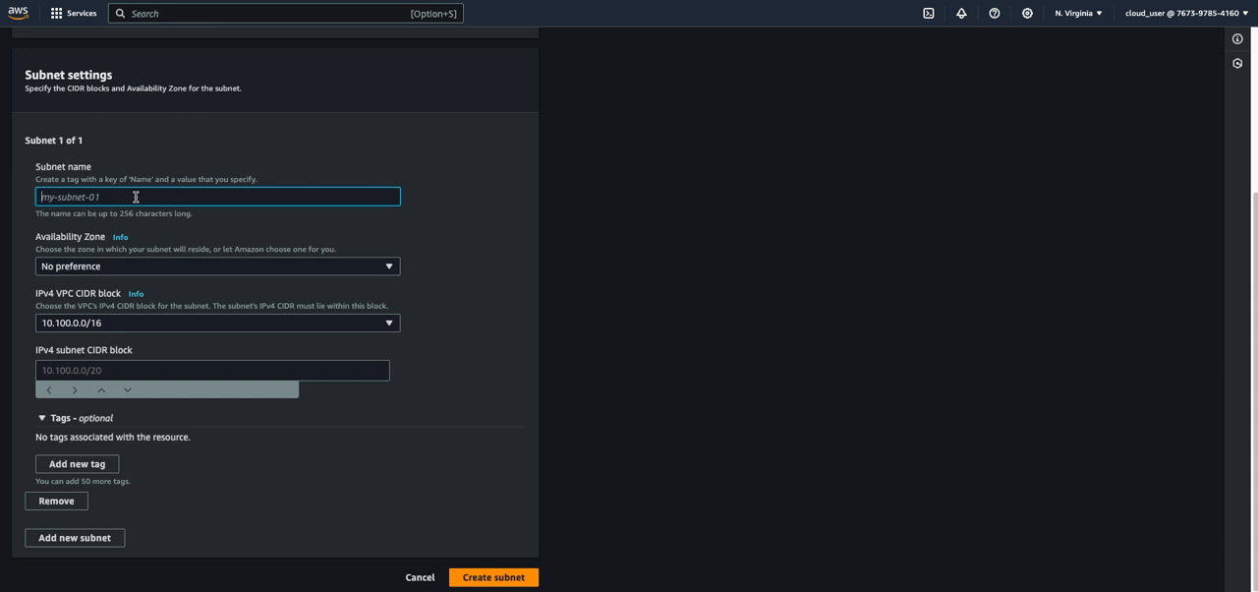
text(VPC)
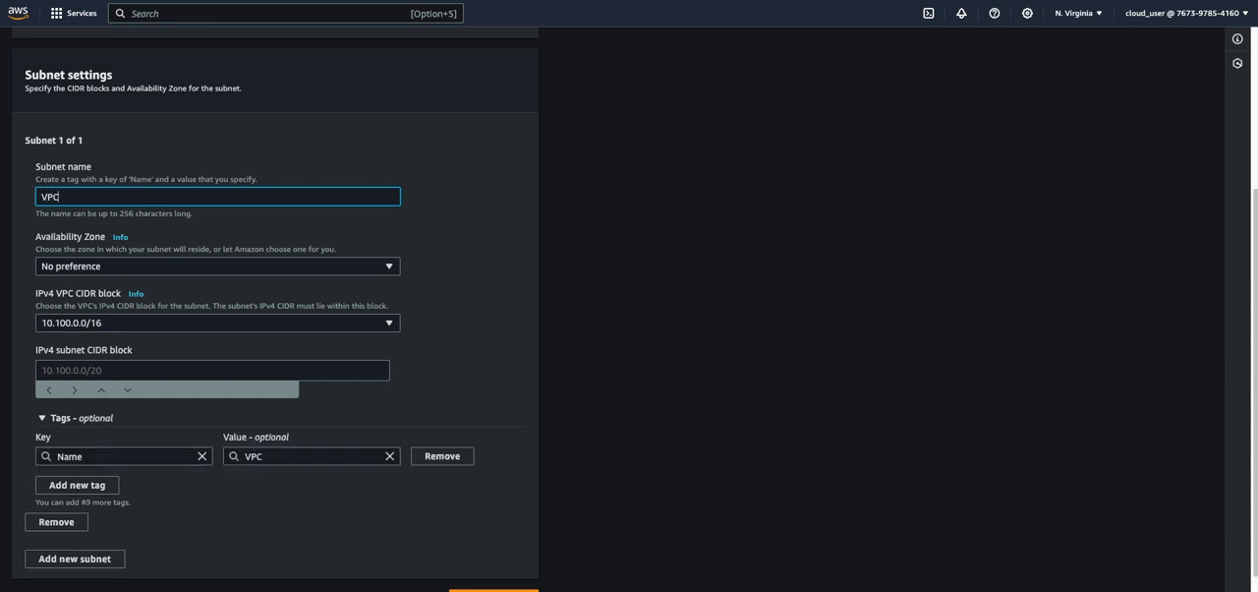
text(-ONE-PUBLIC-SUBNEY)
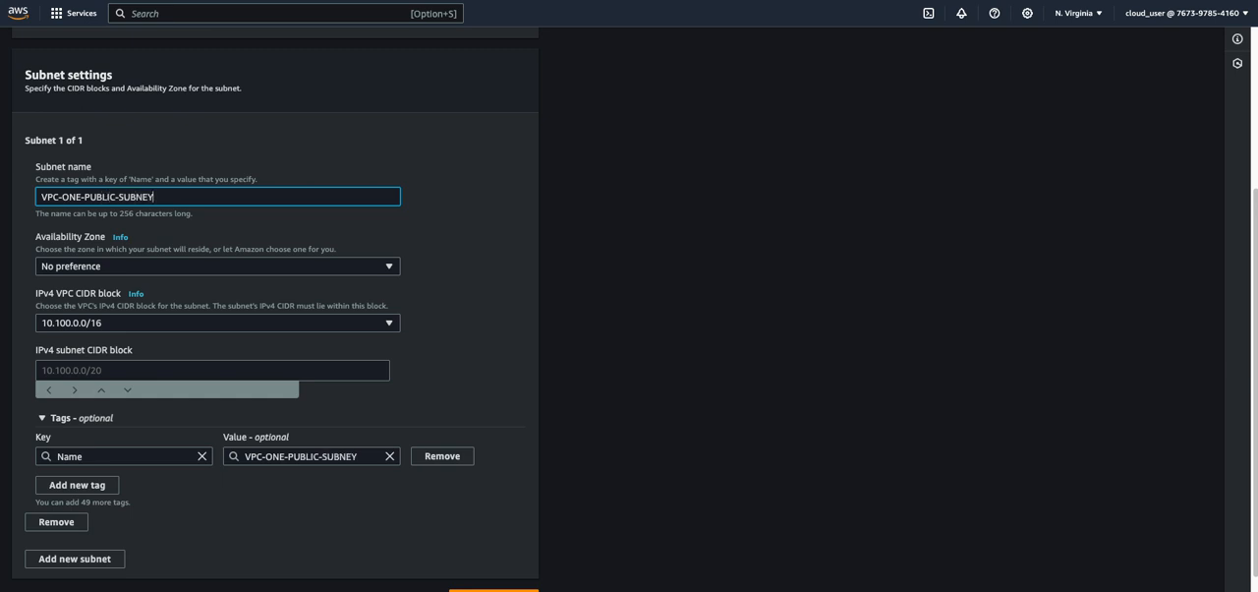
key(BackSpace)
text(T)
click(192, 274)
click(162, 323)
scroll(409, 292, down, 1)
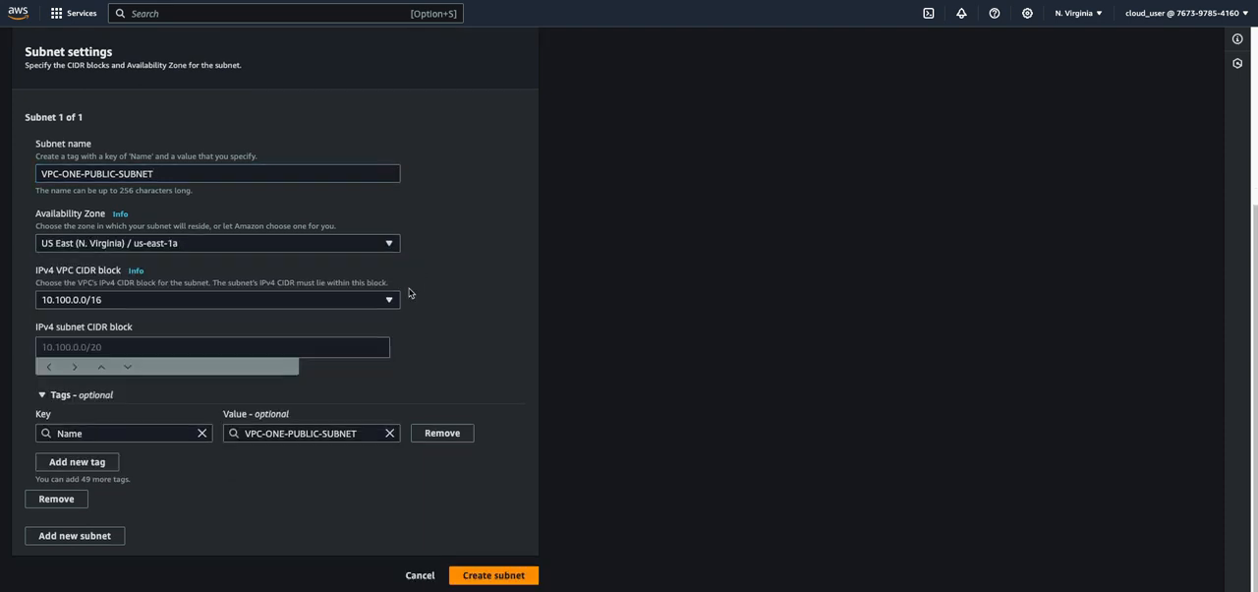
Set the IPv4 subnet CIDR block to 10.100.0.0/24 and create the subnet
click(94, 346)
text(10.100)
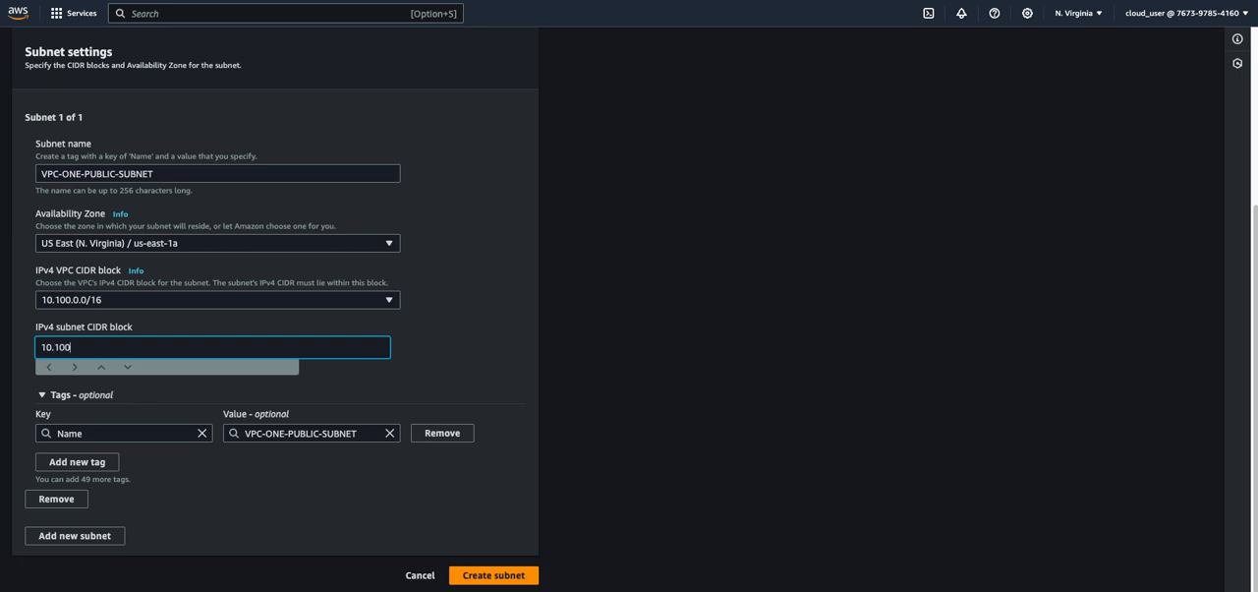
text(.0.0/24)
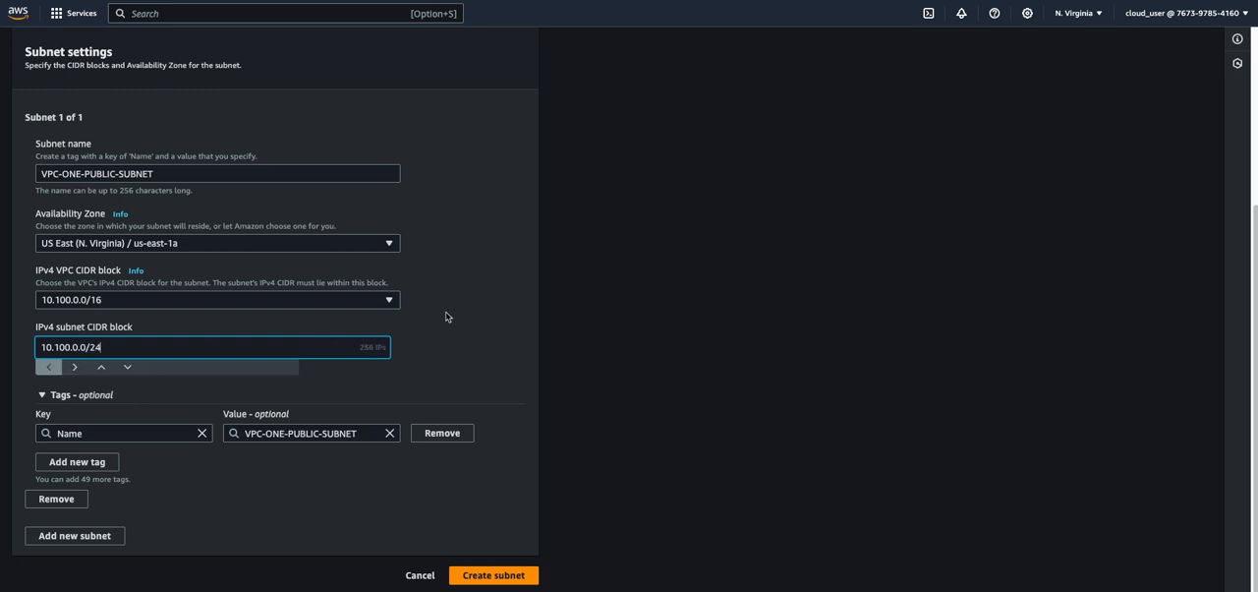
click(489, 574)
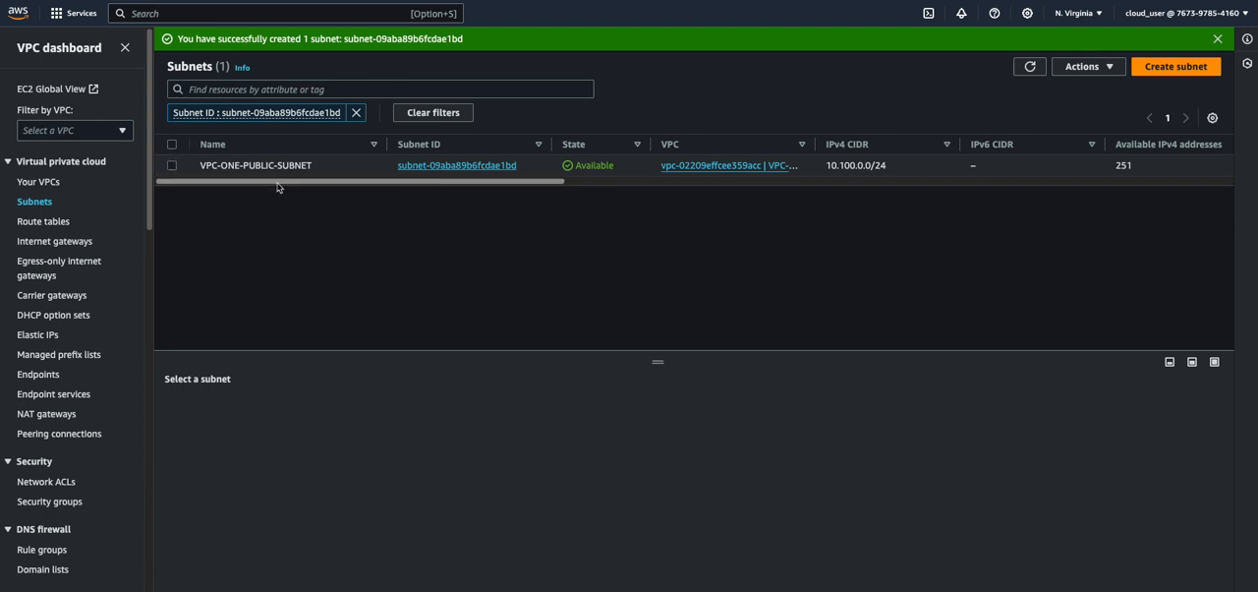
Enable auto-assignment of public IPv4 addresses in the settings of VPC-ONE-PUBLIC-SUBNET and save
click(171, 167)
click(1091, 67)
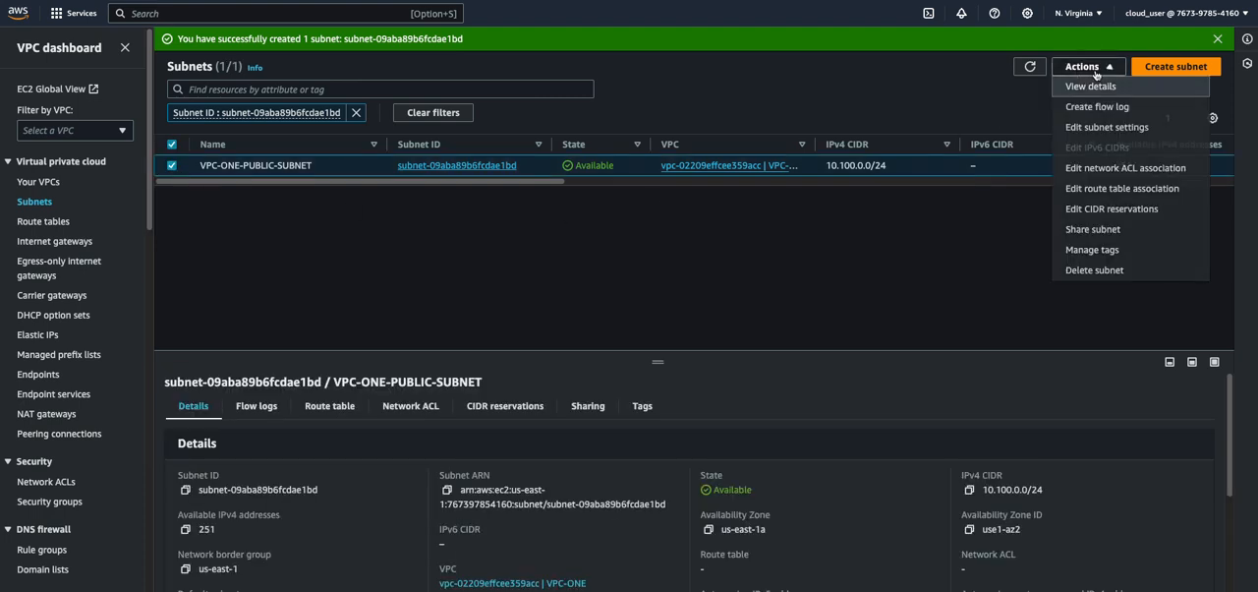
click(1108, 128)
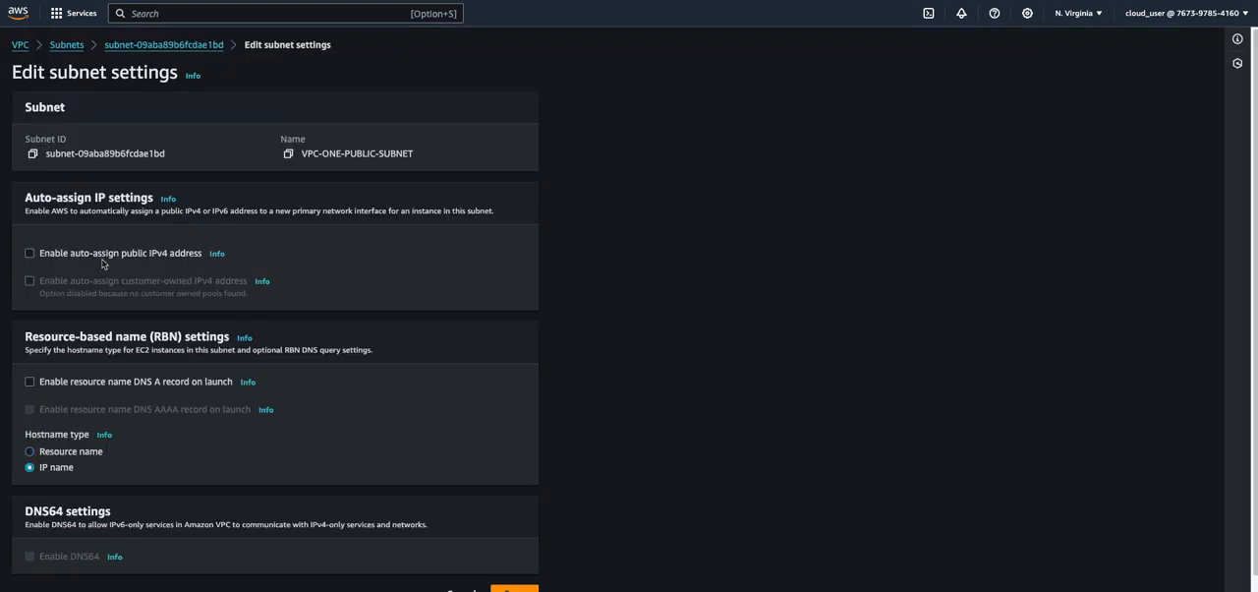
click(30, 252)
scroll(580, 402, down, 1)
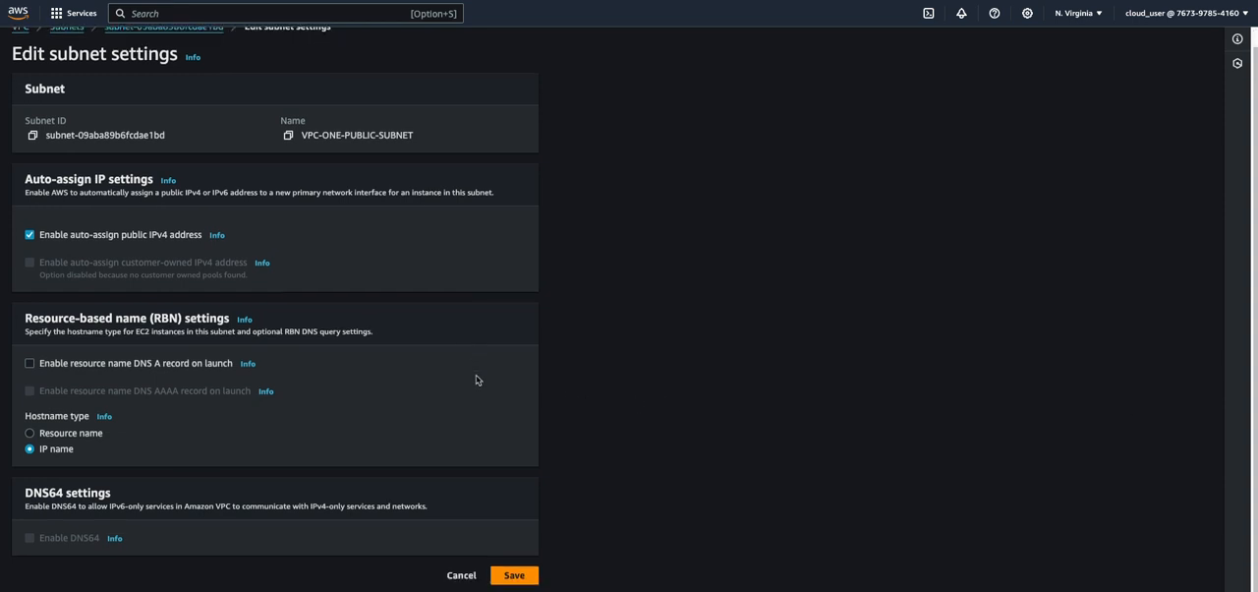
click(519, 574)
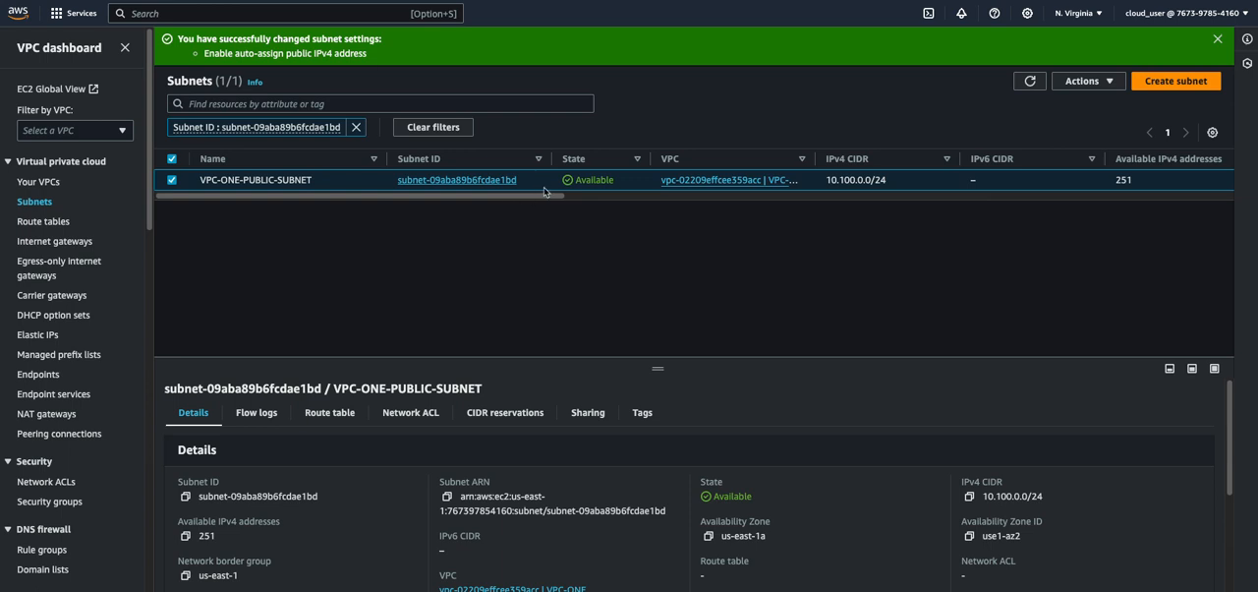
Create a route table named VPC-ONE-PUBLIC in VPC-ONE
click(54, 225)
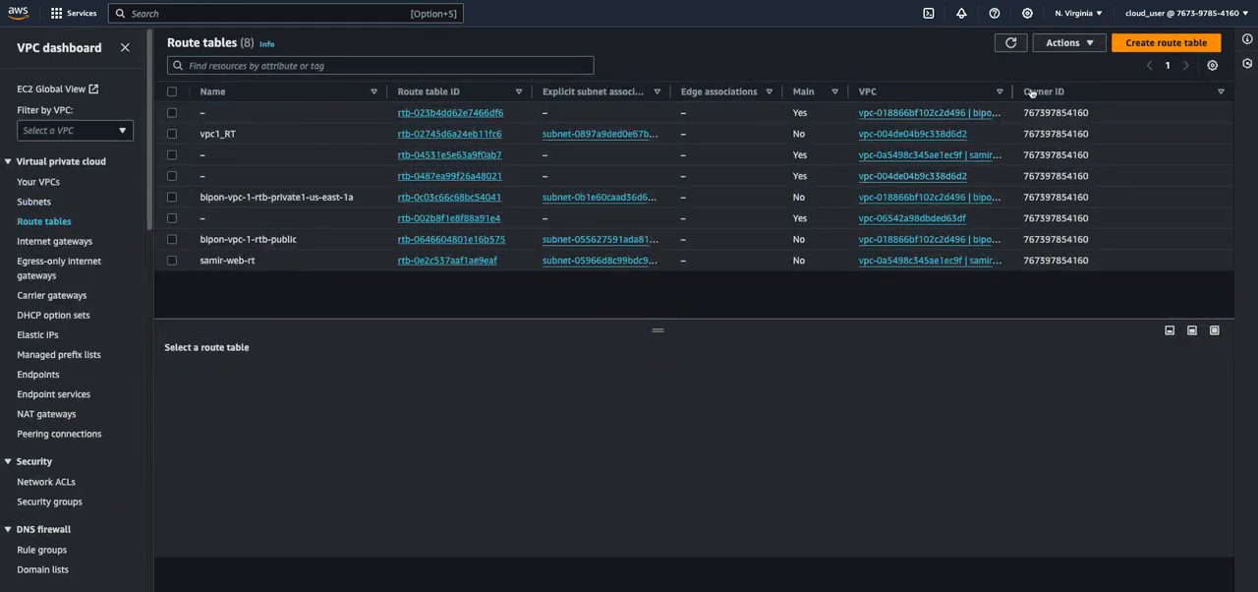
click(1166, 44)
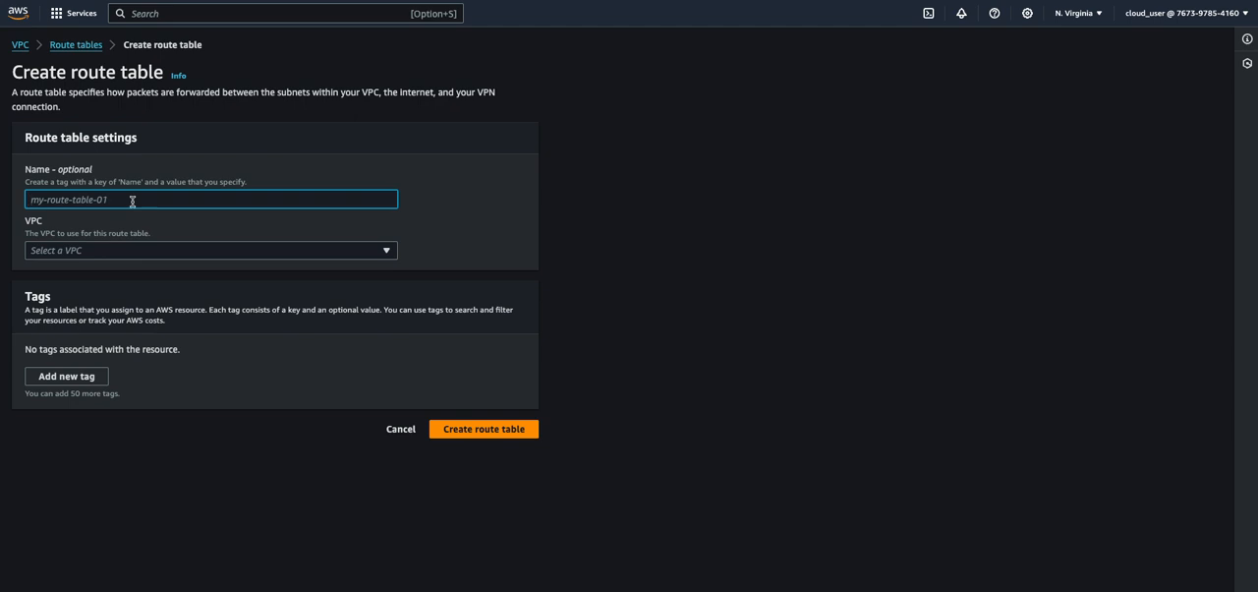
text(VPC-)
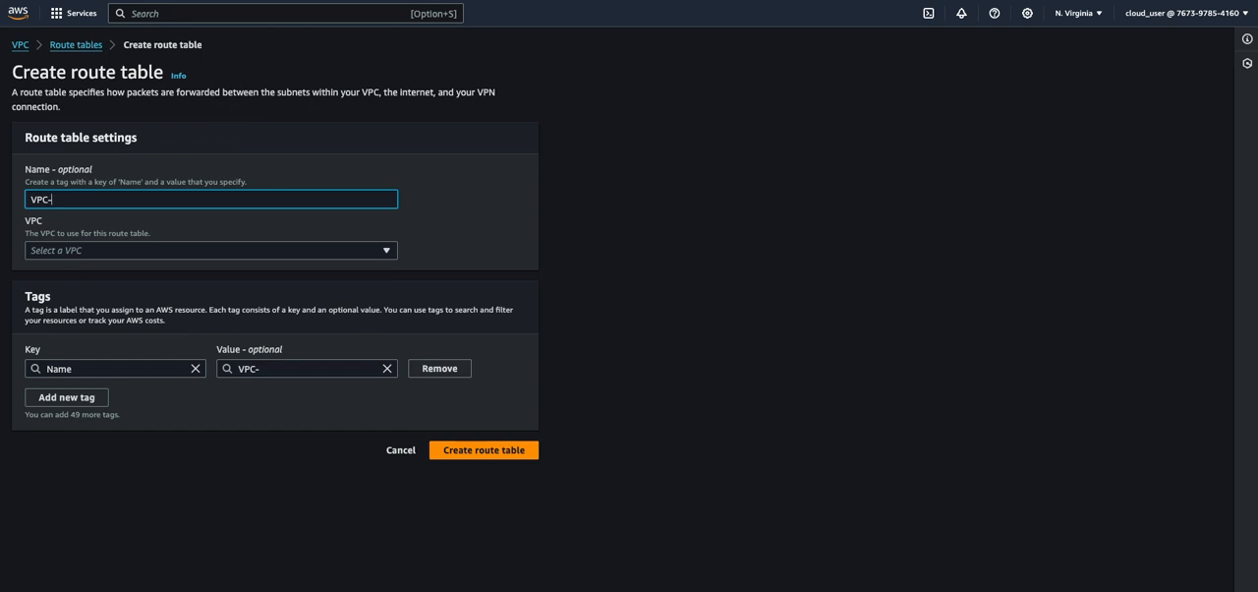
key(BackSpace)
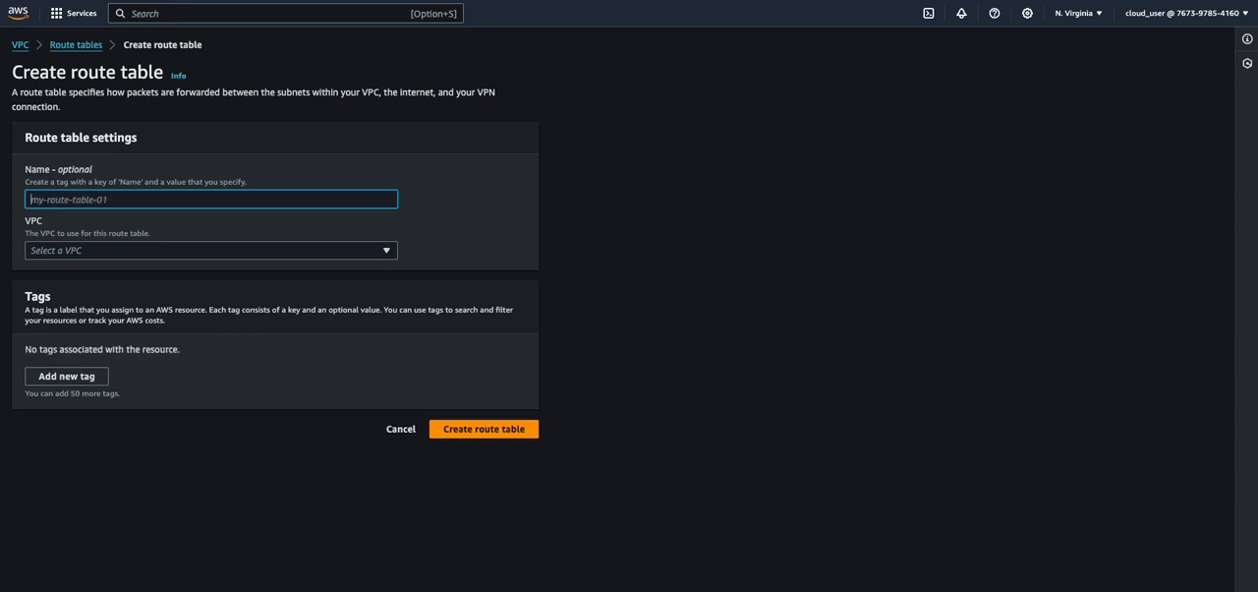
text(VPC-ONE)
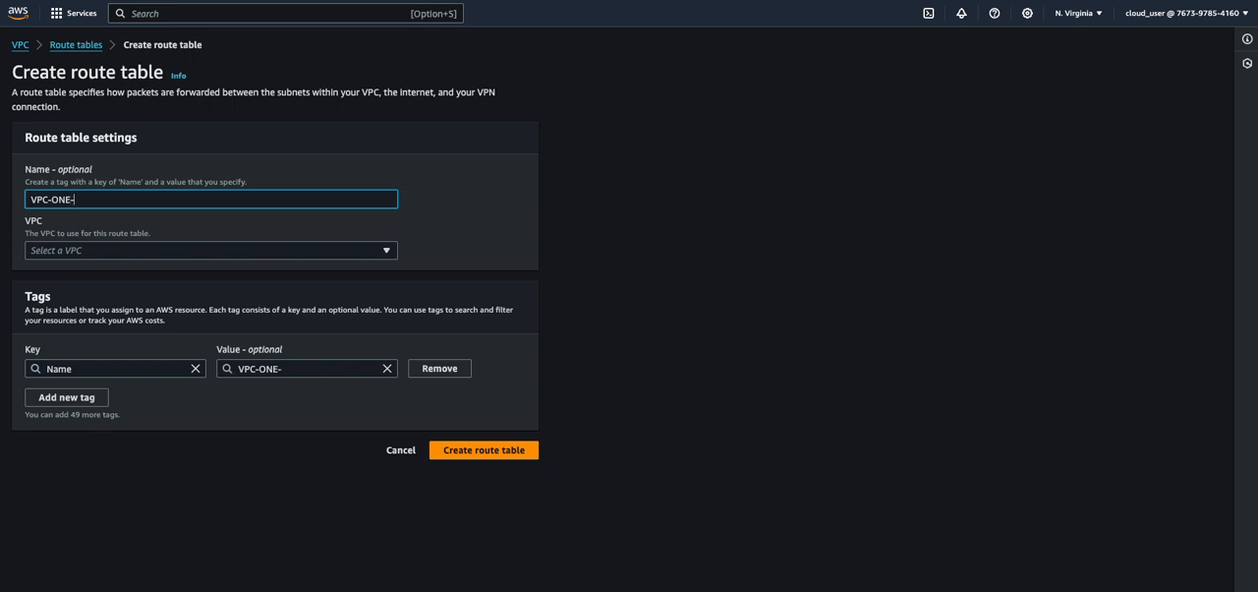
text(-PUBLIC)
click(150, 251)
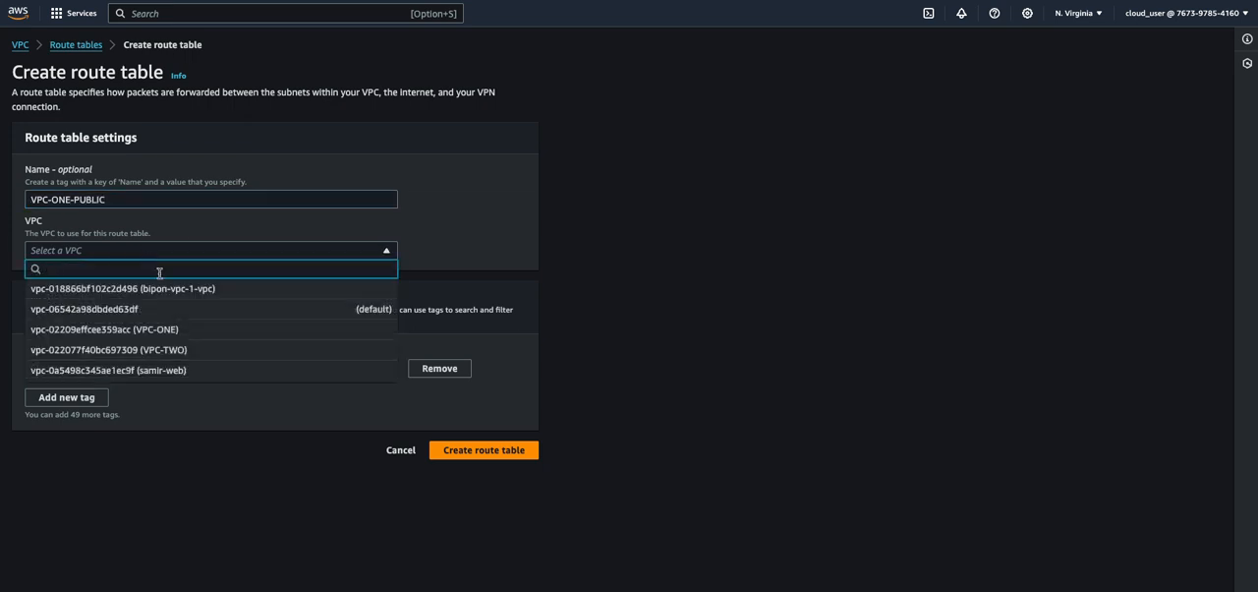
click(171, 330)
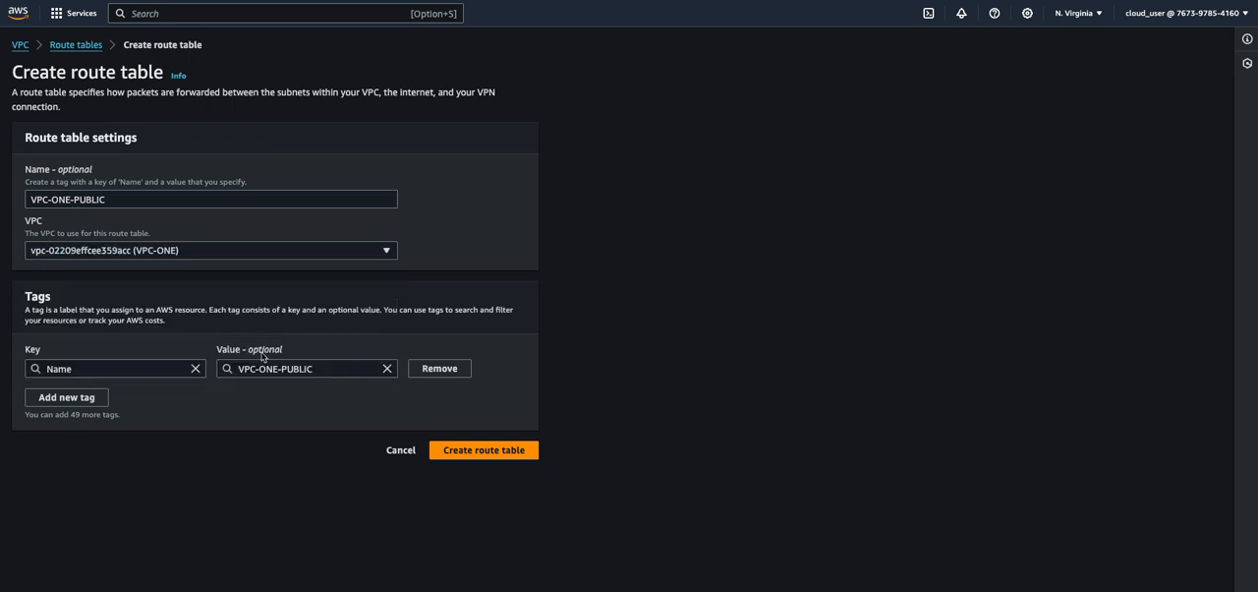
click(495, 458)
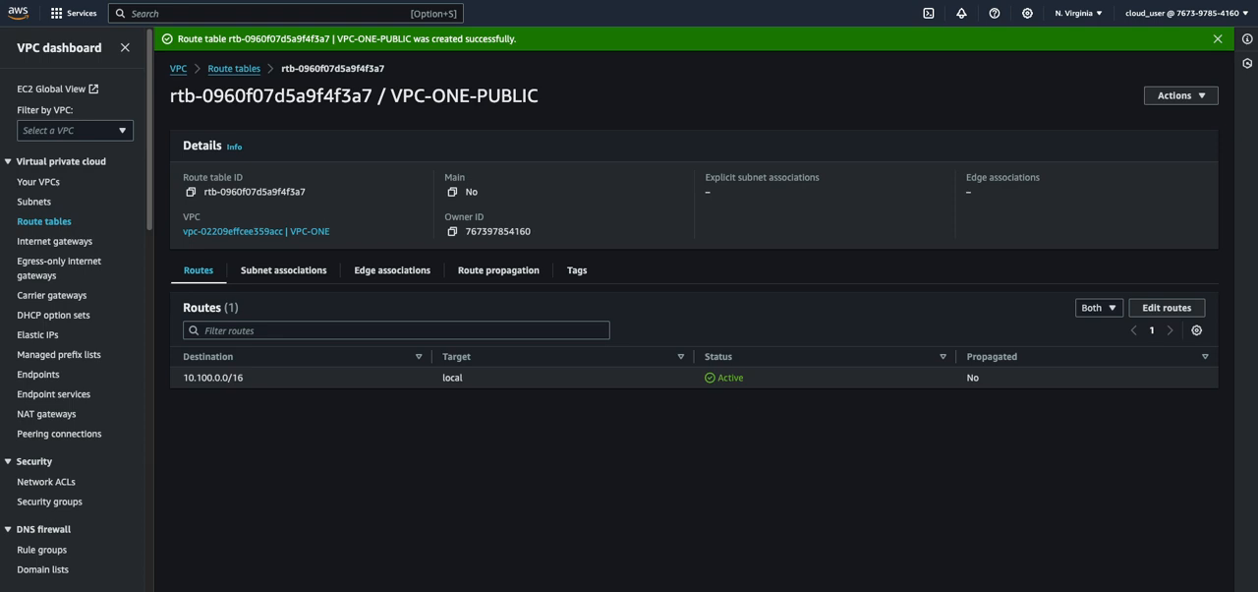
Add a 0.0.0.0/0 route targeting the VPC-ONE-IGW internet gateway to the VPC-ONE-PUBLIC route table and save the changes
click(1166, 308)
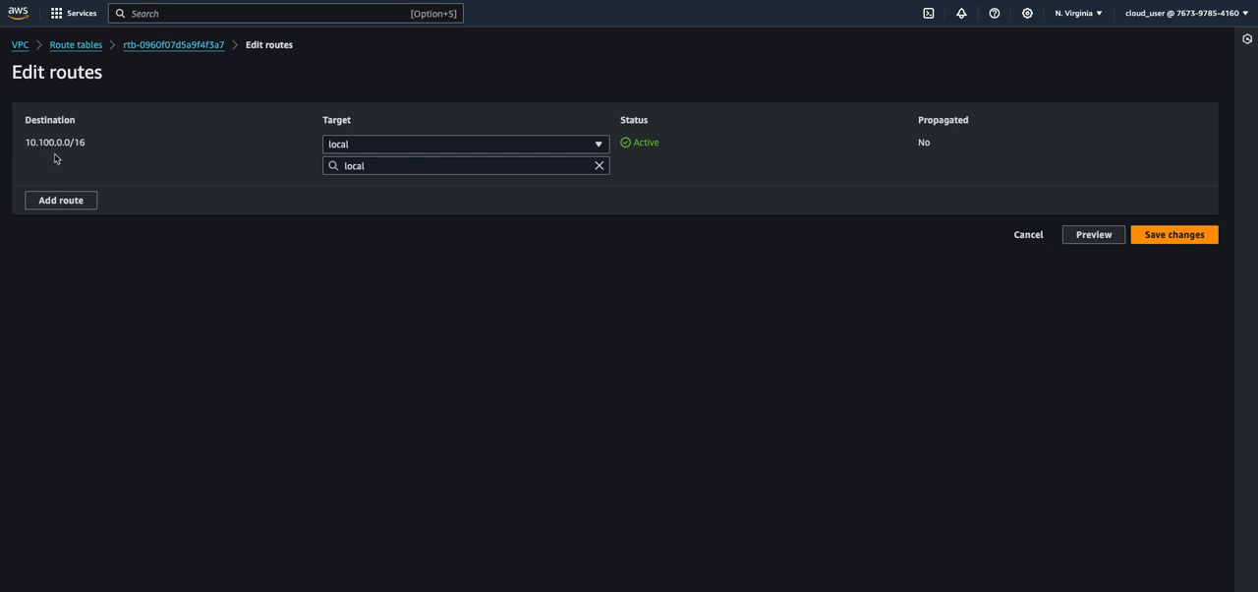
click(45, 200)
click(75, 193)
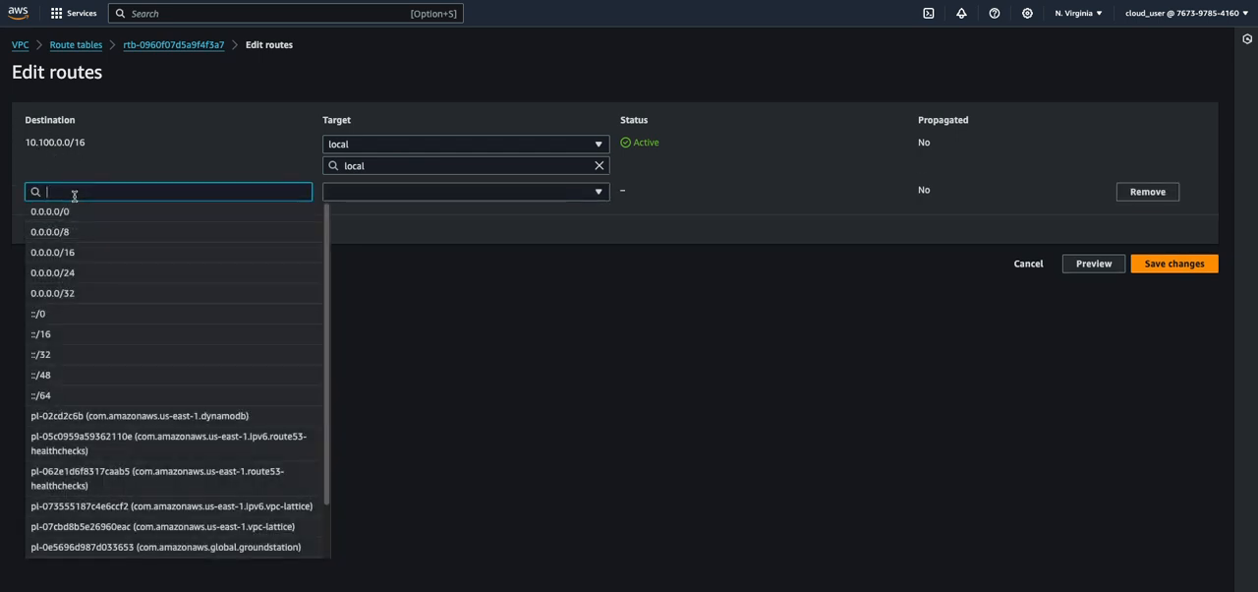
click(78, 216)
click(472, 194)
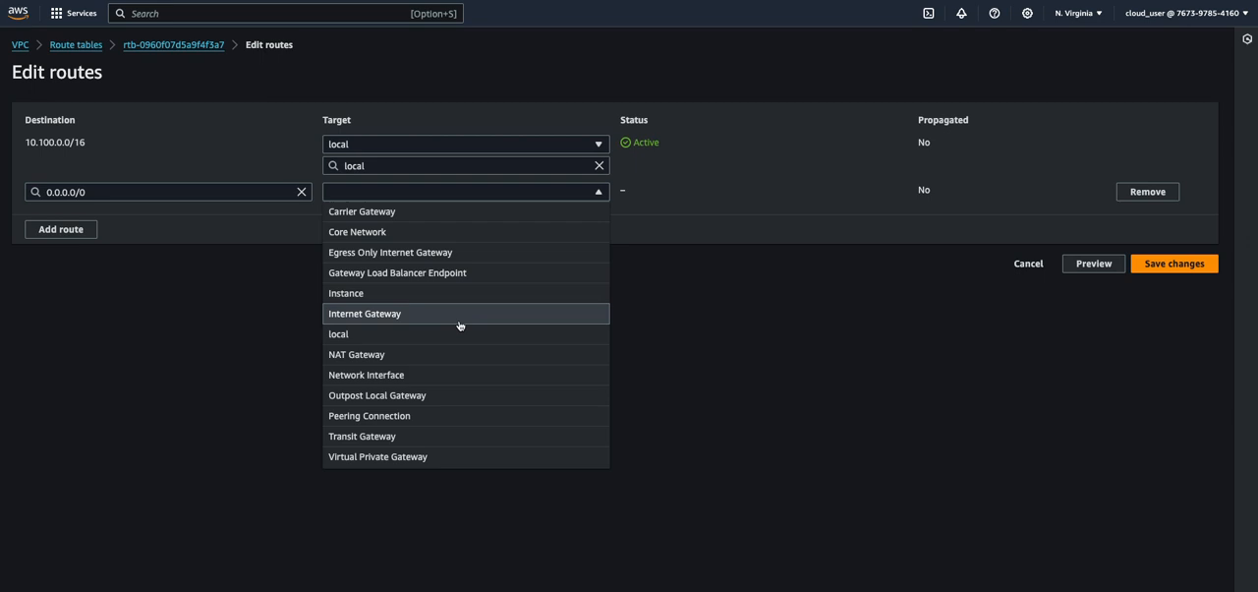
click(385, 315)
click(386, 216)
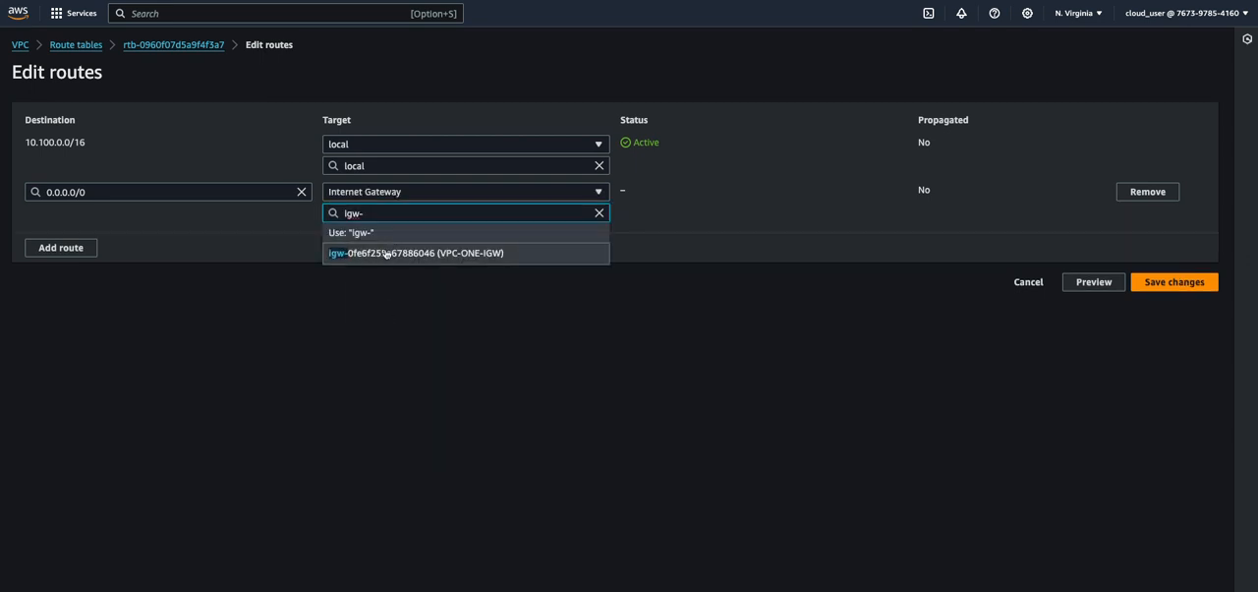
click(387, 253)
click(1133, 287)
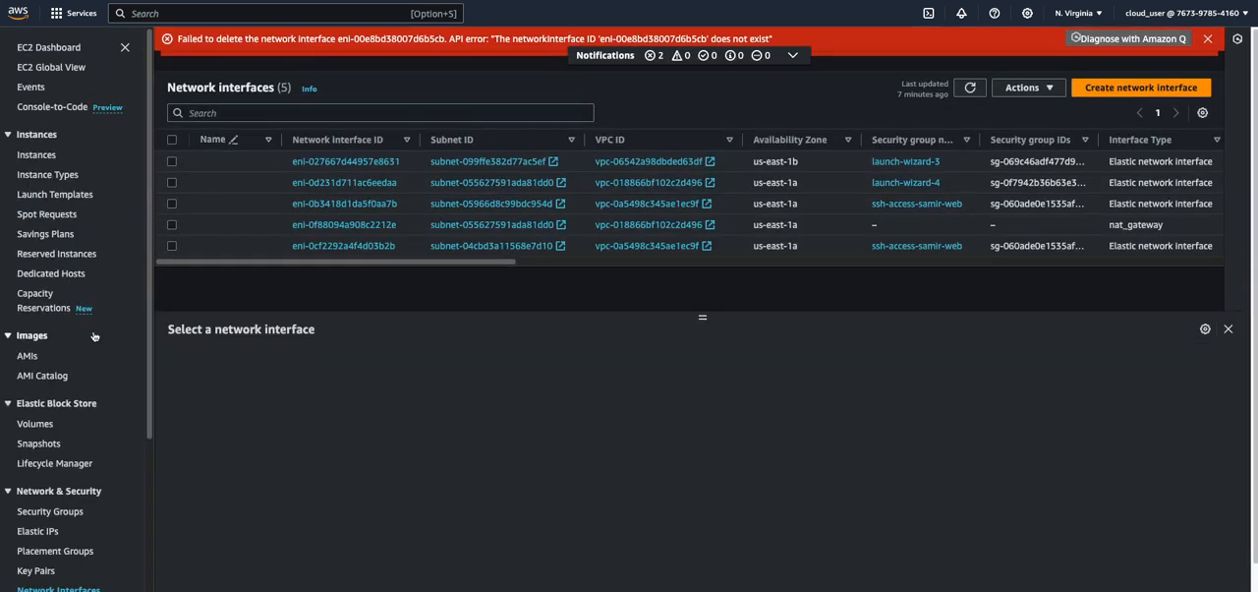
Start launching a new EC2 instance and name it EC2-VPC-ONE-PUBLIC
click(37, 155)
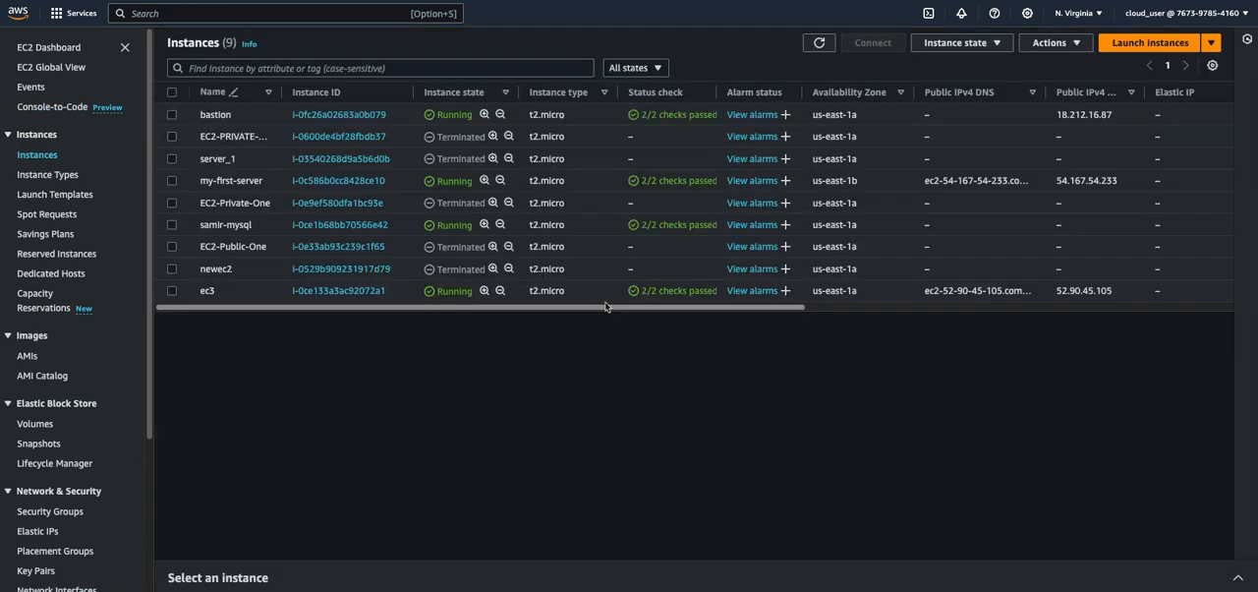
click(1153, 45)
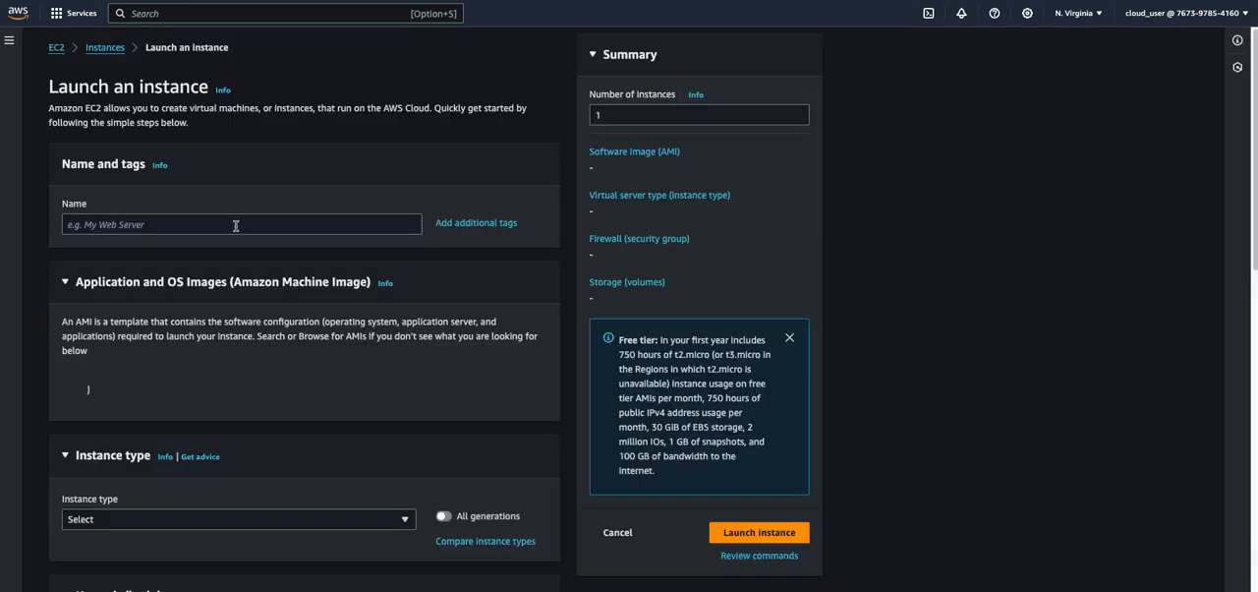
click(199, 223)
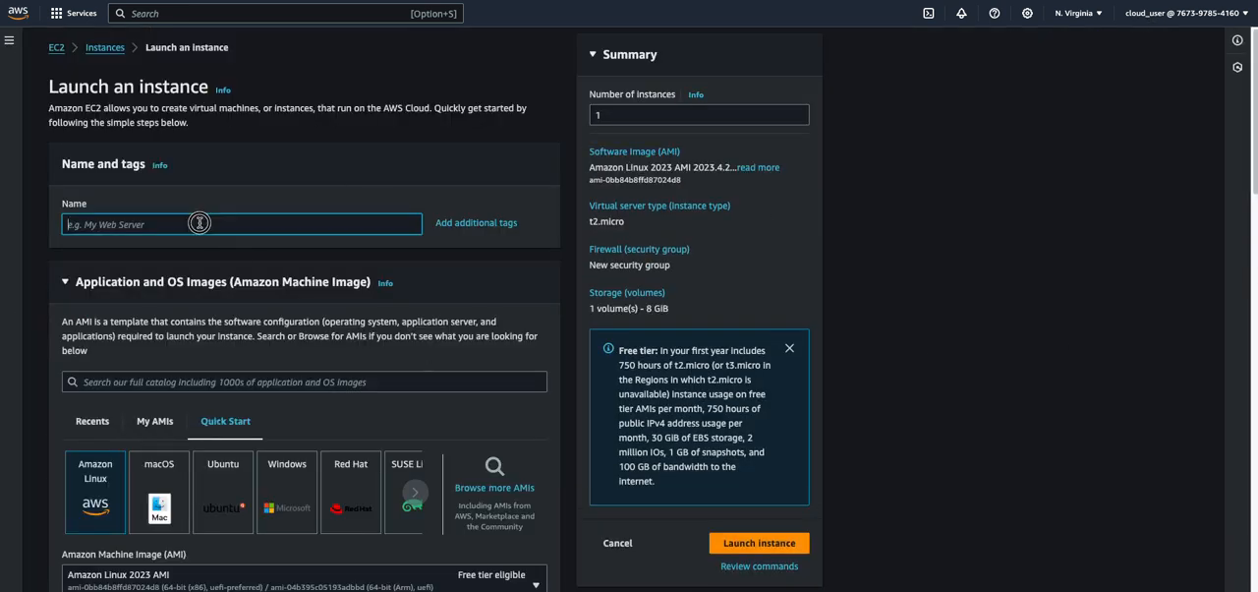
text(EC2-VPC-ONE-PUBLIC)
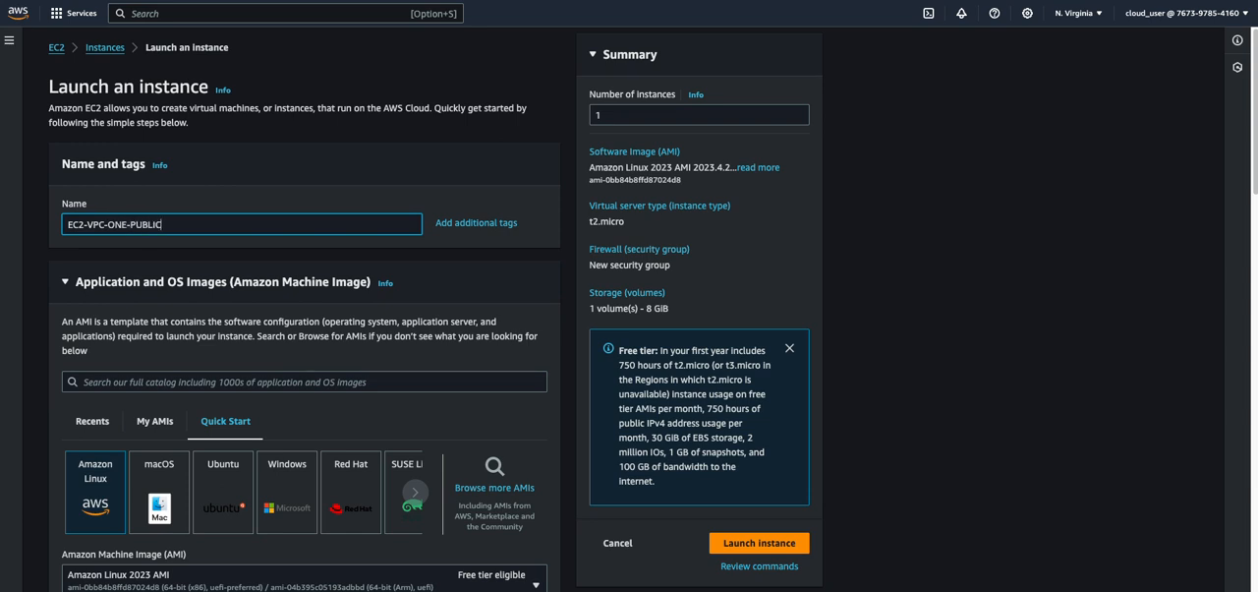
scroll(244, 381, down, 5)
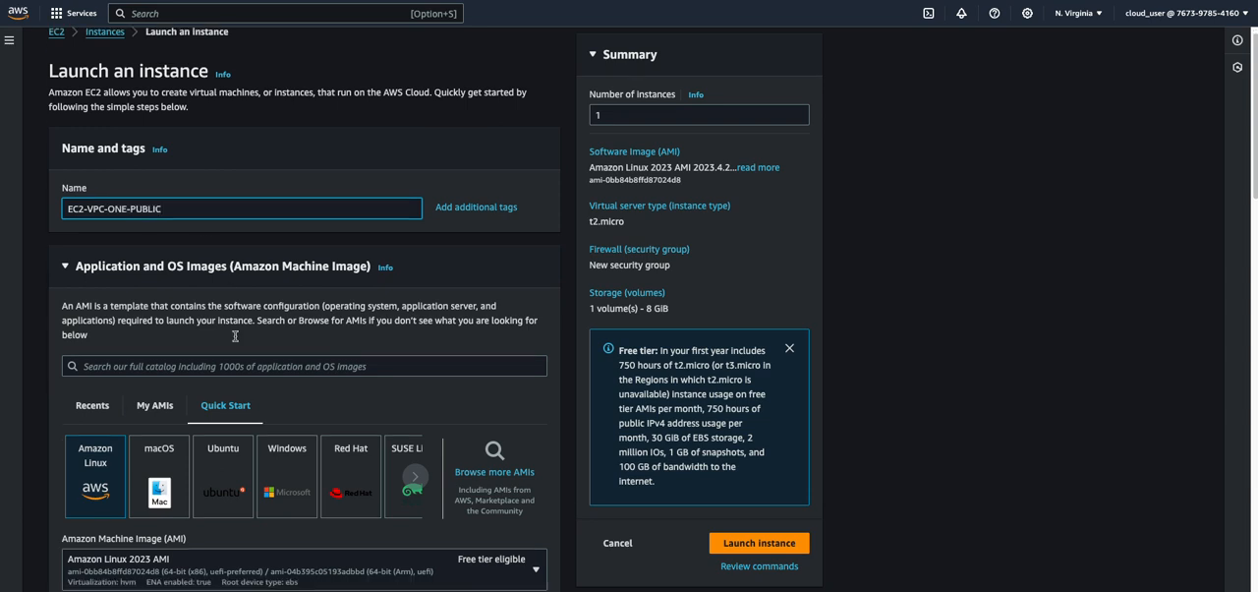
scroll(244, 382, down, 2)
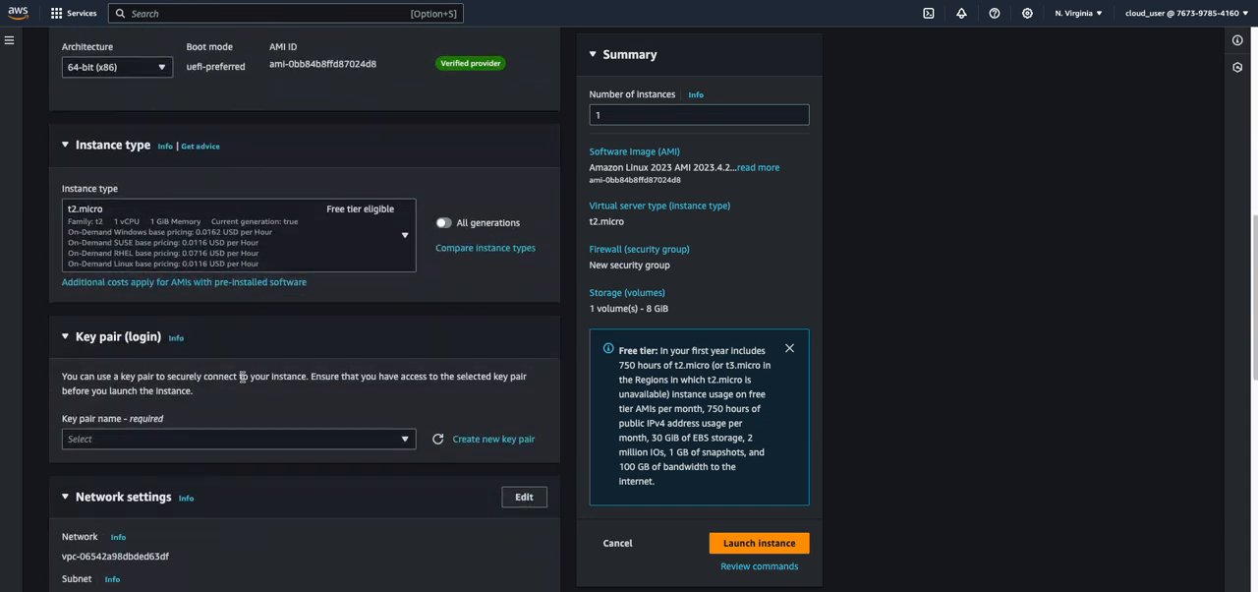
click(294, 440)
scroll(331, 437, down, 1)
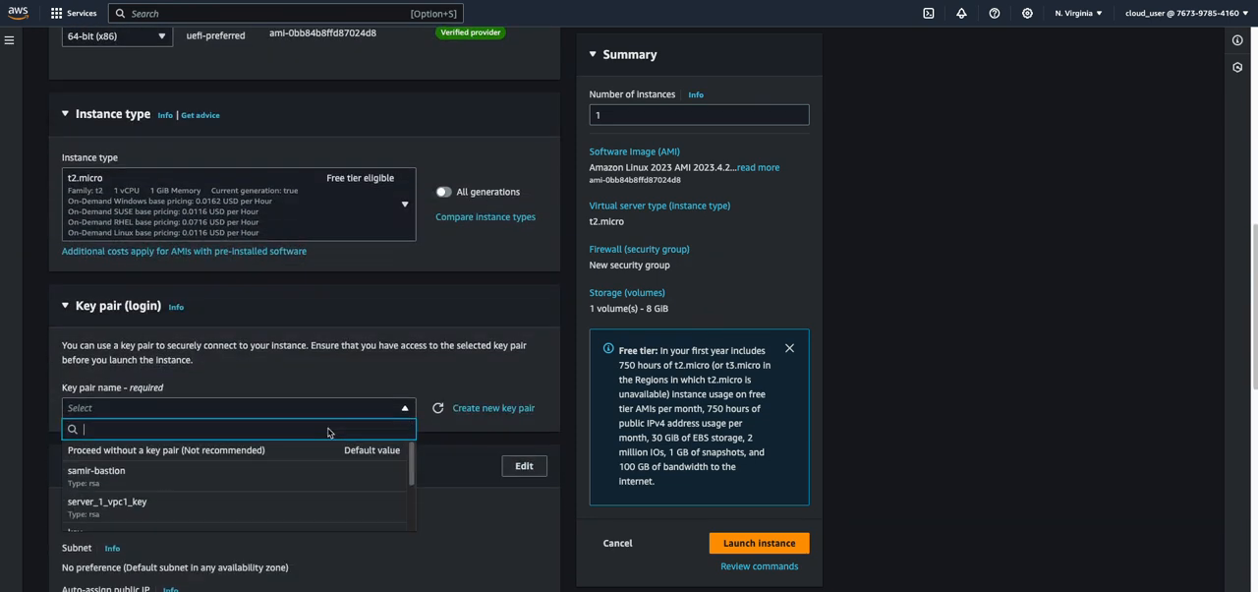
scroll(232, 482, down, 2)
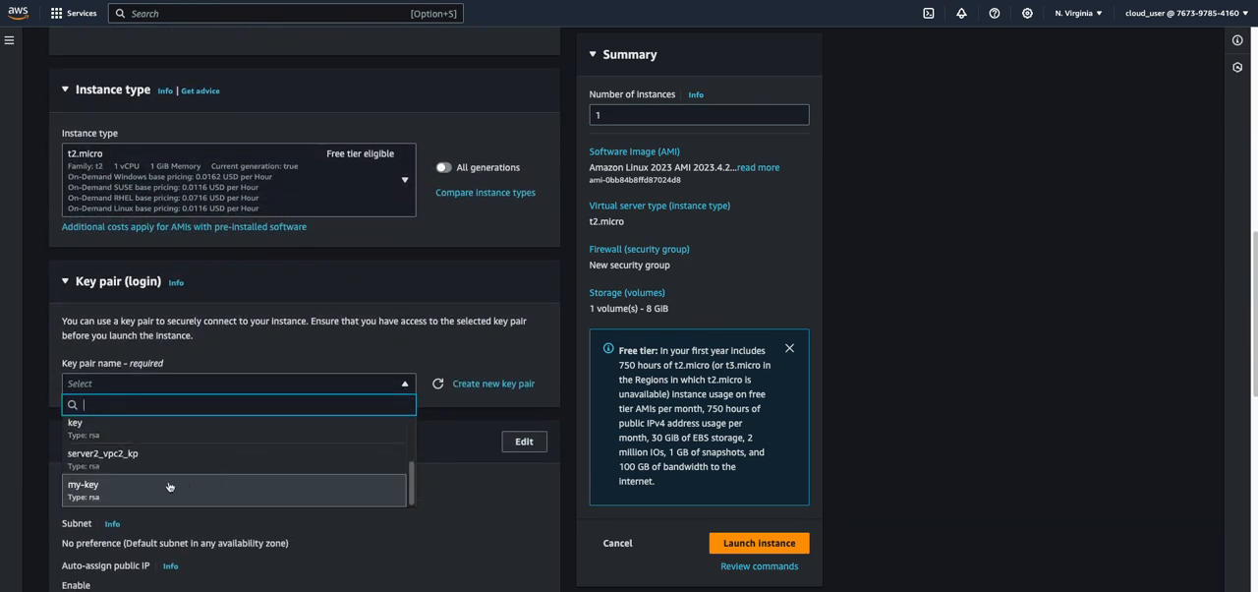
scroll(160, 383, down, 1)
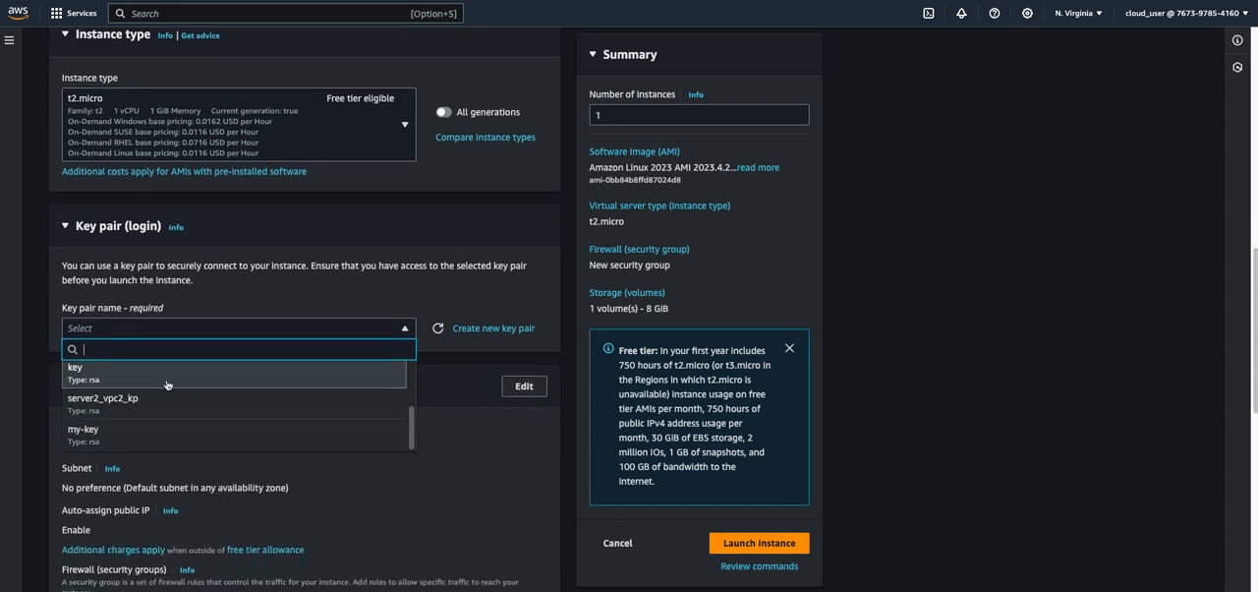
click(348, 292)
Edit the instance's network settings and choose VPC-ONE as its VPC
scroll(321, 394, down, 2)
click(502, 265)
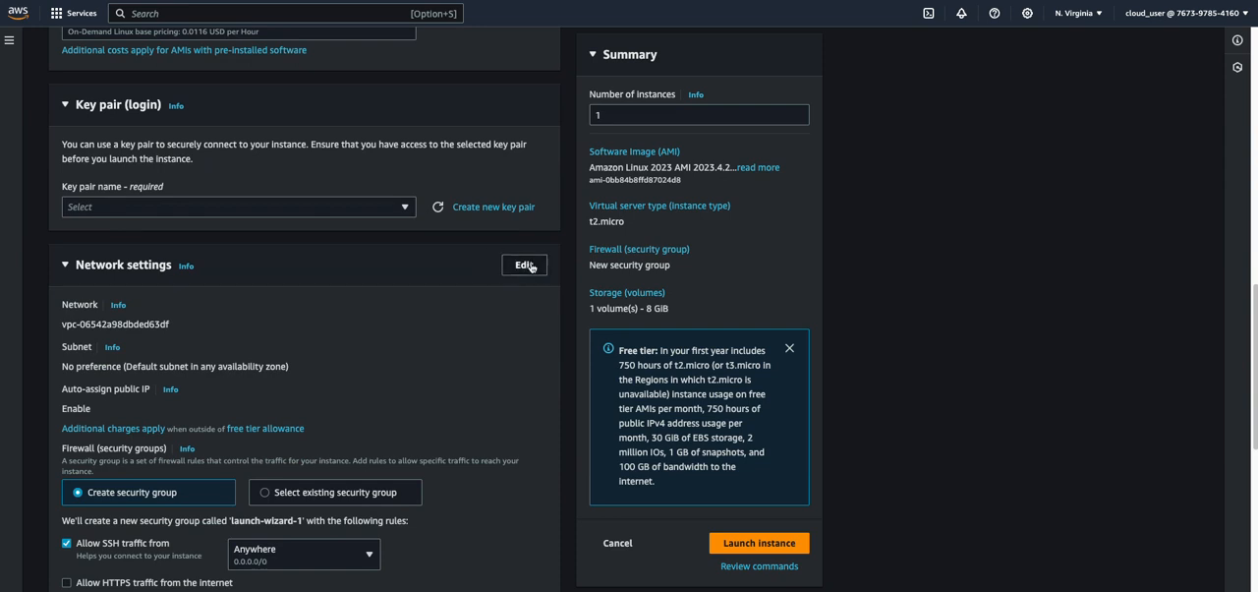
scroll(267, 314, down, 1)
click(267, 287)
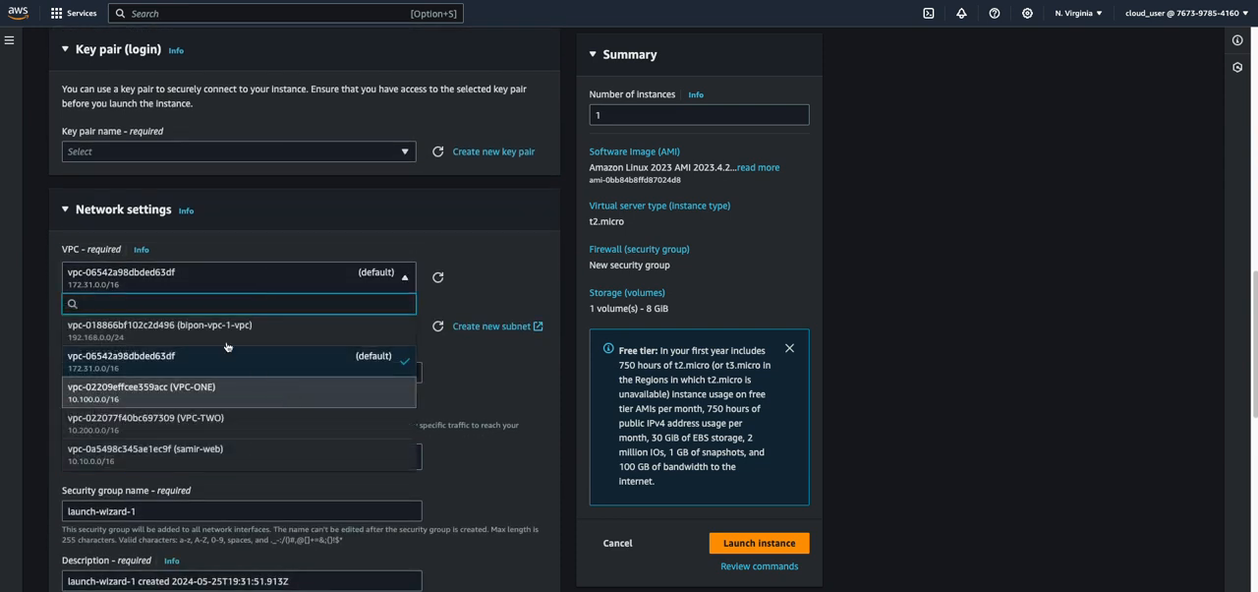
click(197, 391)
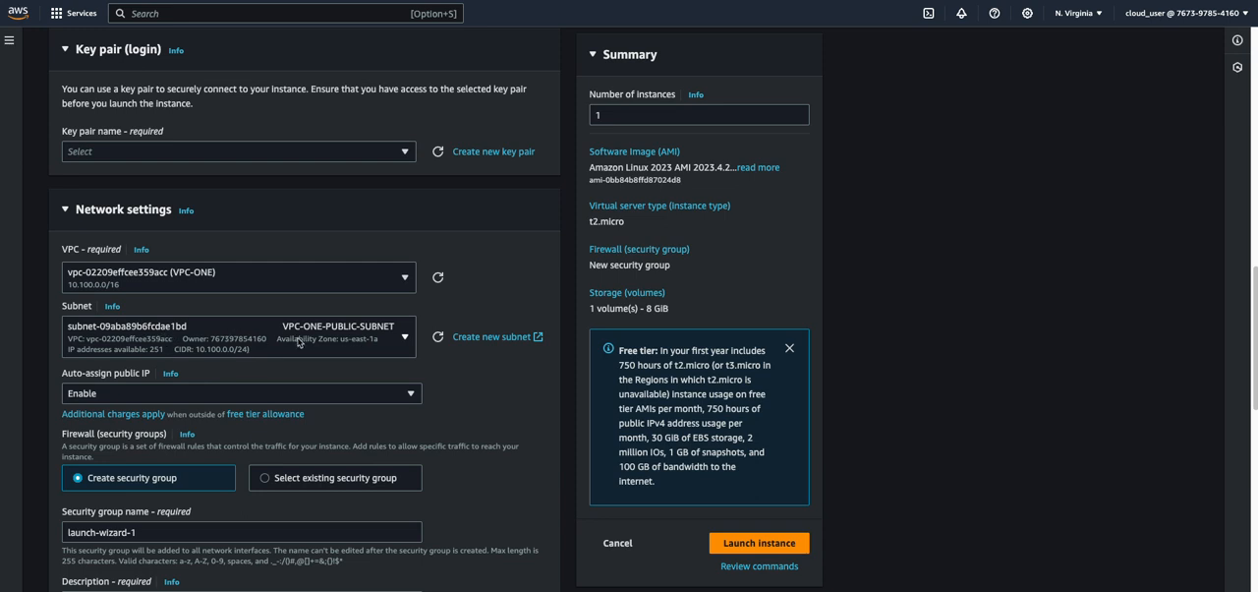
Remove the default SSH inbound rule from the instance's new security group
scroll(299, 342, down, 1)
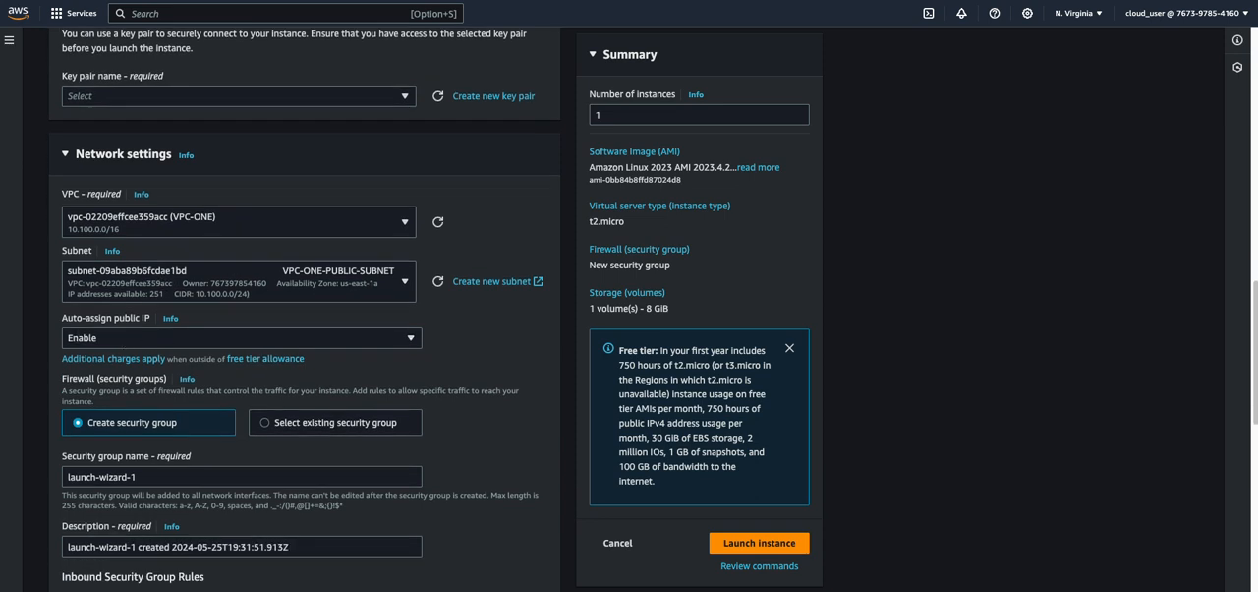
scroll(384, 369, down, 1)
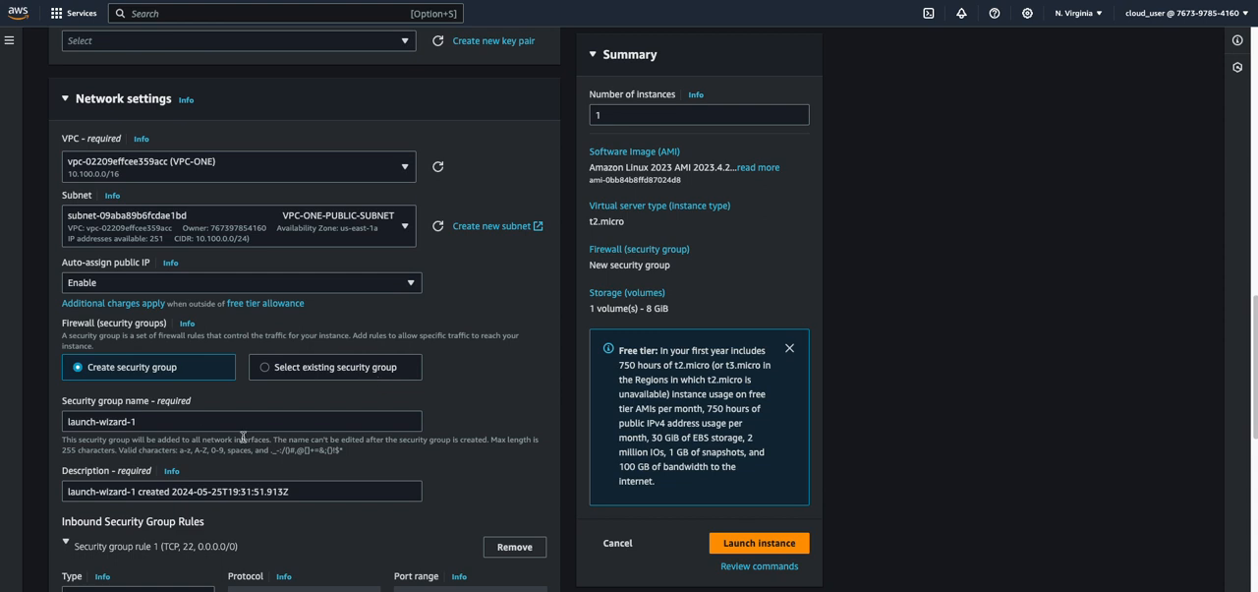
scroll(169, 452, down, 5)
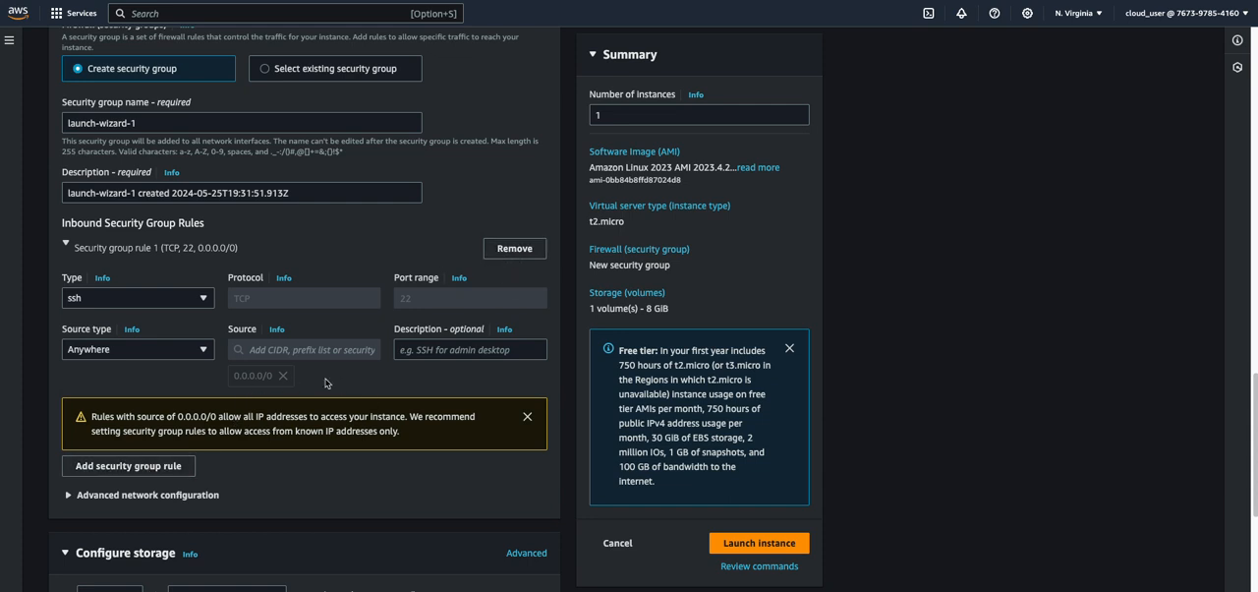
click(512, 249)
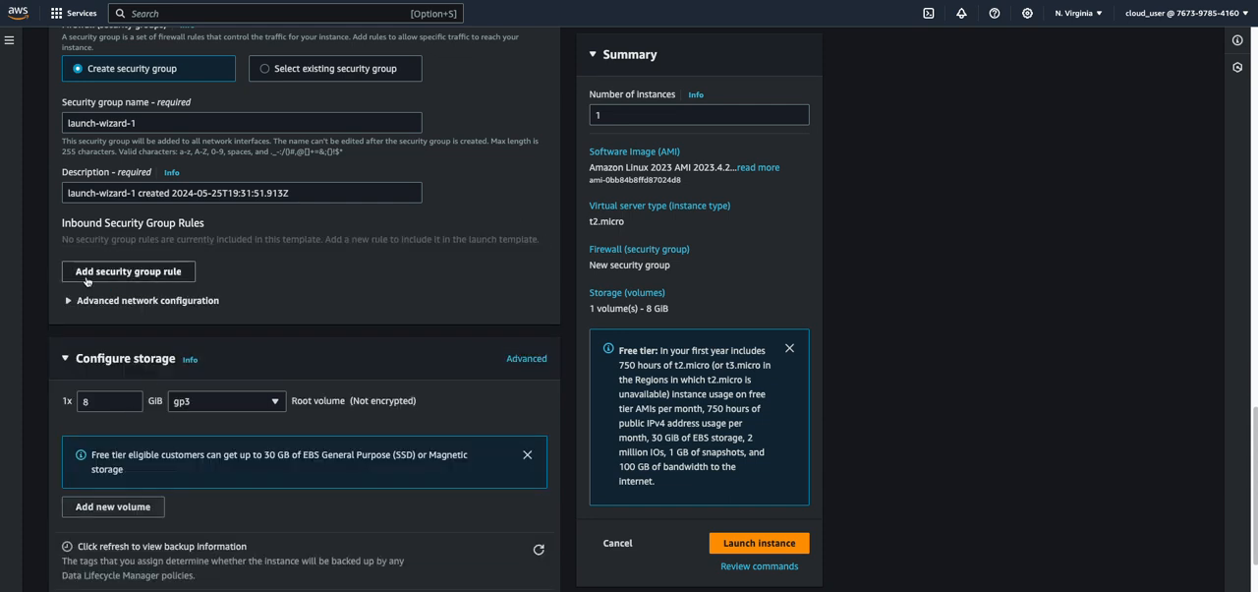
Add an inbound security group rule of type ssh with My IP as the source type
scroll(160, 426, up, 1)
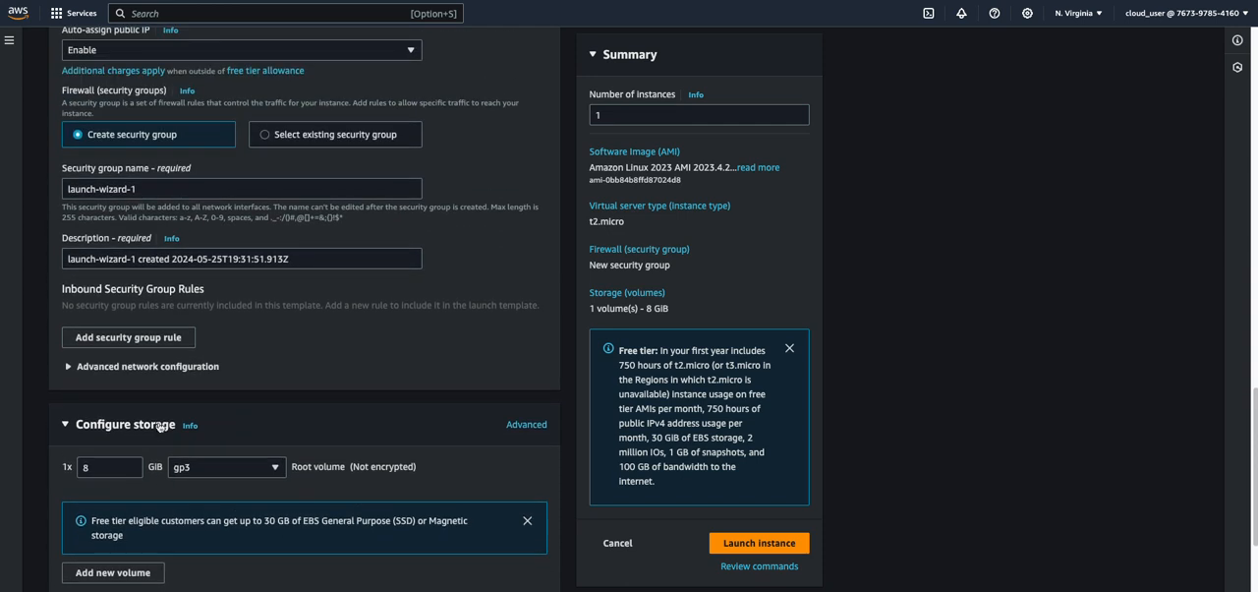
click(143, 336)
click(108, 369)
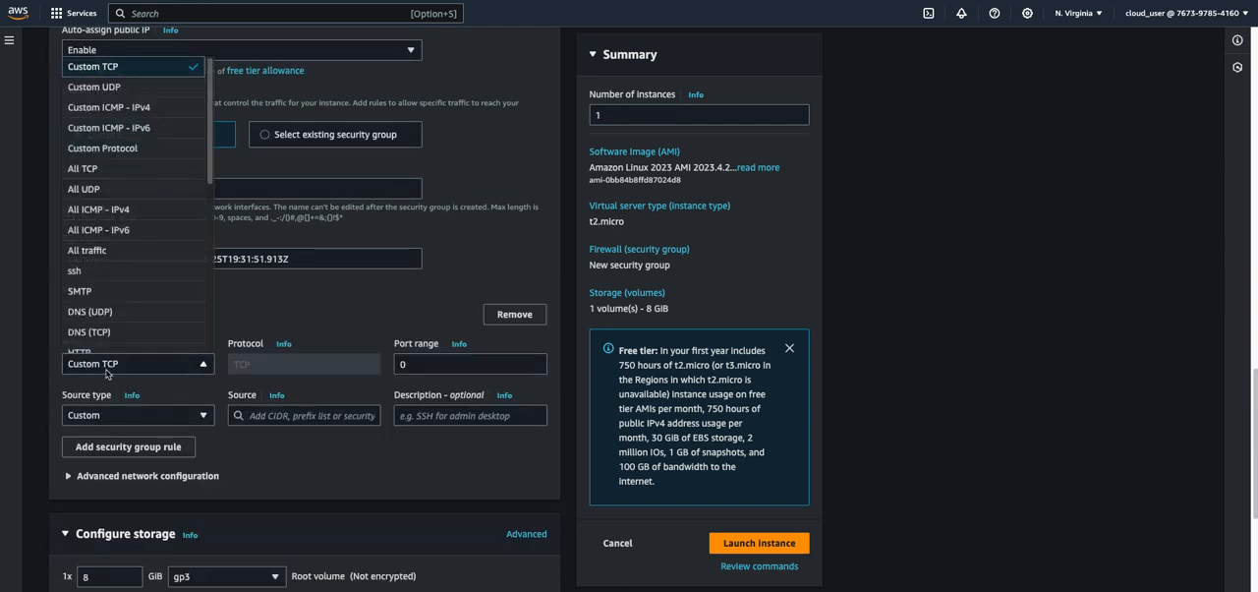
click(89, 270)
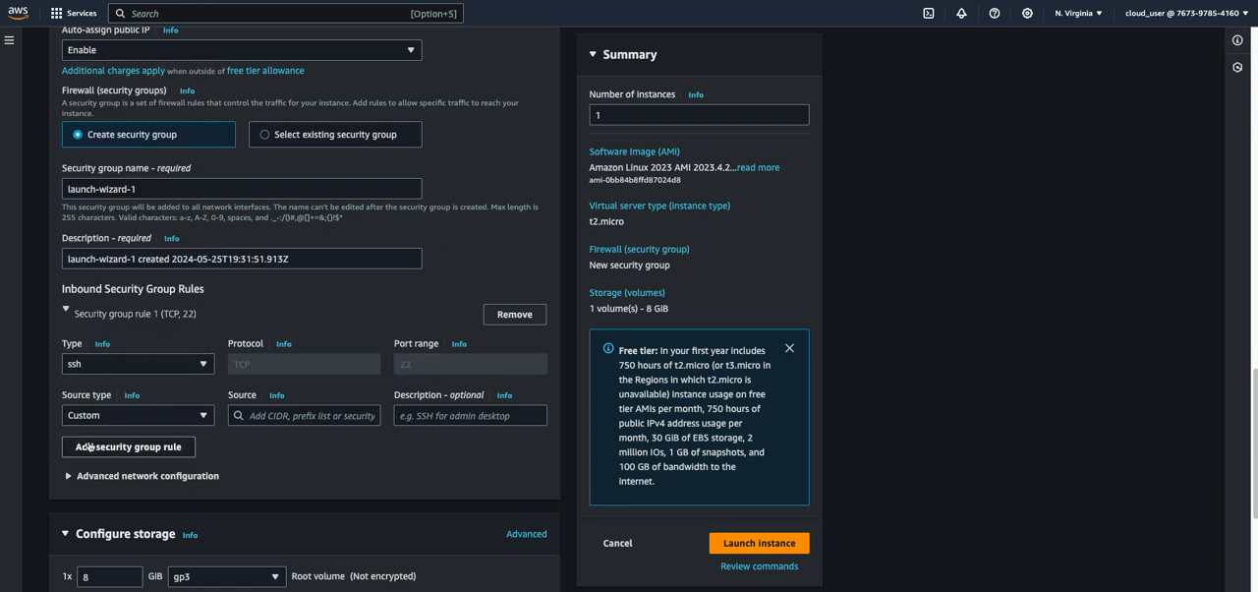
click(101, 415)
click(295, 406)
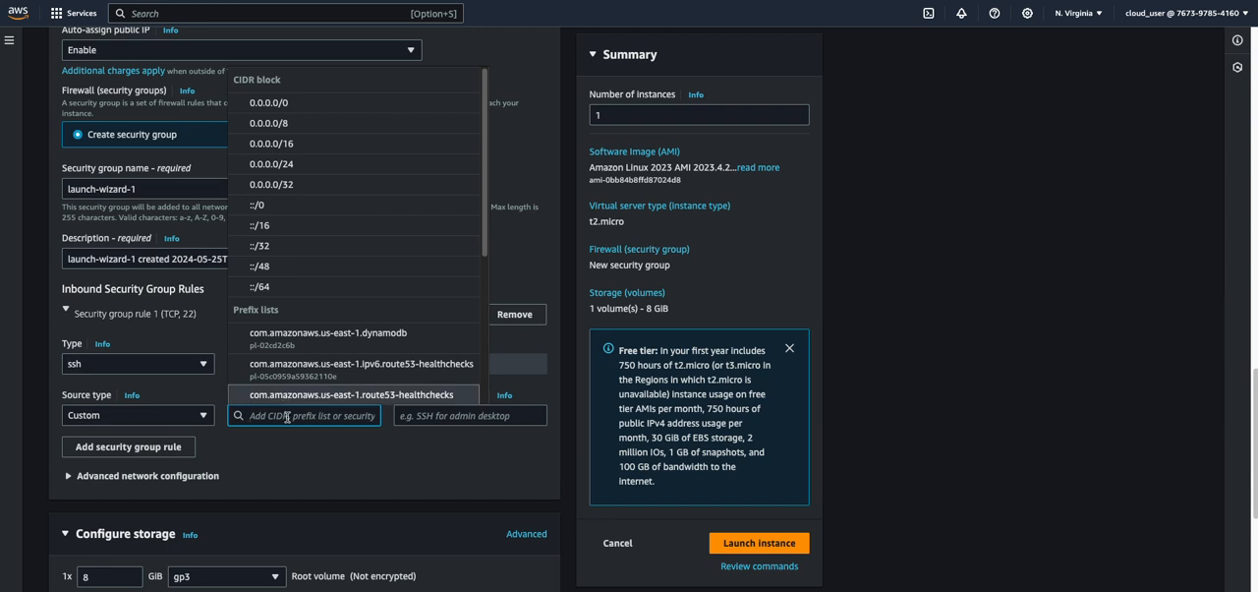
click(290, 416)
click(295, 417)
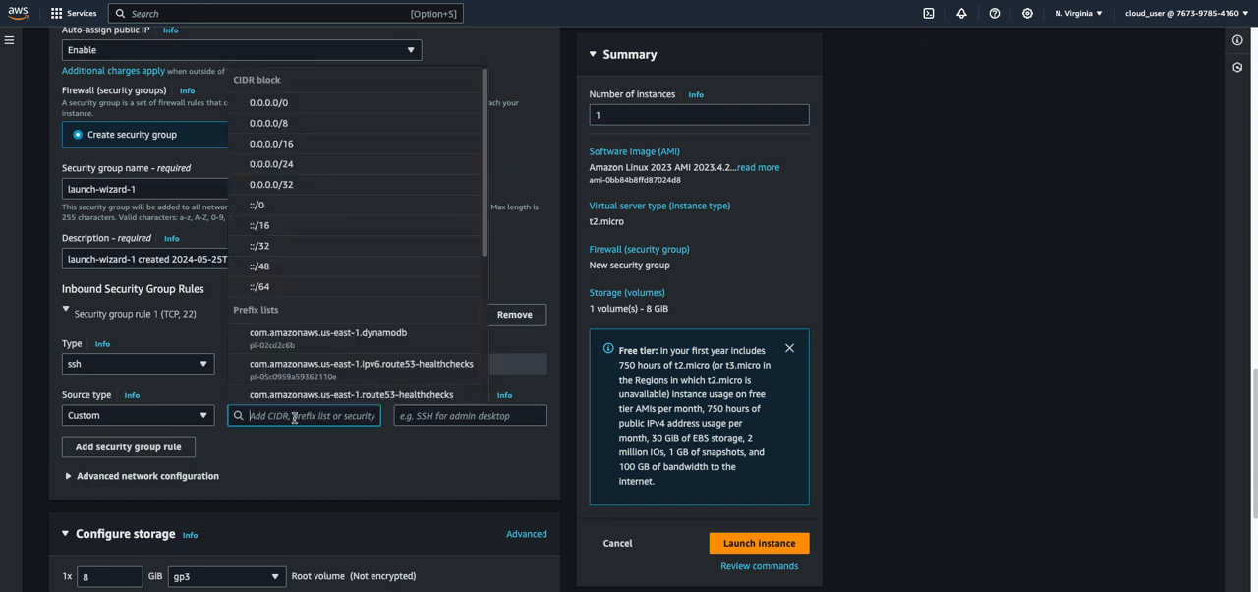
scroll(282, 256, up, 5)
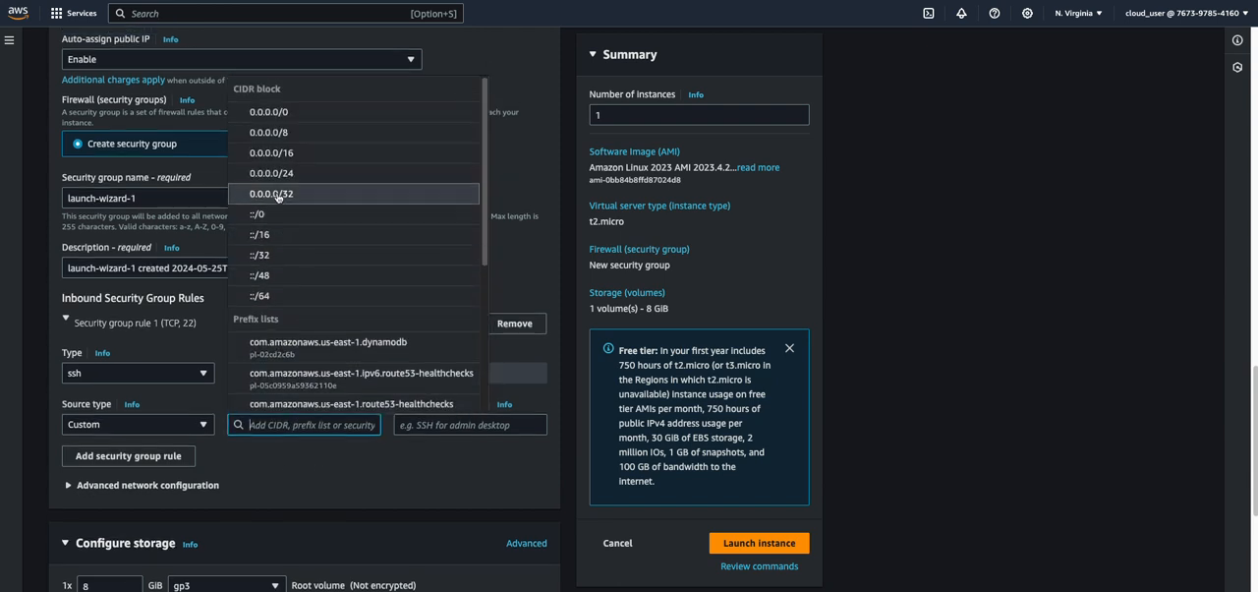
scroll(282, 256, down, 5)
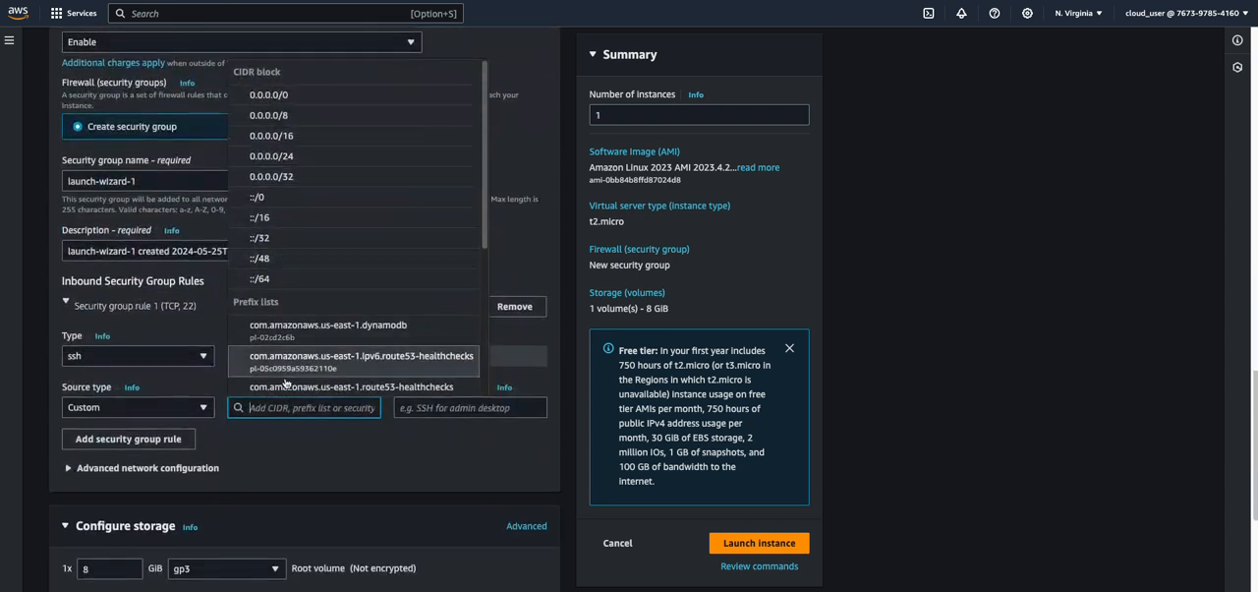
click(147, 411)
click(89, 469)
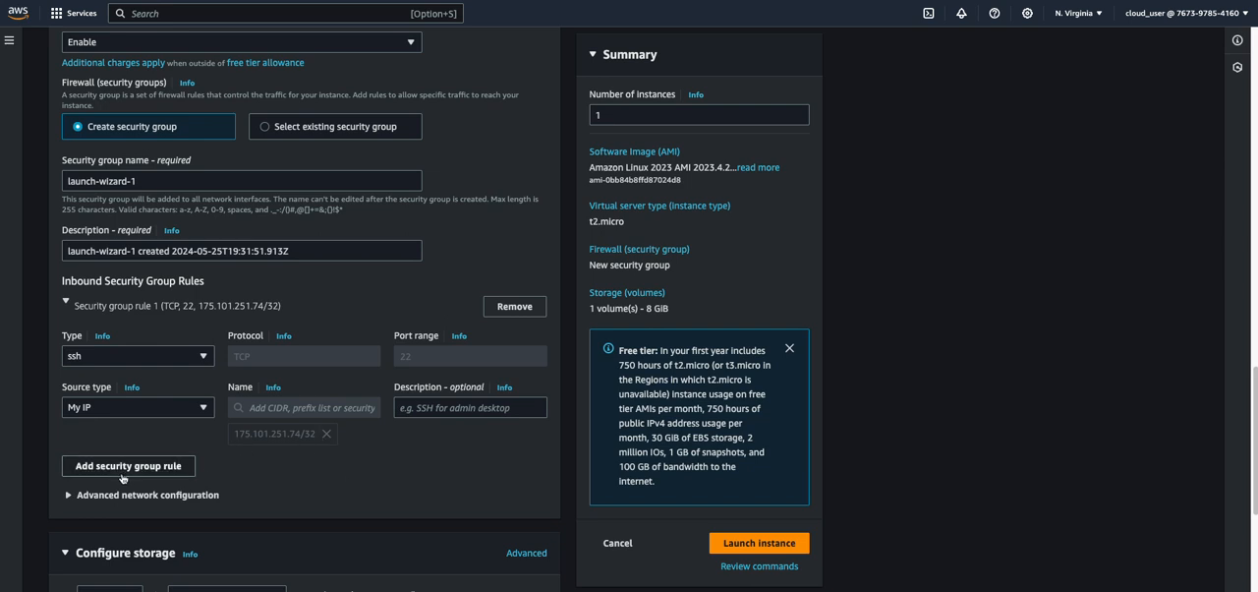
Launch the instance using the existing key pair named key
click(779, 544)
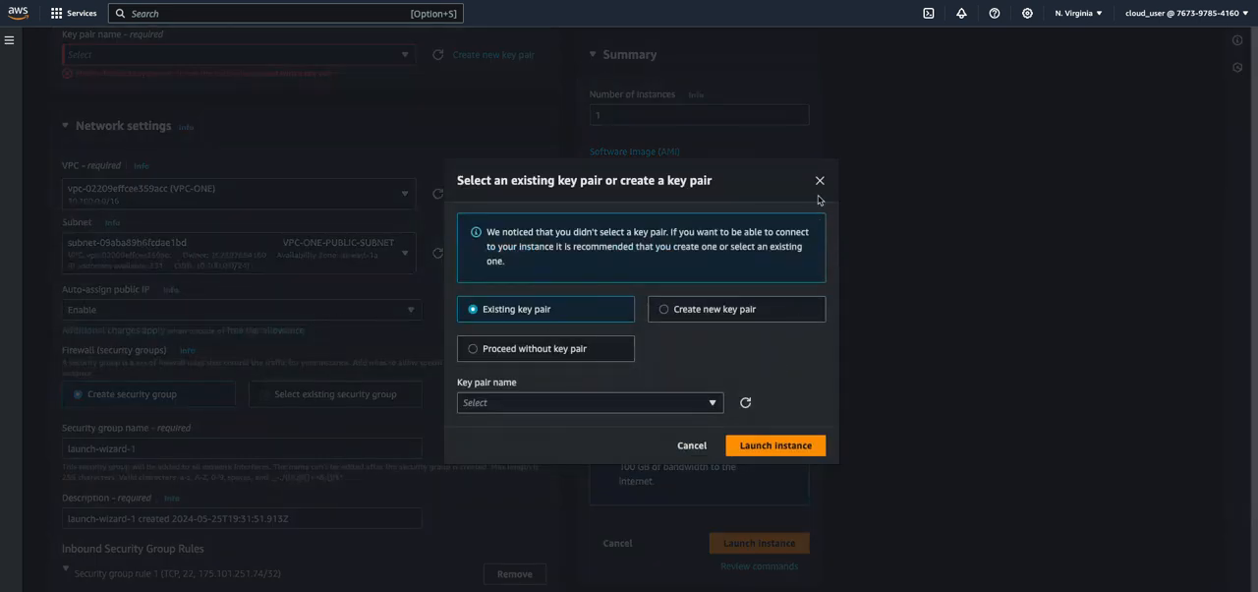
click(663, 405)
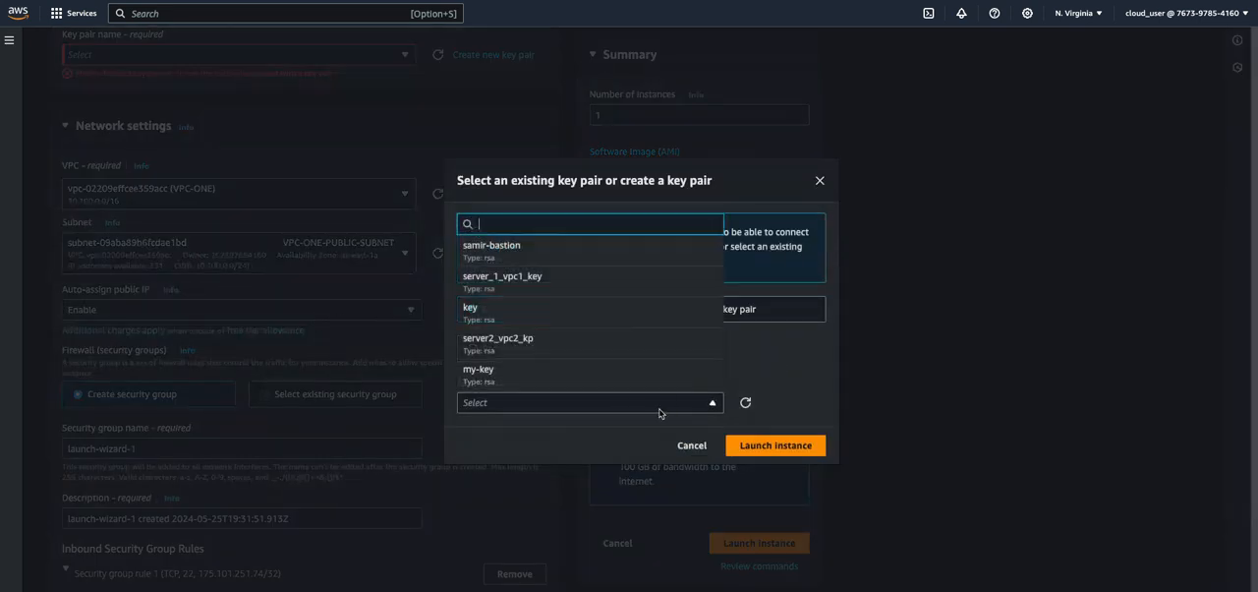
click(529, 313)
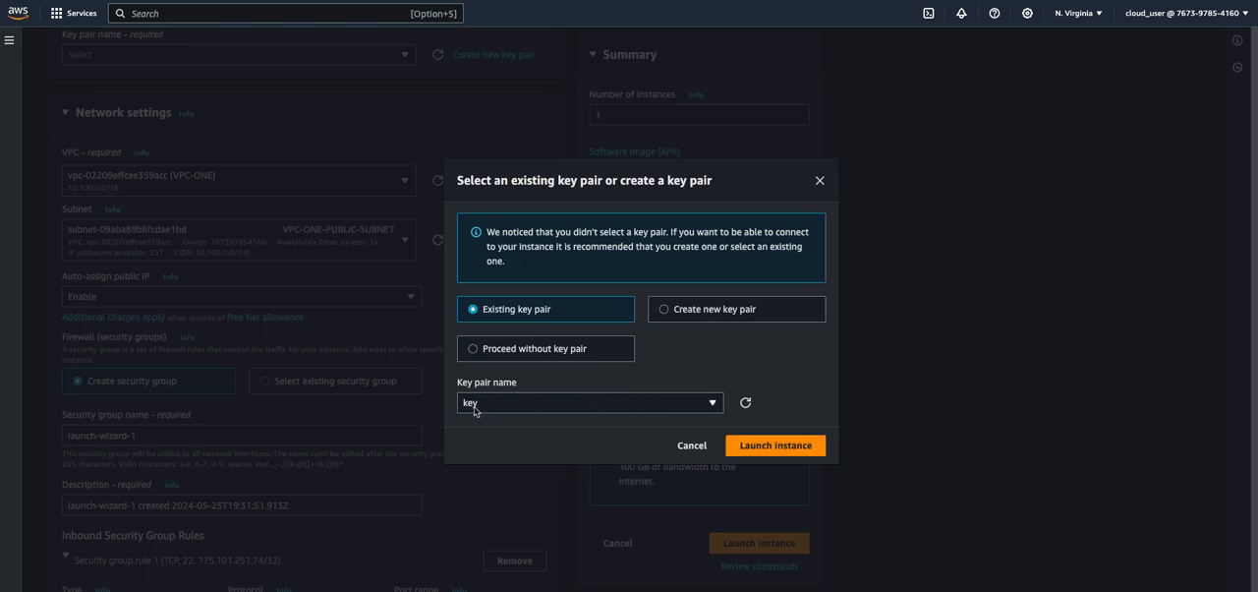
click(806, 444)
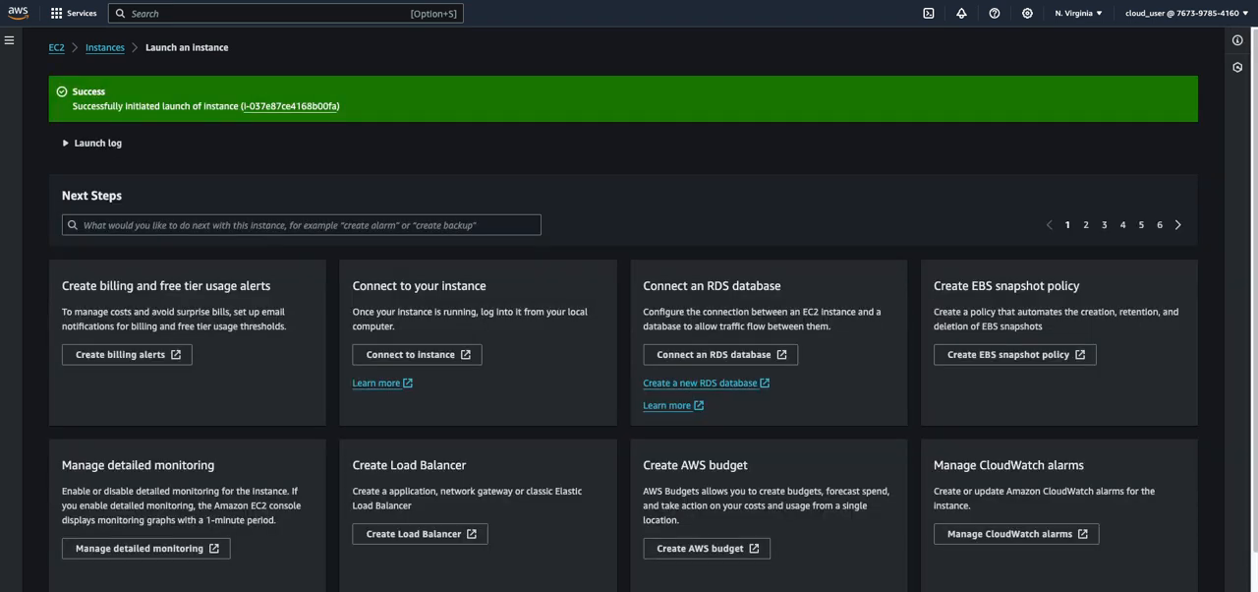
Open the refreshed EC2 instances list and widen the Name column to show full instance names
click(105, 48)
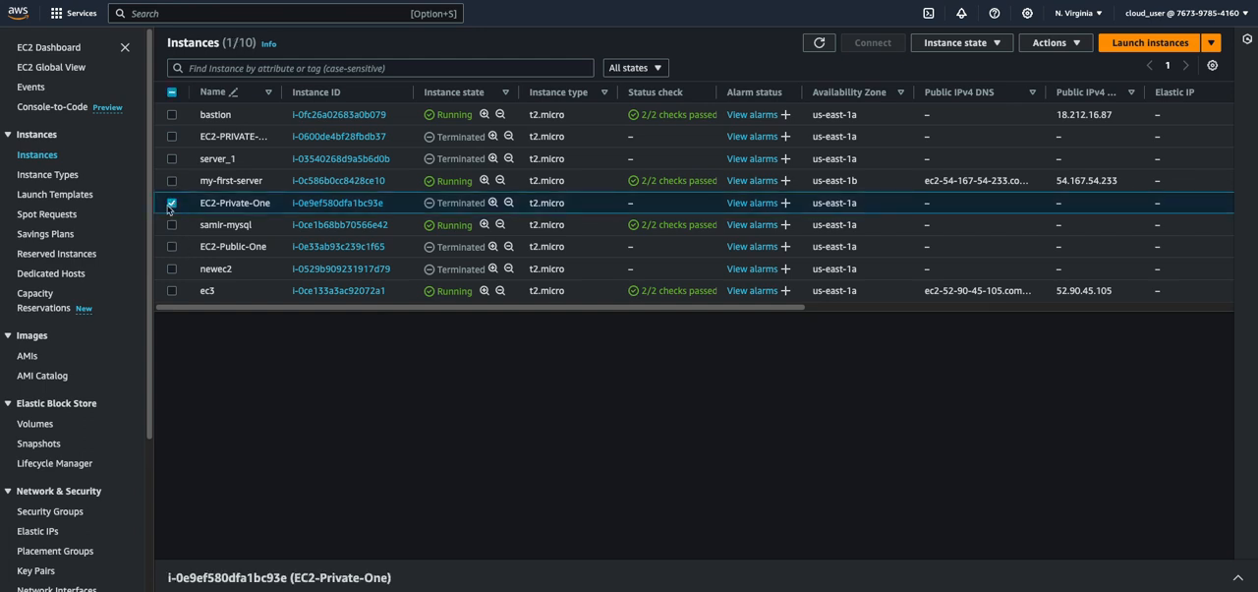
click(172, 204)
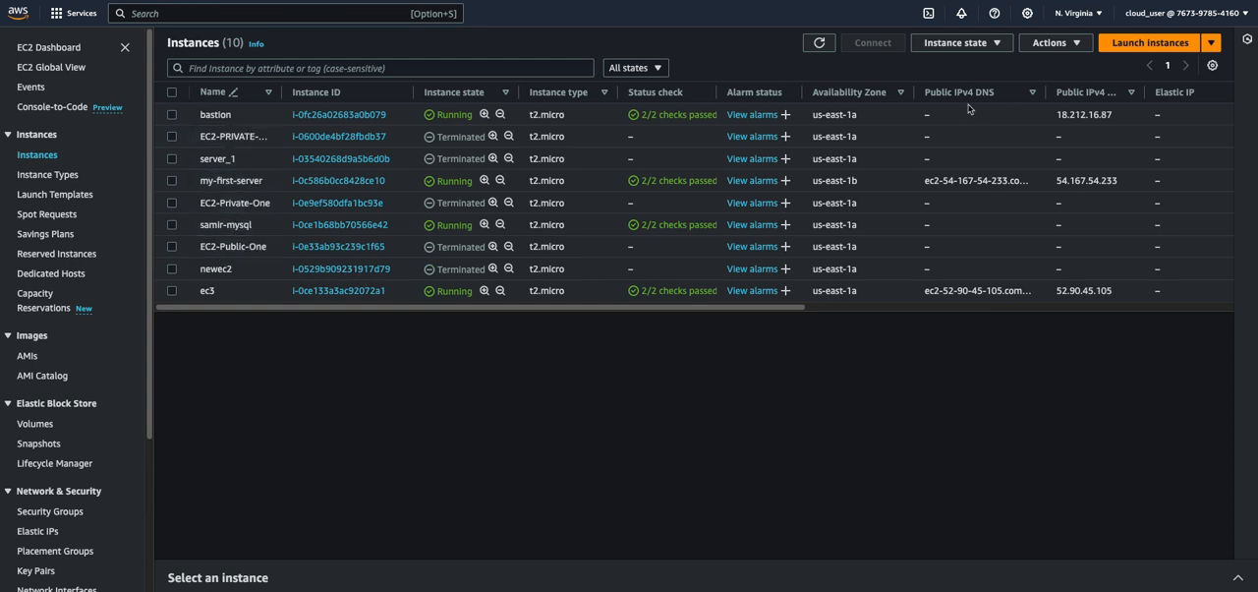
click(820, 44)
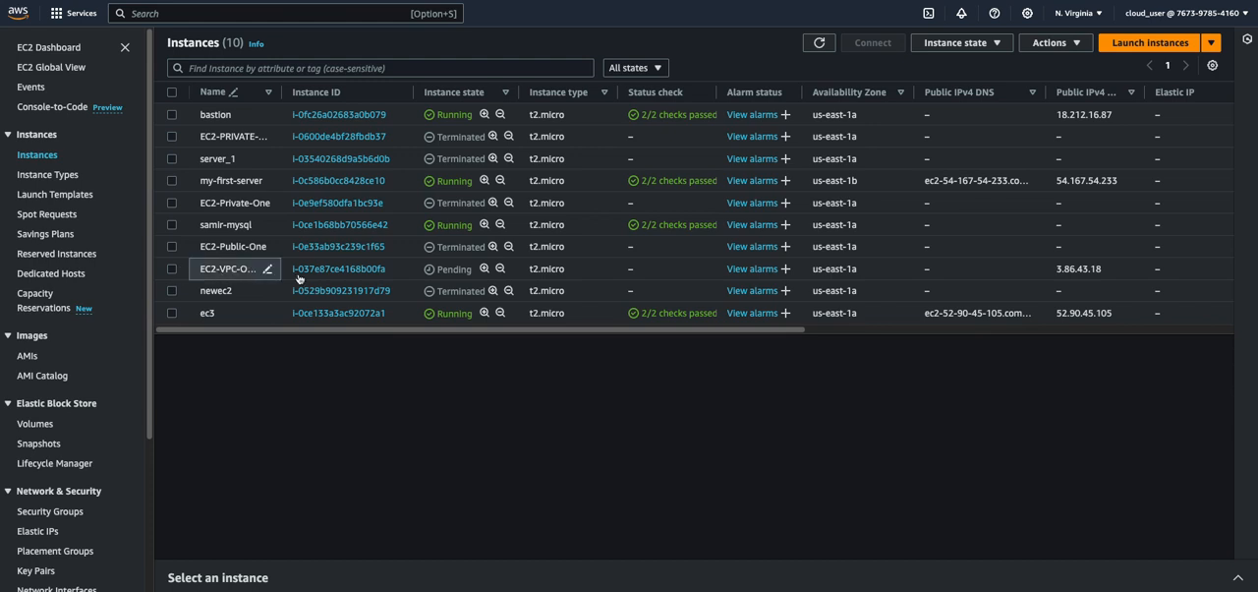
drag(280, 92, 318, 91)
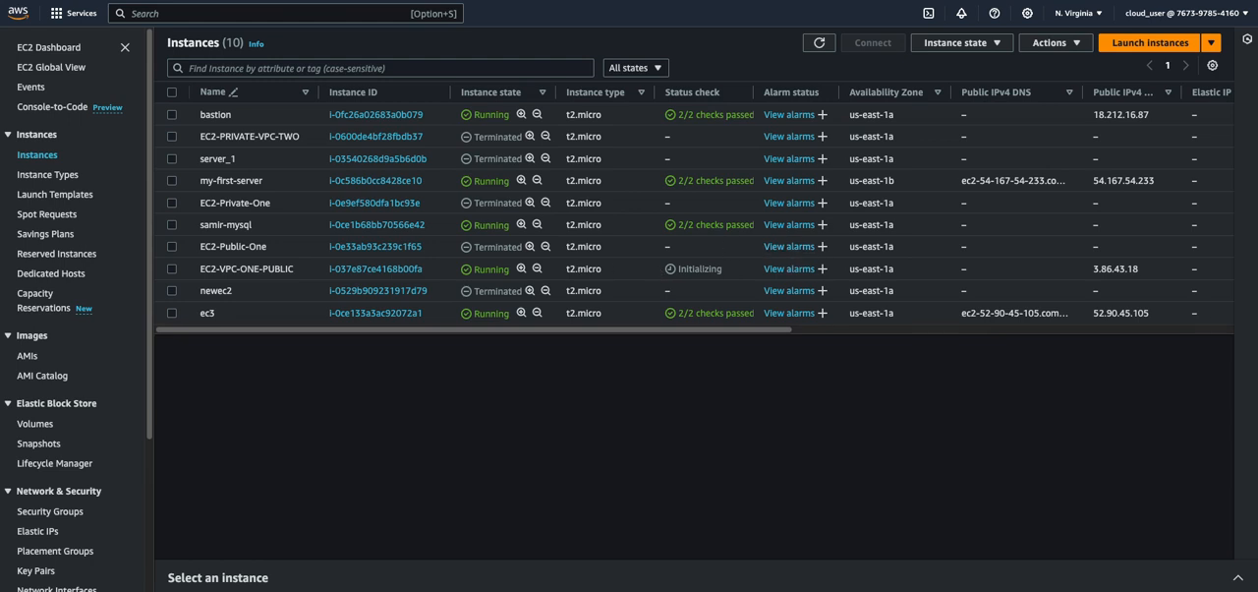
drag(1257, 128, 817, 0)
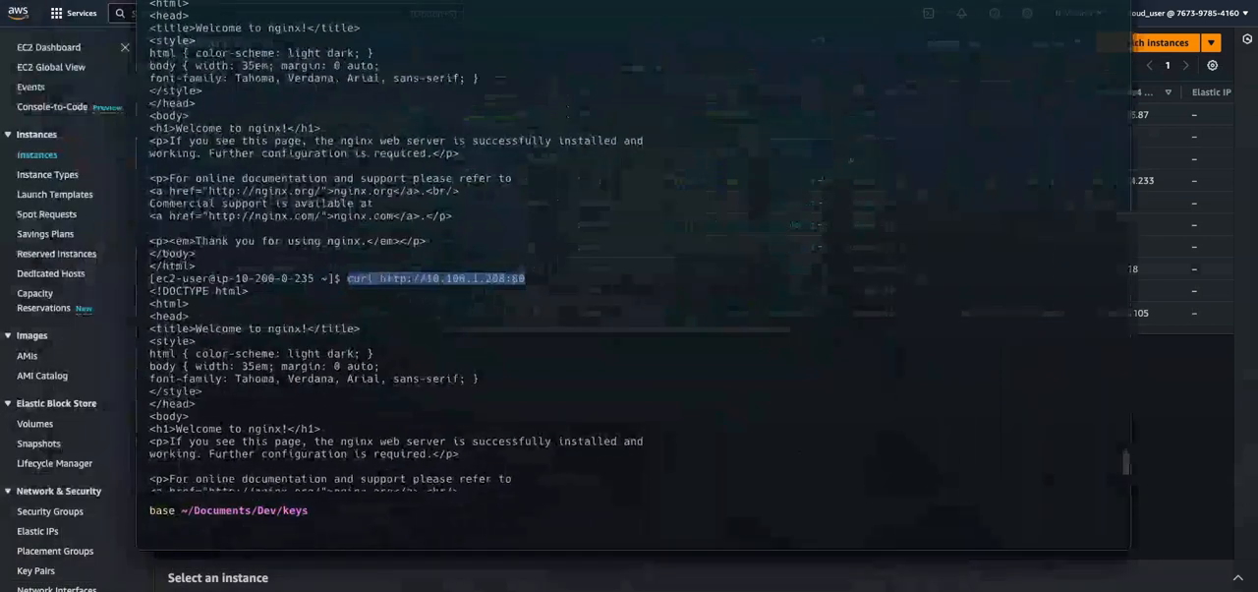
click(182, 529)
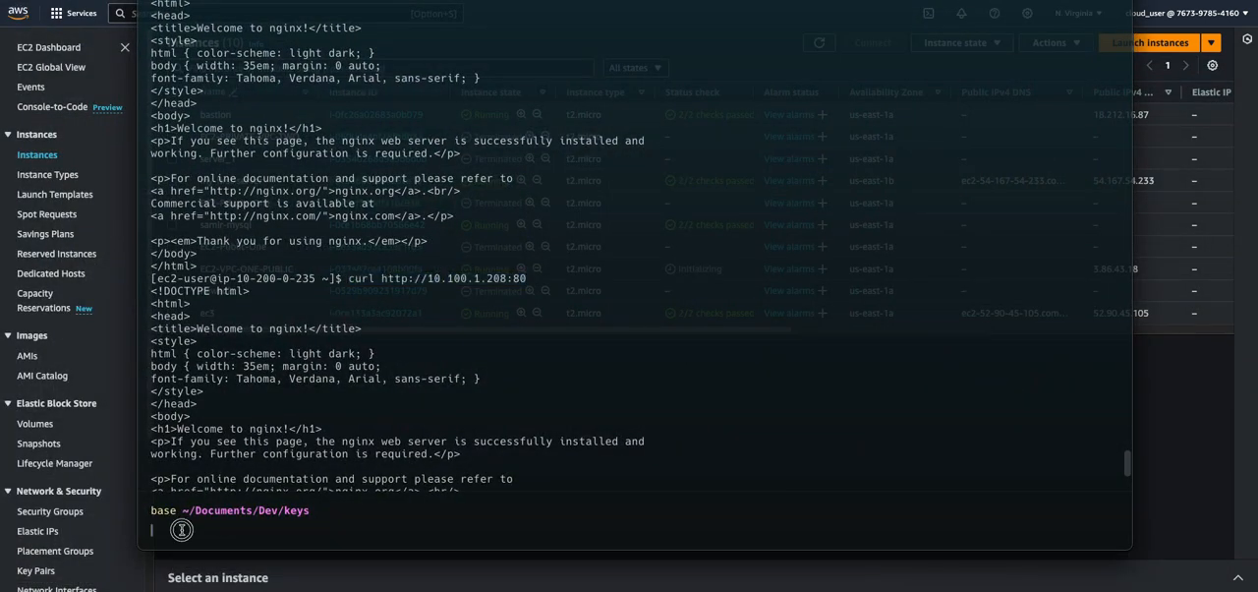
click(1171, 403)
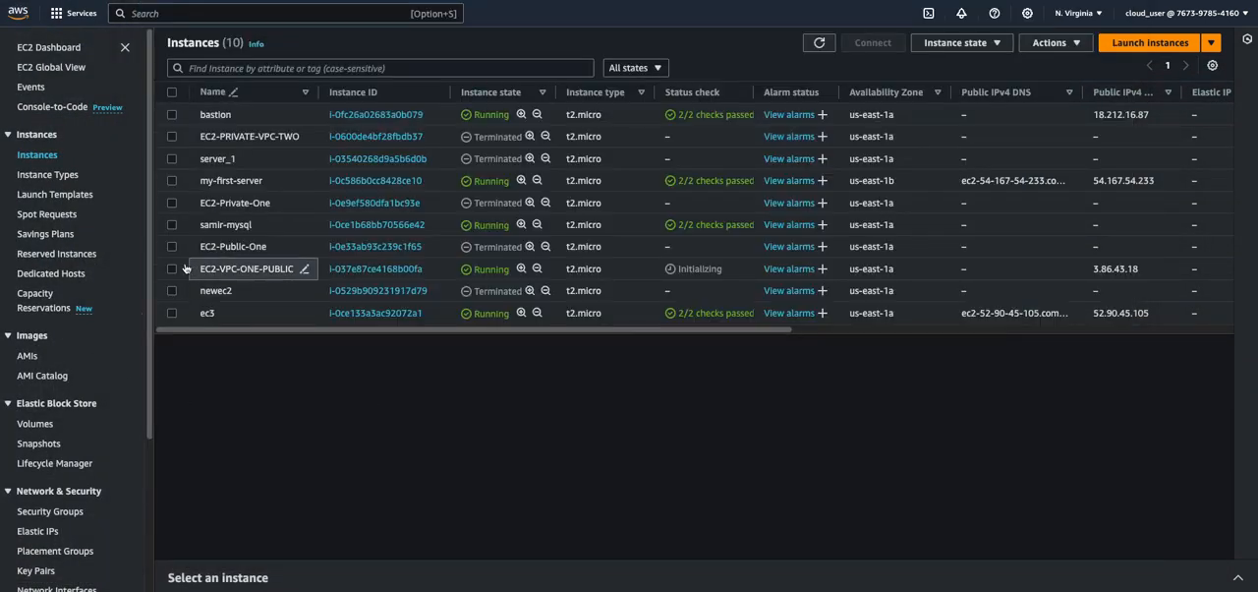
Refresh the instances list and check the state and status check of EC2-VPC-ONE-PUBLIC
click(256, 269)
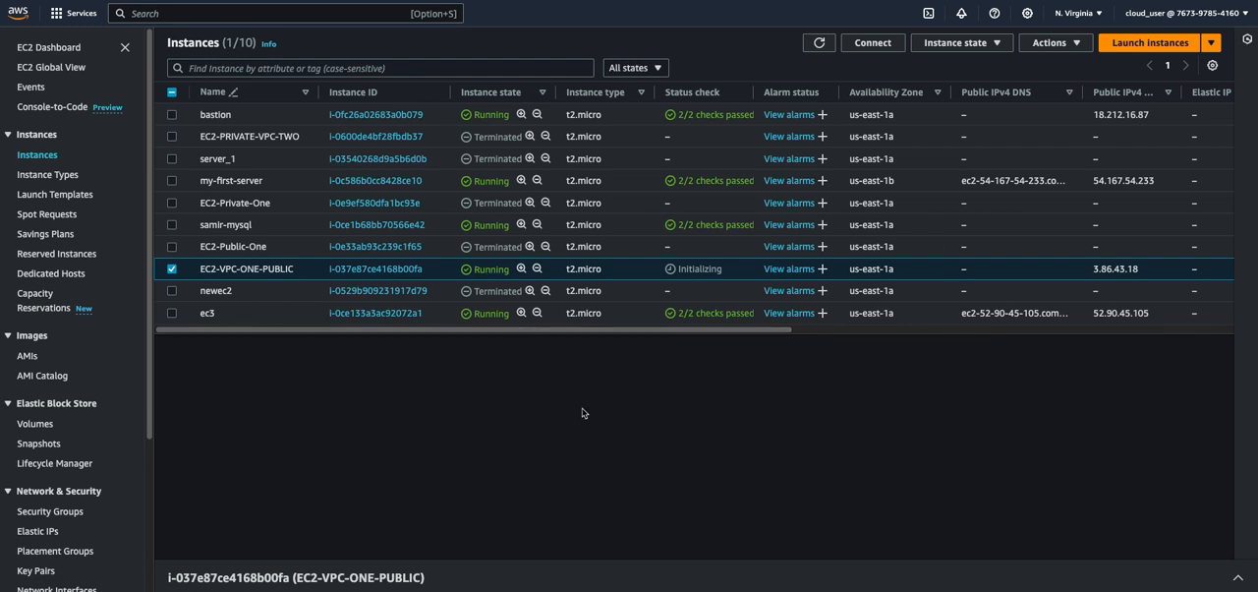
click(818, 42)
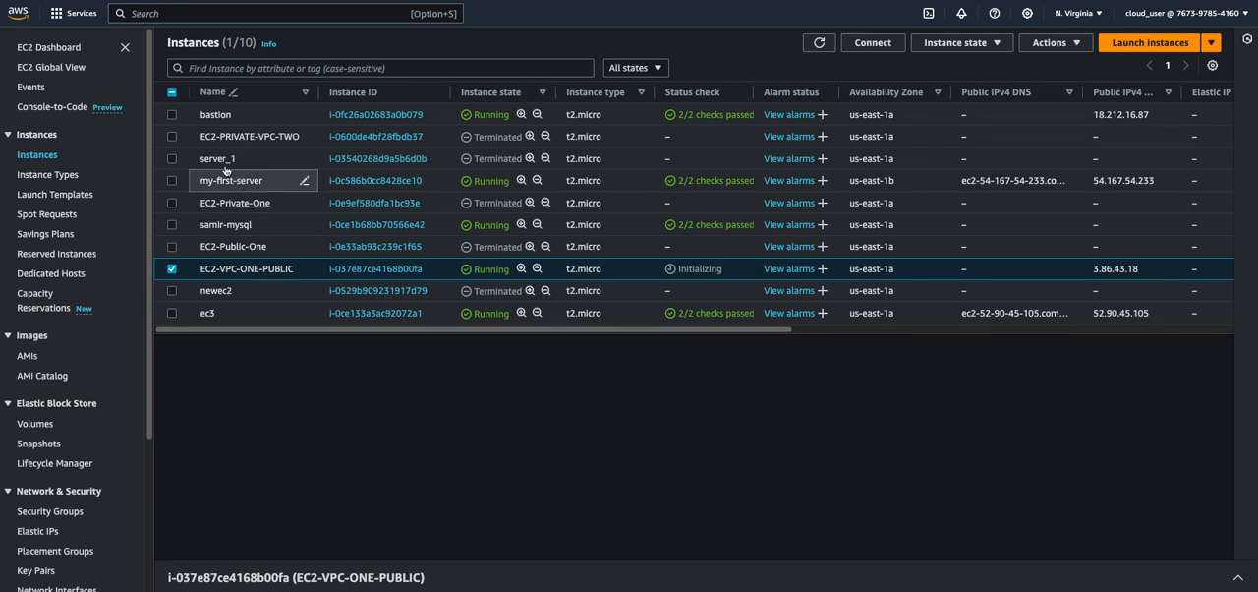
click(817, 43)
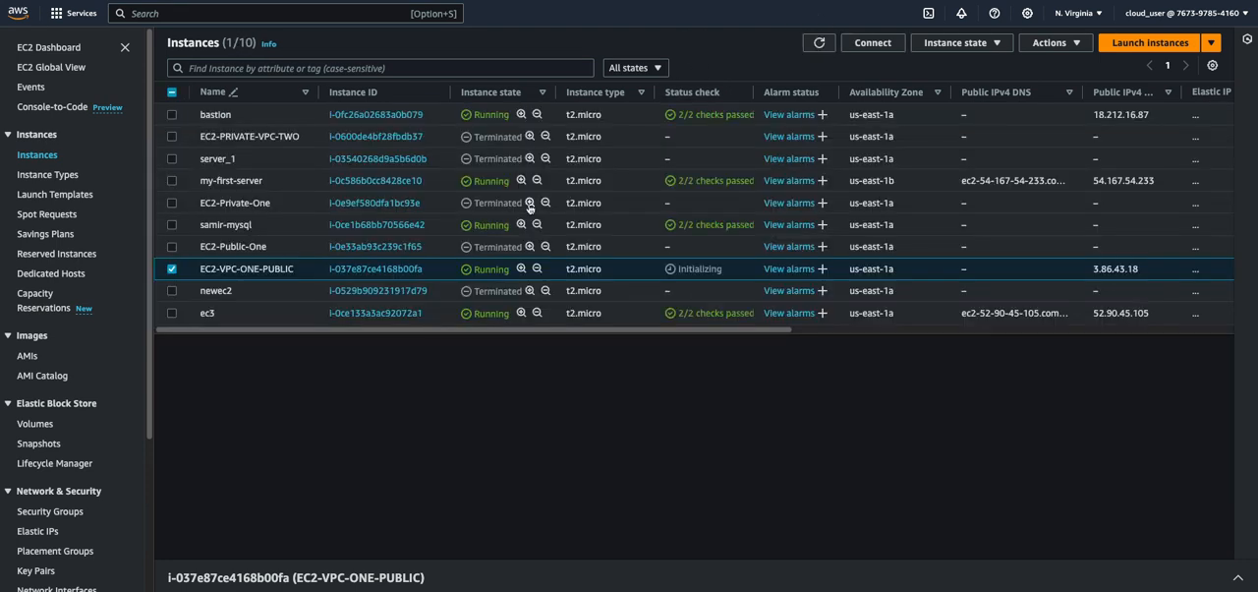
click(530, 203)
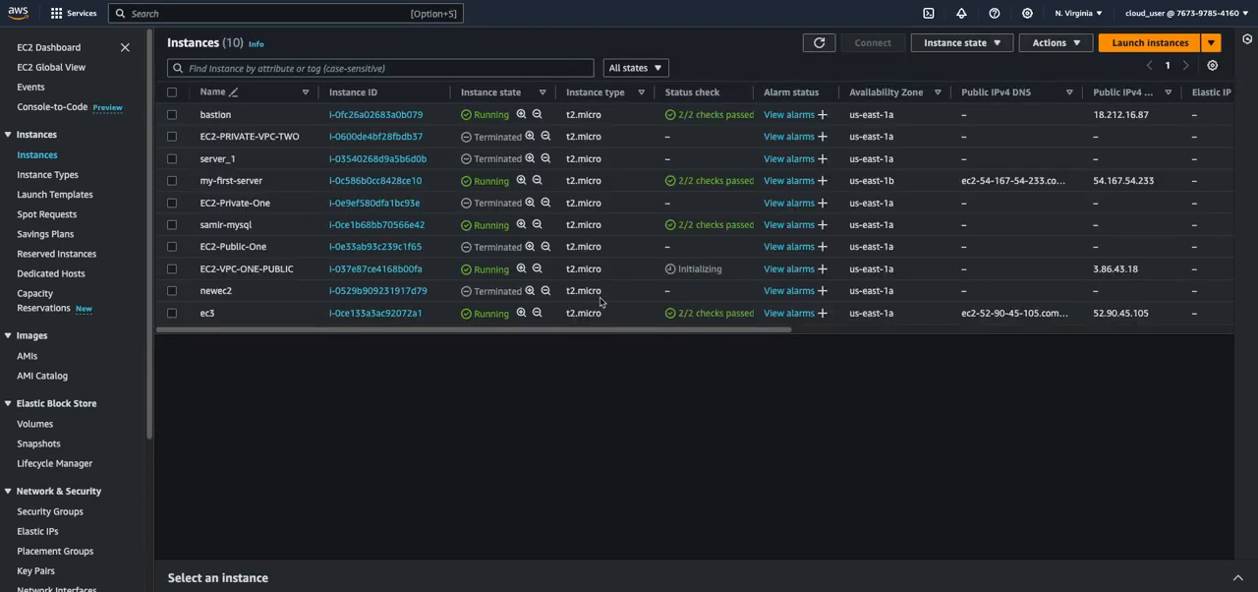
click(172, 268)
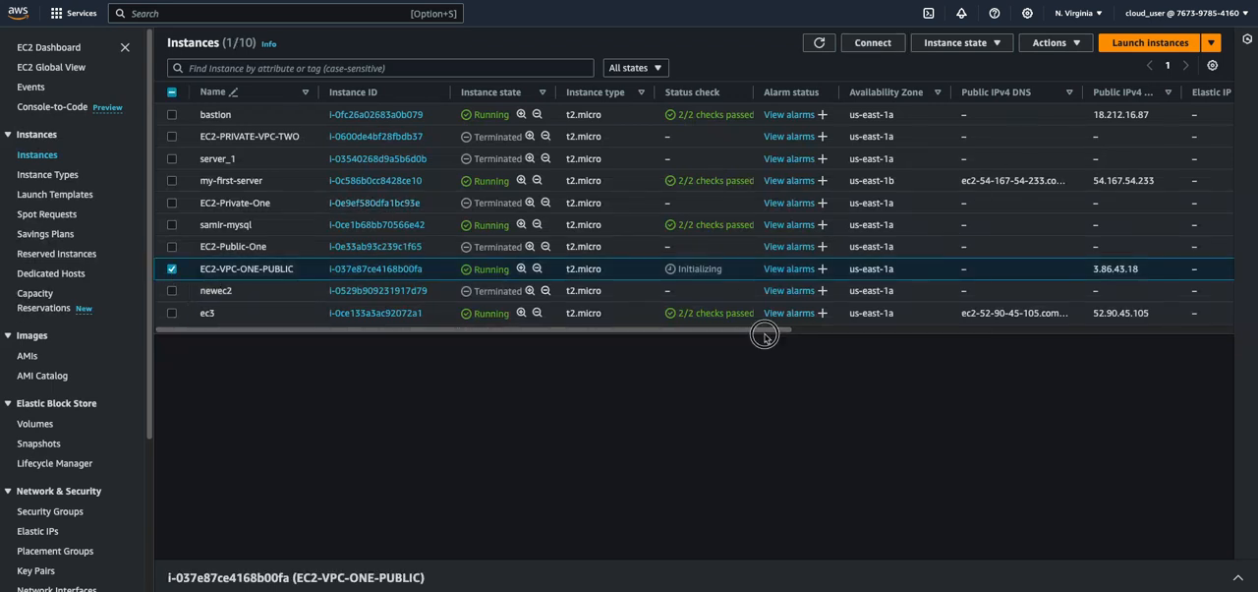
click(820, 43)
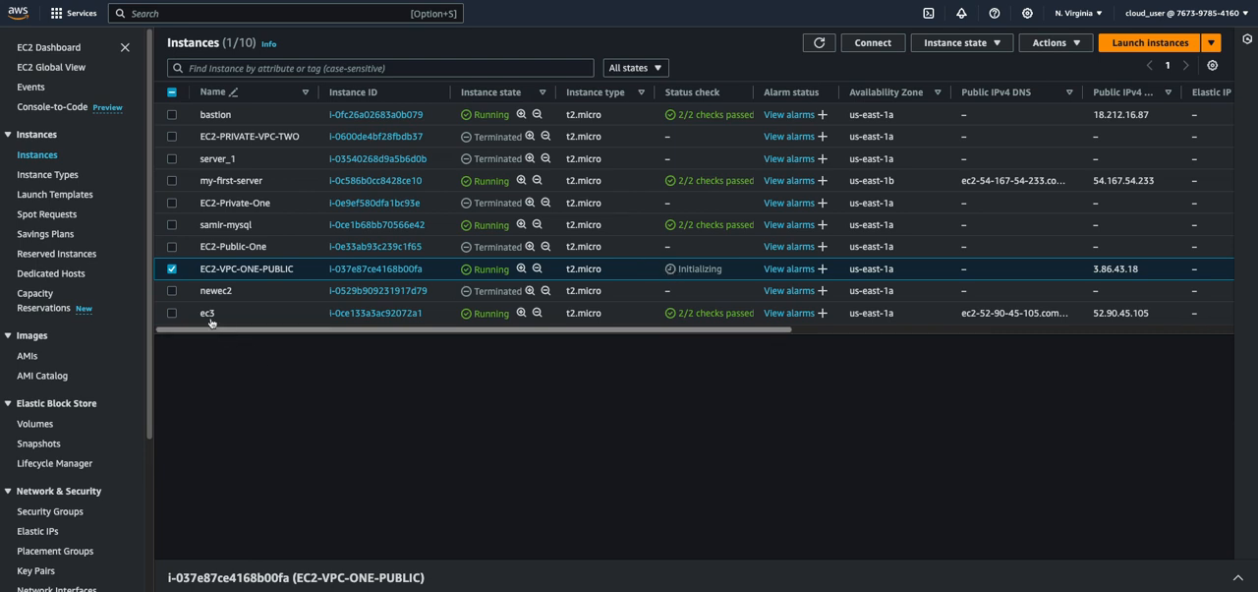
click(172, 271)
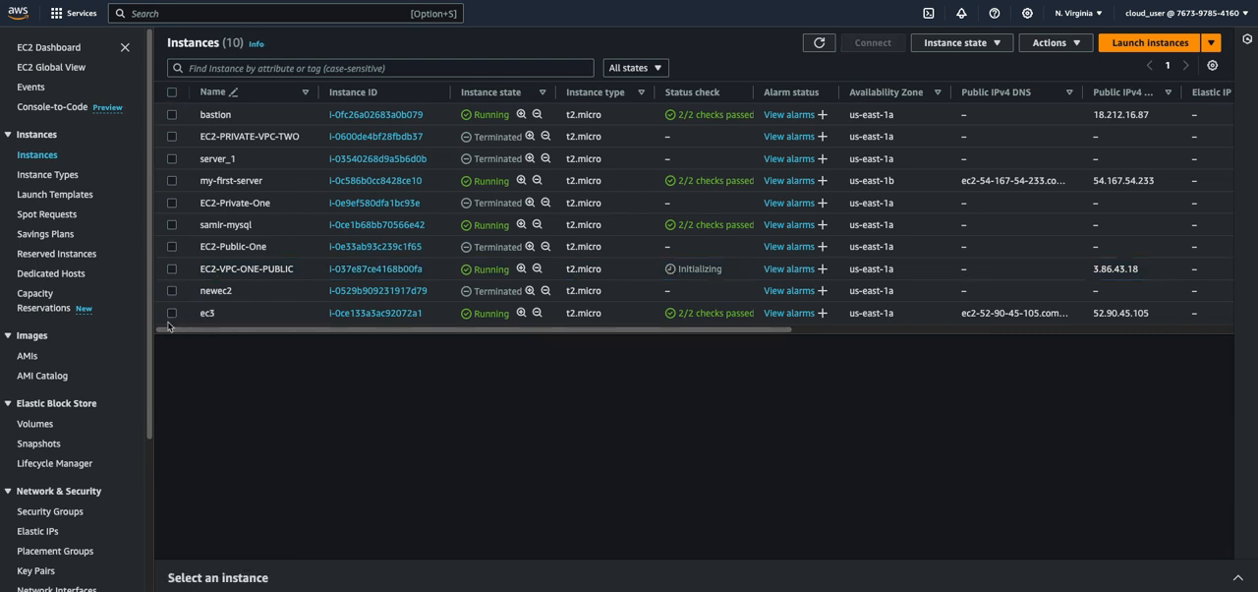
click(173, 316)
click(173, 318)
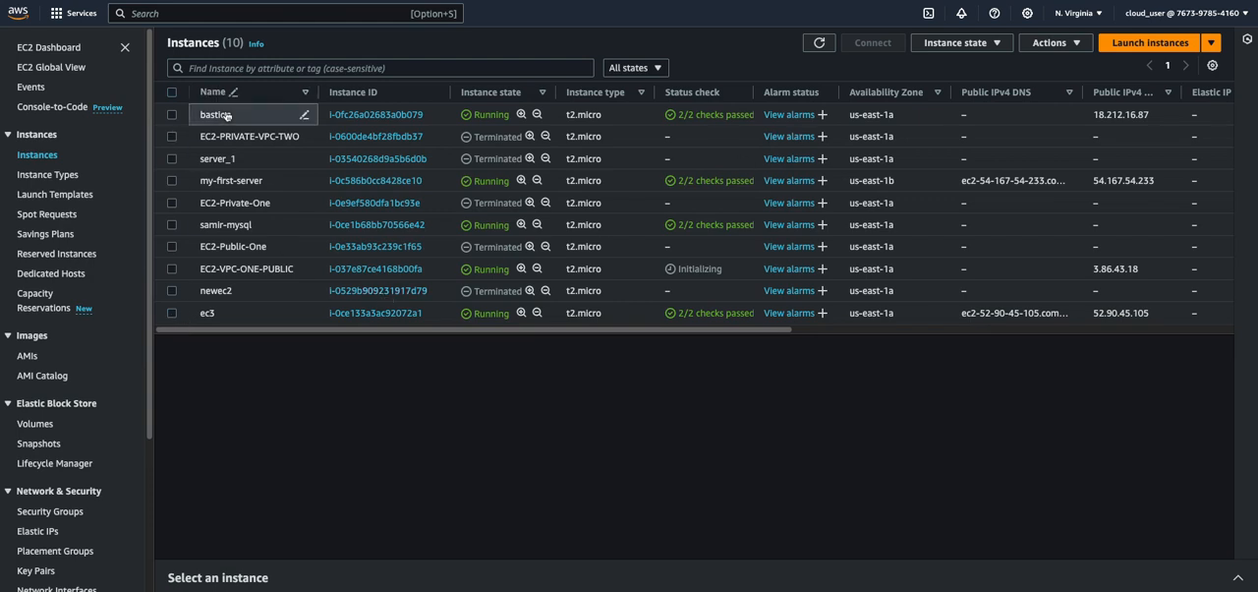
click(45, 154)
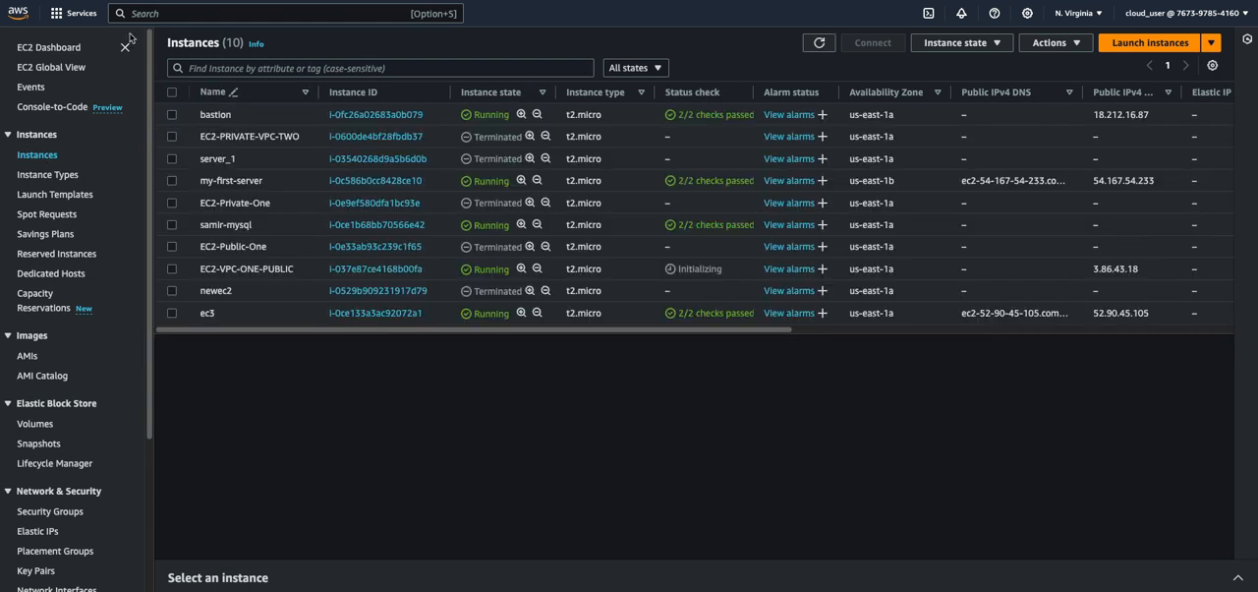
key(super+r)
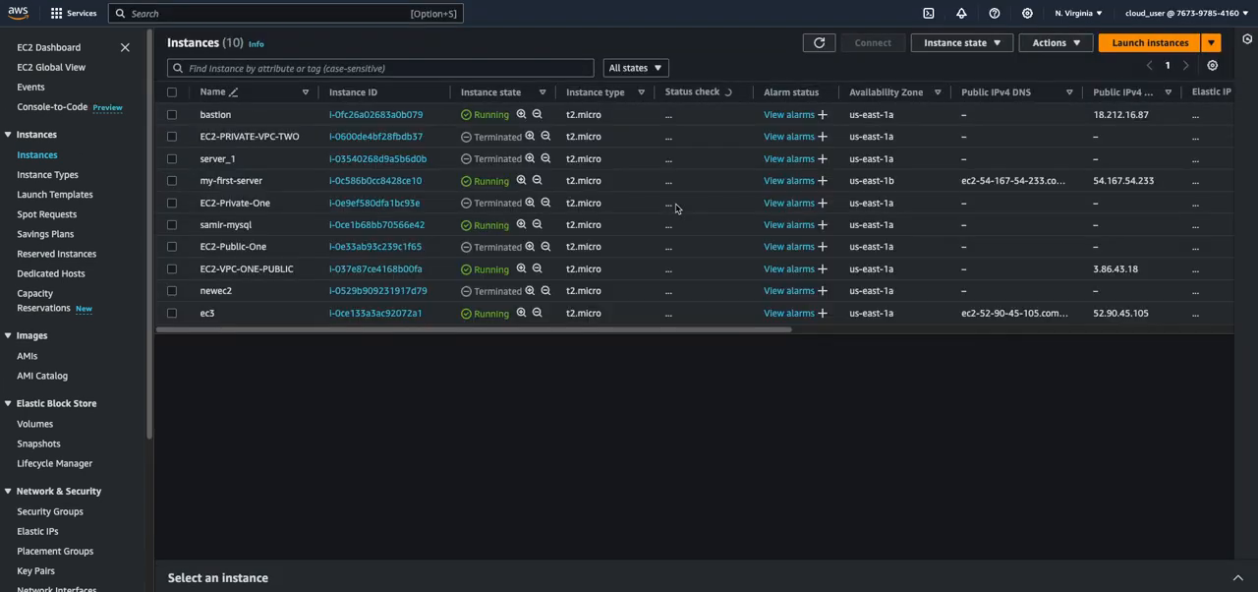
Open the instance summary of EC2-VPC-ONE-PUBLIC to view its public and private addresses
click(172, 269)
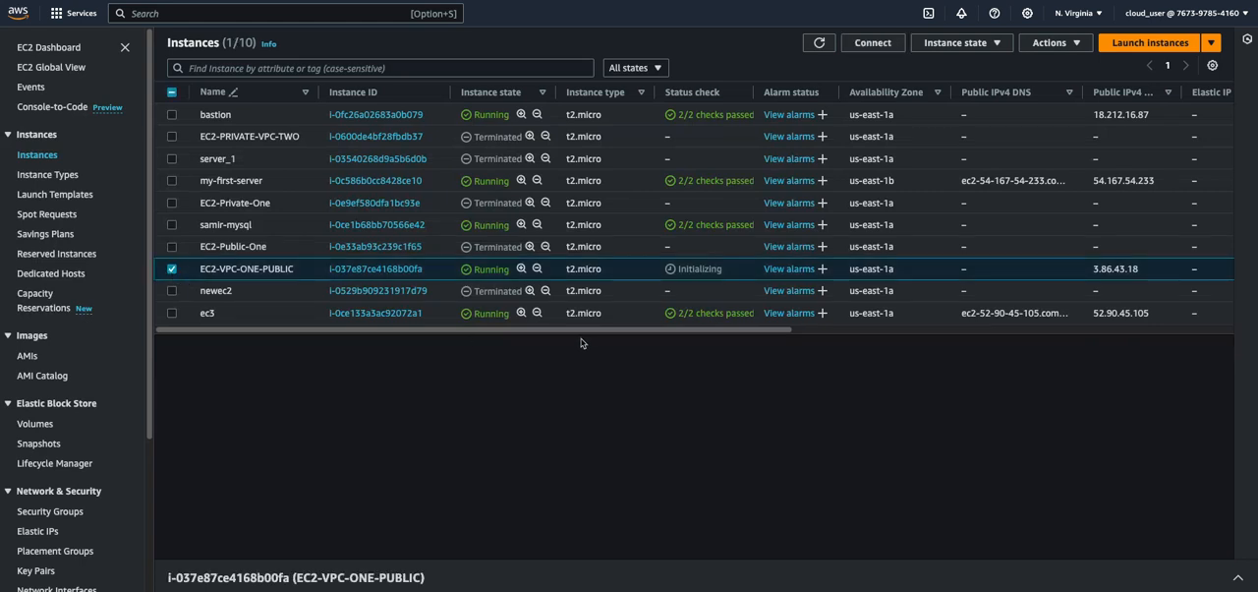
click(690, 331)
drag(690, 331, 691, 360)
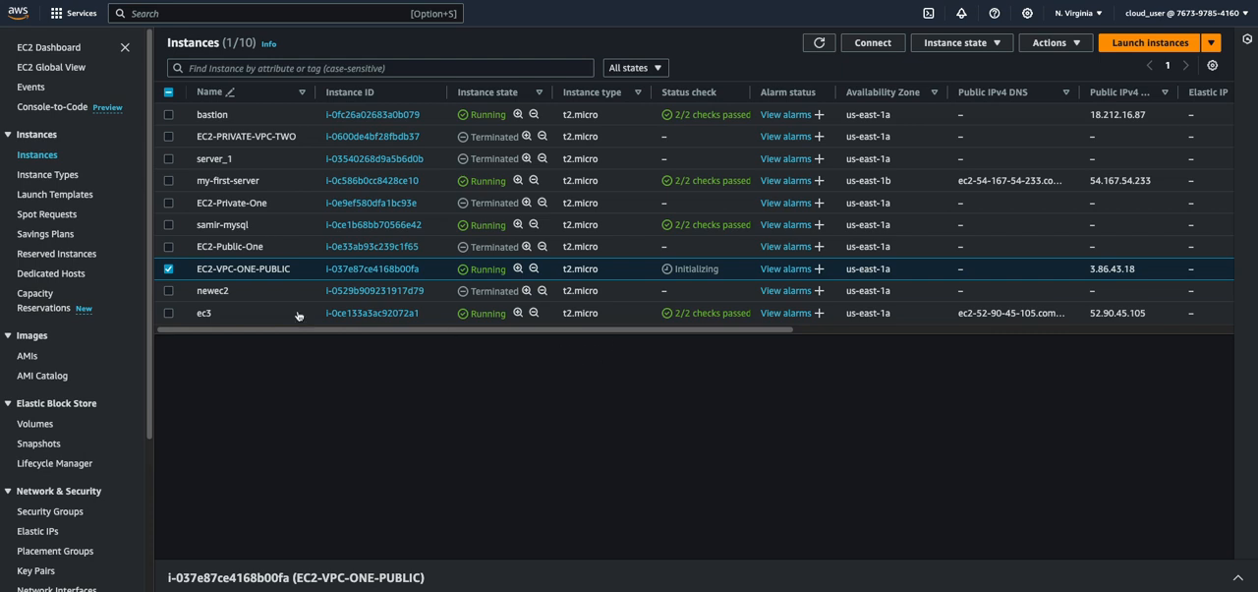
click(343, 269)
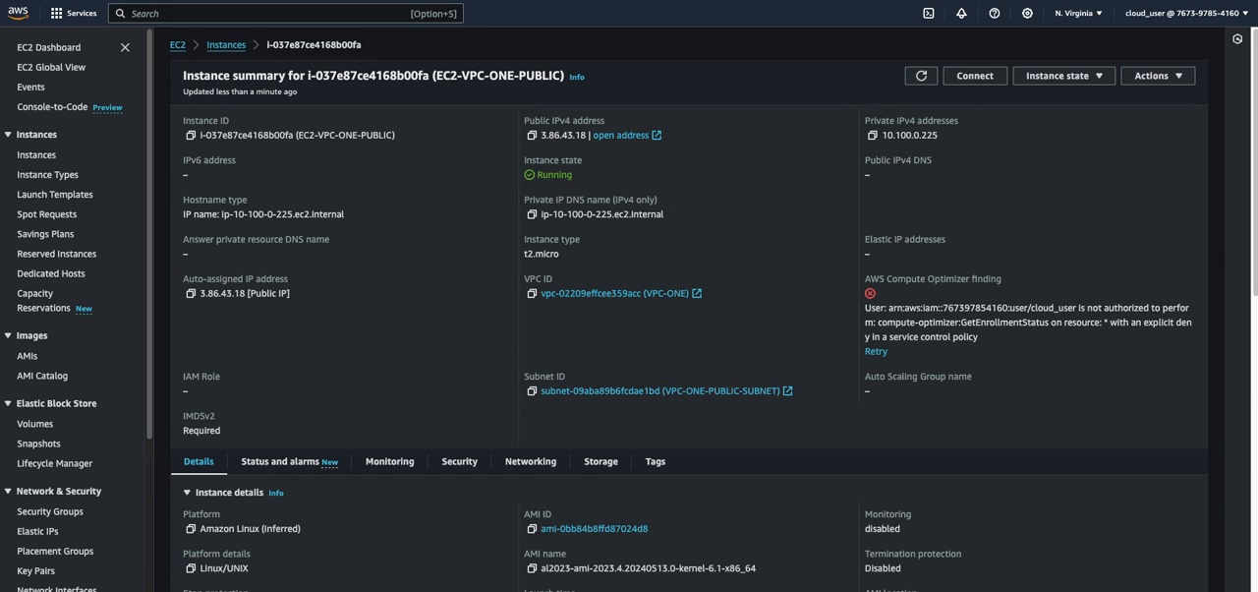
Switch to the terminal and list the contents of the keys folder with exa -la
key(super+Tab)
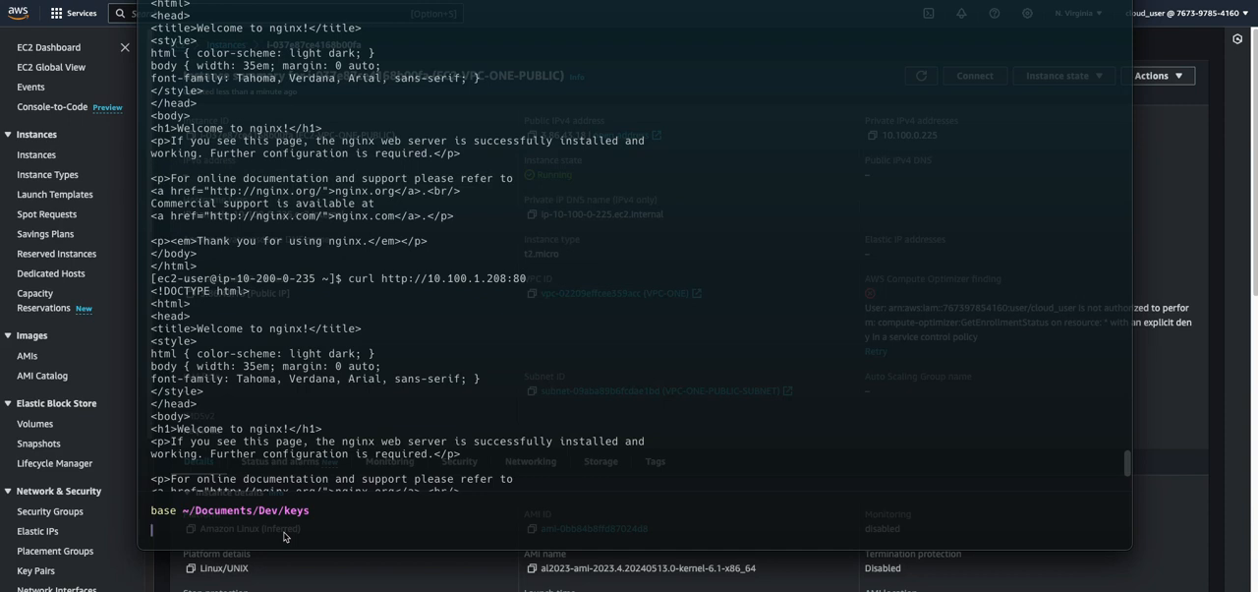
text(exa -la)
key(Return)
drag(513, 464, 286, 471)
click(422, 482)
click(304, 532)
Prepare the SSH command for ec2-user with key.pem in the terminal, leaving the host address blank
text(ssh)
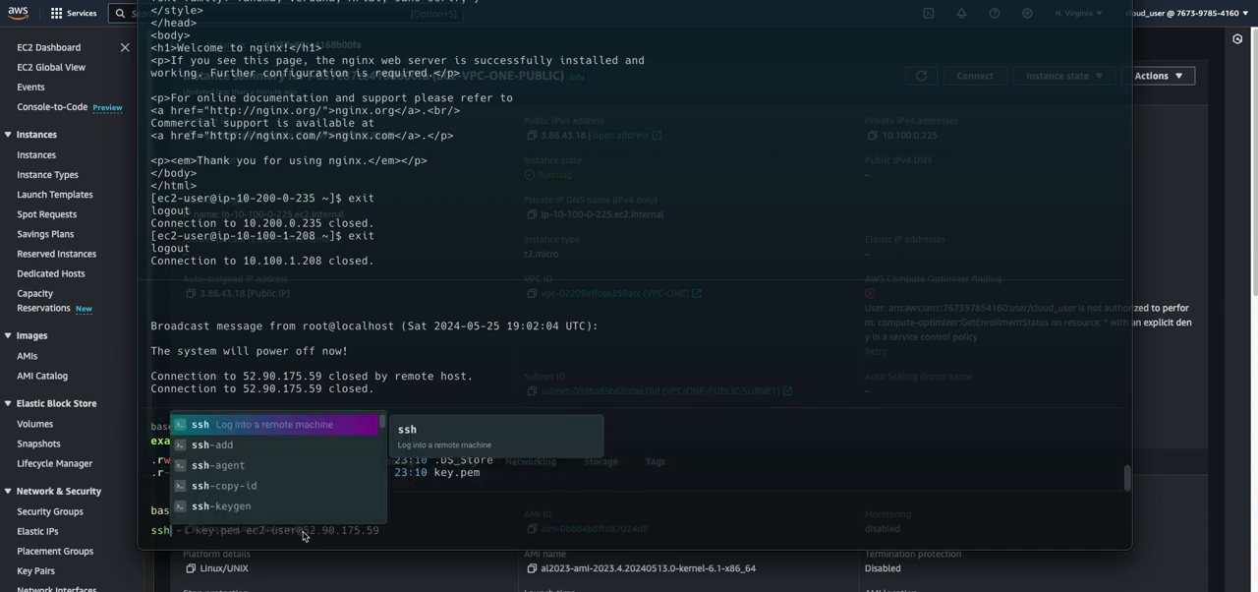
key(Right)
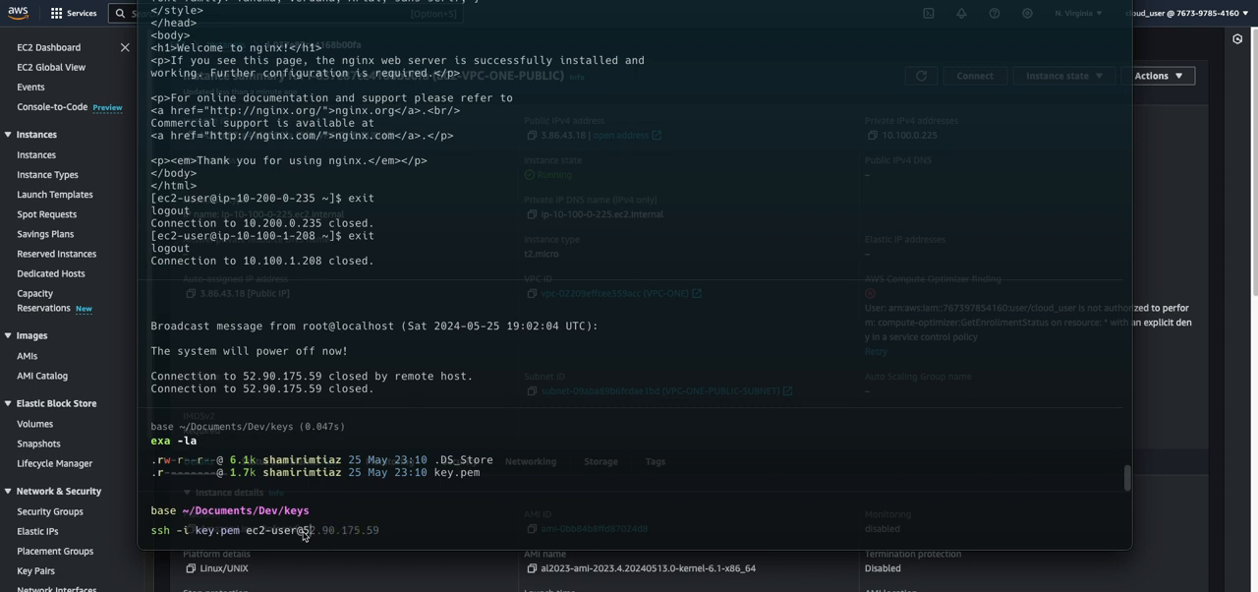
text(.r--------@ 1.7k sham)
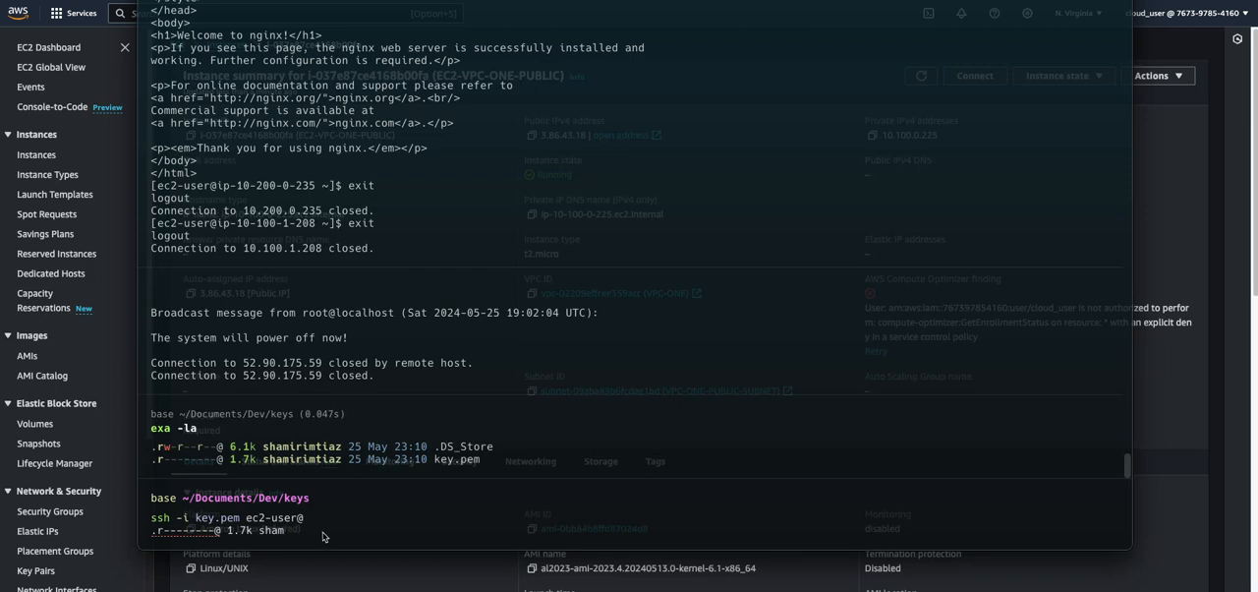
key(super+z)
click(1171, 383)
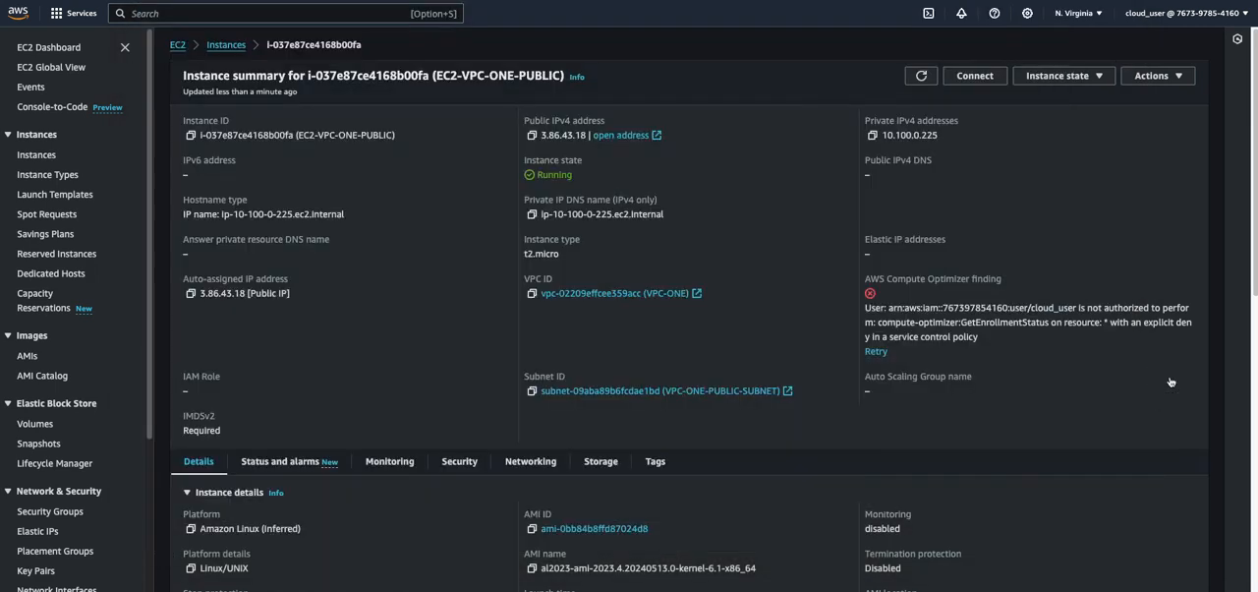
click(531, 135)
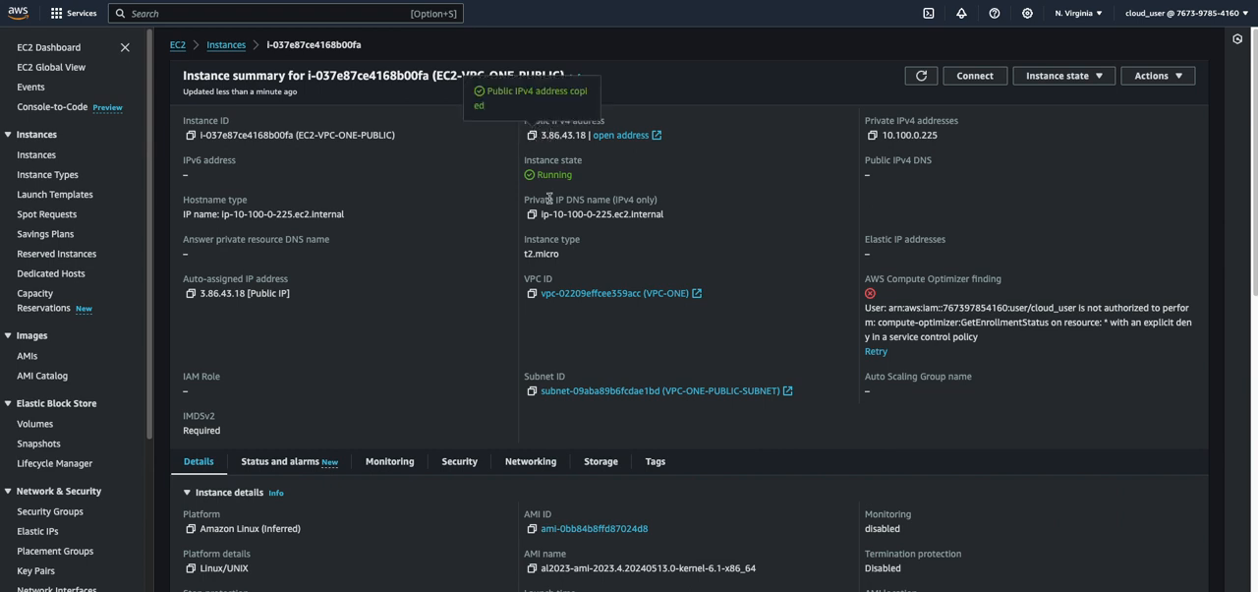
key(ctrl+grave)
key(super+v)
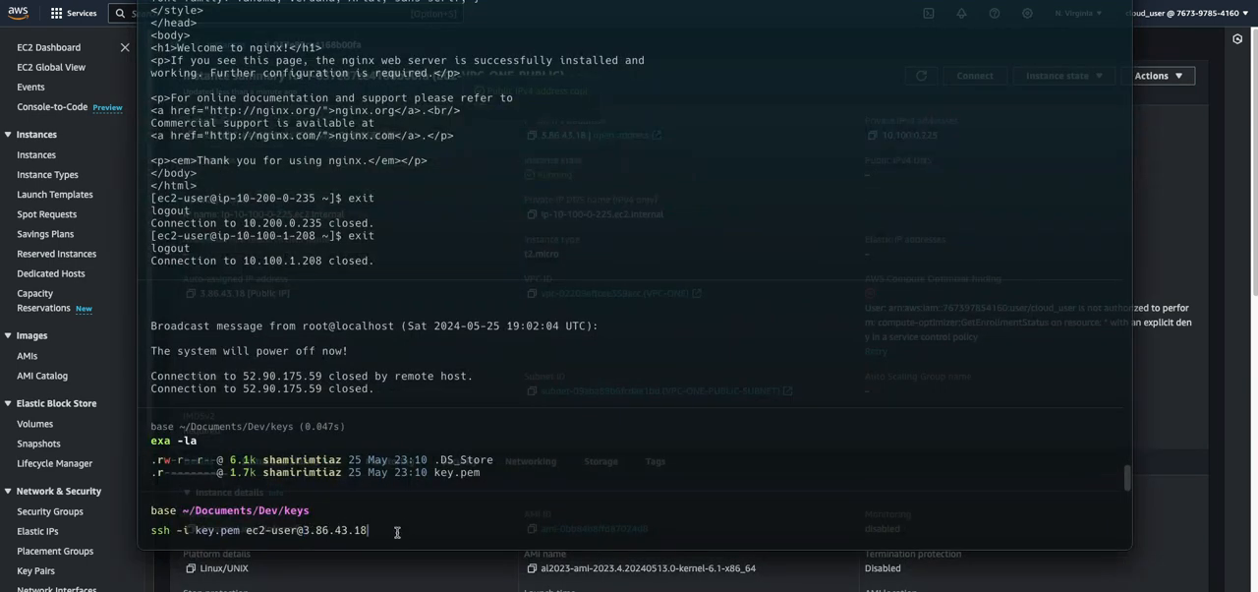
key(Return)
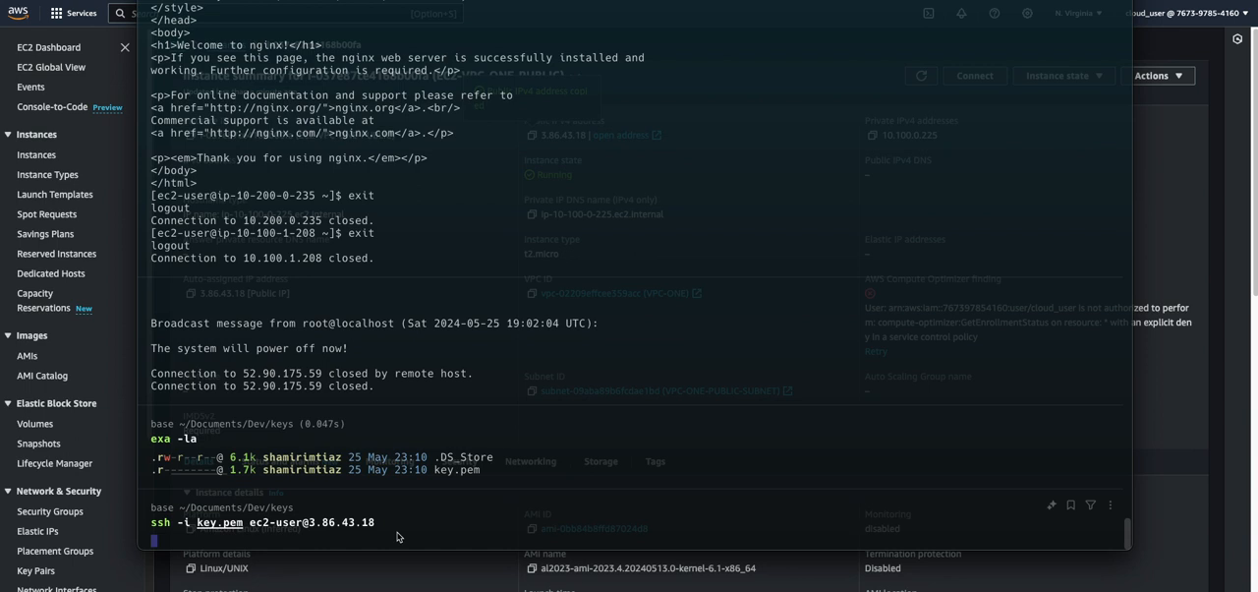
click(399, 478)
click(423, 526)
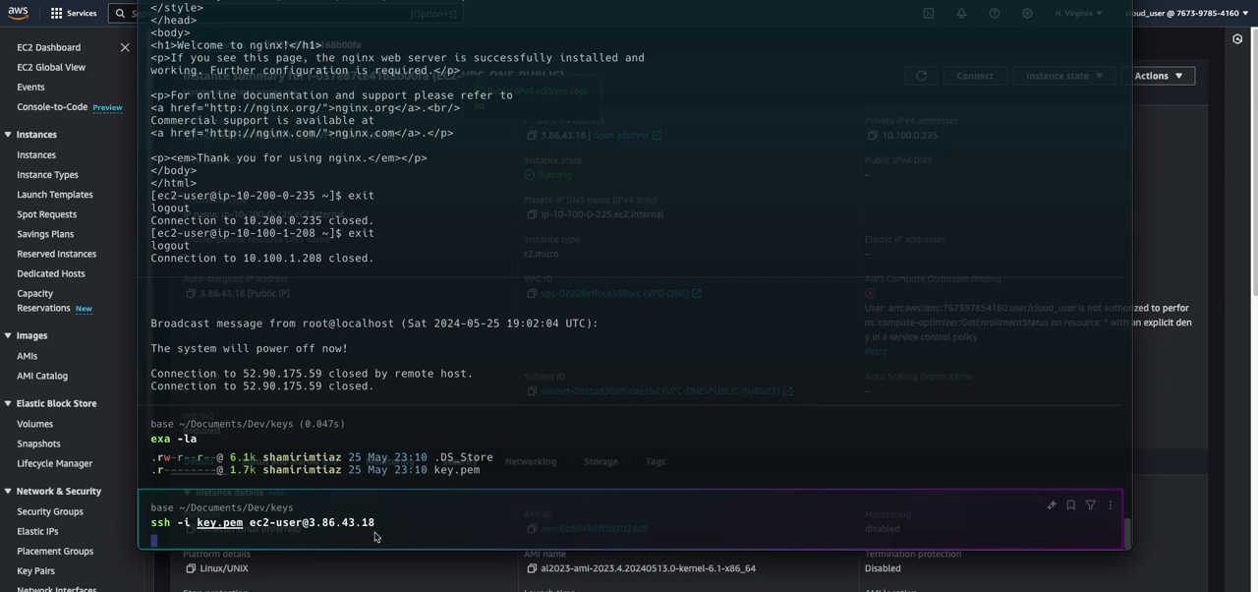
Refresh the EC2 instances list in the browser, and check the progress of the SSH connection in the terminal
click(1205, 238)
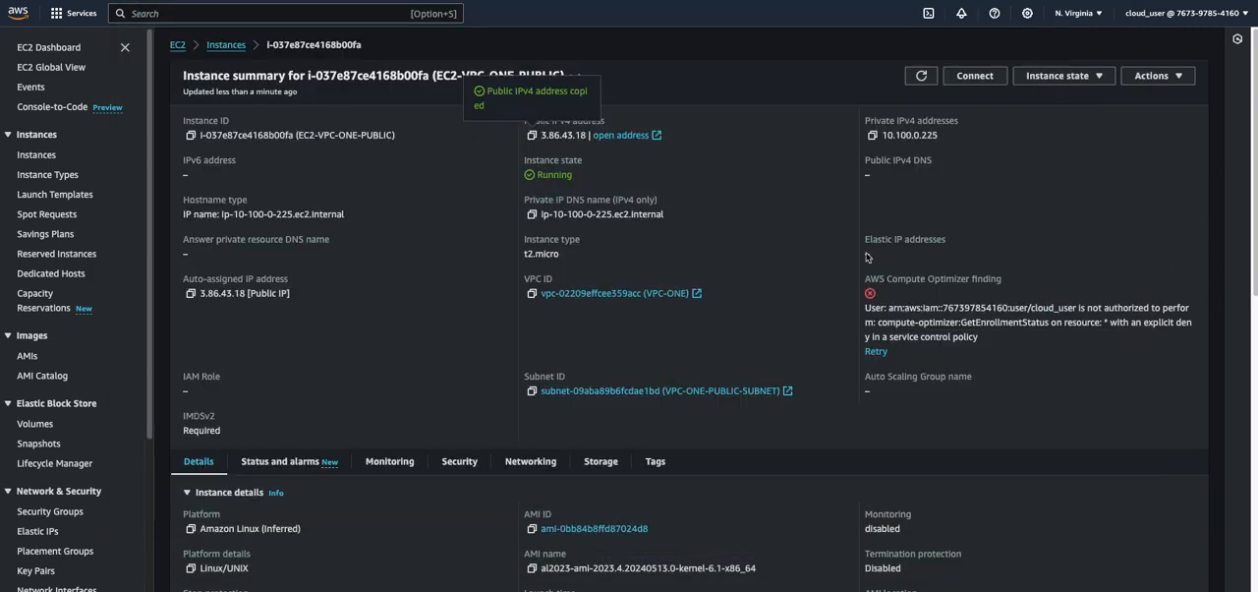
click(226, 45)
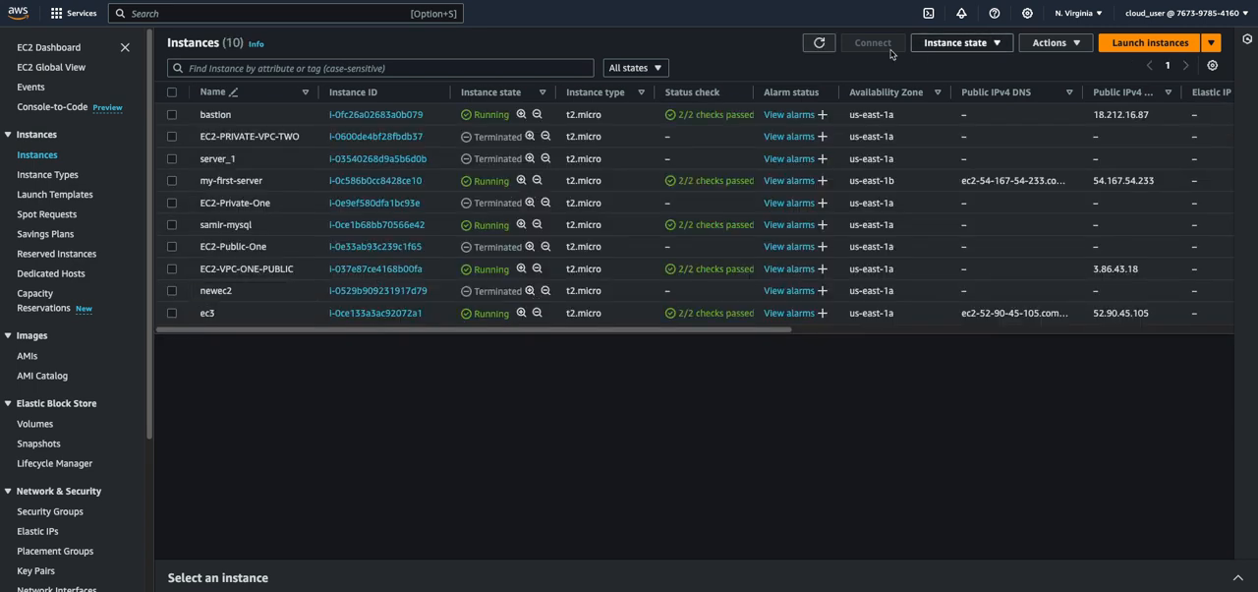
click(816, 45)
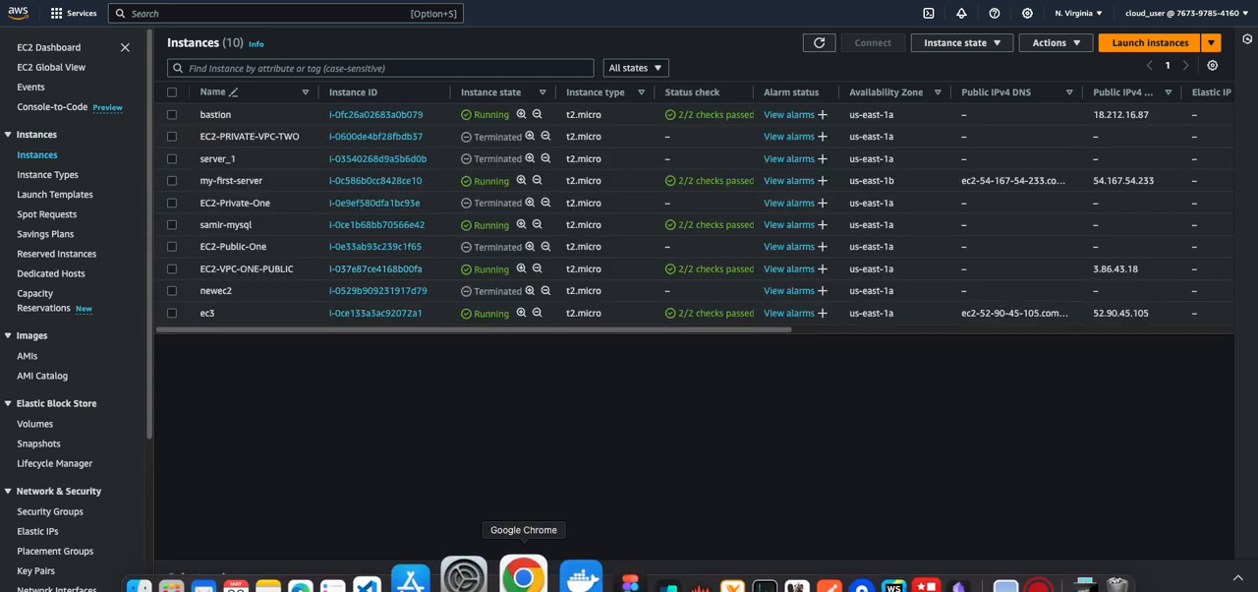
click(614, 582)
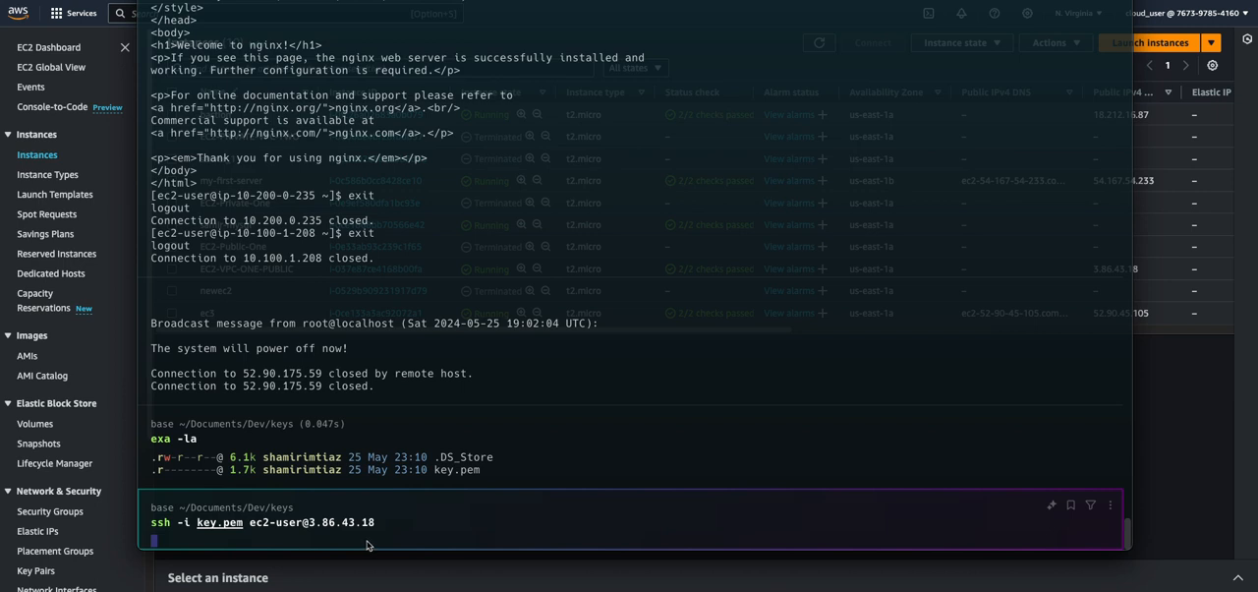
Open the launch-wizard-1 security group from the security details of EC2-VPC-ONE-PUBLIC in the browser
click(1163, 402)
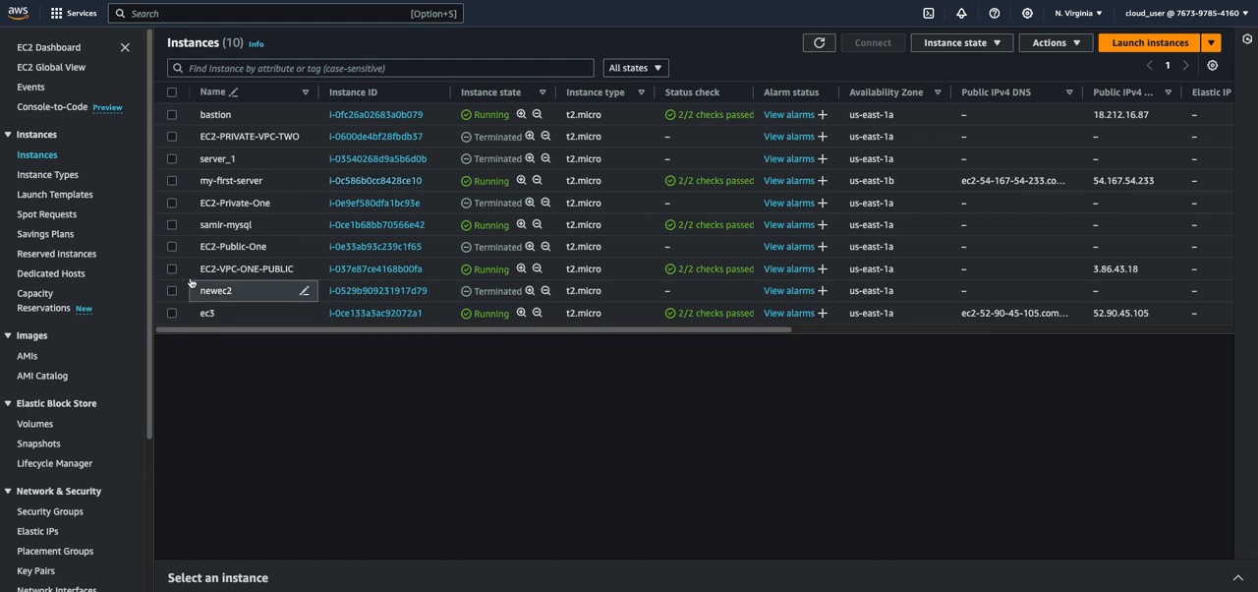
click(270, 274)
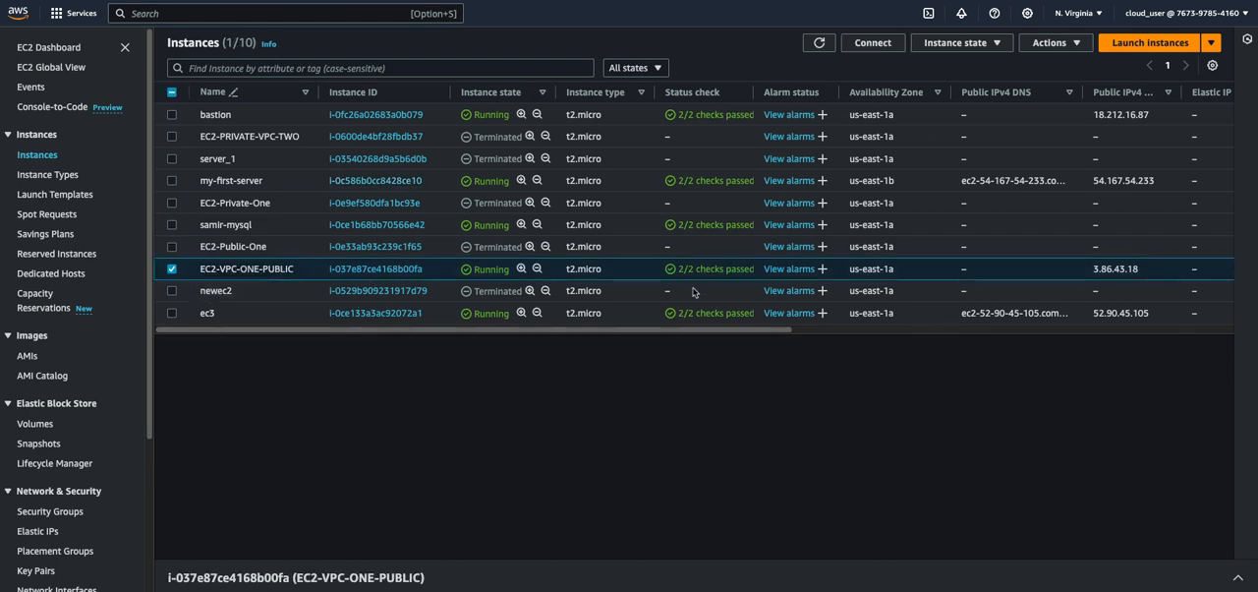
click(371, 269)
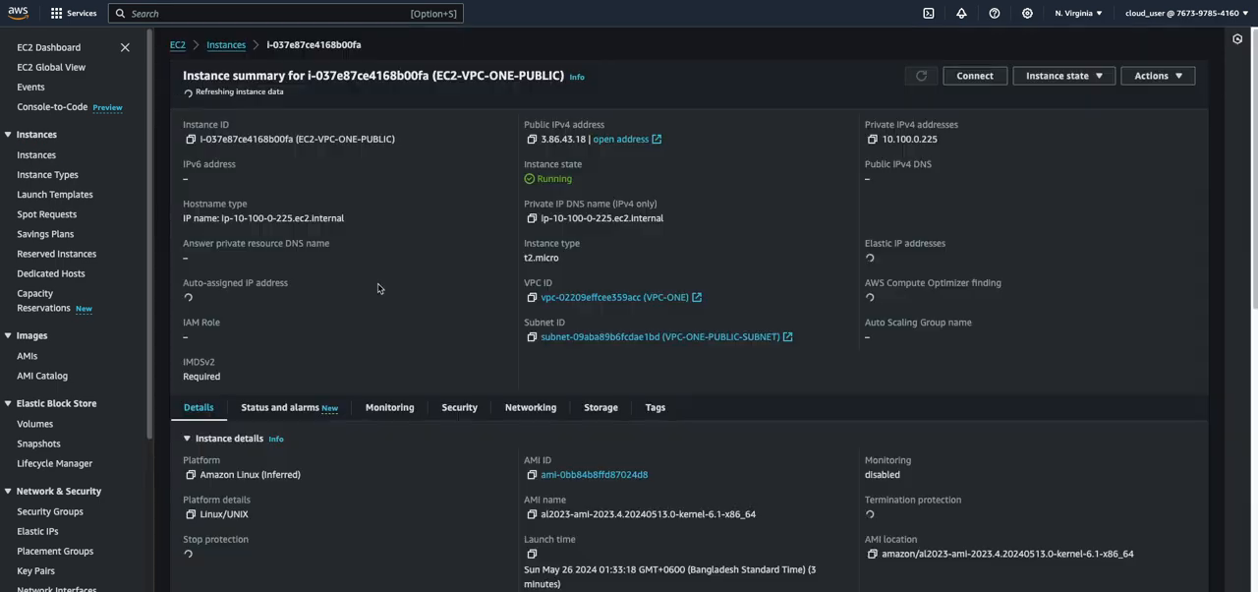
scroll(483, 292, down, 1)
scroll(483, 292, down, 5)
scroll(399, 374, up, 6)
scroll(399, 375, down, 3)
click(459, 193)
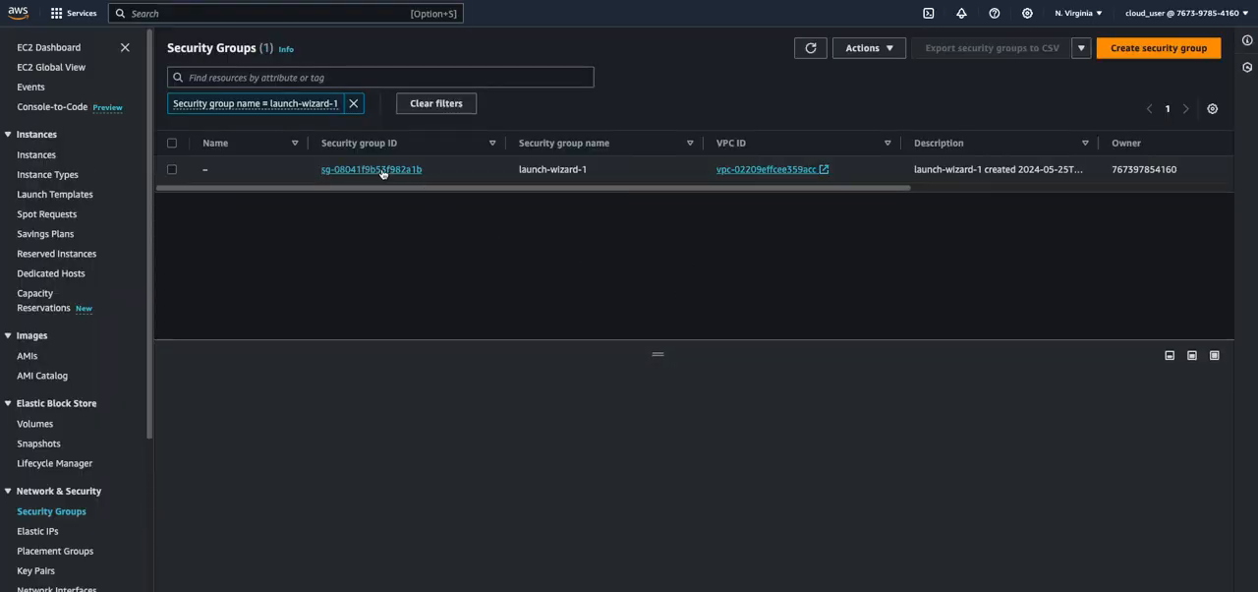
click(382, 170)
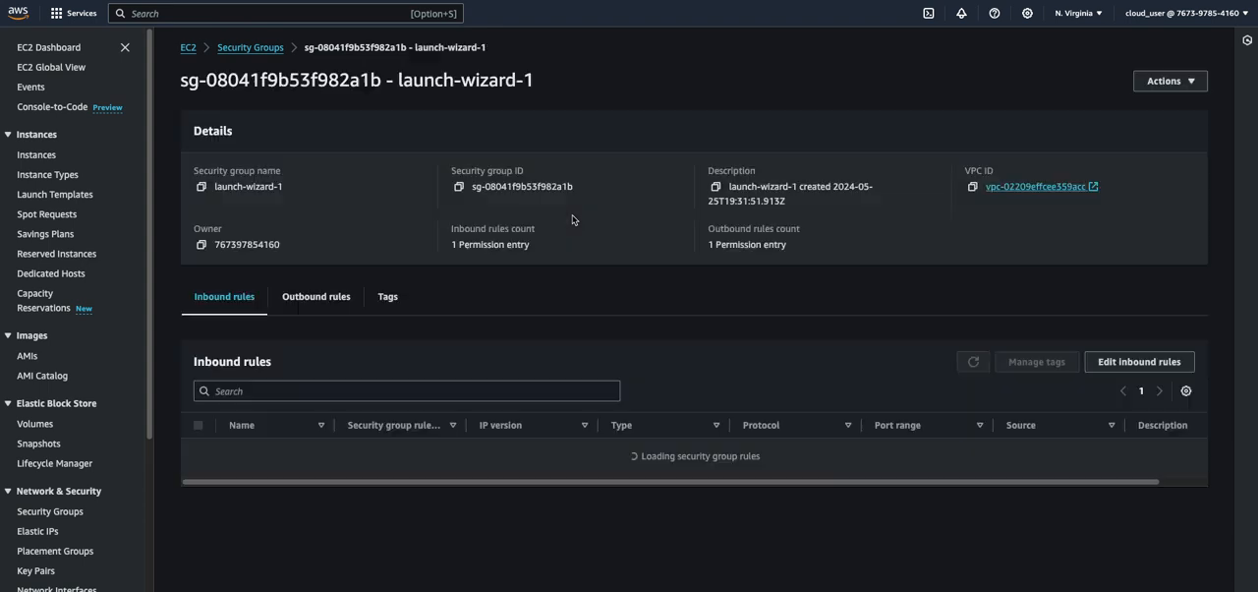
Set the source of the SSH inbound rule in launch-wizard-1 to My IP and save the rules
click(1139, 361)
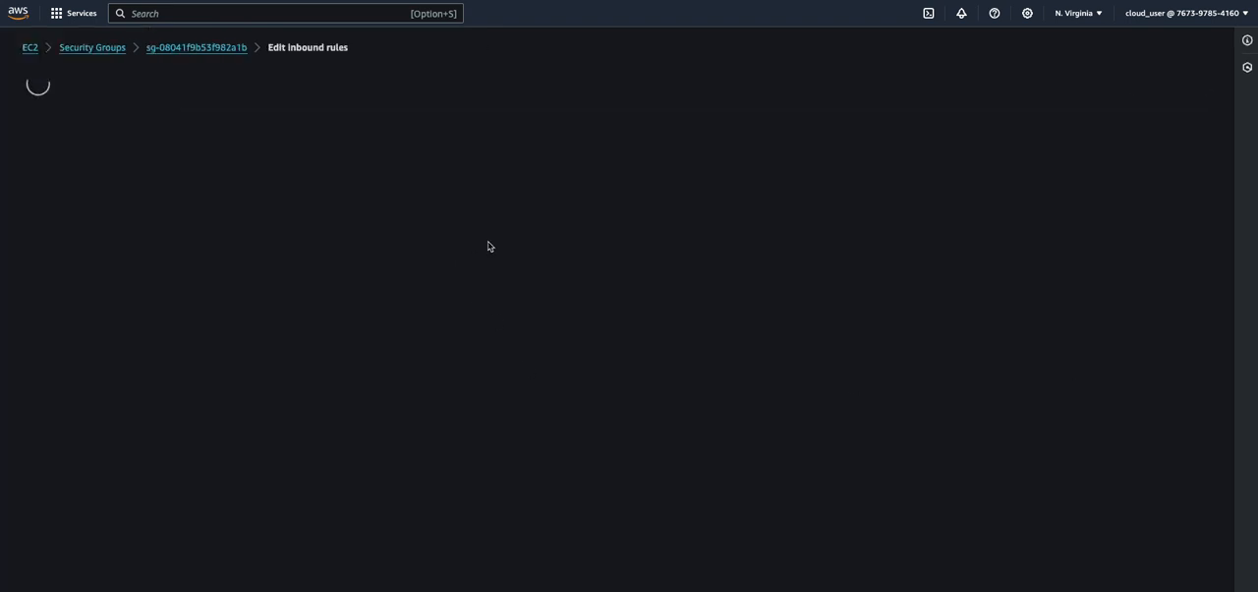
click(366, 215)
click(340, 222)
click(652, 214)
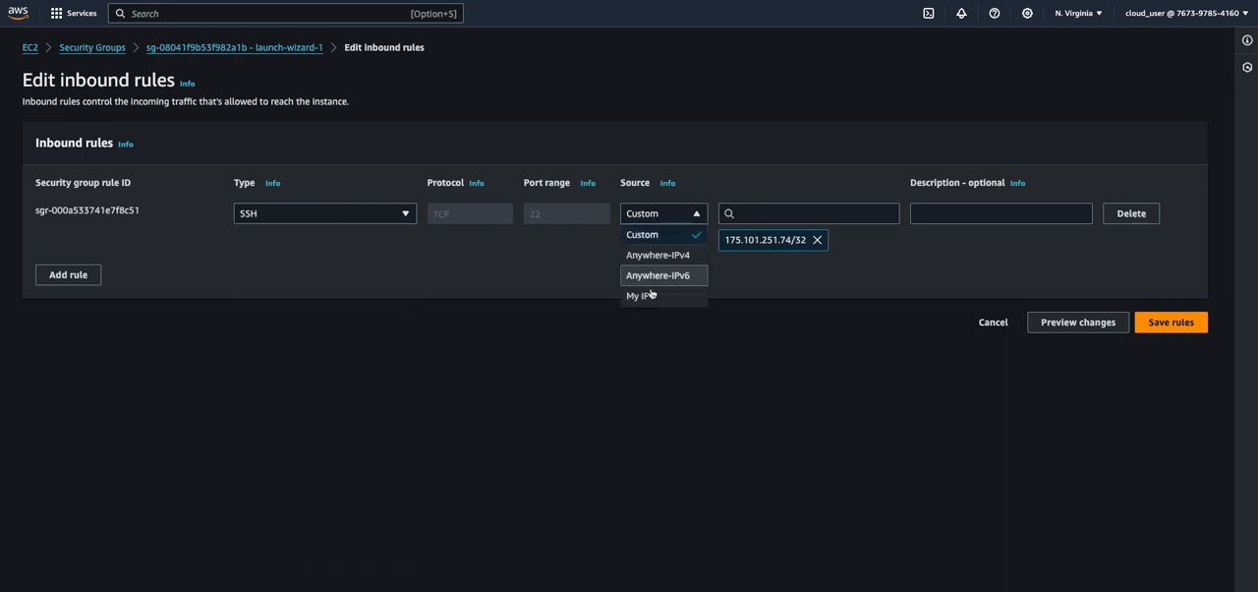
click(647, 302)
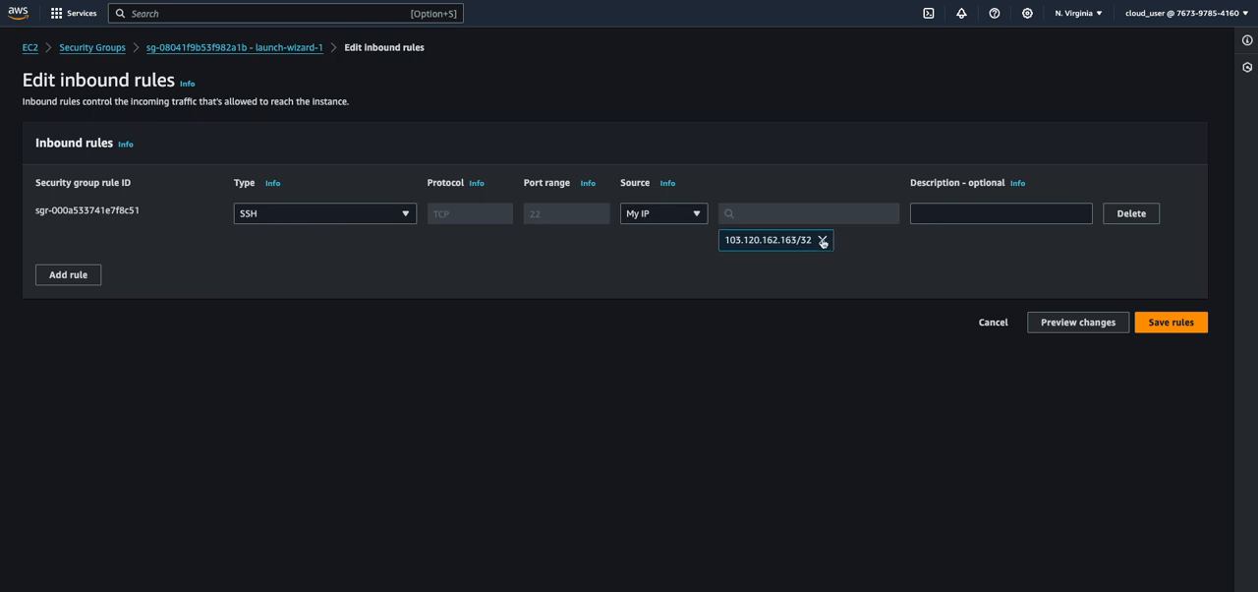
click(1170, 322)
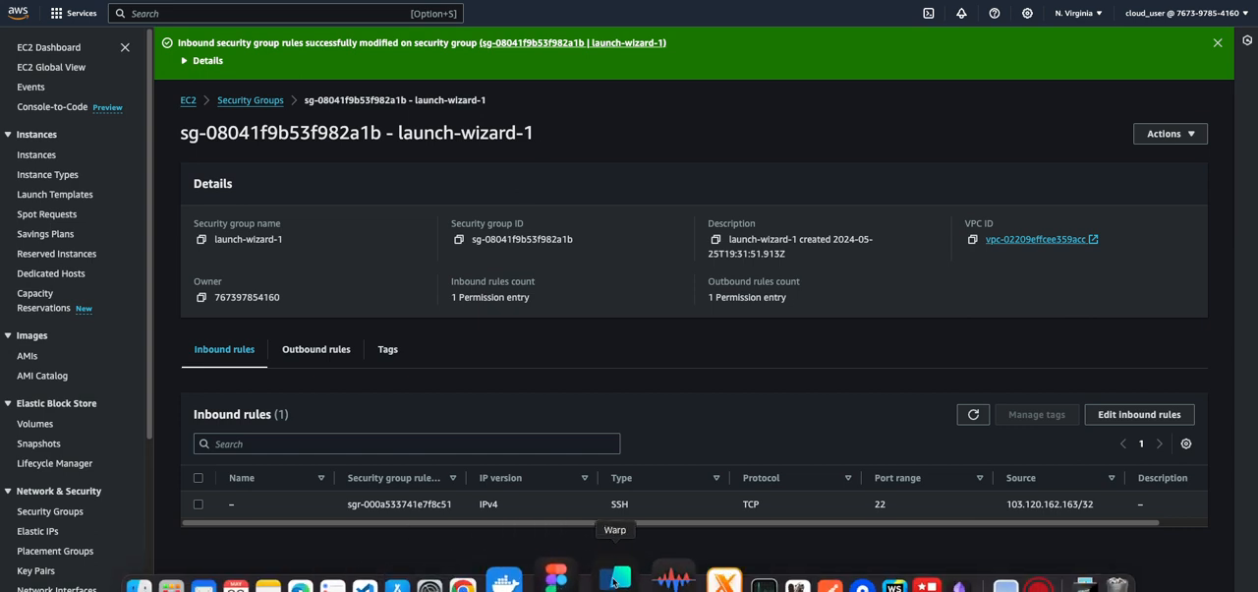
click(618, 582)
key(ctrl+c)
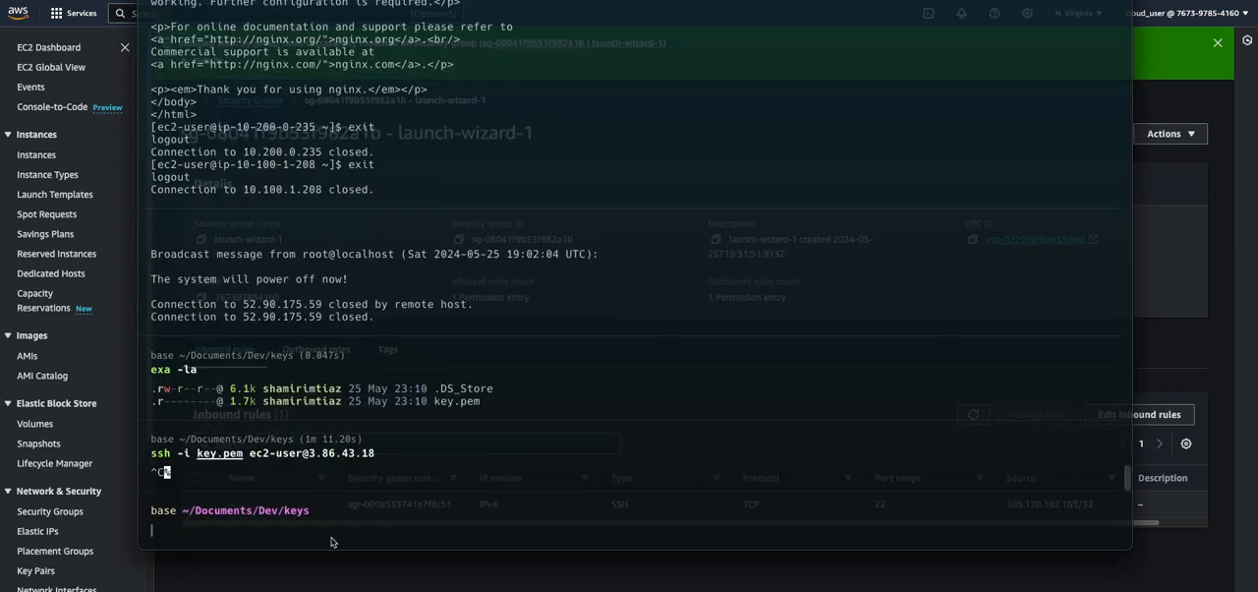
key(Up)
key(Return)
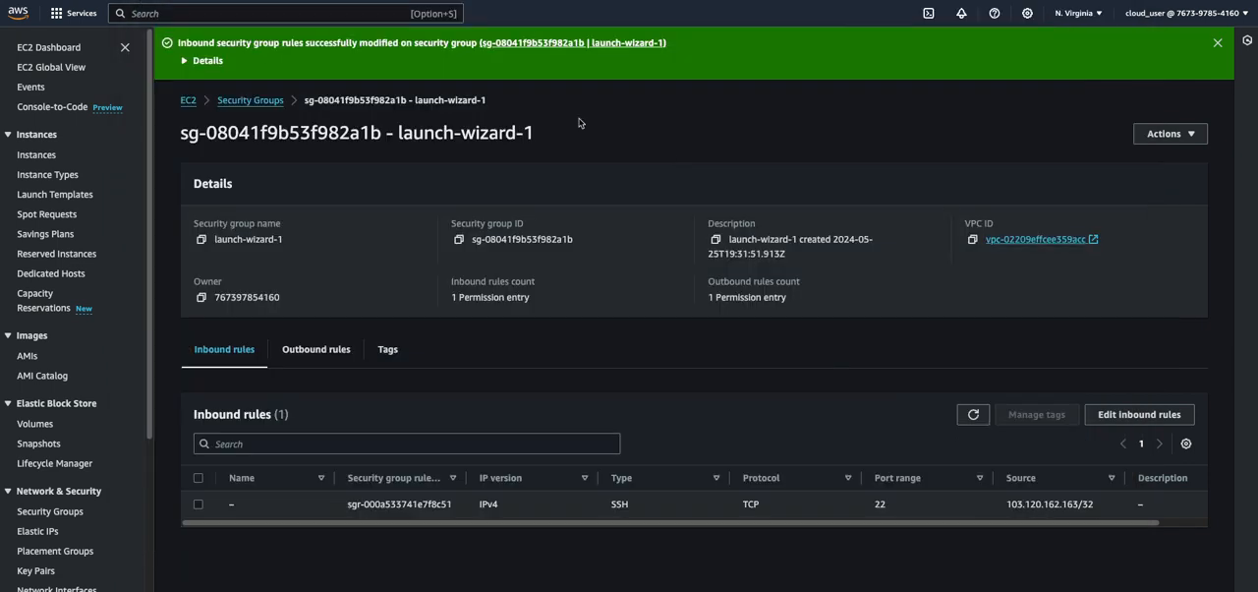
Return to the EC2 instances list and reopen the instance summary of EC2-VPC-ONE-PUBLIC
click(245, 101)
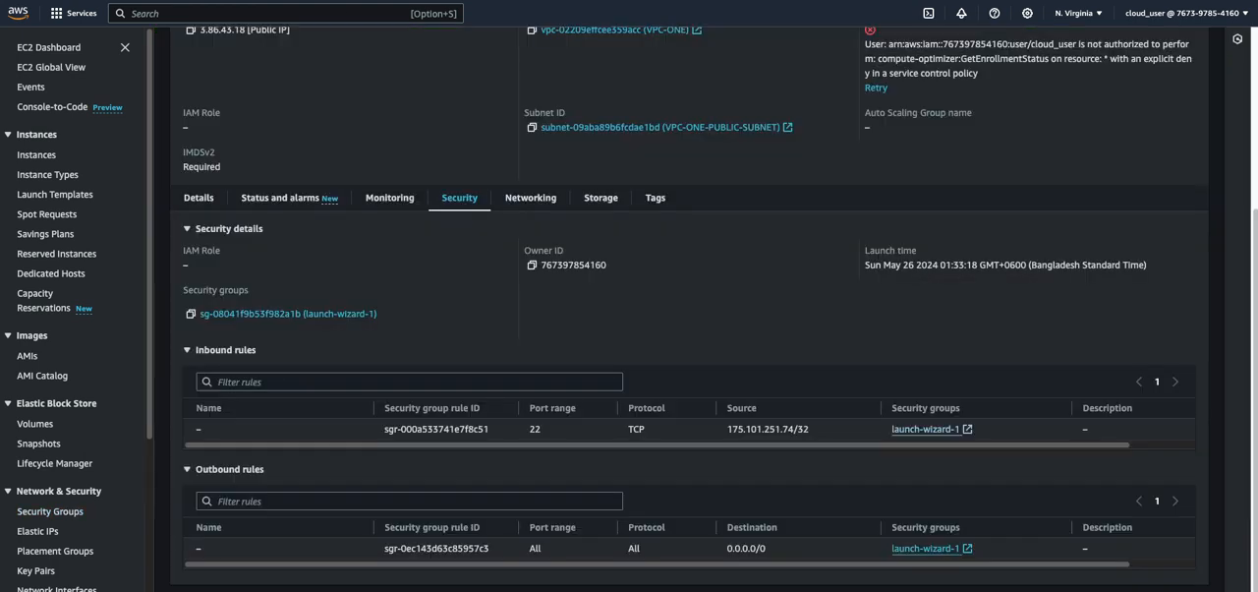
scroll(289, 56, up, 5)
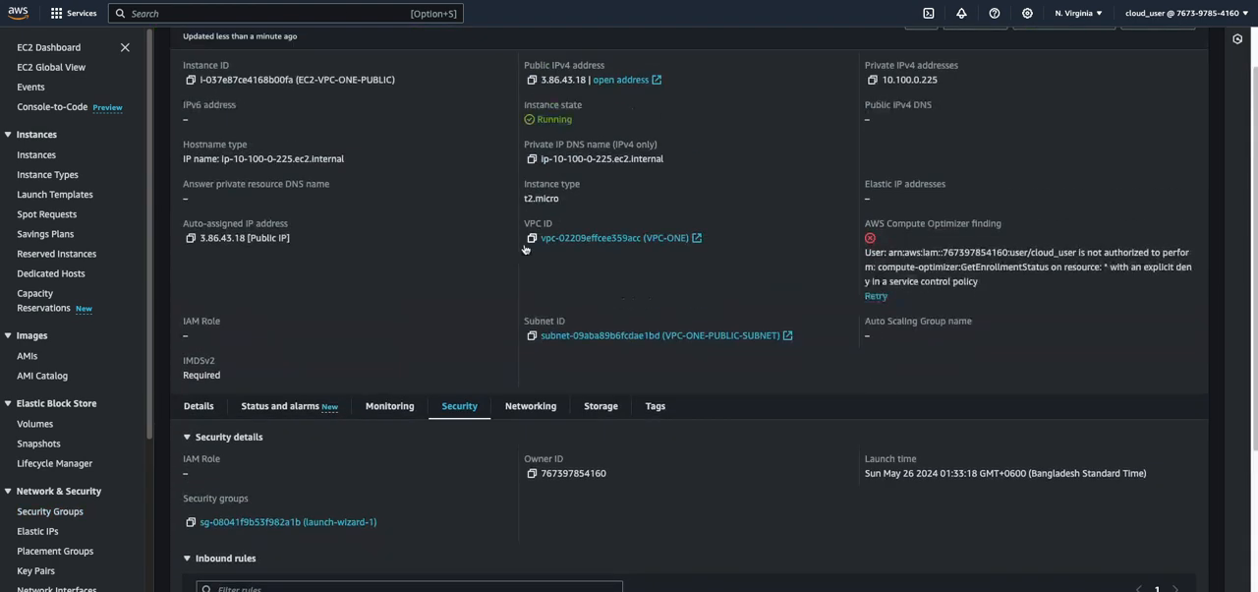
click(225, 45)
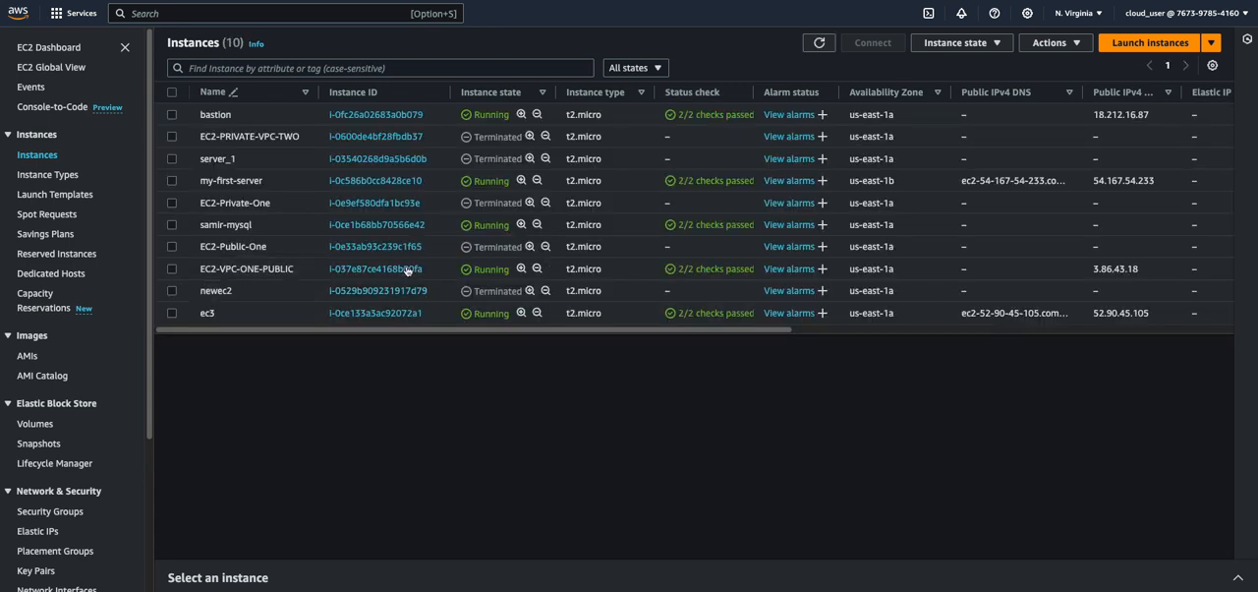
click(371, 268)
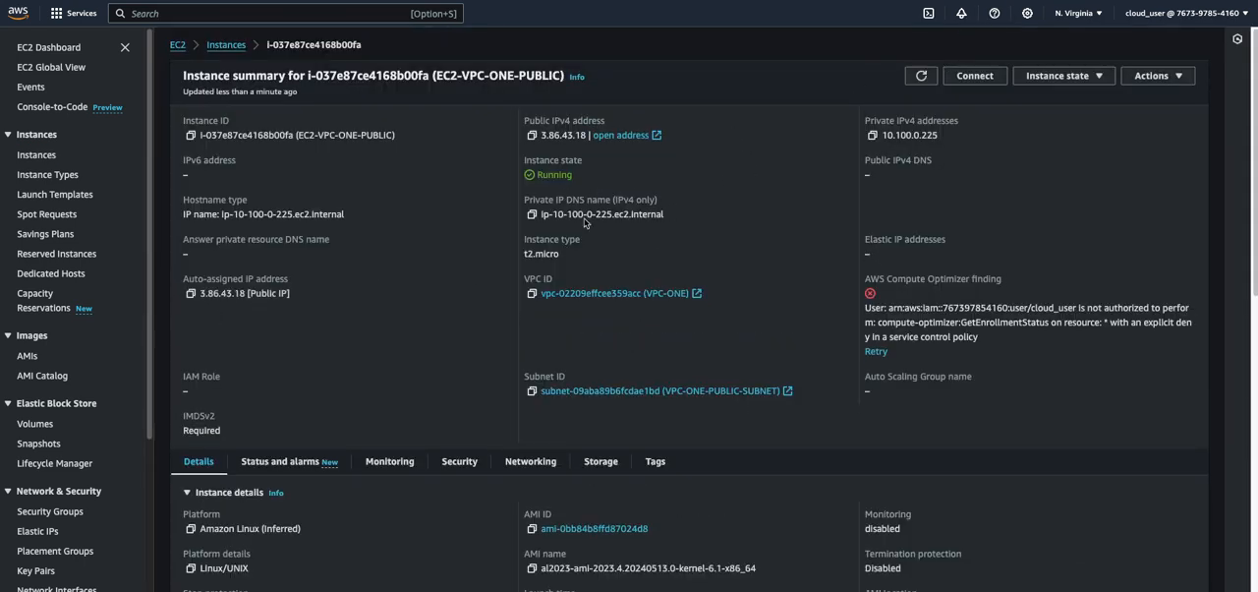
Stop the running SSH attempt in the terminal, try the same connection to 3.86.43.18 once more, and abort it
mouse_move(525, 582)
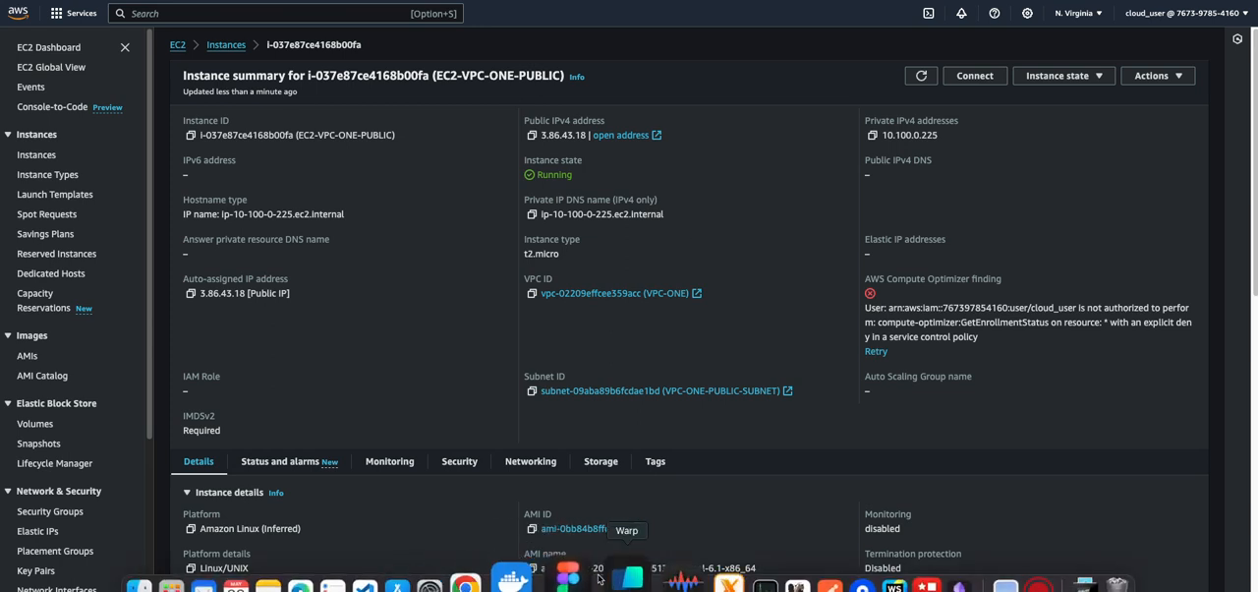
click(619, 580)
key(ctrl+c)
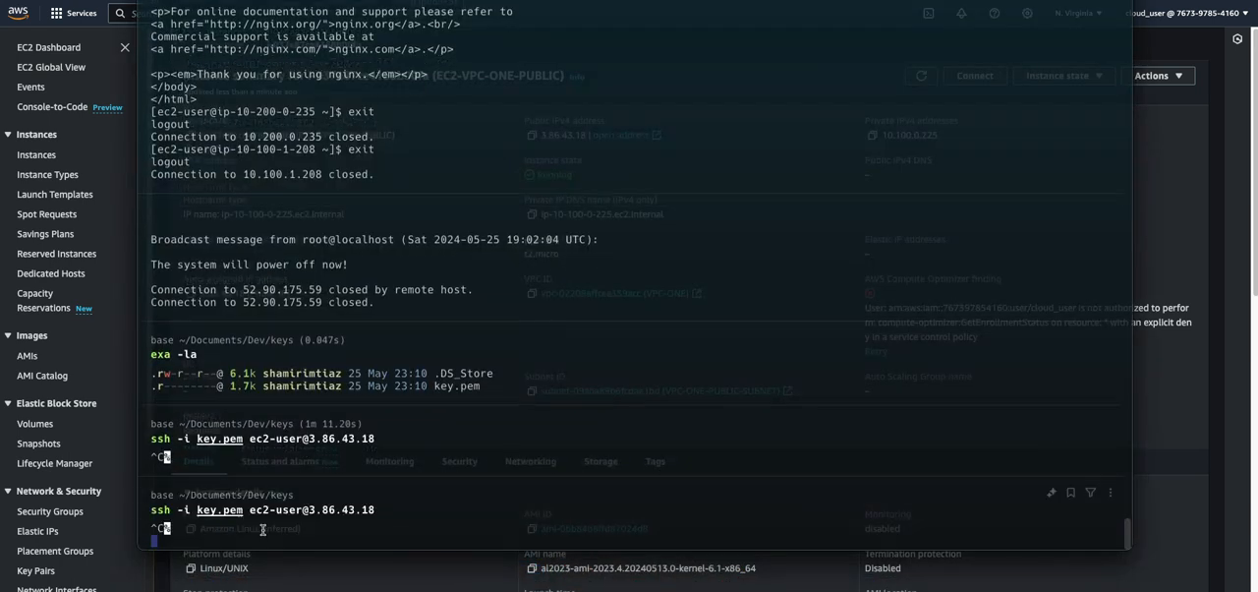
key(Up)
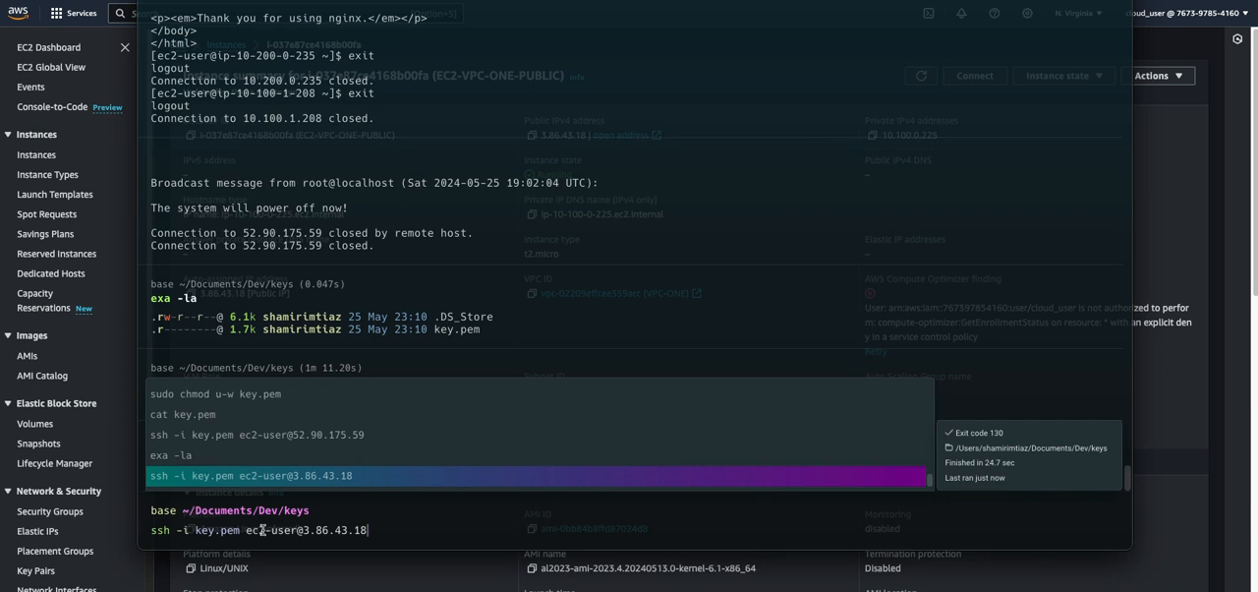
key(Return)
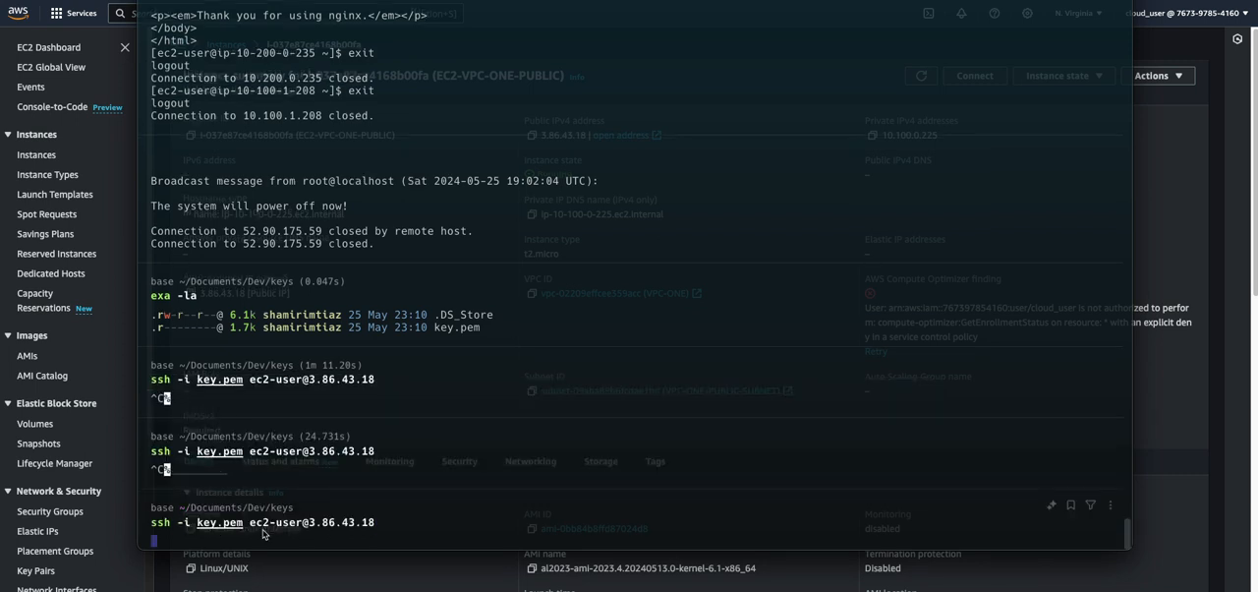
key(ctrl+c)
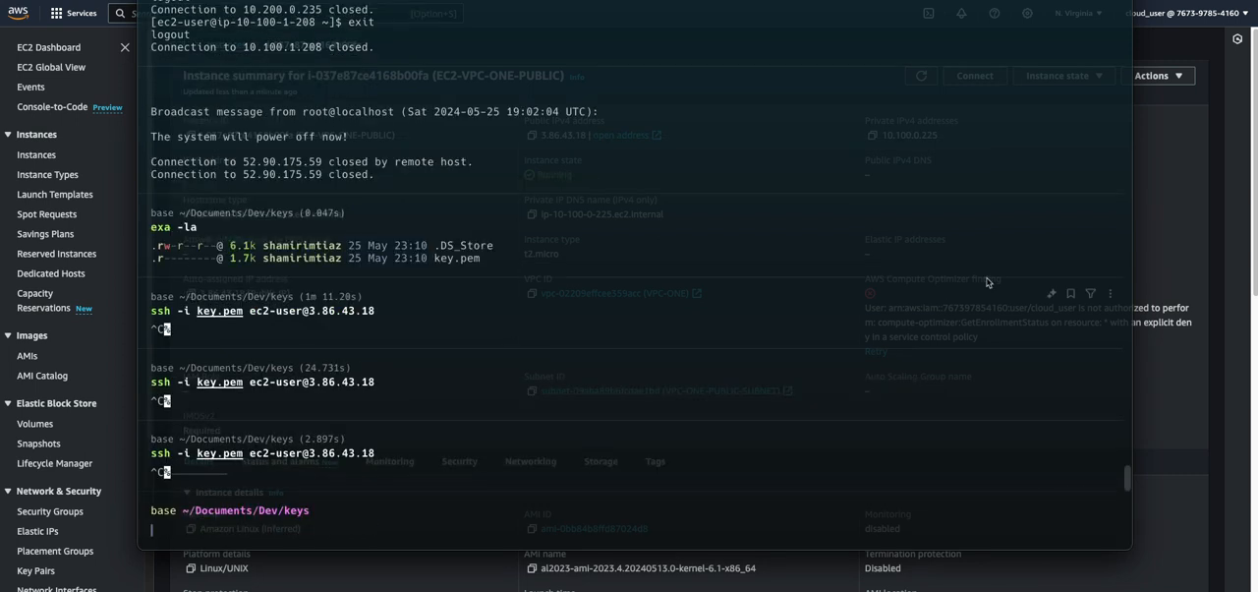
Review the security rules of EC2-VPC-ONE-PUBLIC in the browser and open the listing of its launch-wizard-1 security group
click(1174, 199)
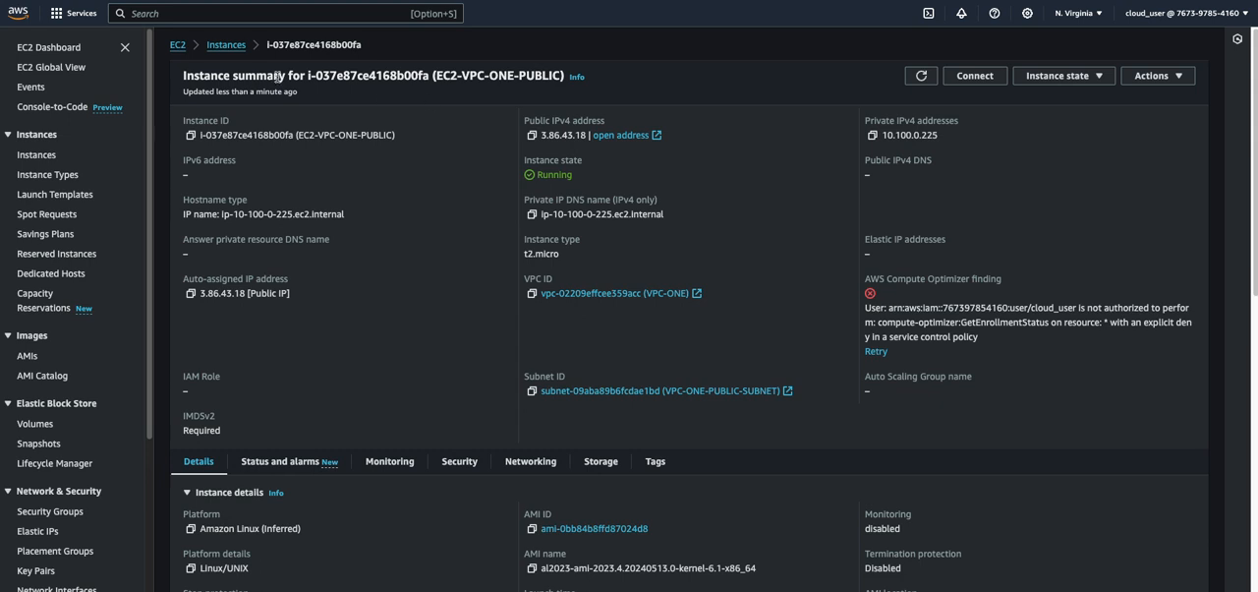
scroll(436, 331, down, 5)
click(459, 174)
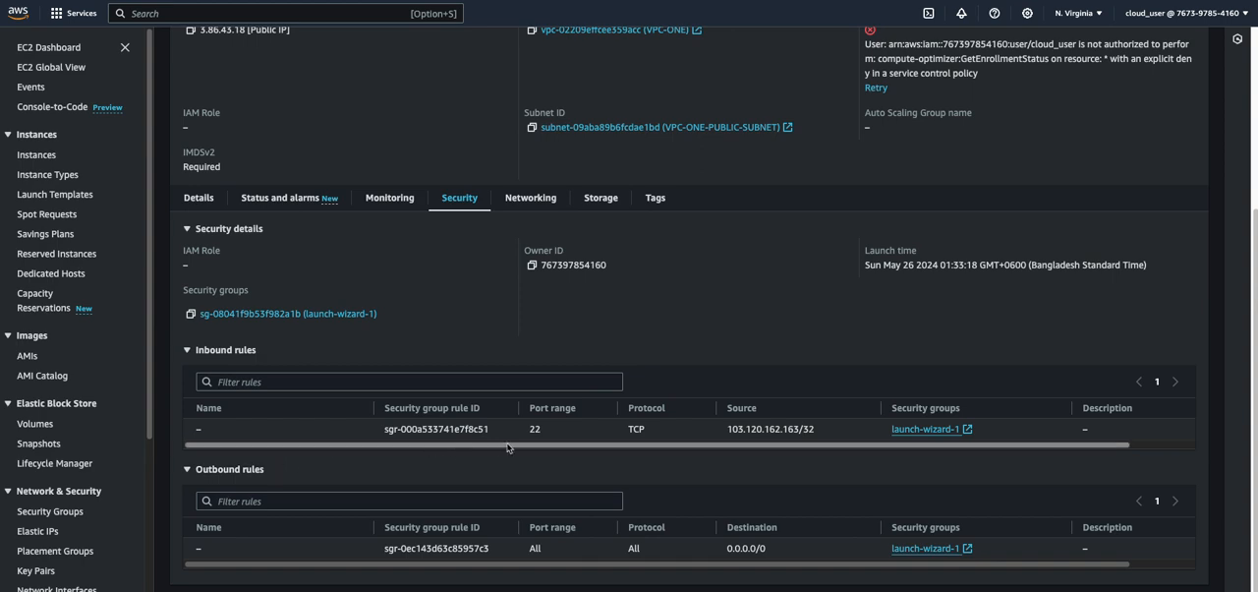
click(929, 430)
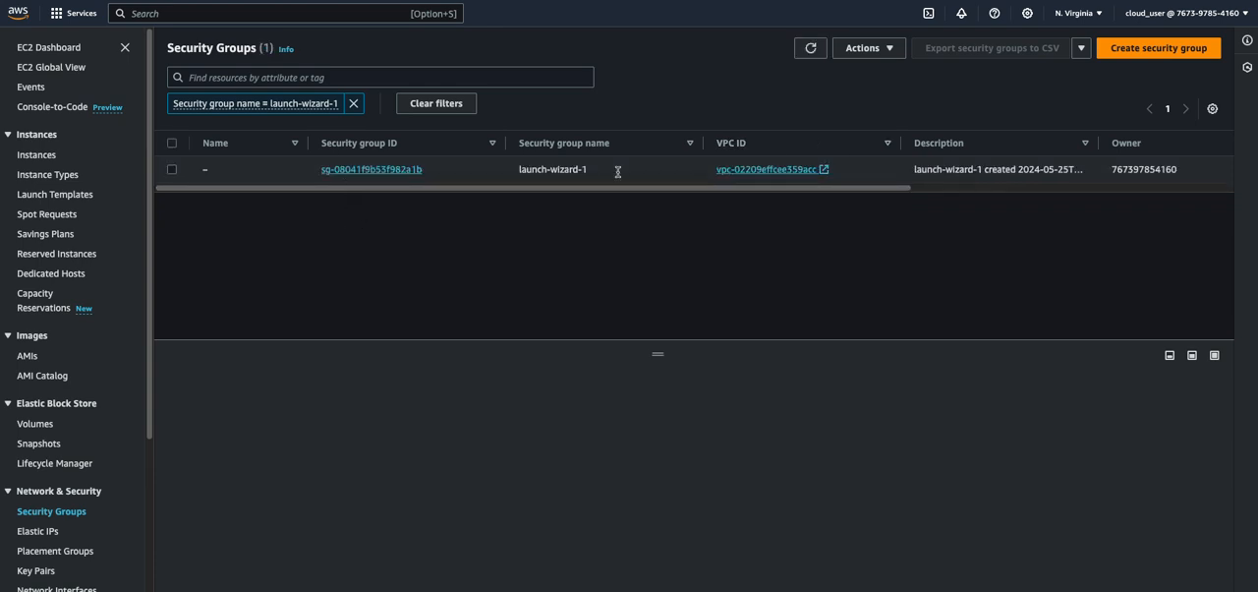
Change the source of launch-wizard-1's inbound SSH rule to Anywhere-IPv4 (0.0.0.0/0) and save the rules
click(360, 171)
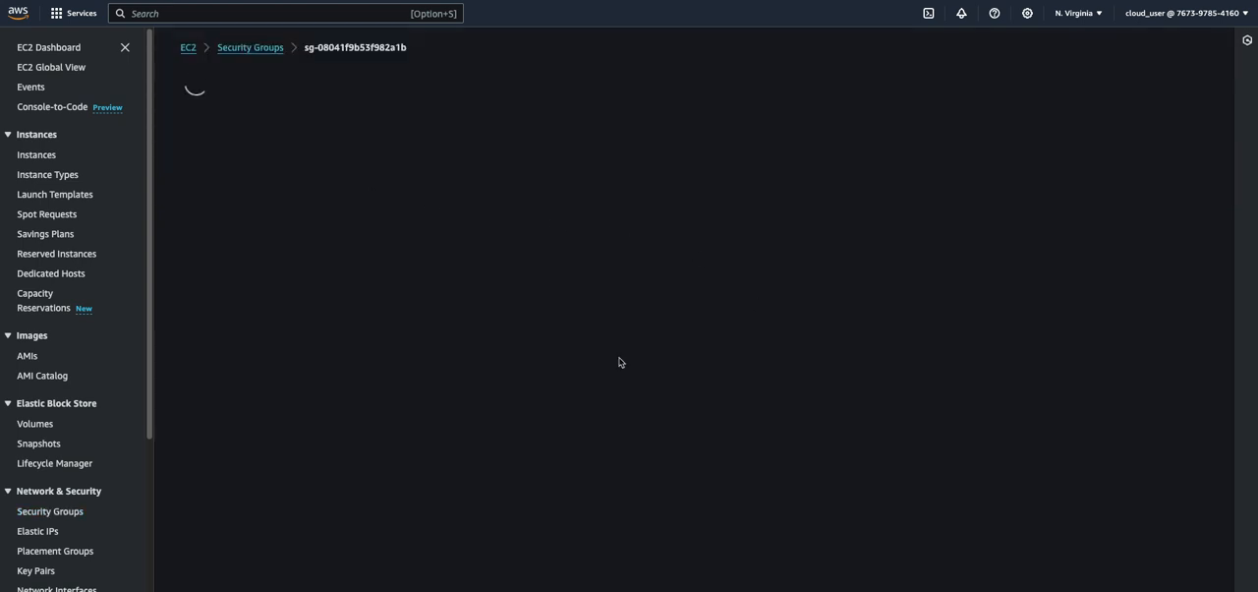
click(1140, 361)
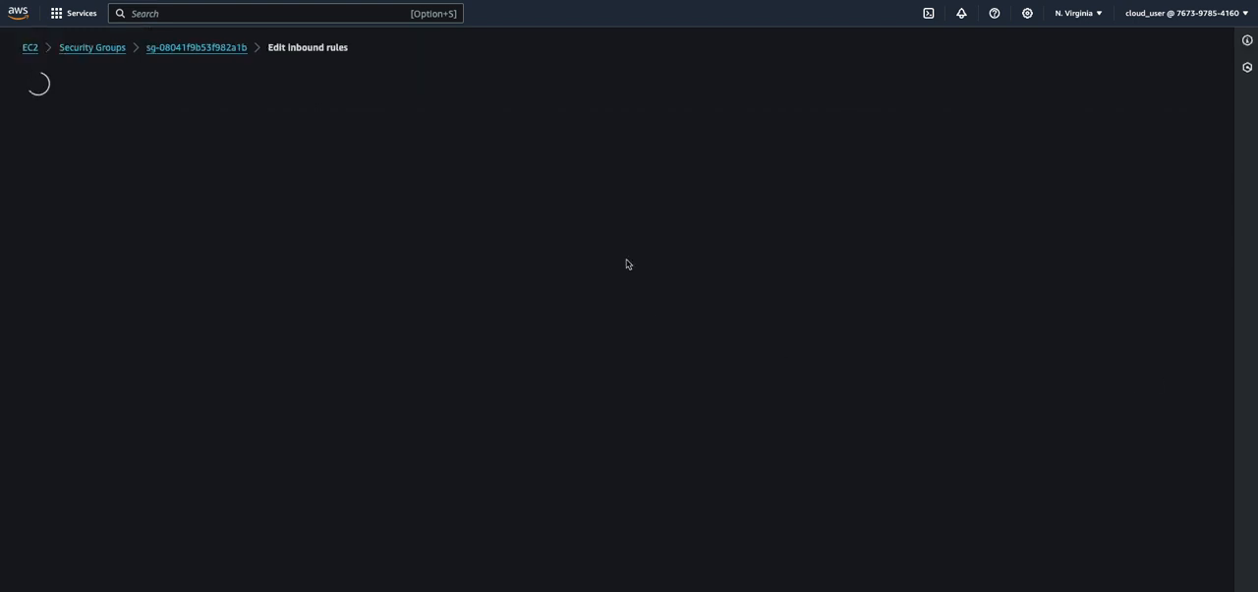
click(696, 215)
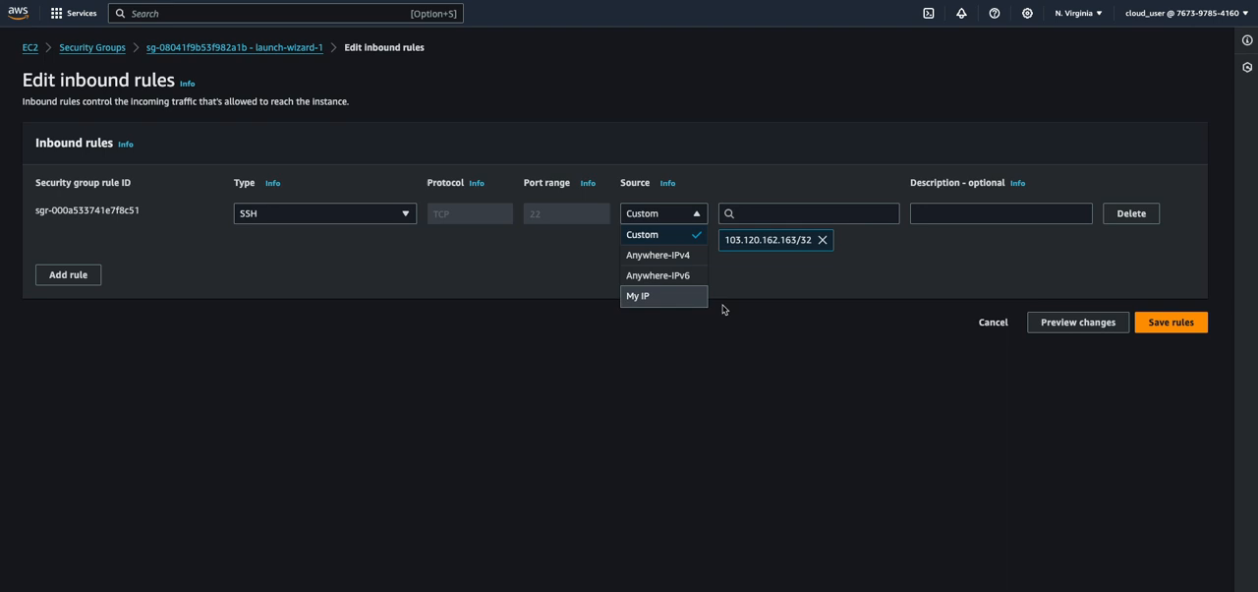
click(643, 237)
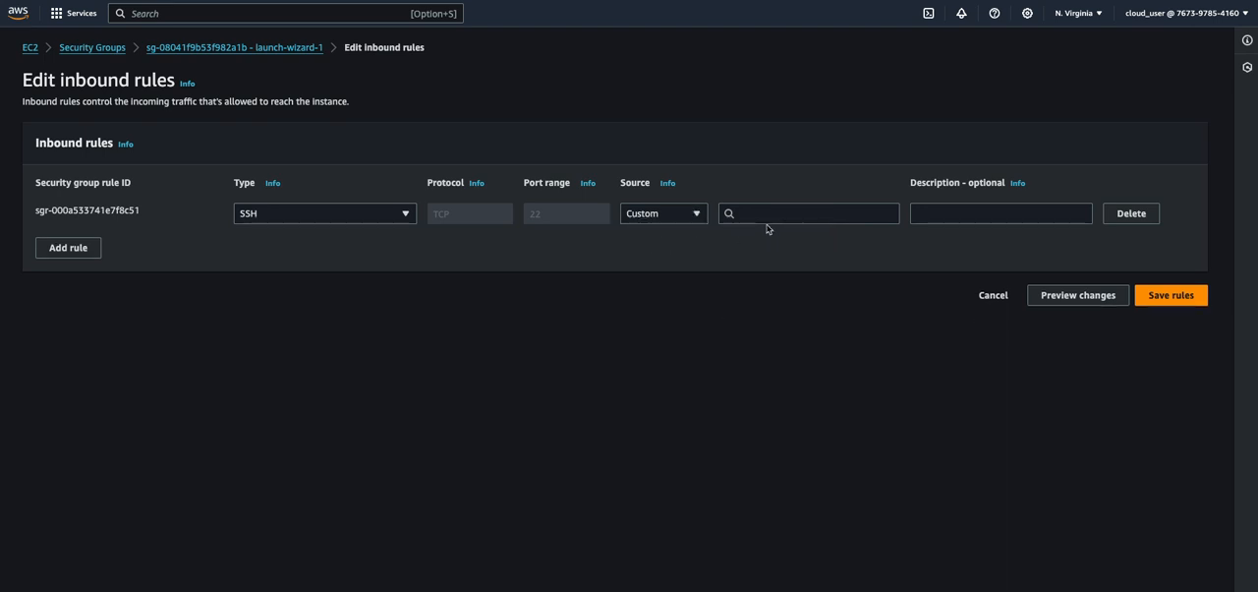
click(767, 216)
click(774, 280)
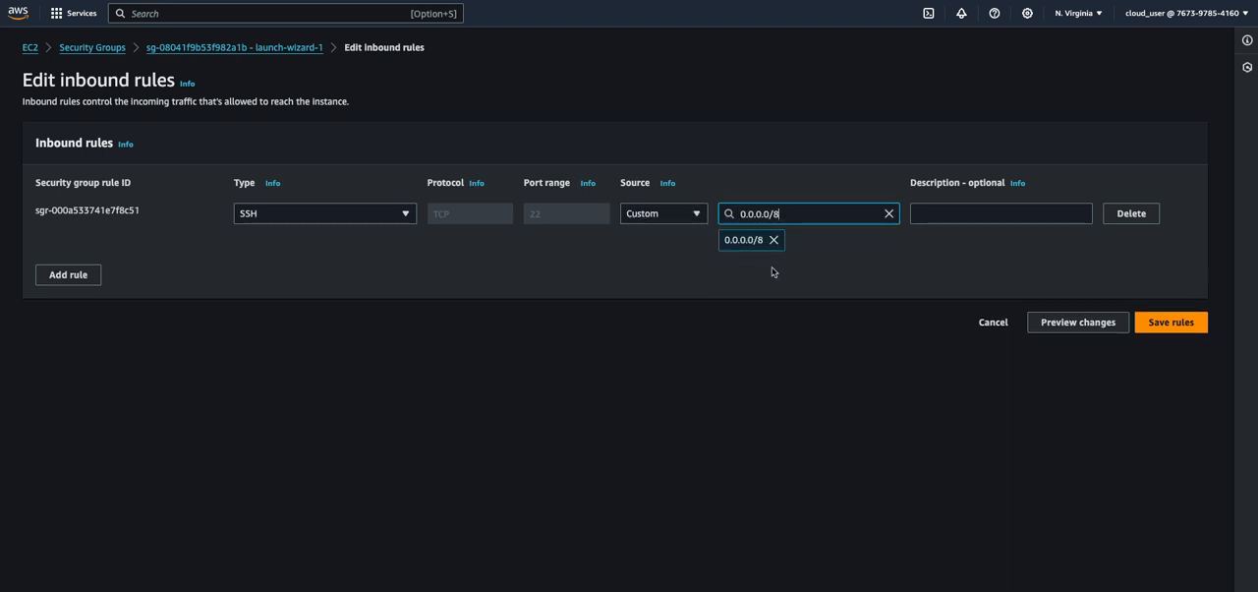
click(789, 213)
key(BackSpace)
text(0)
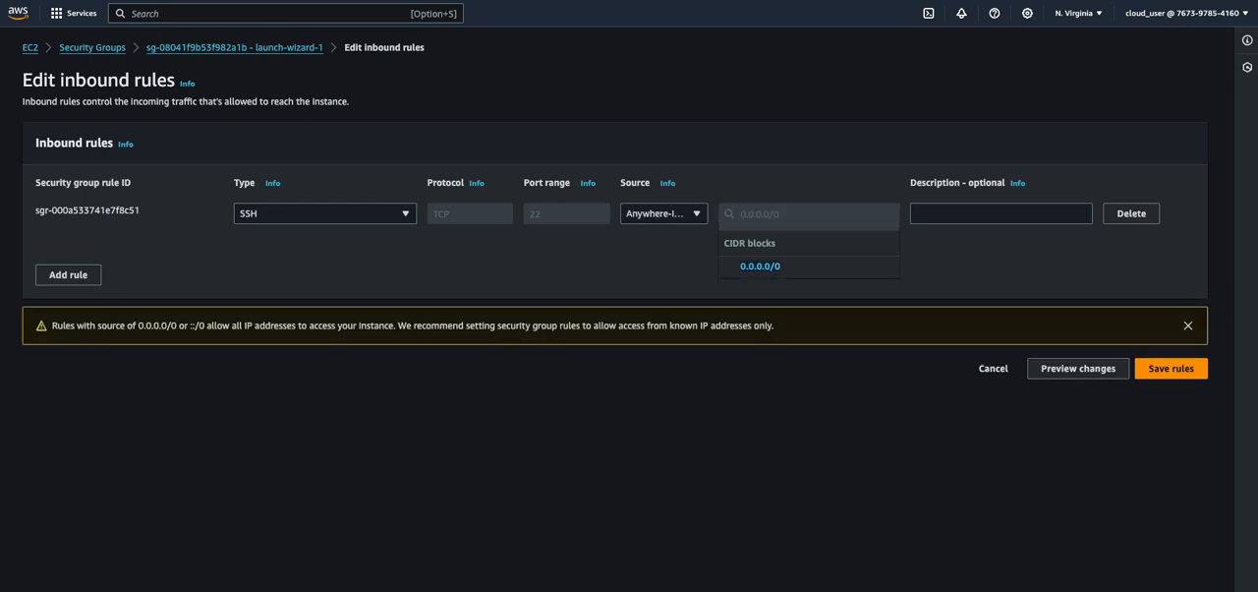
click(806, 334)
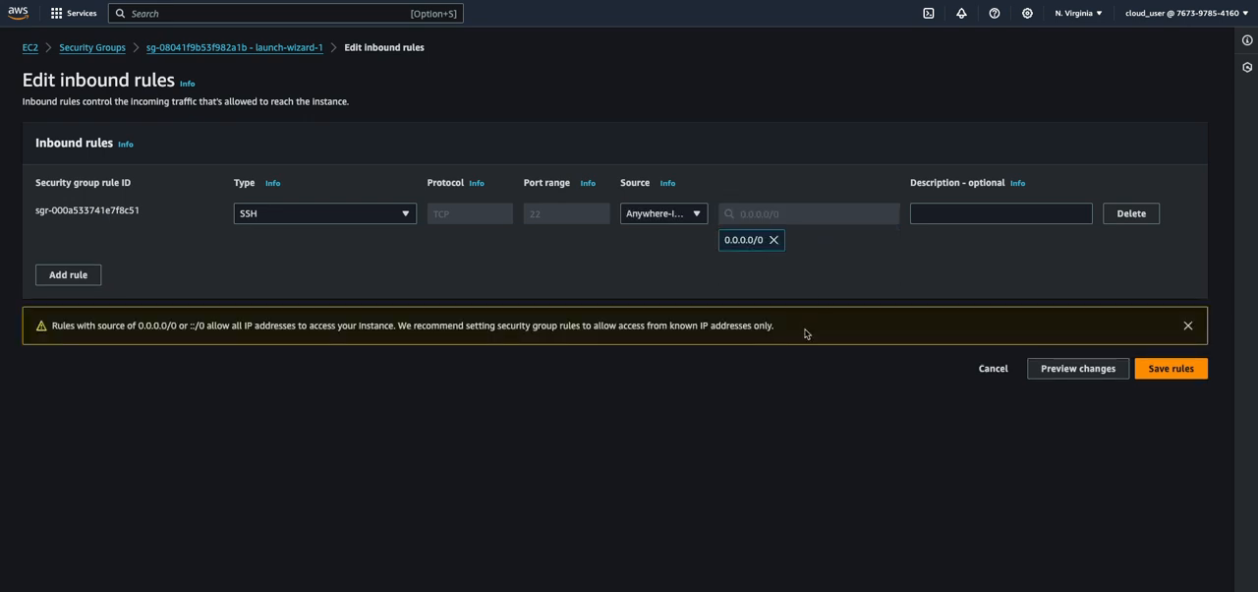
click(1174, 379)
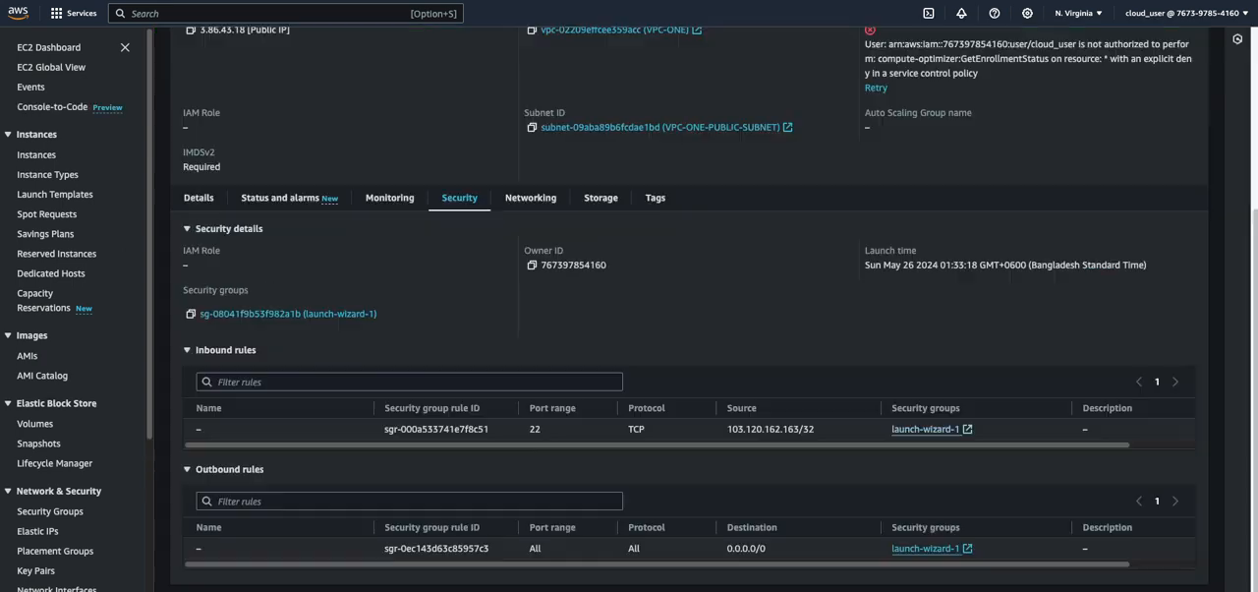
scroll(798, 215, up, 3)
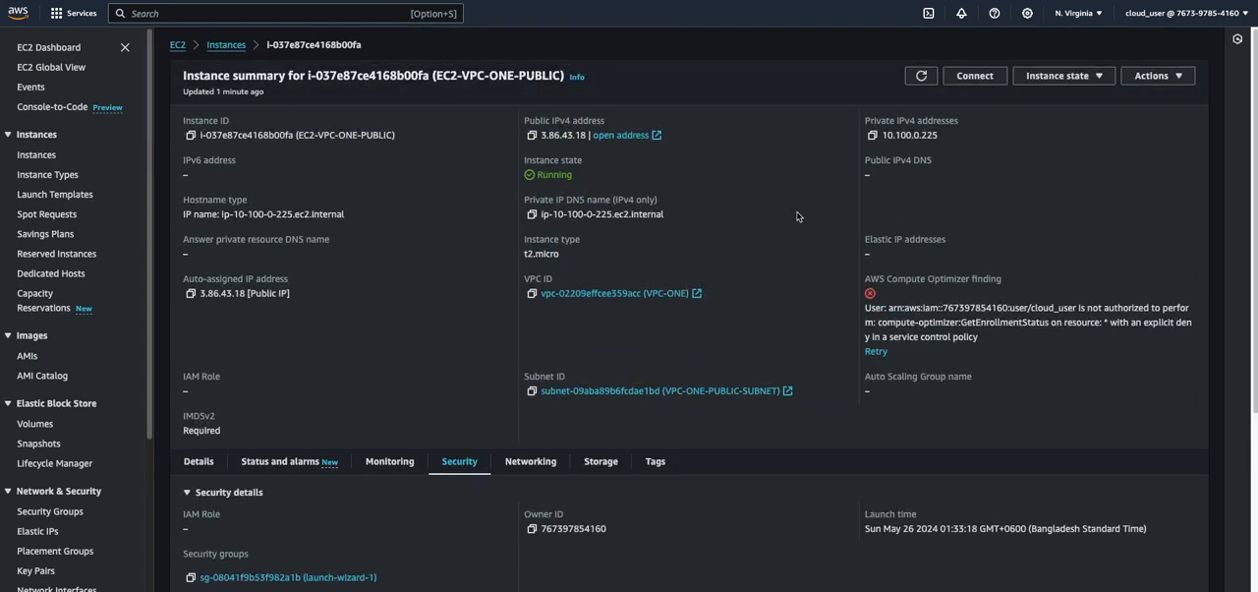
key(alt+Tab)
click(332, 521)
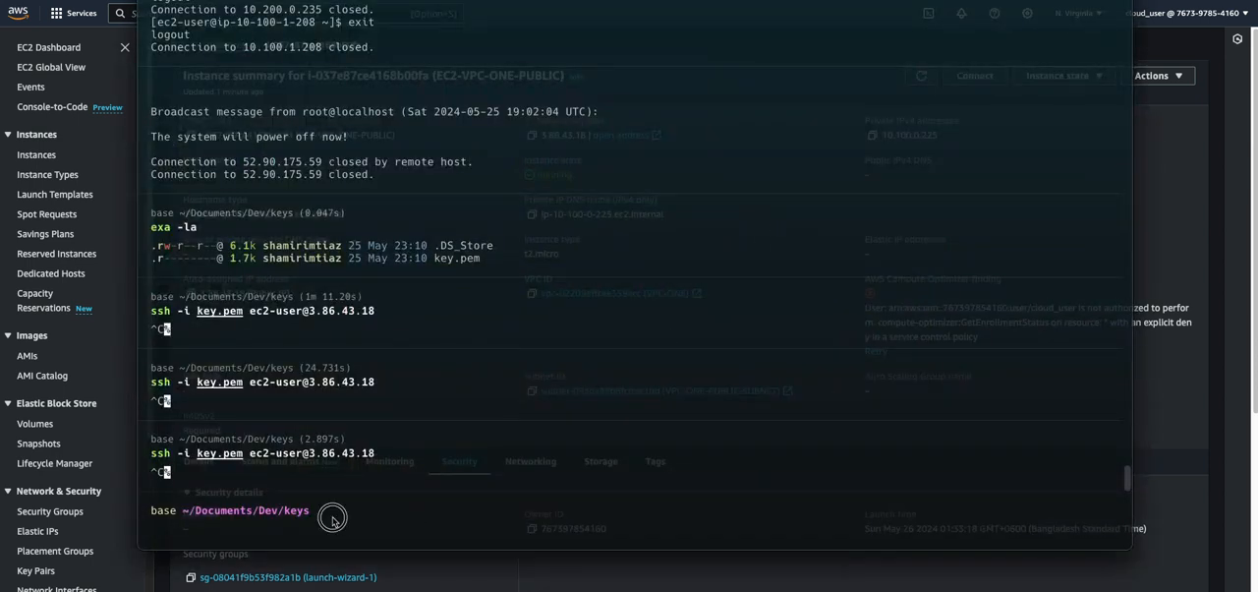
key(Up)
key(Return)
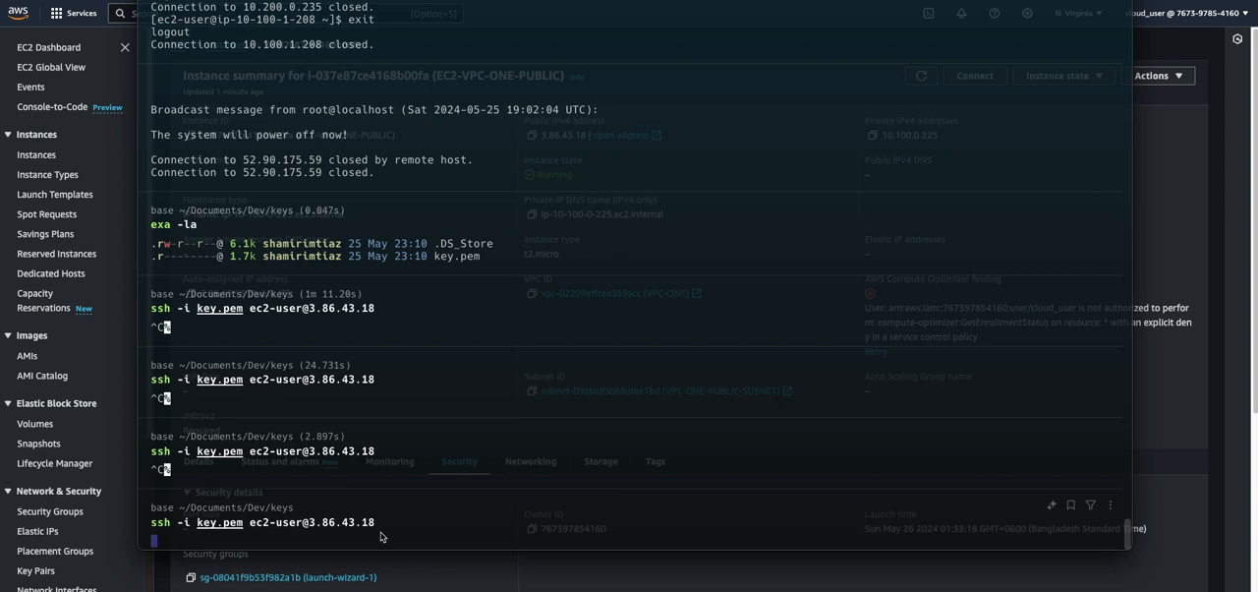
click(1241, 210)
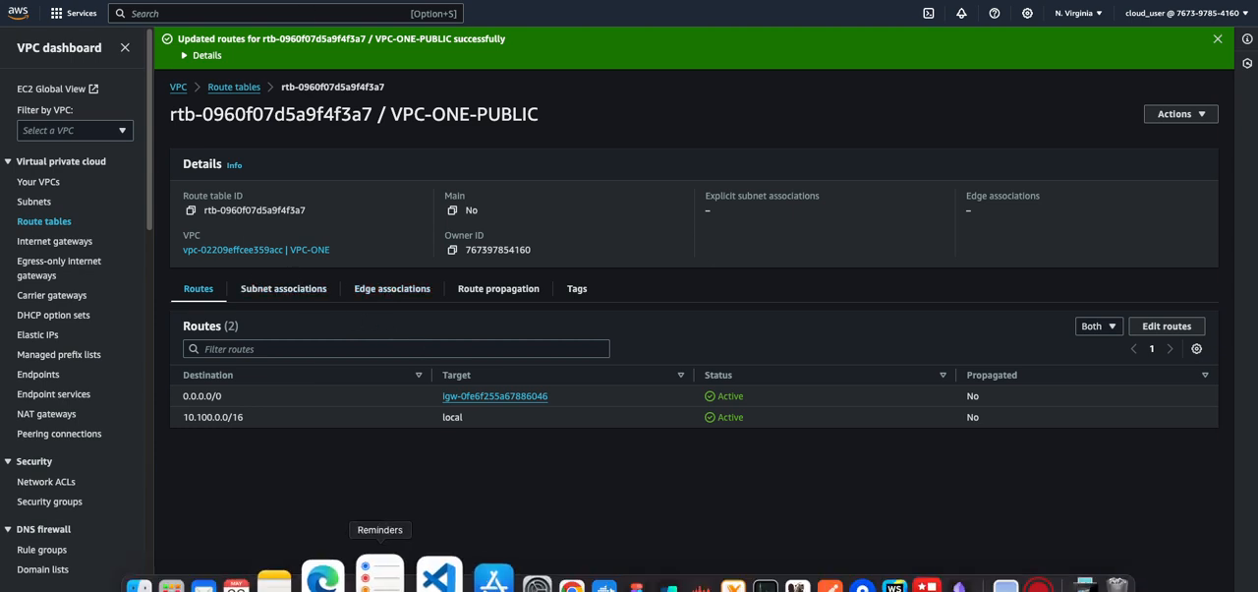
click(612, 575)
click(275, 536)
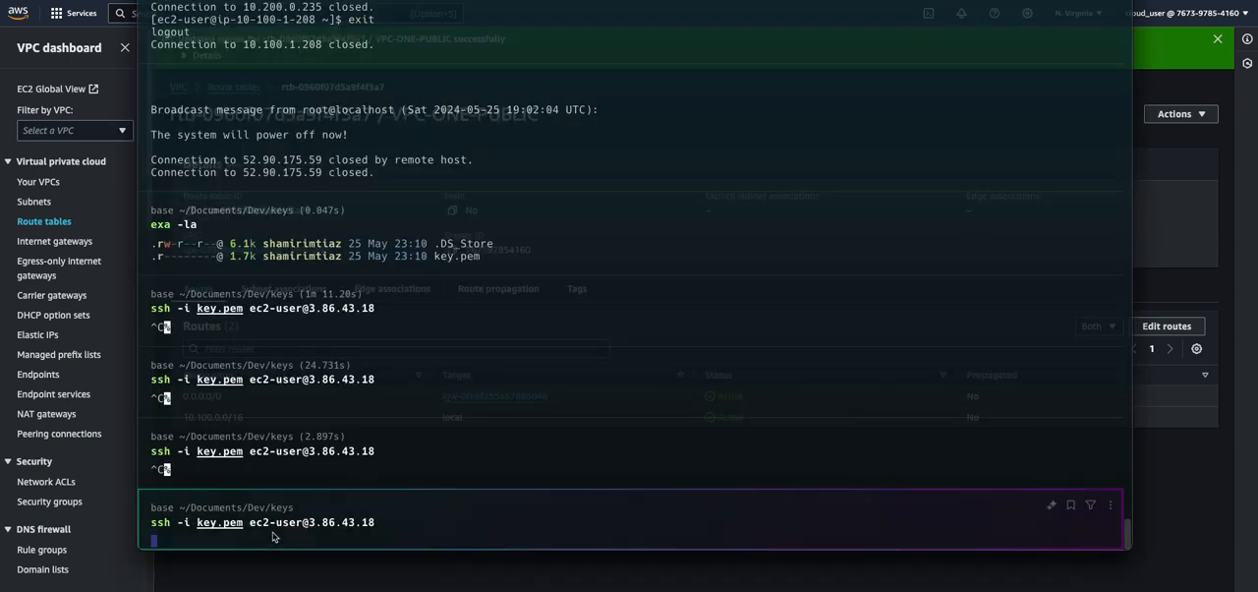
key(ctrl+c)
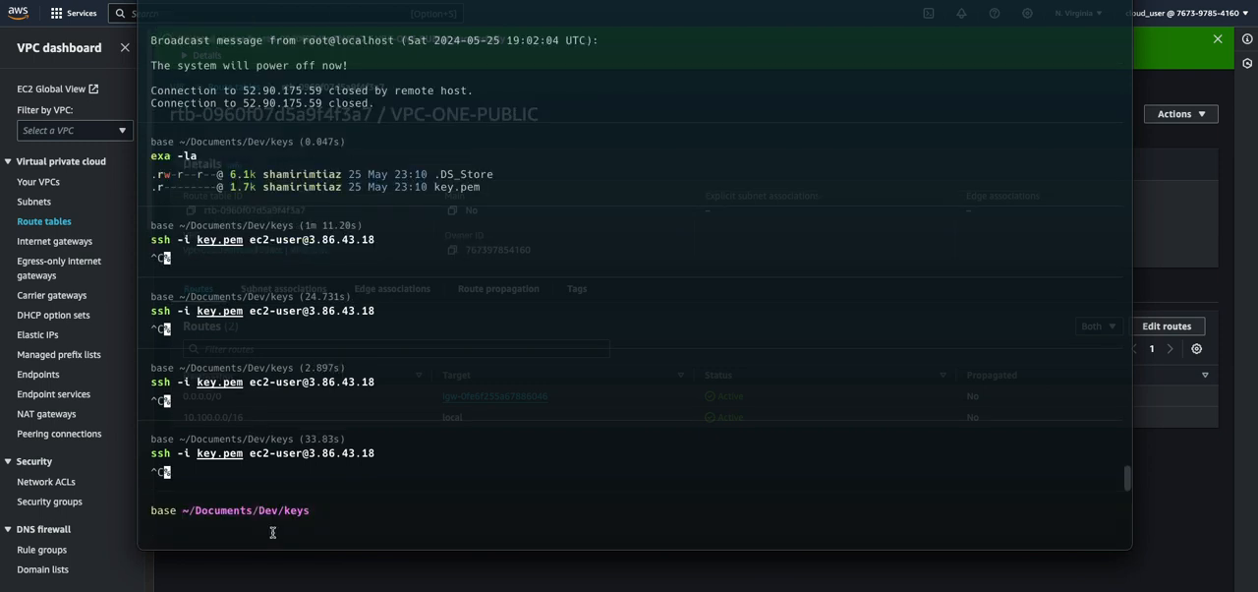
key(Up)
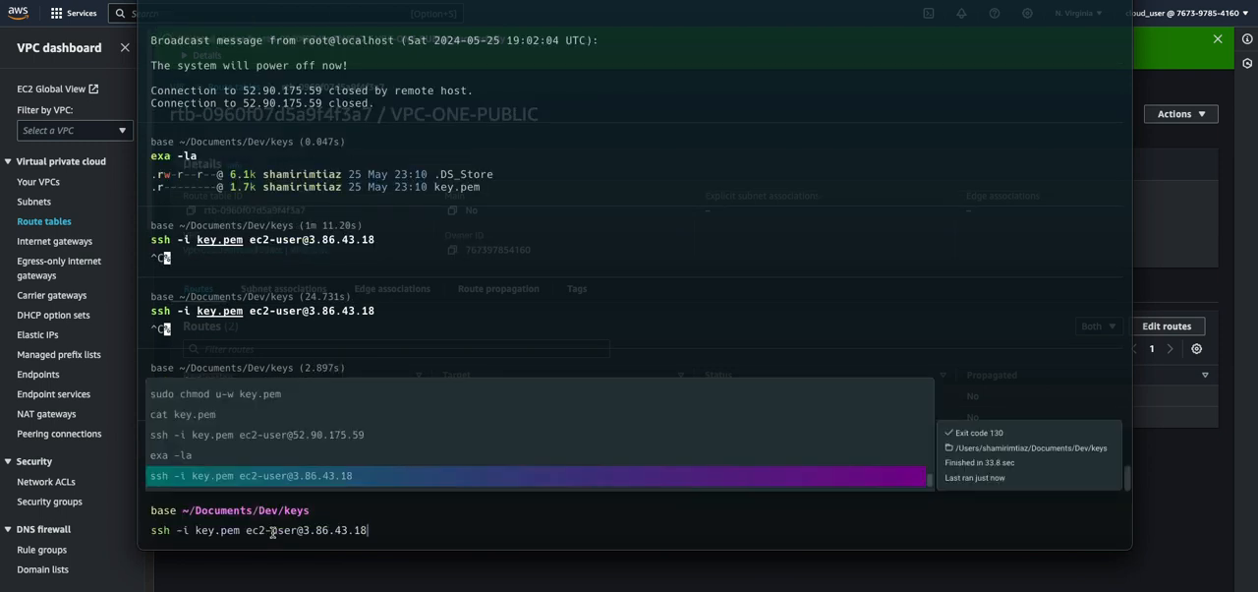
Refresh the instance summary of EC2-VPC-ONE-PUBLIC in the browser and copy its public IPv4 address
click(1174, 171)
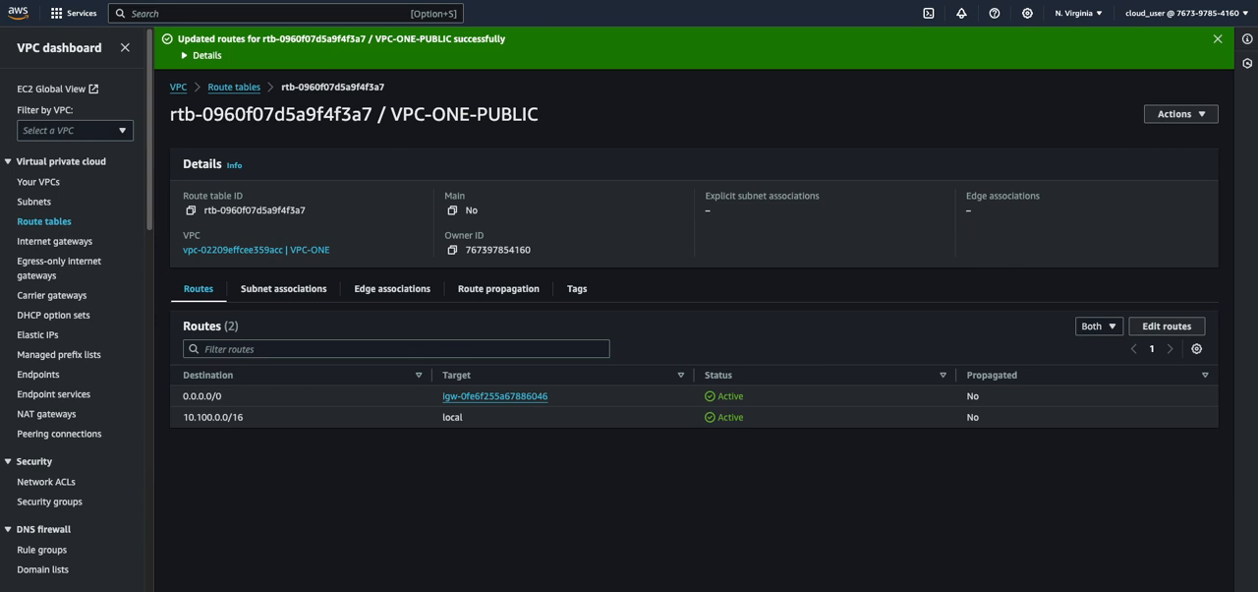
click(397, 2)
click(918, 82)
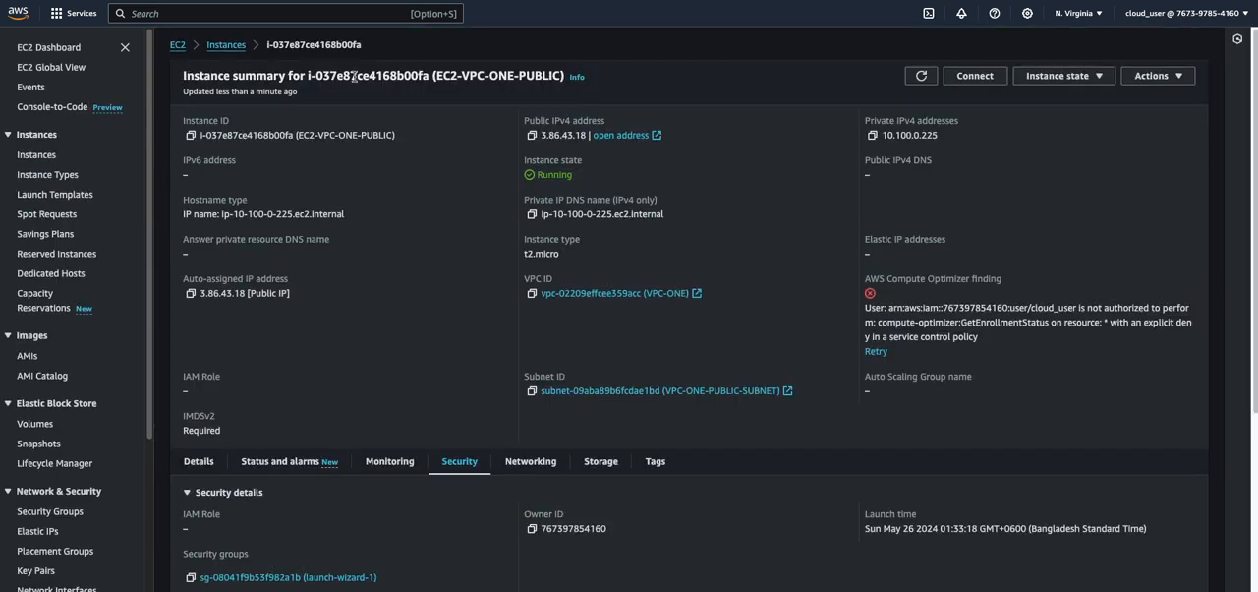
drag(461, 77, 526, 77)
click(504, 96)
click(531, 136)
mouse_move(576, 581)
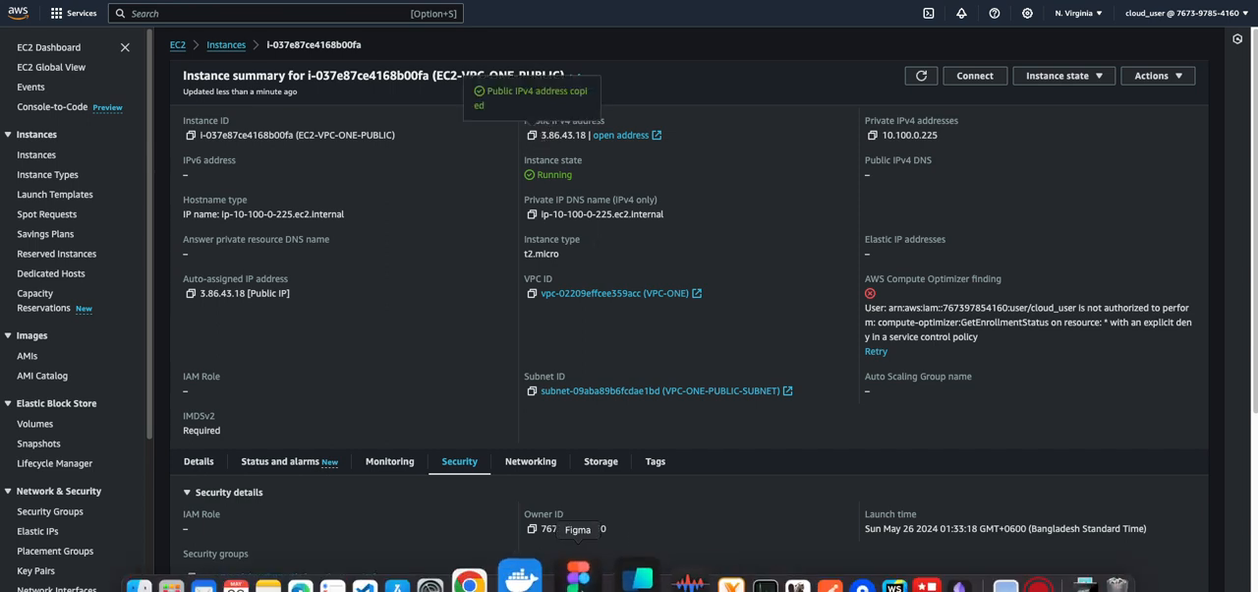
click(616, 579)
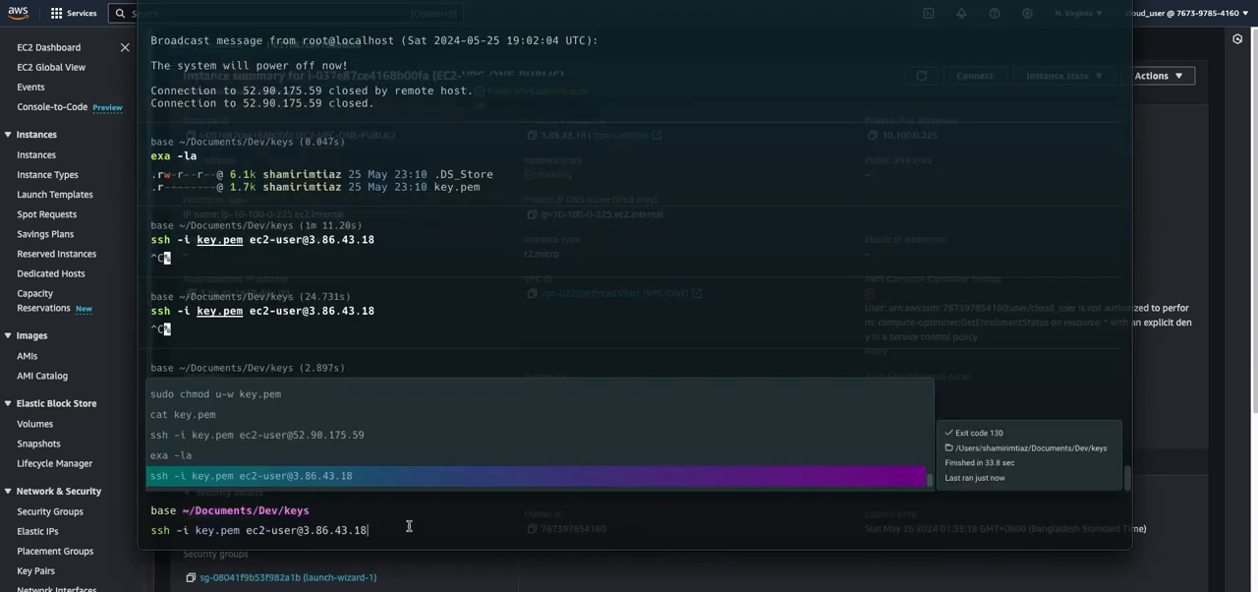
key(BackSpace)
key(BackSpace)
key(BackSpace)
key(BackSpace)
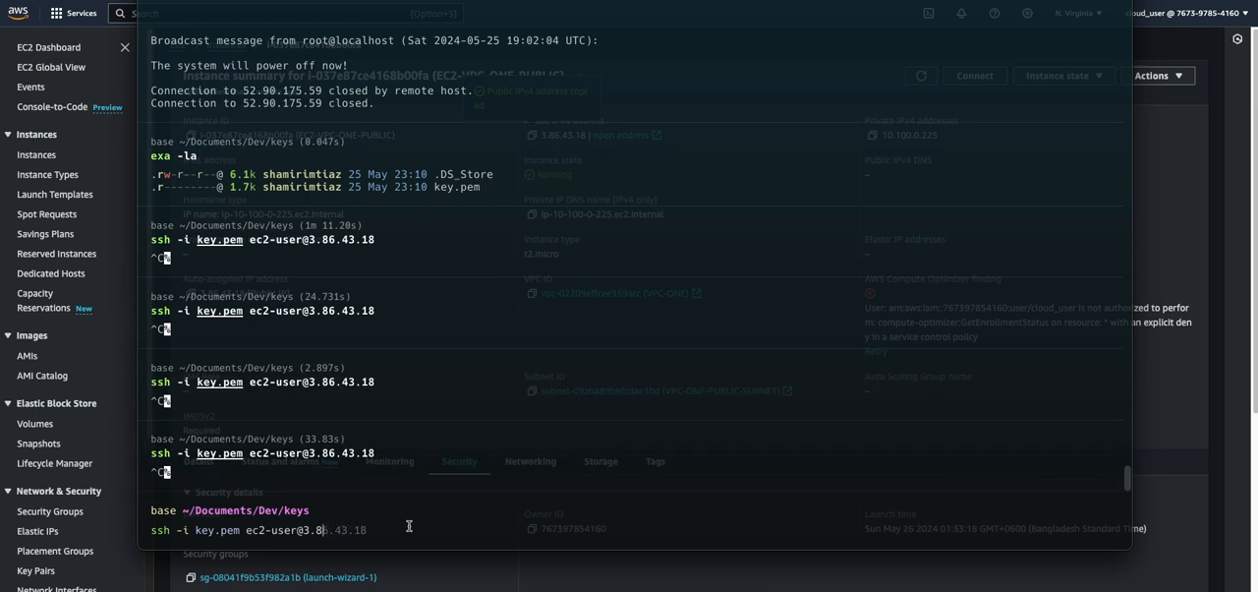
key(Right)
key(Return)
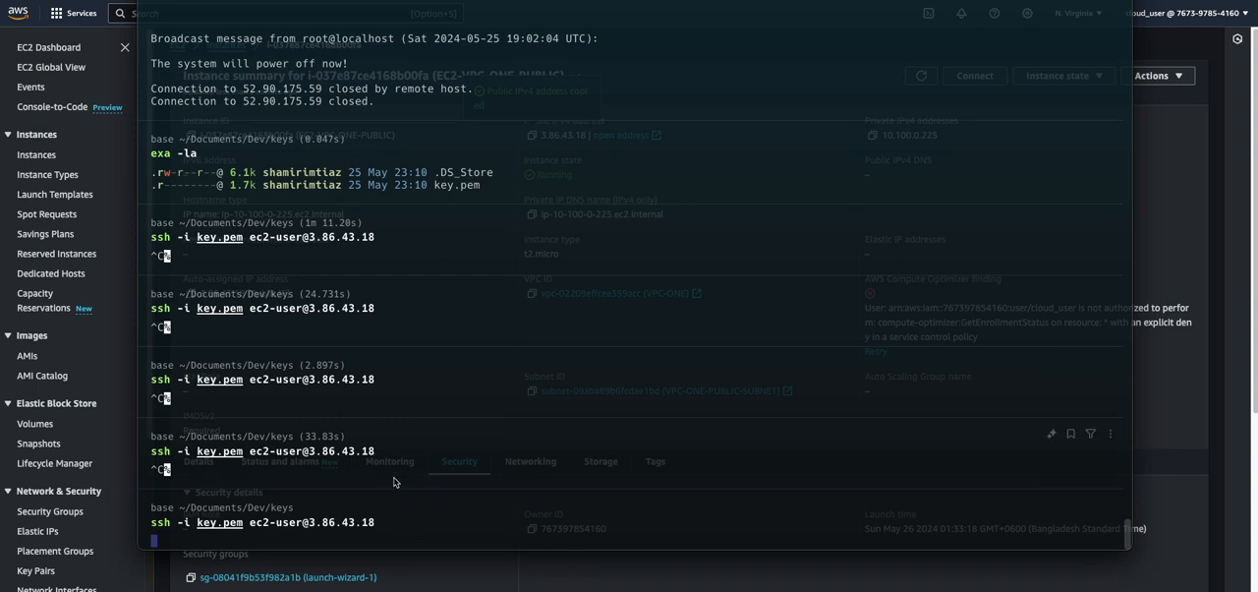
key(ctrl+c)
Check VPC-ONE in the browser's VPC console and display the subnet associations of the VPC-ONE-PUBLIC route table
click(1210, 330)
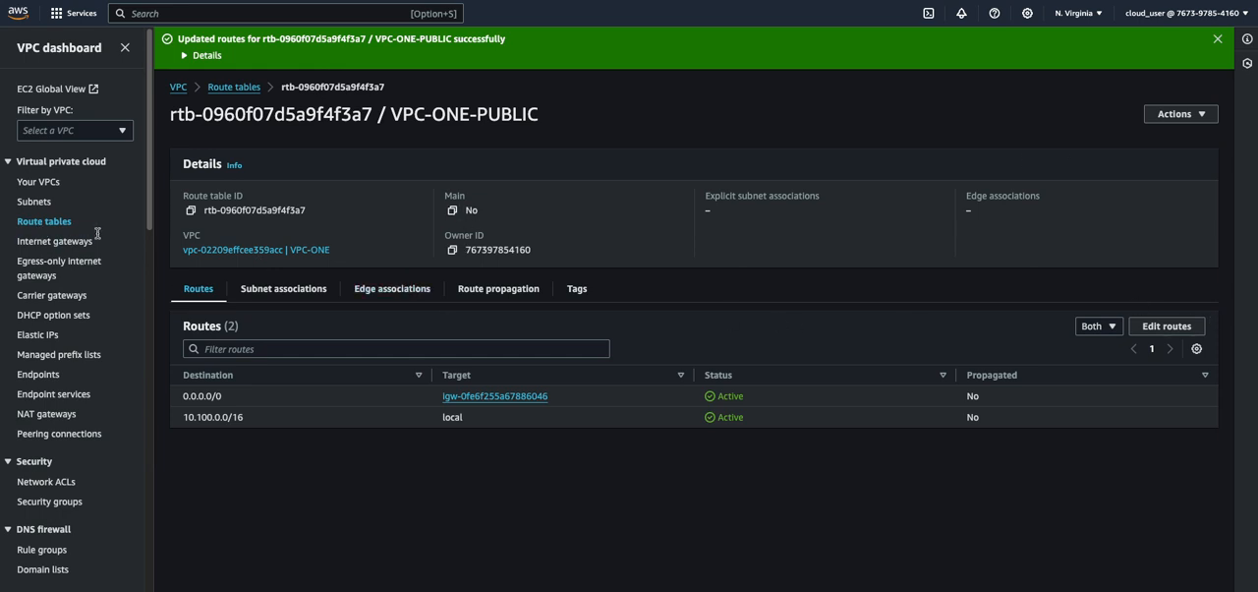
click(65, 187)
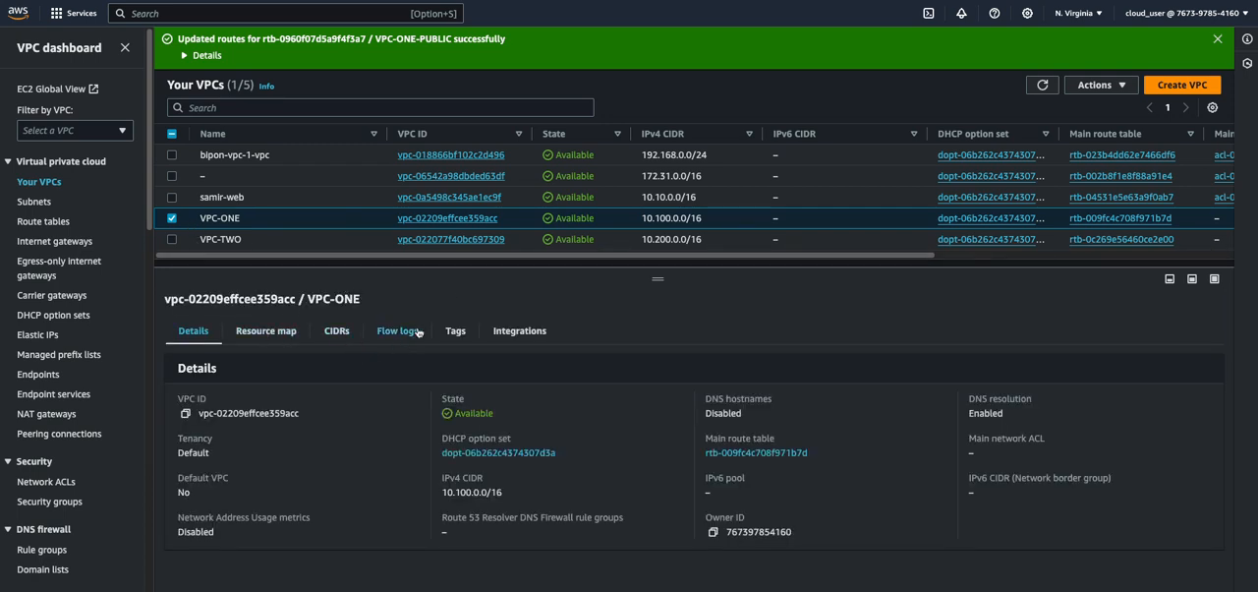
click(32, 222)
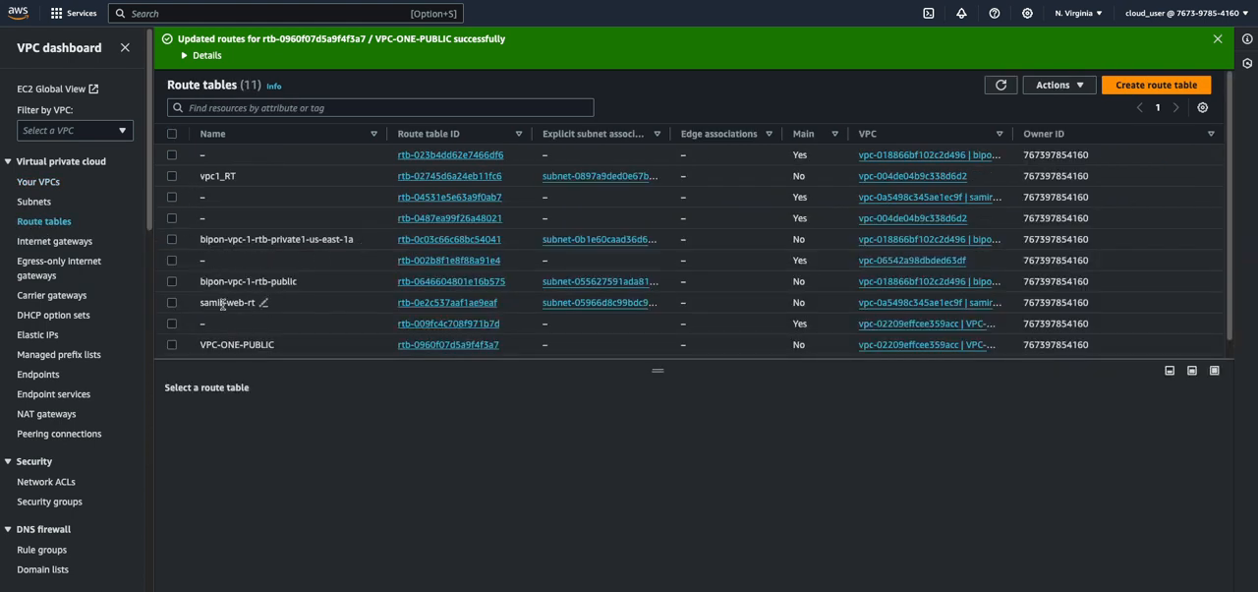
scroll(223, 285, down, 1)
click(174, 329)
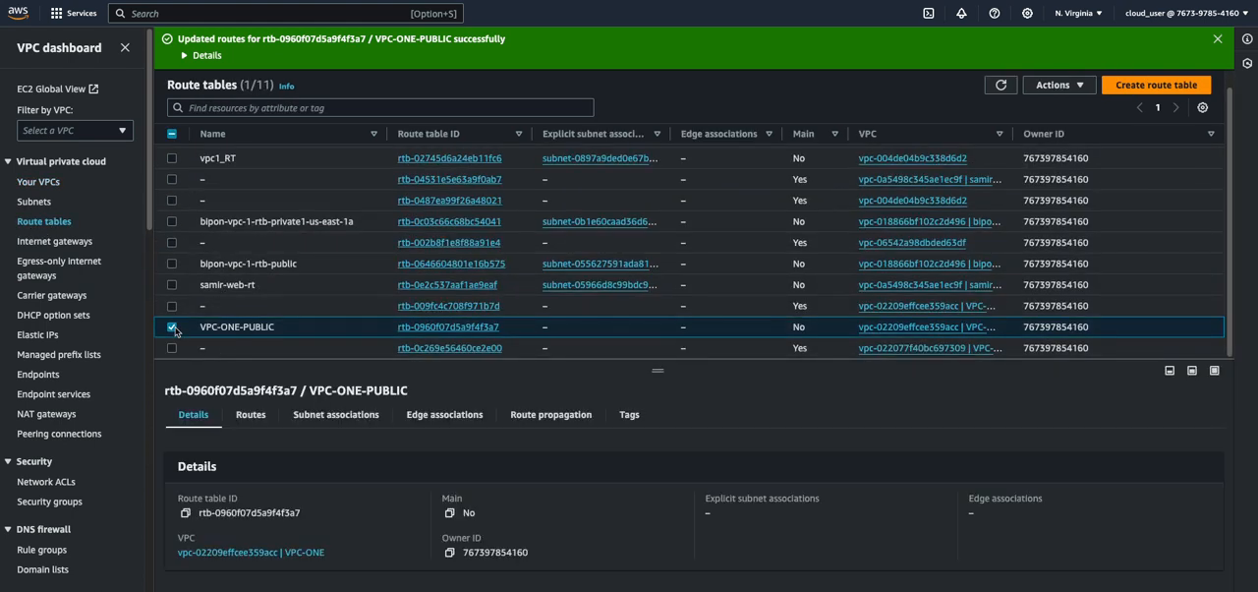
click(335, 414)
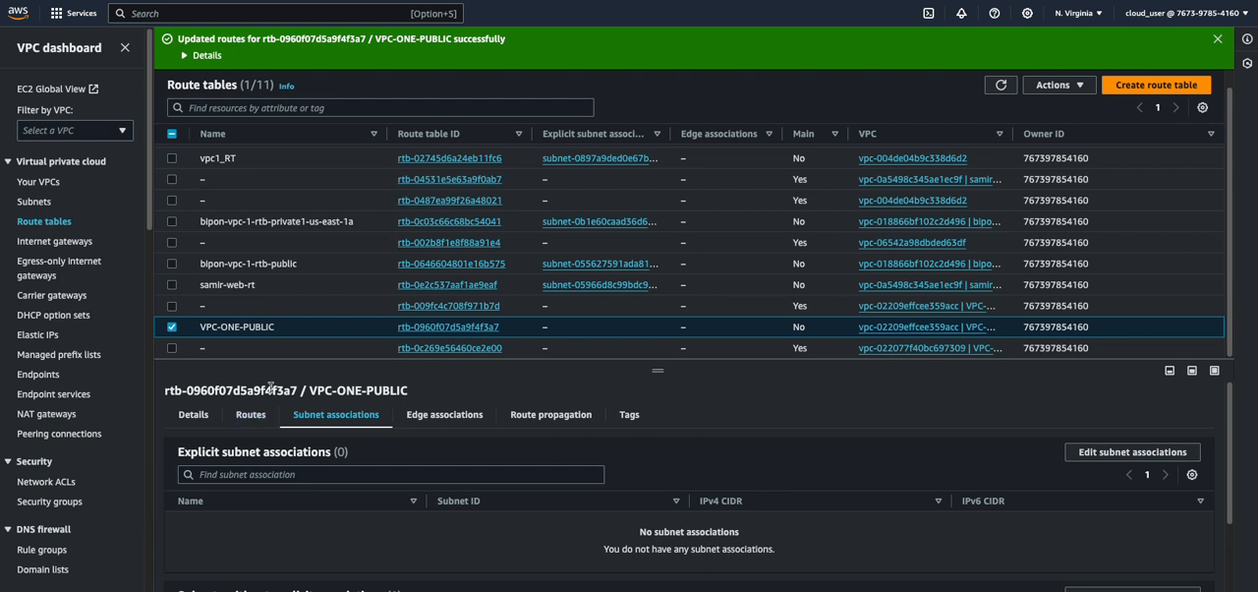
Associate VPC-ONE-PUBLIC-SUBNET with the VPC-ONE-PUBLIC route table and save the association
click(1108, 452)
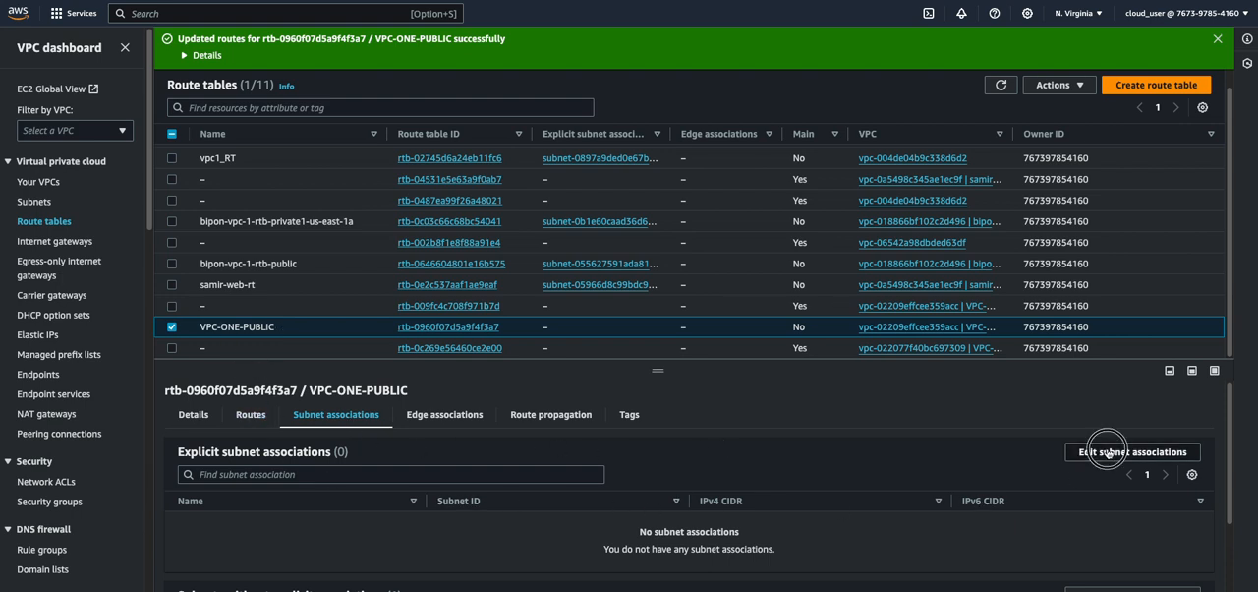
click(30, 193)
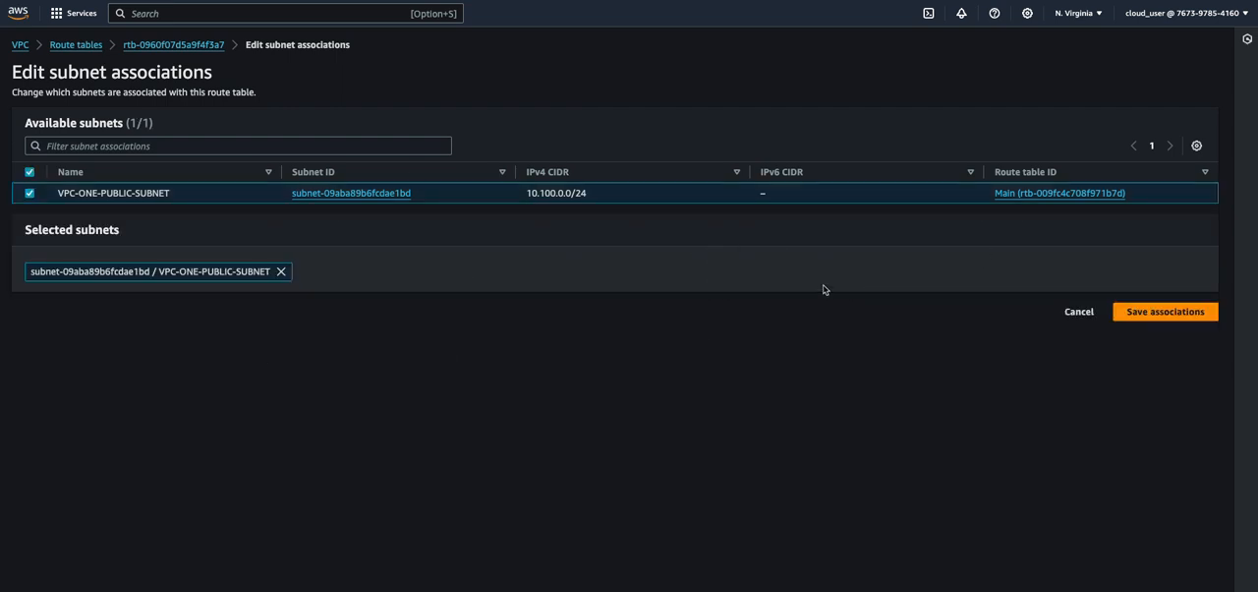
click(1174, 312)
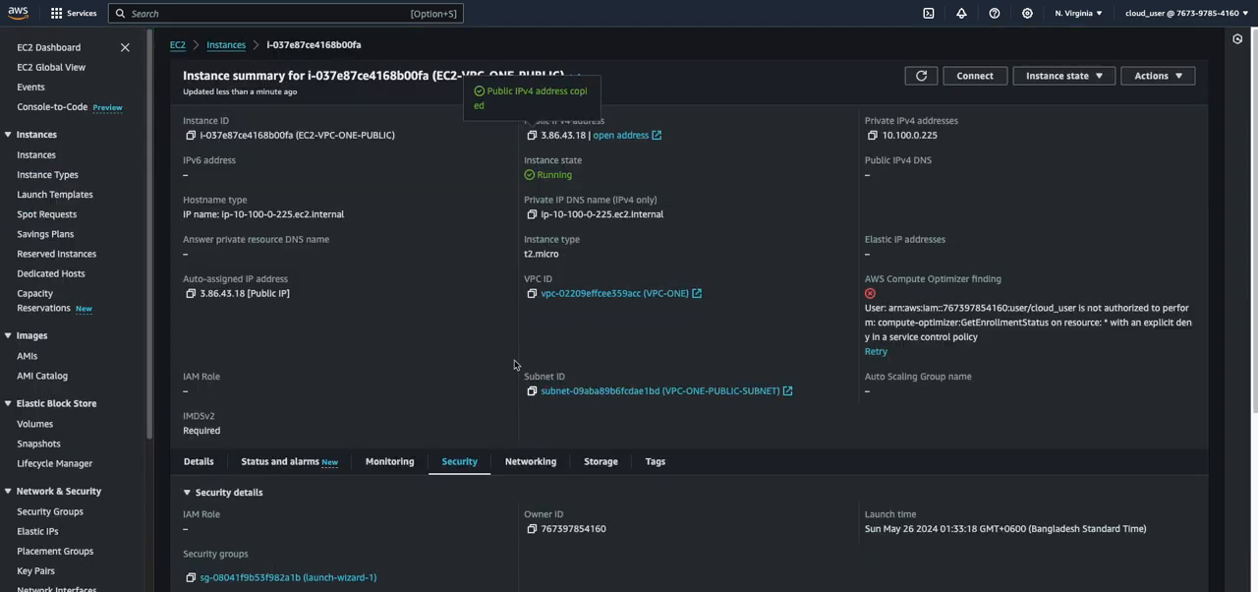
click(616, 582)
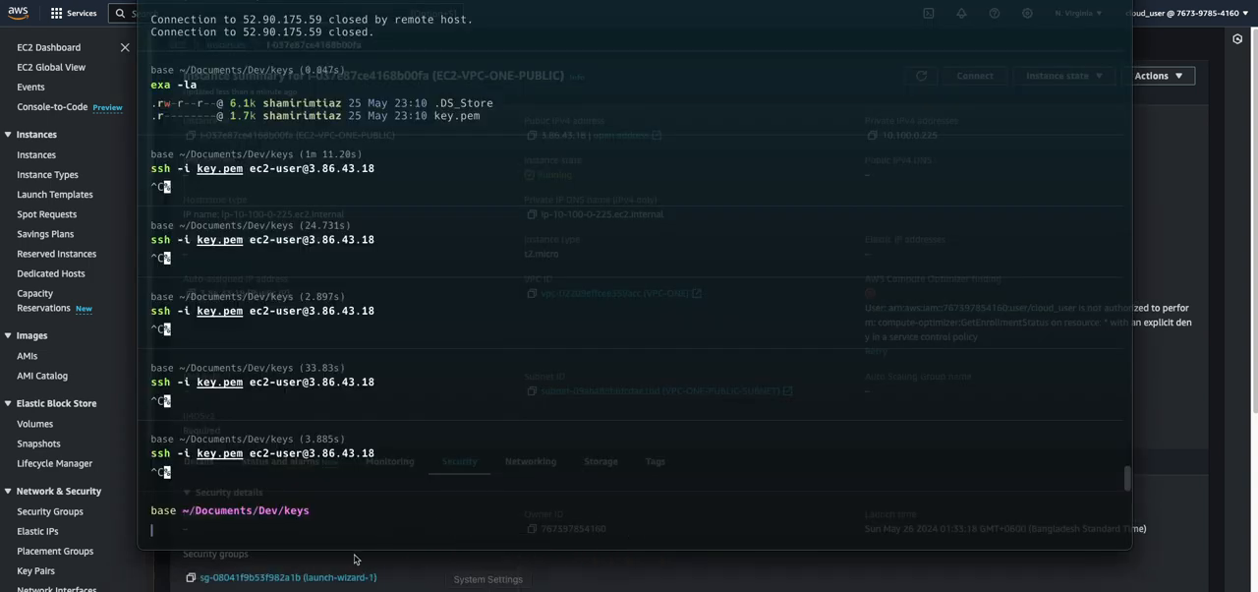
key(Up)
key(Return)
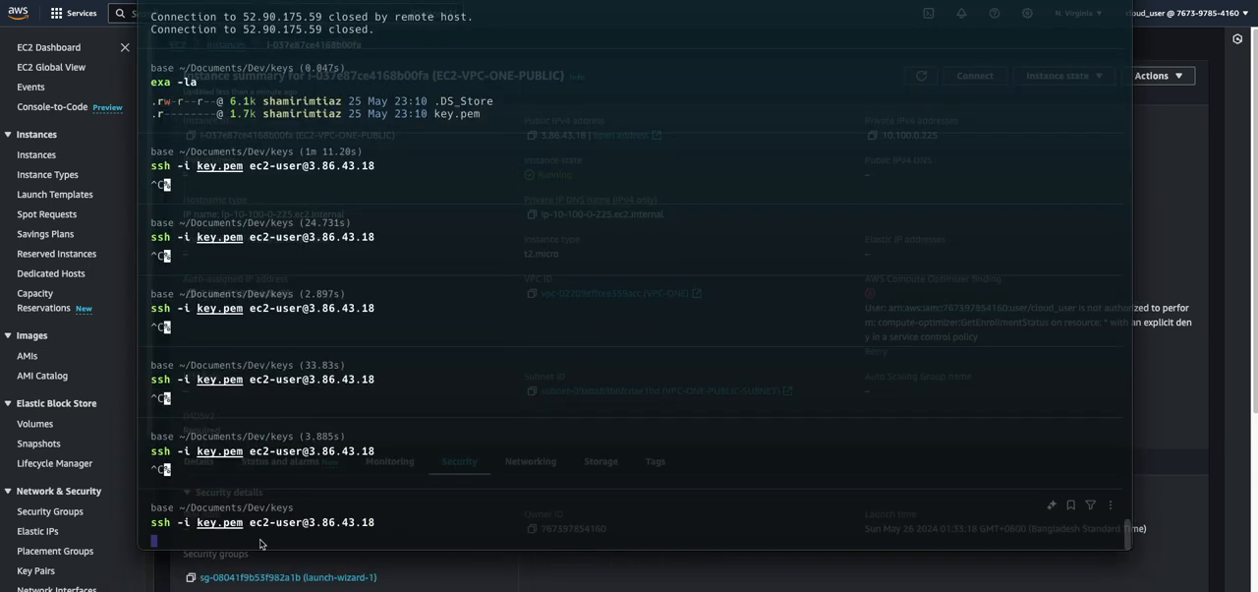
text(yes)
key(Return)
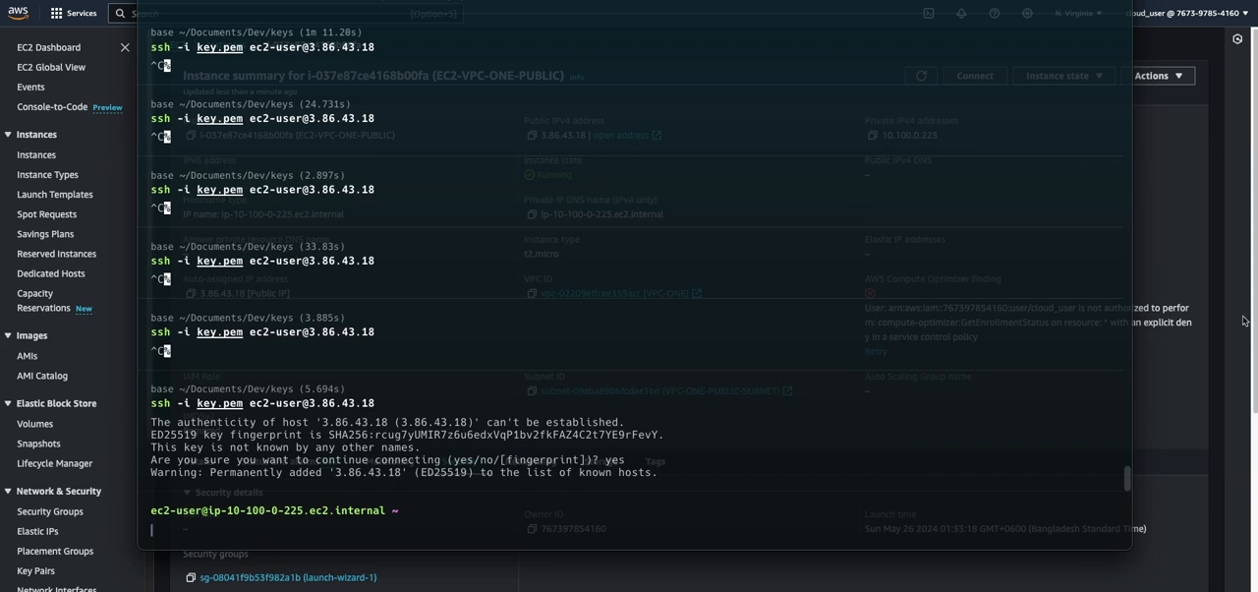
Switch from the terminal to the browser's VPC console and start a new subnet in VPC-ONE
click(1157, 209)
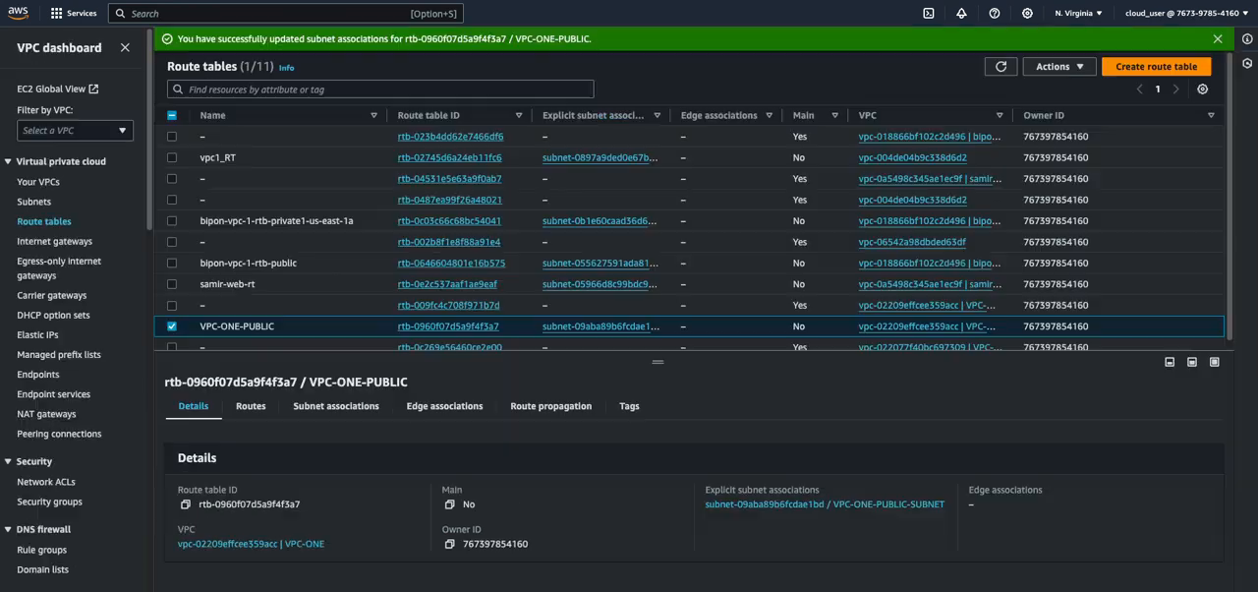
click(20, 200)
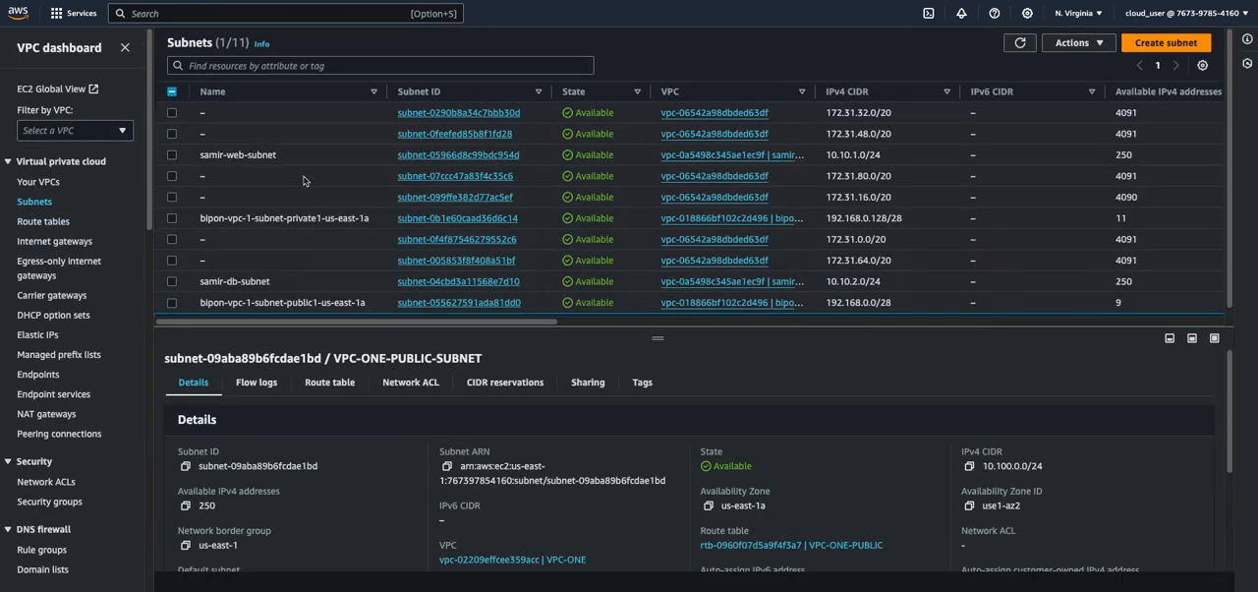
scroll(290, 278, down, 1)
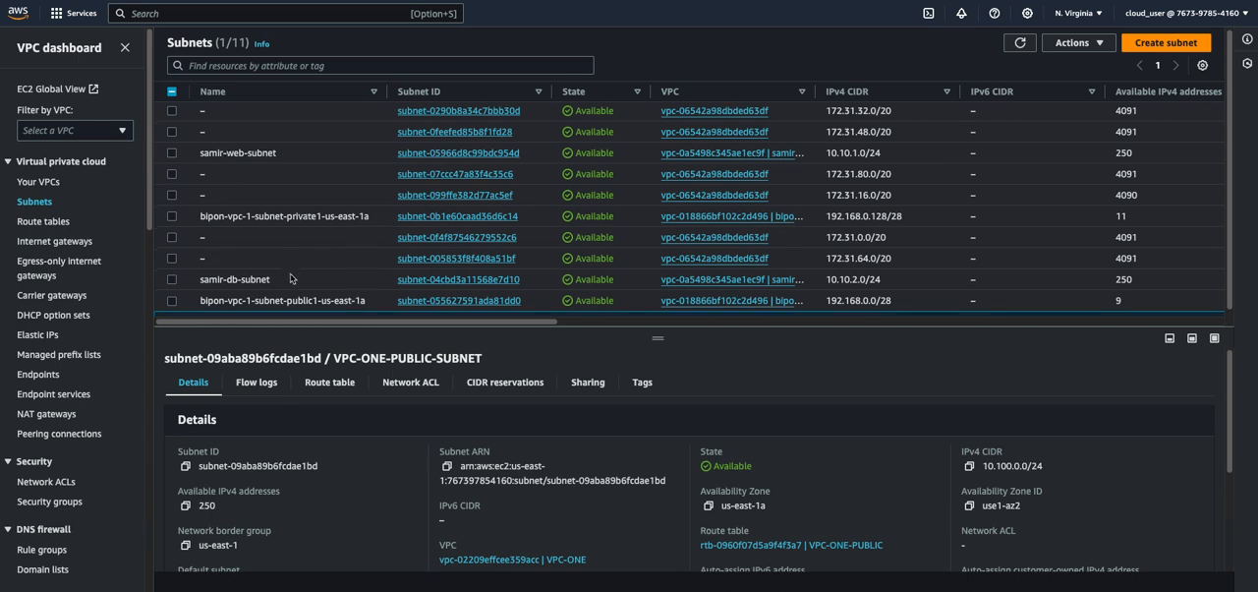
click(1166, 42)
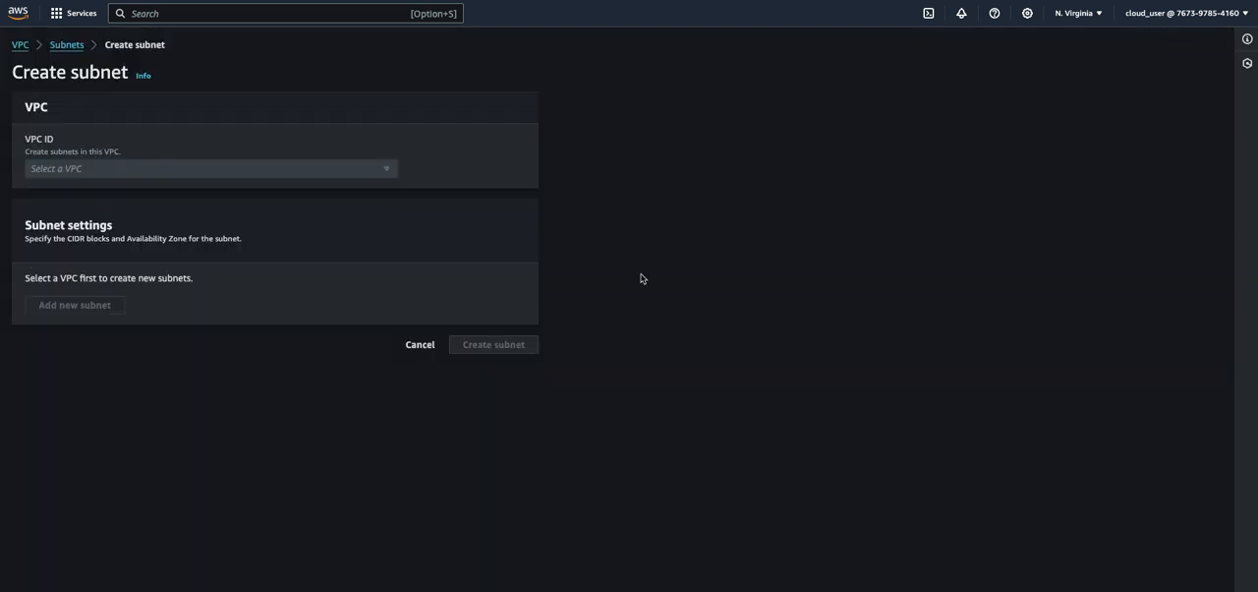
click(56, 168)
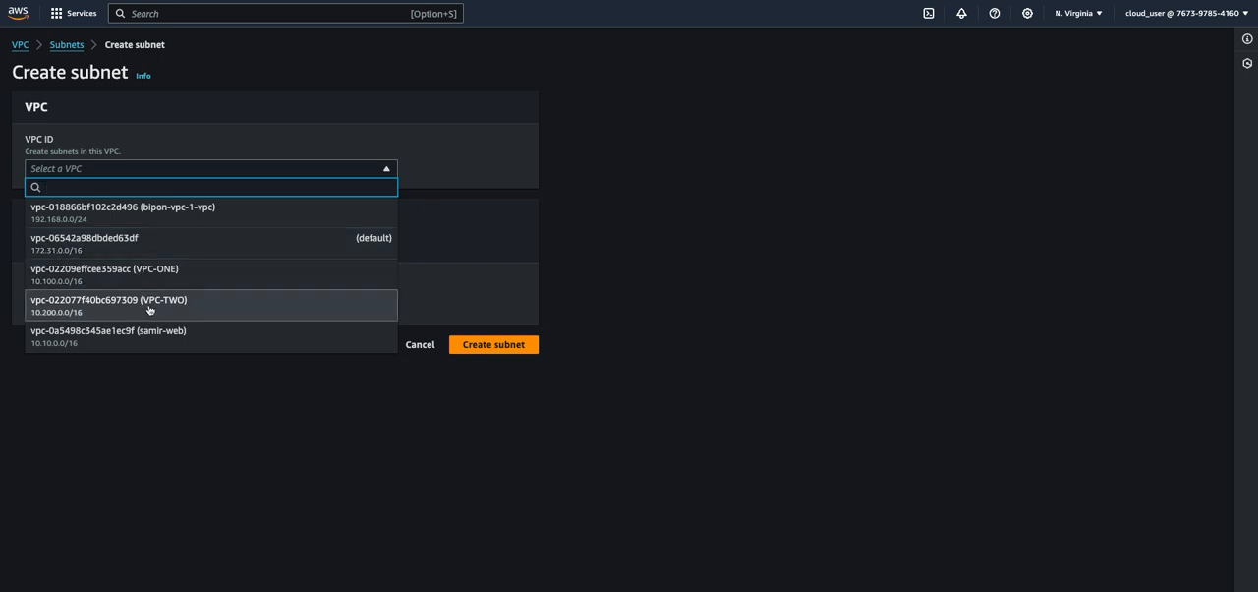
click(141, 277)
scroll(331, 349, down, 3)
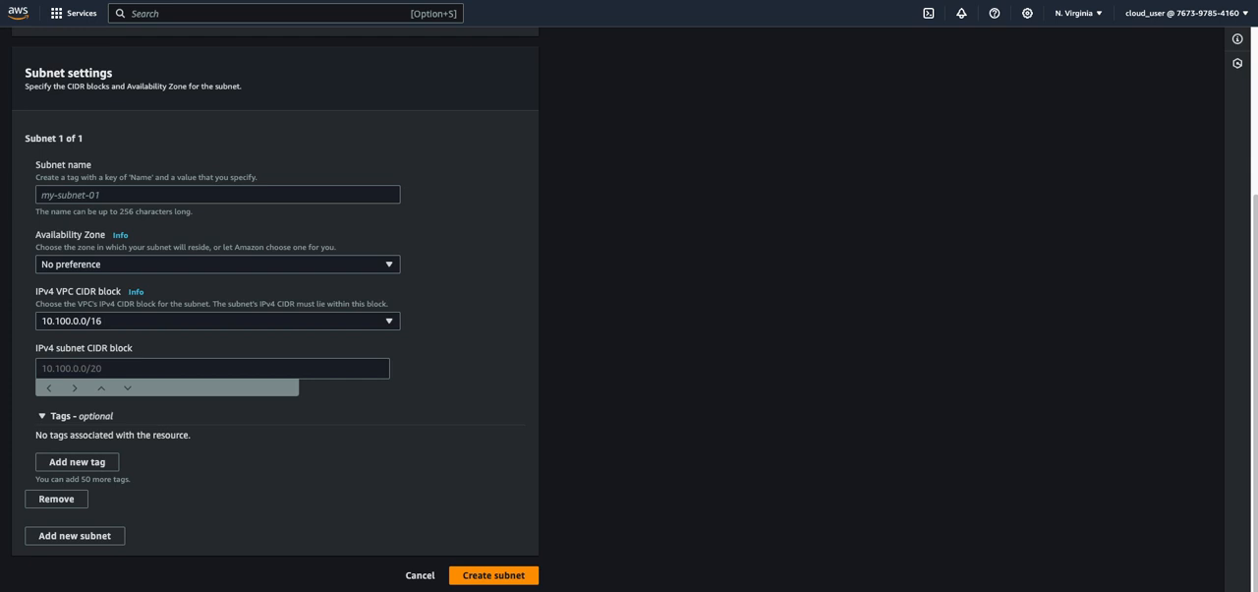
Name the new subnet VPC-ONE-PRIVATE and place it in the us-east-1a availability zone
click(110, 195)
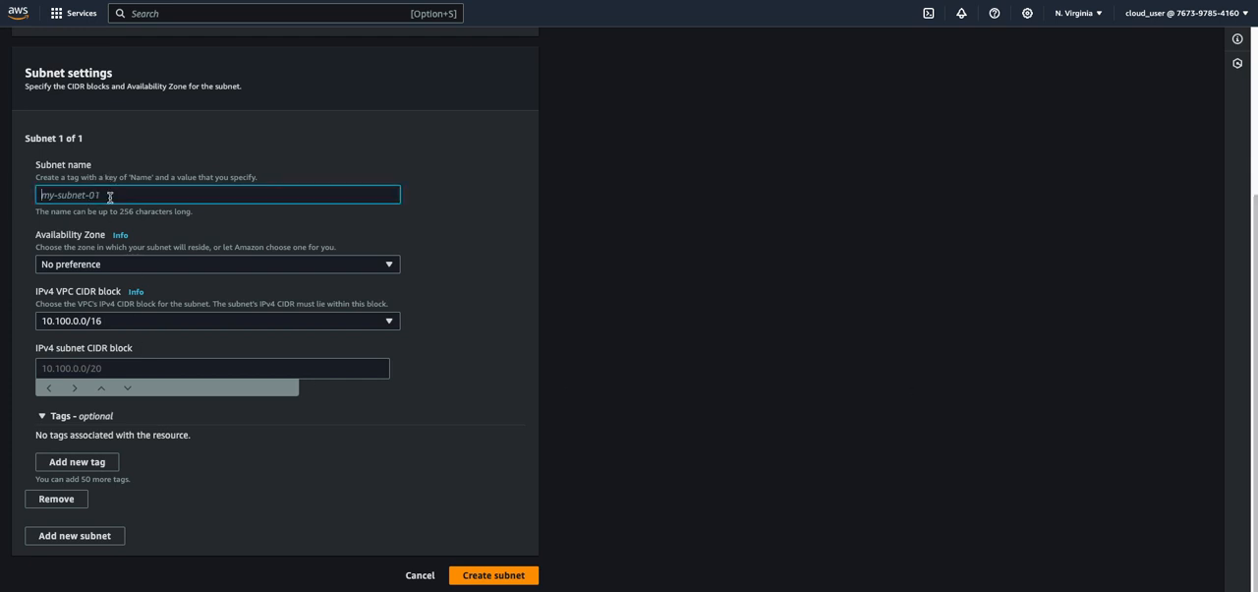
text(V)
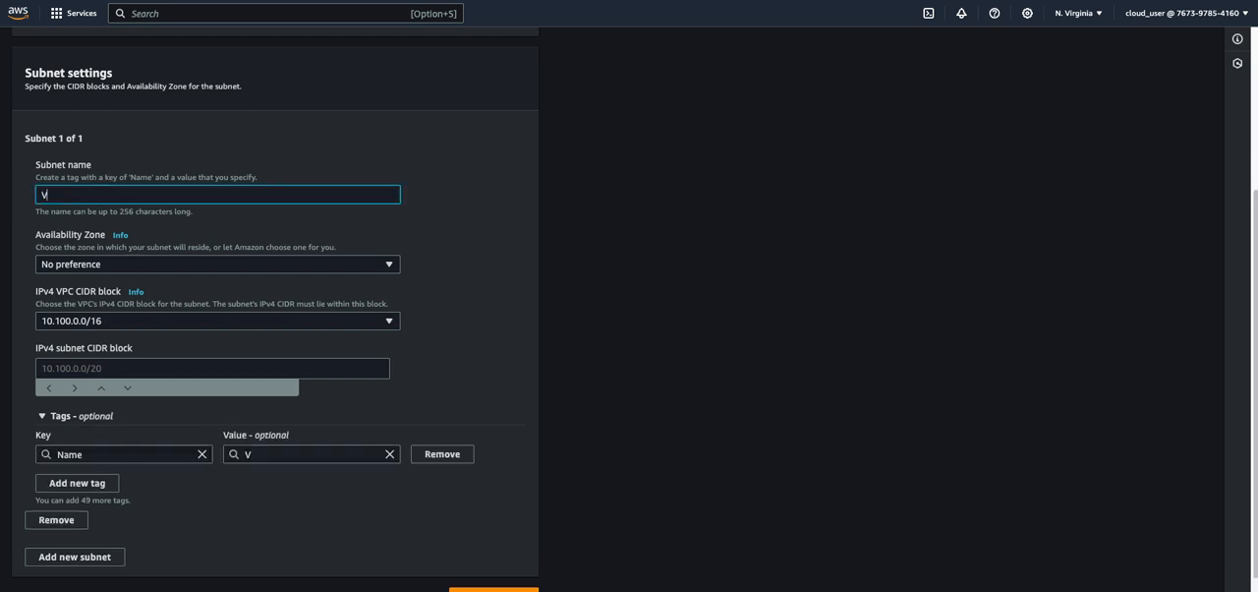
text(PC-ONE-PRIVATE)
click(126, 264)
click(123, 318)
scroll(361, 317, down, 1)
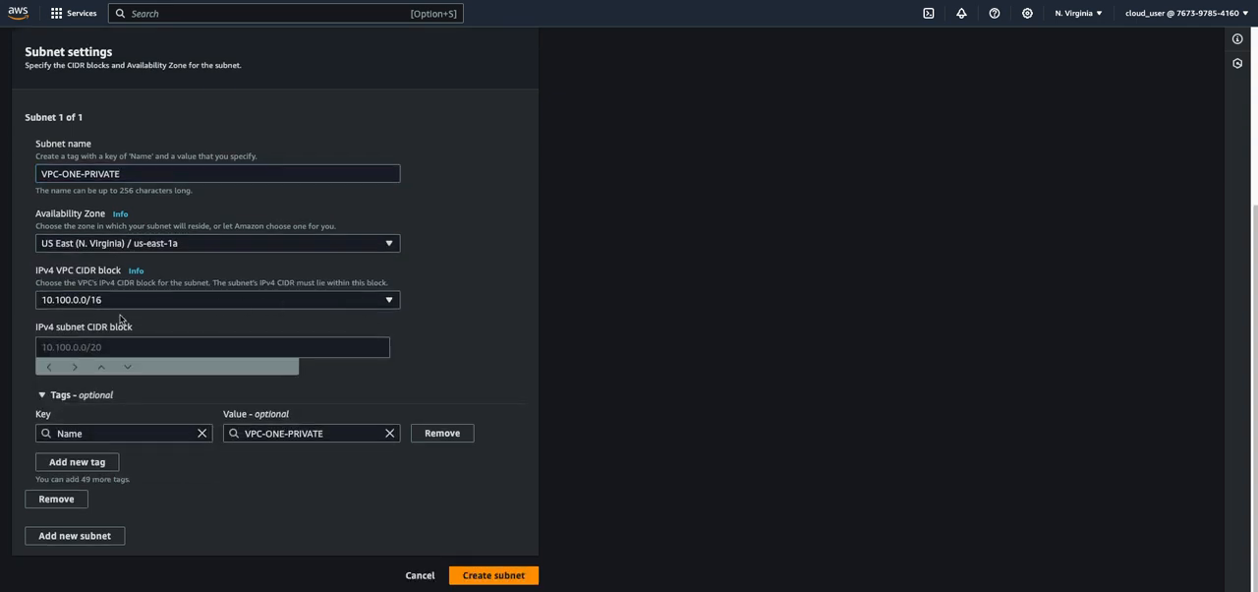
Set the subnet's IPv4 CIDR block to 10.100.1.0/24 and create the subnet
click(114, 347)
text(10.100.1.0/24)
click(66, 347)
key(BackSpace)
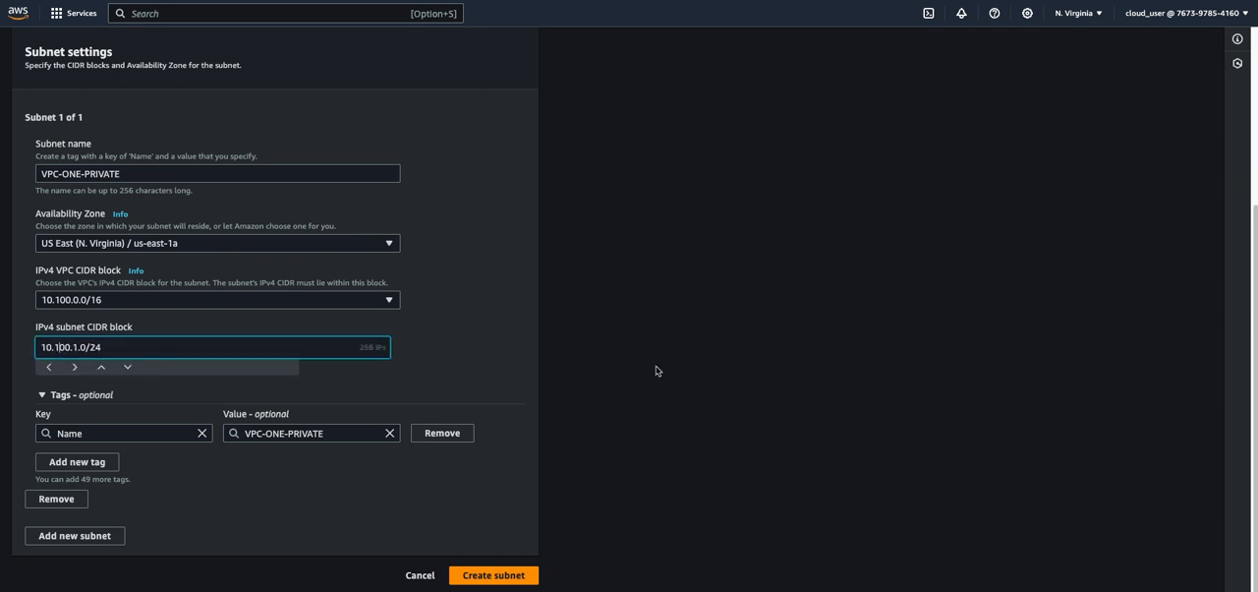
click(509, 568)
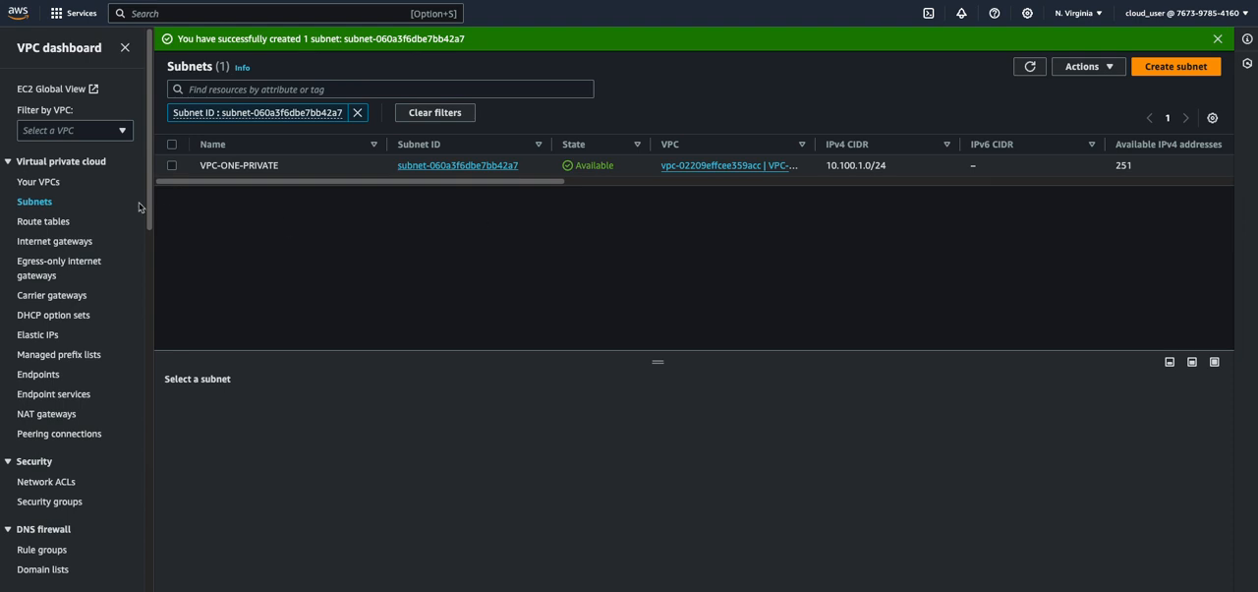
Create a route table named VPC-ONE-PRIVATE in VPC-ONE
click(37, 222)
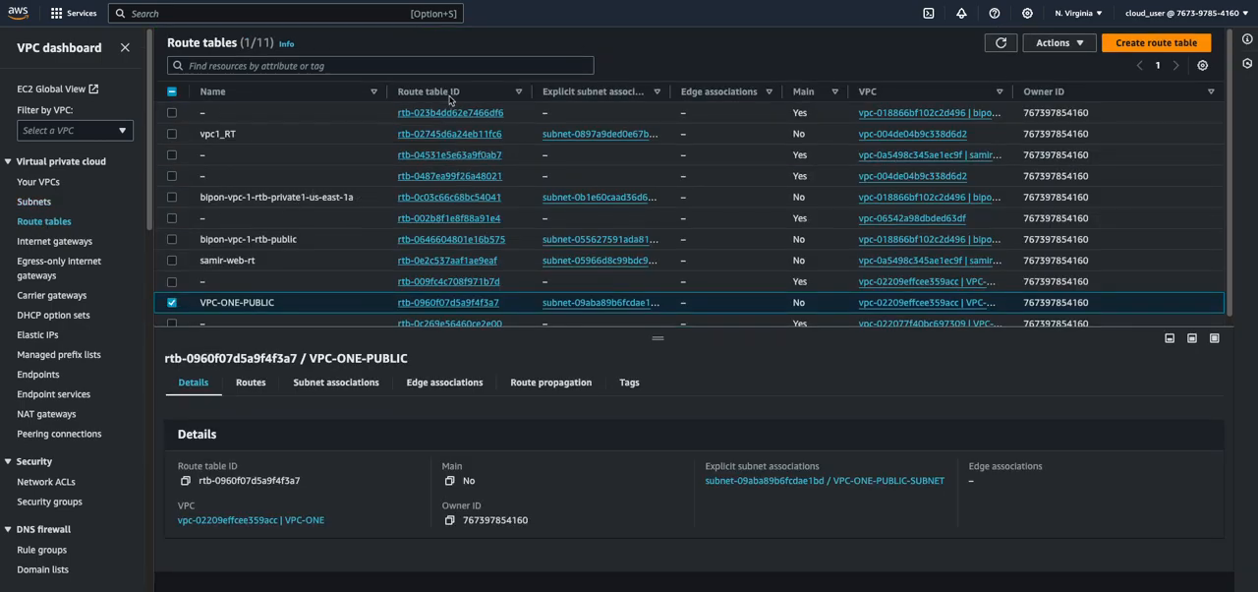
click(1145, 43)
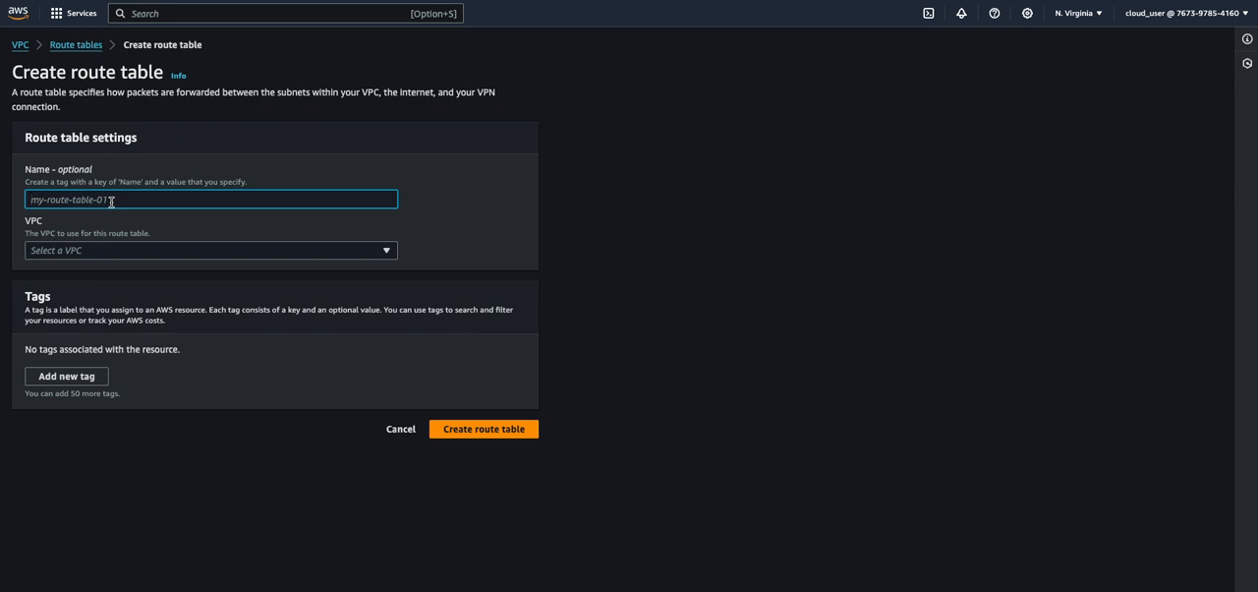
text(VP)
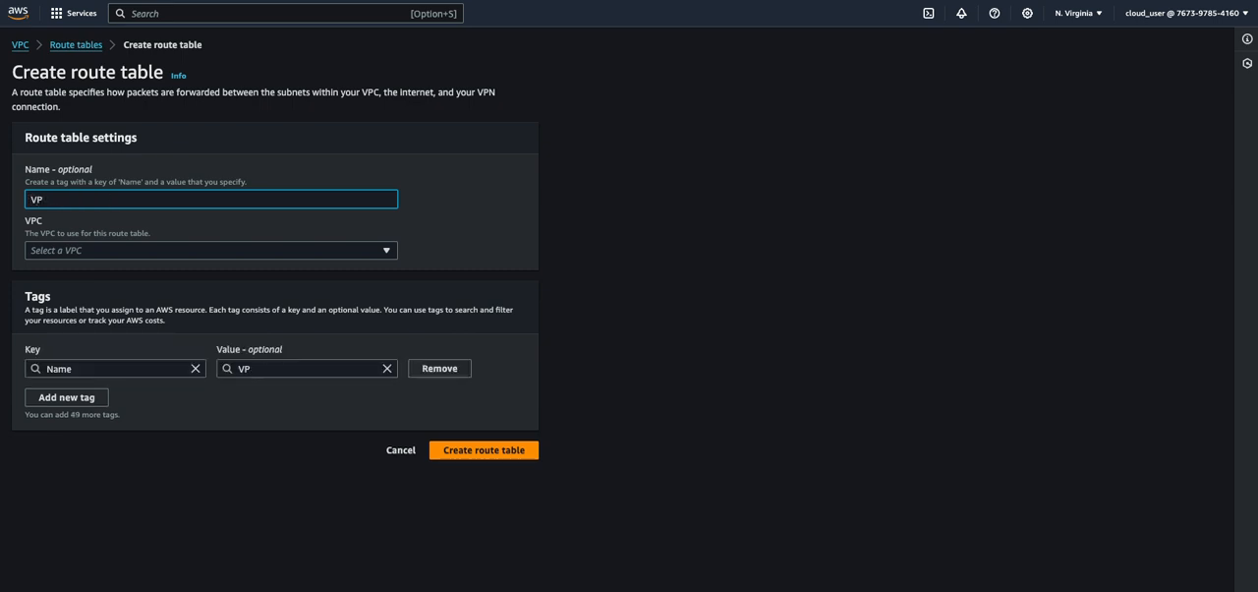
text(C-ONE-PRIVATE)
click(159, 253)
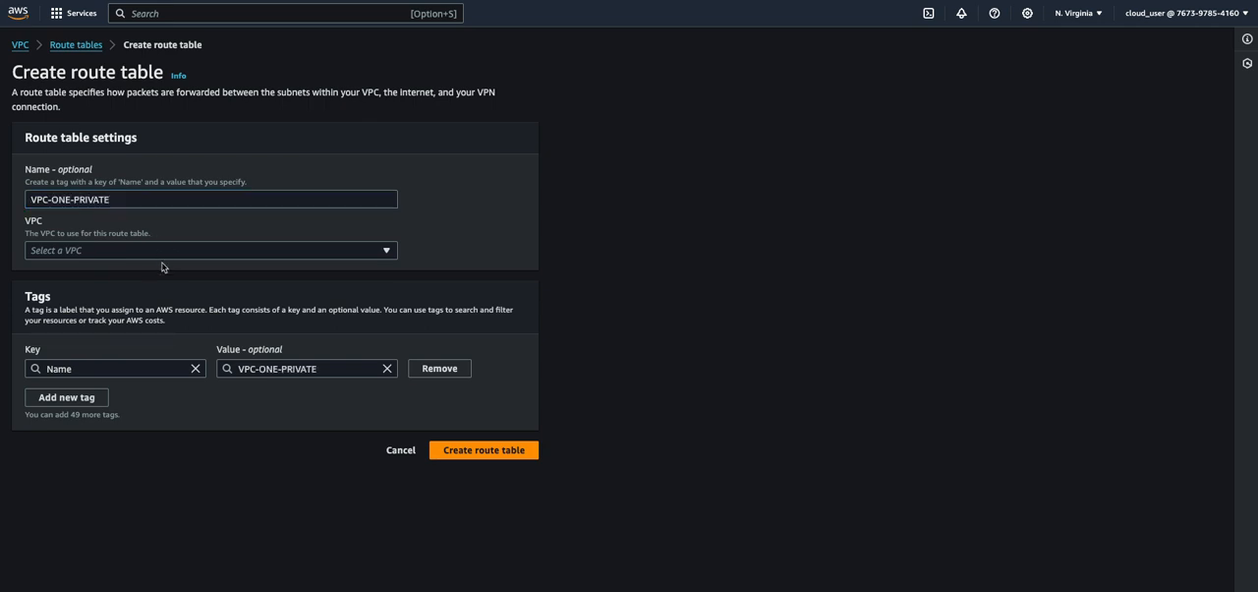
click(162, 331)
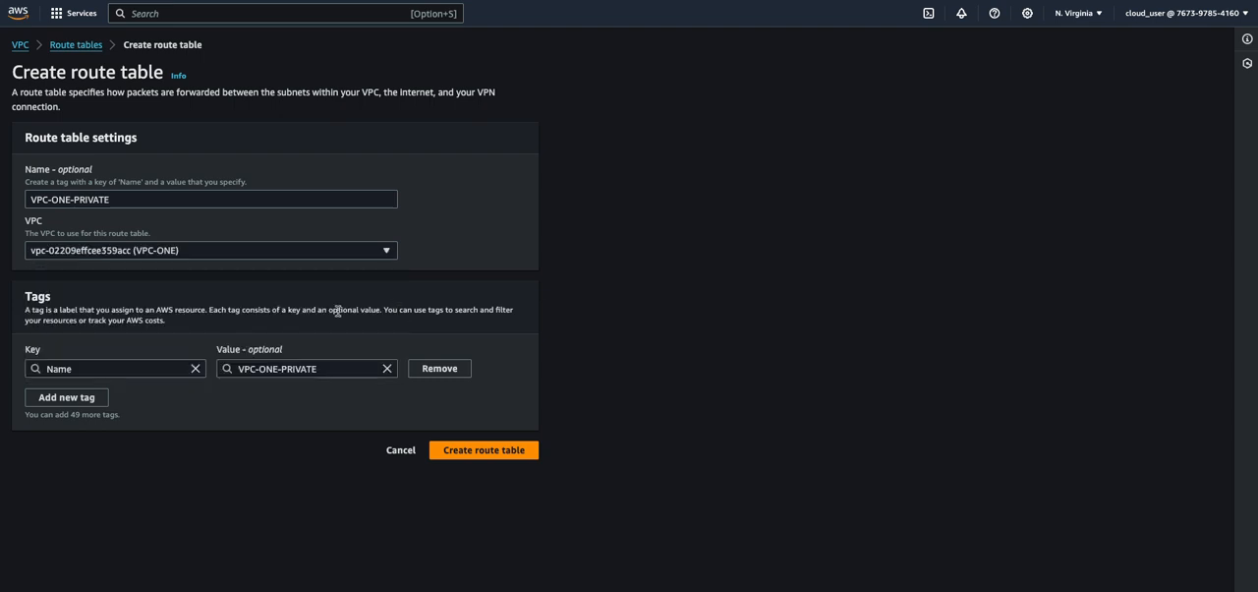
click(462, 450)
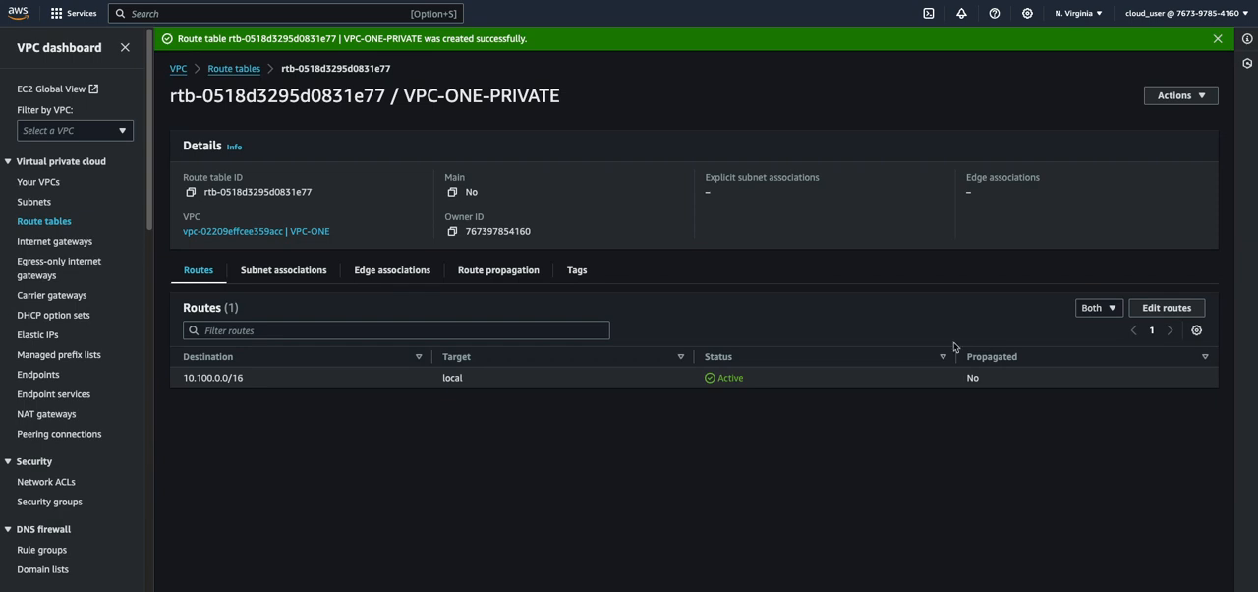
Associate the VPC-ONE-PRIVATE subnet with the VPC-ONE-PRIVATE route table and save the association
click(264, 272)
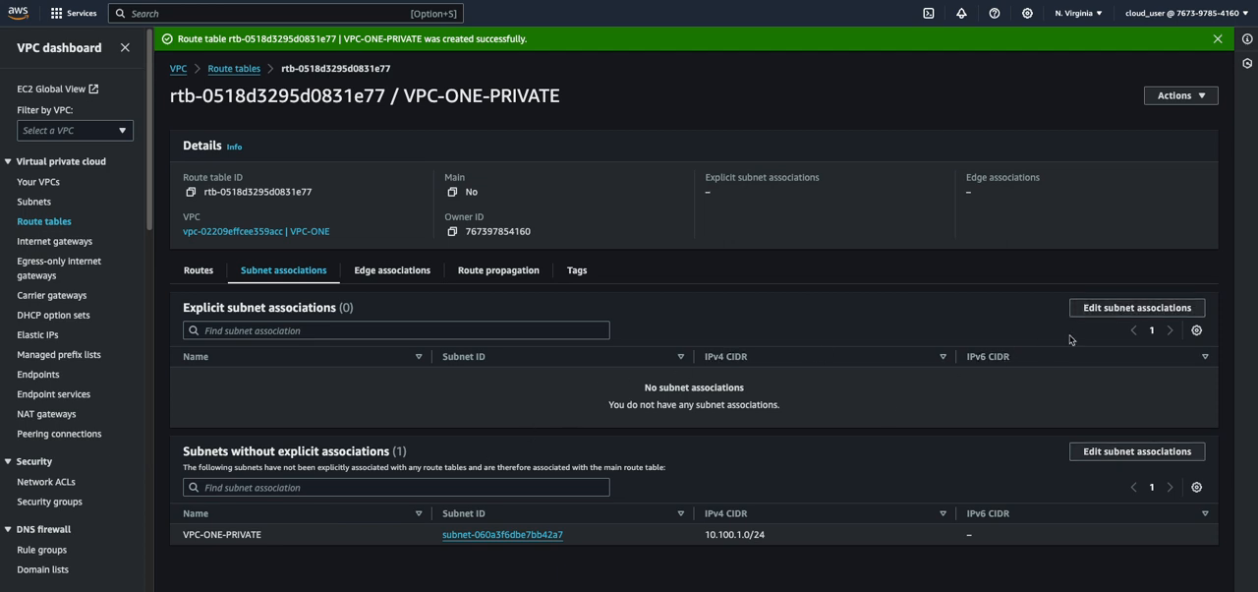
click(1093, 311)
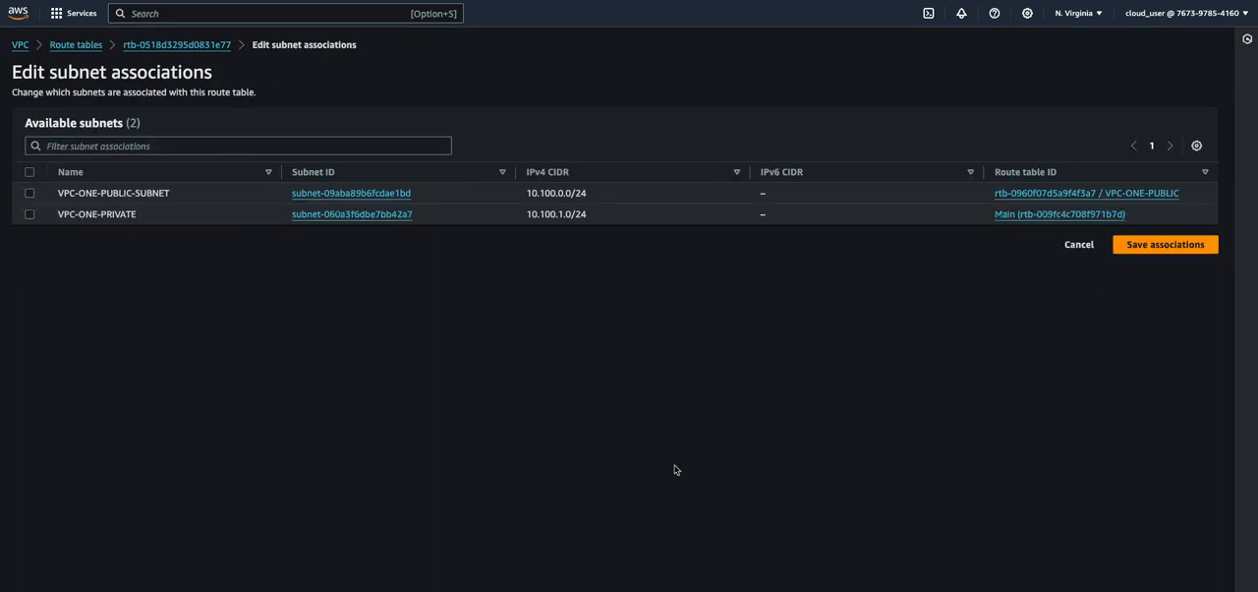
click(29, 214)
click(1132, 338)
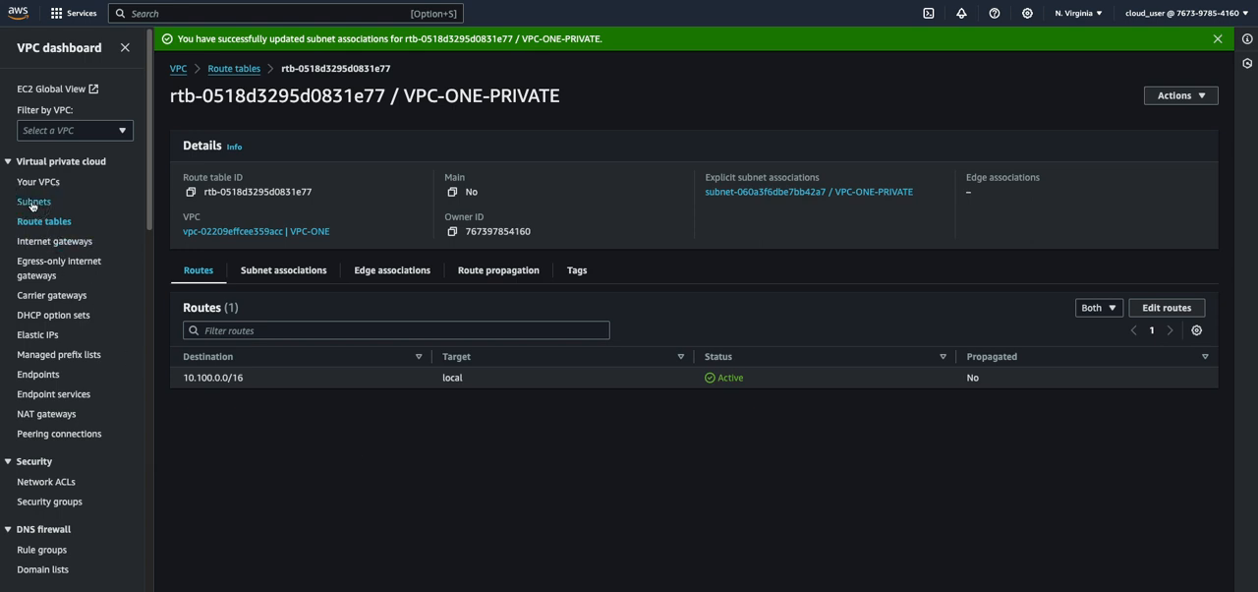
Check the route table assigned to the VPC-ONE-PRIVATE subnet in the subnet list
click(35, 201)
scroll(255, 314, down, 1)
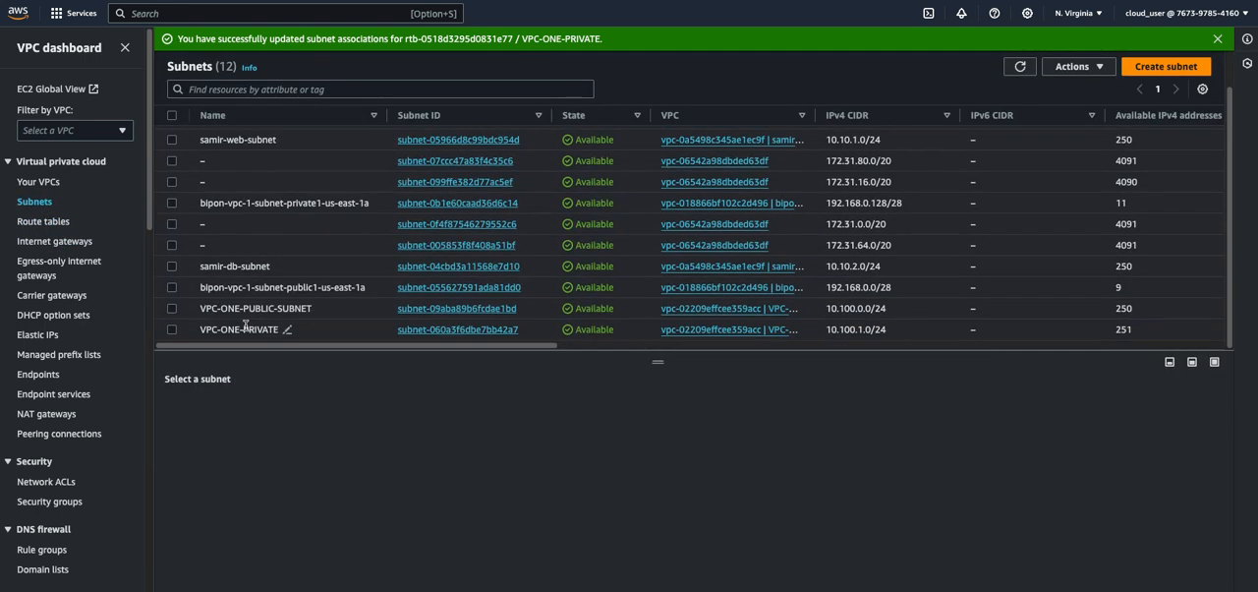
click(223, 338)
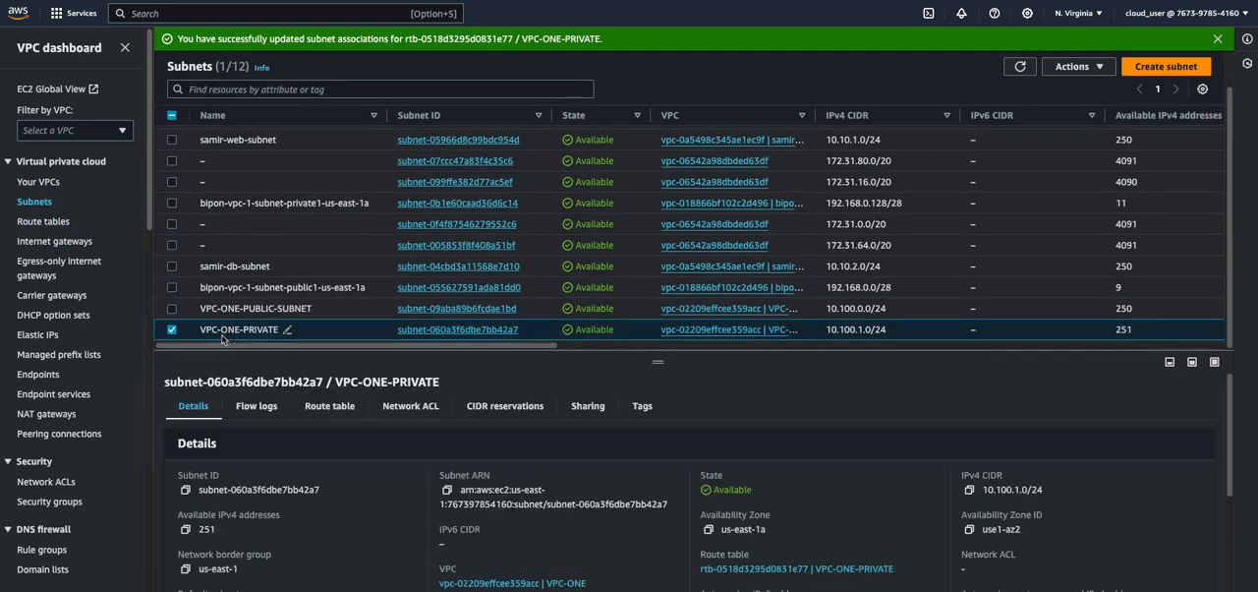
click(331, 409)
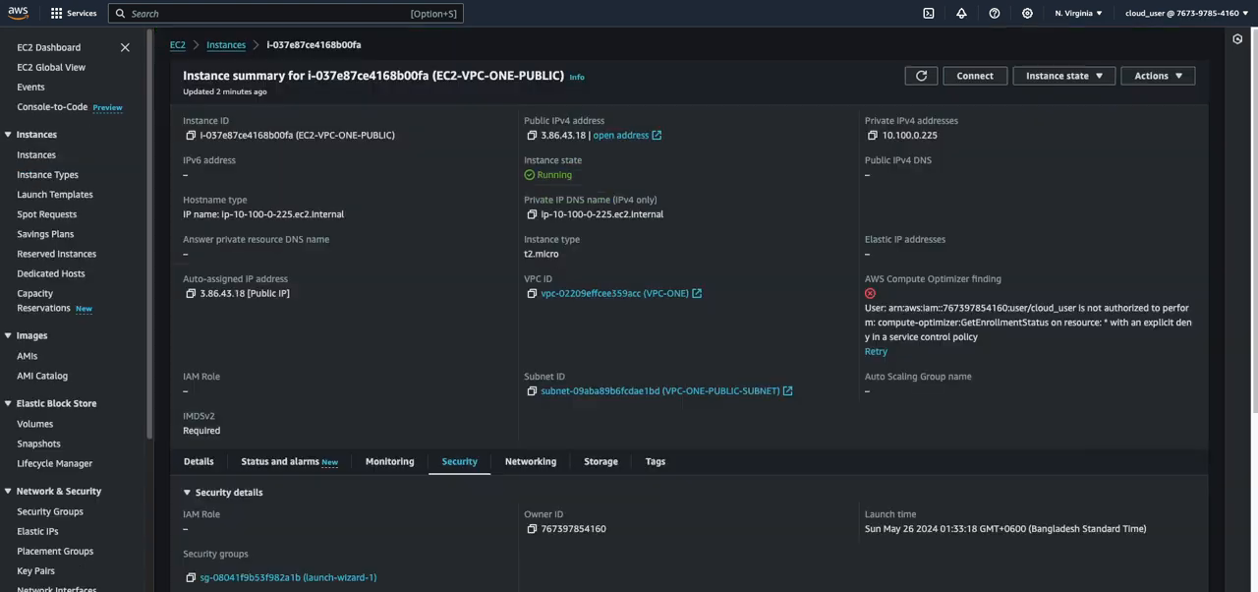
Set up a new EC2 instance launch named EC2-PRIVATE-VPC-ONE with the existing key pair named key
click(74, 154)
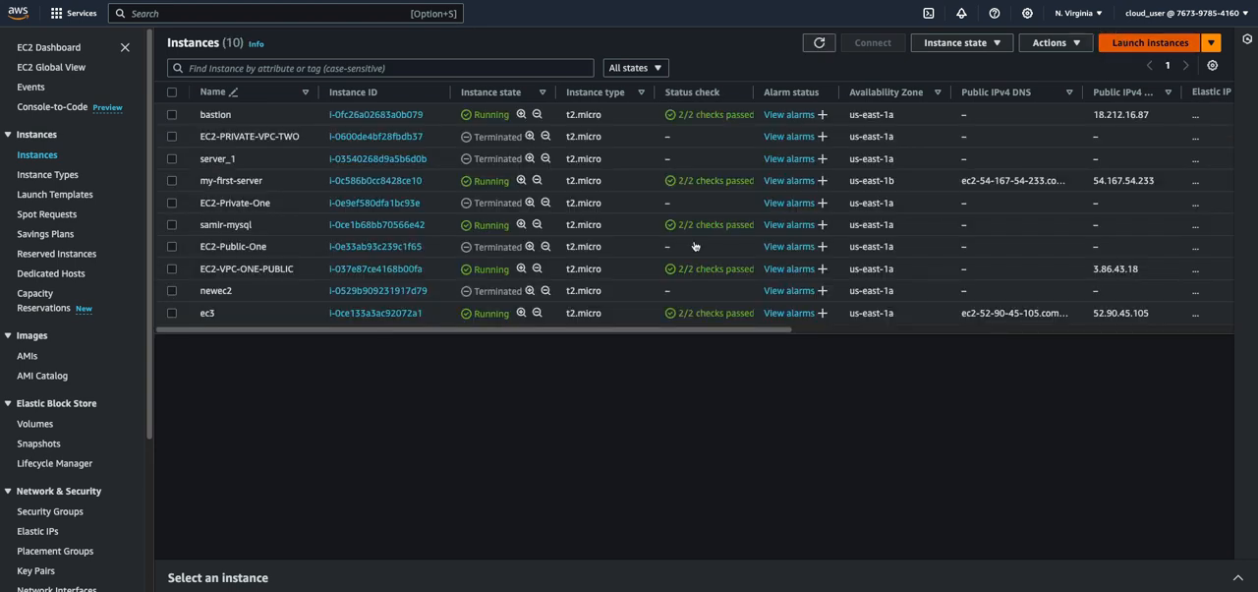
click(1138, 42)
click(159, 225)
text(EC2-PRIVATE-VPC-ONE)
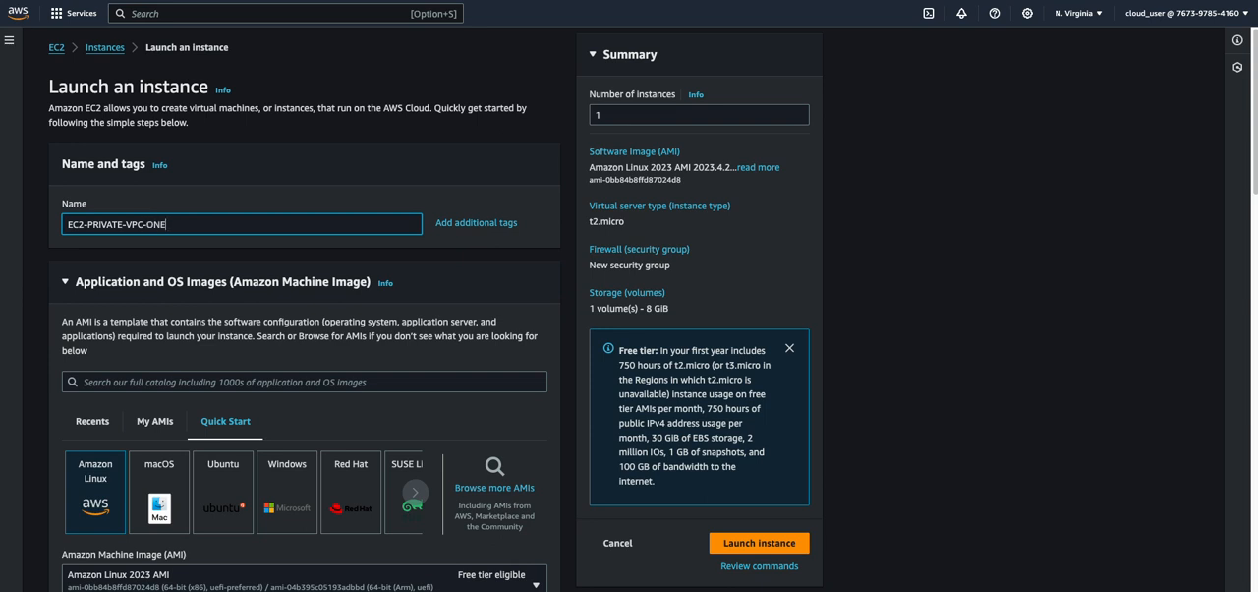
scroll(186, 364, down, 5)
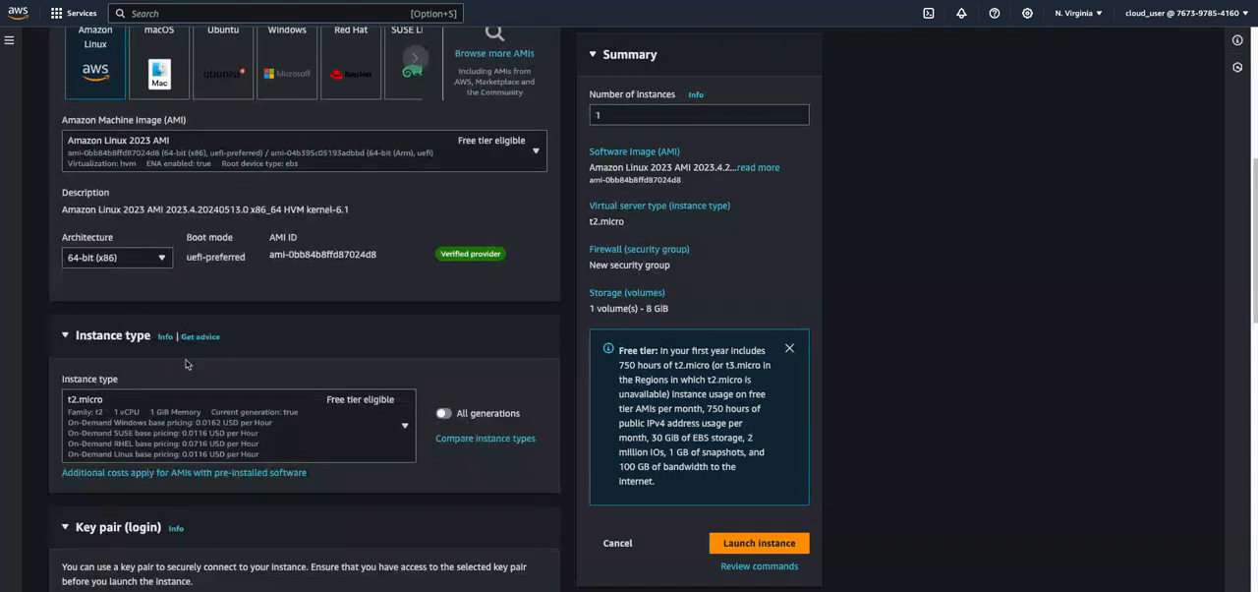
scroll(185, 364, down, 3)
click(160, 389)
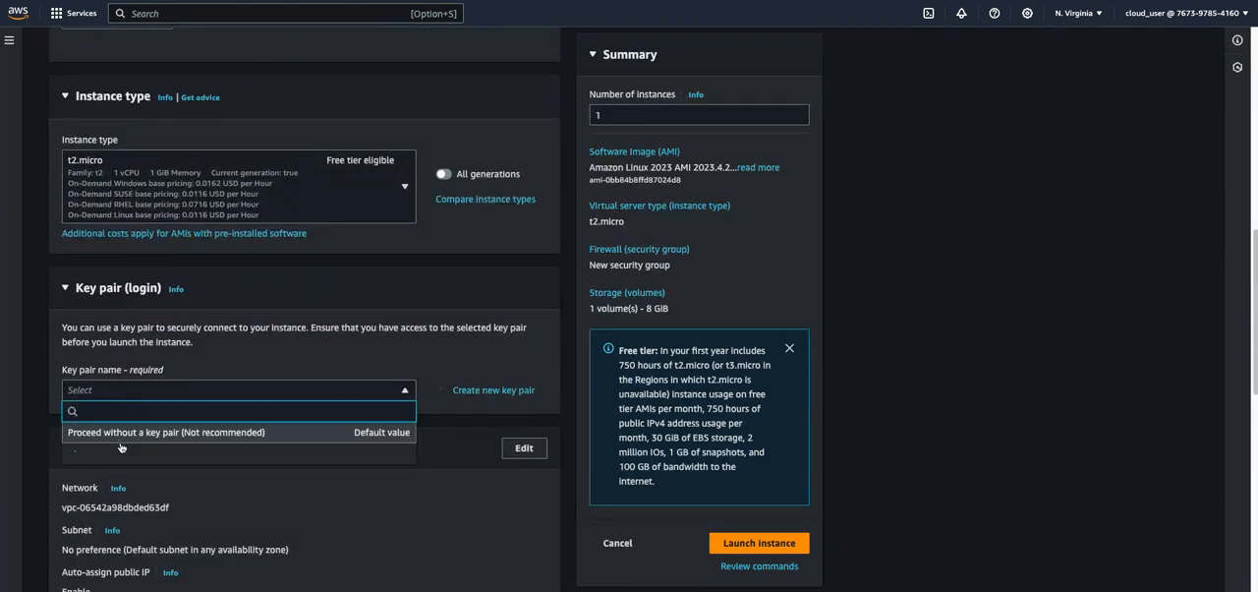
click(102, 478)
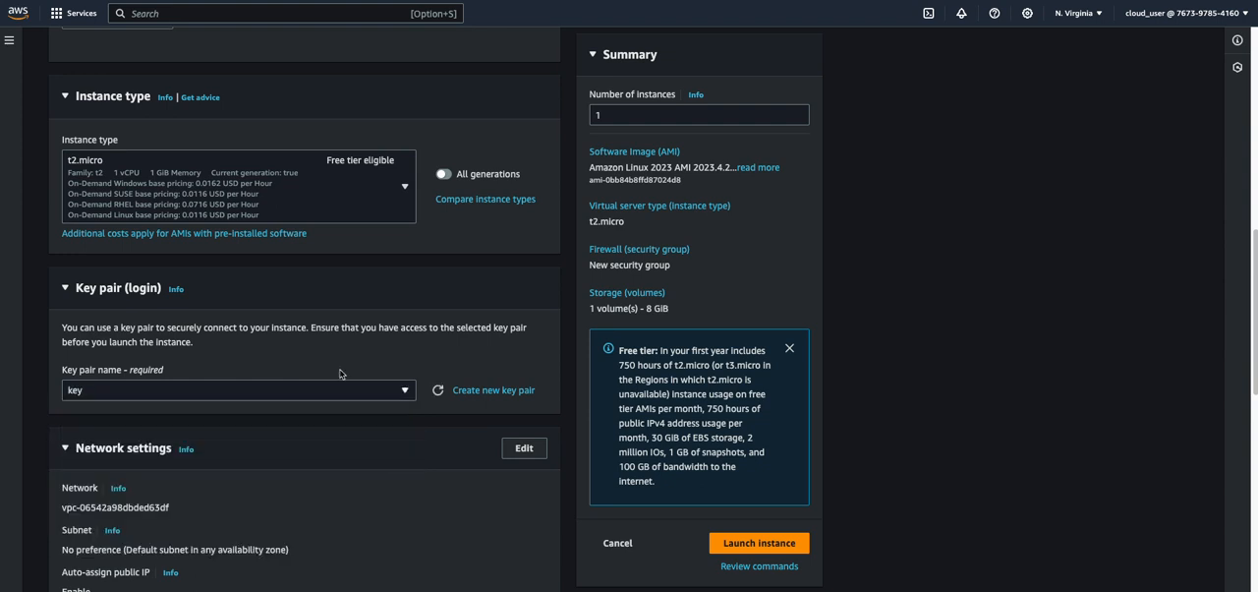
Edit the instance's network settings to use VPC-ONE and the VPC-ONE-PRIVATE subnet
scroll(341, 373, down, 2)
click(524, 255)
scroll(251, 385, down, 1)
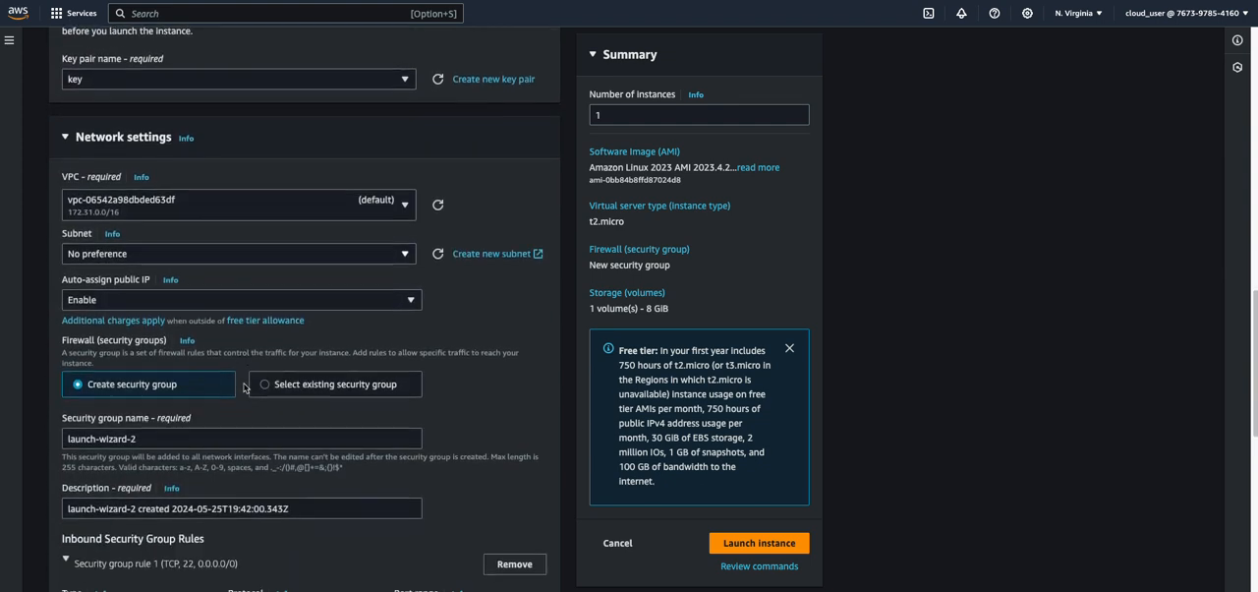
scroll(246, 383, down, 2)
scroll(262, 250, up, 3)
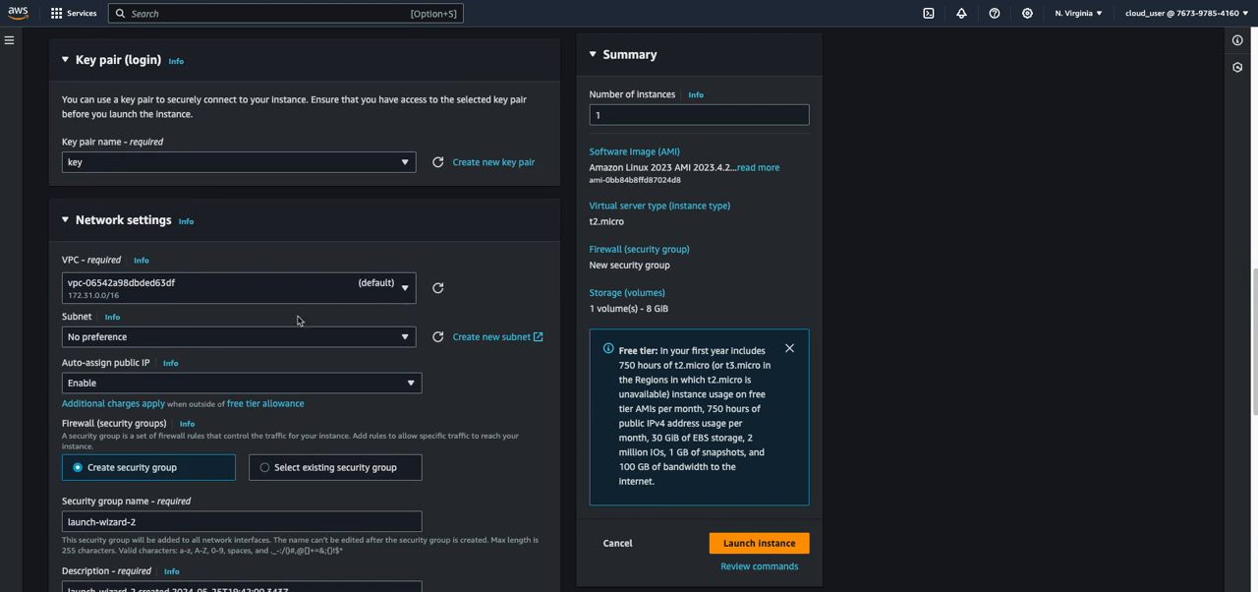
scroll(298, 319, down, 2)
click(178, 169)
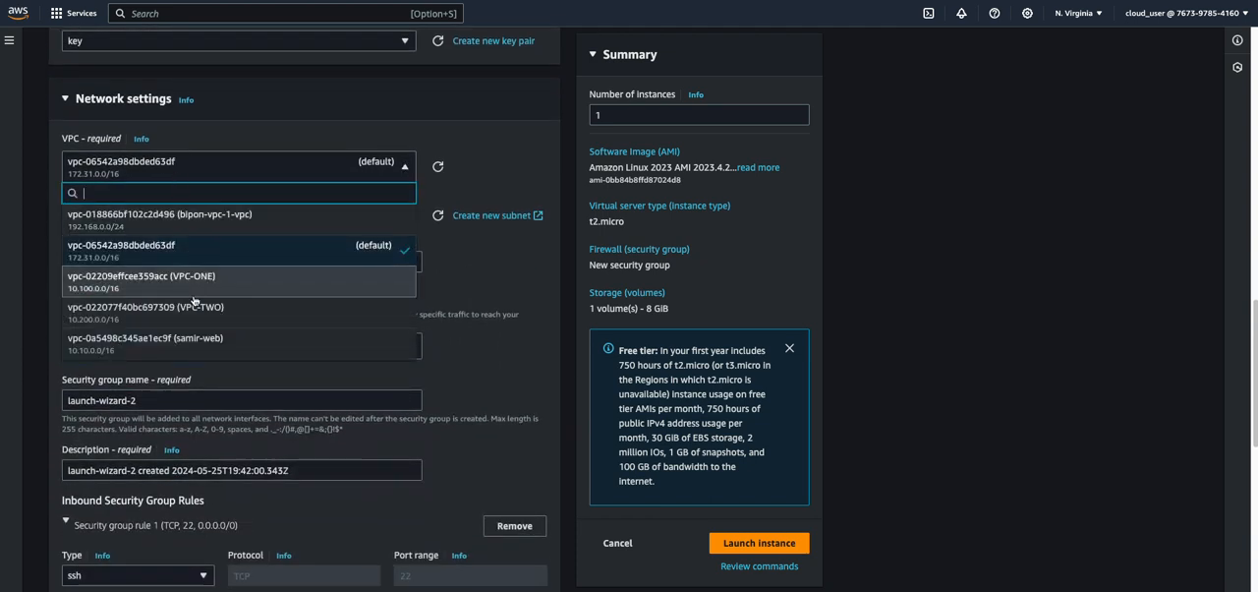
click(192, 293)
click(181, 242)
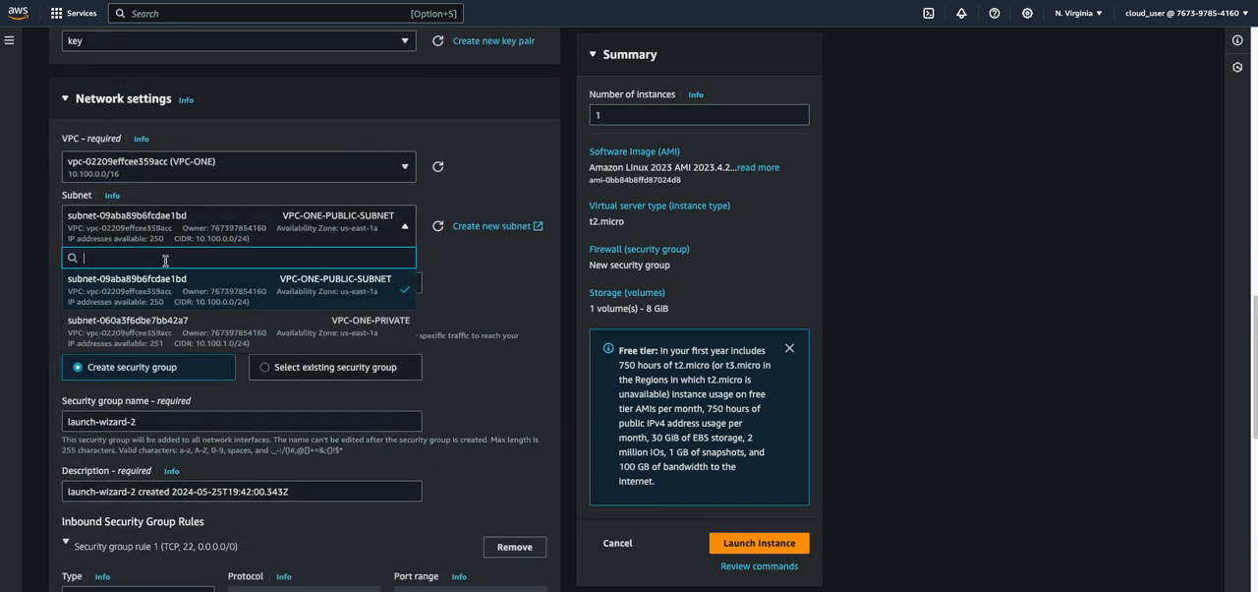
click(181, 329)
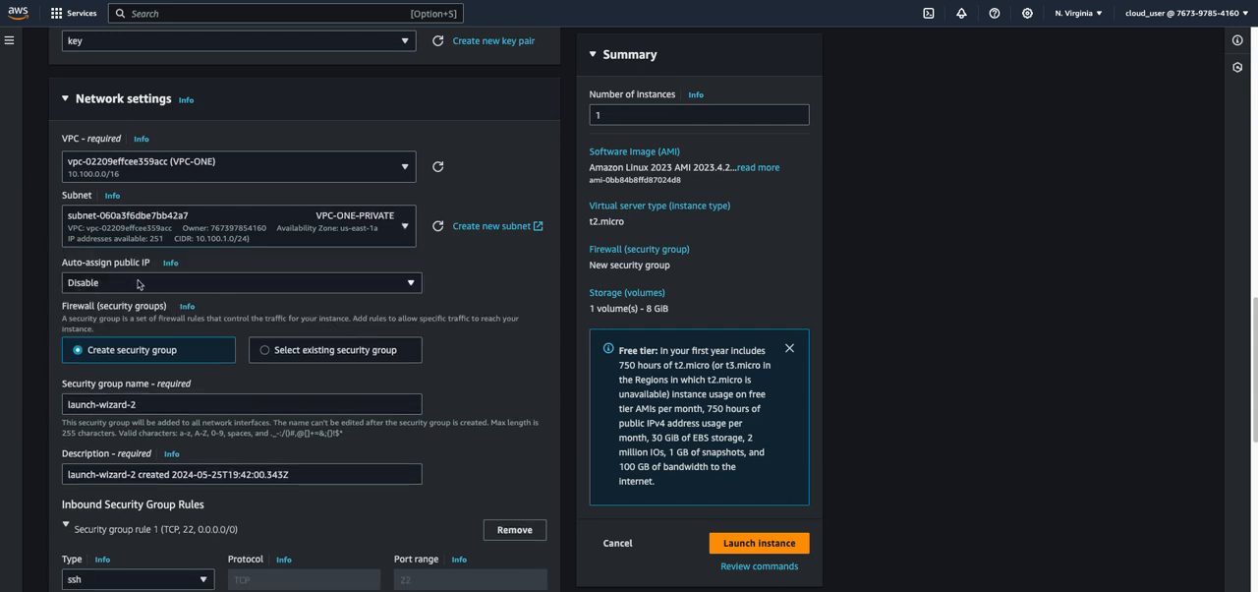
Replace the default inbound rule with an ssh rule using the custom source 10.100.0.0/16
scroll(194, 339, down, 4)
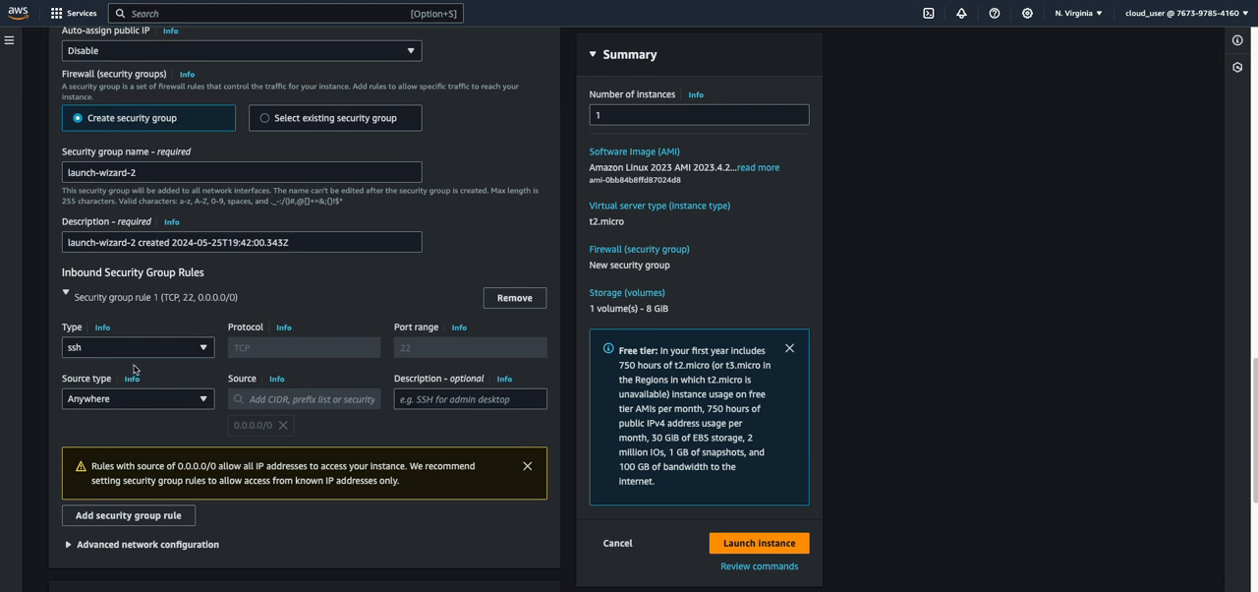
click(508, 298)
click(128, 319)
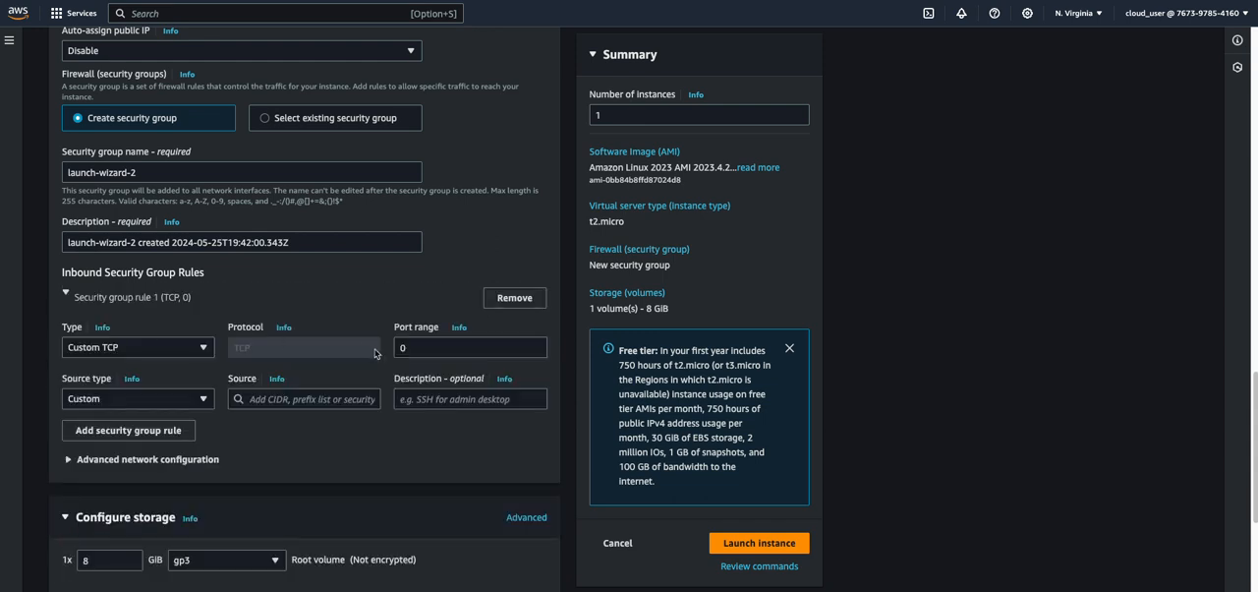
click(172, 349)
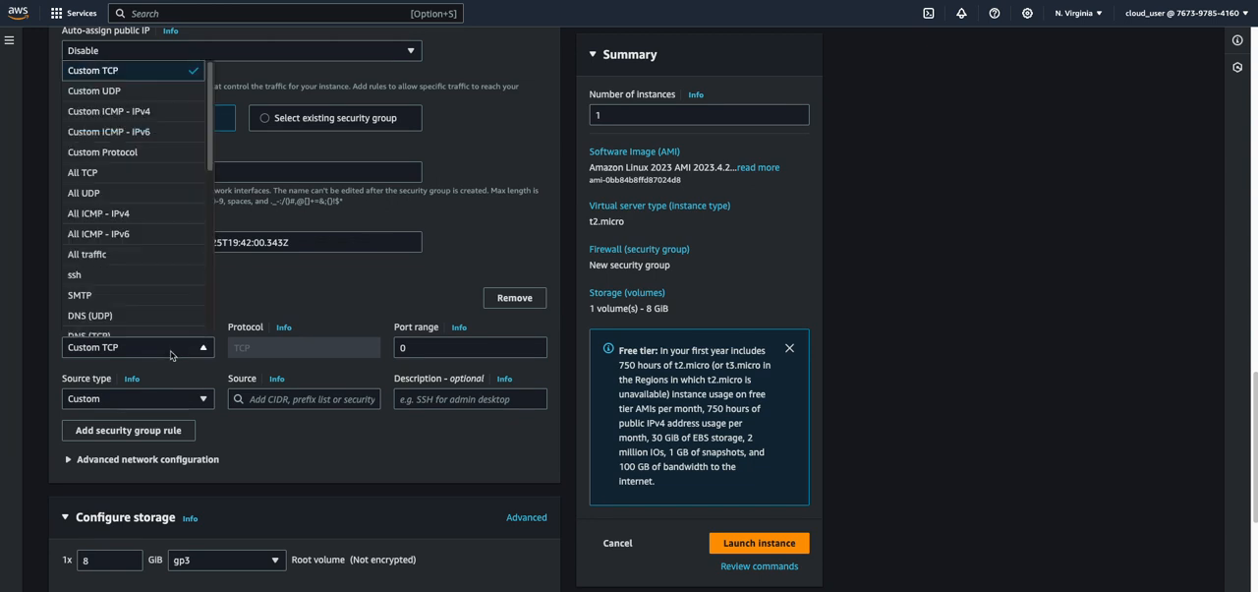
click(128, 276)
click(122, 406)
click(122, 401)
click(312, 398)
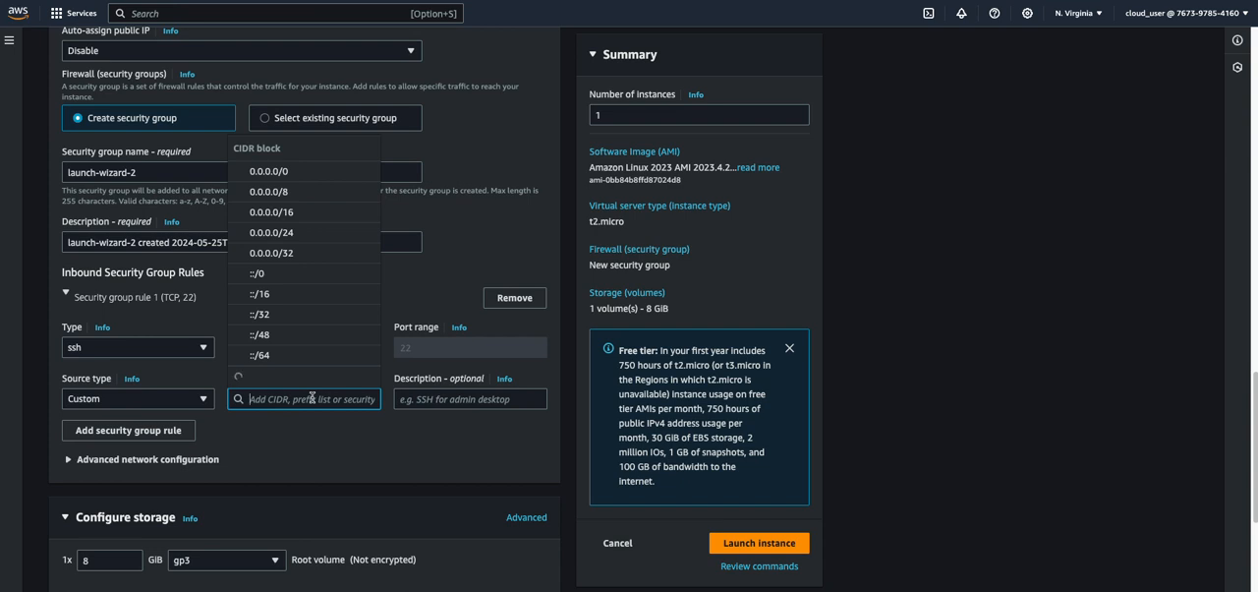
text(10.100.)
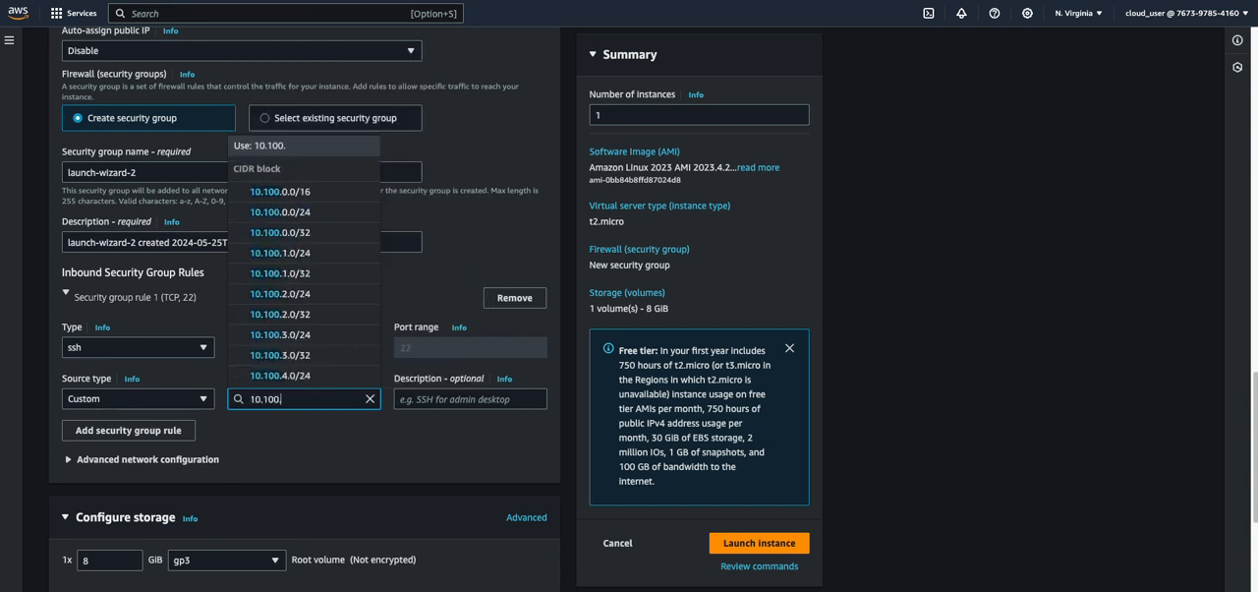
click(304, 191)
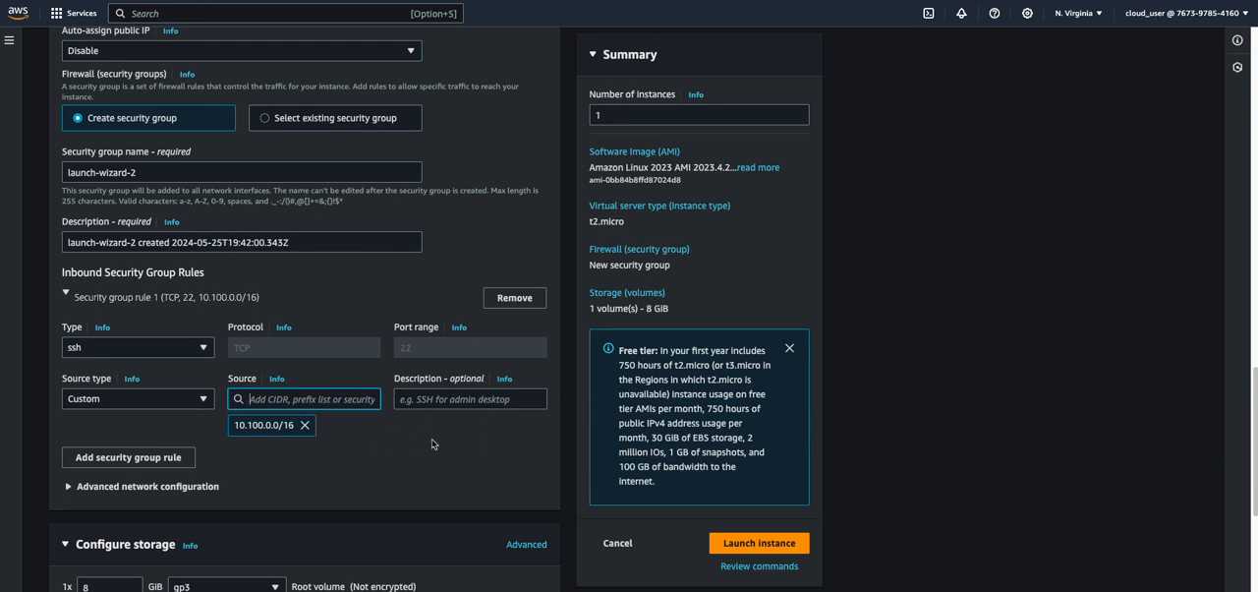
Add a second inbound security group rule allowing All ICMP - IPv4 from the custom source 10.100.0.0/16
scroll(393, 453, down, 2)
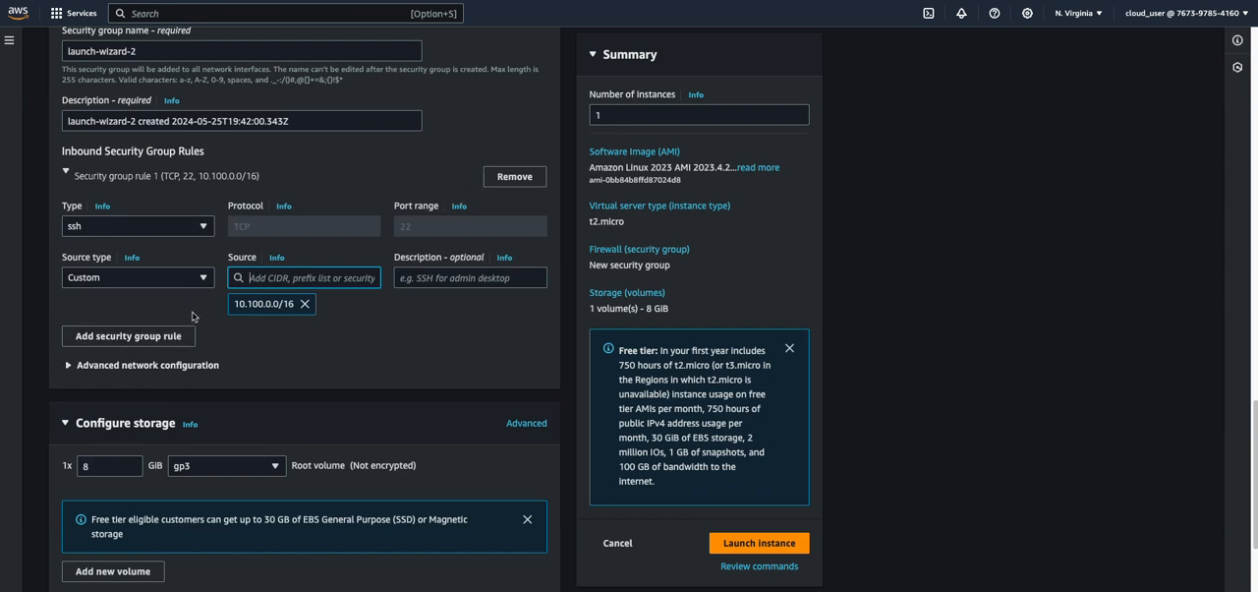
click(140, 336)
click(112, 393)
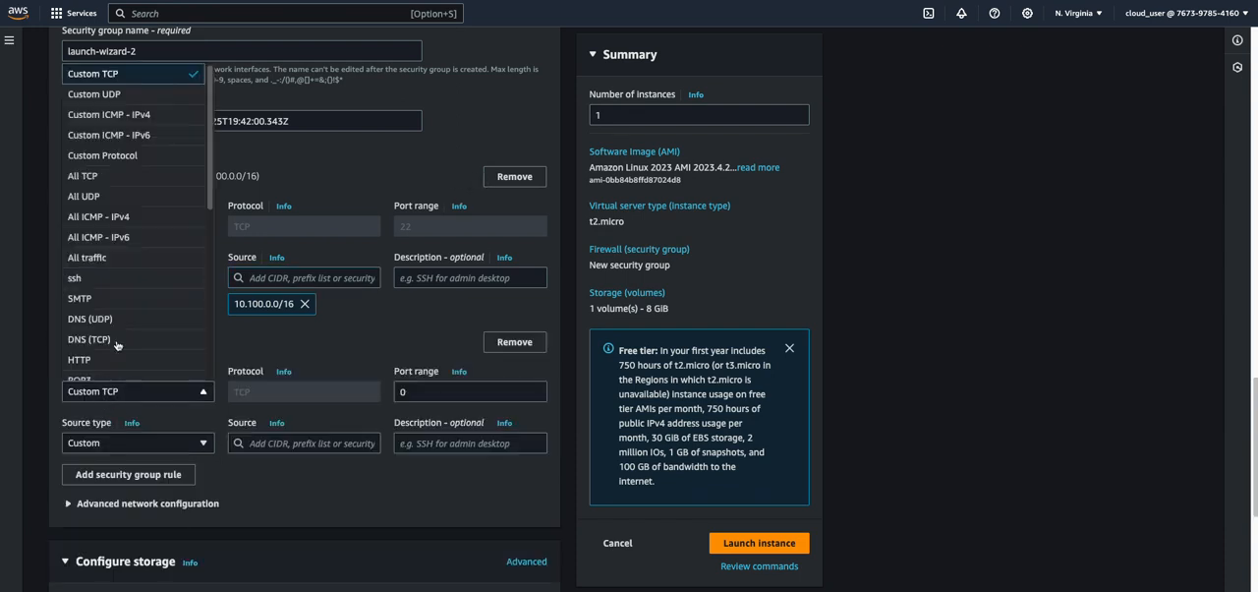
click(117, 220)
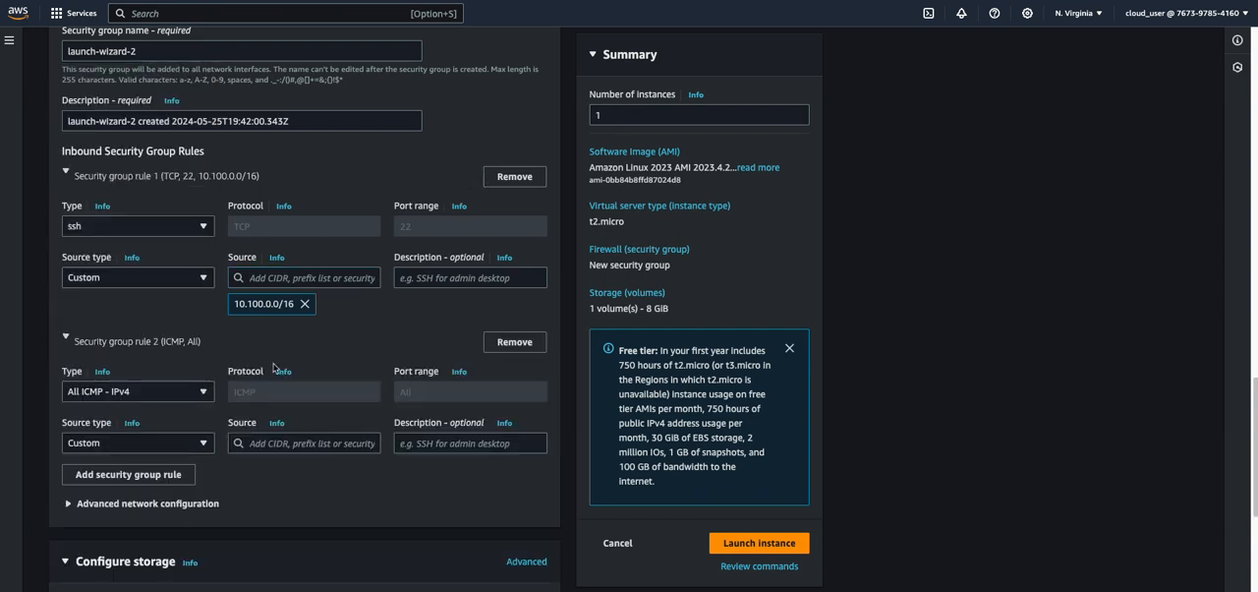
click(306, 443)
text(10.100.0)
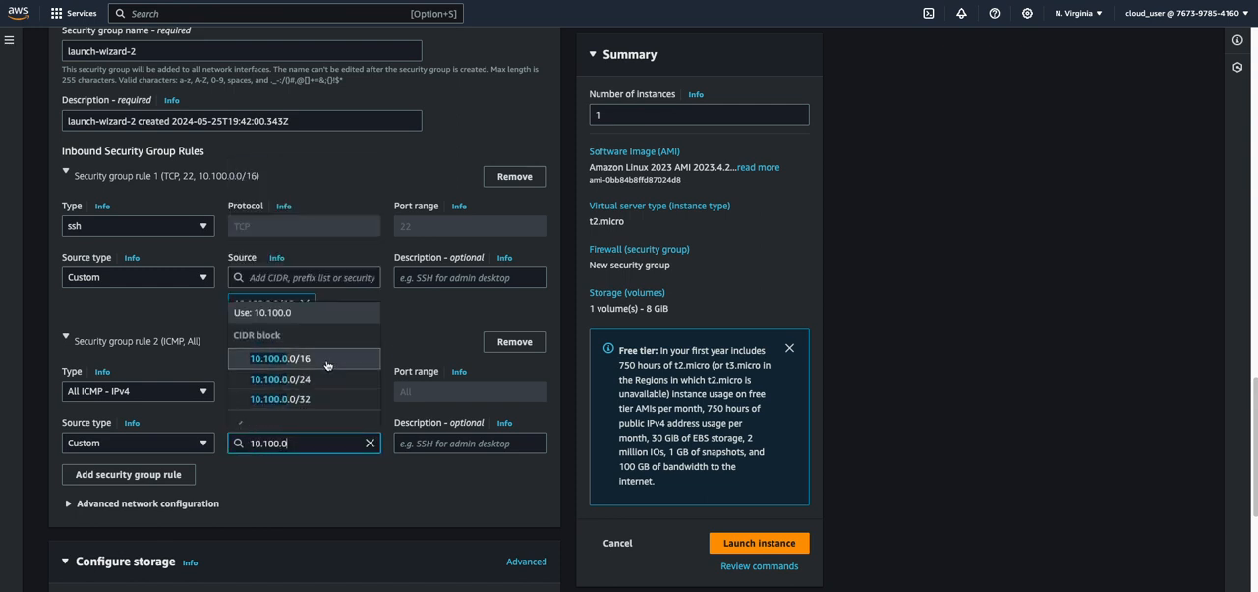
click(295, 359)
Launch the EC2-PRIVATE-VPC-ONE instance with the configured settings
scroll(233, 512, down, 1)
scroll(233, 513, down, 2)
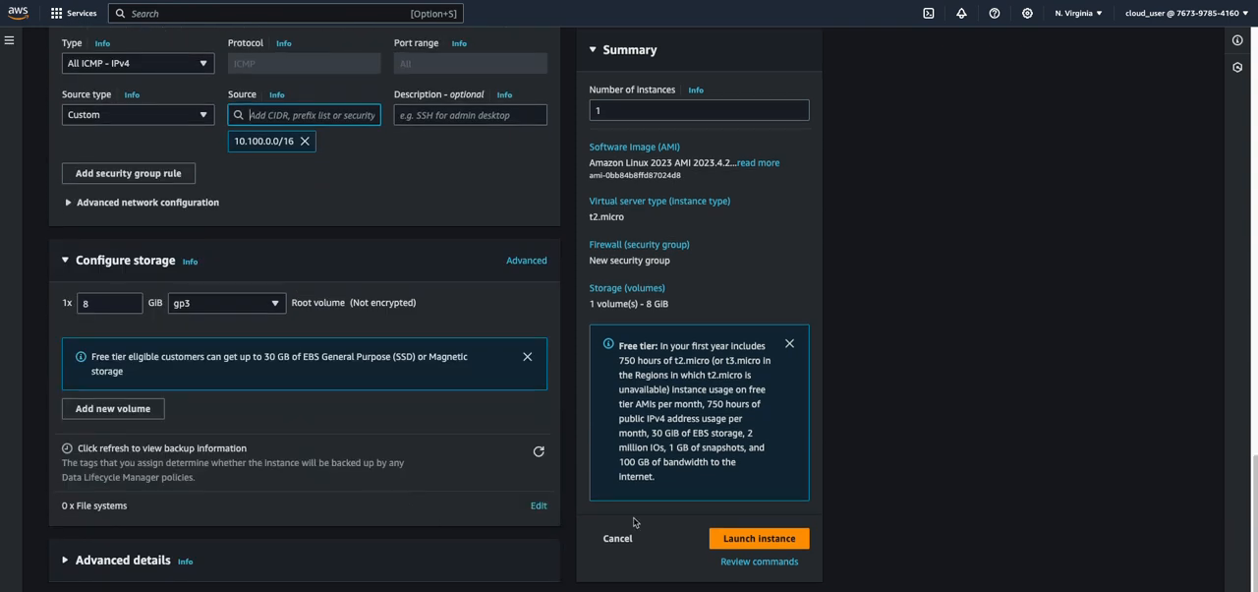
click(758, 542)
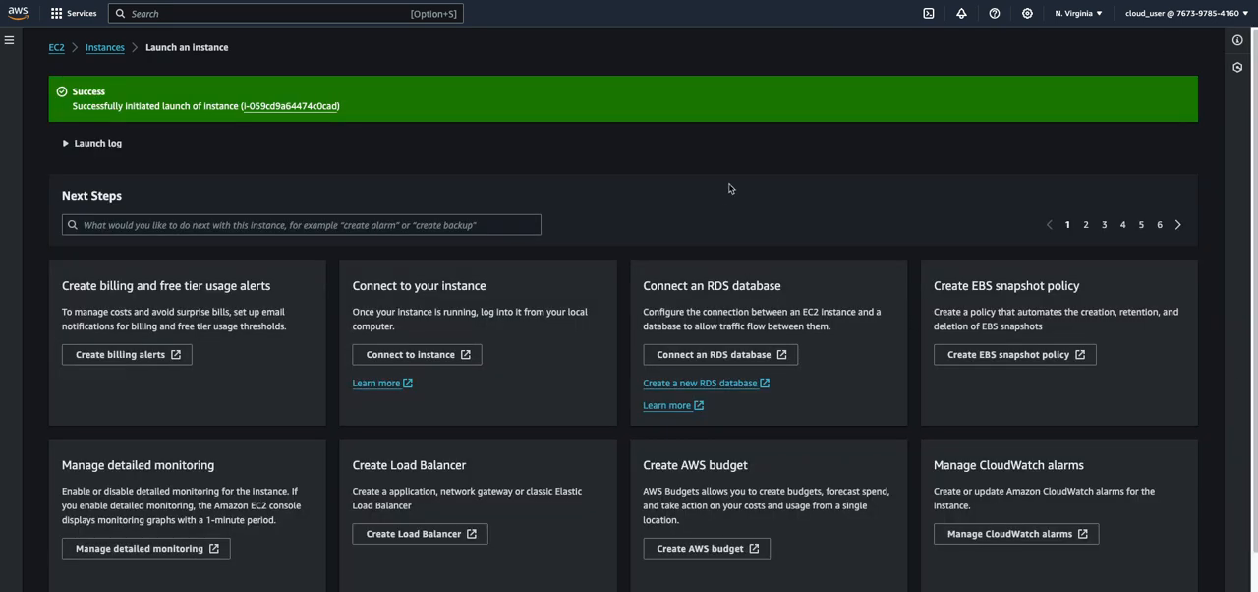
Return to the instance list and open the details of the EC2-PRIVATE-VPC-ONE instance
click(103, 46)
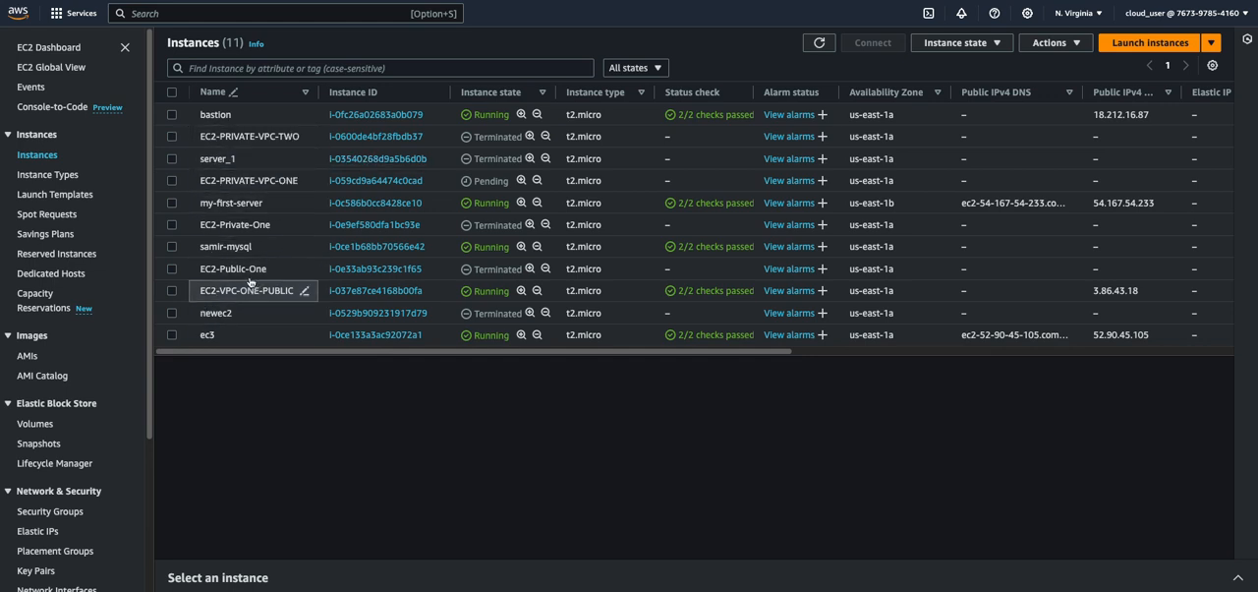
click(194, 181)
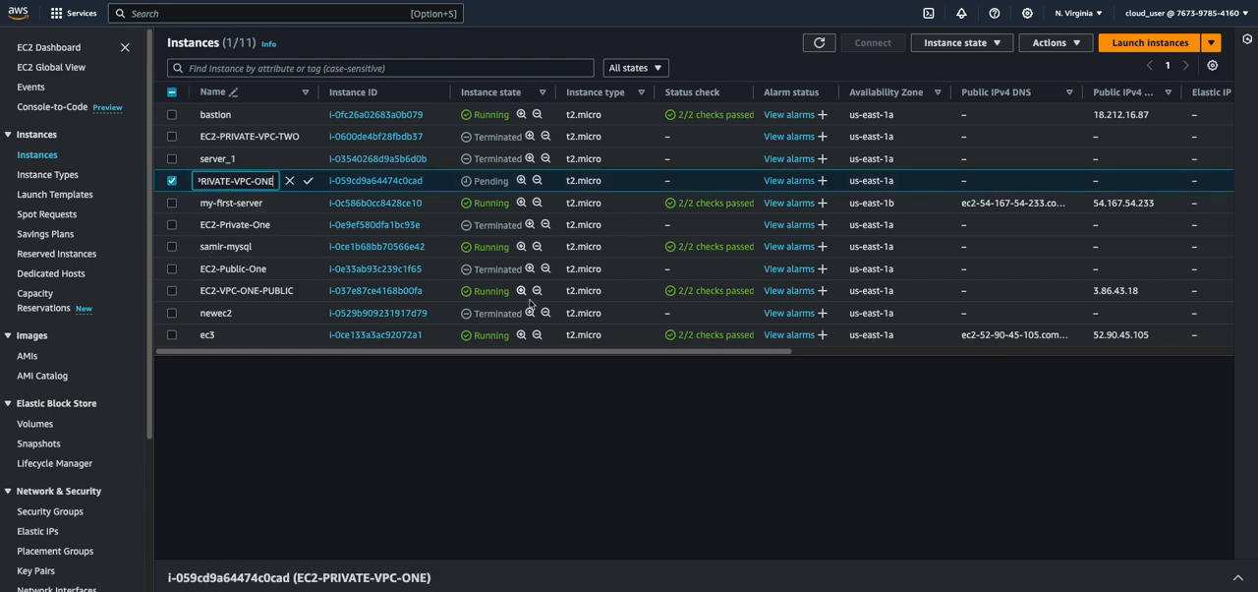
click(172, 183)
click(172, 184)
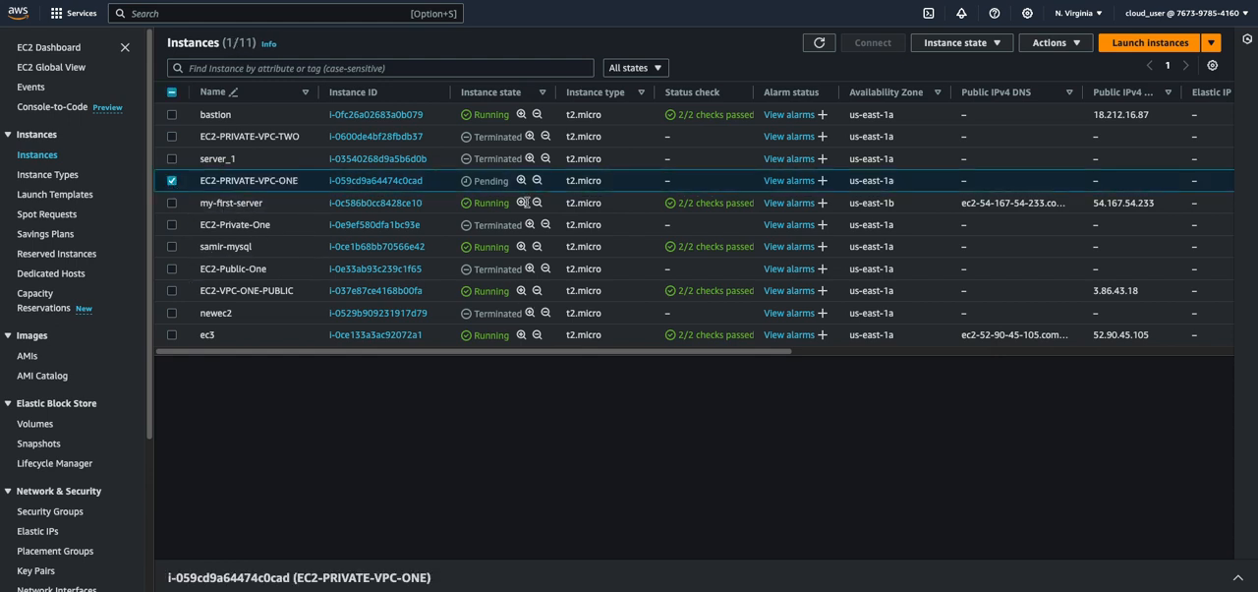
click(393, 182)
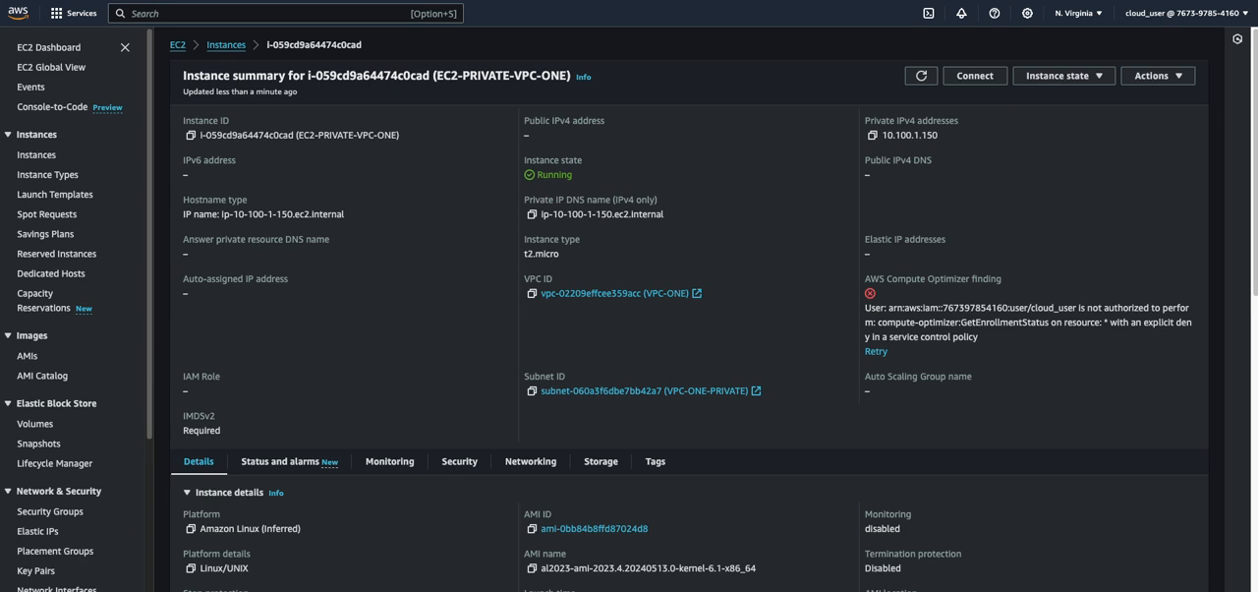
Switch to the terminal, exit the SSH session on the public instance and print the contents of key.pem with cat
key(super+Tab)
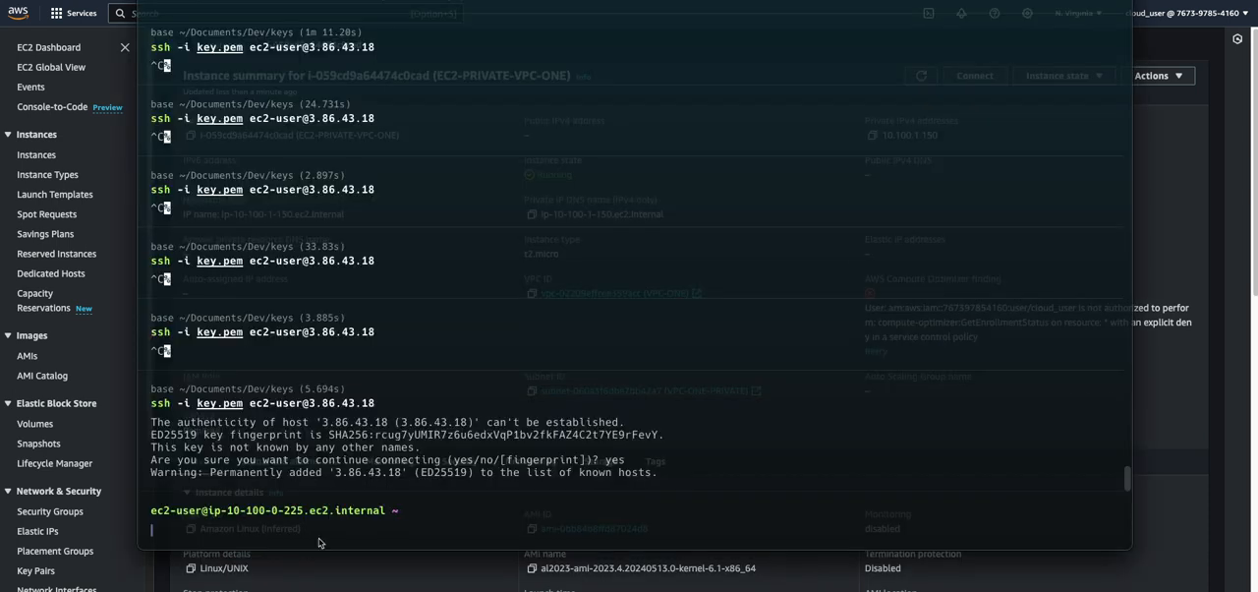
text(exit)
key(Return)
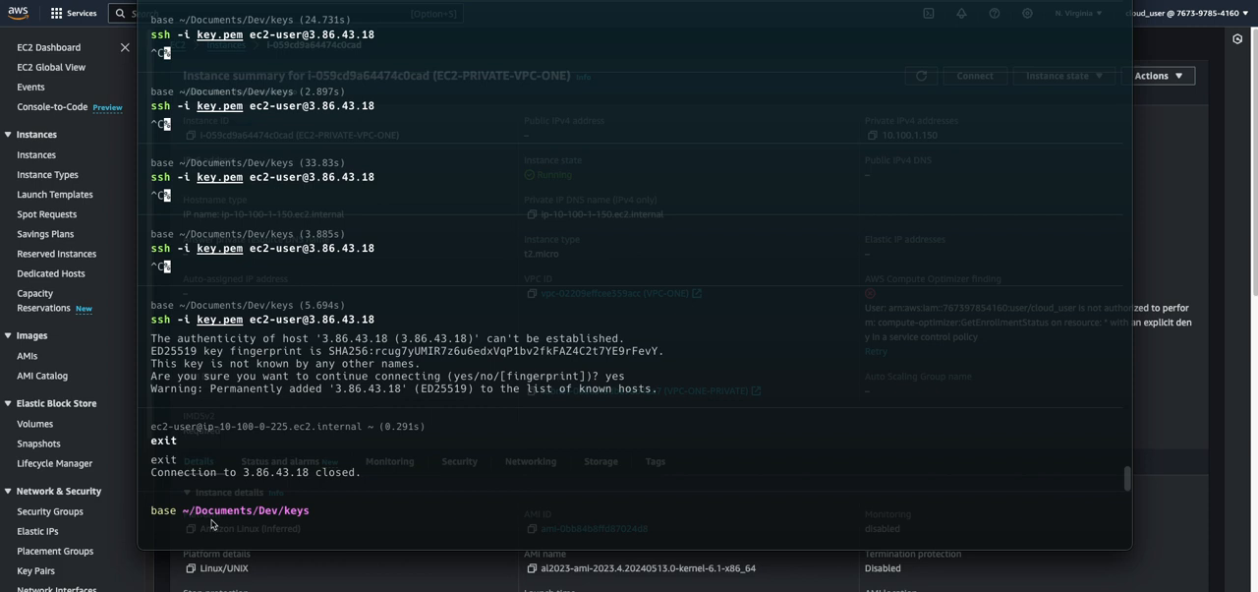
text(cat)
key(Tab)
key(Return)
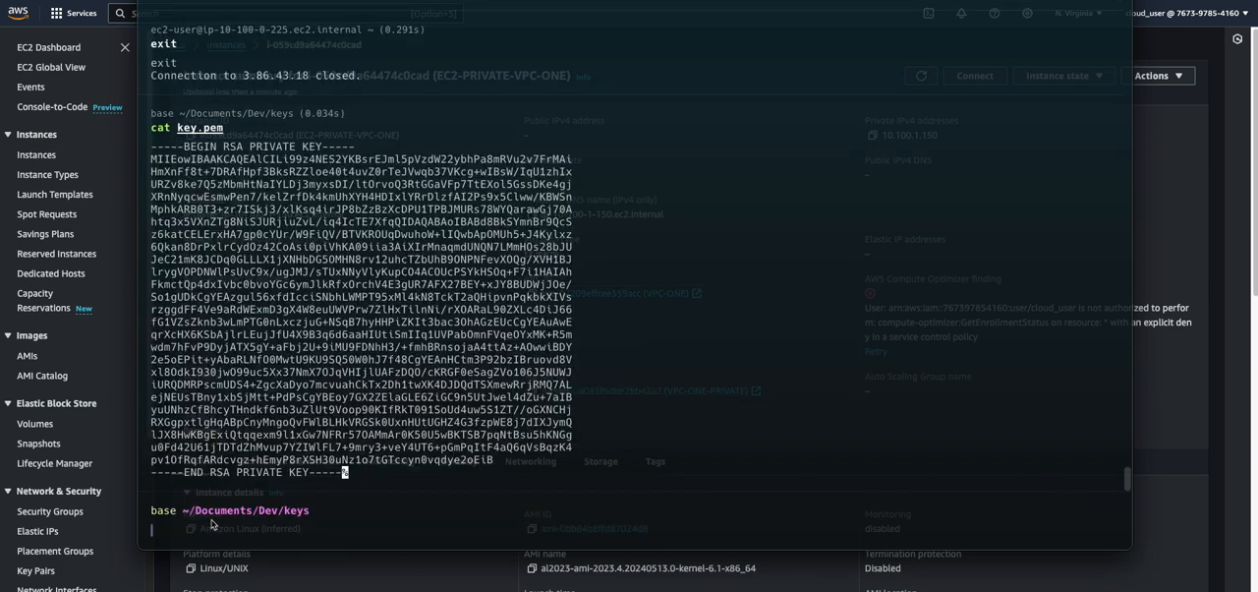
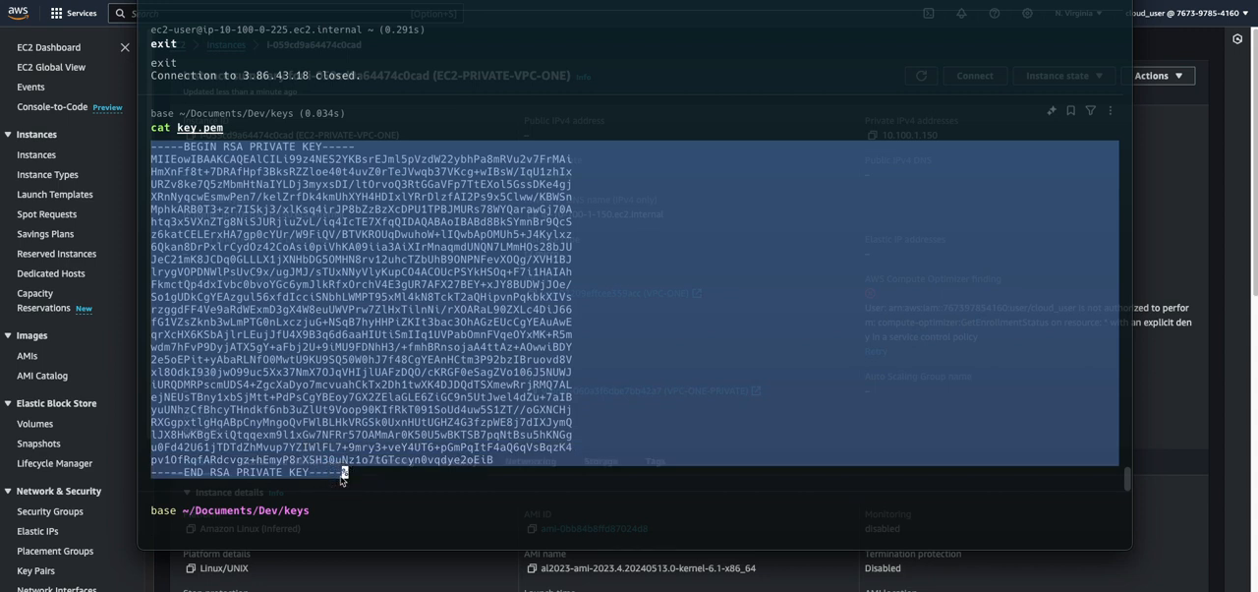
click(235, 531)
text(ssh -i key.pem ec2-user@3.86.43.18)
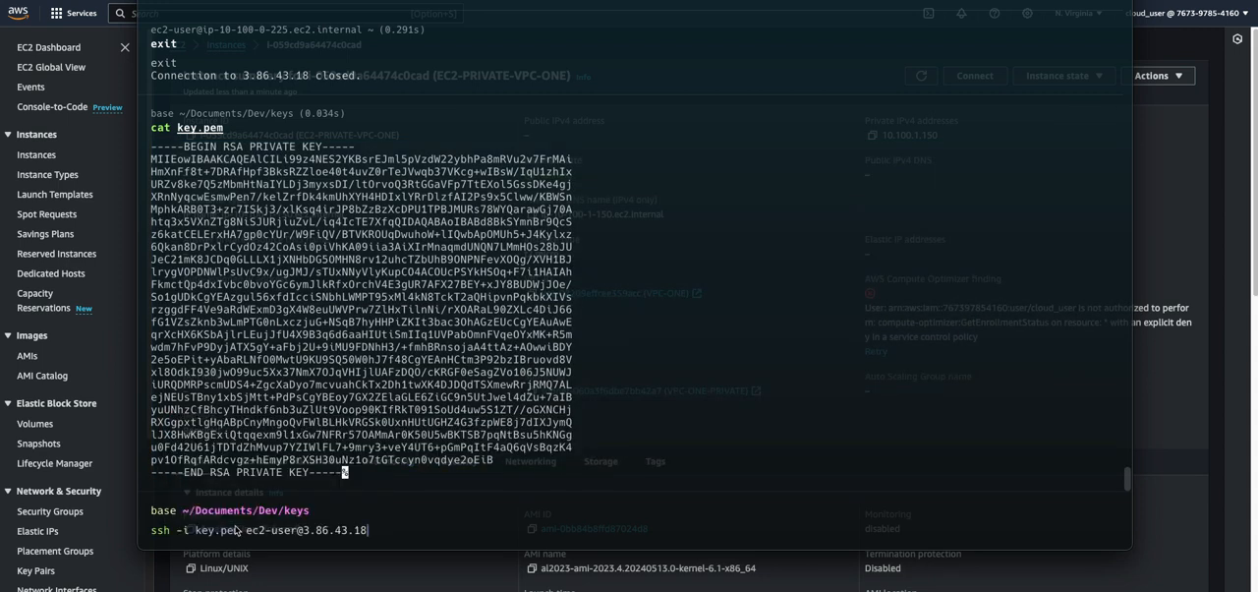
key(Return)
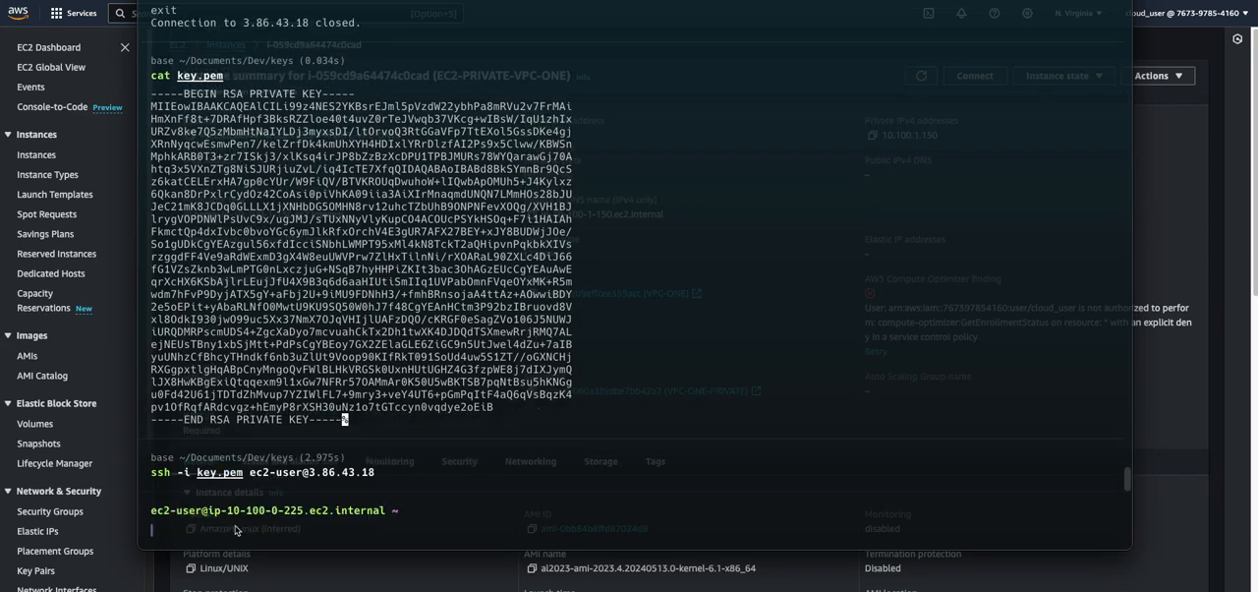
Open a new file named key.pem in vi on the public instance
text(vi )
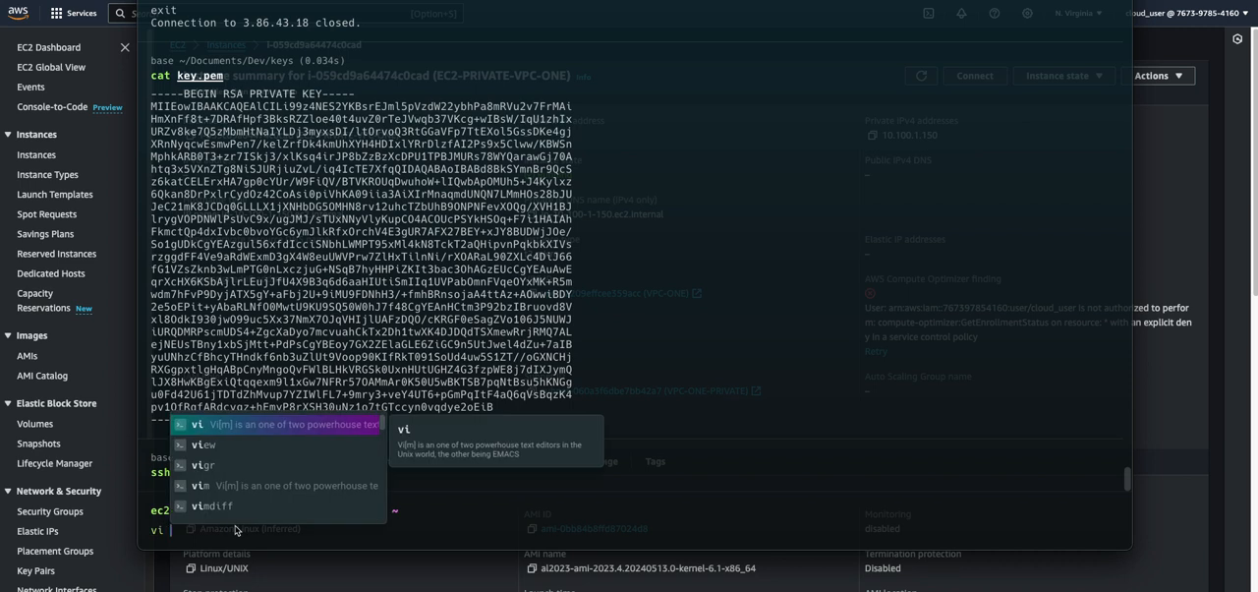
text(key.pem)
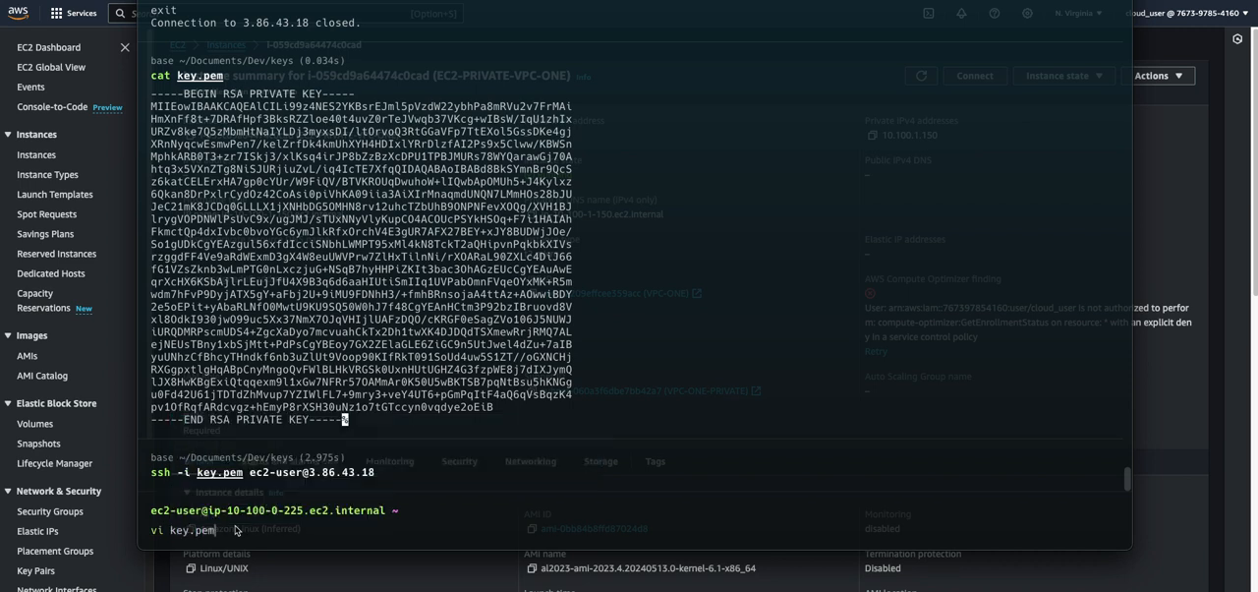
key(Return)
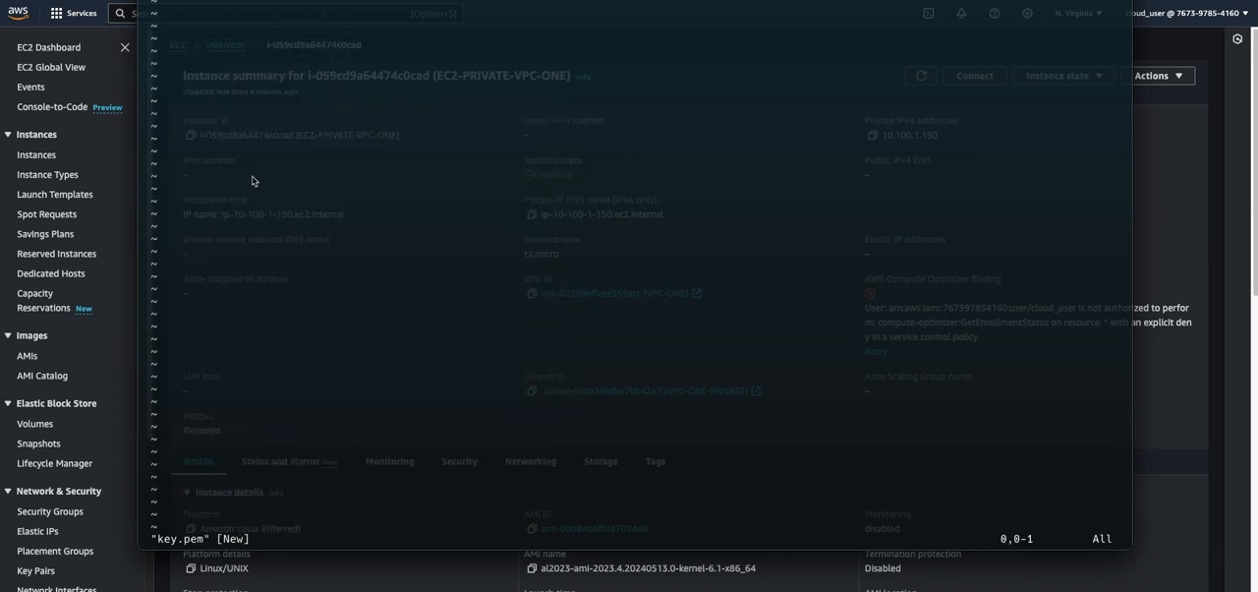
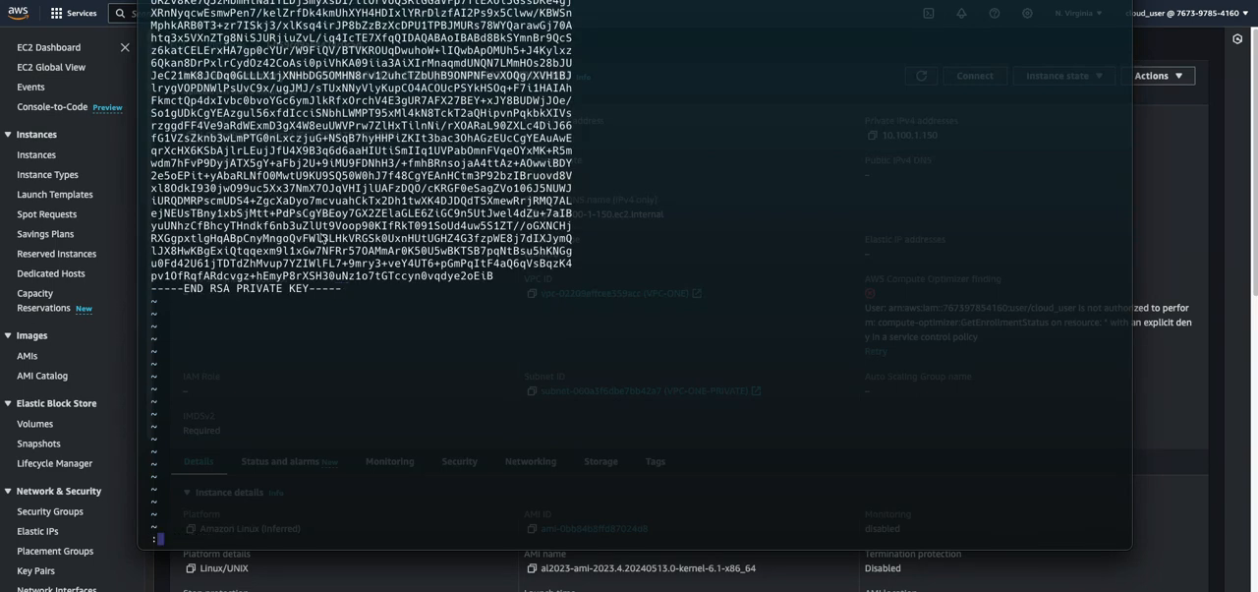
Save key.pem, leave vi, and list all home directory files with their permissions using ls -la
key(Return)
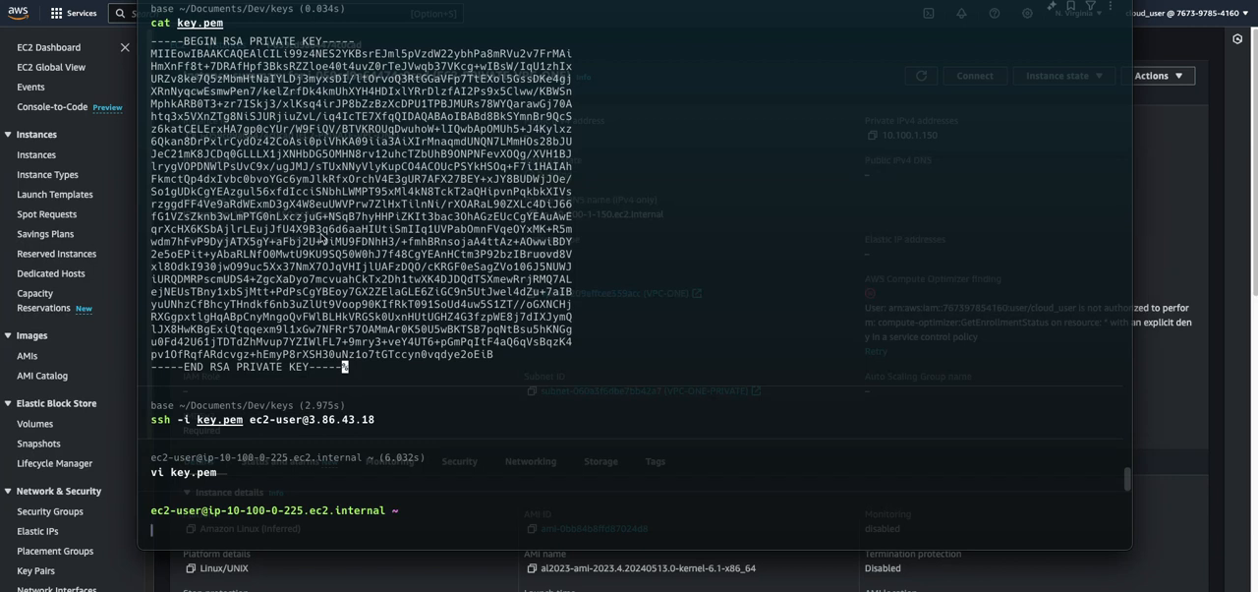
text(ls -la)
key(Return)
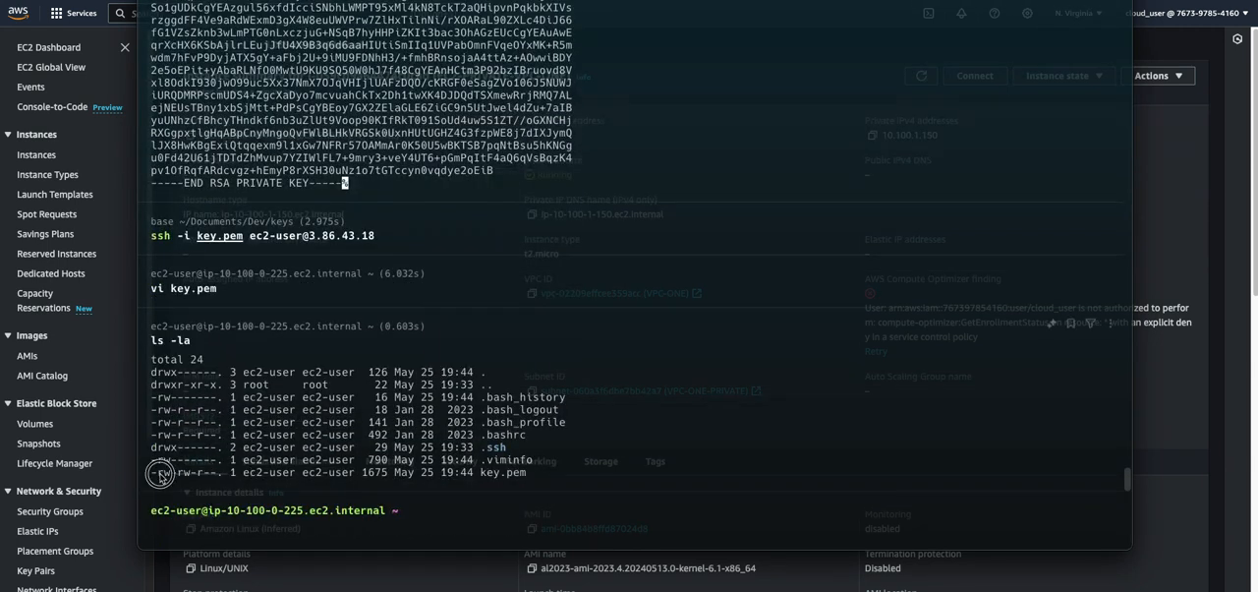
drag(164, 476, 206, 476)
click(232, 534)
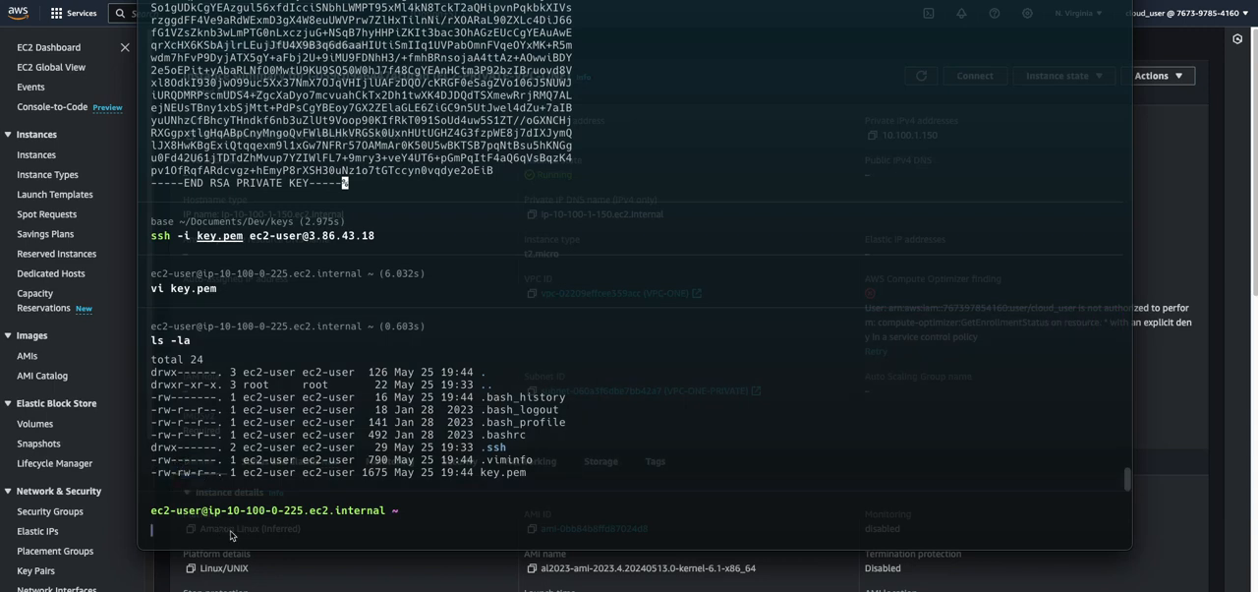
Remove group and other read/write permissions from key.pem with chmod go-rw, and check its permissions with ls -la
text(chmod )
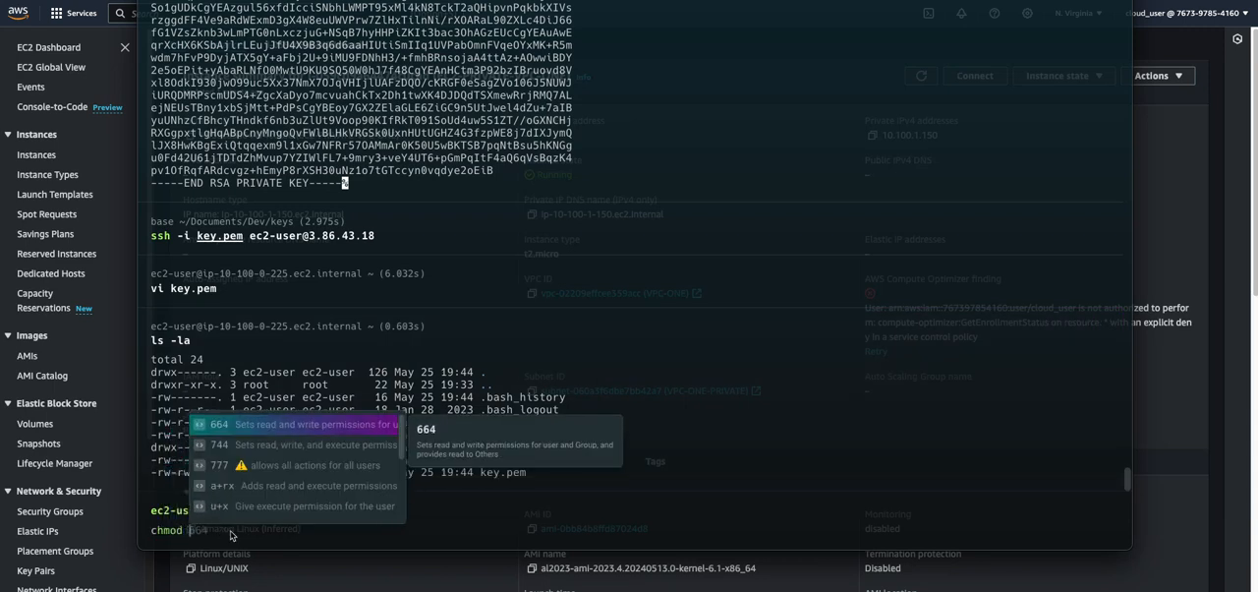
text(go)
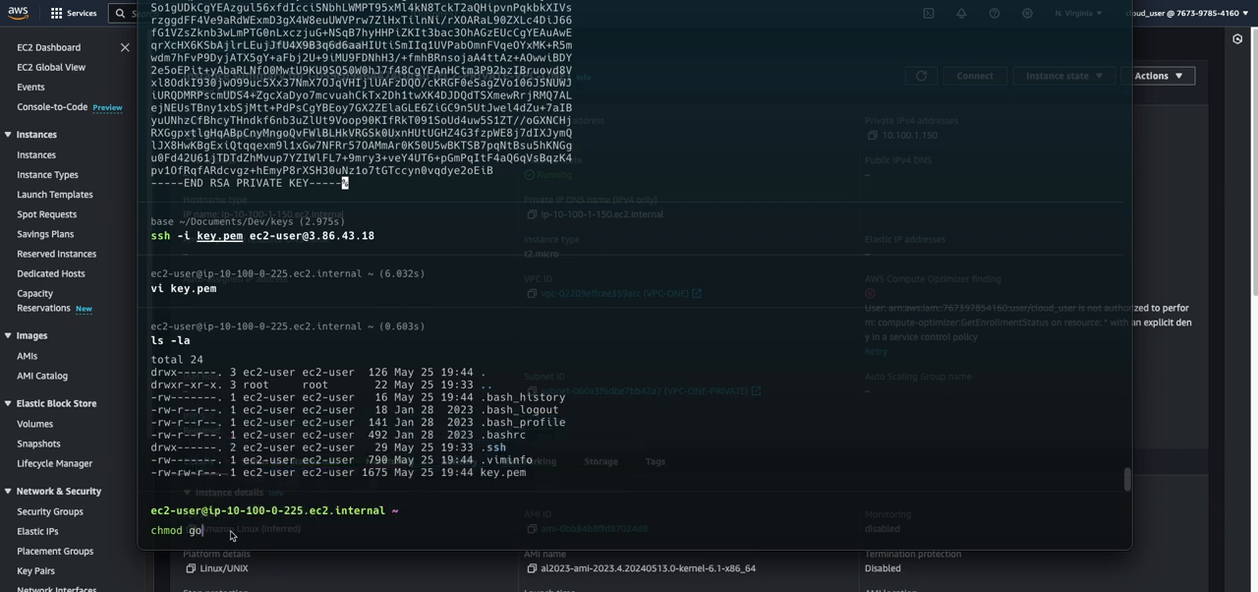
text(-rw ke)
key(Tab)
key(Return)
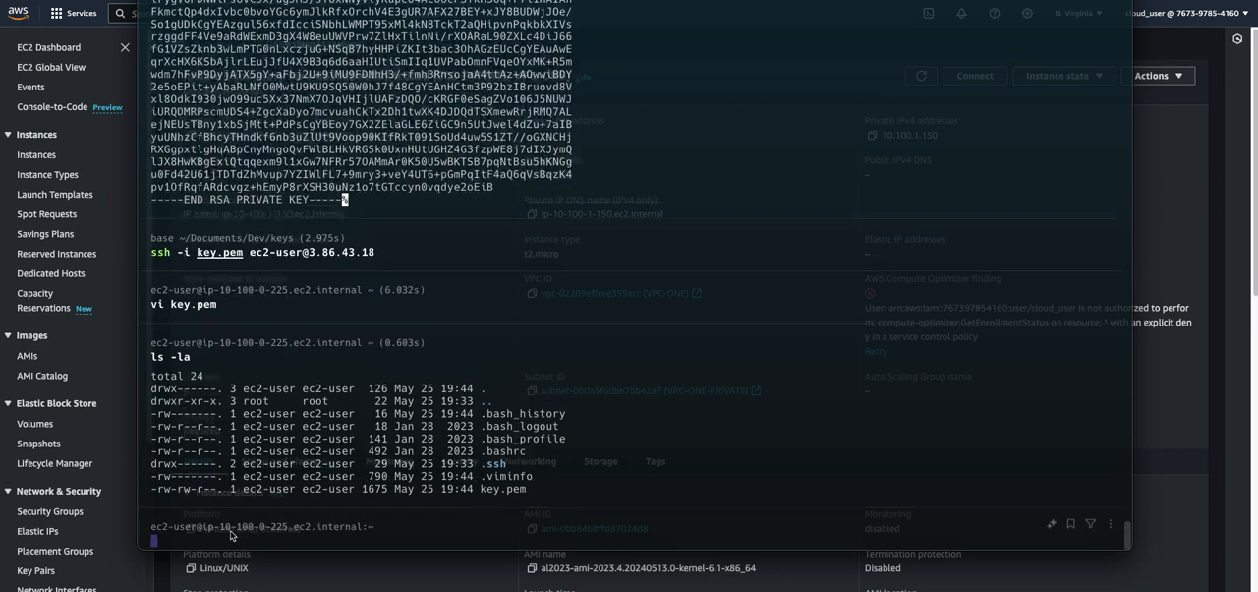
key(Up)
key(Up)
key(Return)
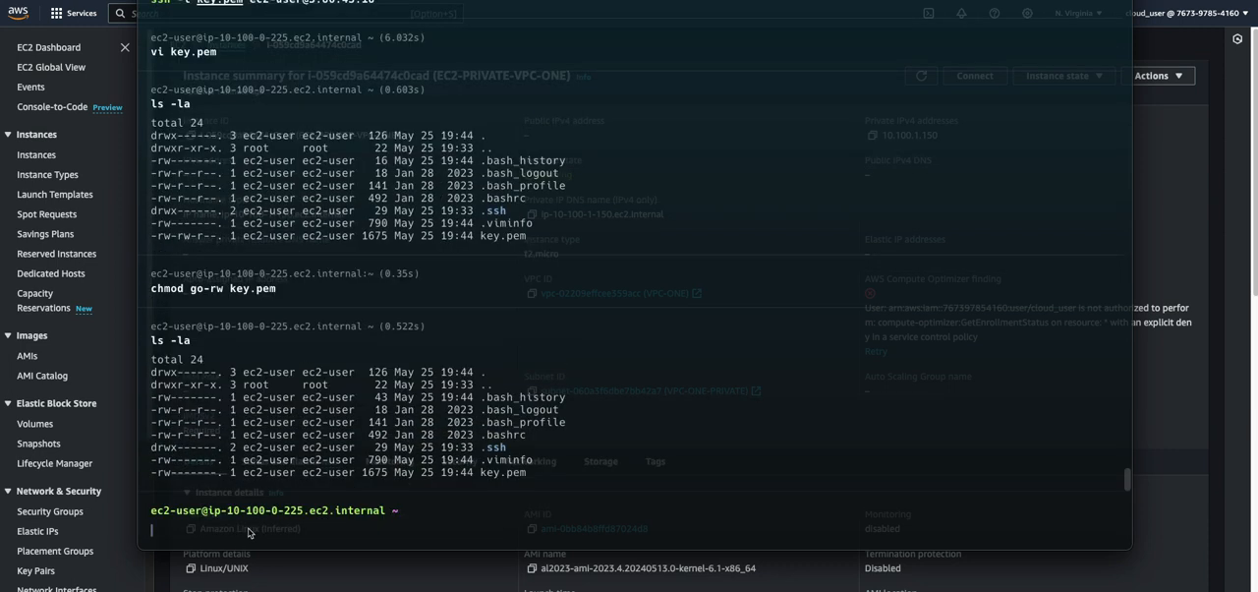
drag(157, 472, 210, 472)
drag(172, 236, 204, 237)
click(194, 526)
click(168, 476)
click(208, 529)
Remove the owner's write permission from key.pem with chmod u-w, and list the files again with ls -la
key(Up)
key(Up)
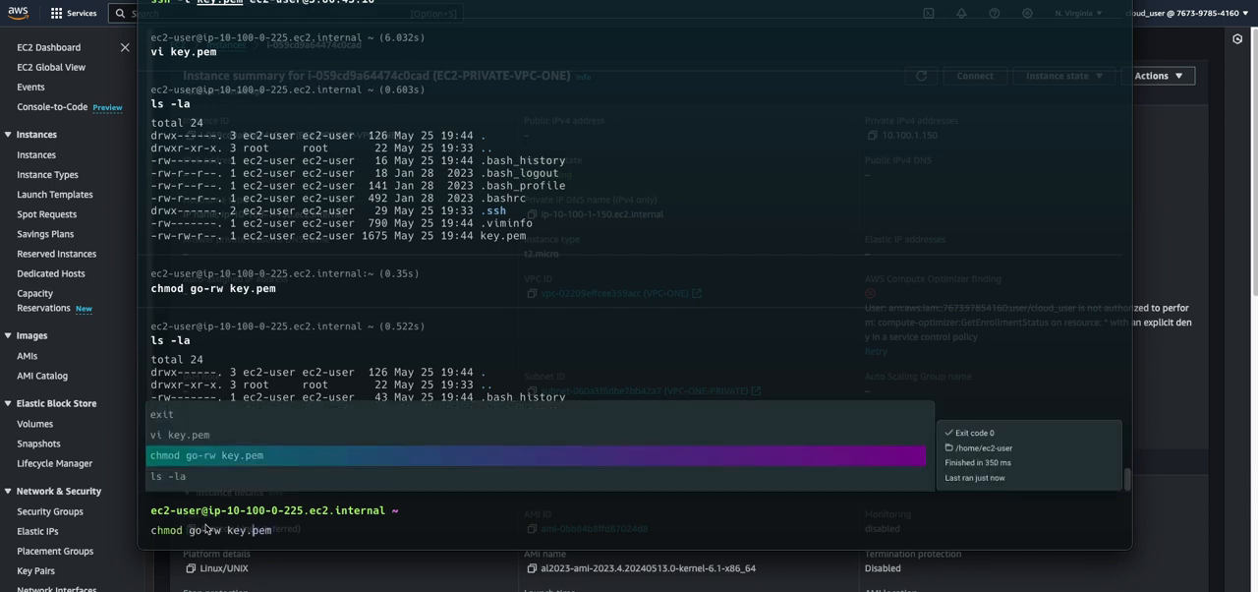
key(Left)
key(BackSpace)
key(BackSpace)
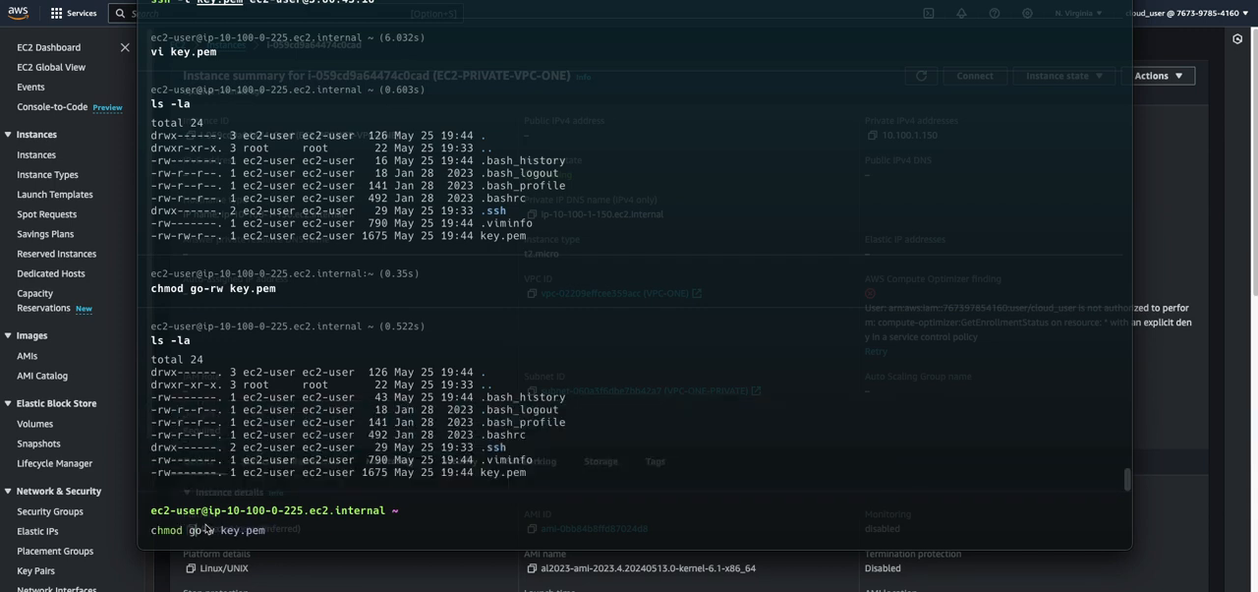
key(Left)
key(BackSpace)
key(BackSpace)
text(u-w)
key(Return)
key(Up)
key(Up)
key(Return)
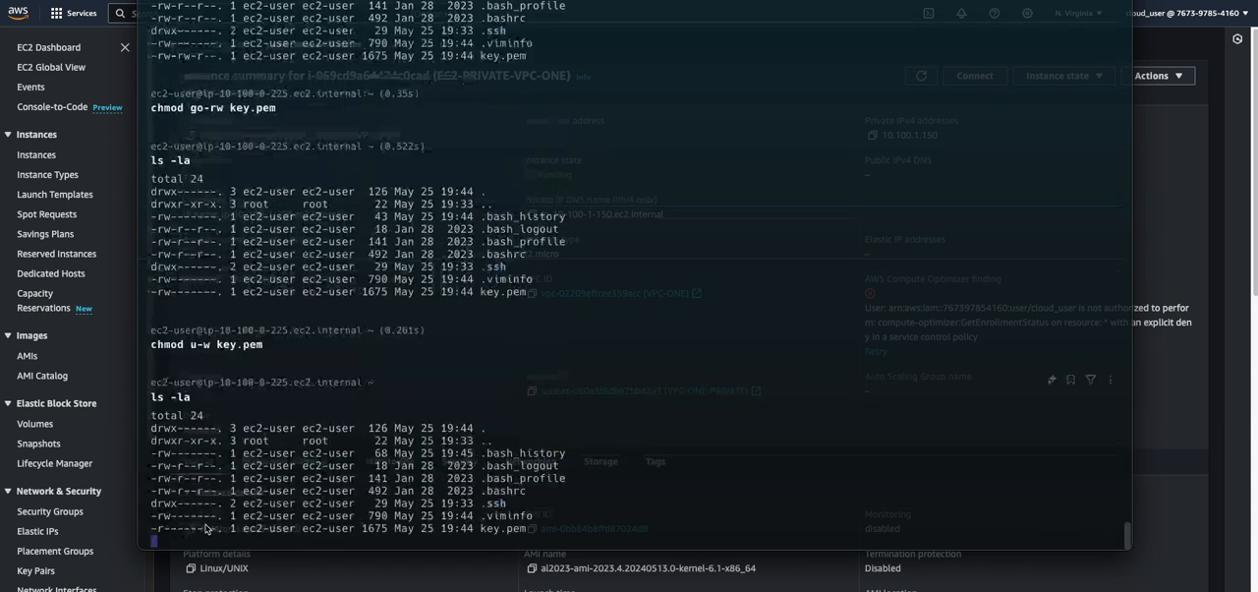
drag(156, 475, 337, 475)
click(454, 475)
click(300, 529)
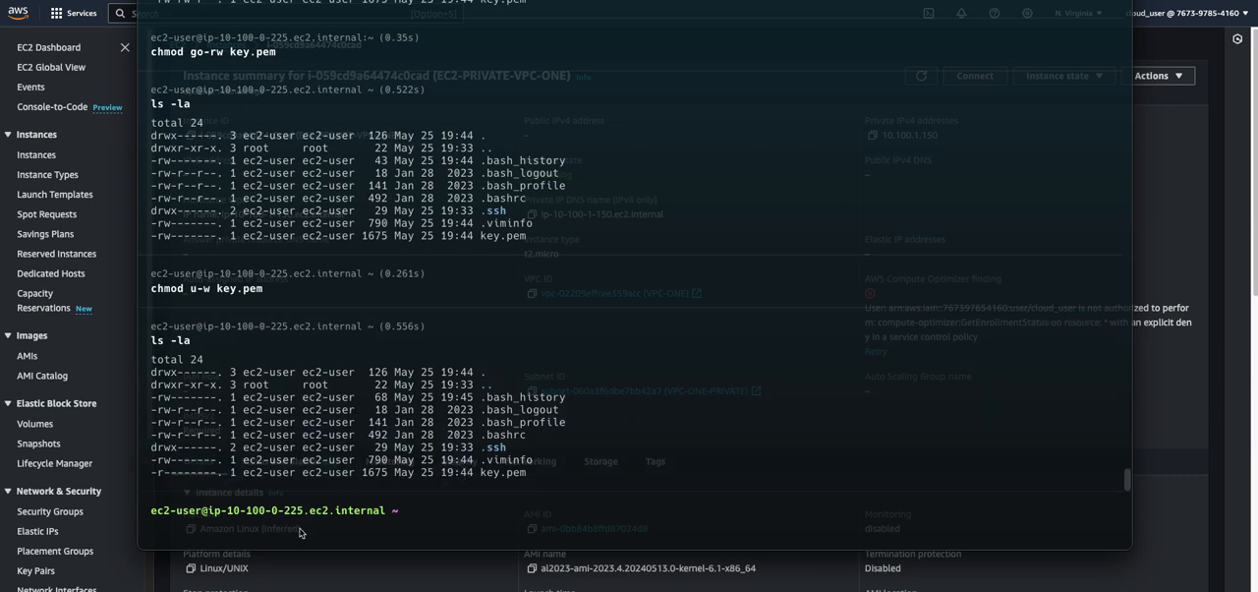
text(ssh -i)
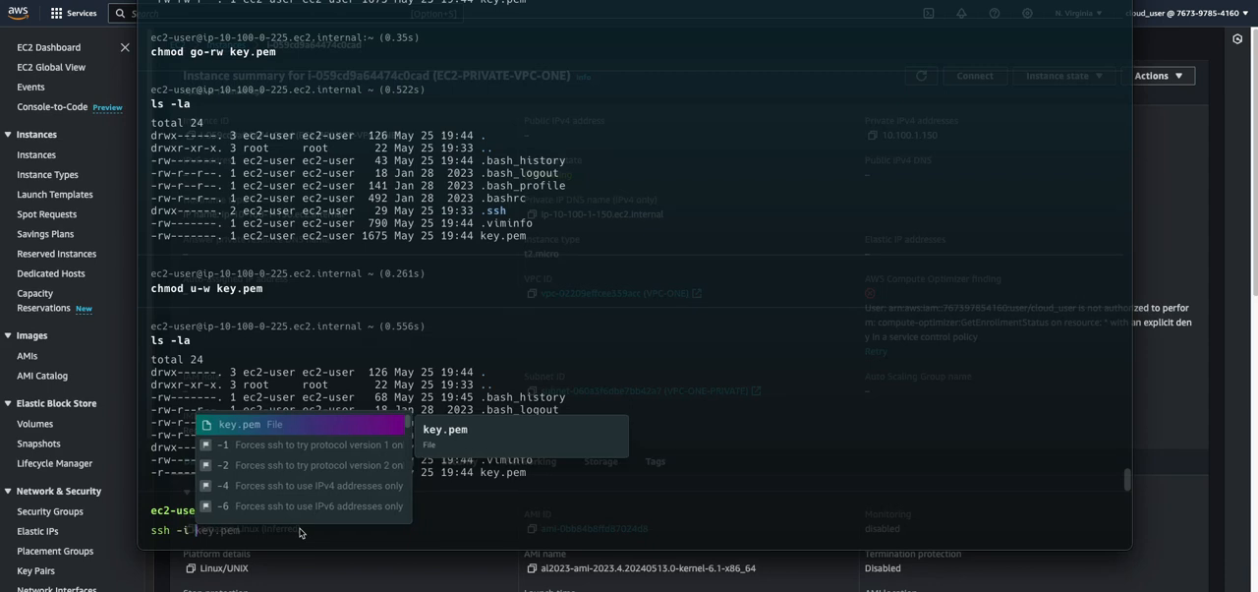
text( key.pem)
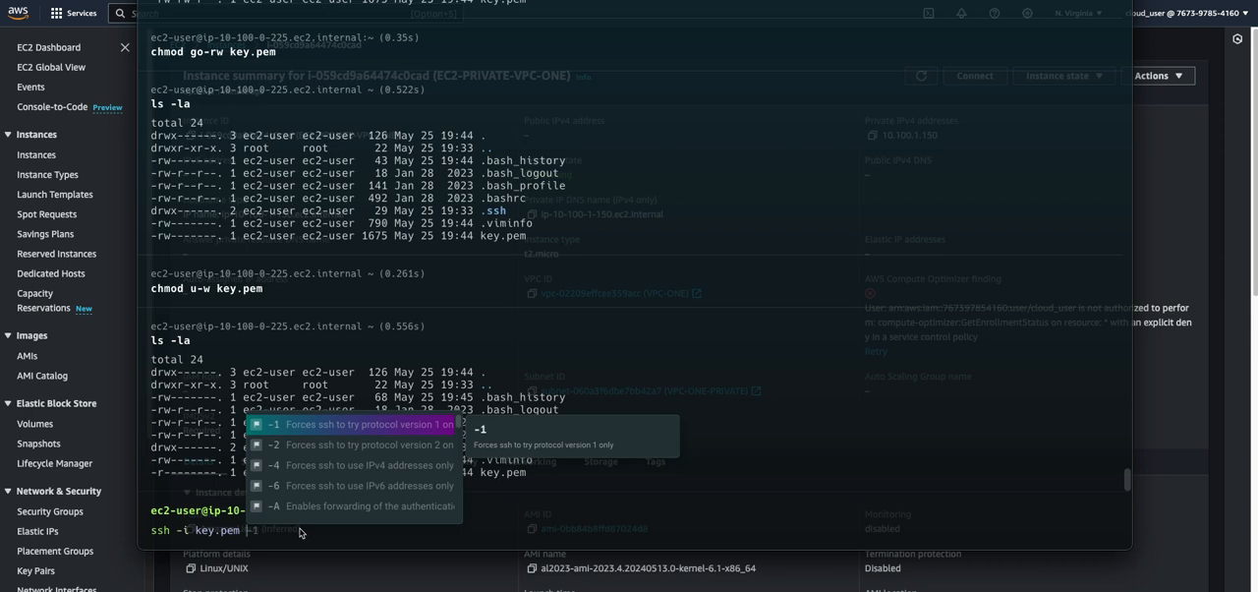
text(ec2-user@)
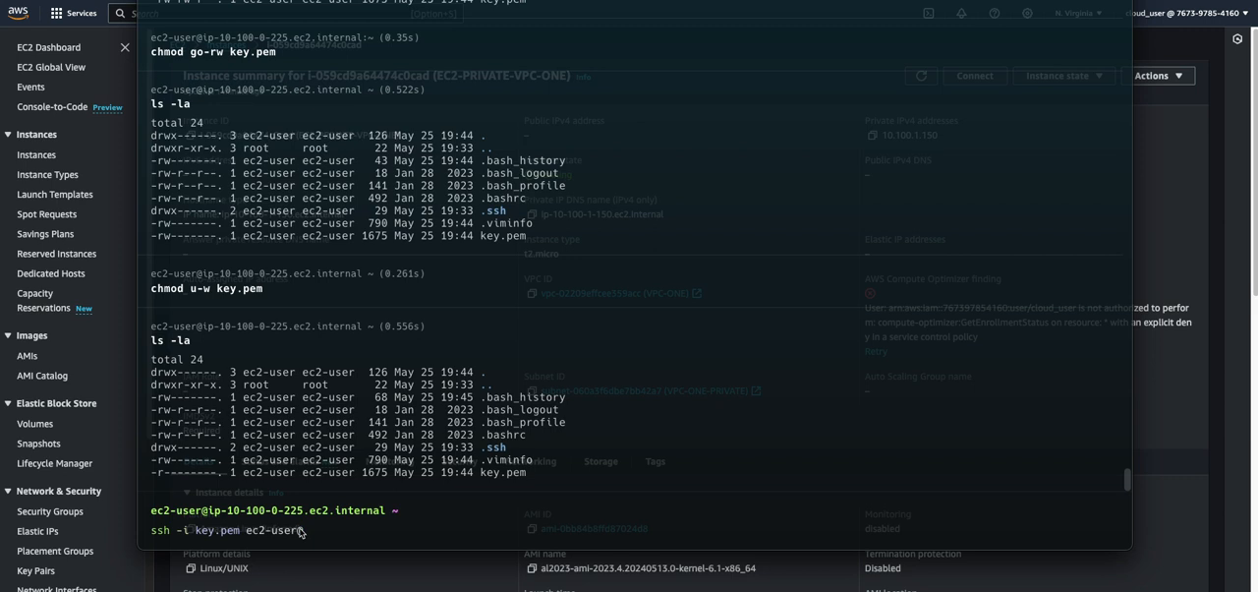
click(1202, 228)
click(871, 140)
key(ctrl+Up)
key(alt+Tab)
key(super+v)
key(Return)
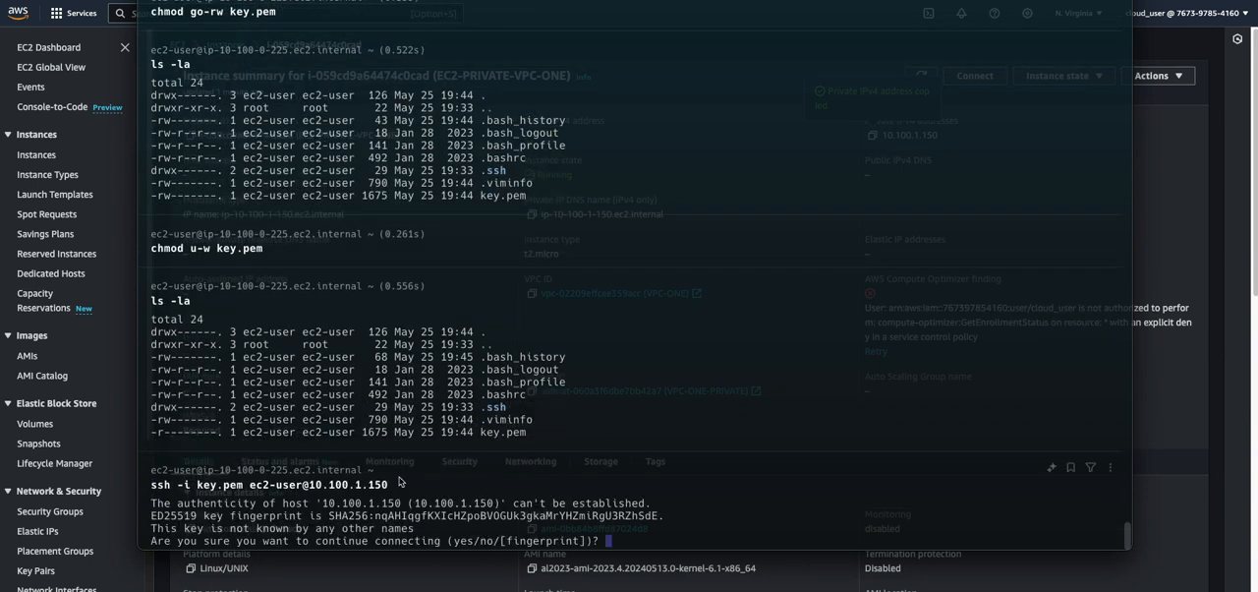
text(yes)
key(Return)
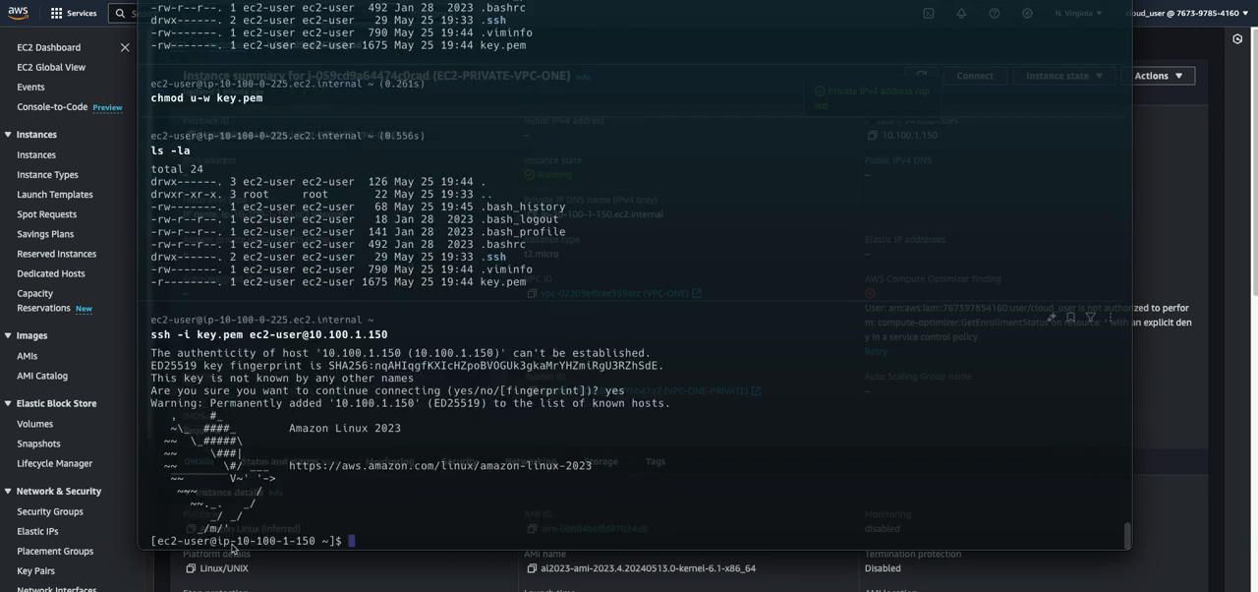
Compare the SSH target address and shell prompt with EC2-PRIVATE-VPC-ONE's private IPv4 address in the AWS console
drag(305, 336, 392, 336)
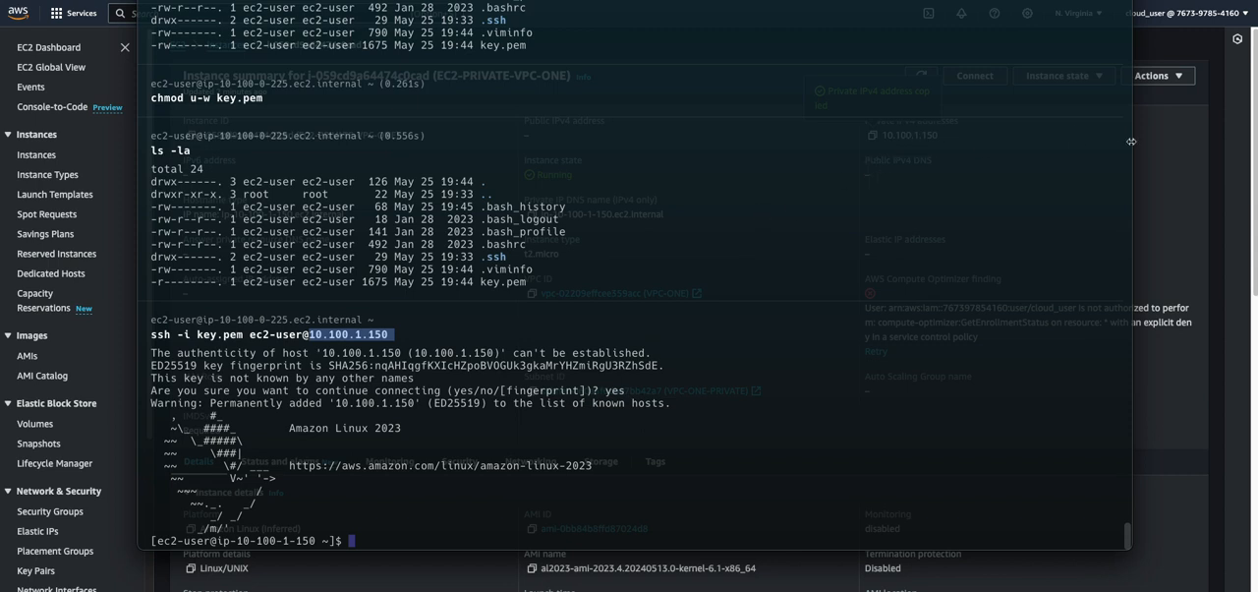
click(1182, 127)
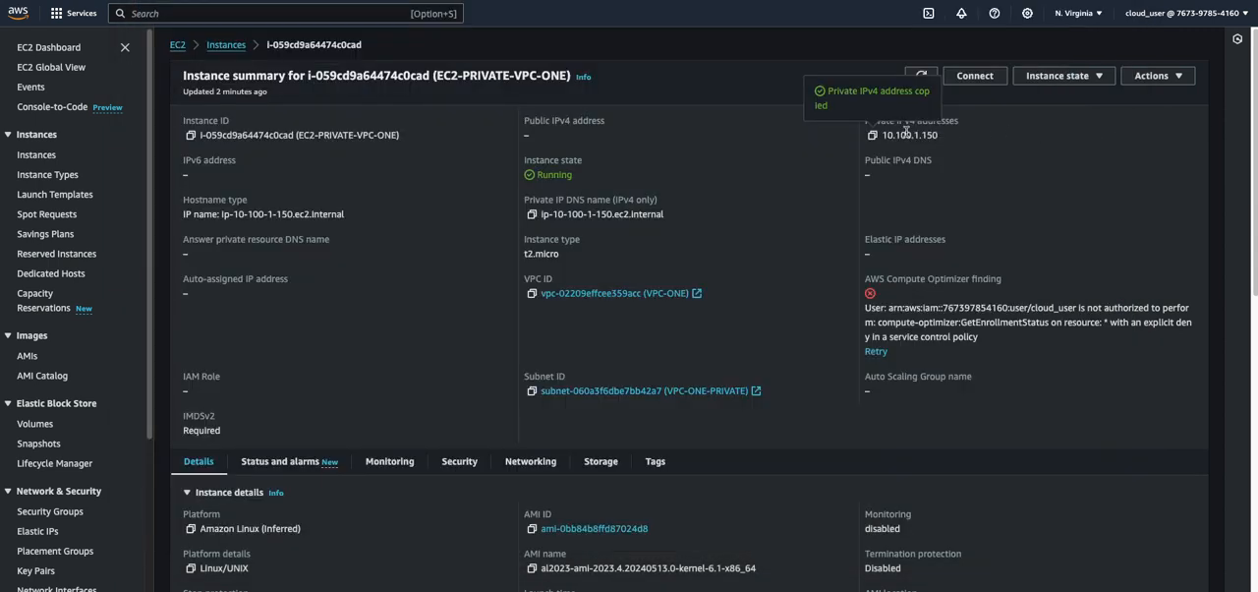
key(alt+Tab)
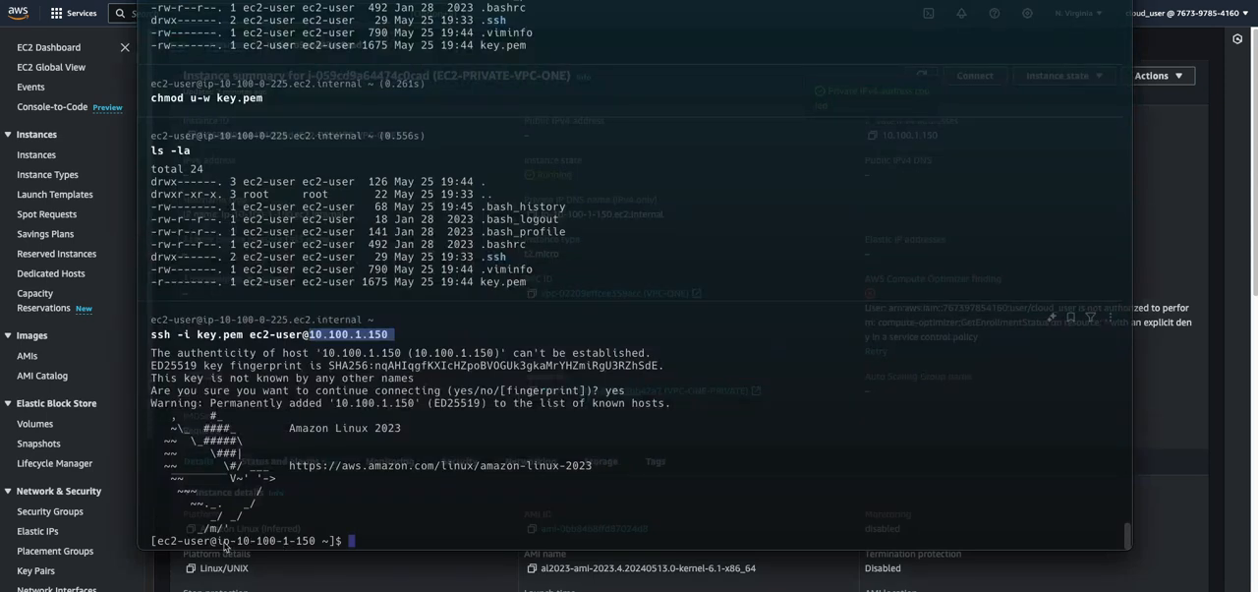
drag(230, 542, 315, 543)
click(362, 543)
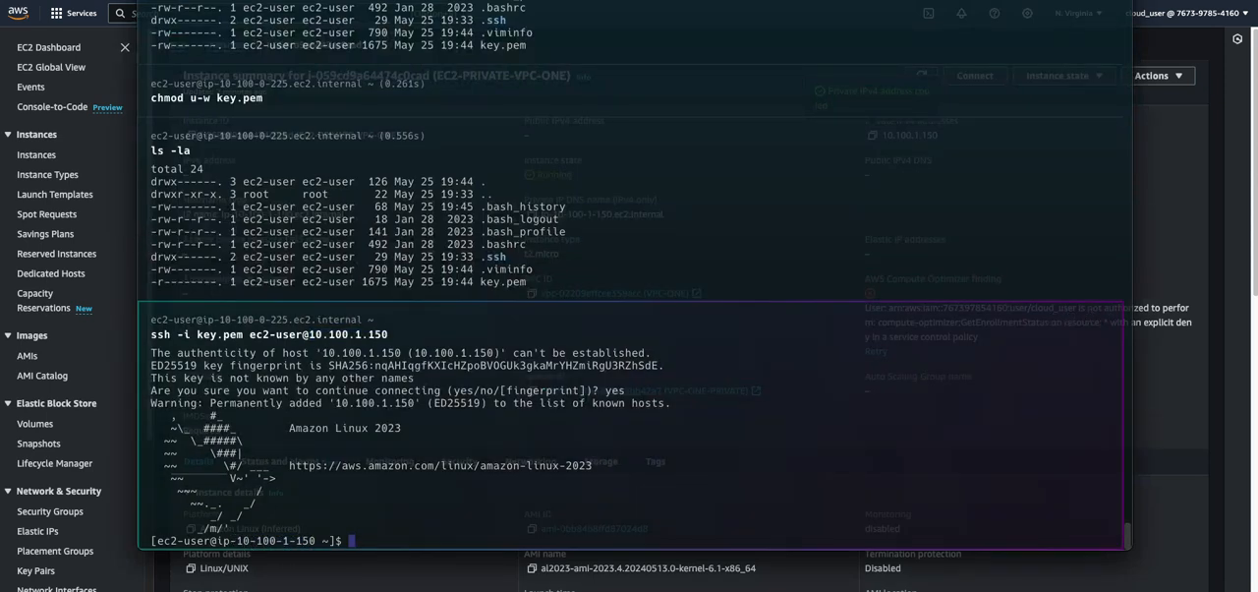
Test internet access from the private instance's terminal by pinging google.com, and stop the ping
key(super+Tab)
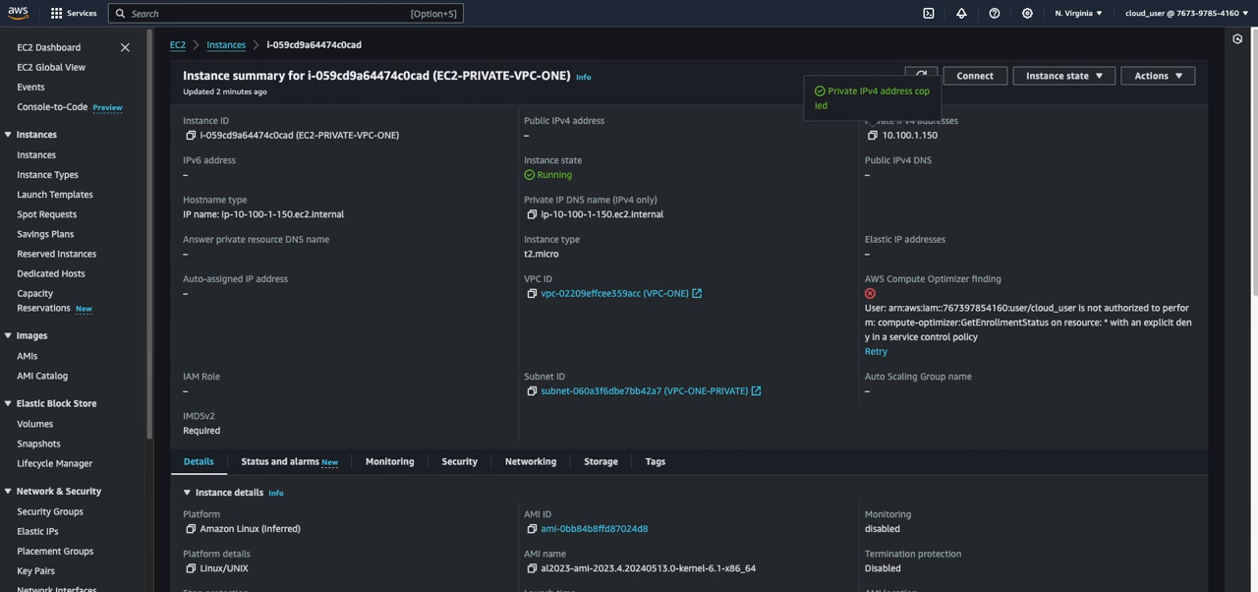
mouse_move(423, 588)
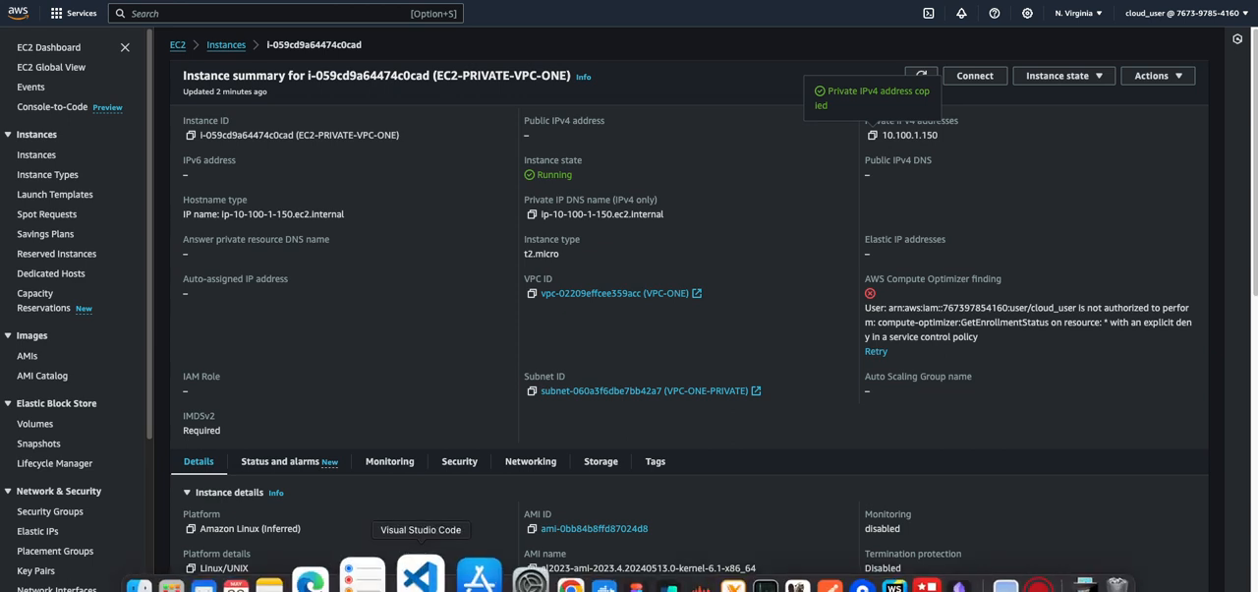
click(627, 571)
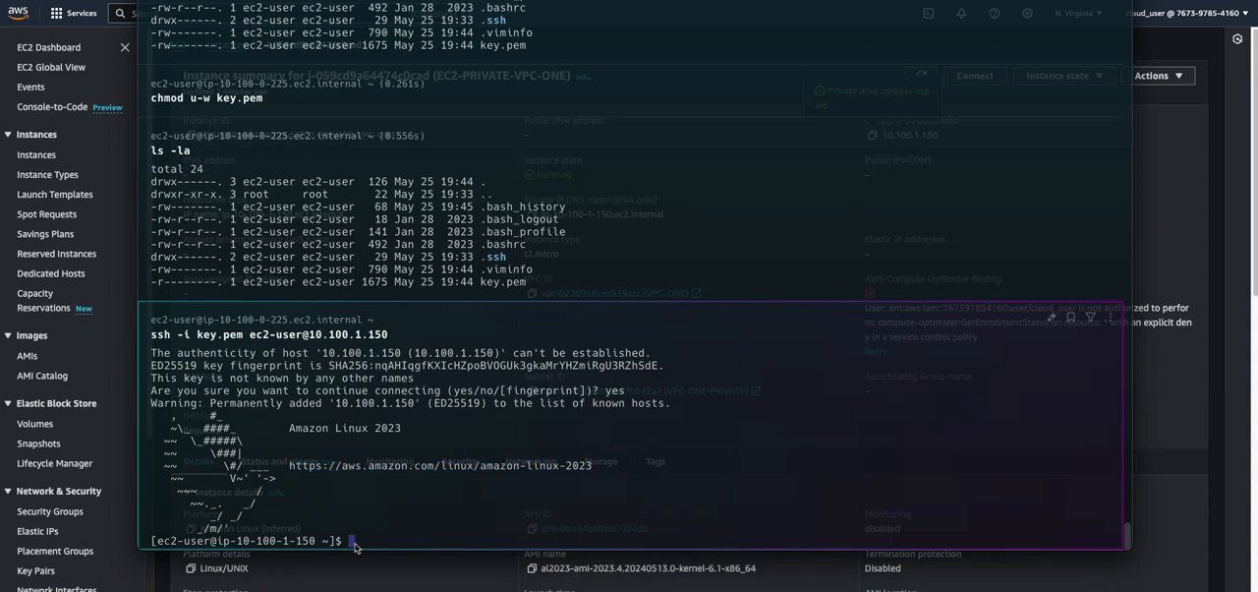
text(ping google.com)
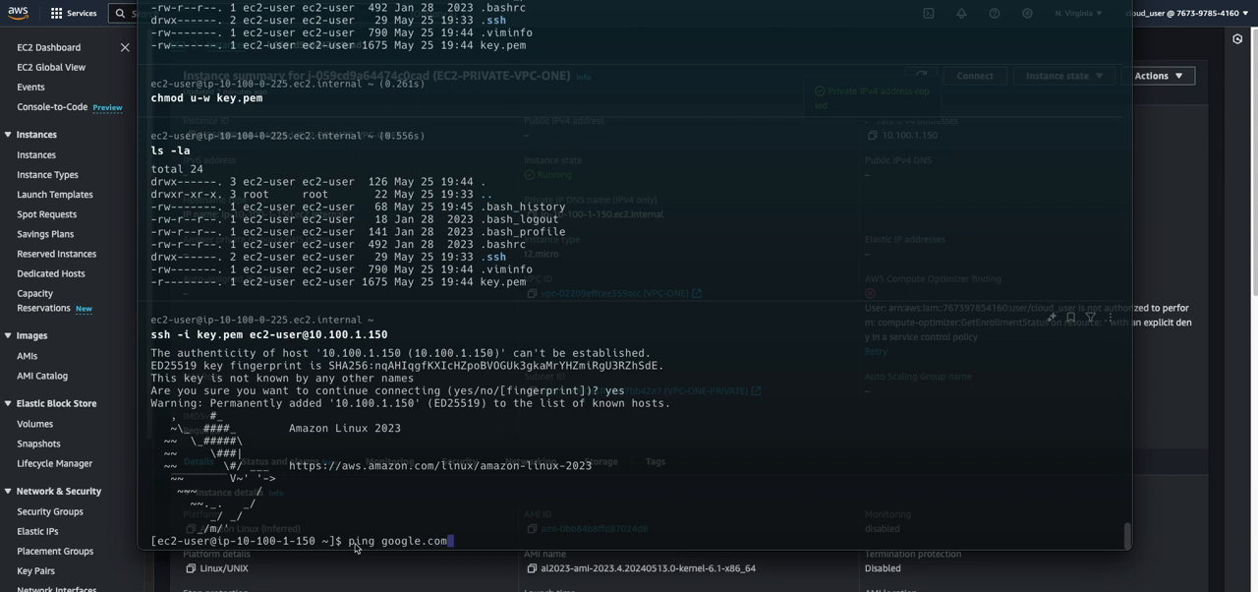
key(Return)
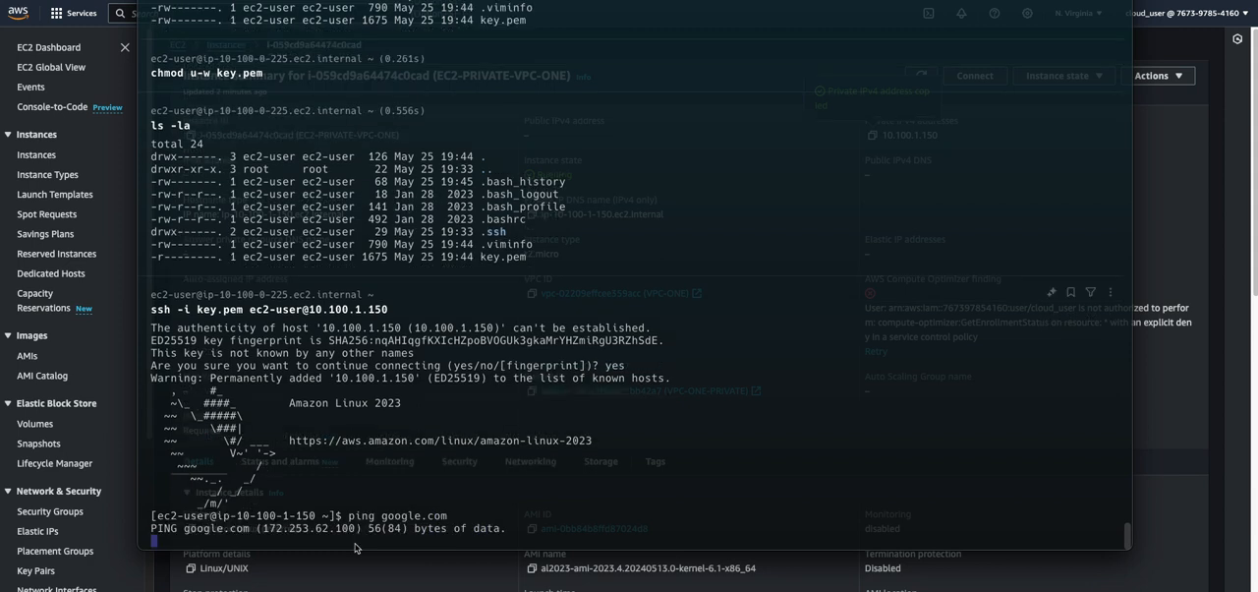
click(179, 528)
drag(179, 529, 474, 526)
click(513, 528)
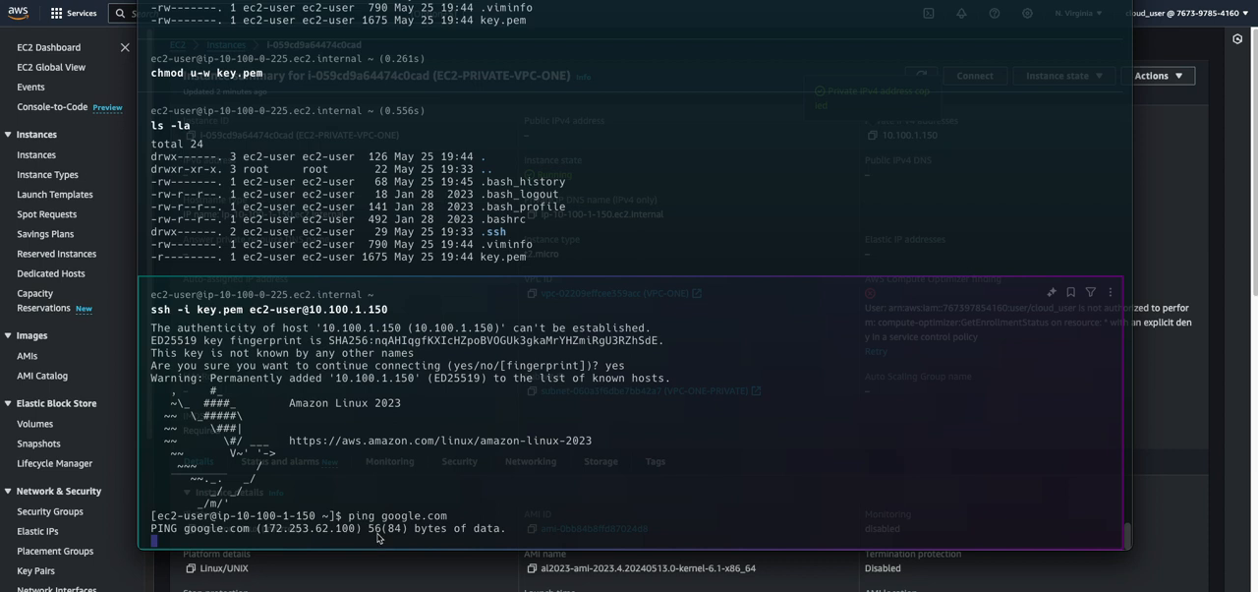
key(ctrl+c)
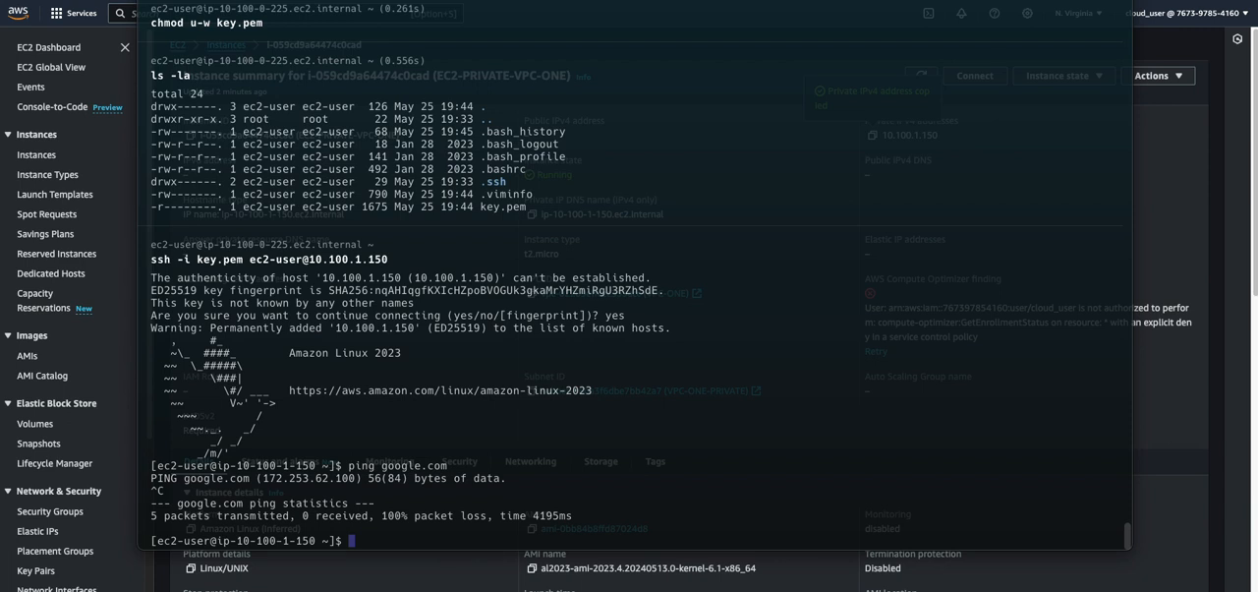
Switch to the AWS VPC console and start a new NAT gateway named VPC-ONE-NAT-GATEWAY
click(1166, 281)
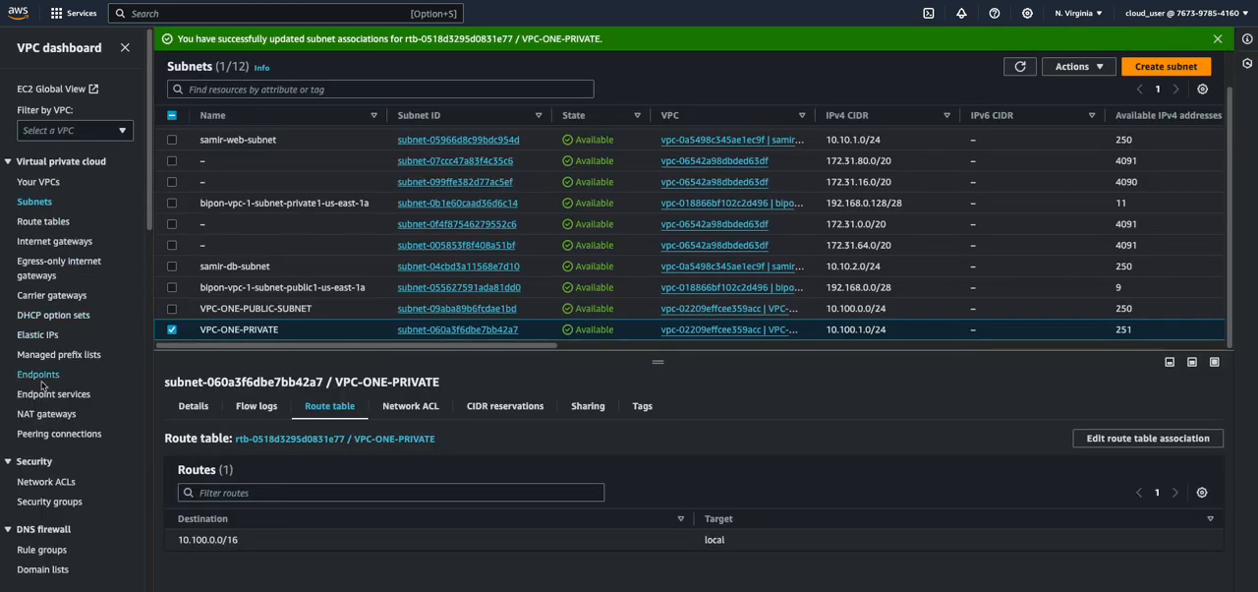
click(43, 416)
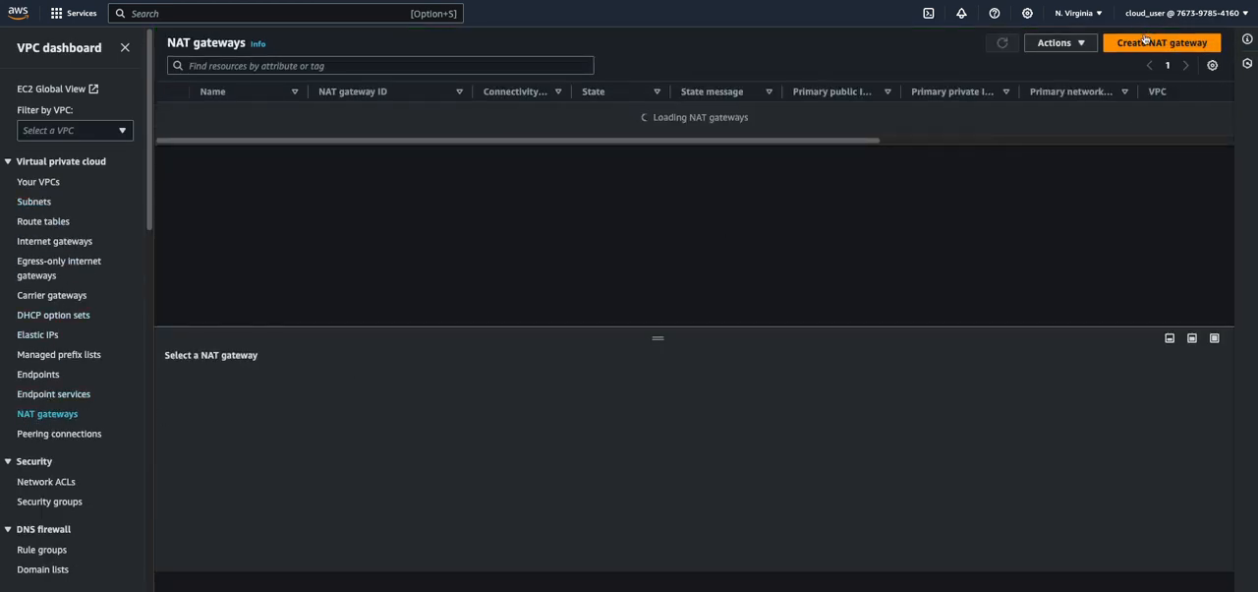
click(1144, 43)
click(130, 202)
text(VPC)
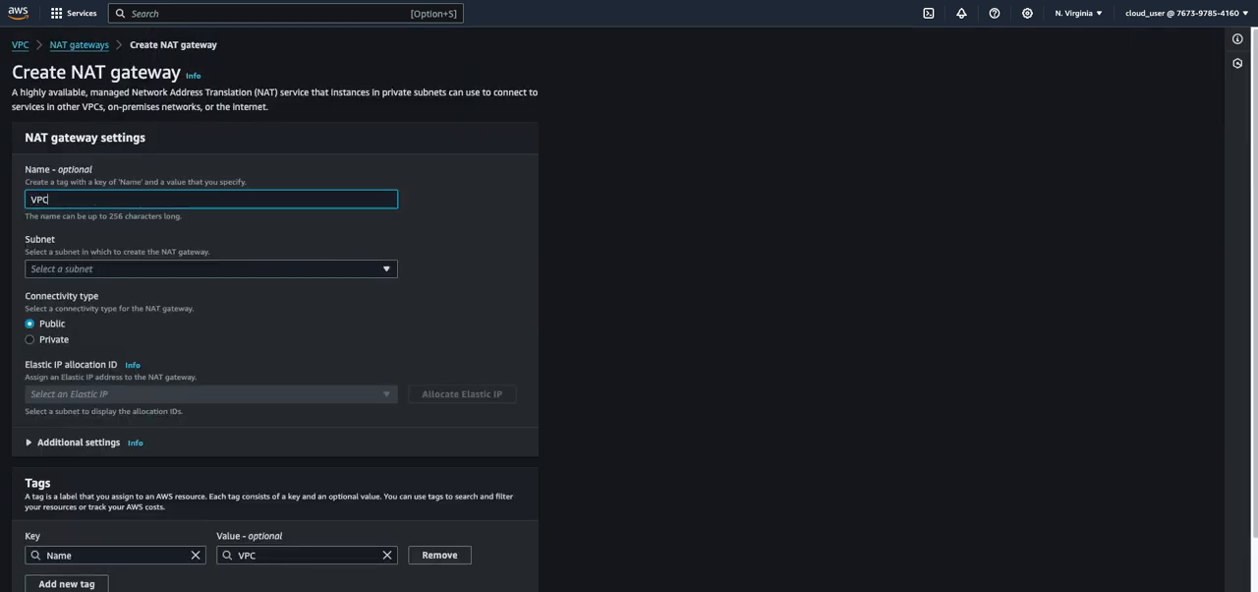
text(-ONE-NAT-GATEWAY)
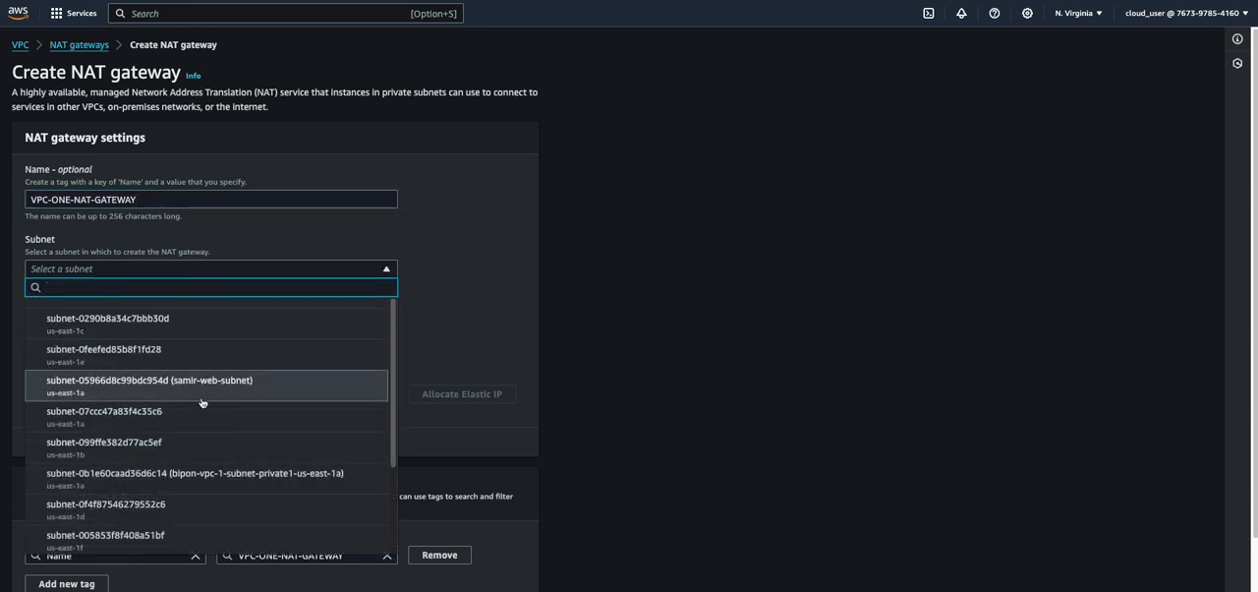
Place the NAT gateway in VPC-ONE-PUBLIC-SUBNET with public connectivity, allocate a new Elastic IP to it, and create the gateway
scroll(168, 478, down, 1)
scroll(168, 478, down, 2)
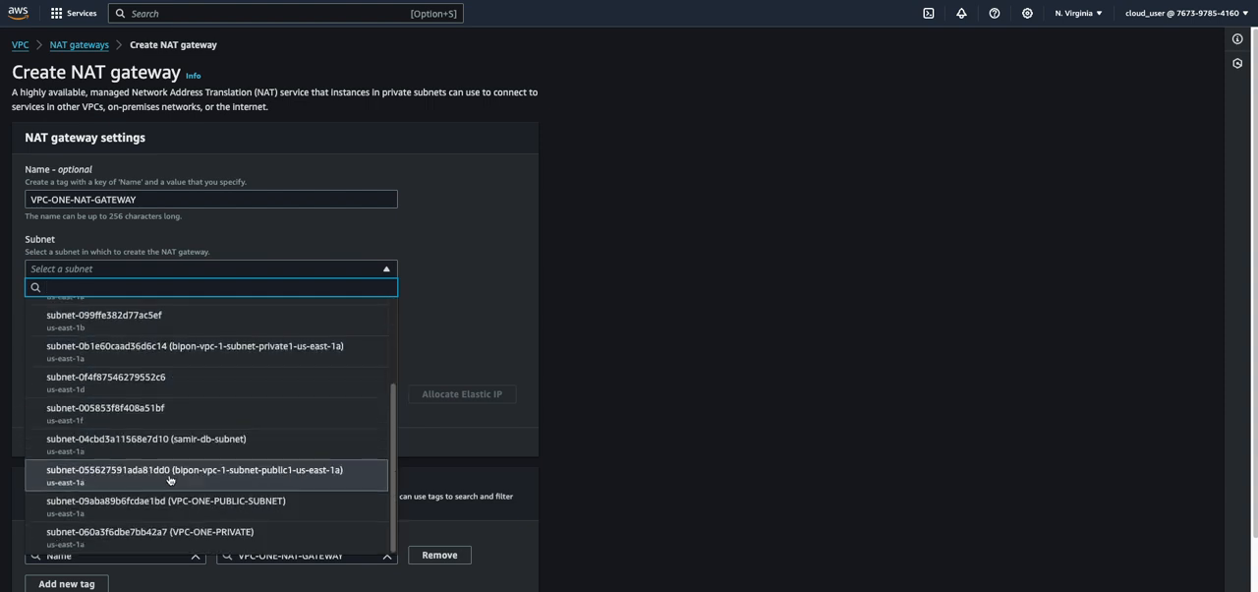
click(208, 509)
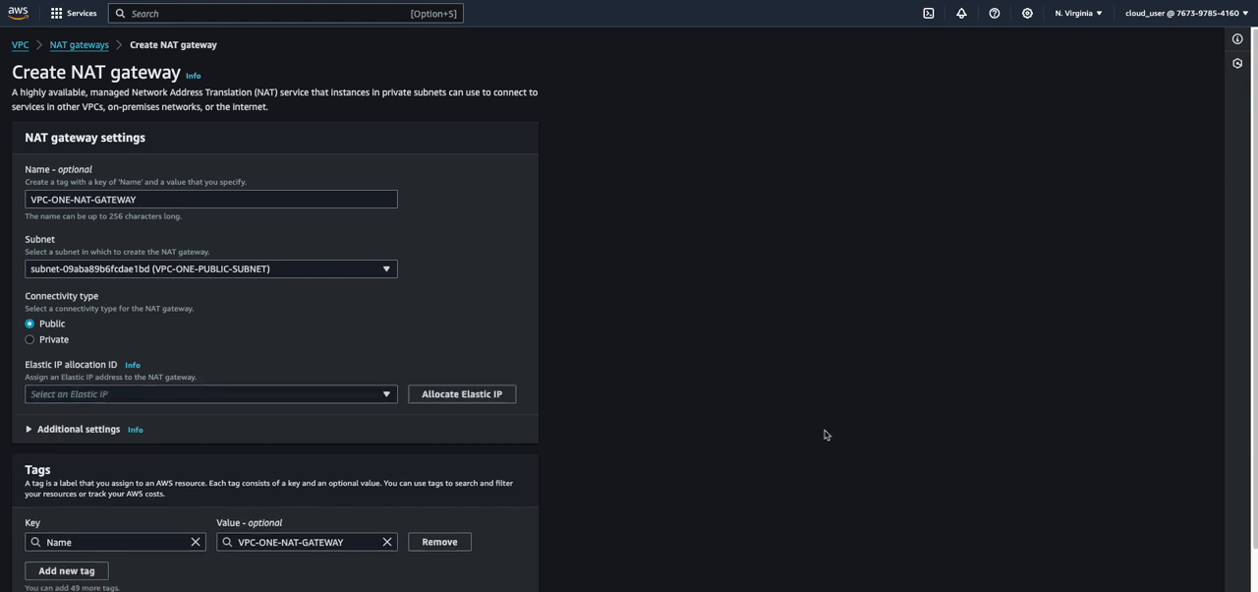
click(482, 394)
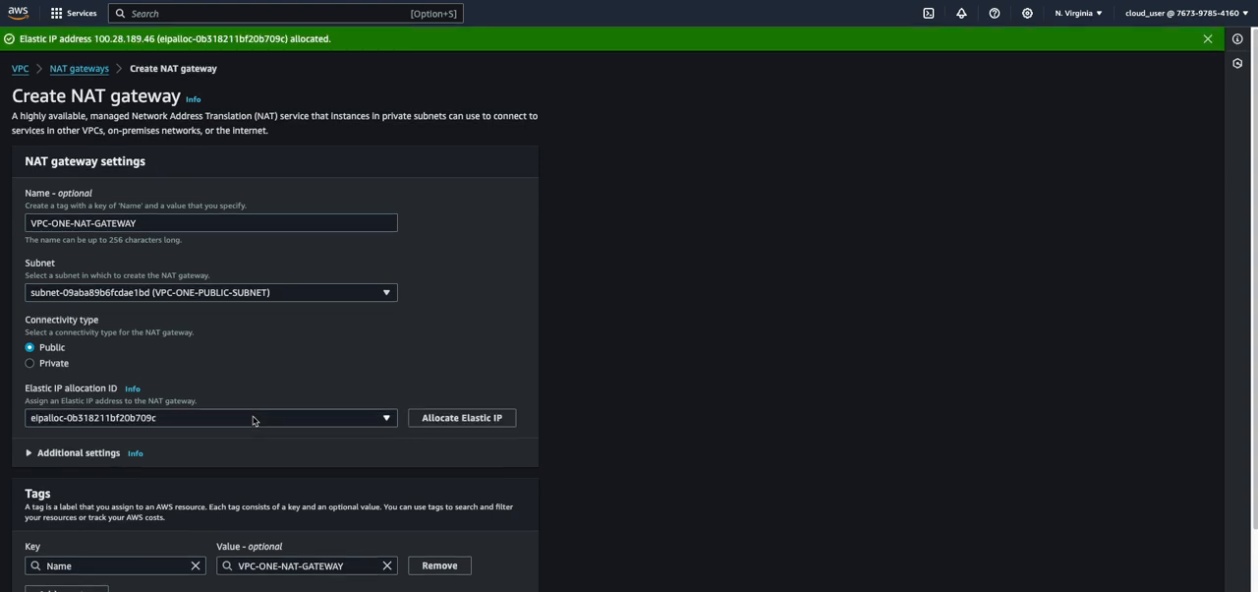
scroll(256, 421, down, 1)
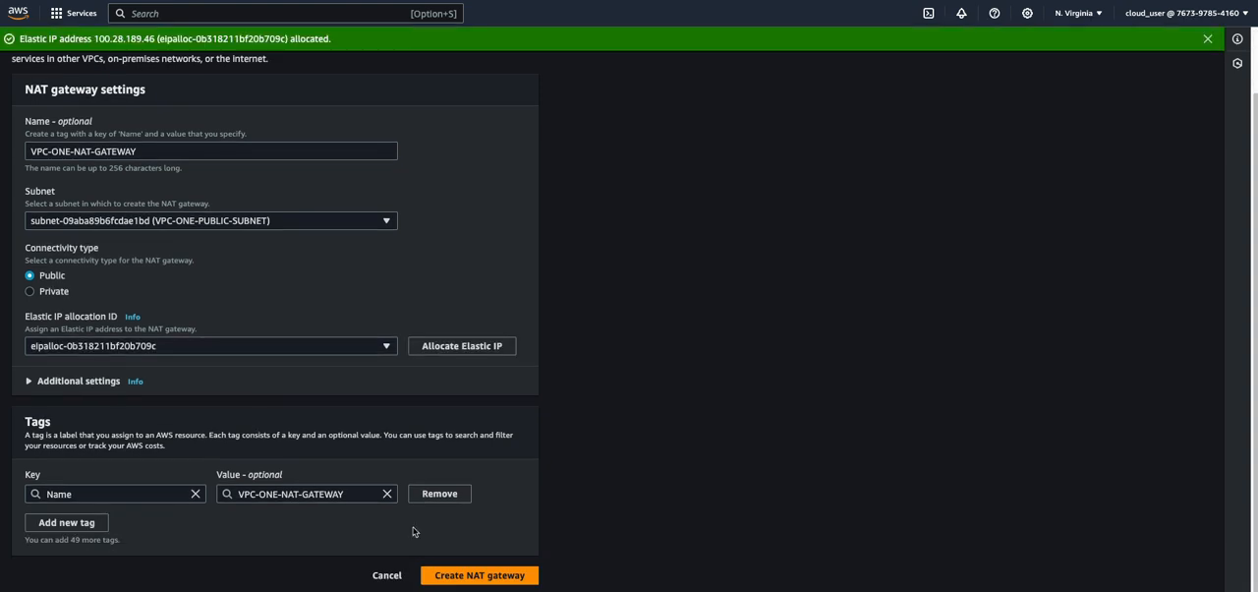
click(462, 575)
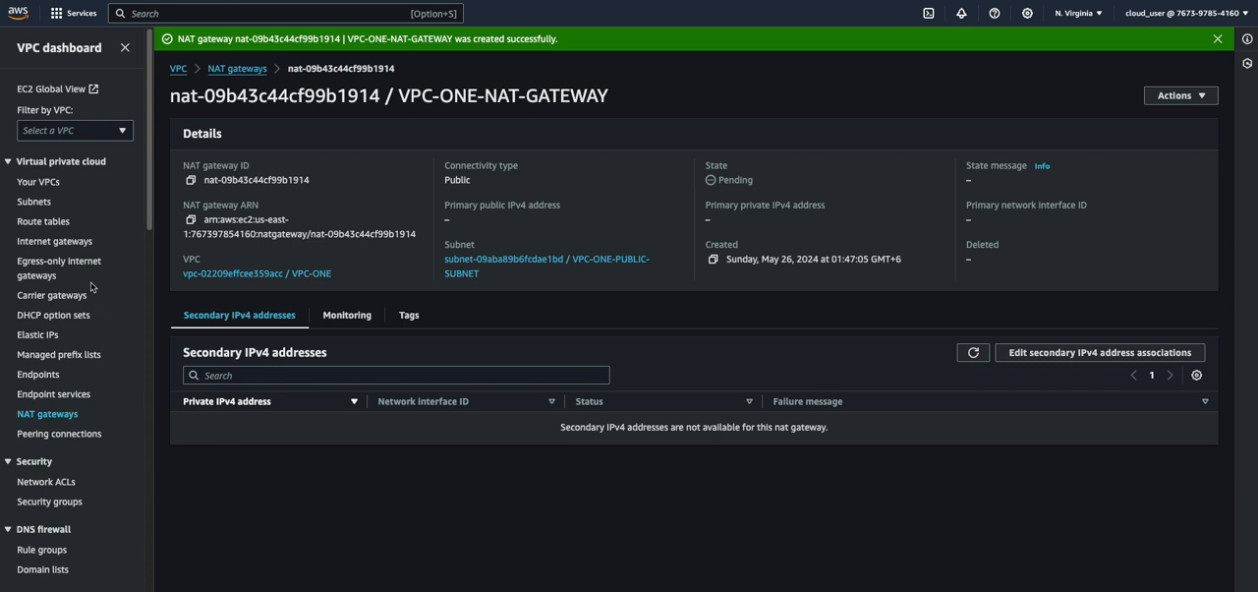
Open the routes of the VPC-ONE-PRIVATE route table for editing
click(43, 221)
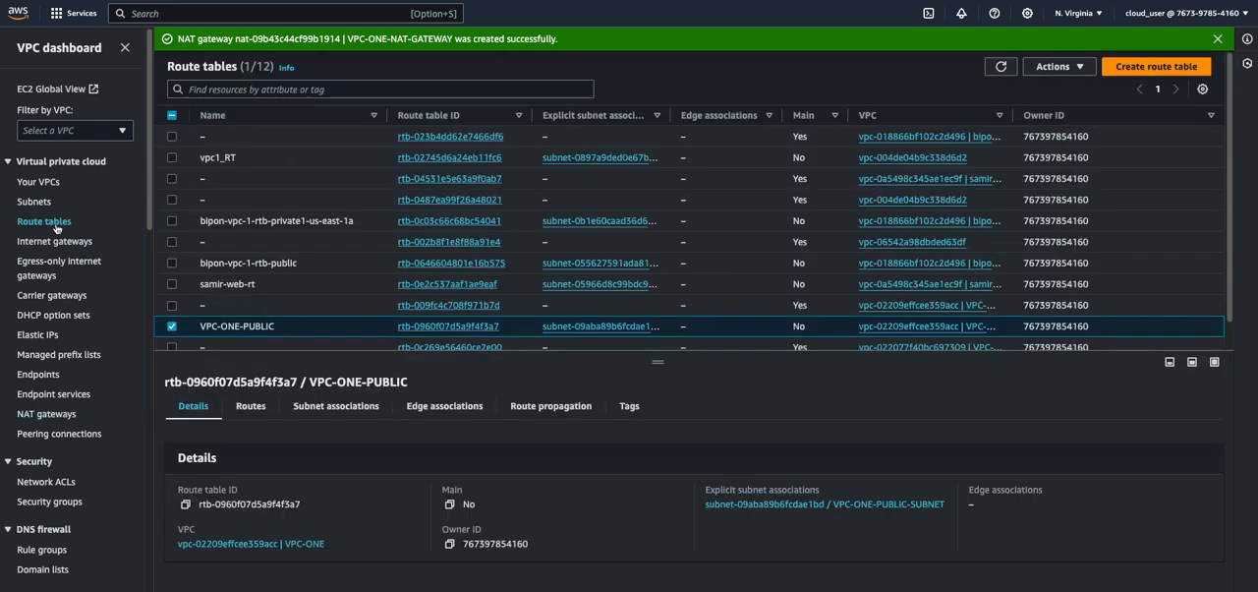
scroll(226, 308, down, 1)
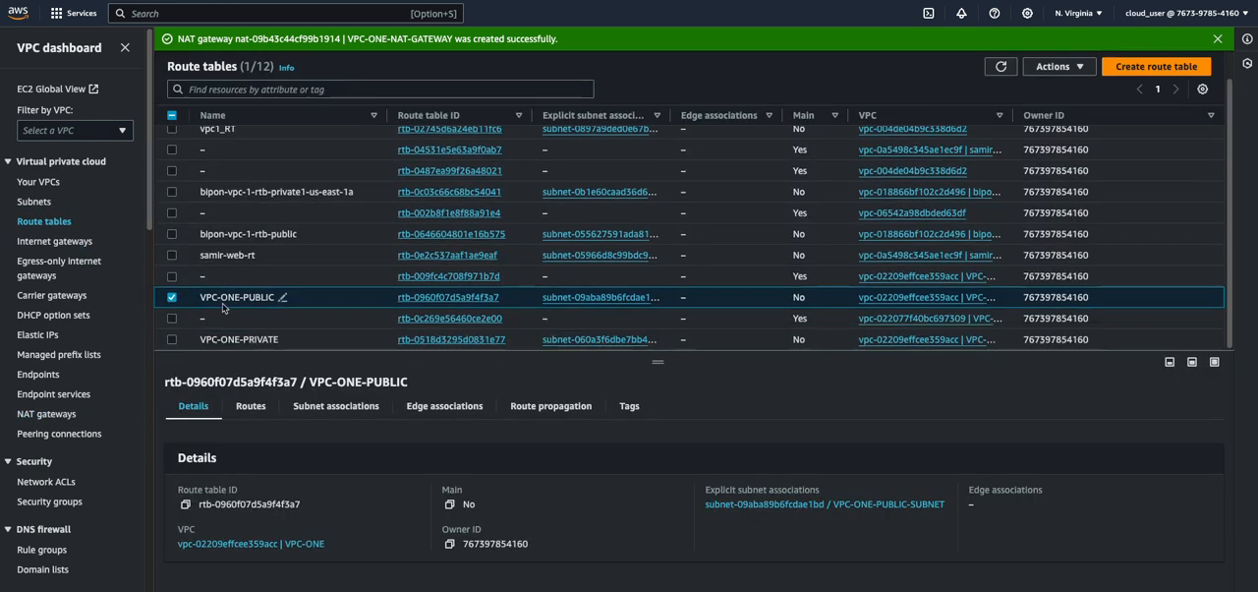
click(175, 341)
click(205, 338)
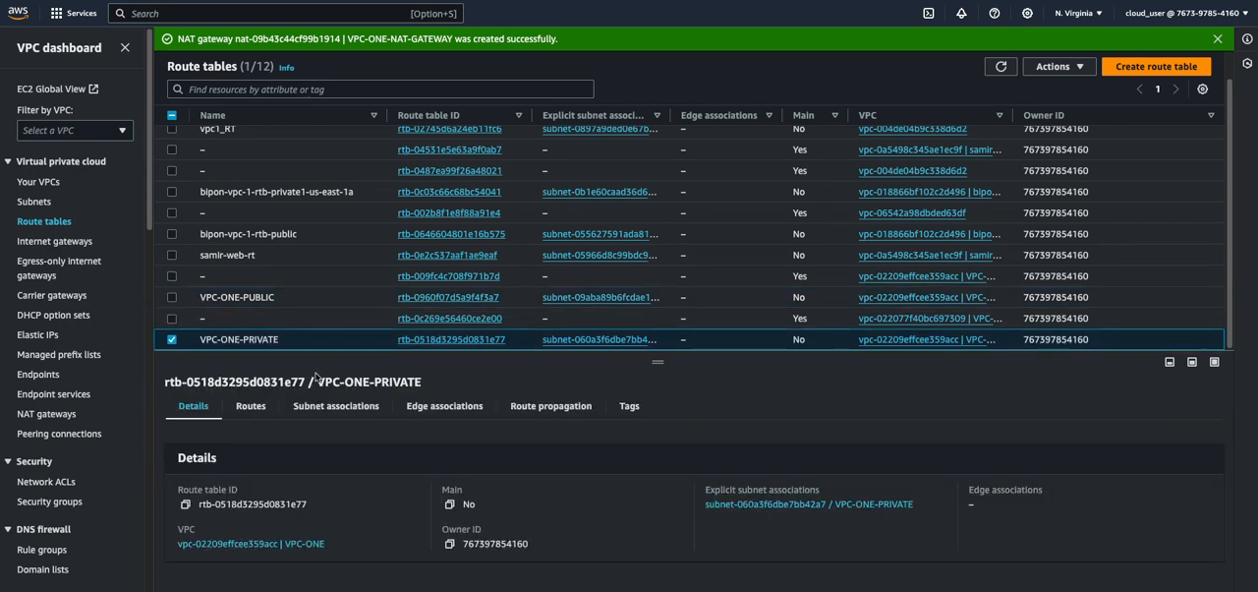
click(244, 409)
click(1184, 444)
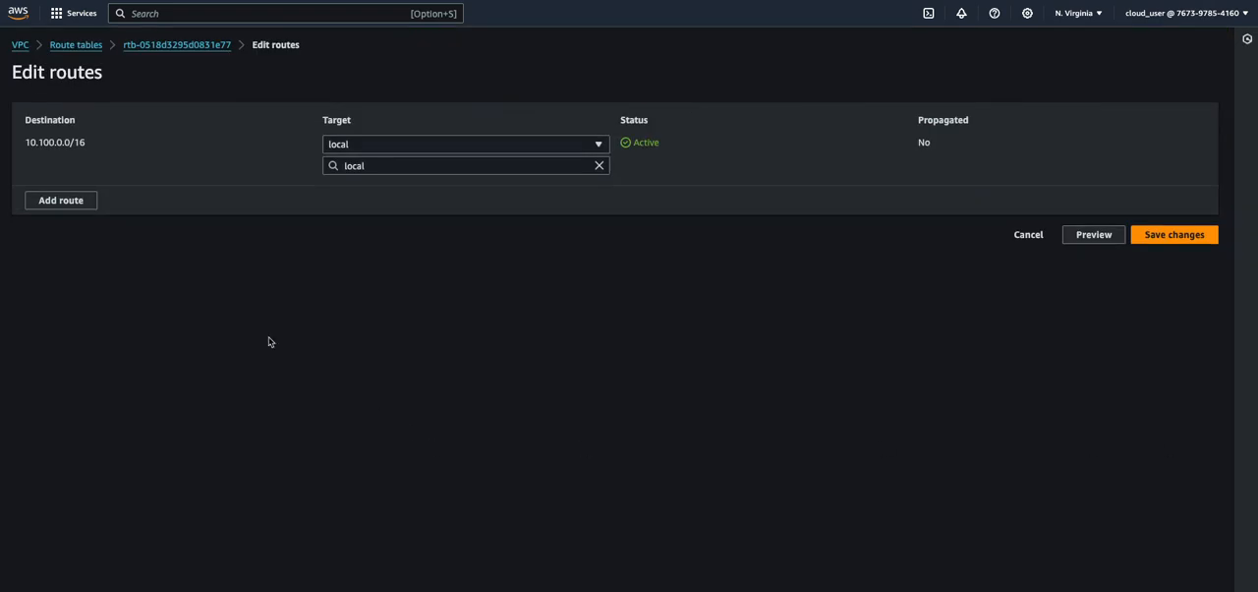
Add a route for destination 0.0.0.0/0 targeting the NAT gateway VPC-ONE-NAT-GATEWAY, and save the route changes
click(76, 201)
click(65, 192)
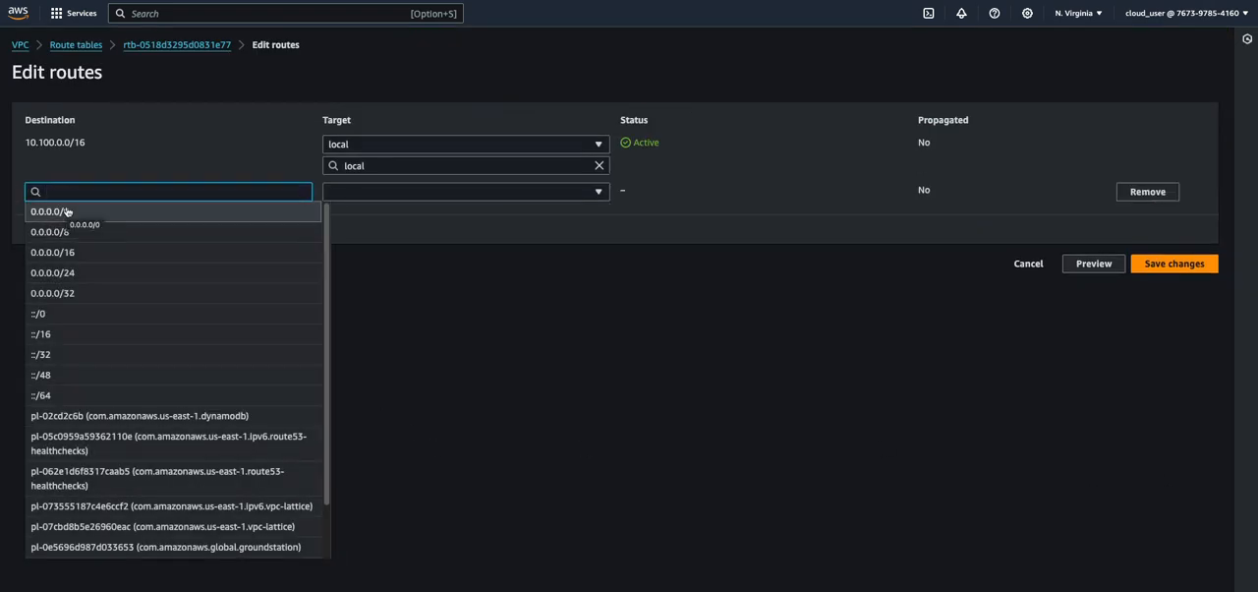
click(66, 212)
click(378, 192)
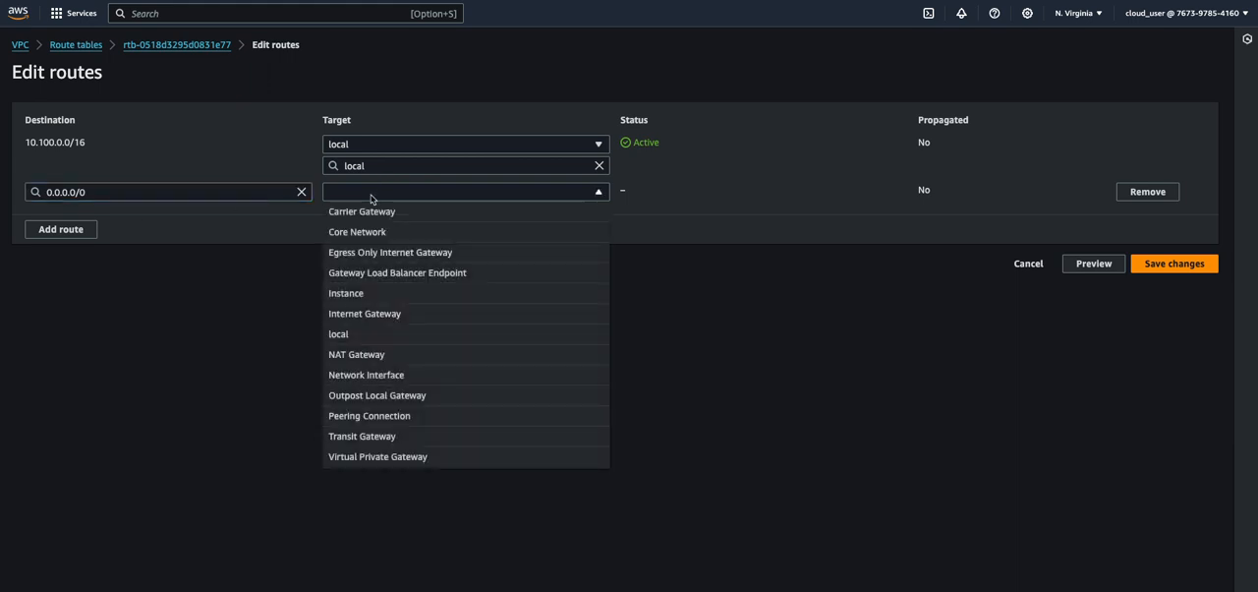
click(364, 354)
click(365, 213)
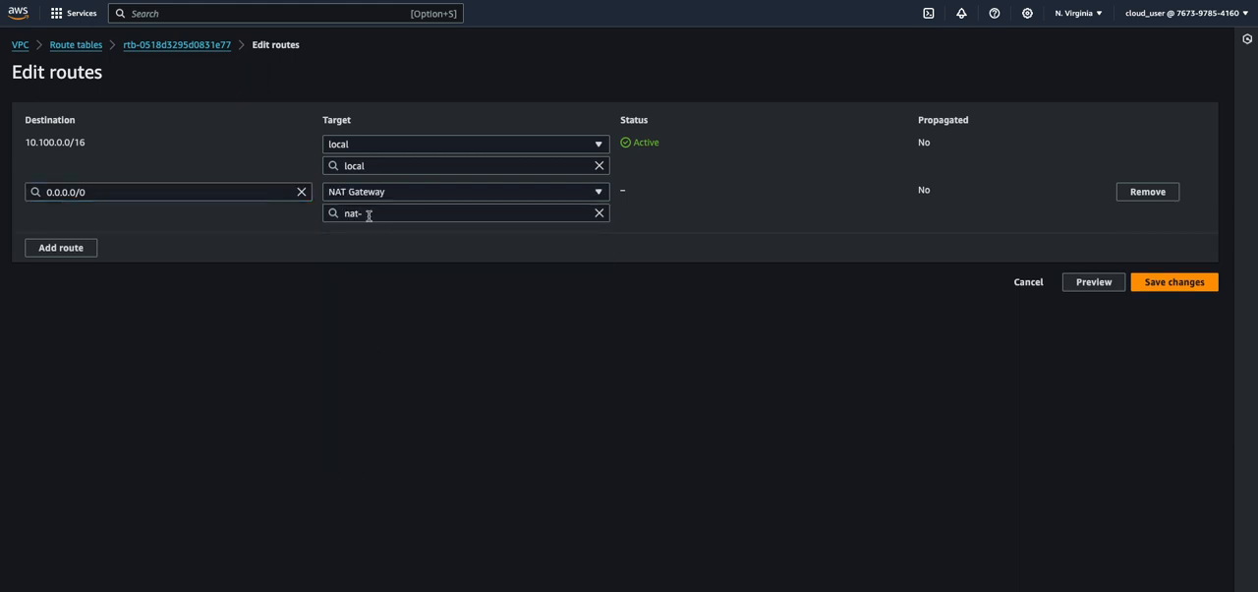
text(nat-)
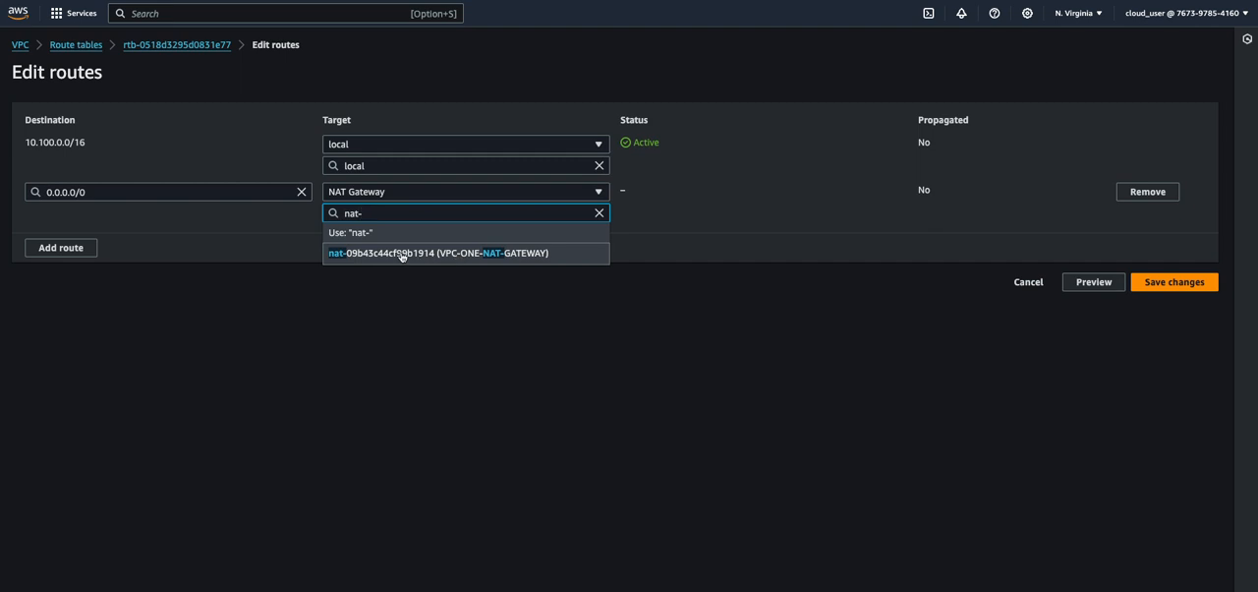
click(489, 254)
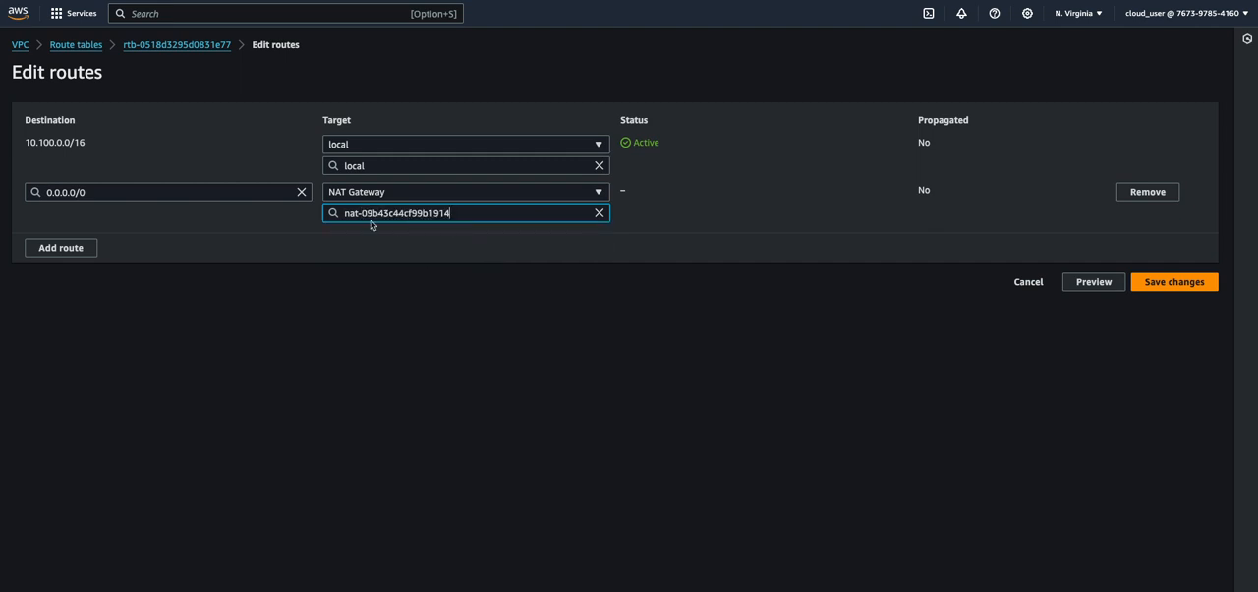
click(1170, 284)
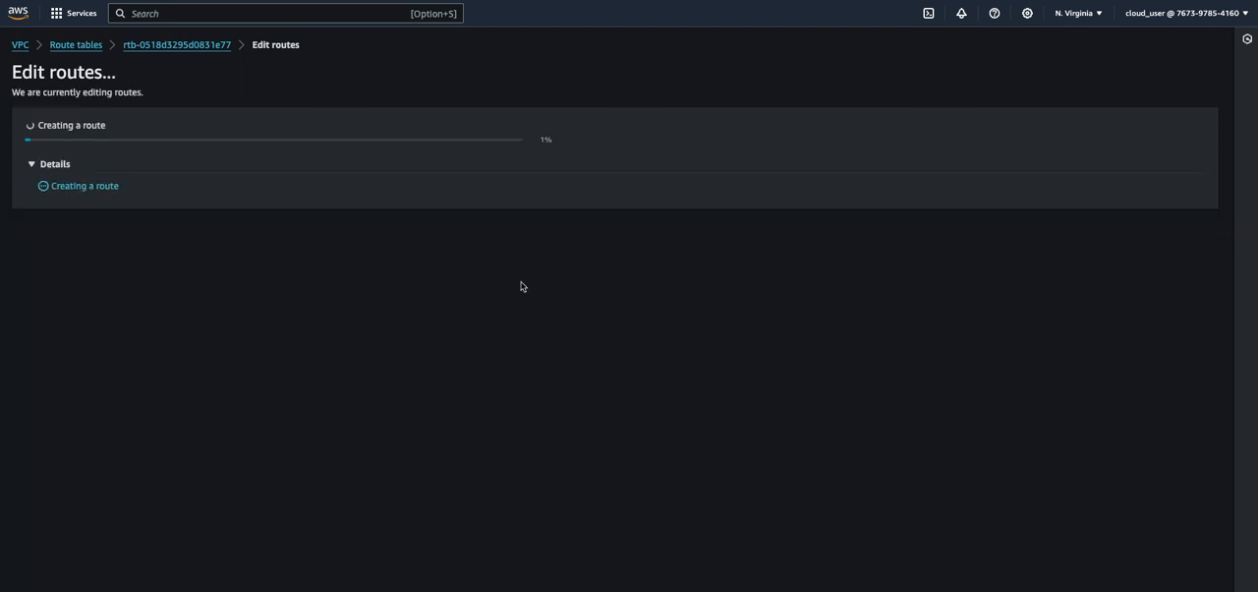
Switch to the private instance's terminal, ping google.com again through the new route, and stop the ping
mouse_move(592, 588)
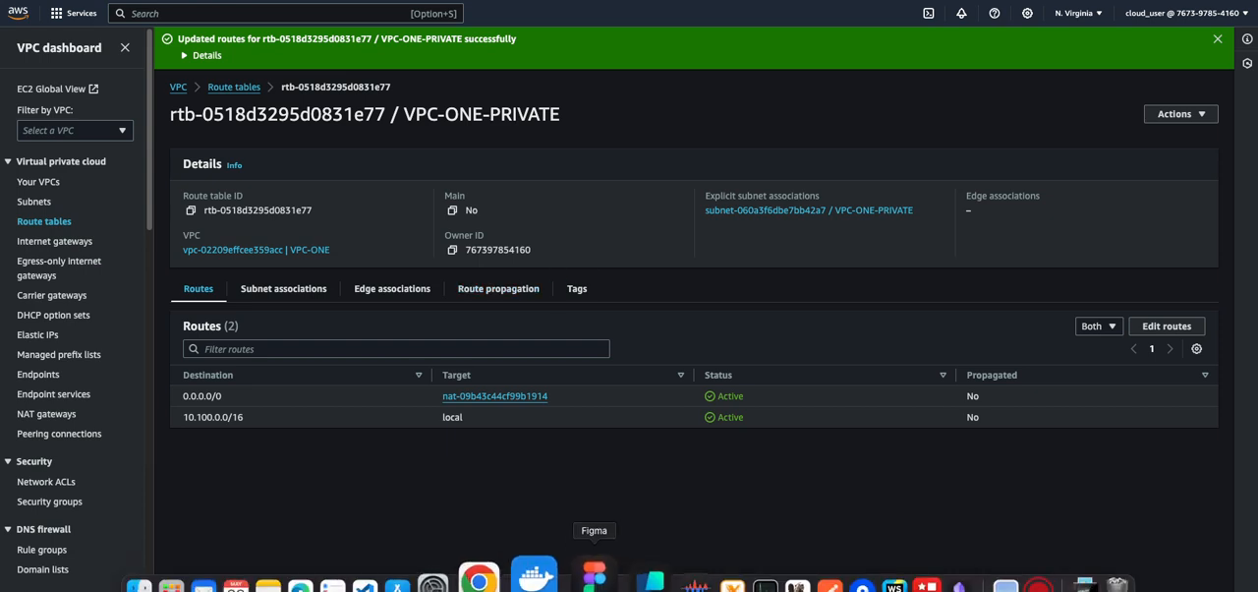
click(765, 584)
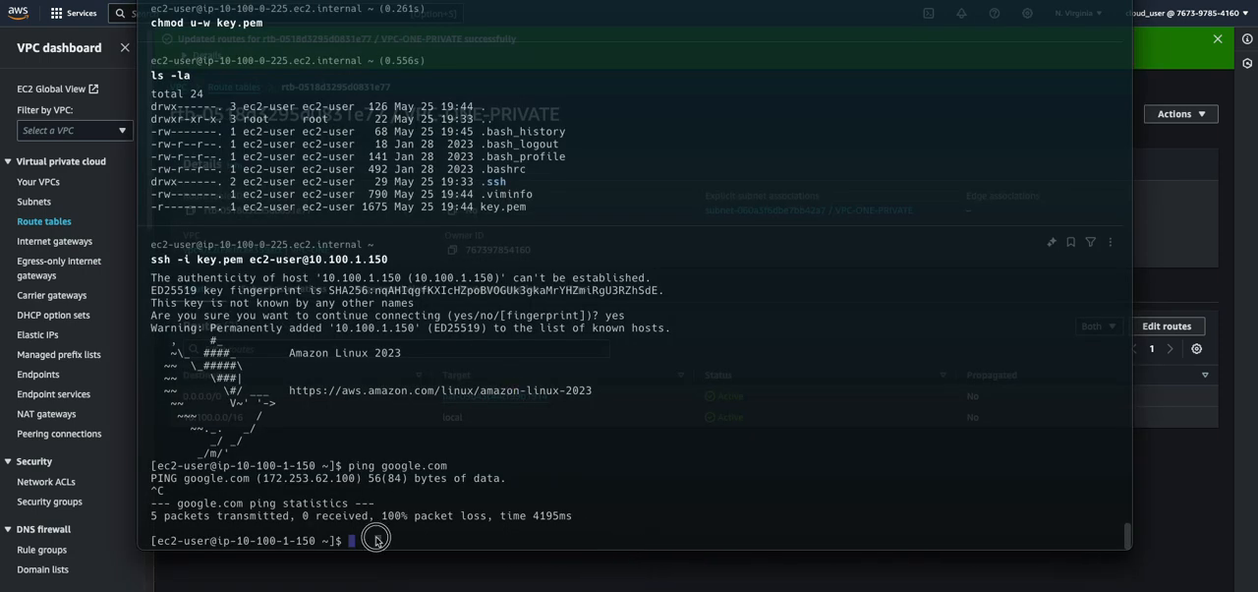
key(Up)
key(Return)
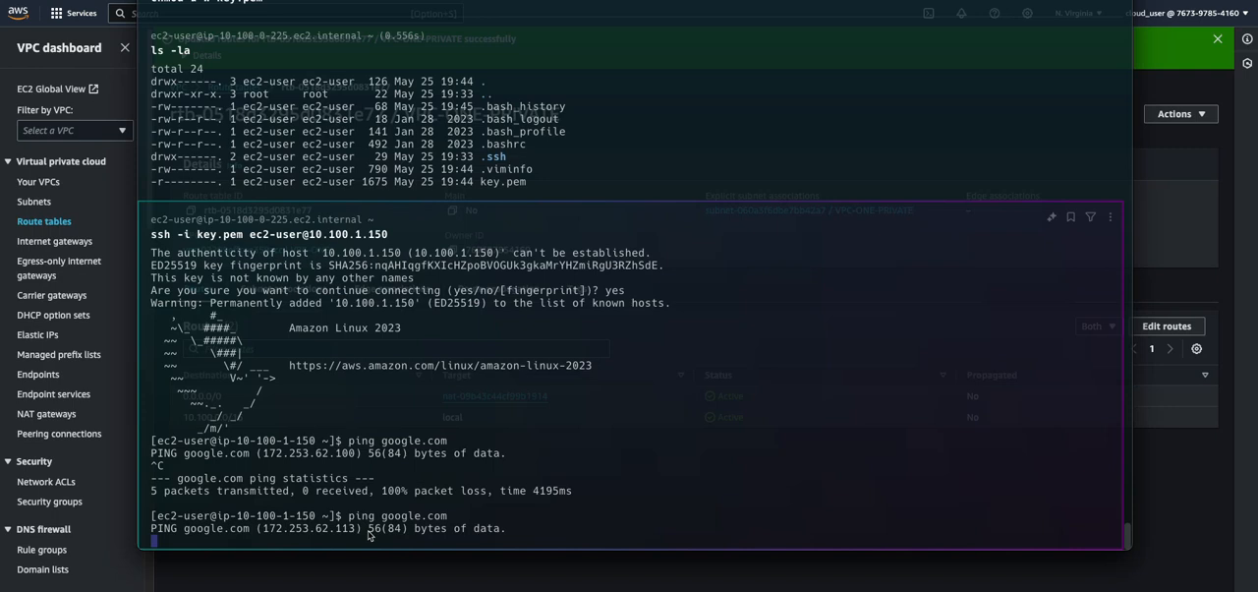
key(ctrl+c)
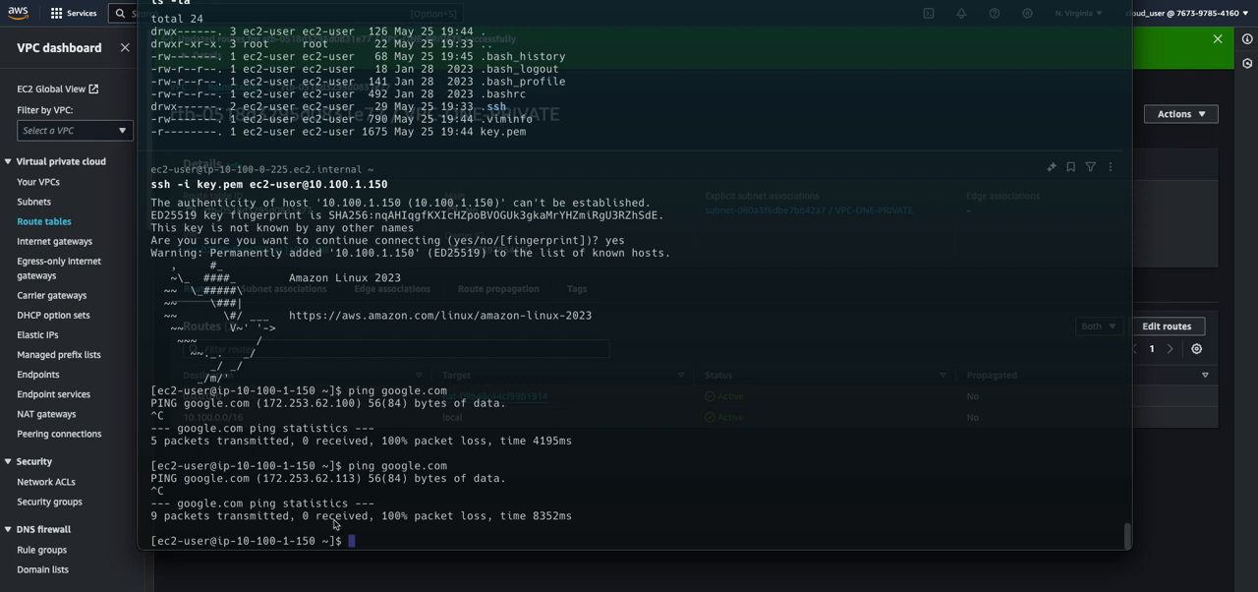
Return to the AWS console and check the state of VPC-ONE-NAT-GATEWAY, refreshing the NAT gateway list
click(1199, 279)
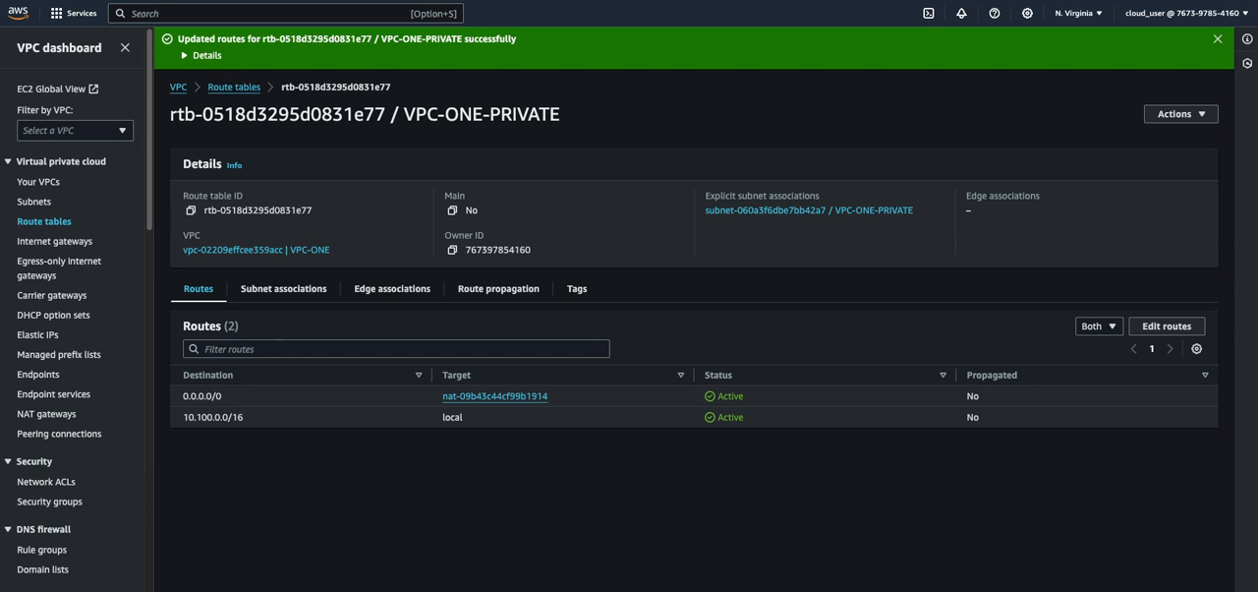
click(30, 414)
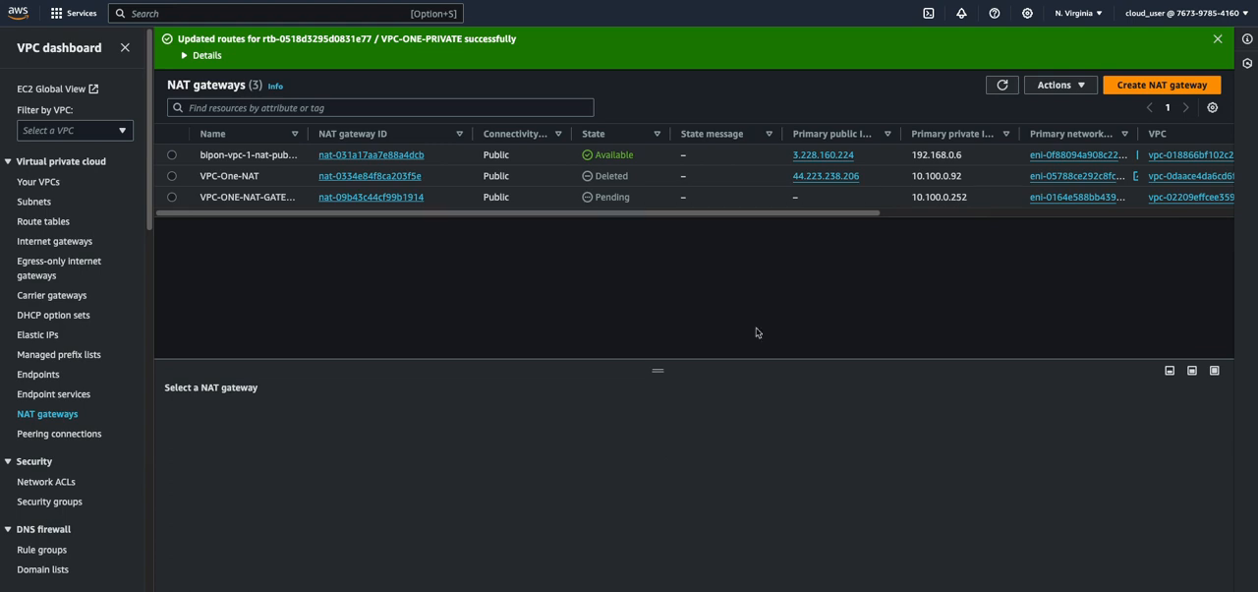
click(1002, 85)
double_click(612, 197)
click(648, 259)
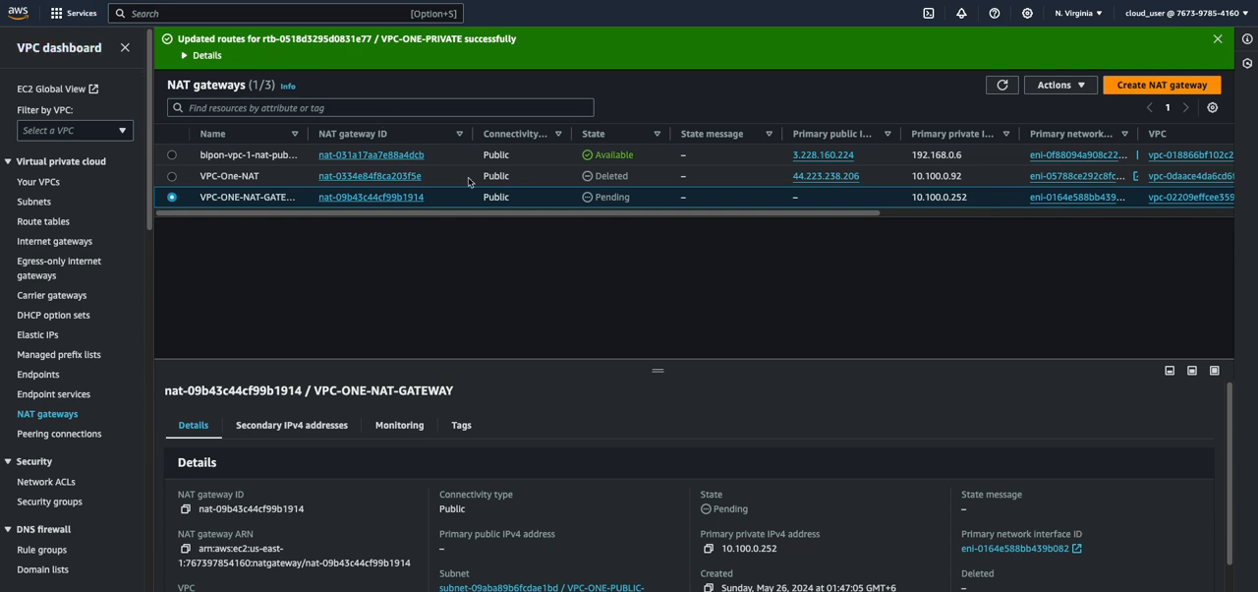
key(super+r)
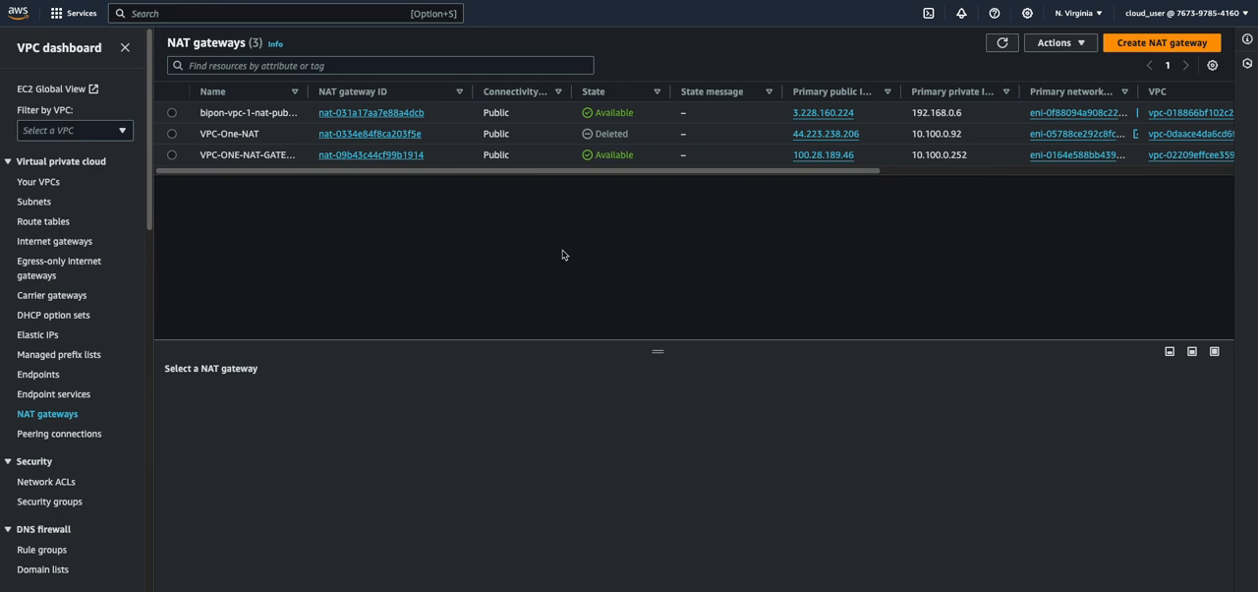
Switch back to the terminal and retest the private instance's internet access by pinging google.com, stopping the ping
mouse_move(488, 589)
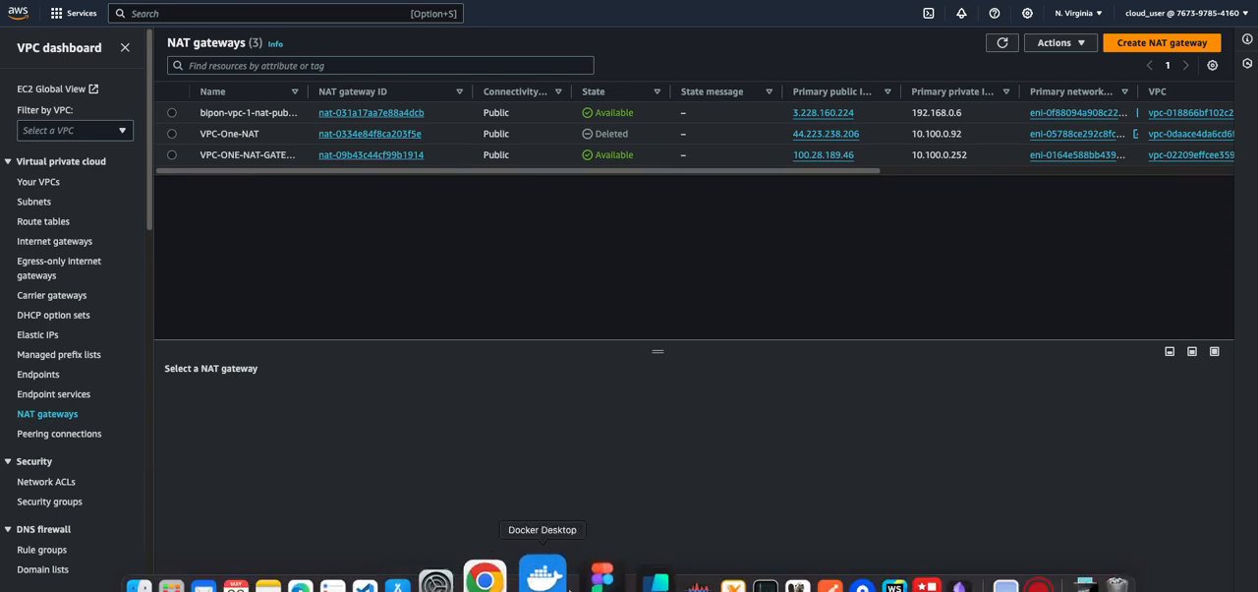
click(541, 582)
key(Up)
key(Return)
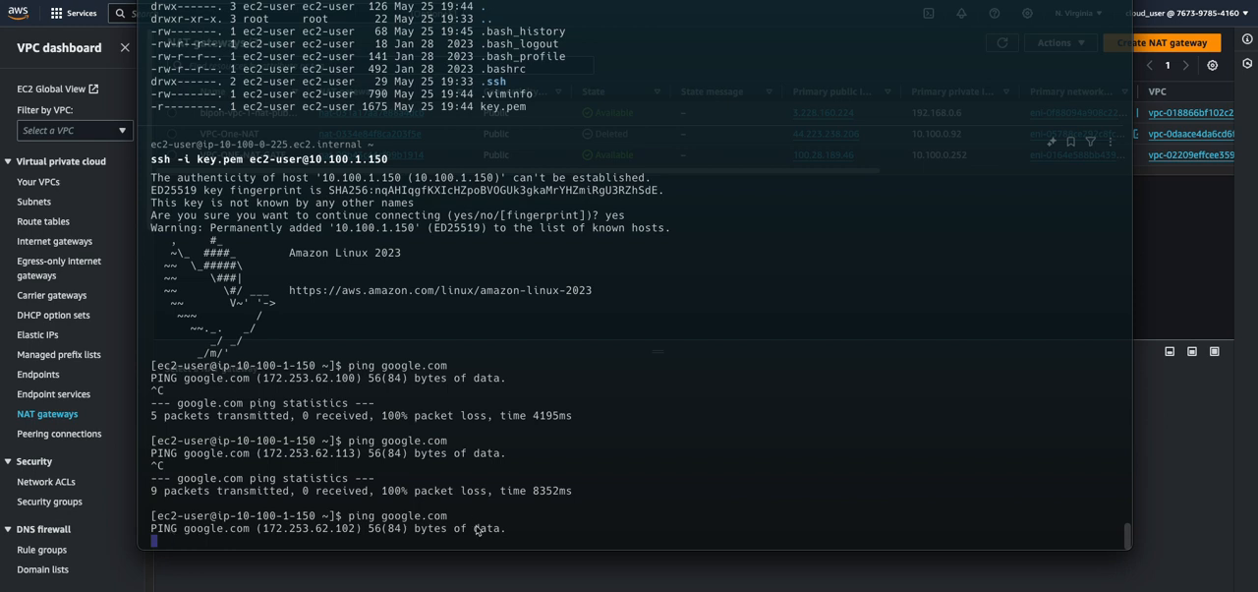
key(ctrl+c)
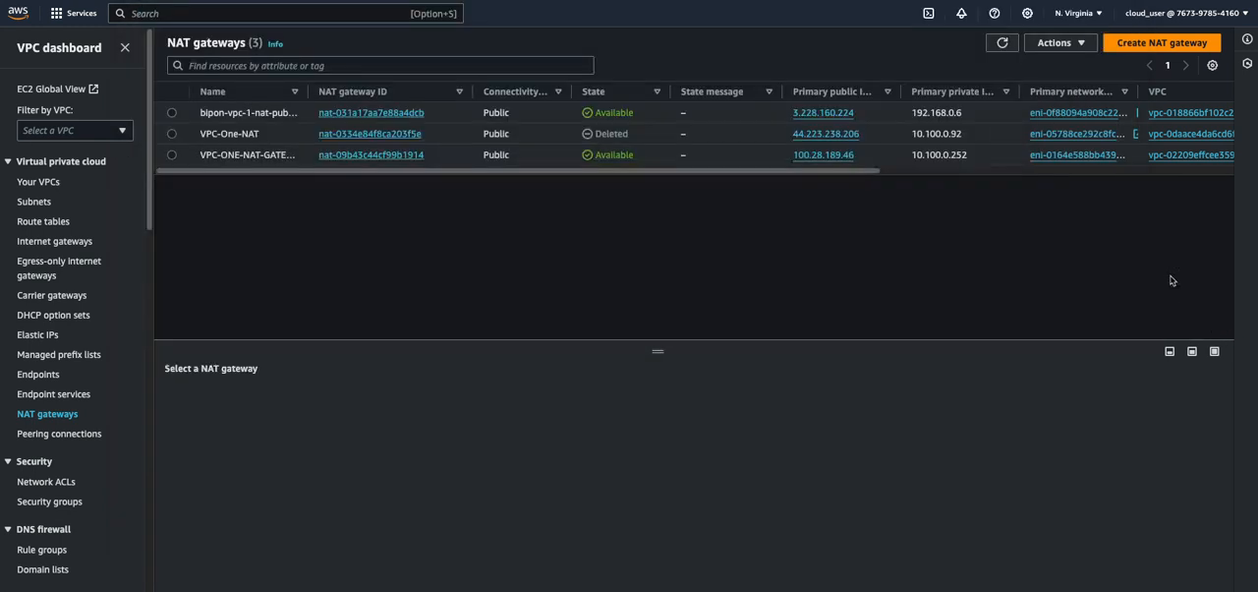
In the AWS console, review VPC-ONE-NAT-GATEWAY's details and the VPC-ONE-PRIVATE route table's subnet associations and routes
click(1174, 280)
click(275, 154)
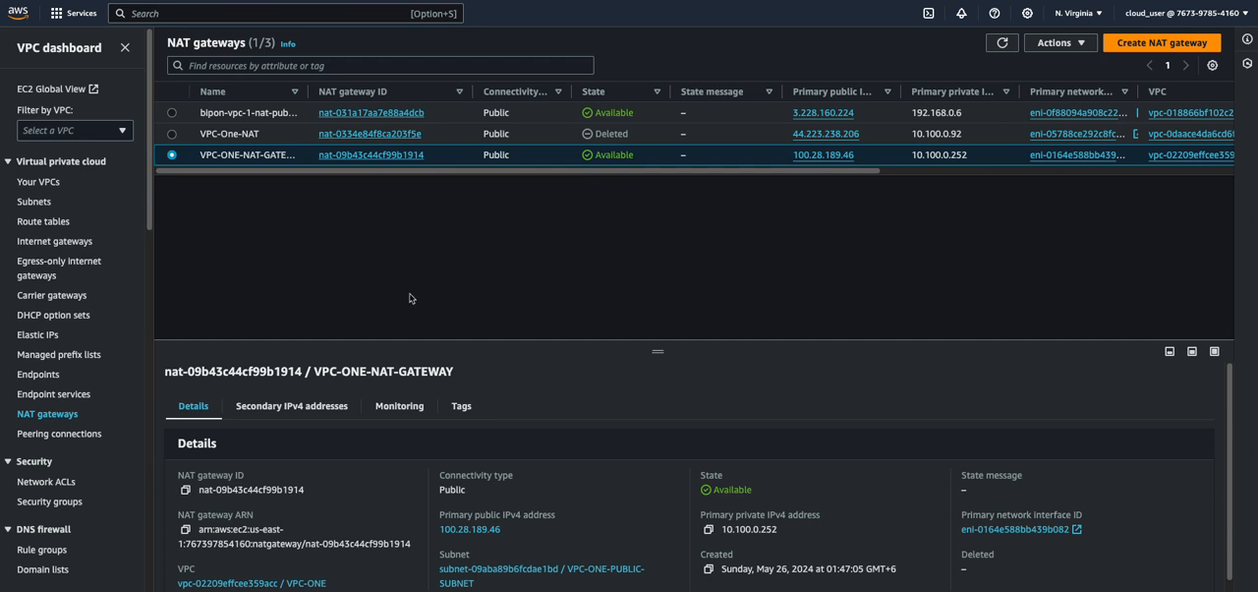
click(40, 222)
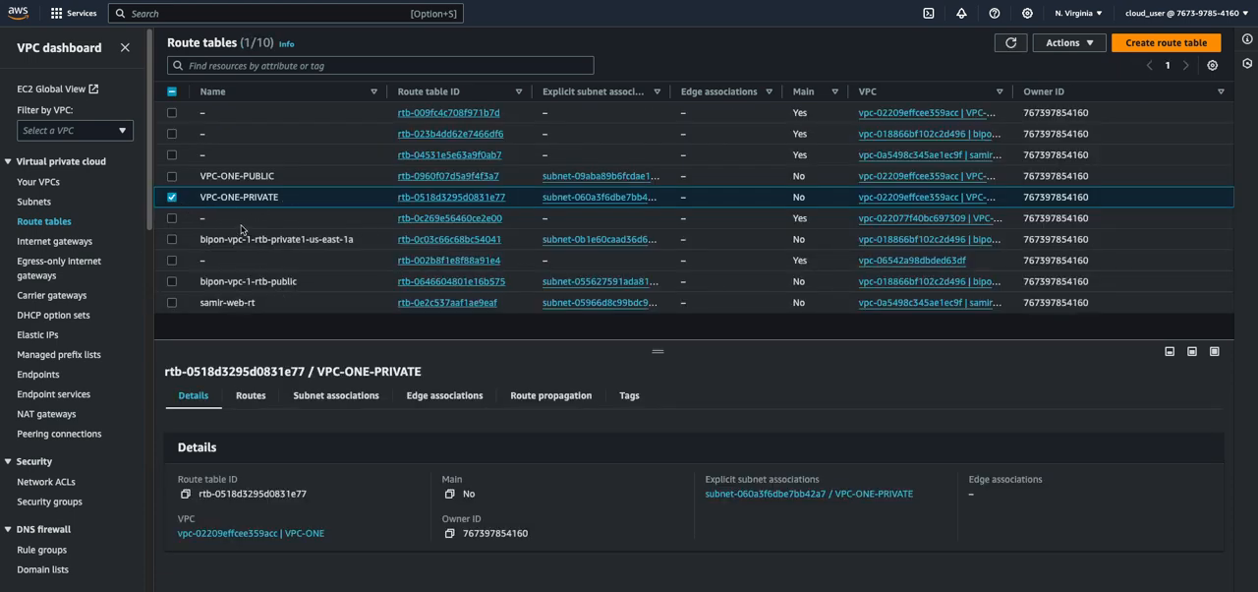
click(317, 396)
scroll(703, 460, down, 2)
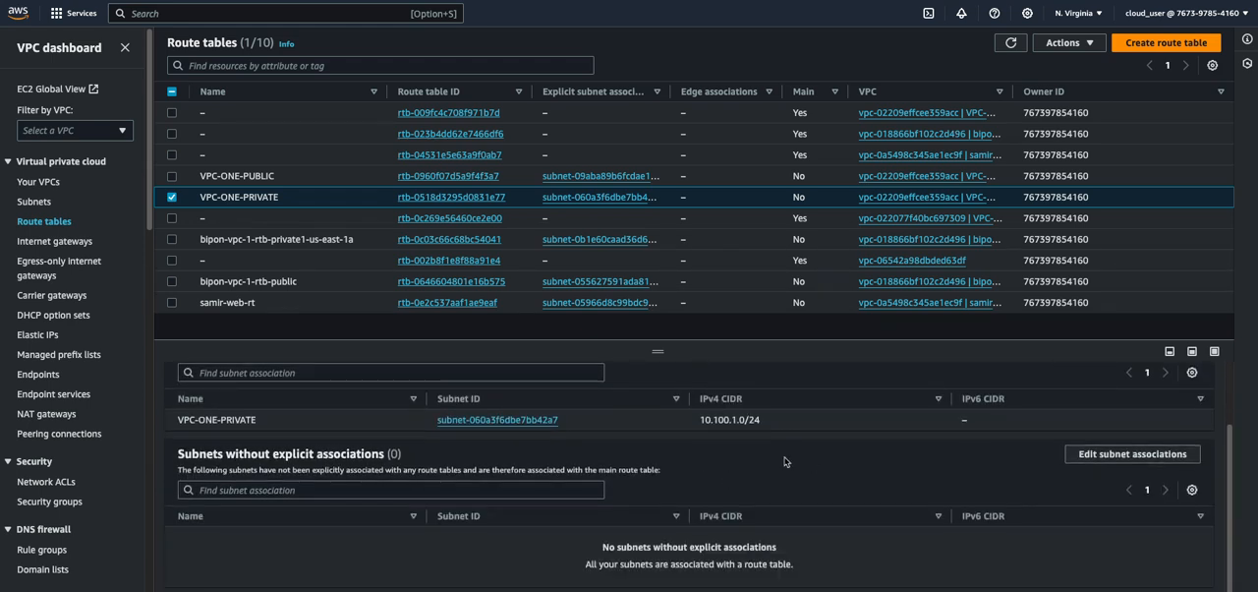
scroll(412, 443, up, 2)
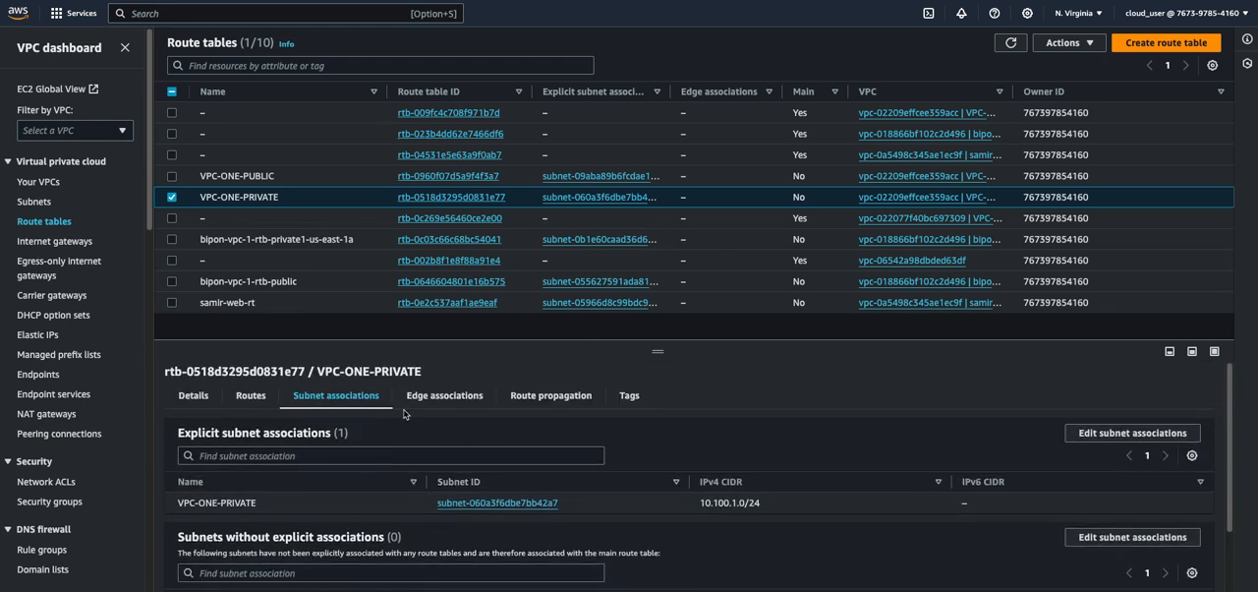
click(251, 397)
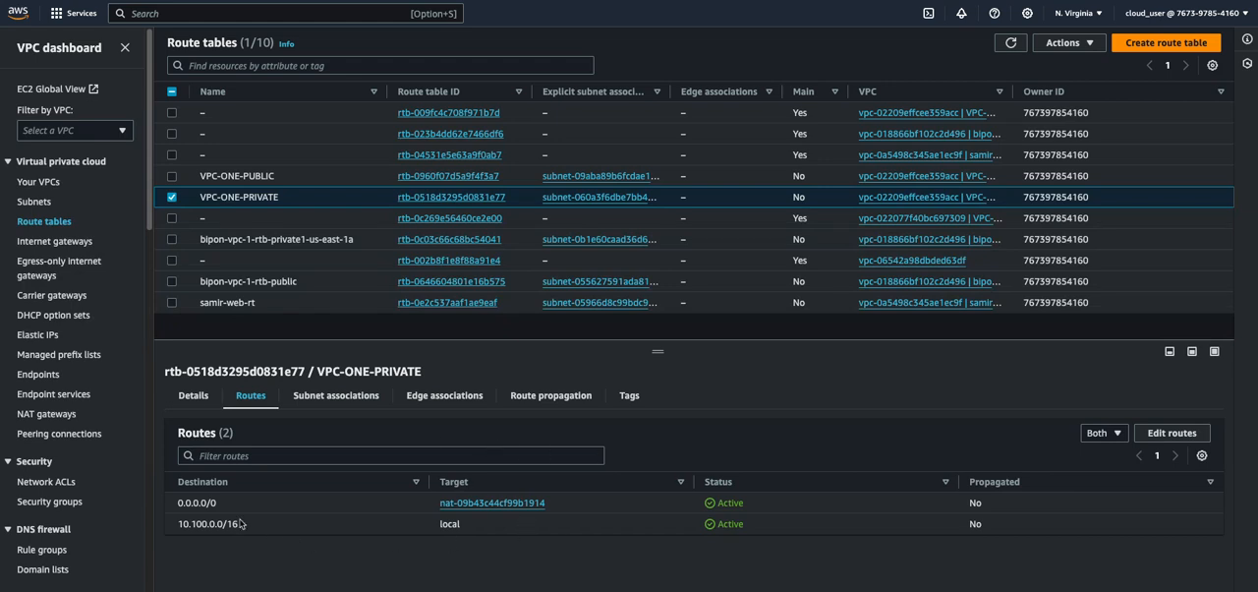
drag(200, 503, 260, 507)
drag(971, 516, 1021, 512)
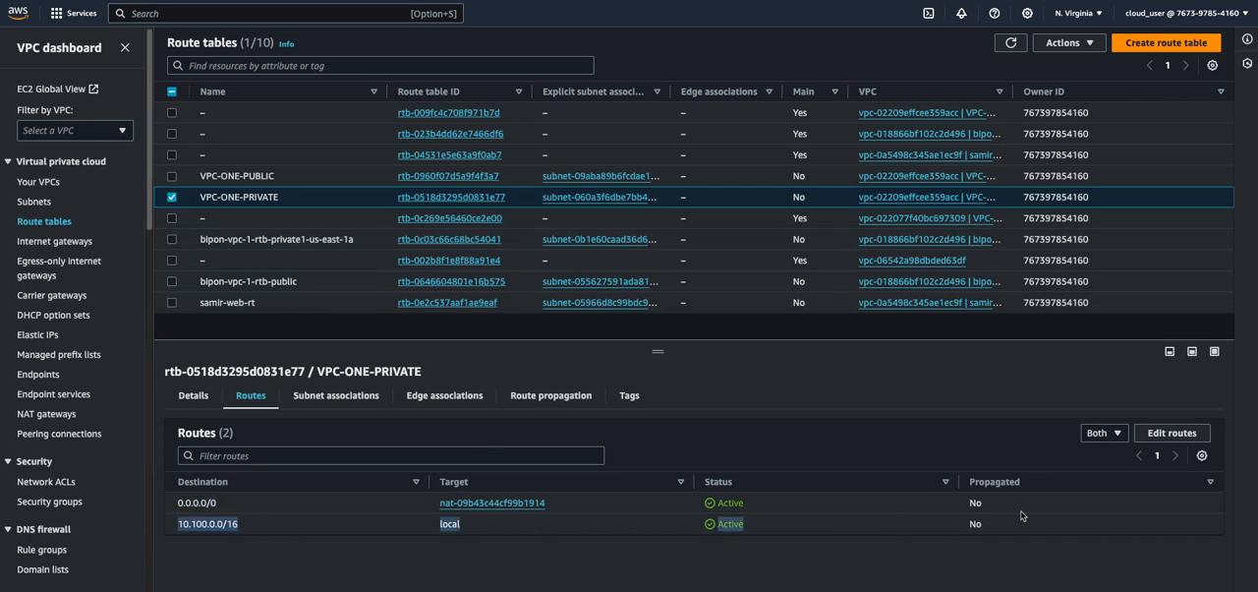
click(690, 521)
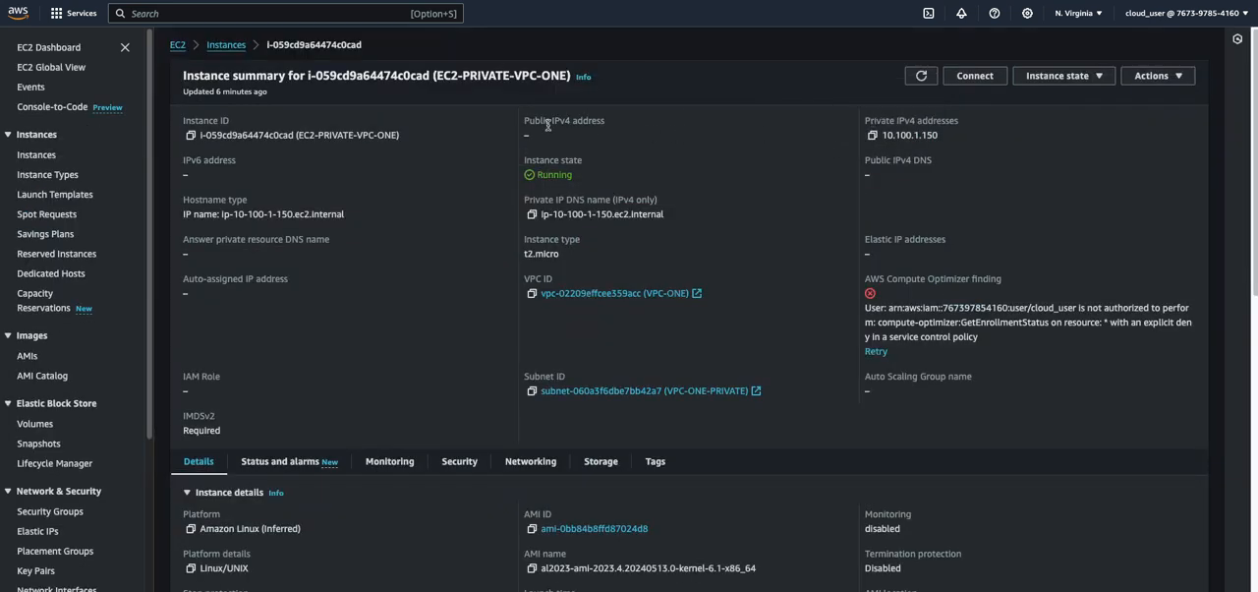
Review the inbound and outbound security group rules of the EC2-PRIVATE-VPC-ONE instance, checking the ICMP and SSH sources
scroll(336, 264, down, 1)
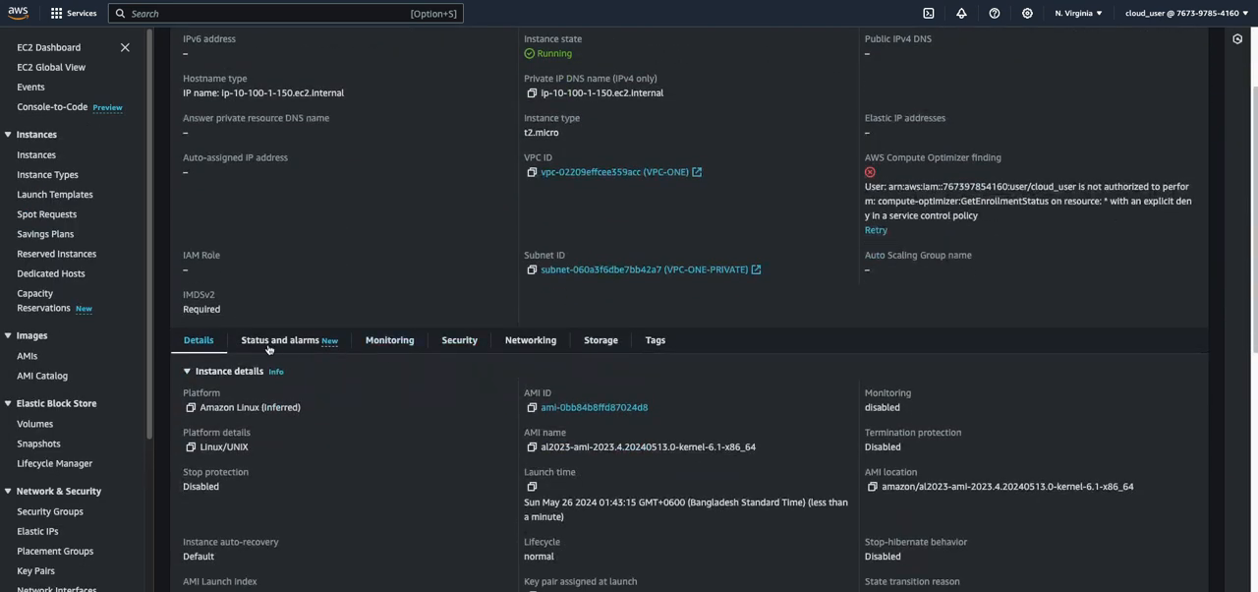
click(464, 342)
scroll(492, 394, down, 2)
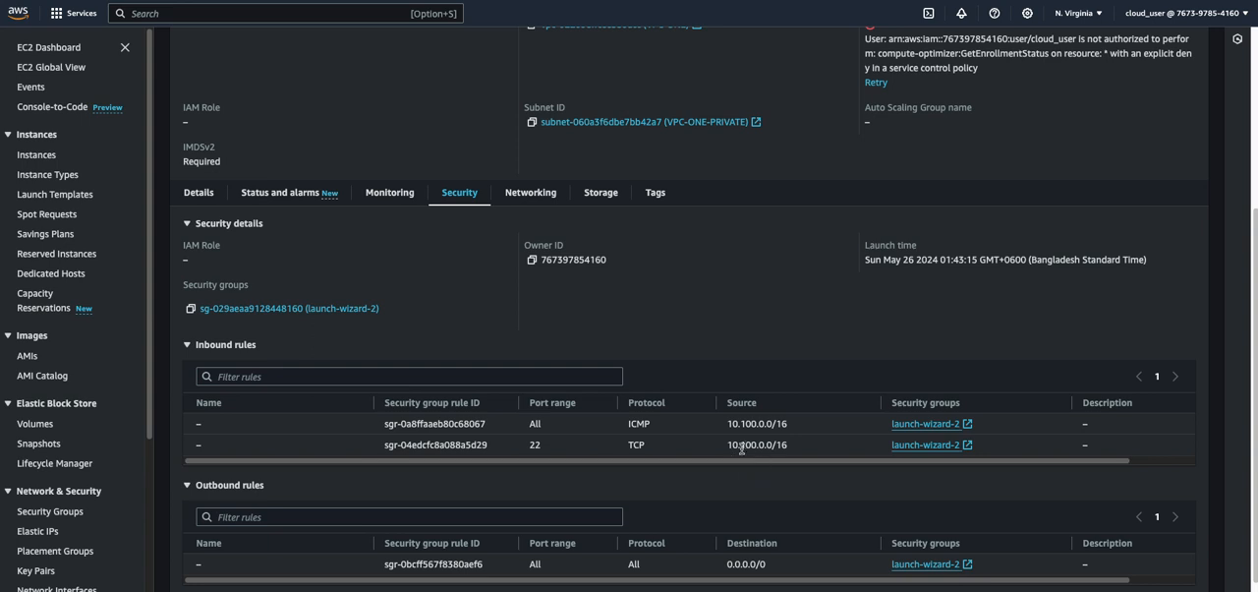
drag(727, 445, 804, 448)
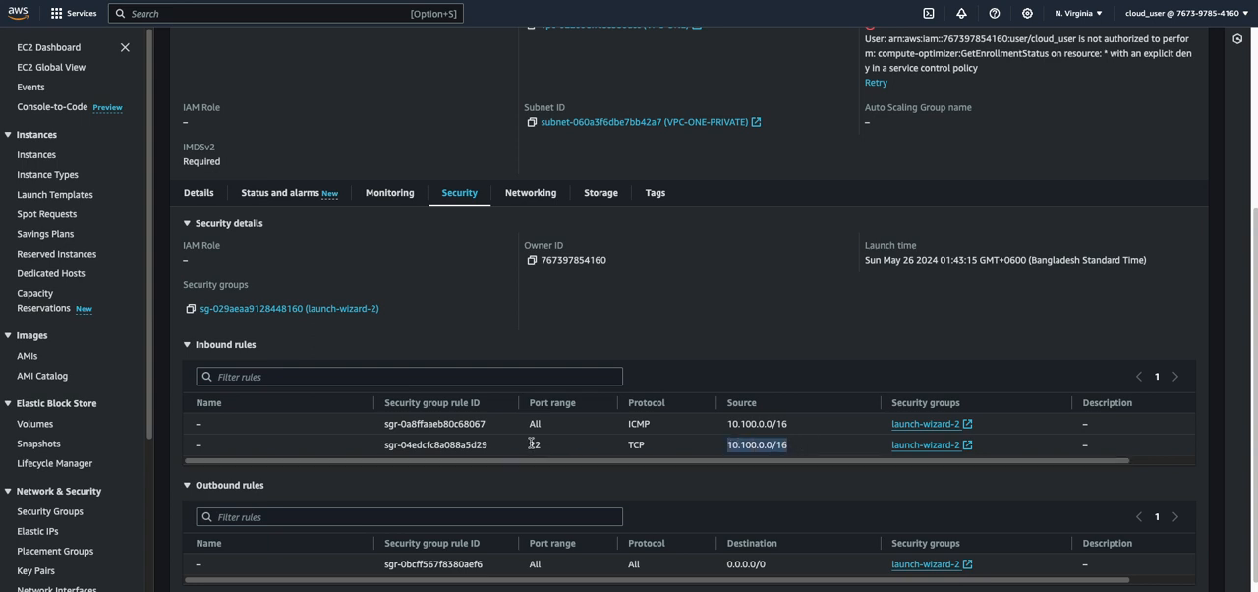
double_click(562, 426)
drag(723, 425, 806, 430)
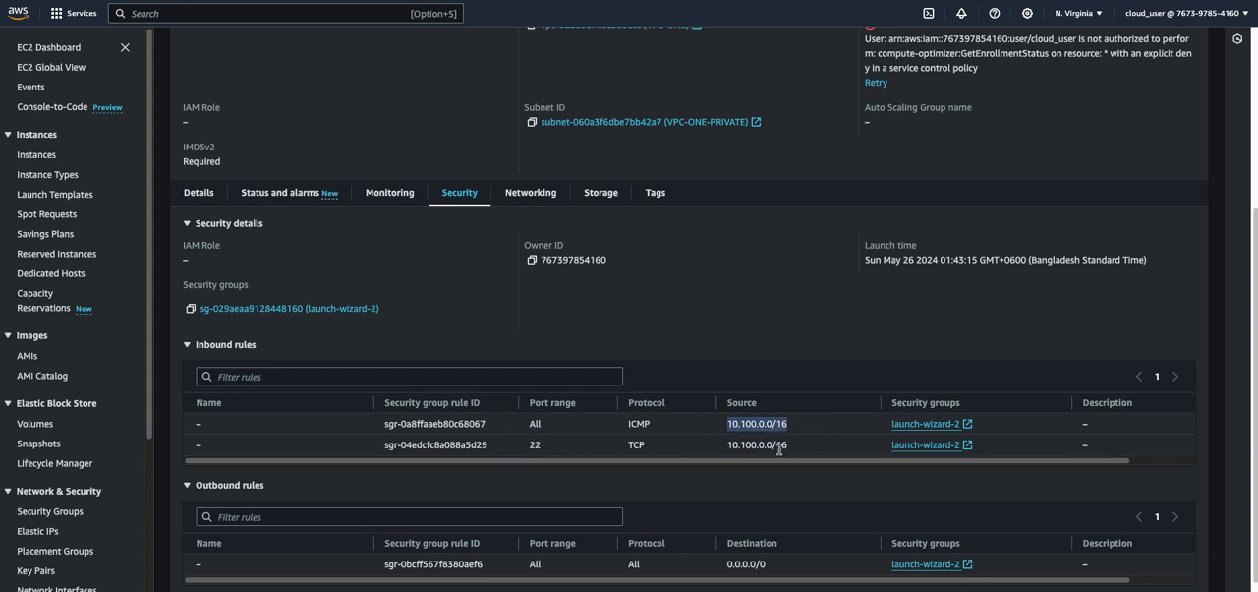
click(774, 450)
scroll(744, 474, down, 1)
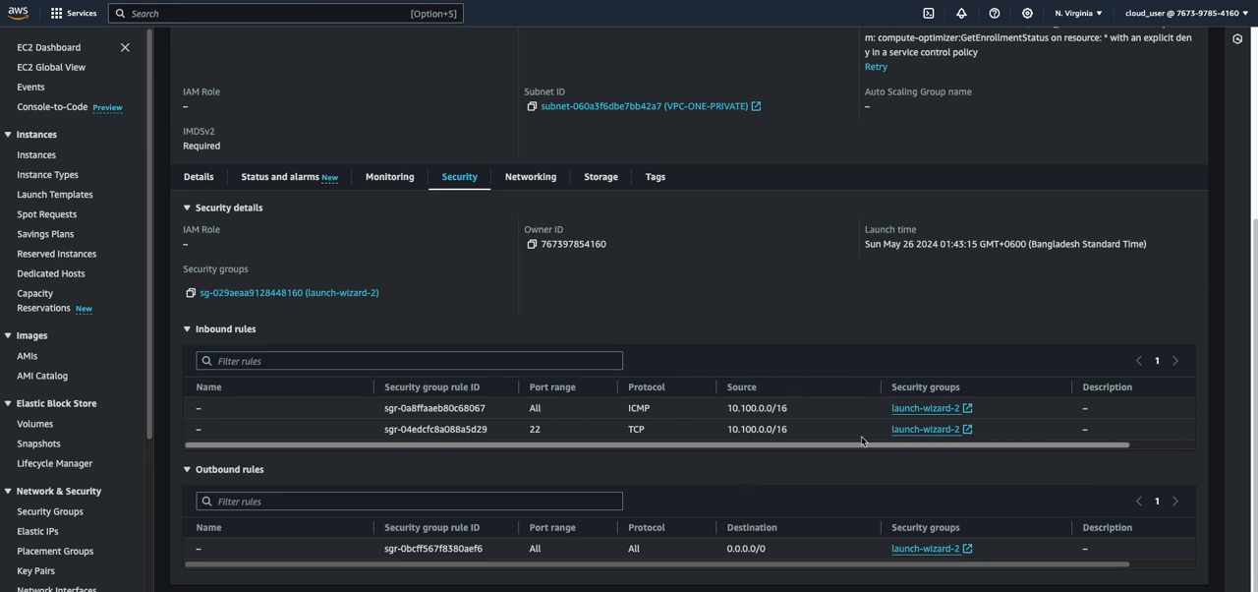
Switch to the private instance's terminal, ping google.com again, stop the ping and examine the output against the earlier attempts
click(611, 584)
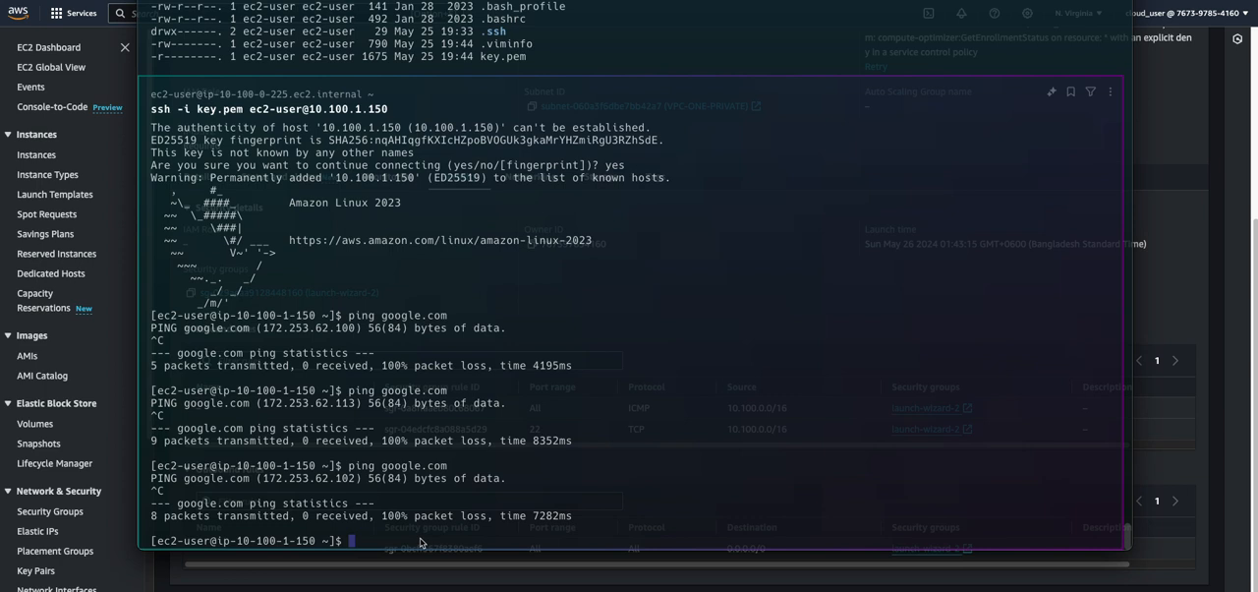
key(ctrl+c)
key(Up)
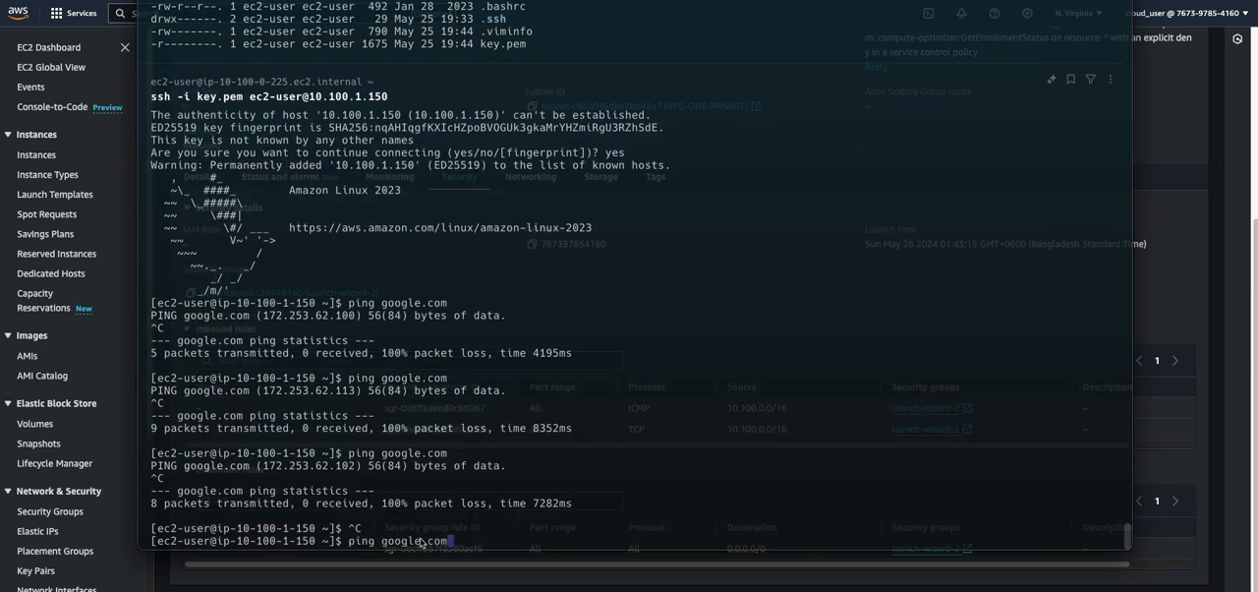
key(Return)
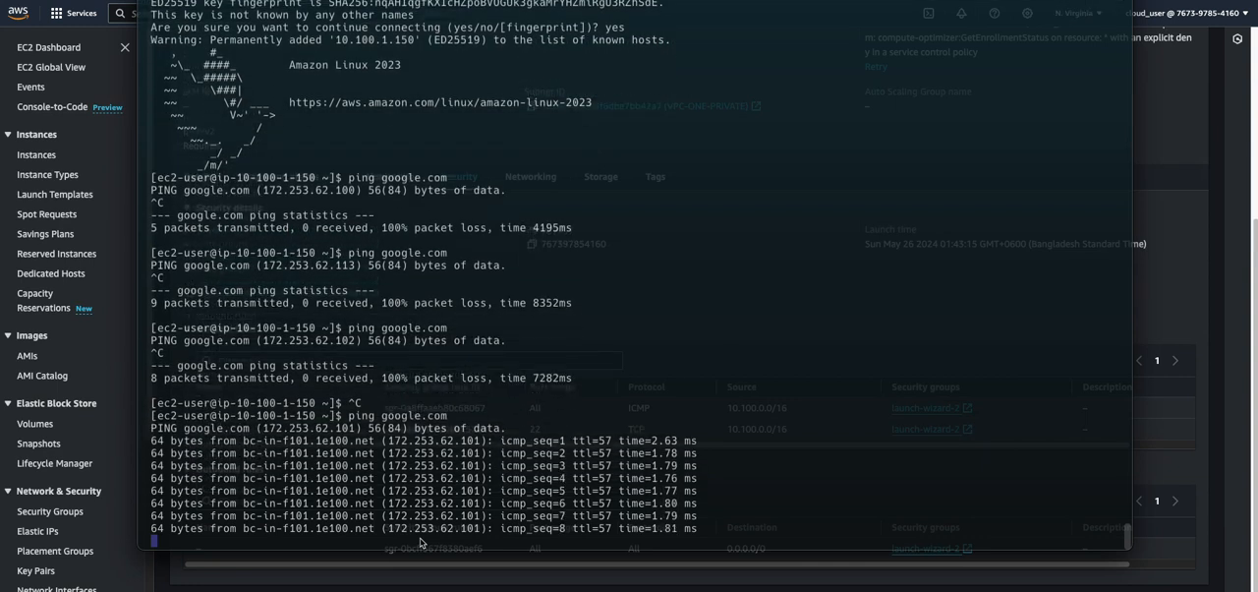
key(ctrl+c)
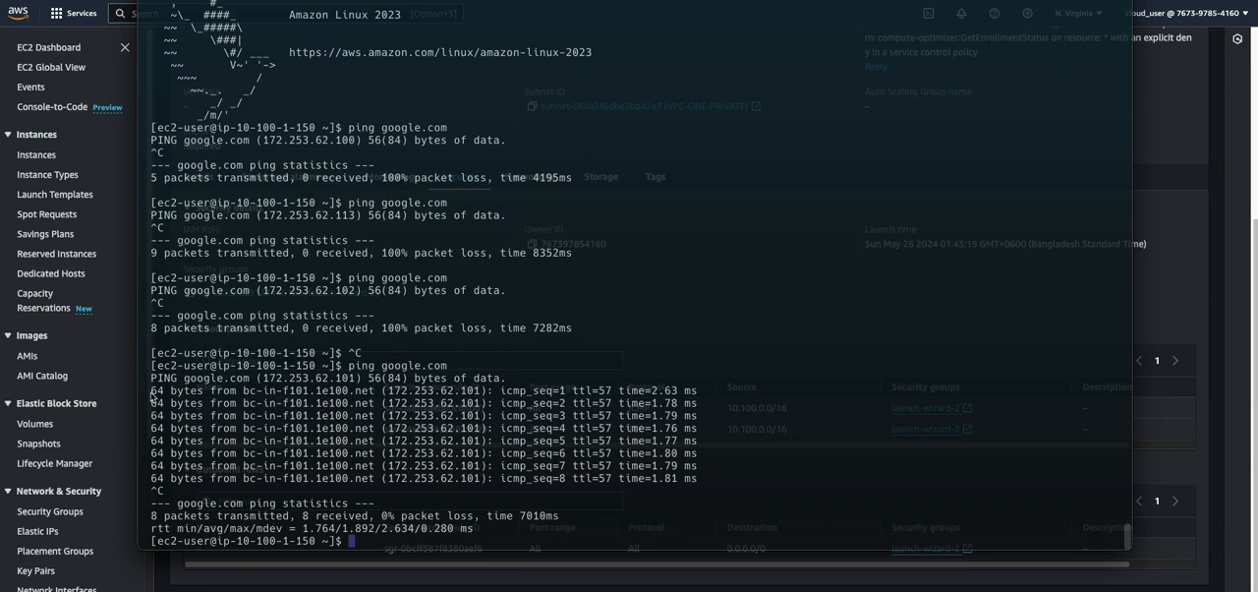
drag(152, 392, 634, 466)
click(503, 541)
scroll(504, 542, up, 5)
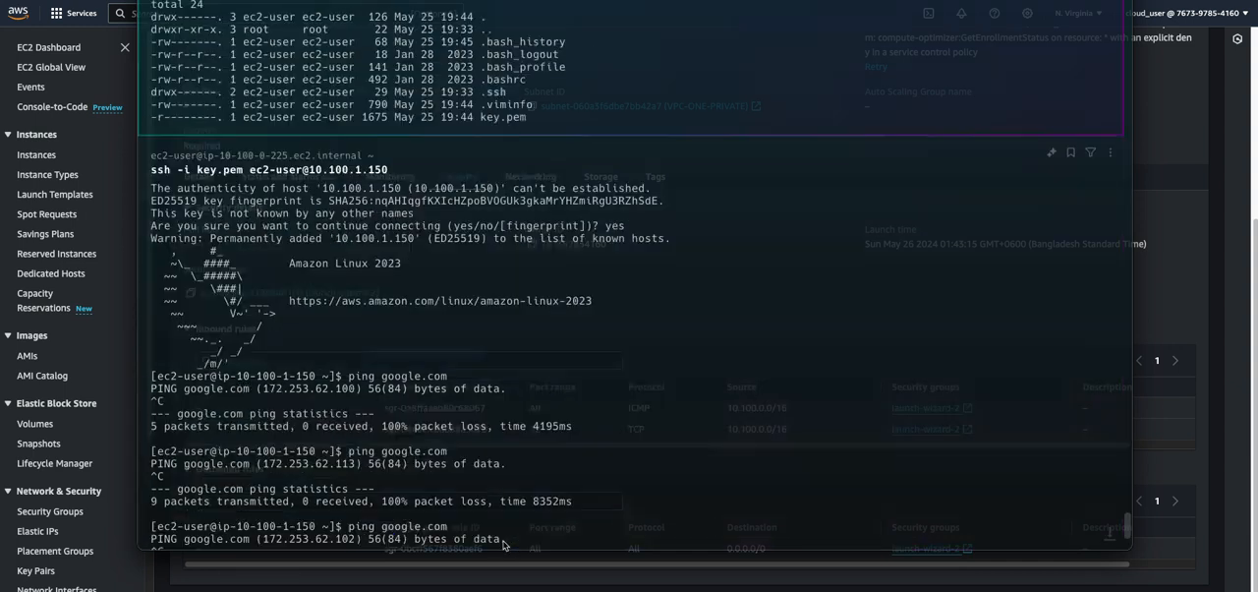
scroll(504, 543, down, 5)
Repeat the google.com ping from the private instance, examine the replies and stop it
key(Return)
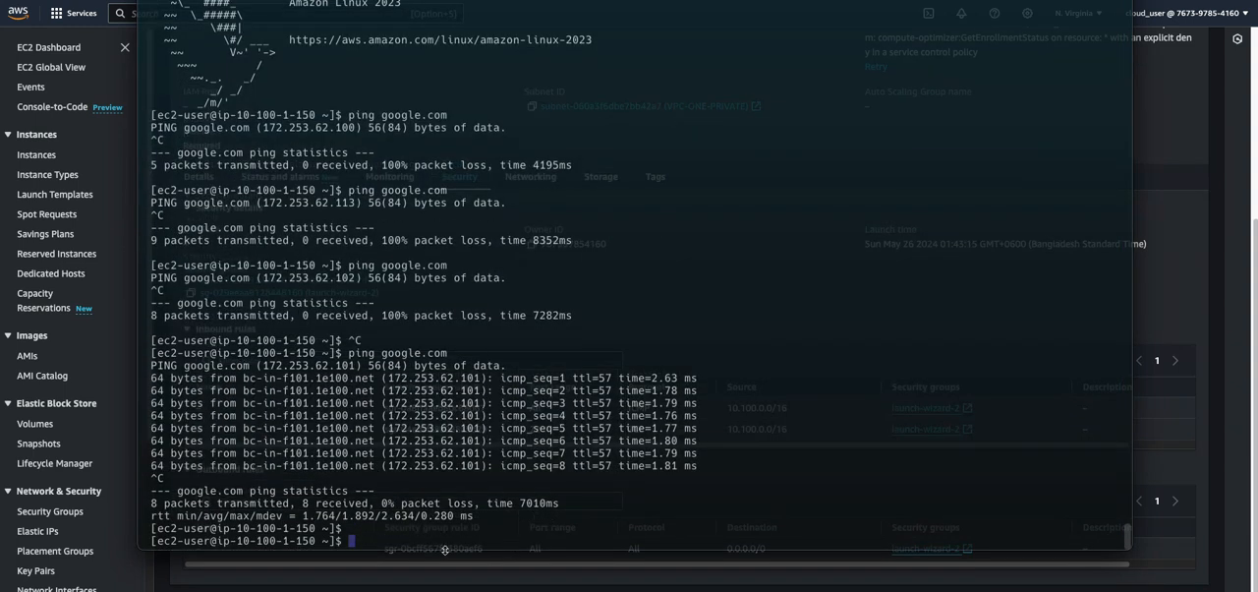
key(Up)
key(Return)
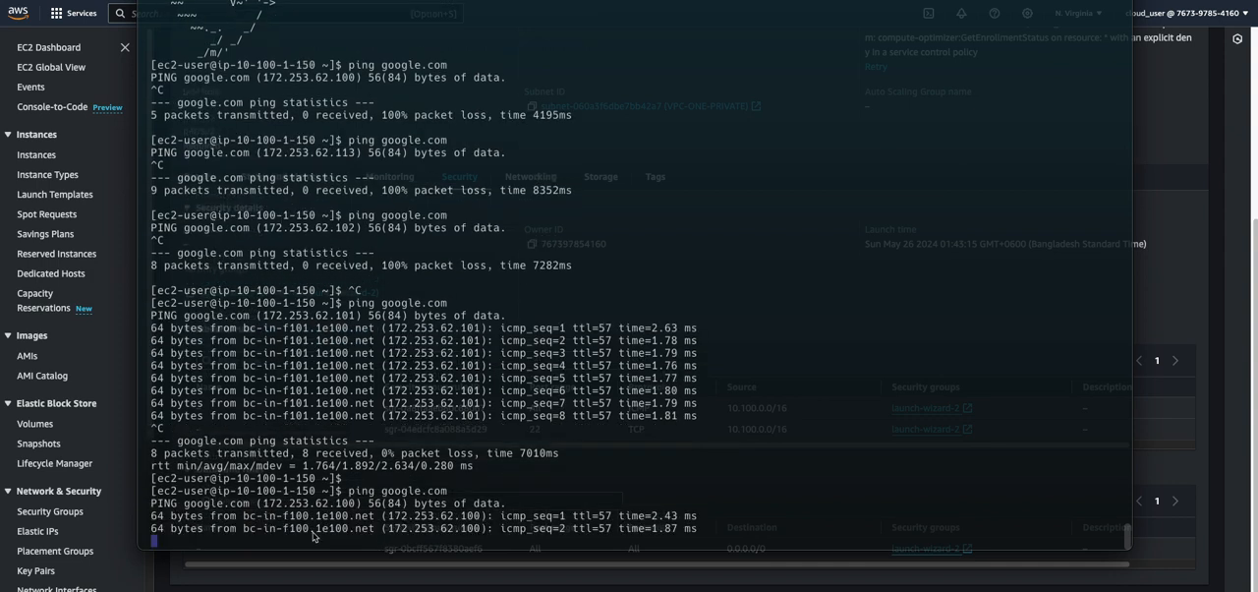
drag(212, 520, 710, 535)
click(502, 541)
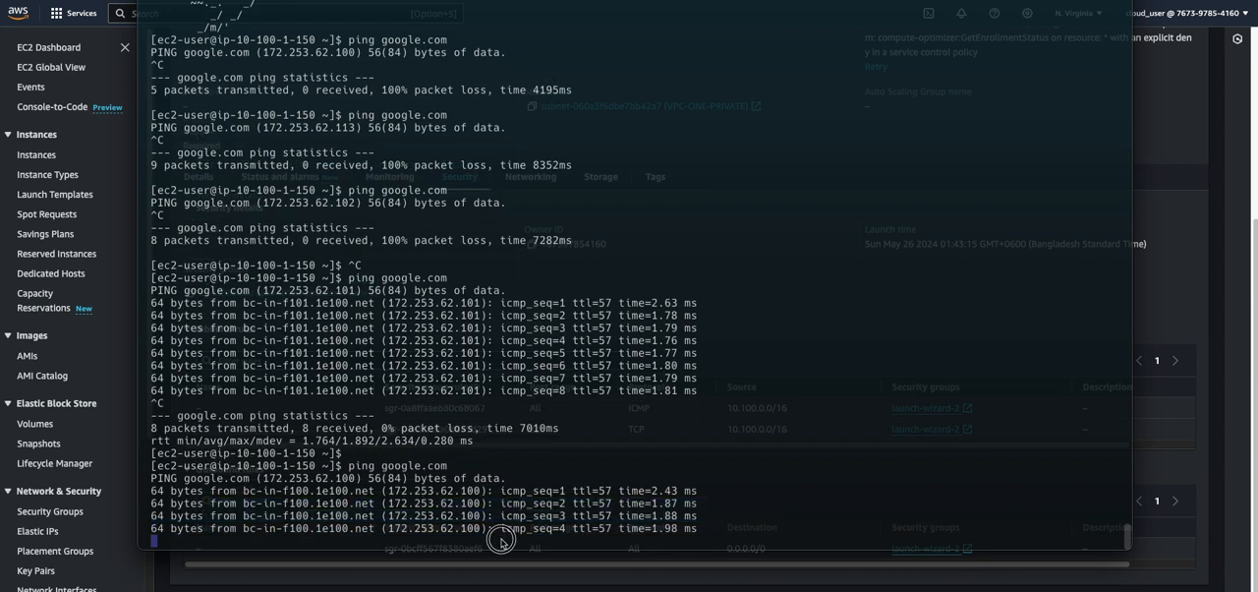
key(ctrl+c)
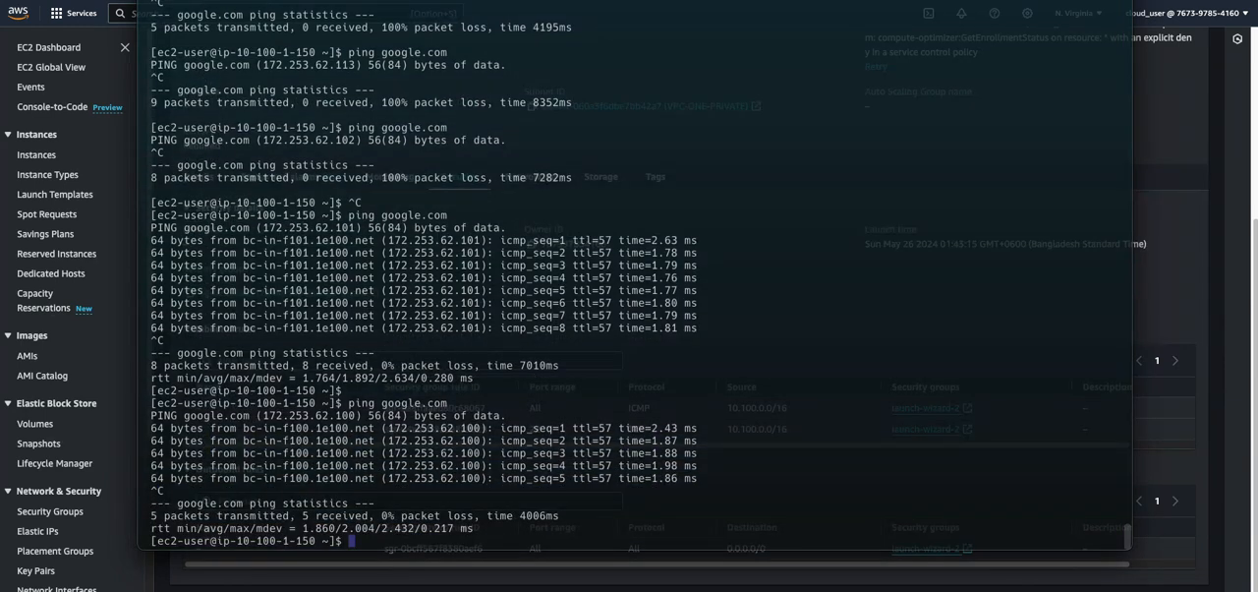
key(super+Tab)
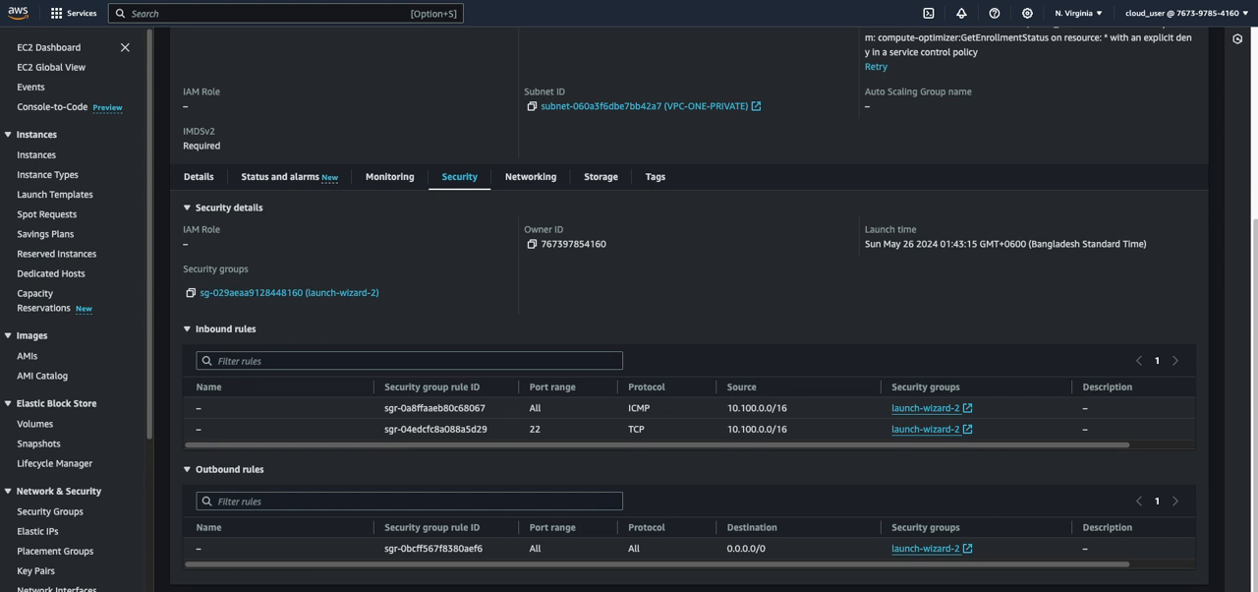
click(611, 577)
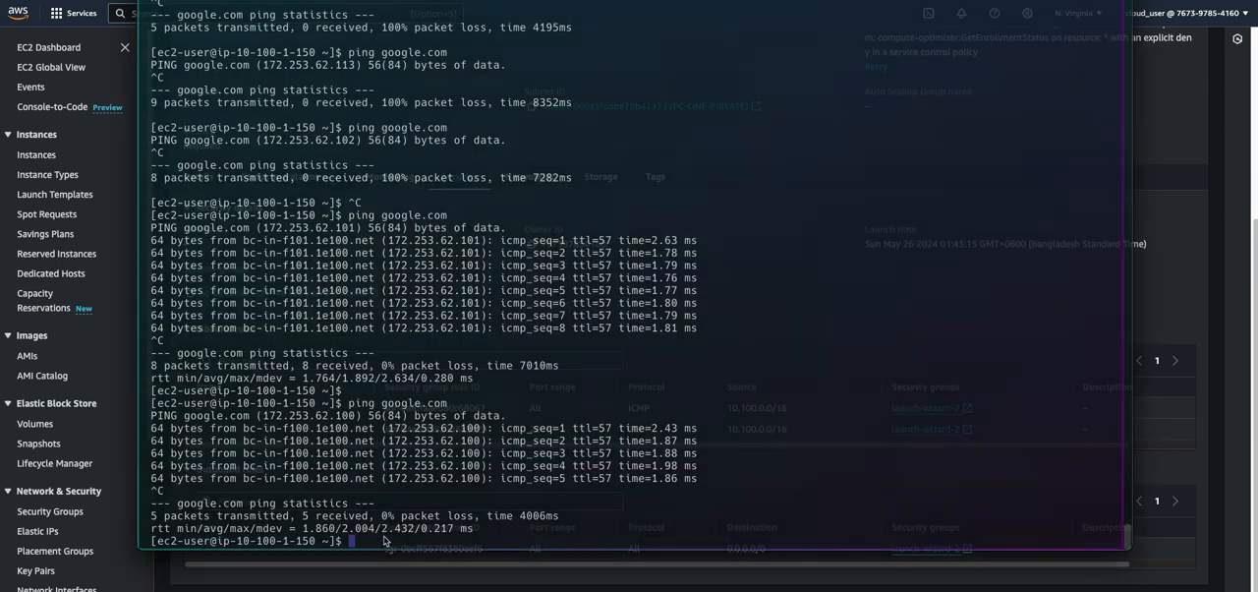
key(super+v)
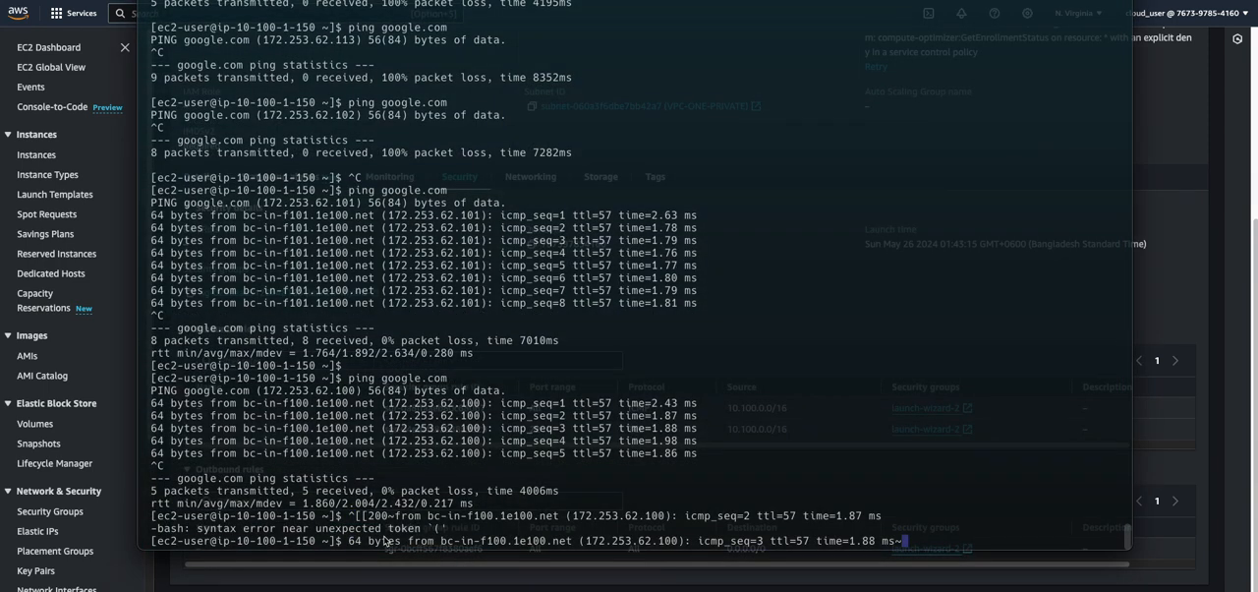
key(ctrl+c)
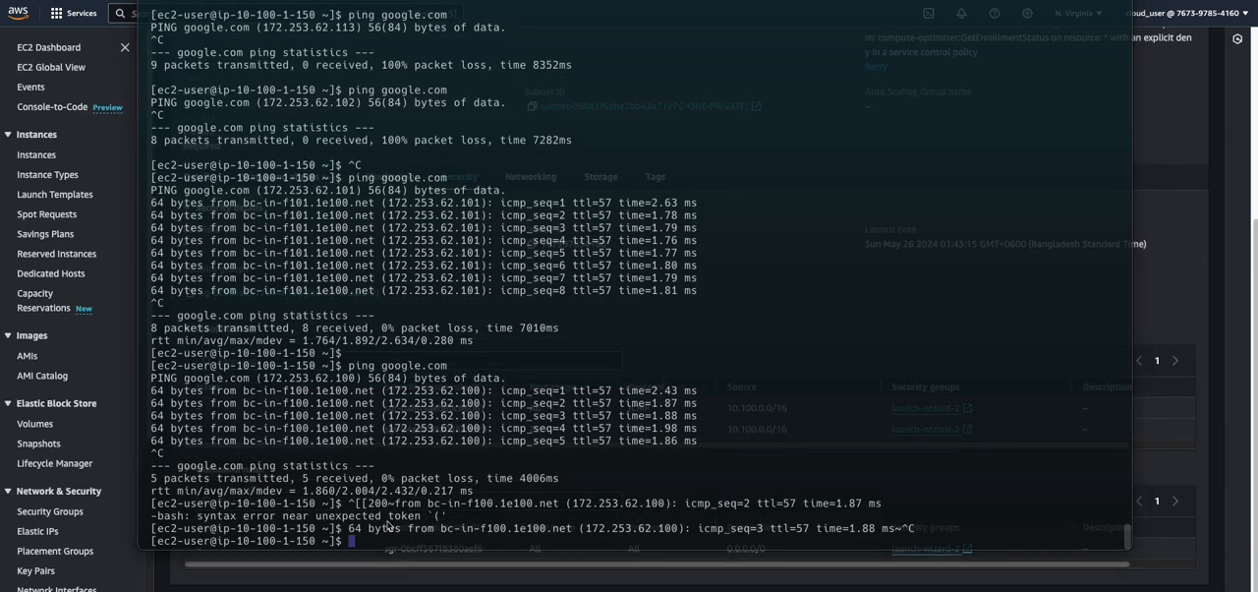
Install nginx on the private instance with sudo yum install nginx, answering y to the install prompt
key(ctrl+v)
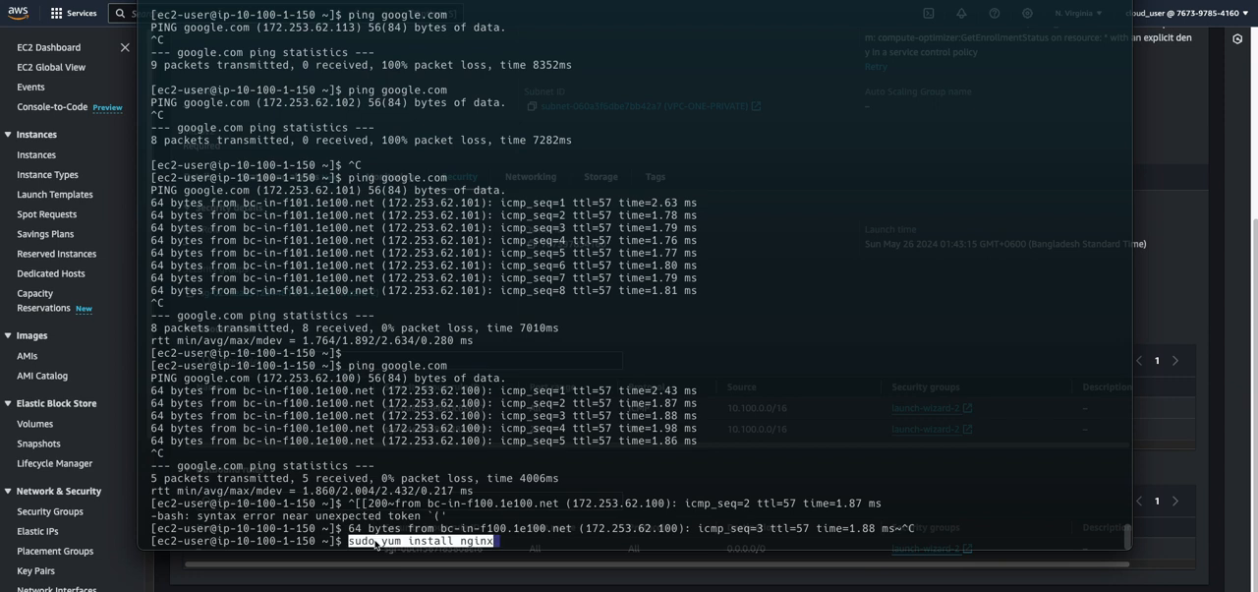
key(Return)
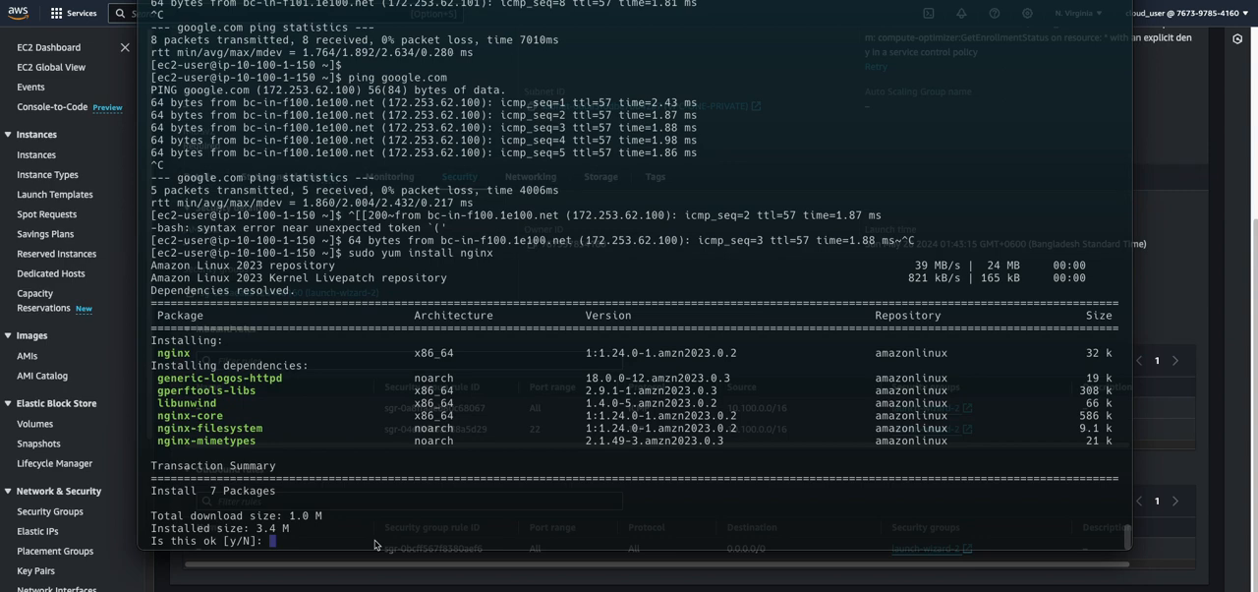
text(y)
key(Return)
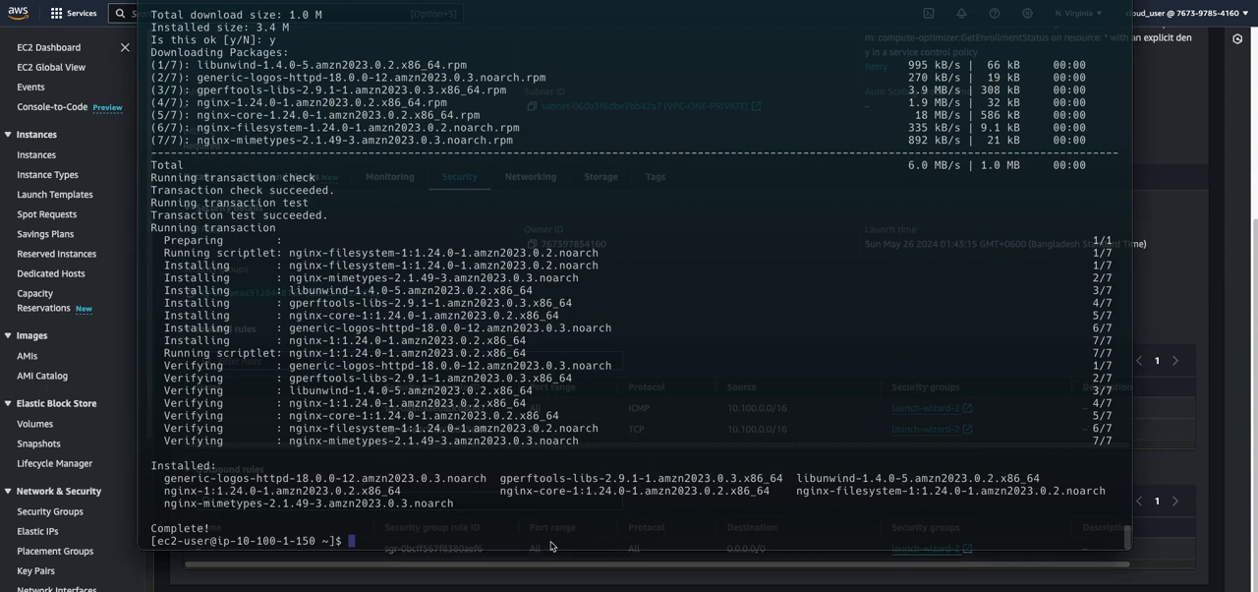
Start the nginx service and enable it at boot with sudo systemctl start nginx and sudo systemctl enable nginx
key(super+v)
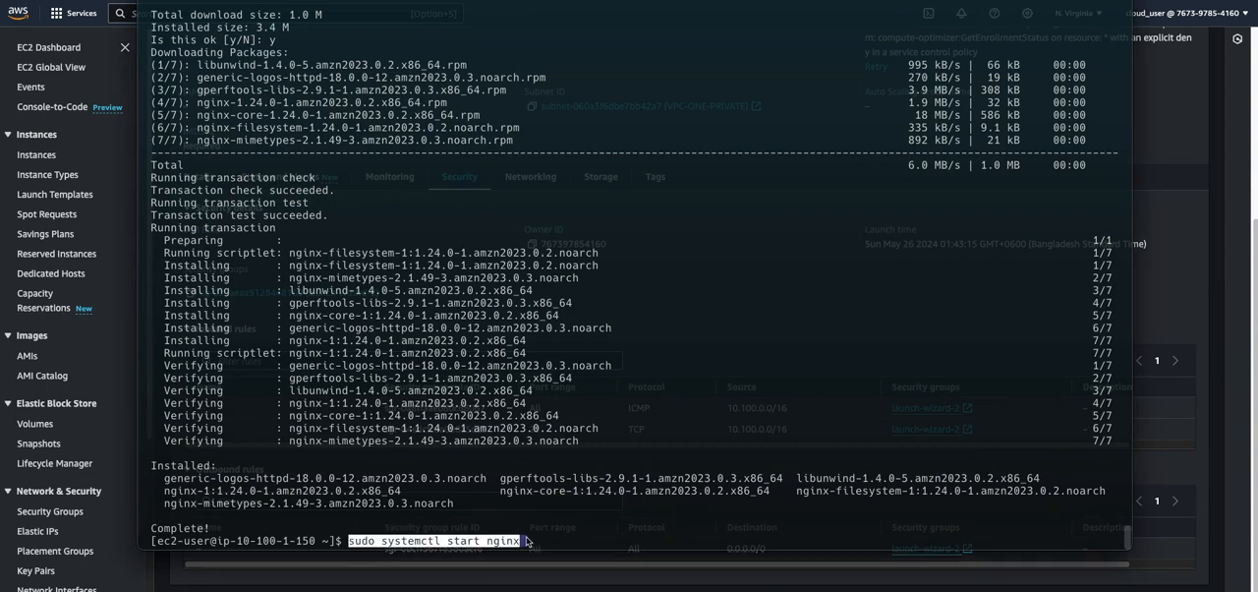
key(Return)
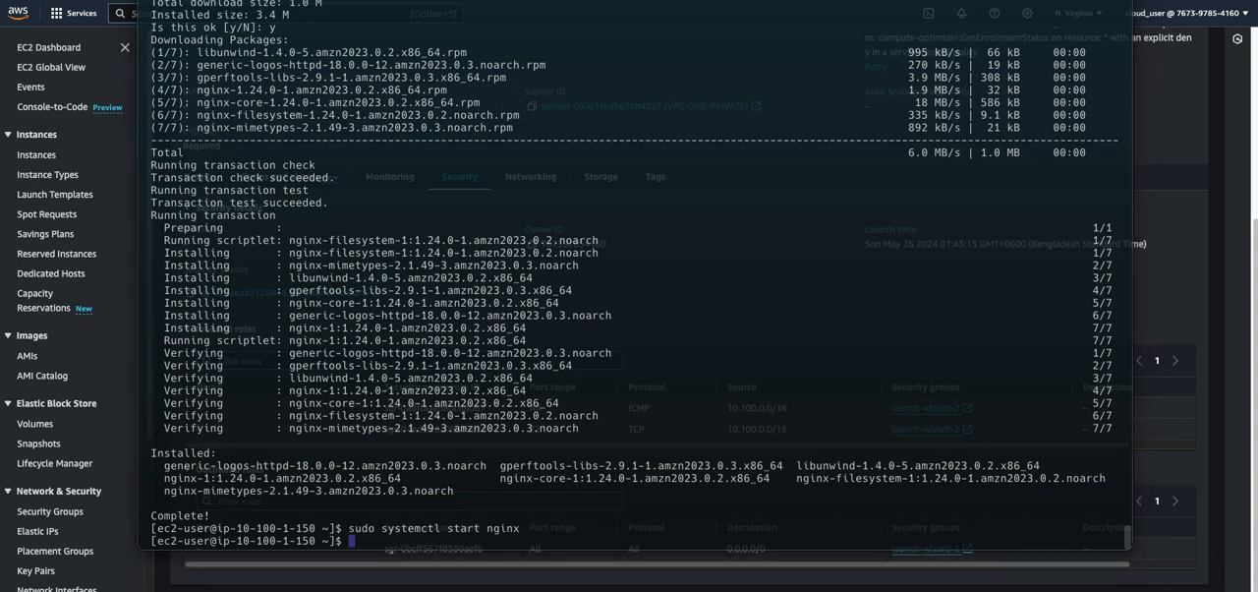
key(super+v)
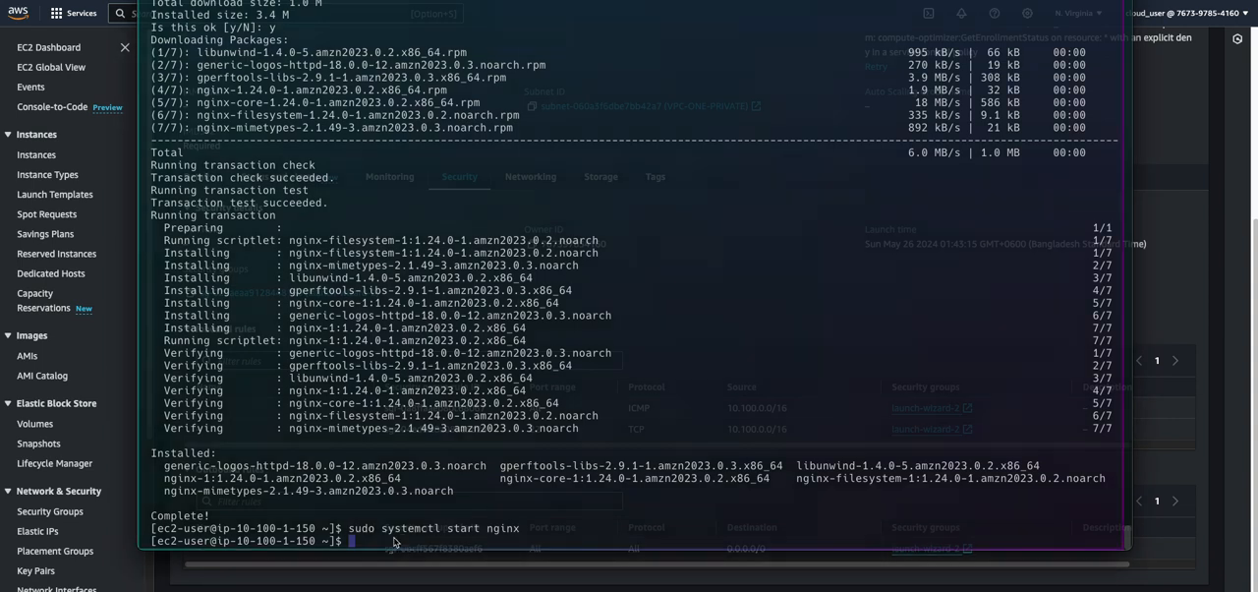
key(Return)
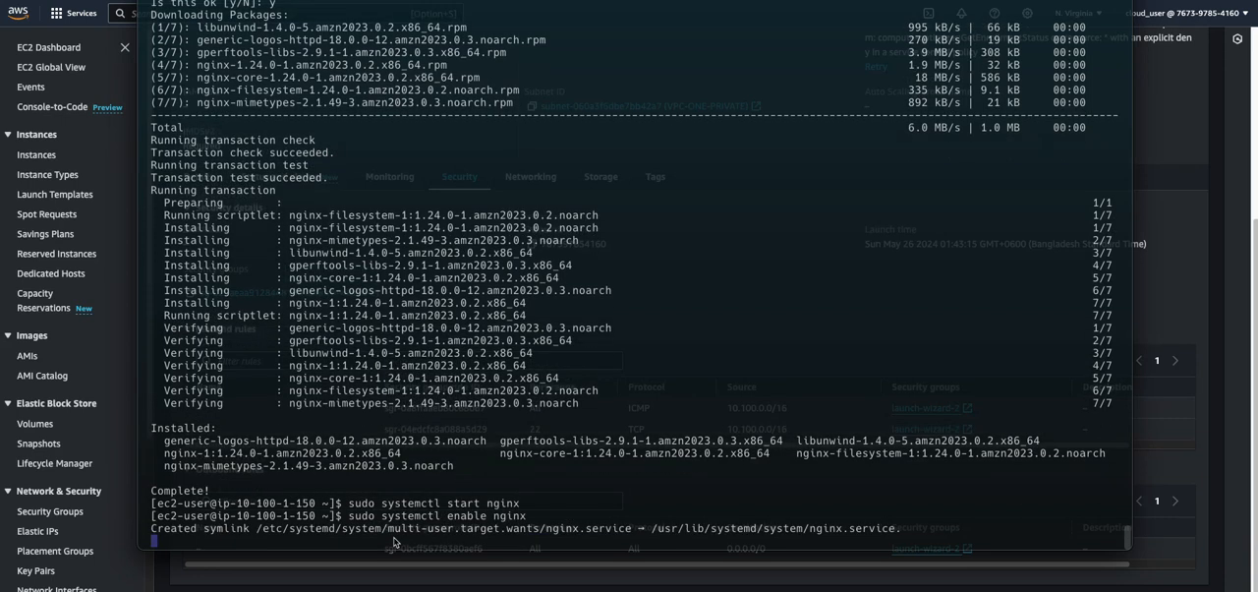
Check the nginx service by running sudo systemctl status nginx, examining its enabled and active state
key(Up)
key(Left)
key(Left)
key(Left)
key(Left)
key(Left)
key(Left)
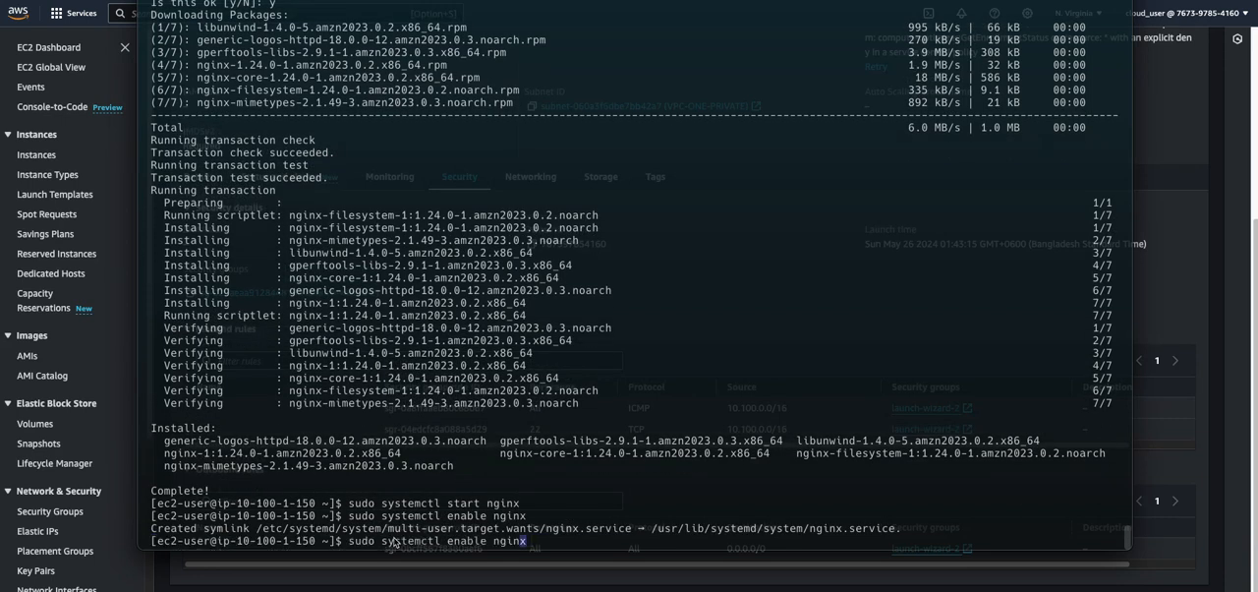
key(BackSpace)
key(BackSpace)
key(BackSpace)
key(BackSpace)
key(BackSpace)
key(BackSpace)
key(BackSpace)
text(status)
key(Return)
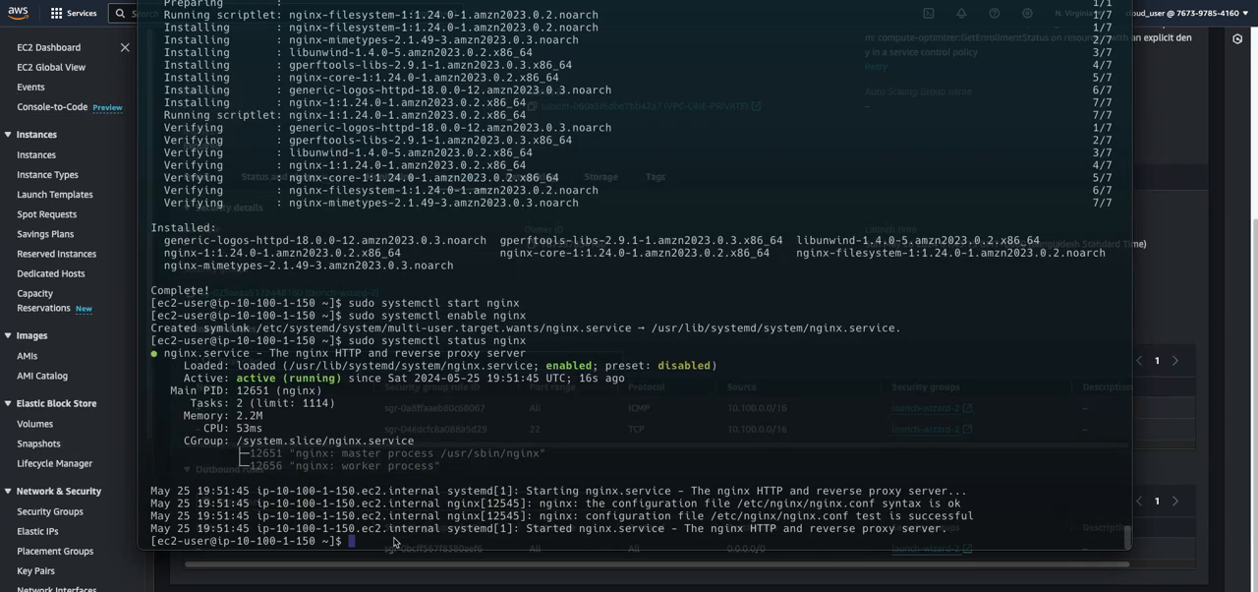
drag(237, 365, 349, 376)
click(273, 386)
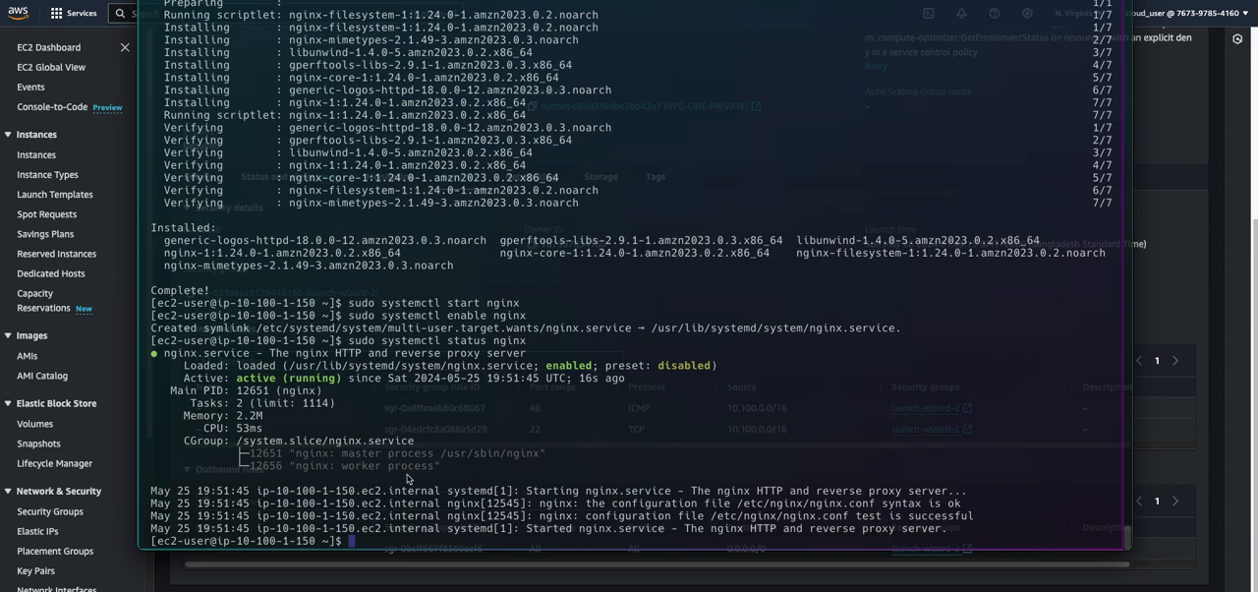
Exit the SSH session on the private instance, and copy EC2-PRIVATE-VPC-ONE's private IPv4 address from the AWS console
text(exit)
key(Return)
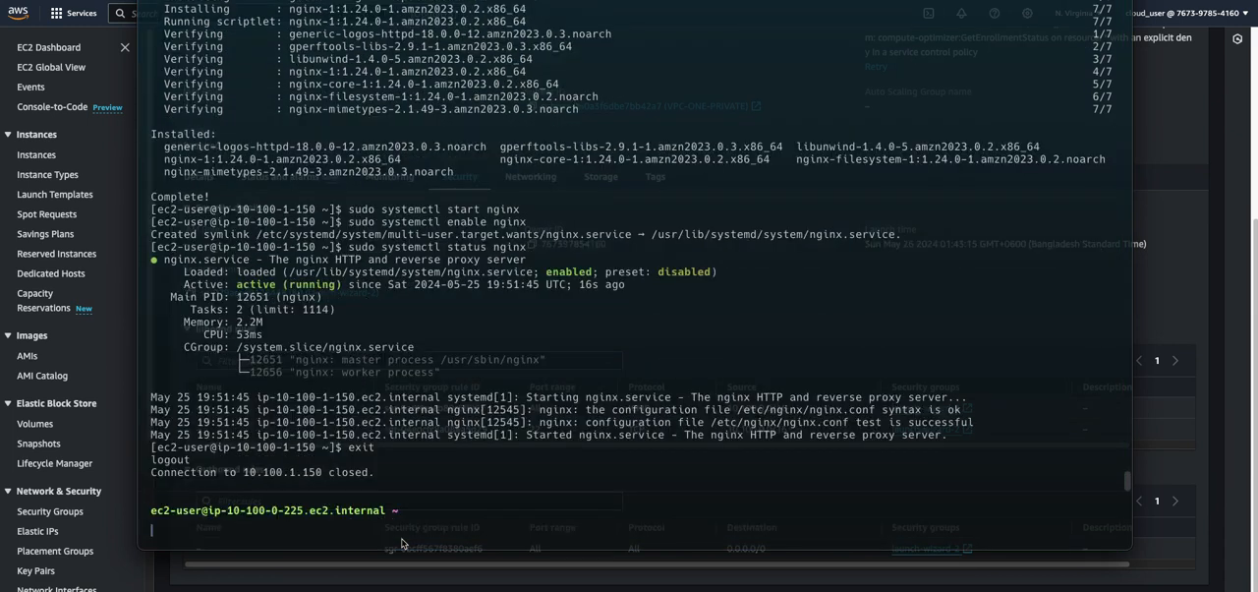
click(1154, 269)
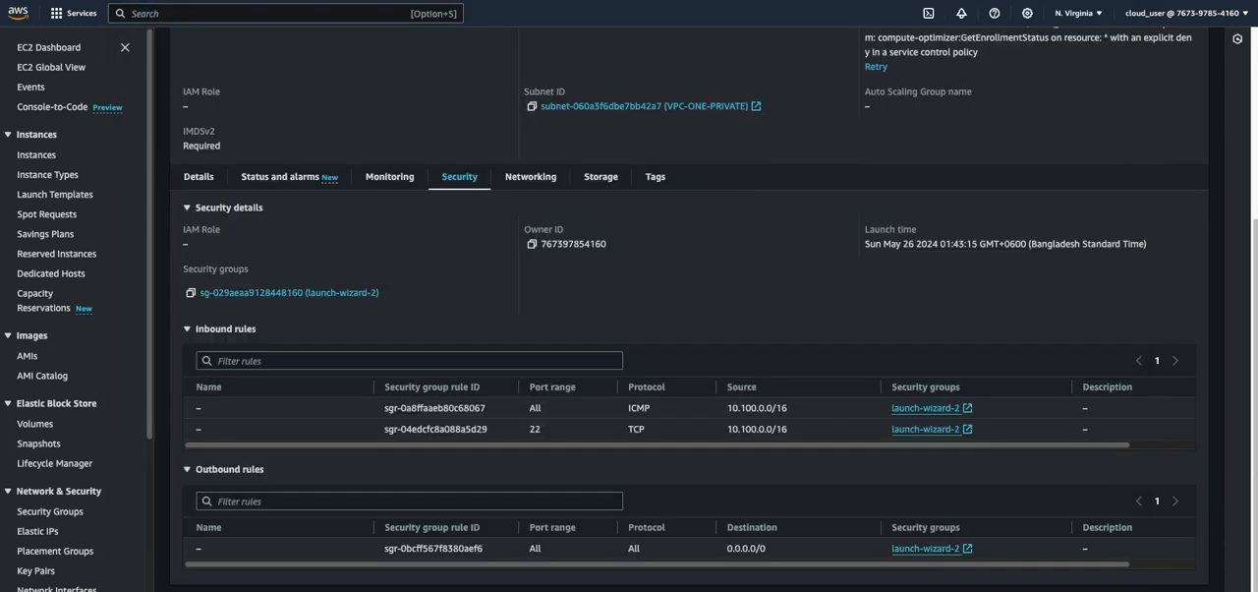
scroll(858, 138, up, 3)
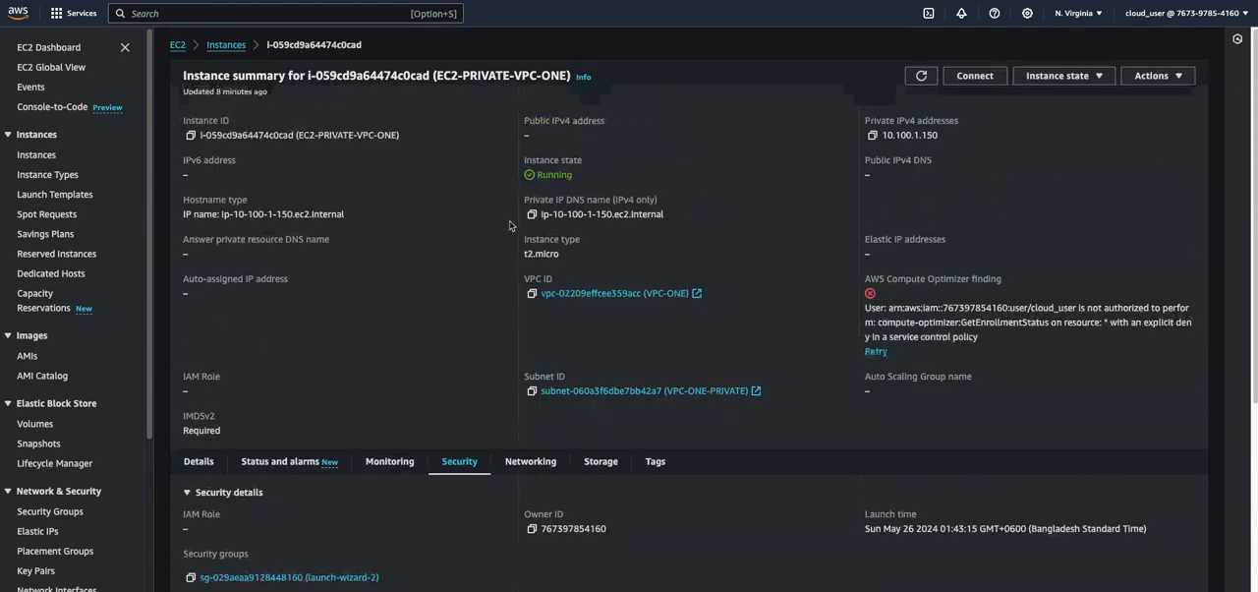
click(872, 135)
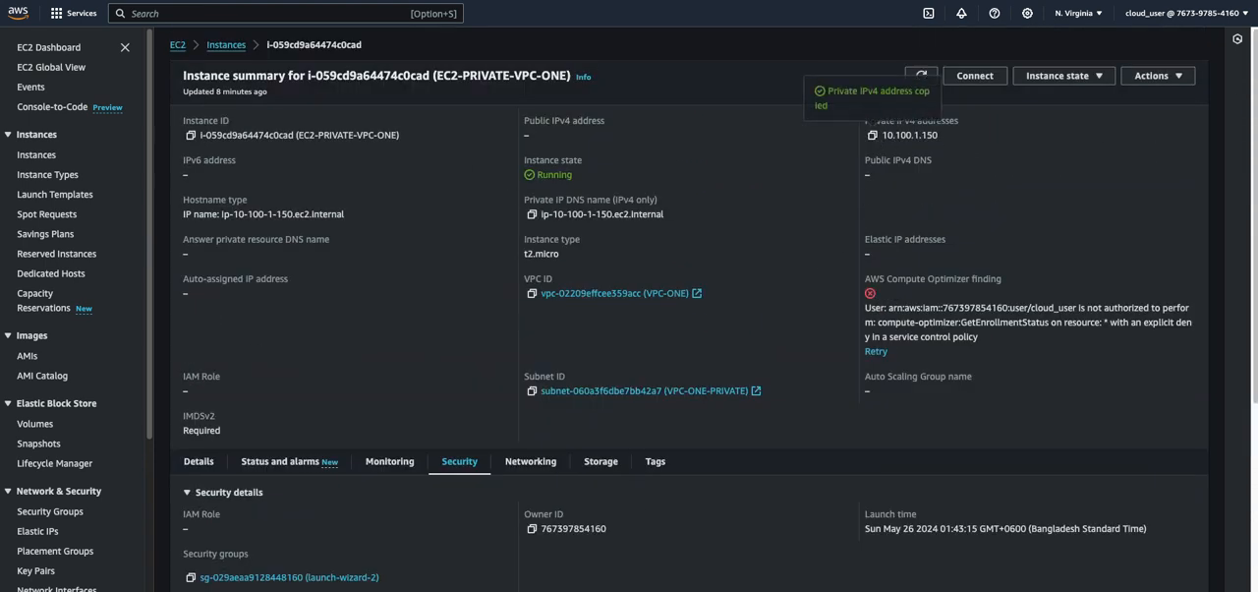
mouse_move(513, 588)
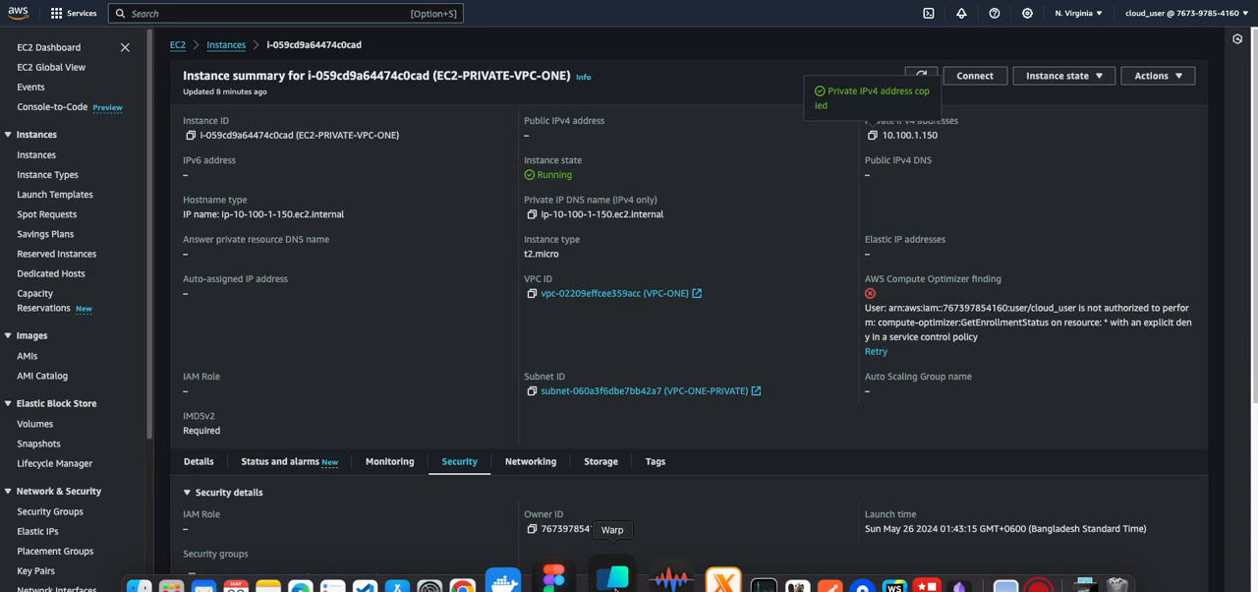
click(668, 586)
text(curl )
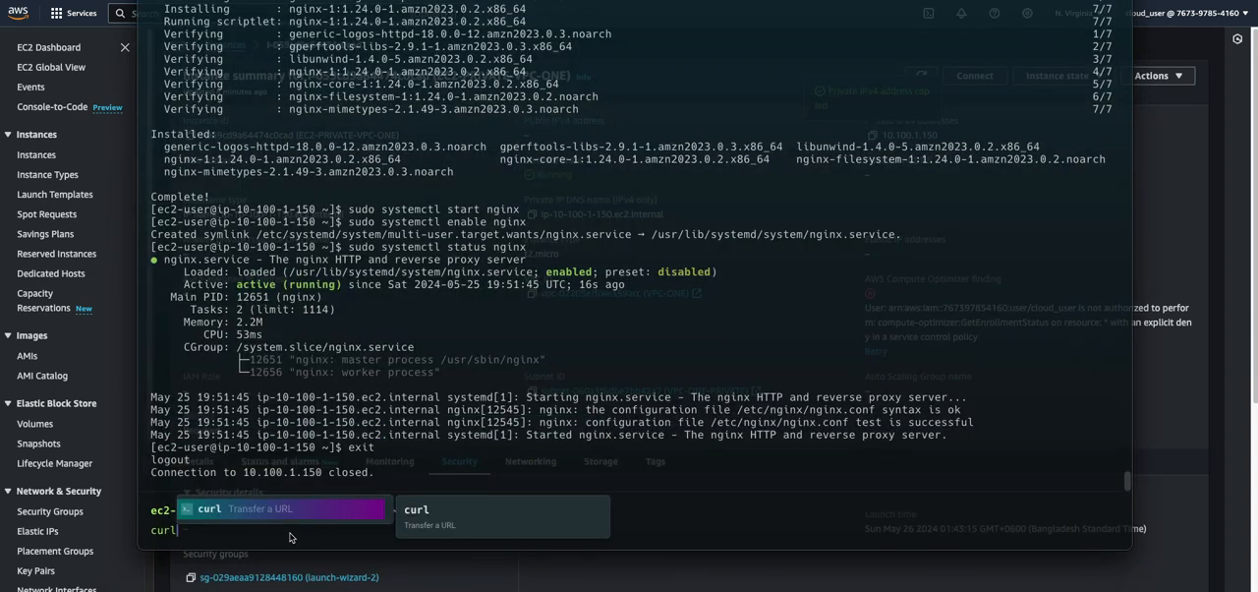
text(h)
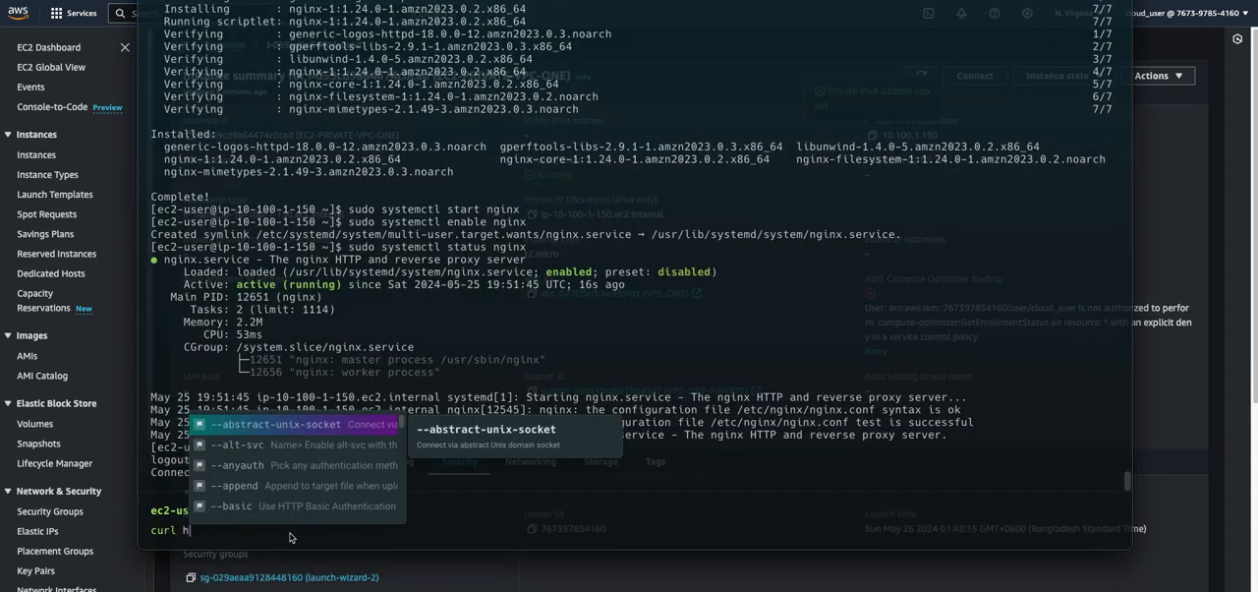
text(ttp://)
key(super+v)
text(:80)
key(Return)
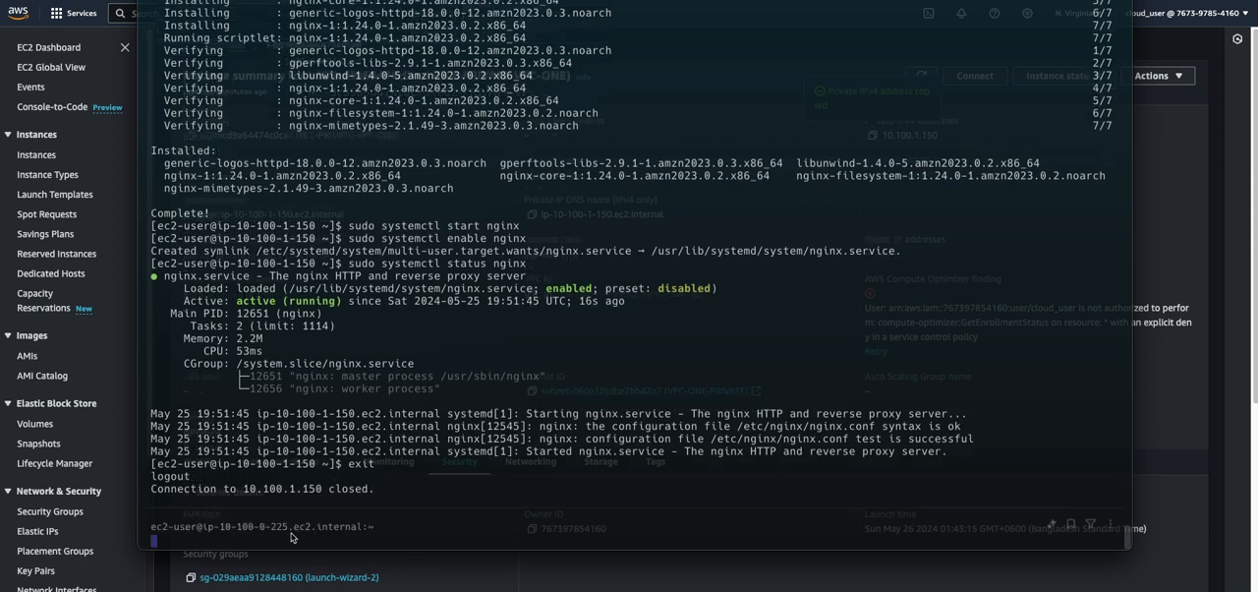
Return to the AWS console, review EC2-PRIVATE-VPC-ONE's security rules, and open its launch-wizard-2 security group
click(1166, 324)
scroll(528, 418, down, 5)
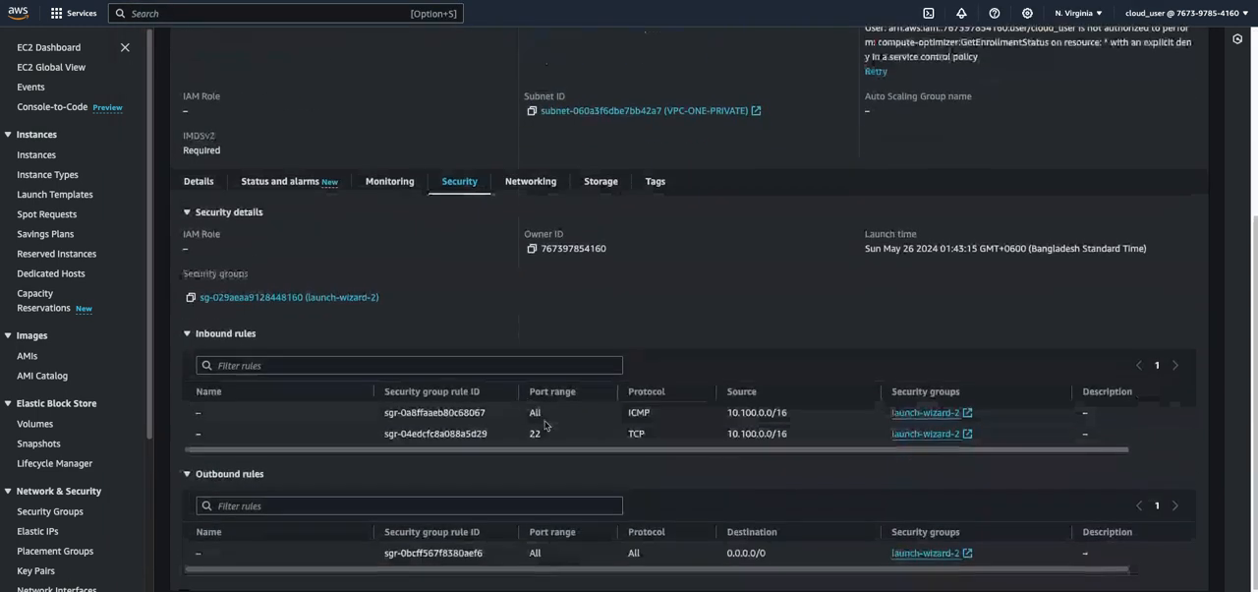
scroll(370, 358, up, 3)
scroll(371, 357, down, 3)
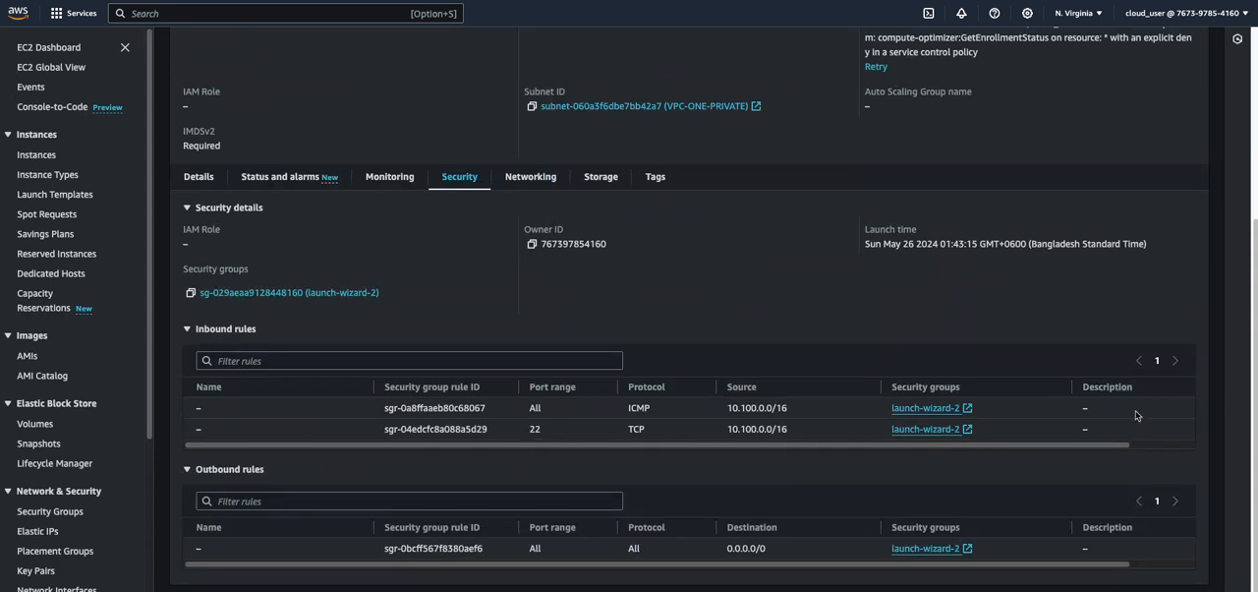
scroll(558, 452, up, 4)
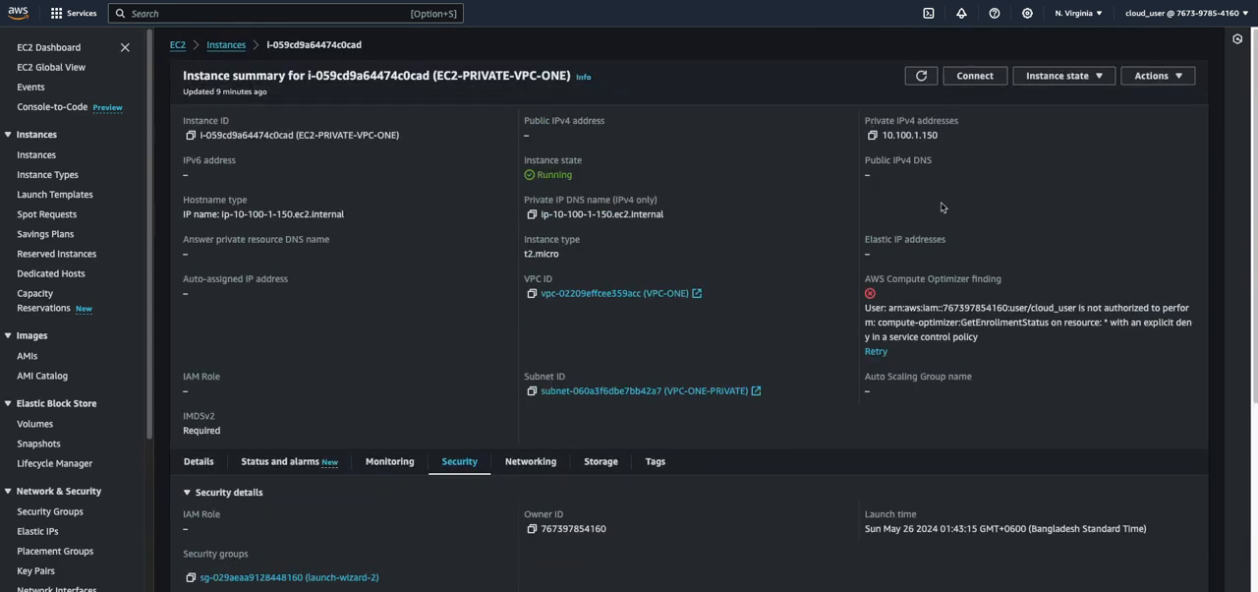
scroll(863, 337, down, 4)
scroll(678, 440, up, 4)
scroll(757, 450, down, 4)
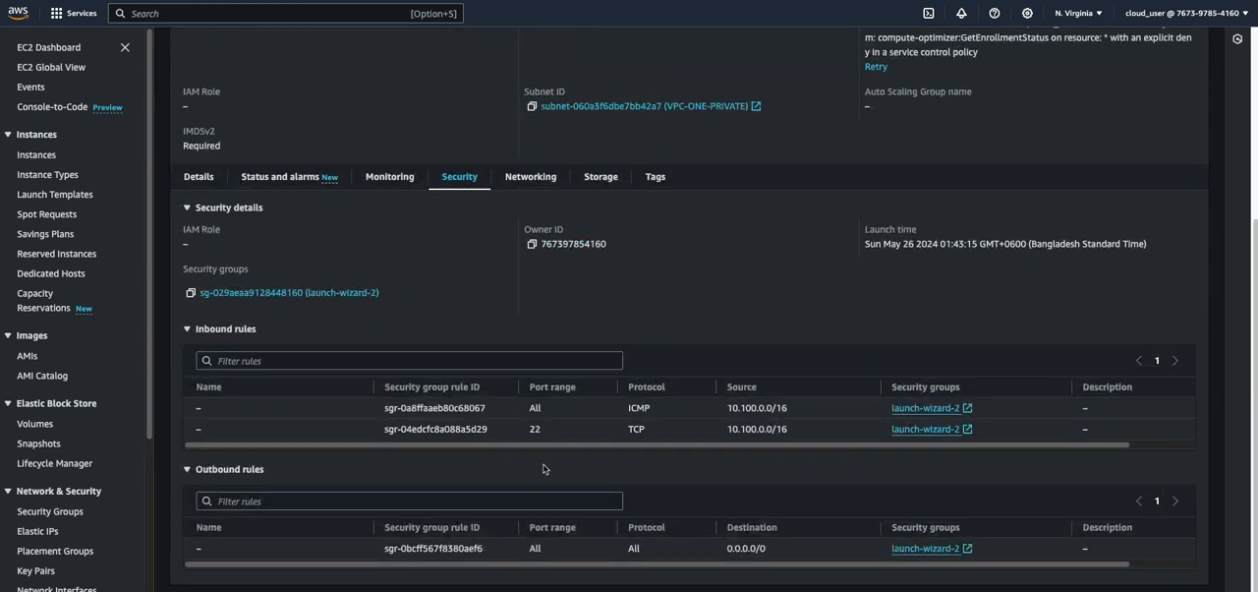
click(924, 430)
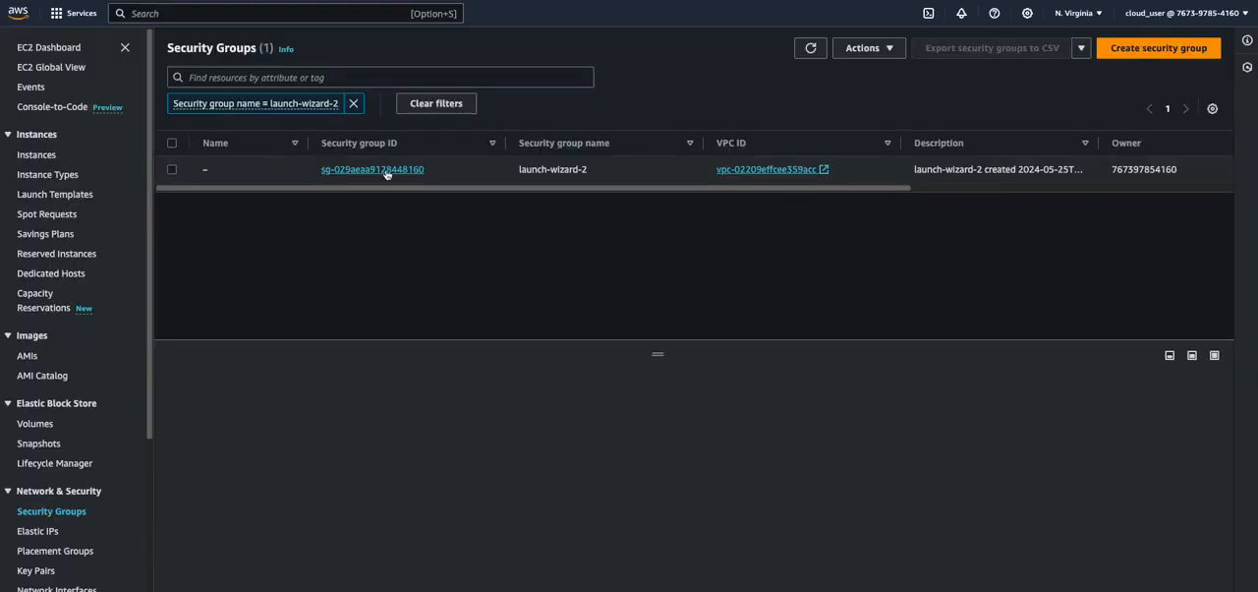
click(387, 170)
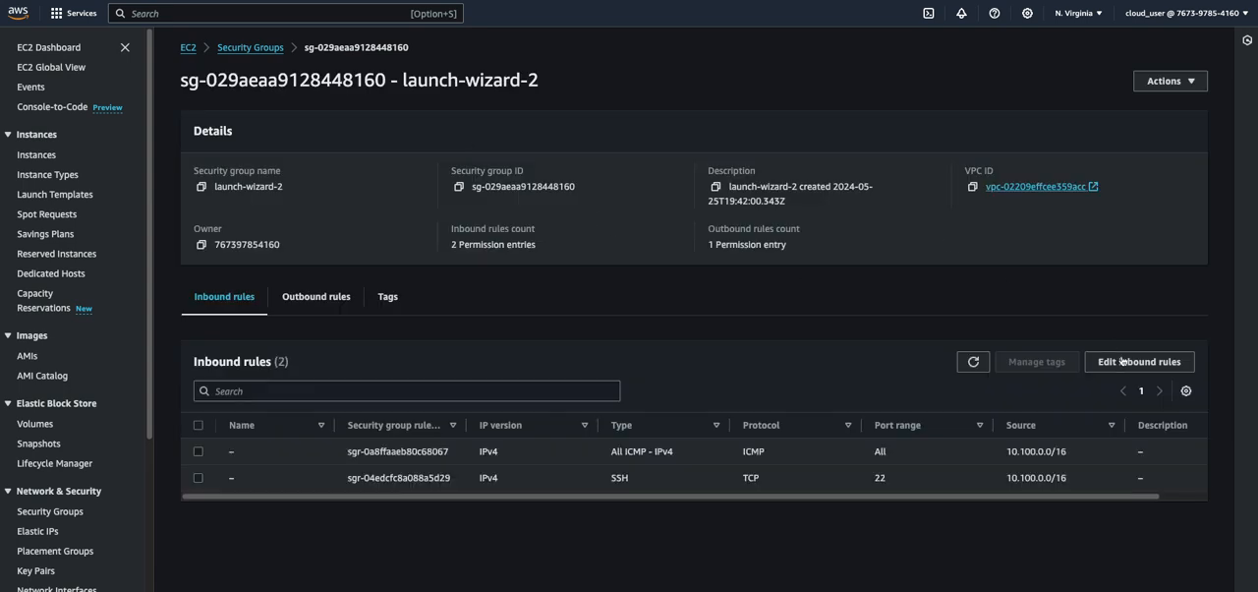
Add an HTTP inbound rule with source 10.100.0.0/16 to the launch-wizard-2 security group and save the rules
click(1122, 361)
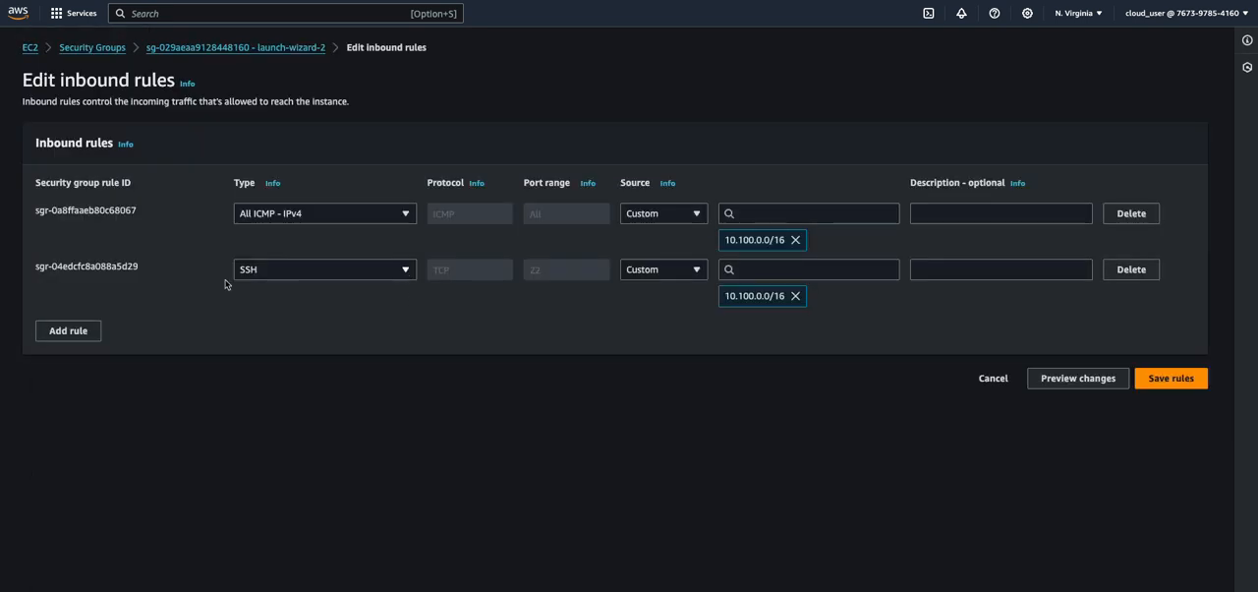
click(85, 332)
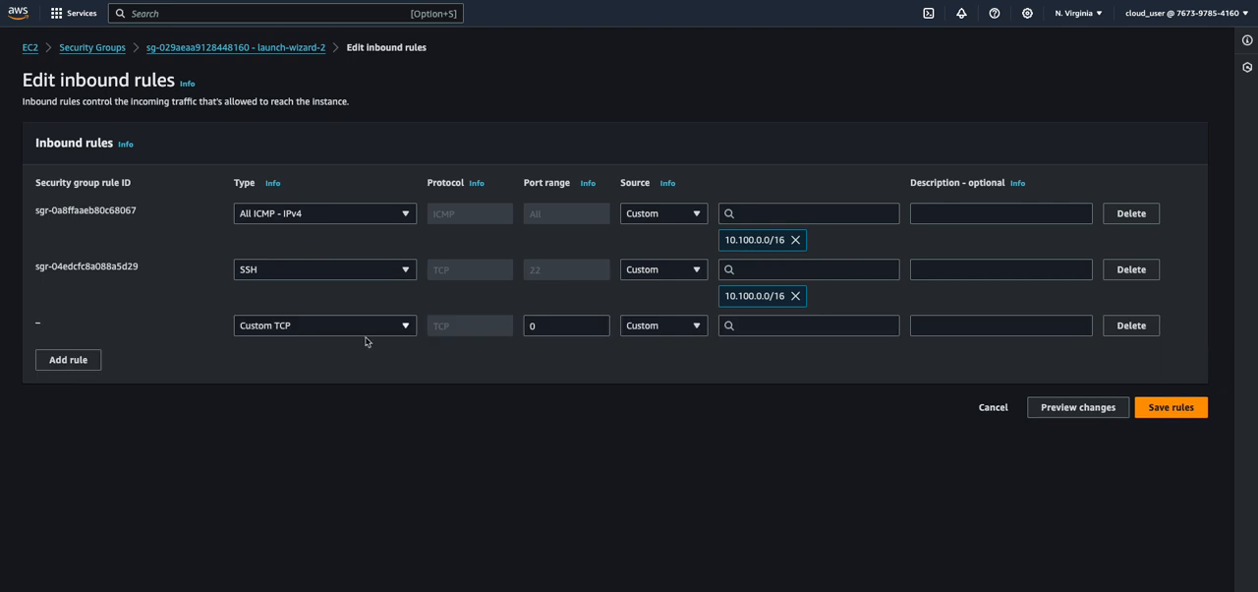
click(340, 328)
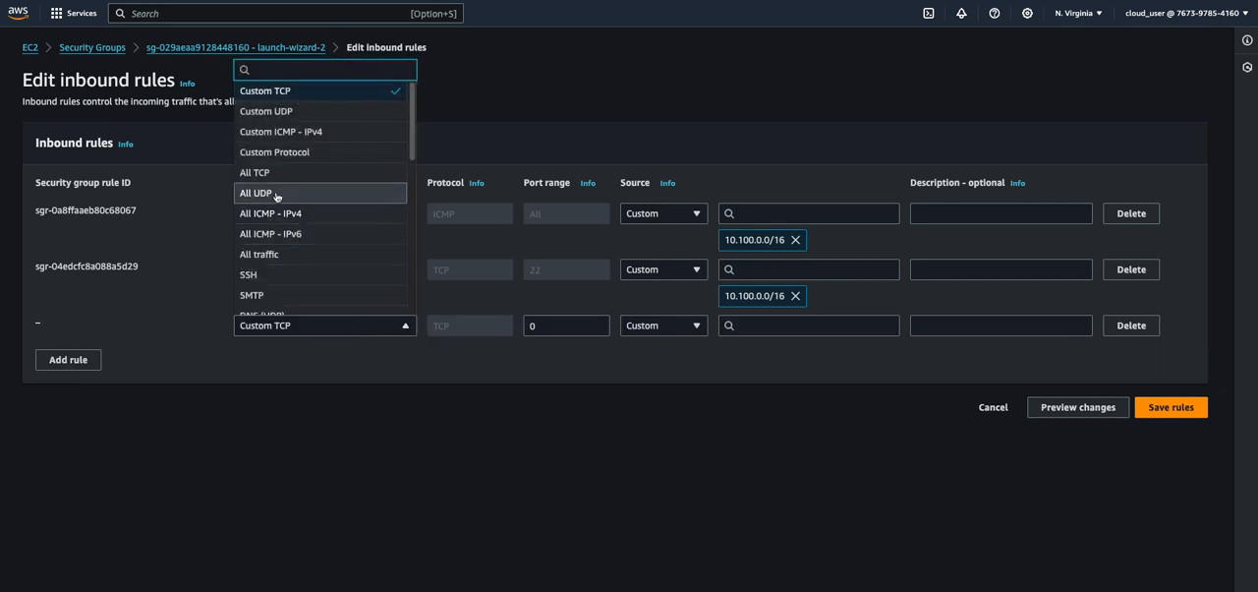
scroll(285, 290, down, 2)
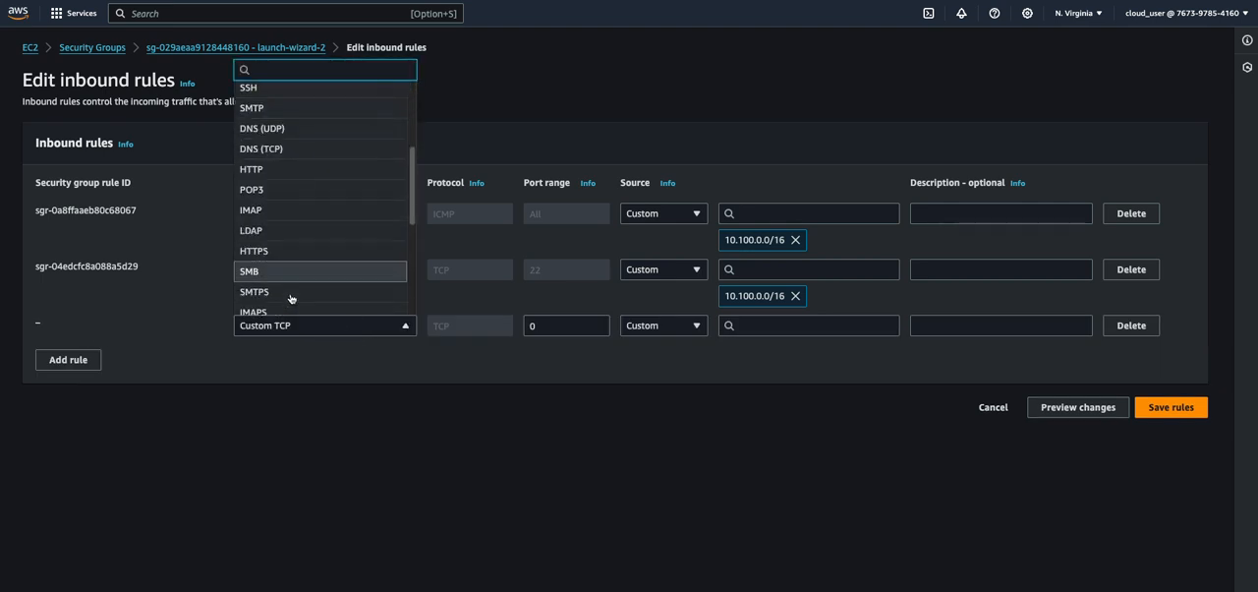
click(261, 173)
click(785, 323)
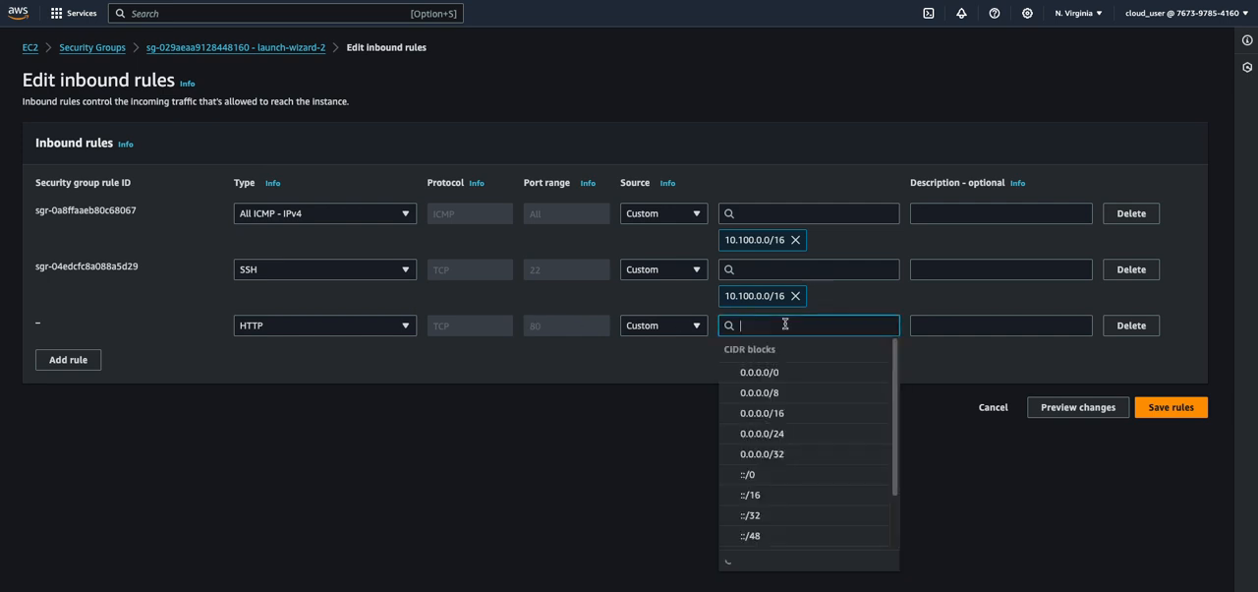
text(10)
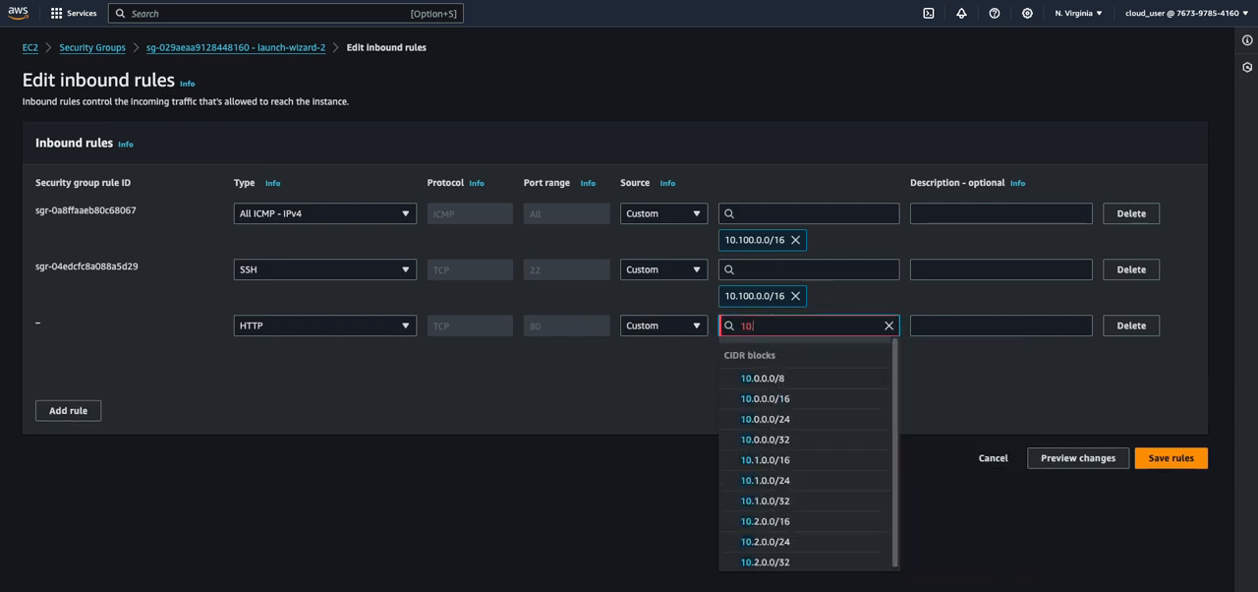
text(.100.0.0)
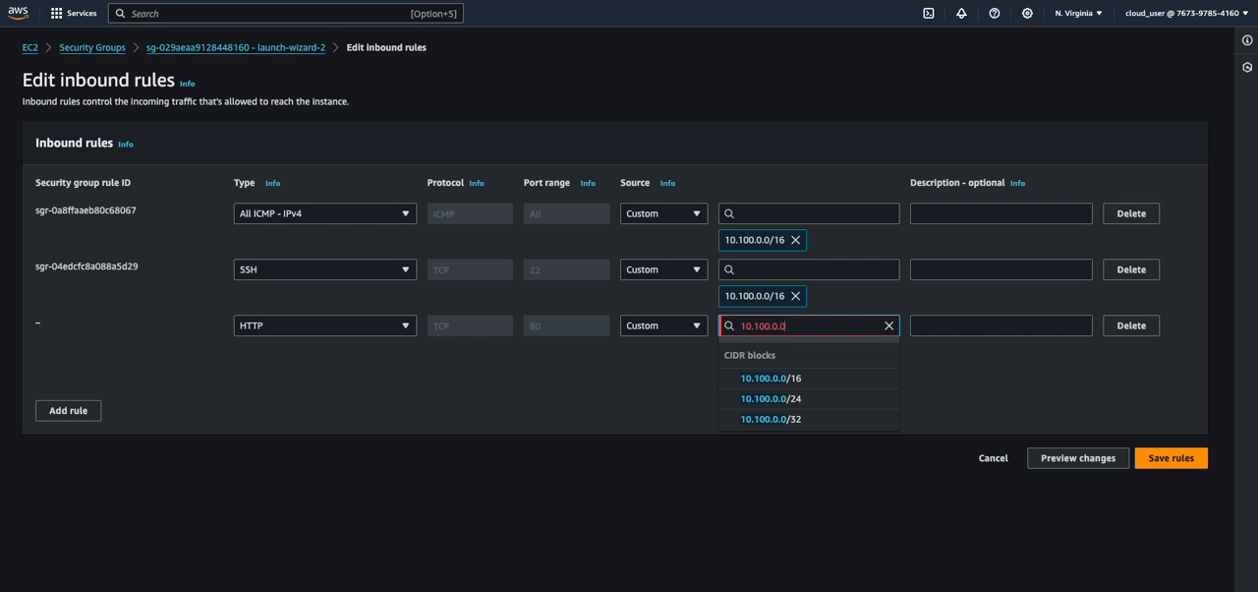
click(812, 377)
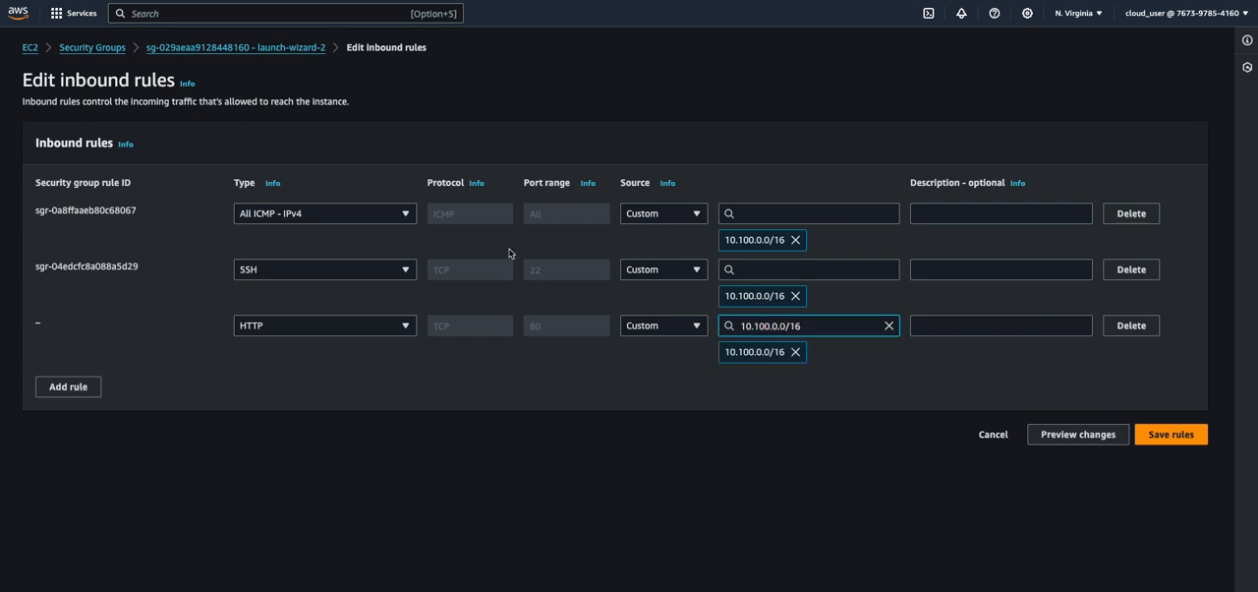
click(1169, 438)
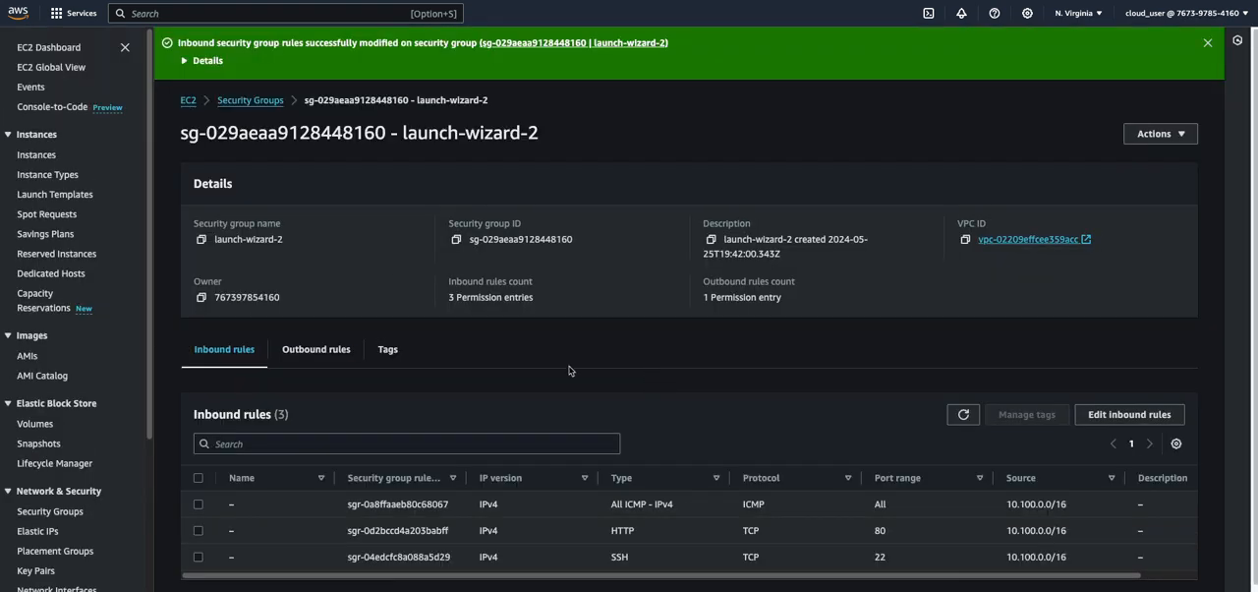
scroll(609, 385, down, 1)
mouse_move(496, 578)
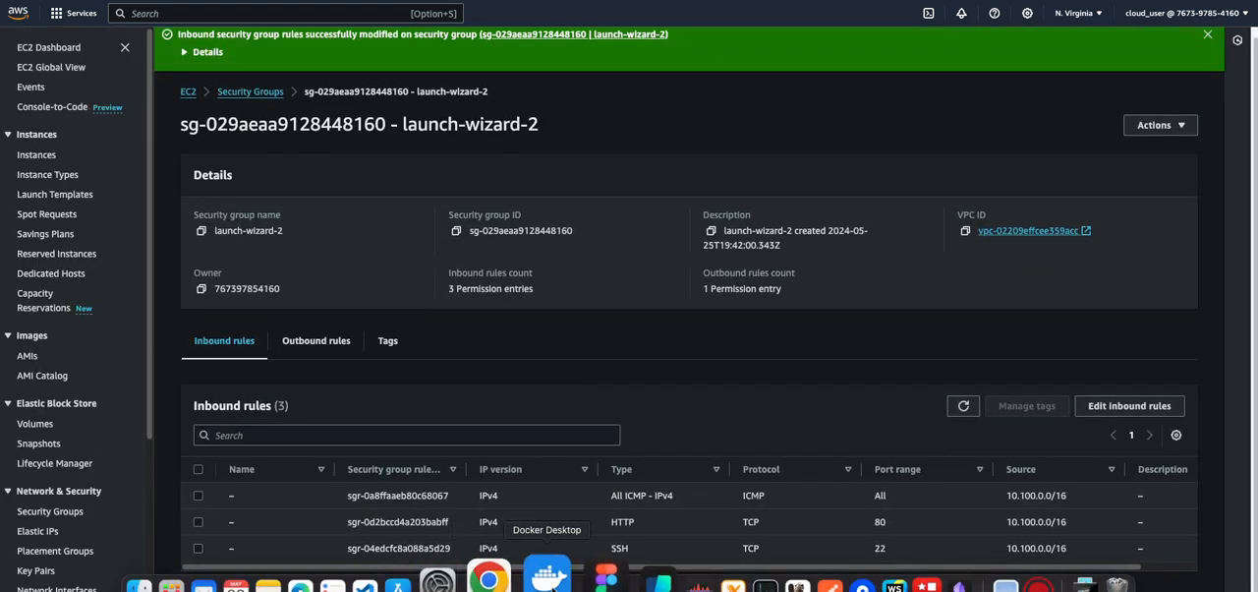
click(624, 580)
click(381, 539)
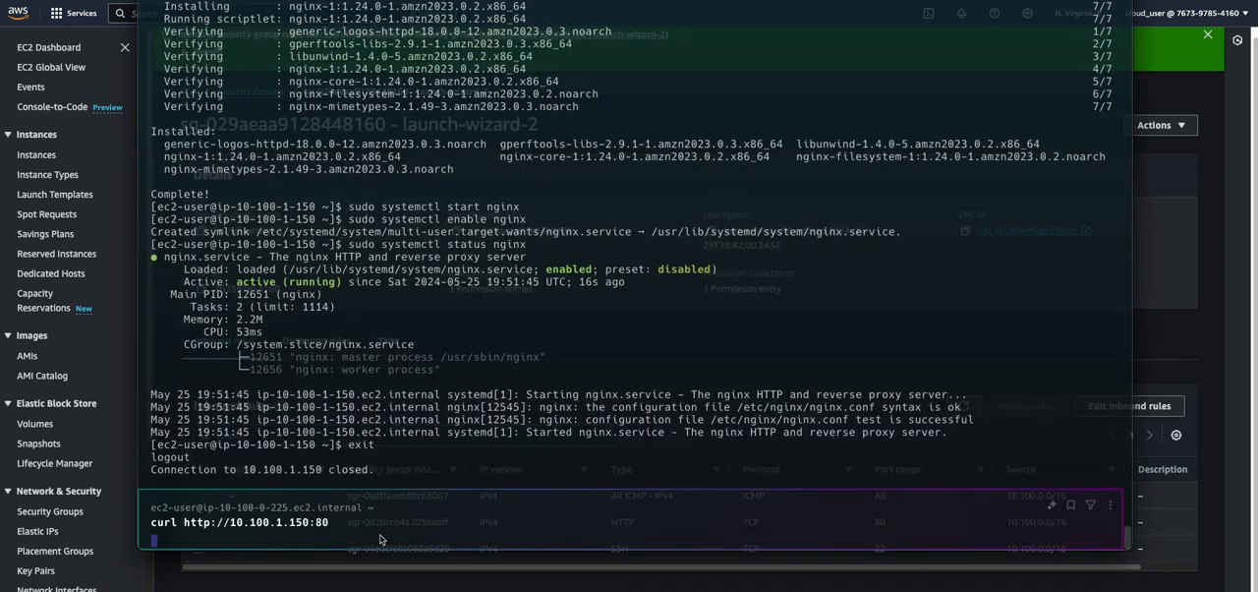
key(ctrl+c)
key(Up)
key(Return)
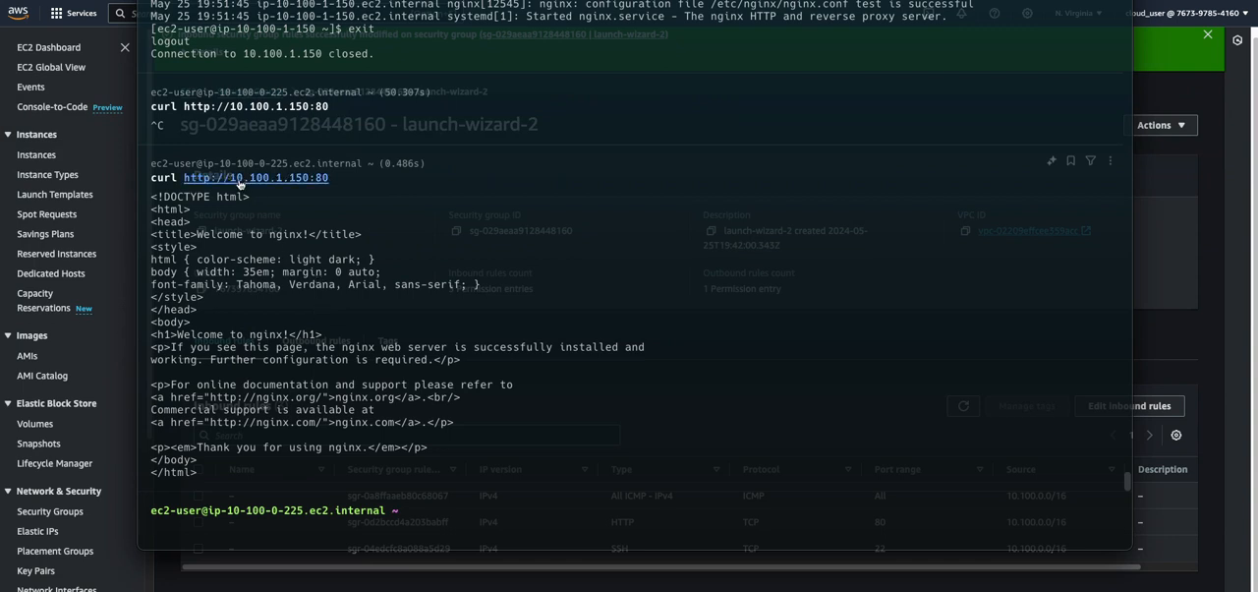
drag(332, 177, 155, 174)
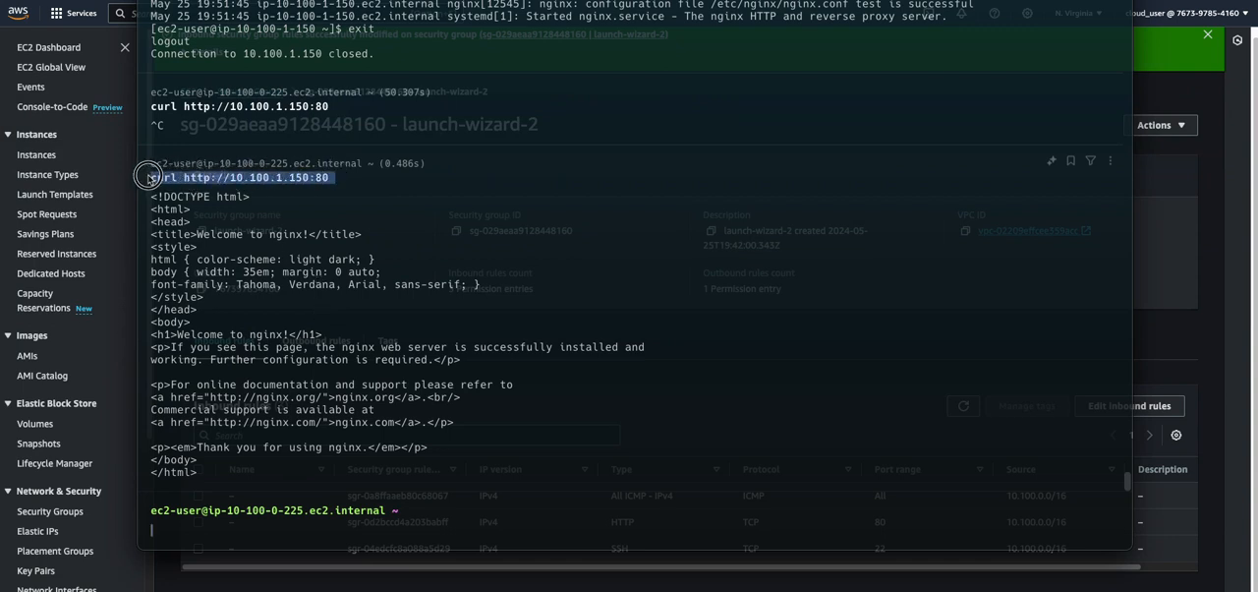
drag(245, 476, 110, 183)
click(450, 520)
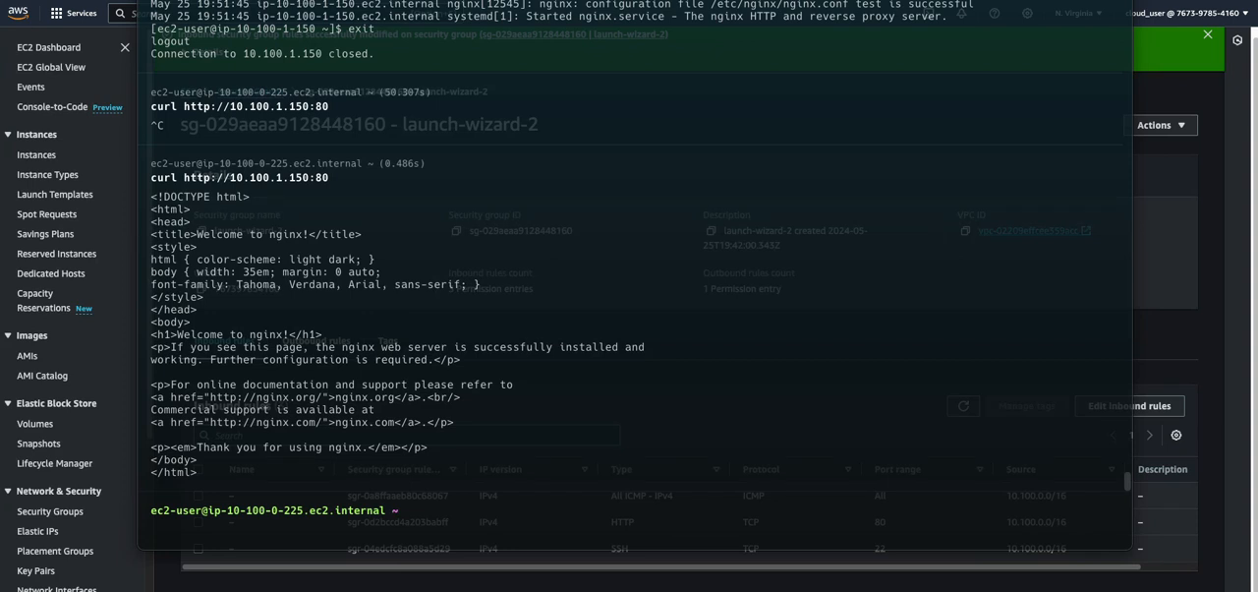
Switch to the AWS VPC dashboard and review VPC-ONE in the list of VPCs
key(super+Tab)
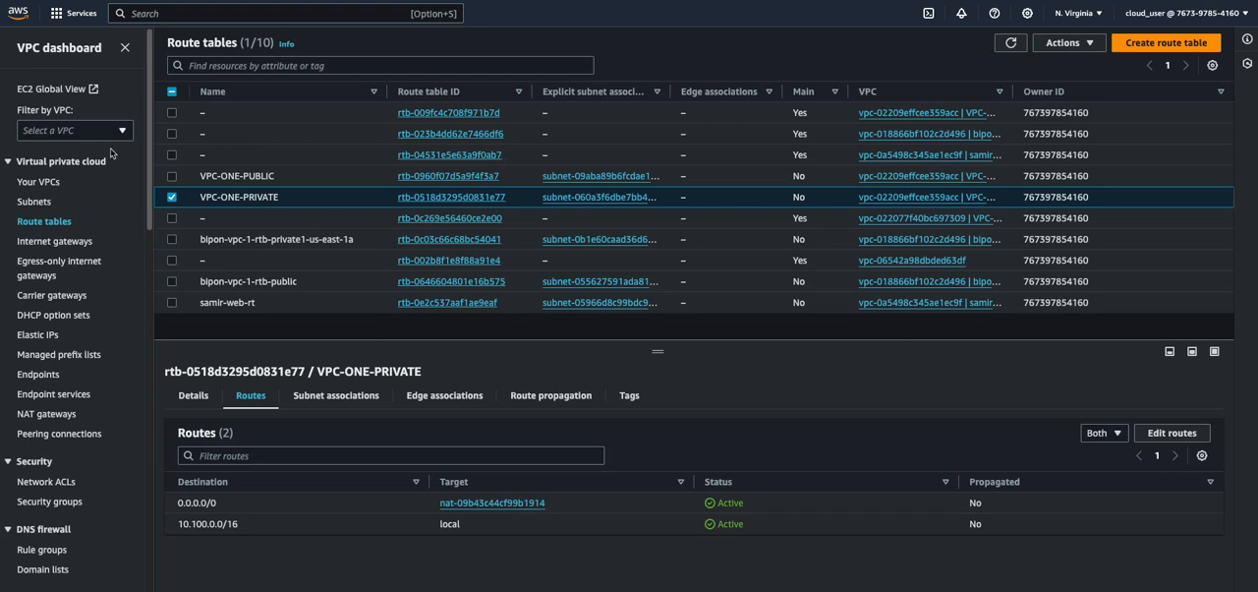
click(39, 182)
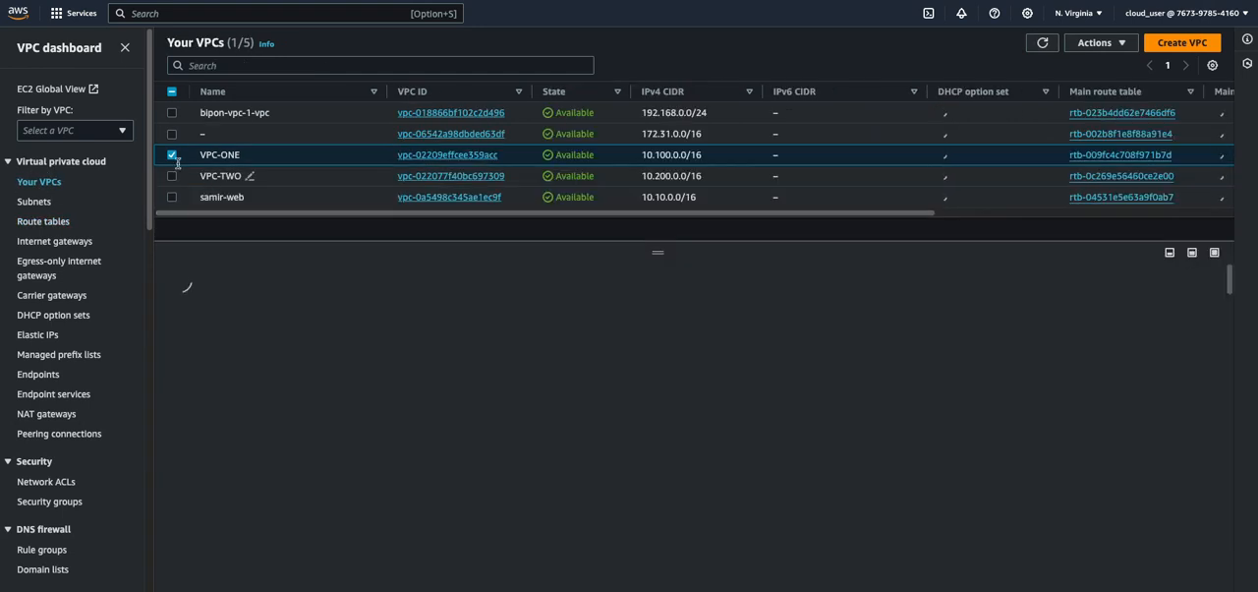
click(177, 160)
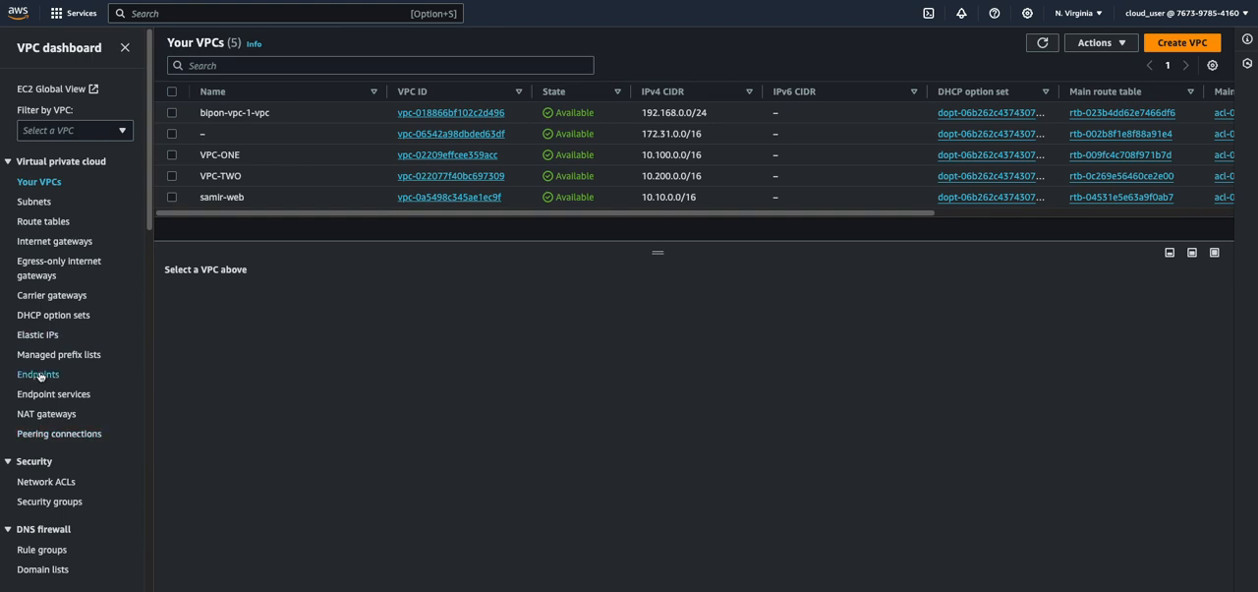
Start creating a new subnet and choose VPC-TWO as its VPC
click(33, 201)
click(1189, 48)
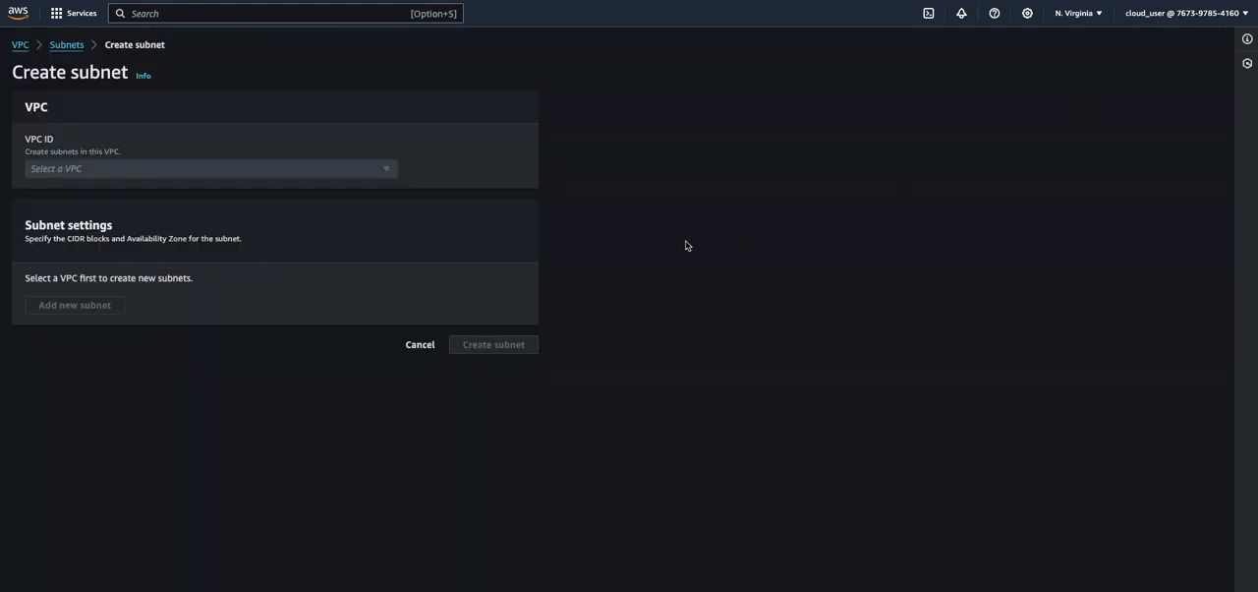
click(103, 169)
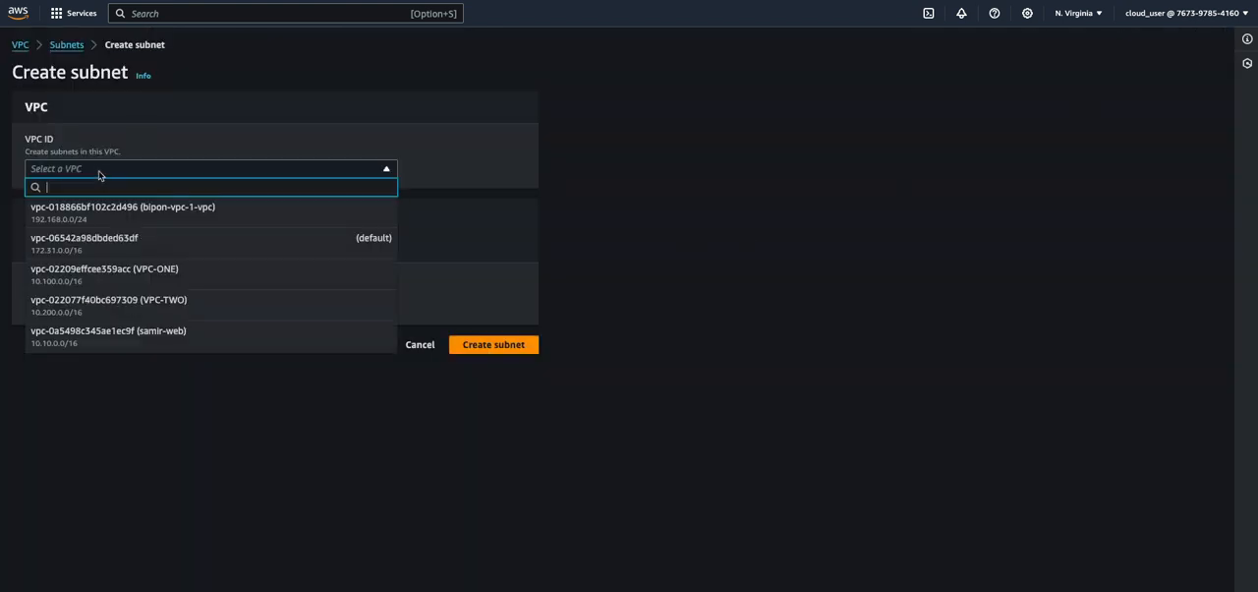
click(123, 303)
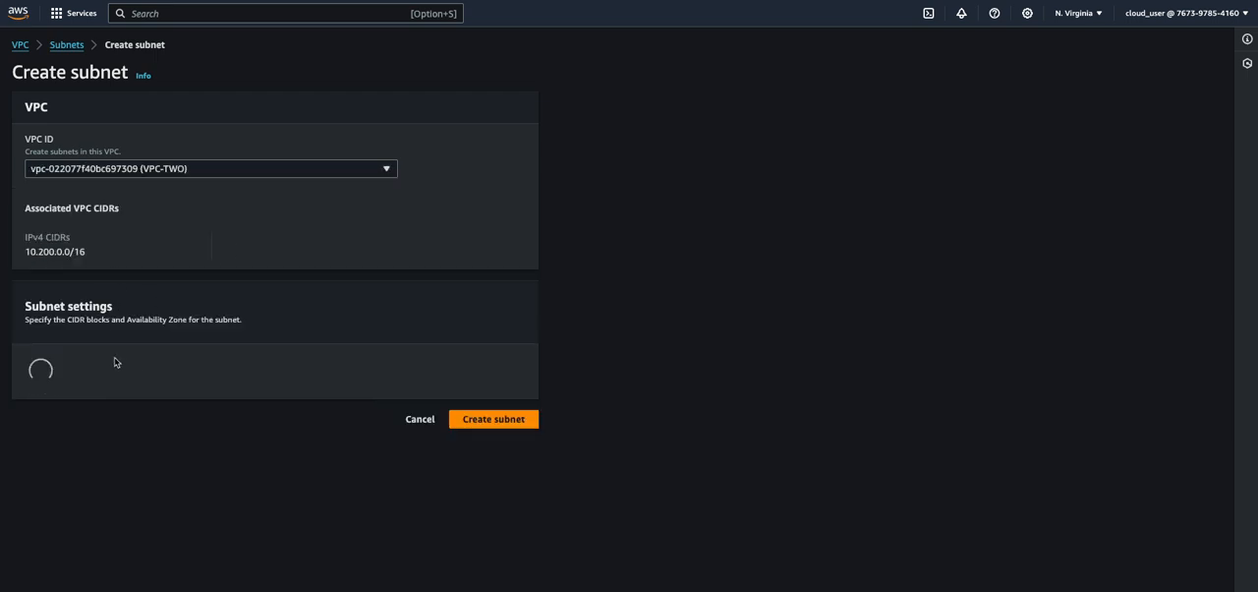
Name the new subnet SUBNET-VPC-TWO and set its availability zone to us-east-1a
click(139, 427)
scroll(173, 250, down, 2)
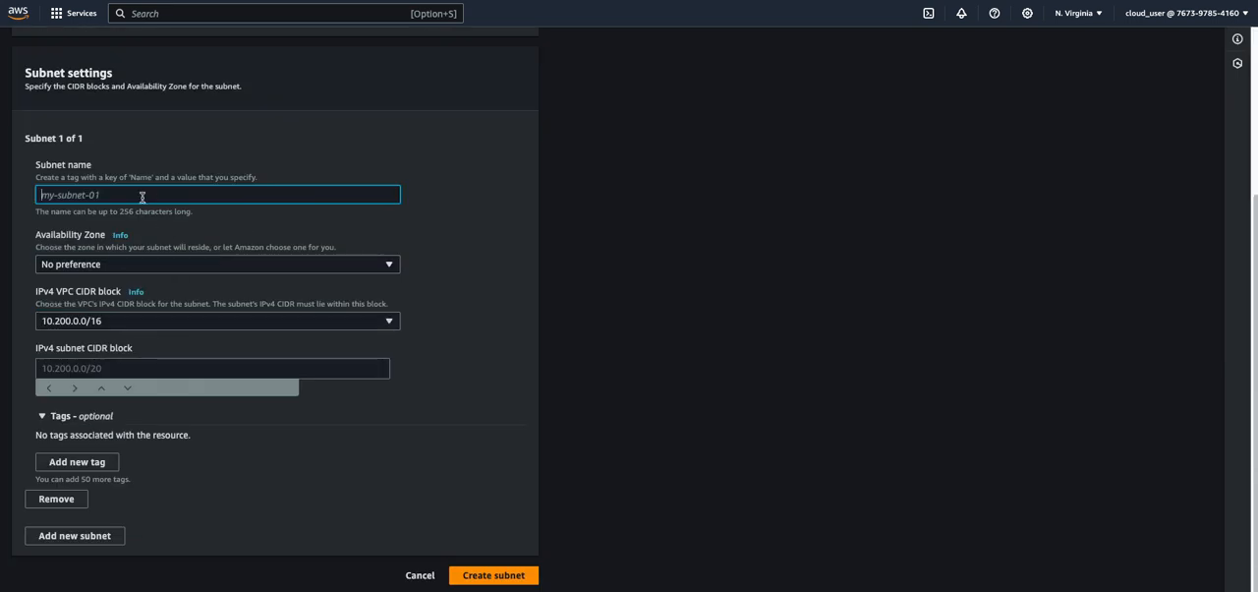
text(SUBNEY)
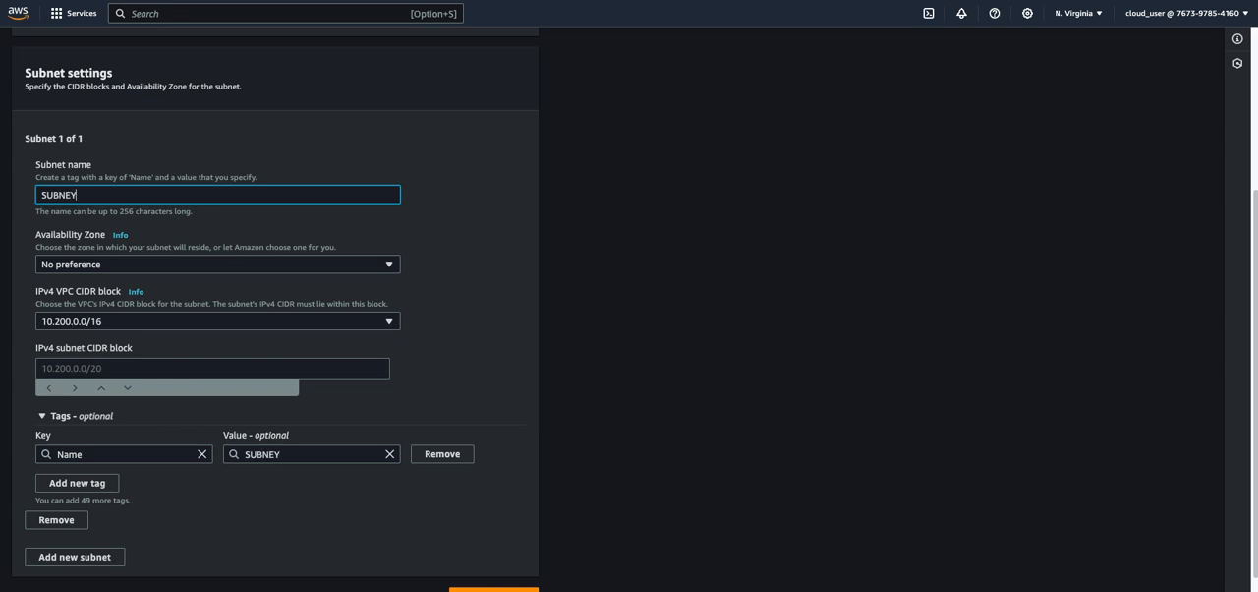
key(BackSpace)
text(T0)
text(VPC-TWO)
click(169, 268)
click(194, 319)
Set the subnet's IPv4 CIDR block to 10.200.0.0/24 and create the subnet
scroll(178, 334, down, 1)
click(155, 342)
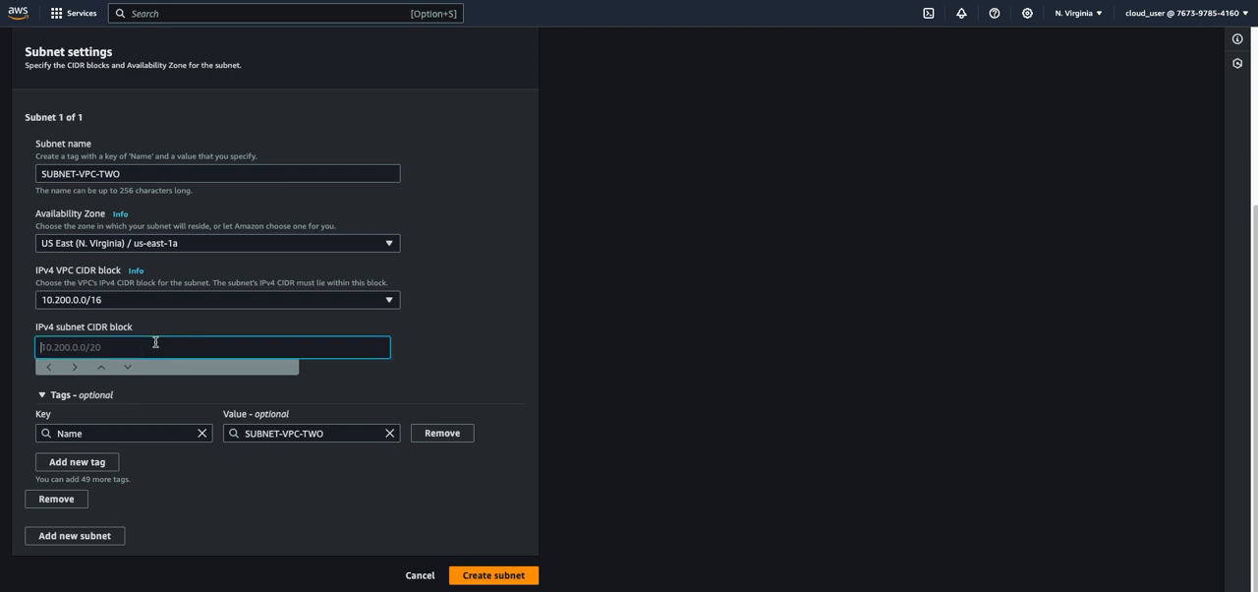
text(10.200.0.0/24)
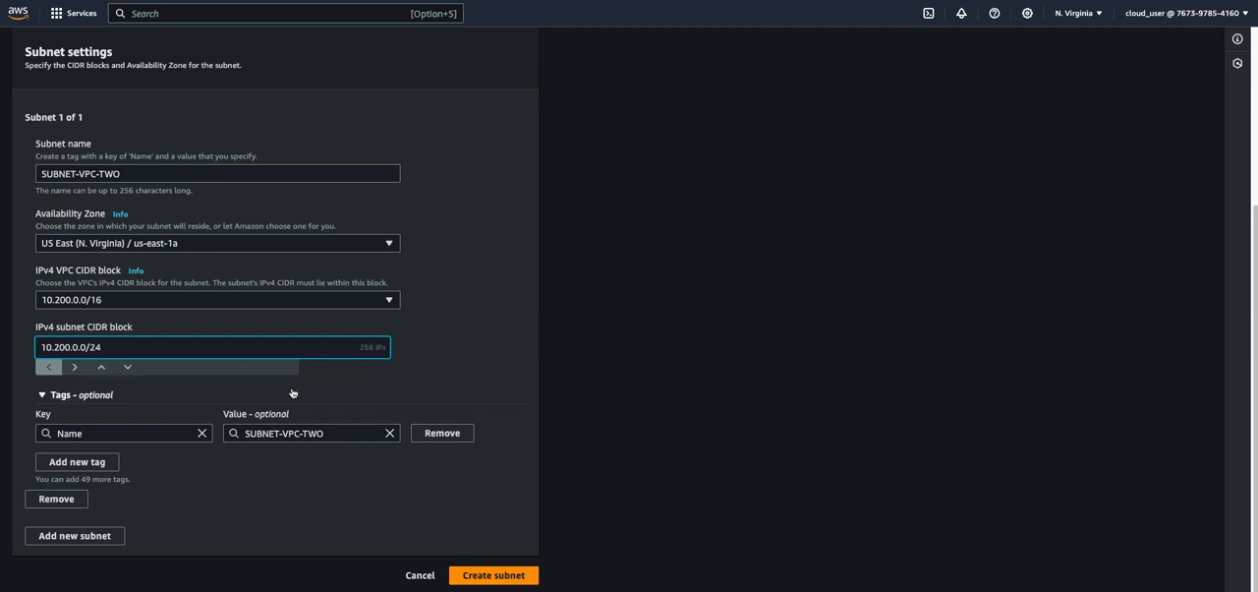
click(485, 583)
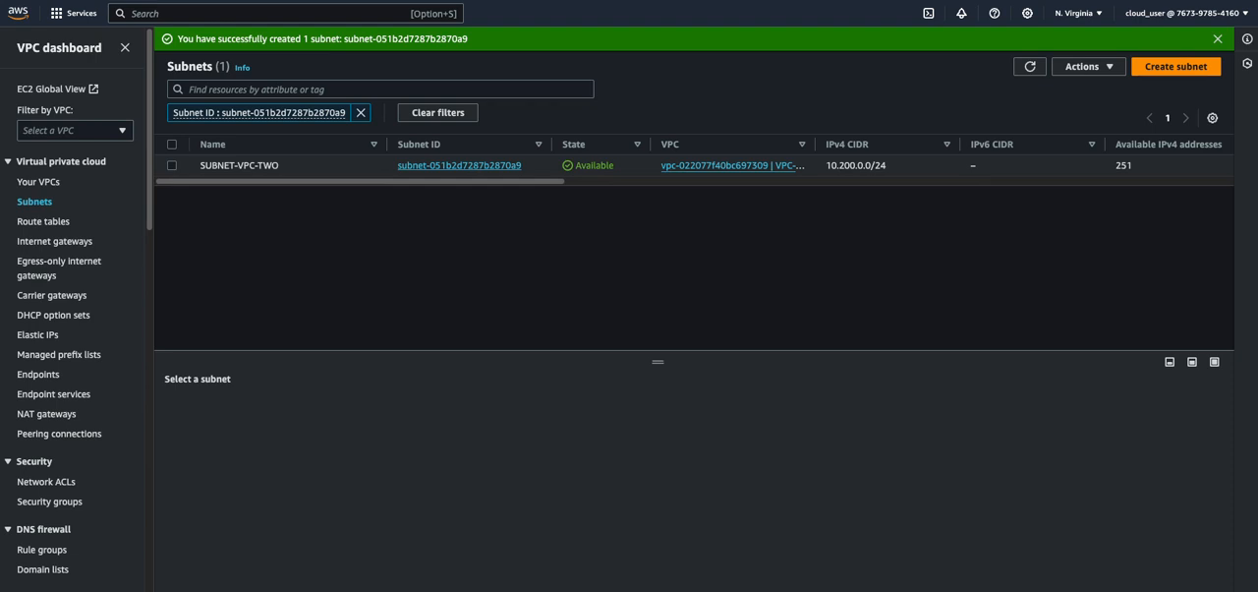
Start creating a new route table and name it VPC-TWO-PRIVATE
click(29, 222)
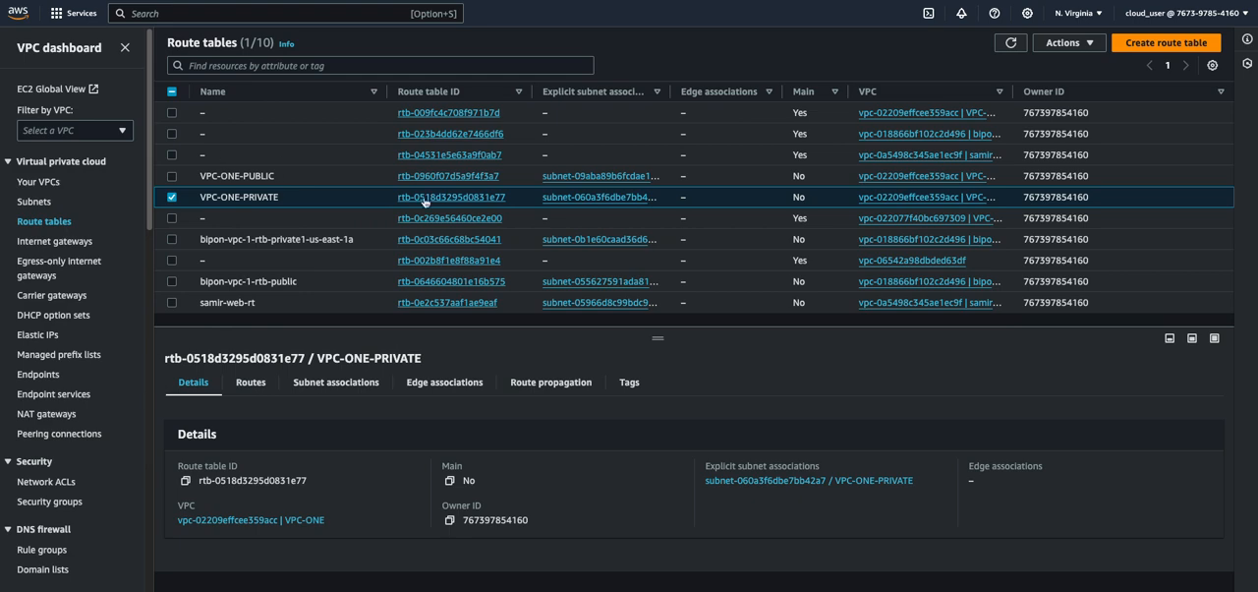
click(1166, 42)
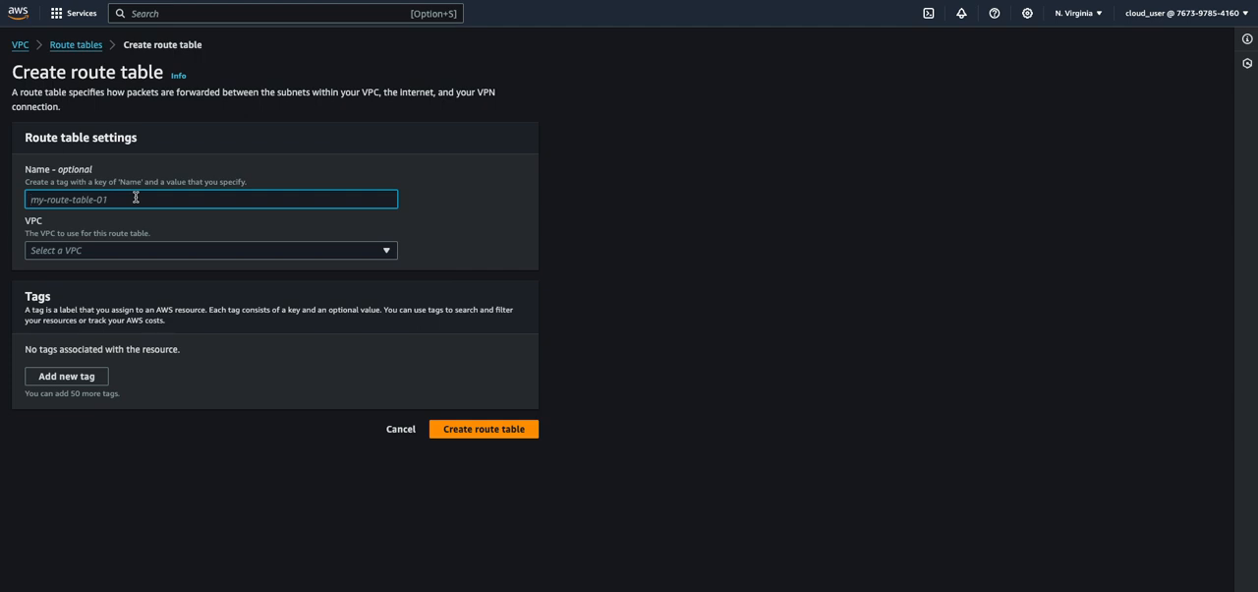
text(VPC-TWO-PRIVATE)
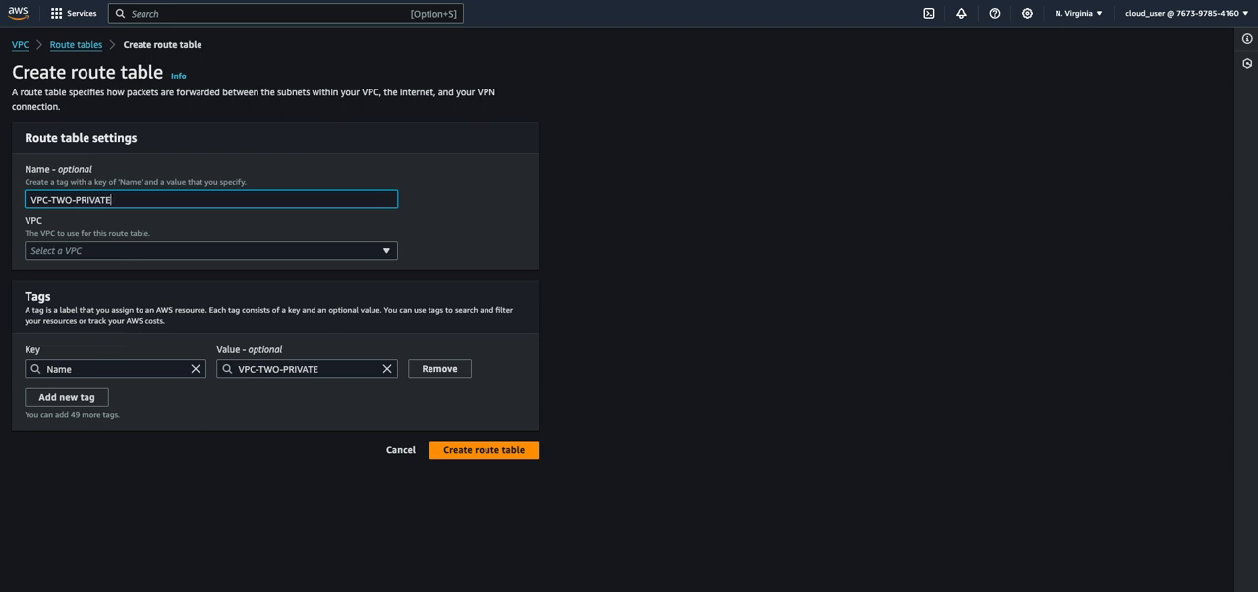
Set VPC-TWO as the route table's VPC and create the route table
click(135, 252)
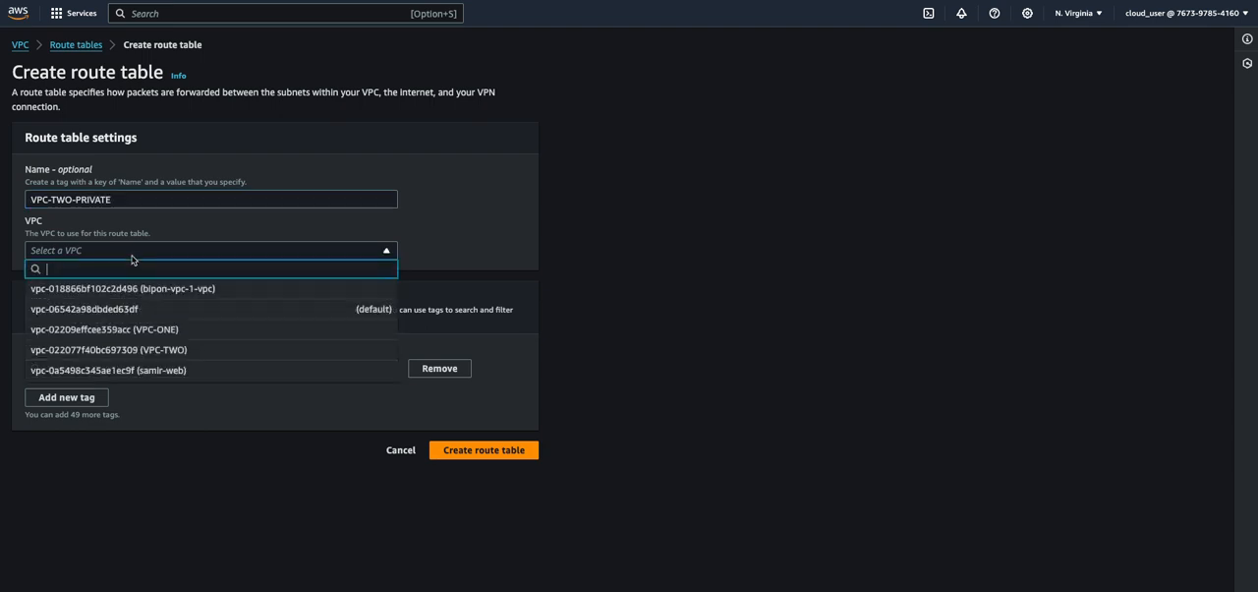
click(146, 351)
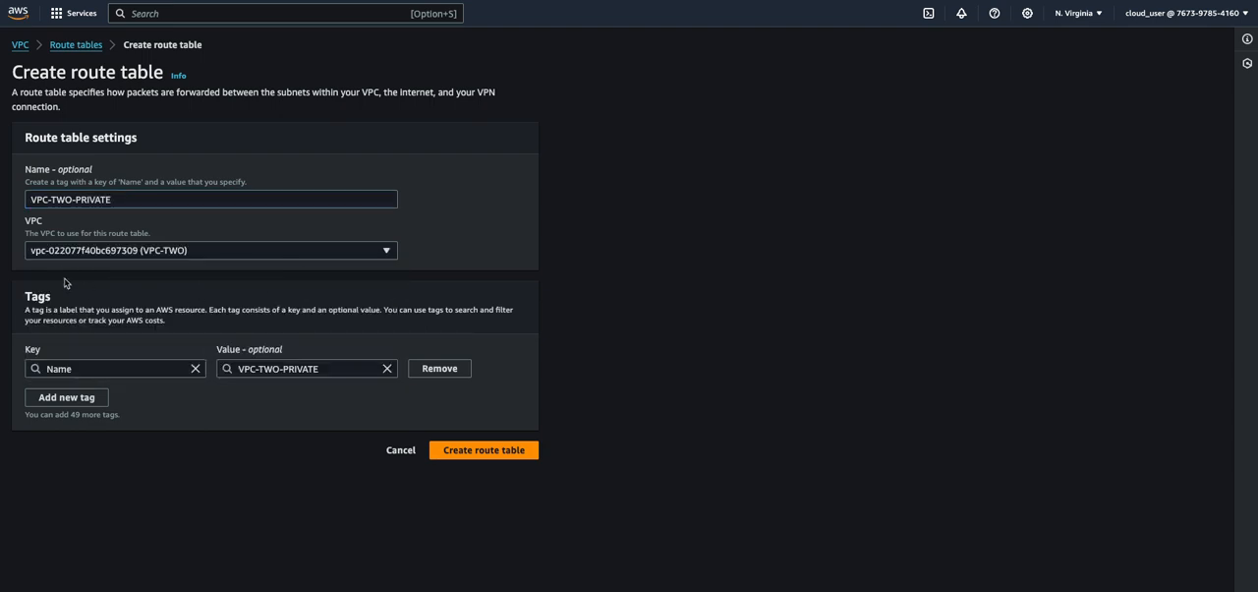
click(521, 453)
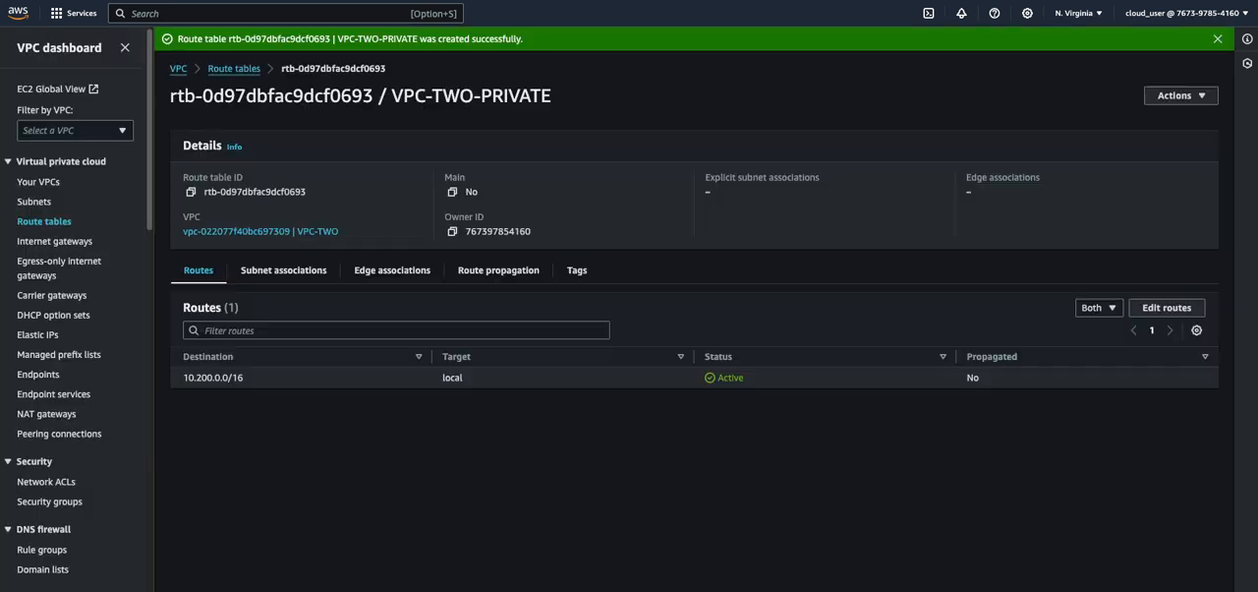
Associate SUBNET-VPC-TWO with the VPC-TWO-PRIVATE route table and save the association
click(283, 271)
click(1148, 315)
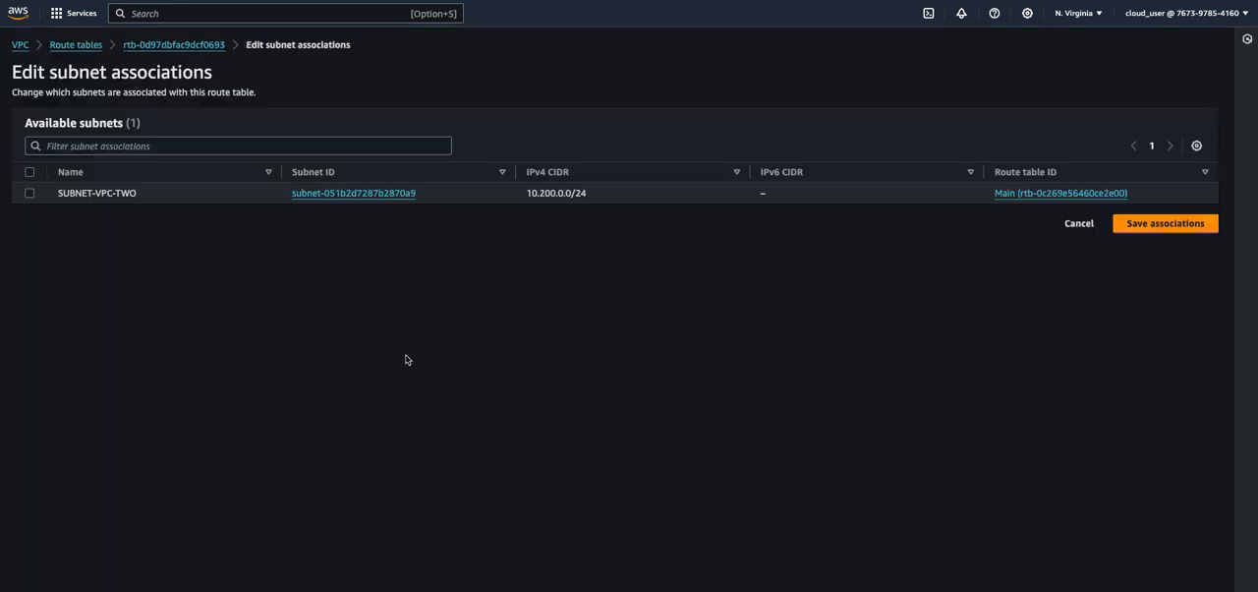
click(31, 195)
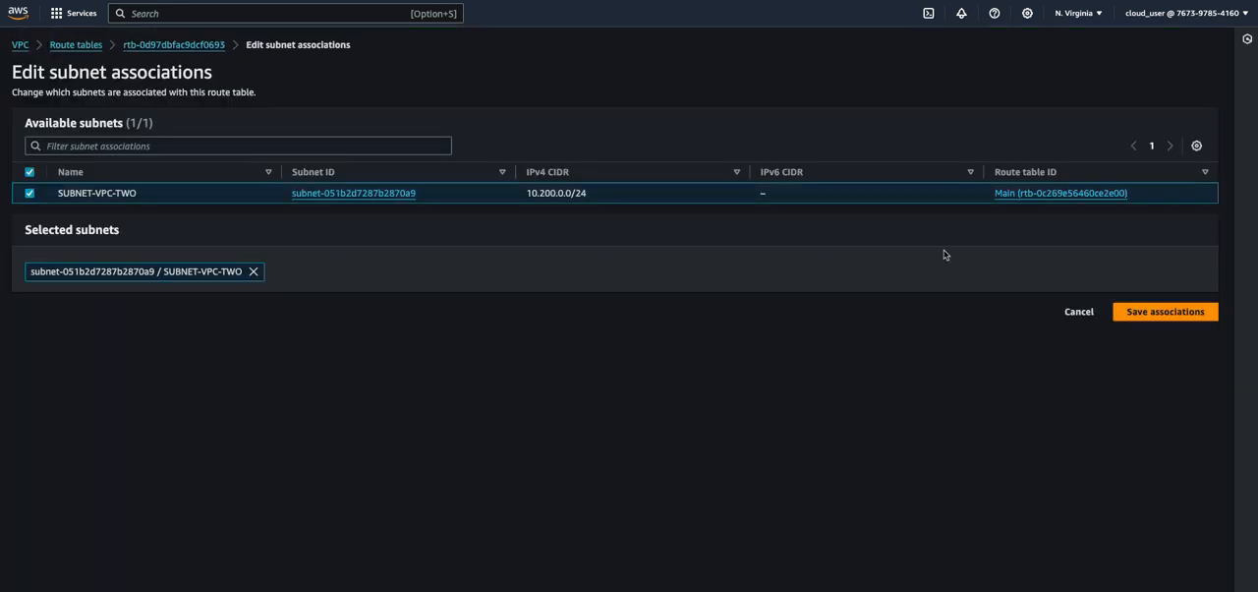
click(1190, 309)
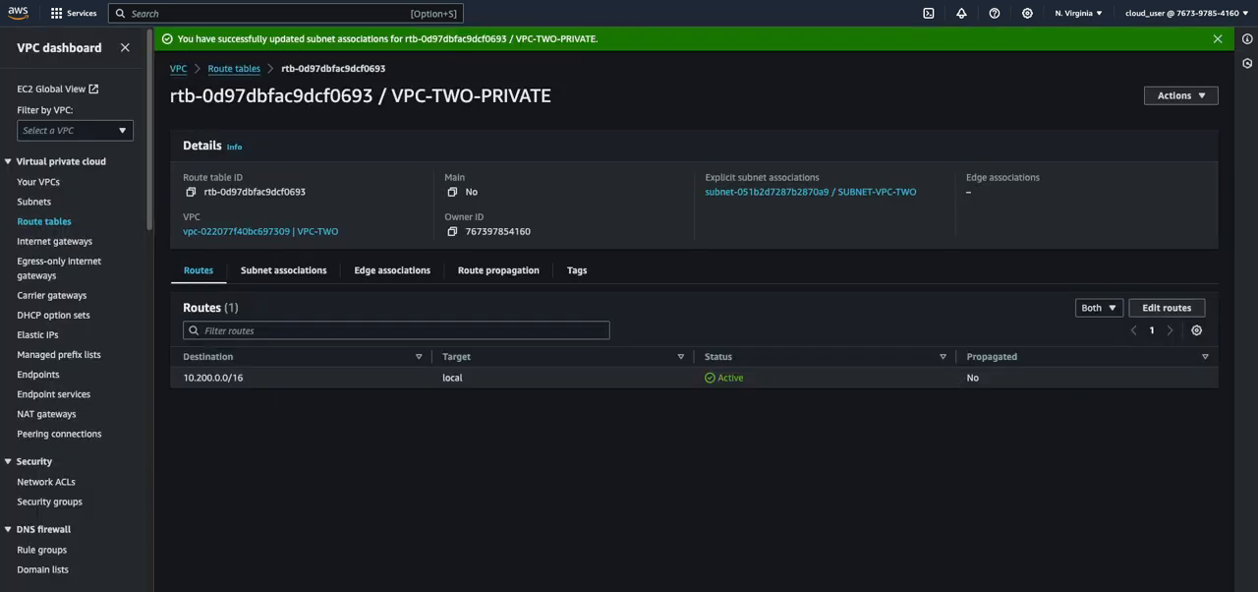
Switch to the EC2 instances list and start launching a new instance named EC2-VPC-TOW-PRIVATE
click(191, 1)
click(37, 156)
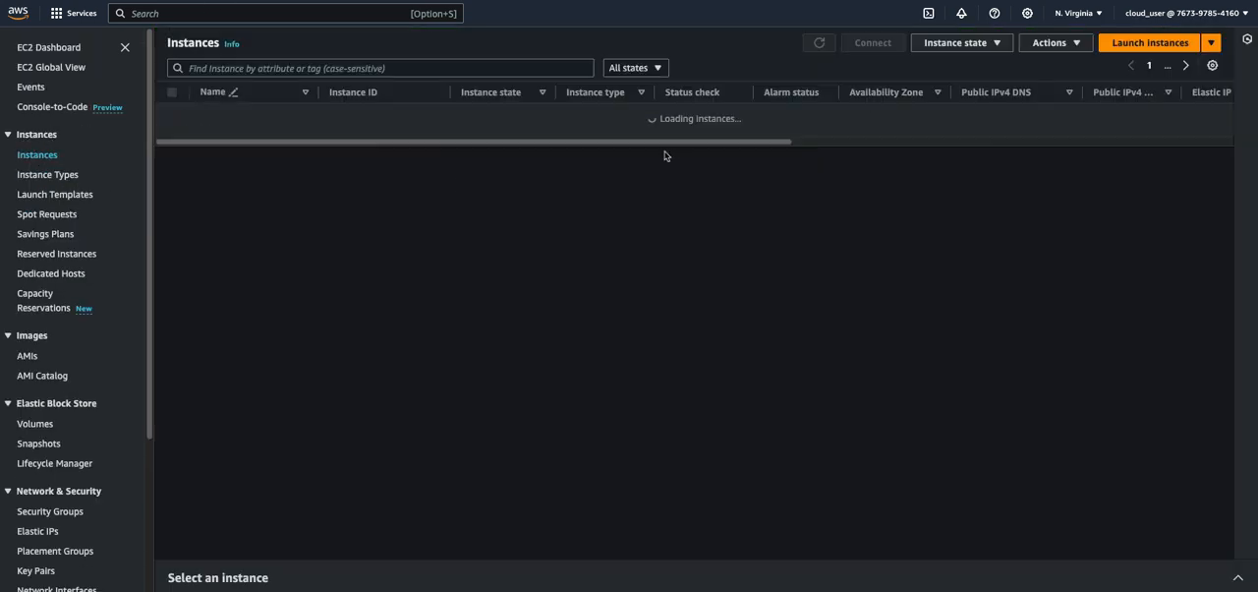
click(1150, 47)
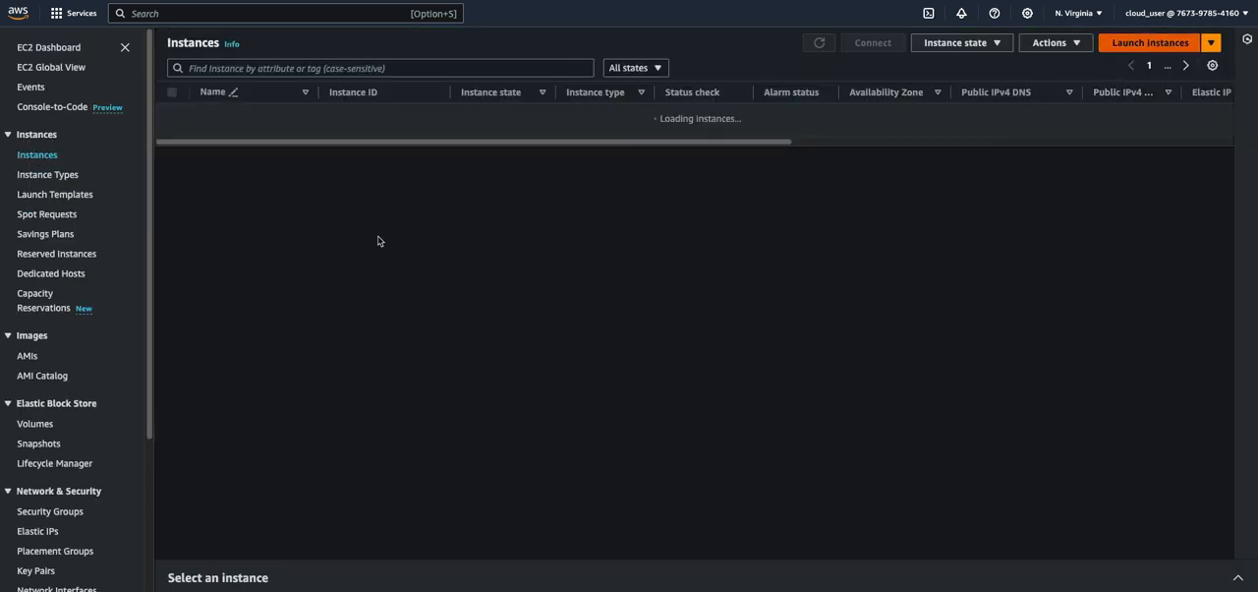
click(186, 228)
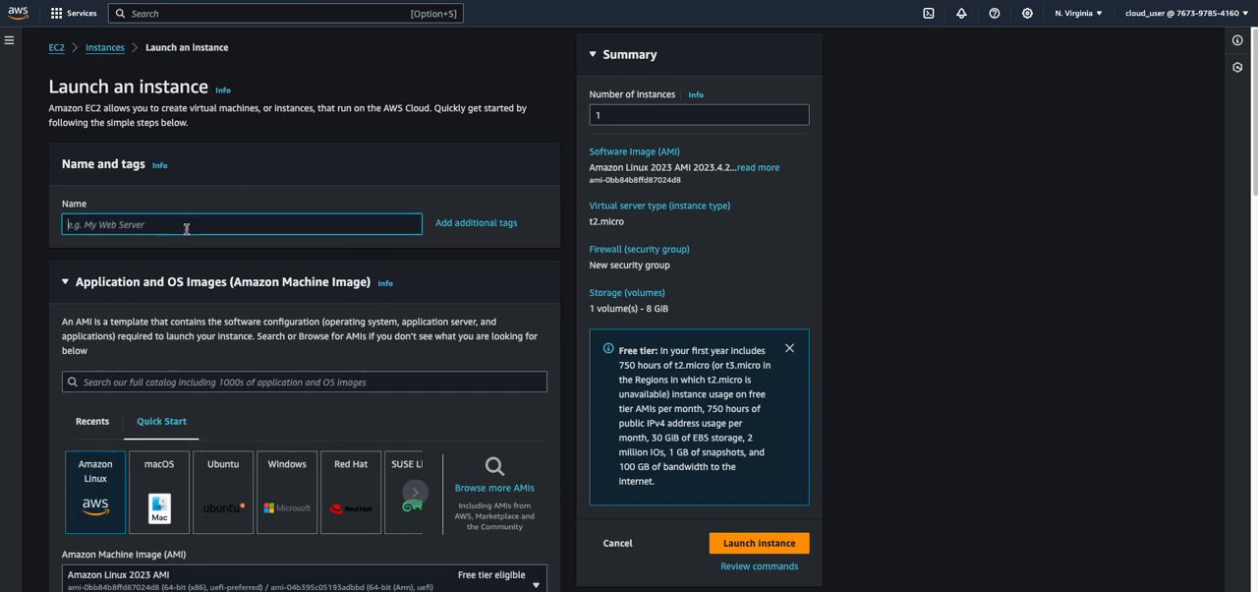
text(EC)
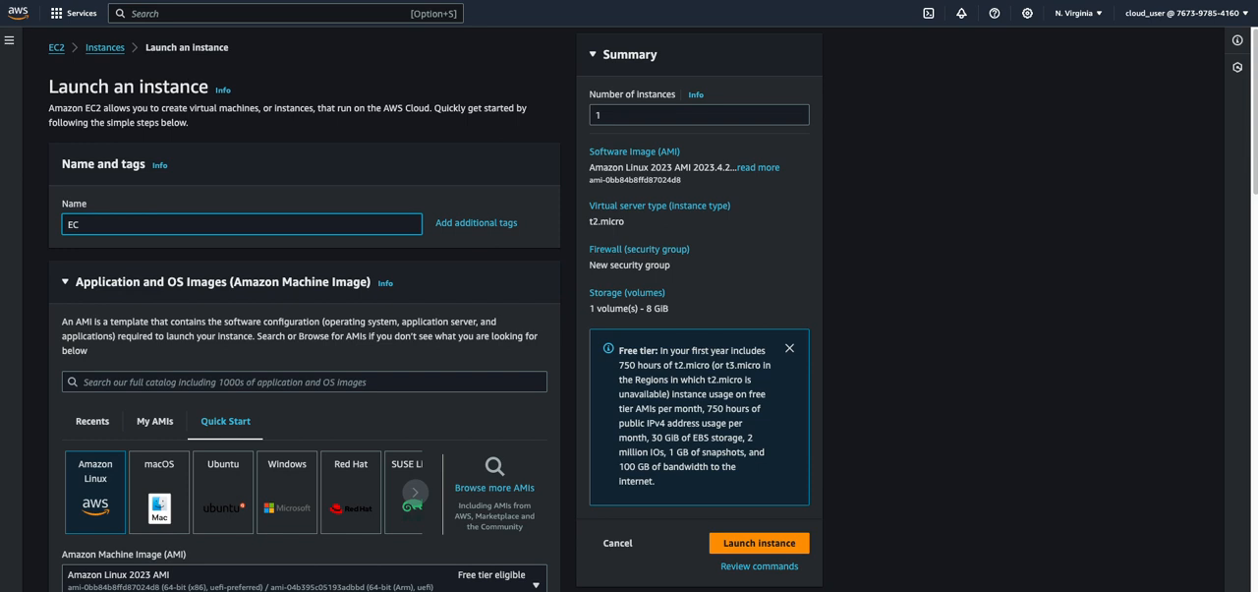
text(2-VPC-TOW-PRIVATE)
Choose the existing key pair named key and set the instance's network to VPC-TWO
scroll(252, 312, down, 1)
scroll(252, 311, down, 10)
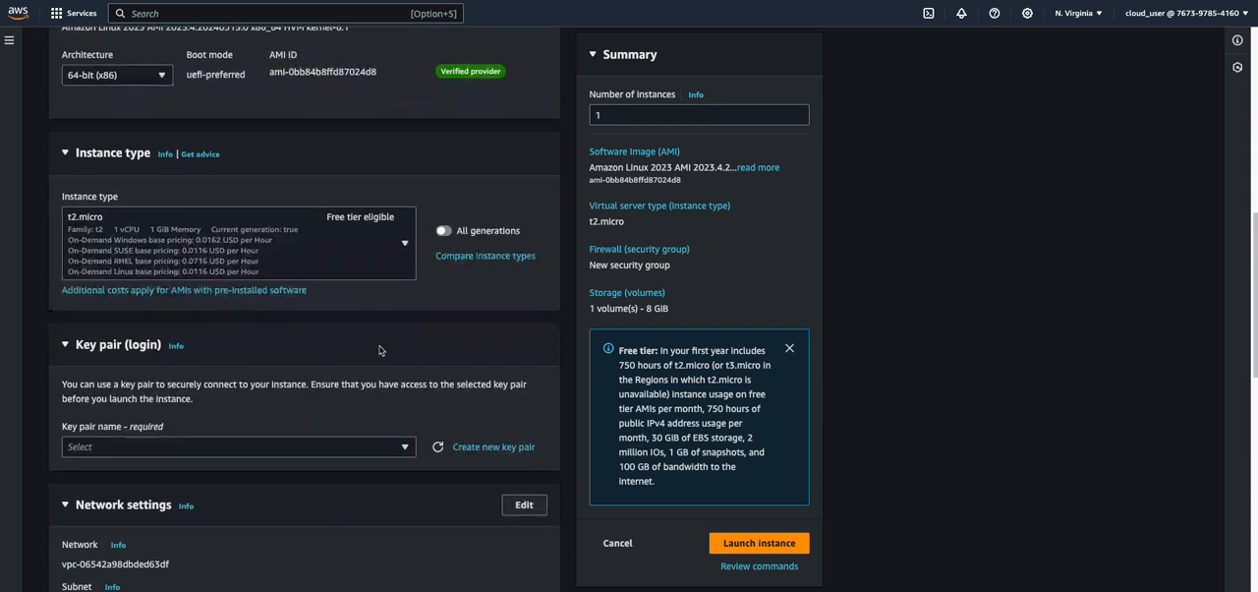
click(524, 303)
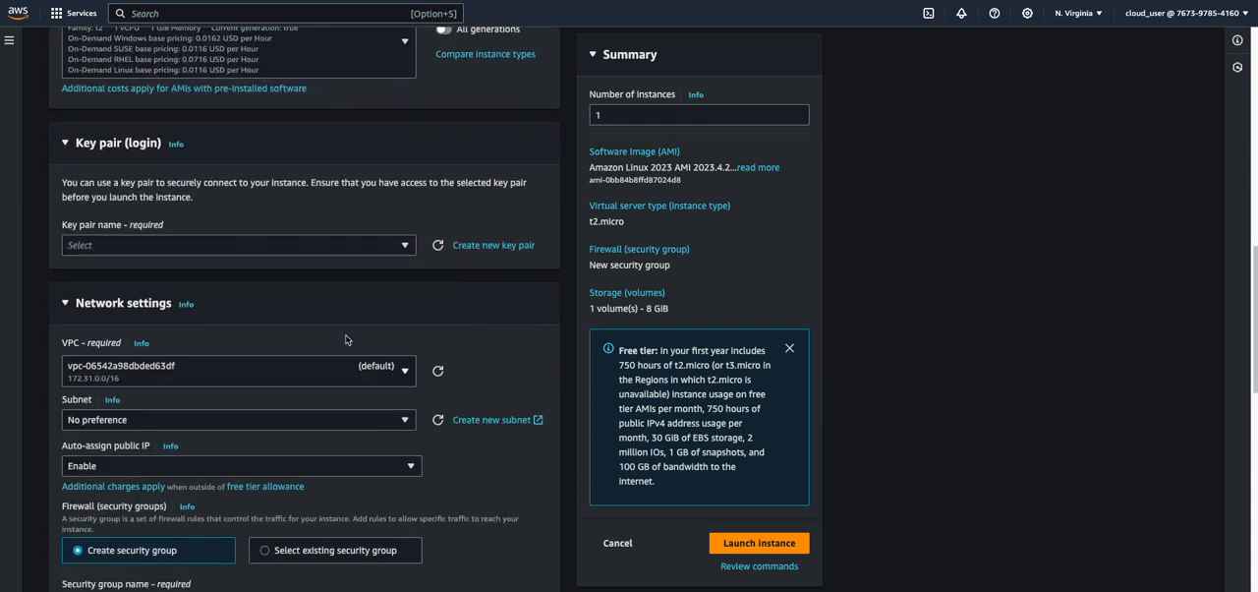
scroll(415, 350, up, 5)
scroll(179, 236, up, 5)
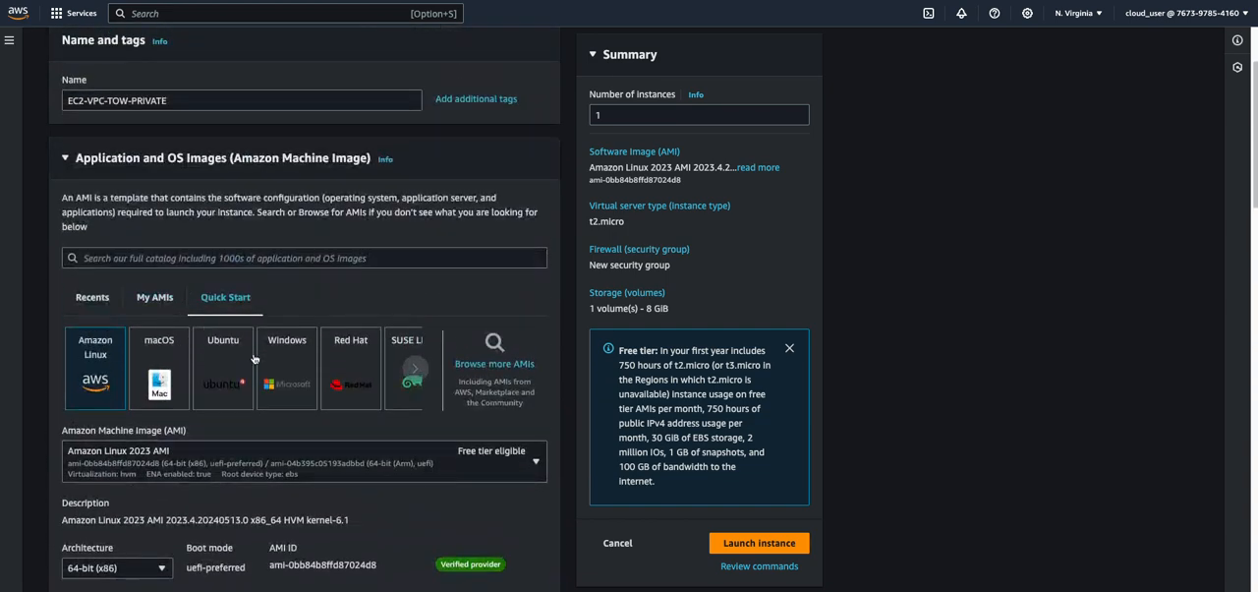
scroll(253, 358, down, 2)
scroll(253, 357, up, 2)
scroll(215, 297, up, 1)
scroll(215, 297, down, 8)
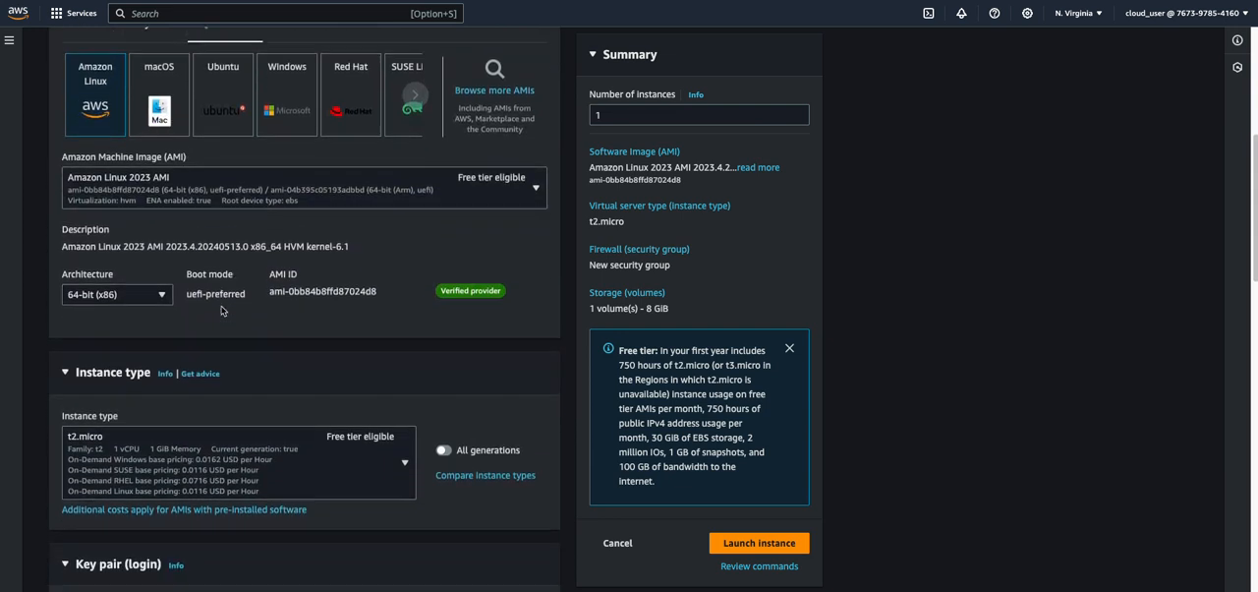
click(202, 322)
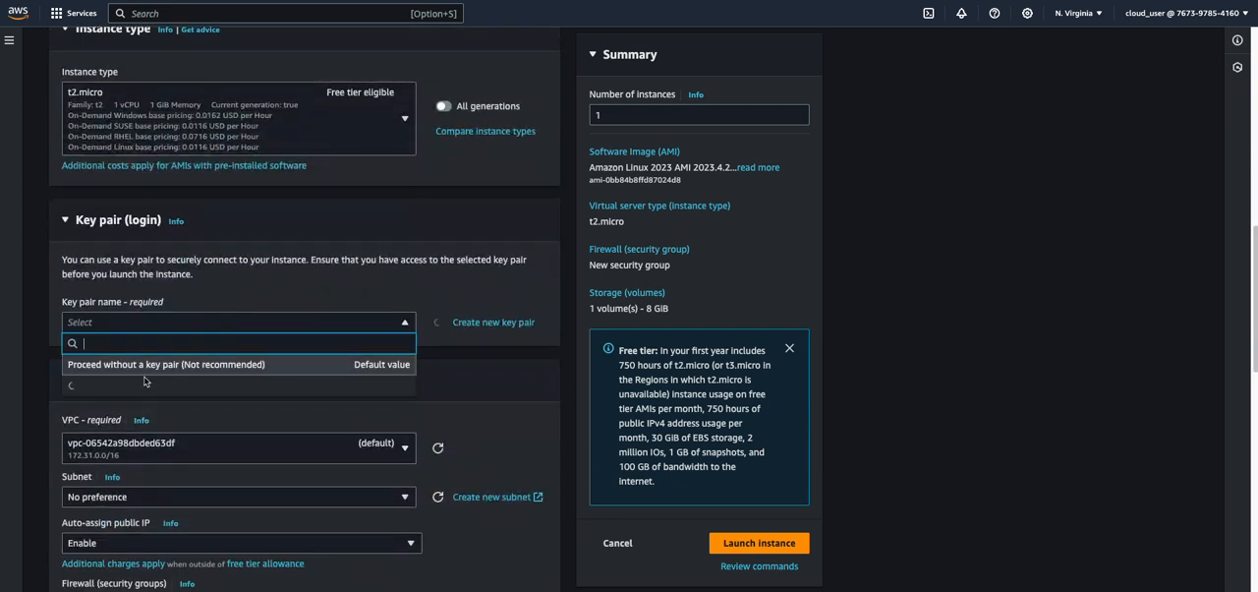
click(118, 458)
scroll(183, 164, down, 3)
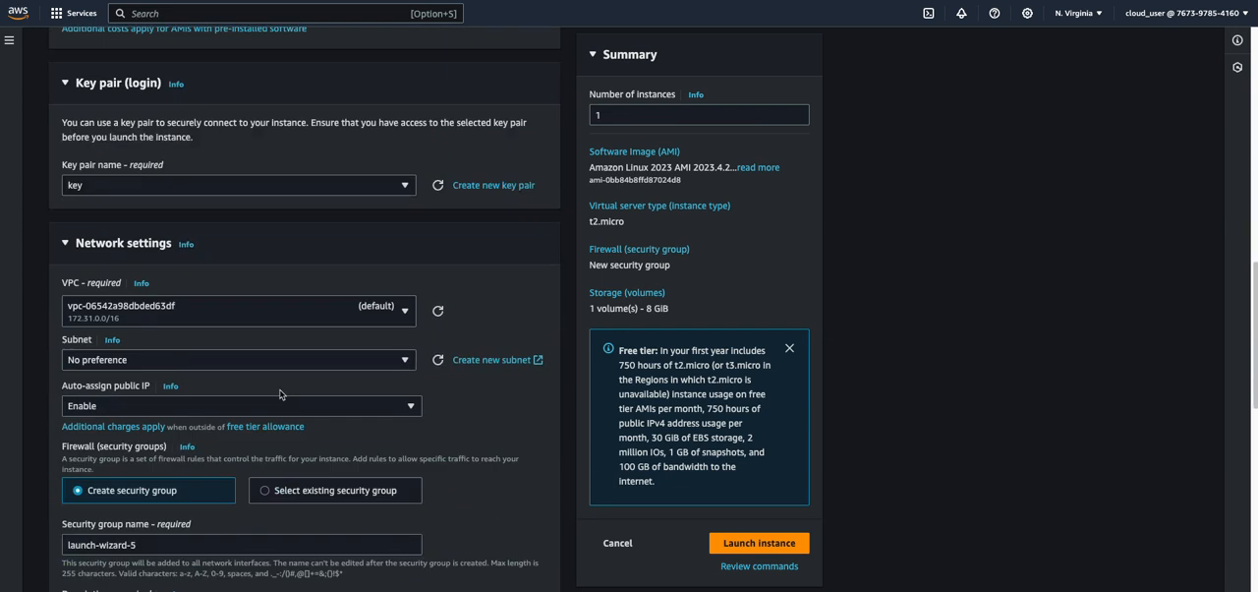
click(183, 165)
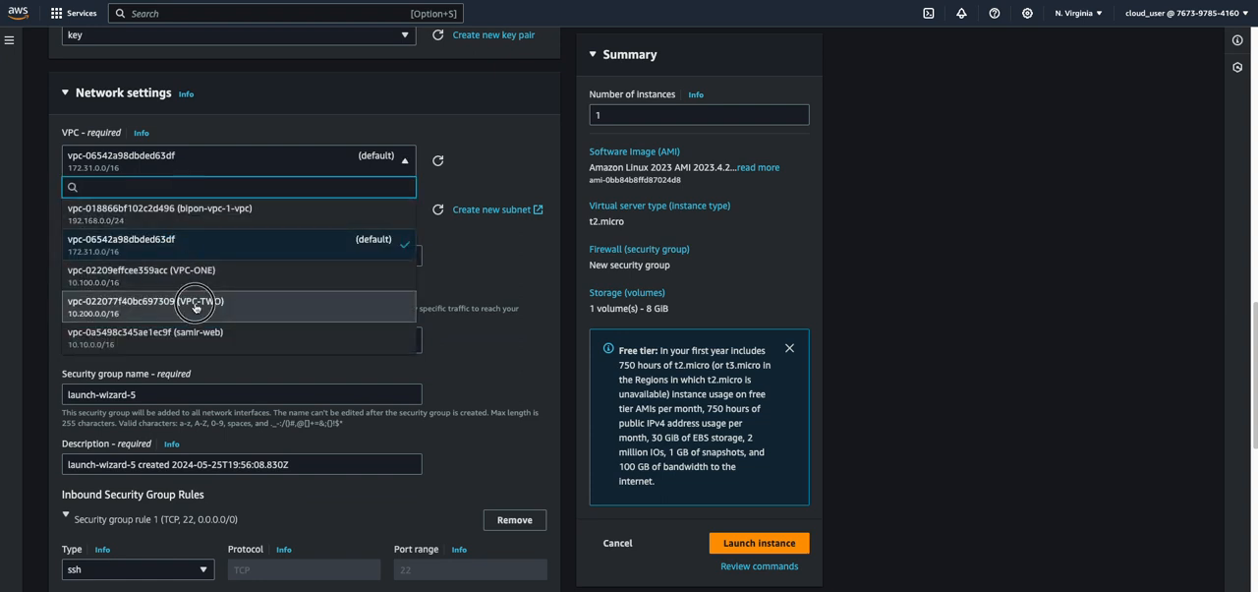
click(198, 303)
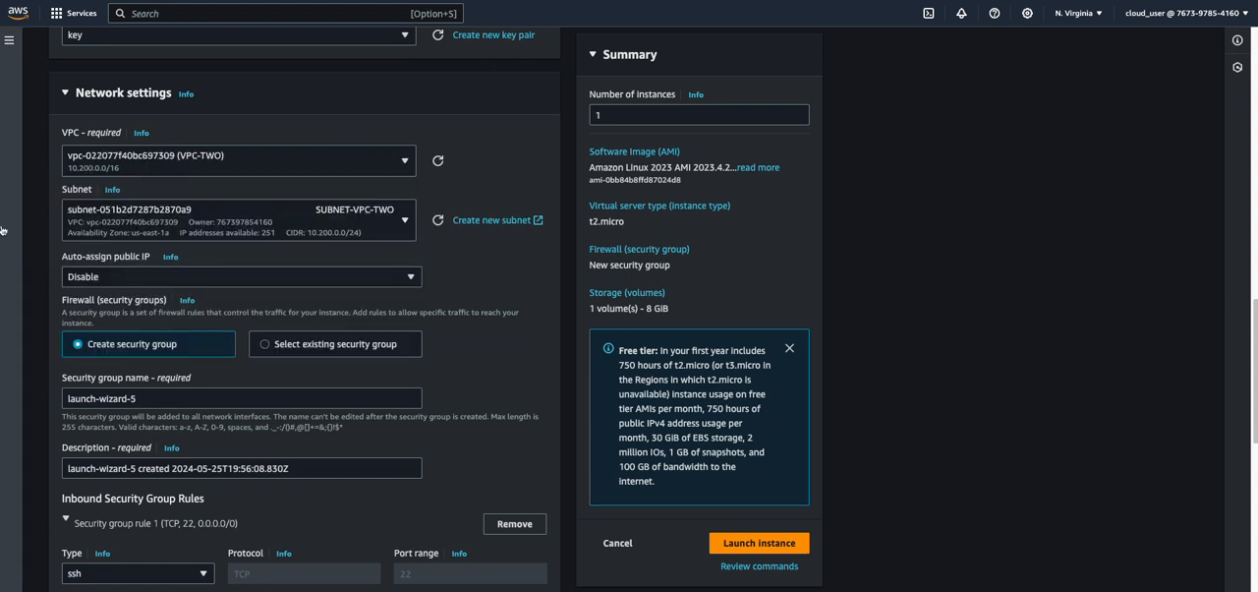
Replace the default inbound security group rule with an ssh rule whose custom source is 10.100.0.0/16
scroll(127, 301, down, 3)
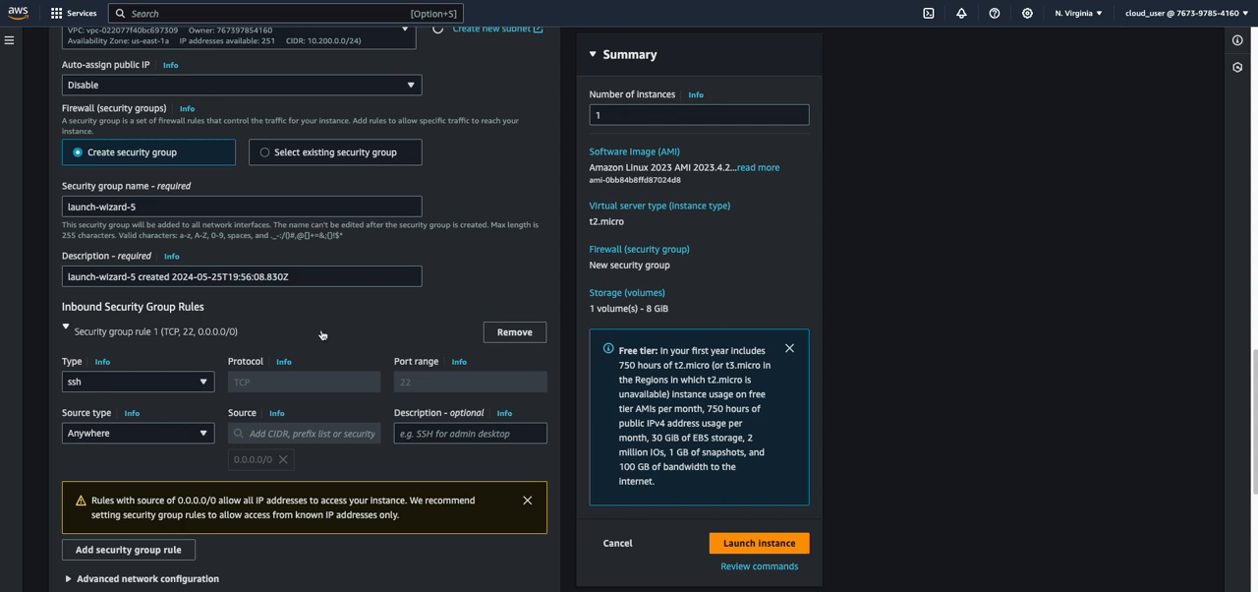
click(511, 333)
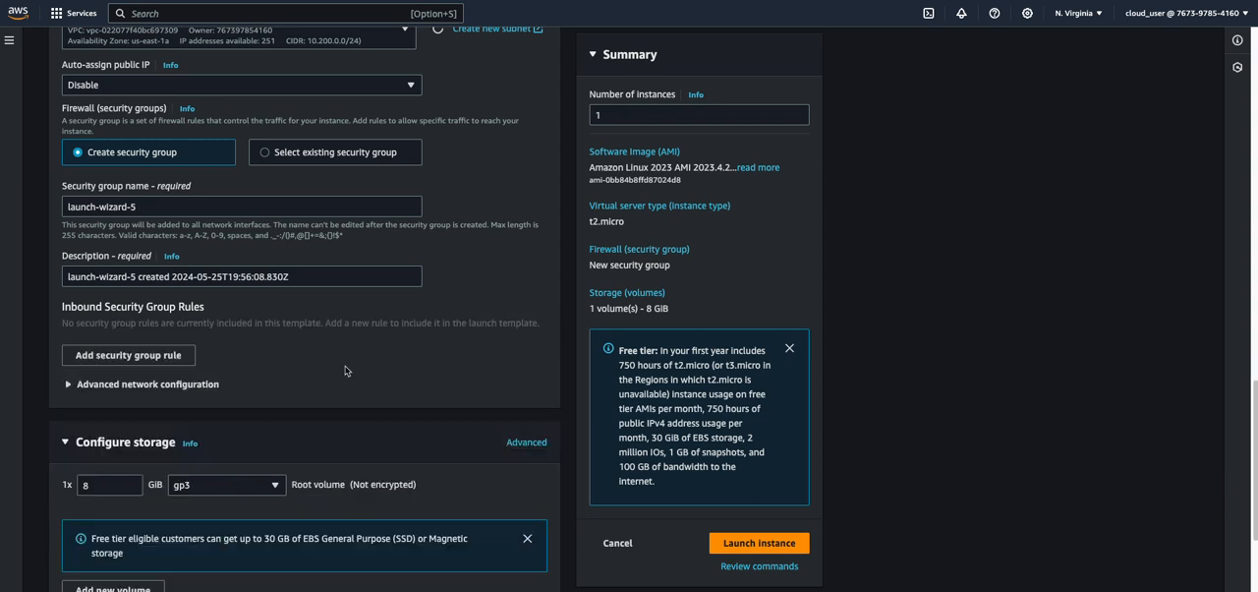
click(151, 363)
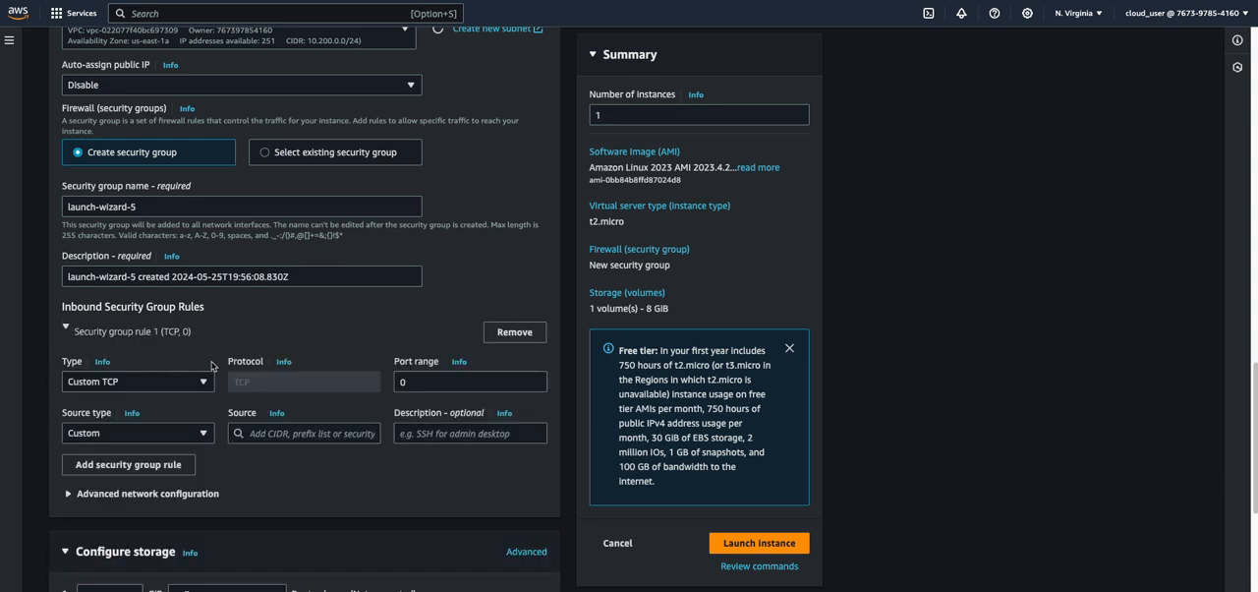
click(138, 383)
click(89, 268)
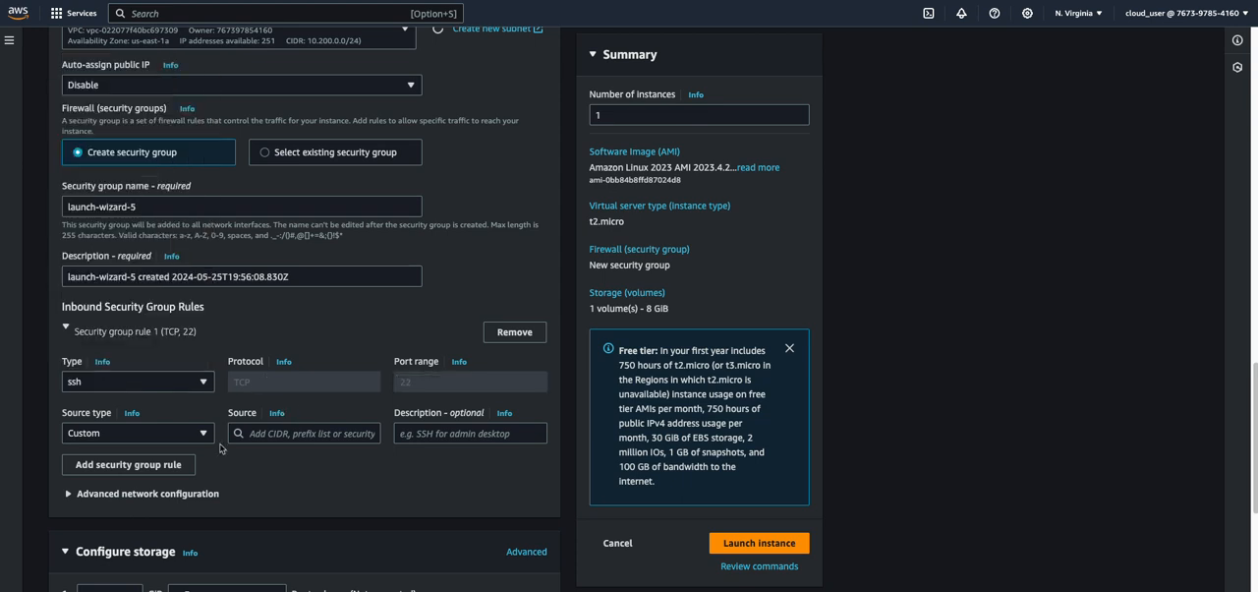
click(288, 434)
text(10.100)
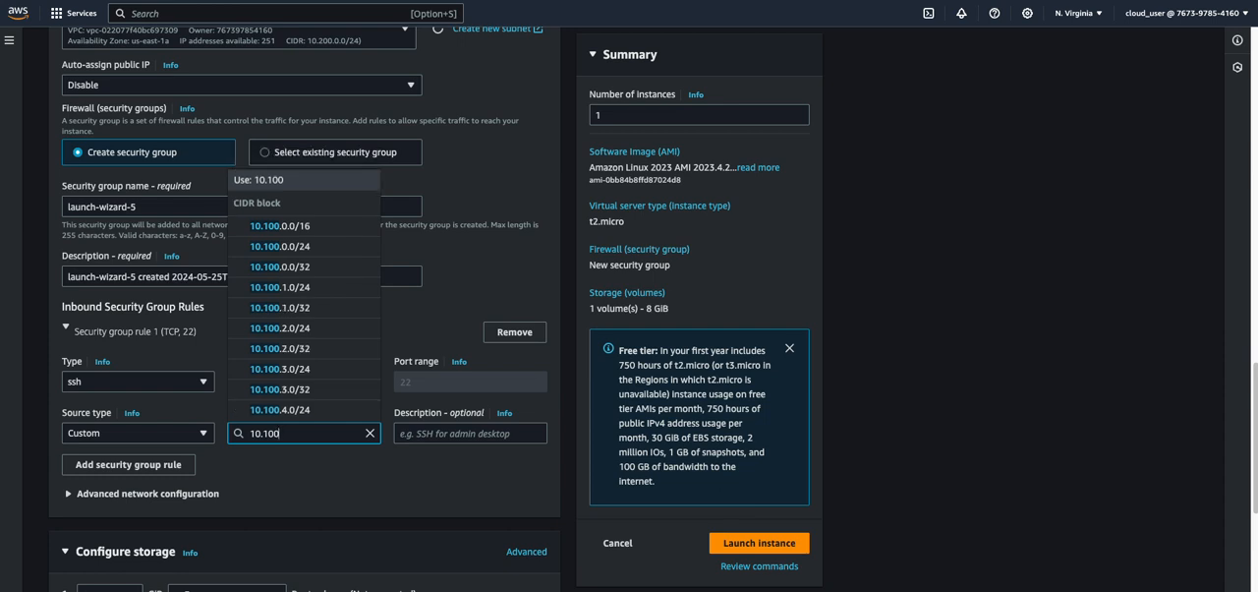
click(280, 206)
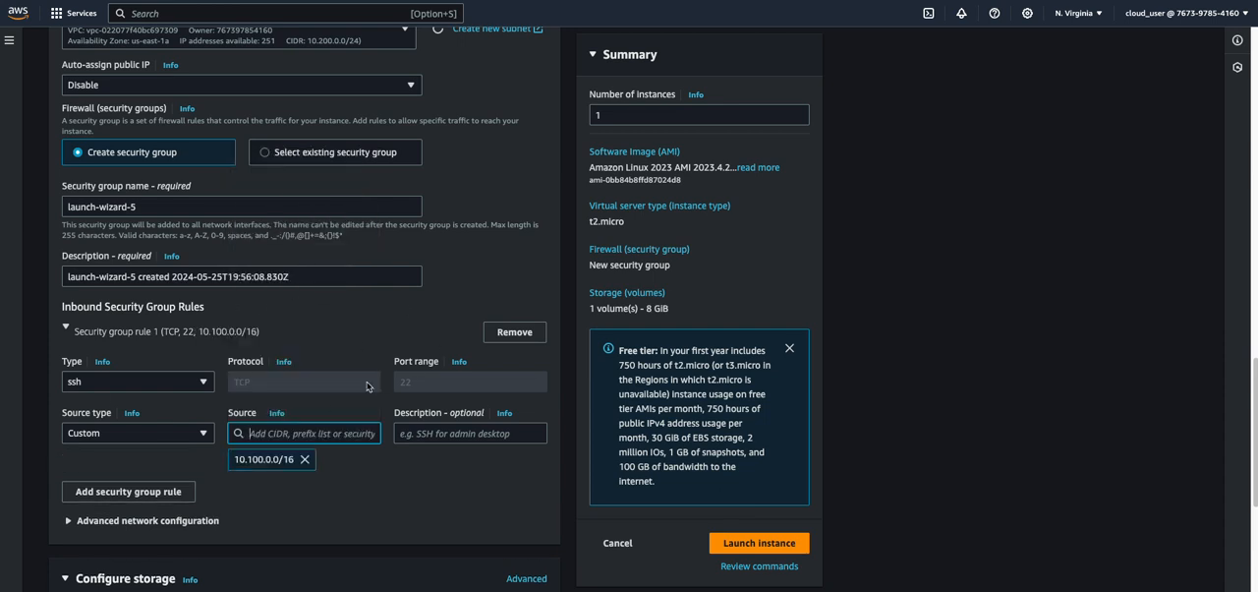
Add a second inbound security group rule of type All ICMP - IPv4 with source 10.100.0.0/16
scroll(102, 403, down, 2)
click(126, 394)
click(109, 424)
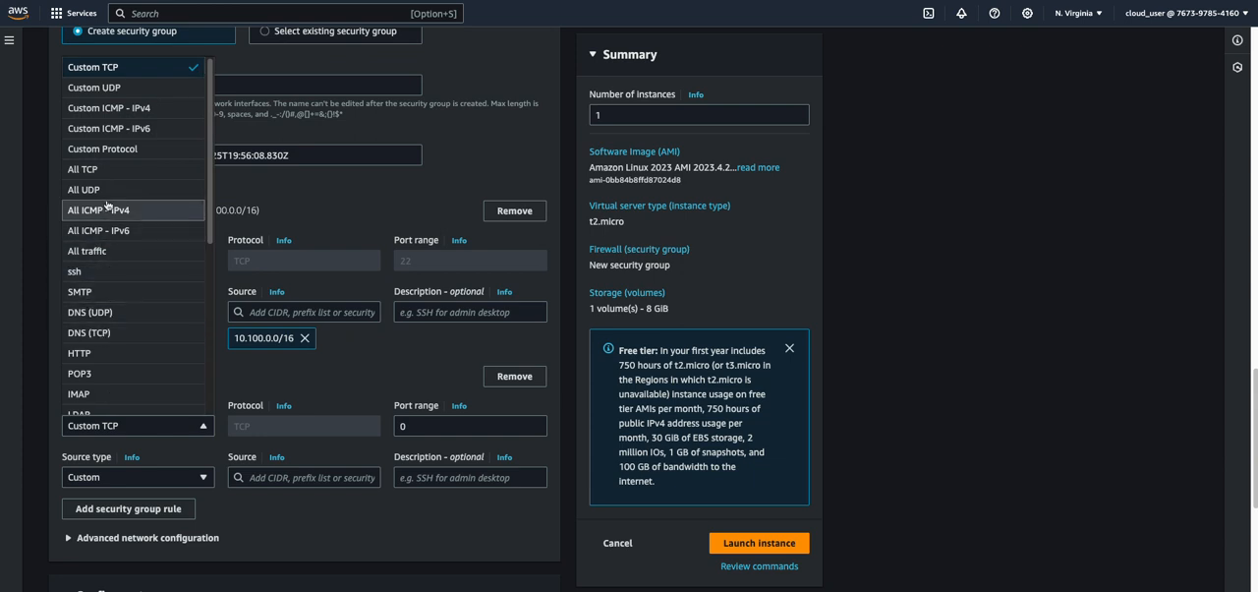
click(107, 211)
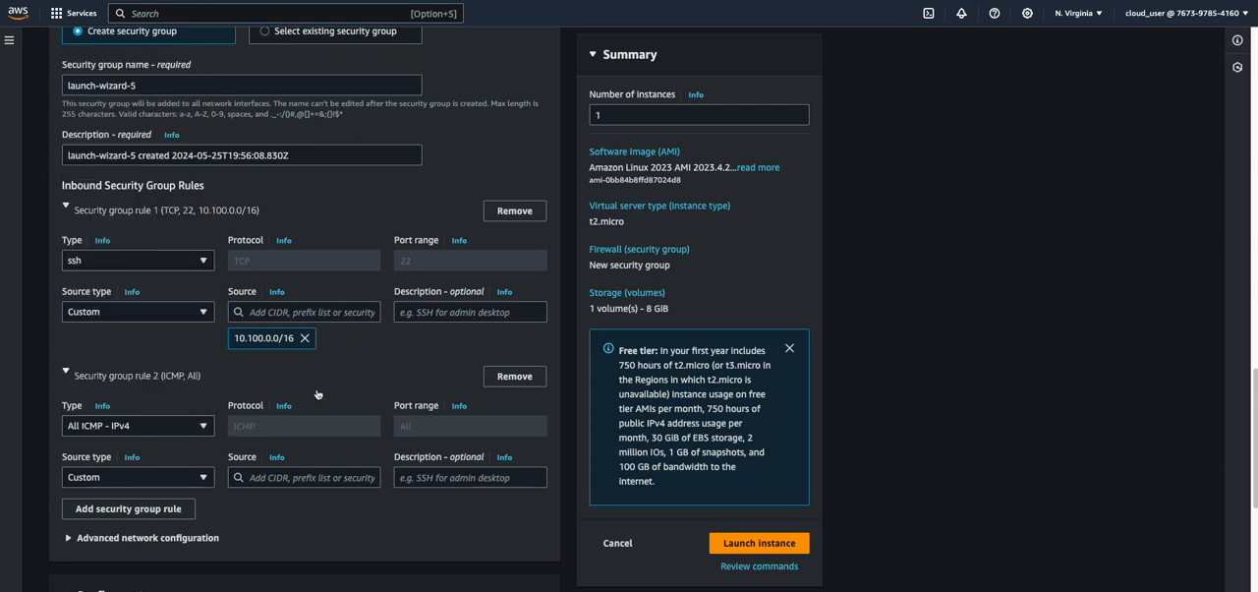
click(300, 477)
text(10.100)
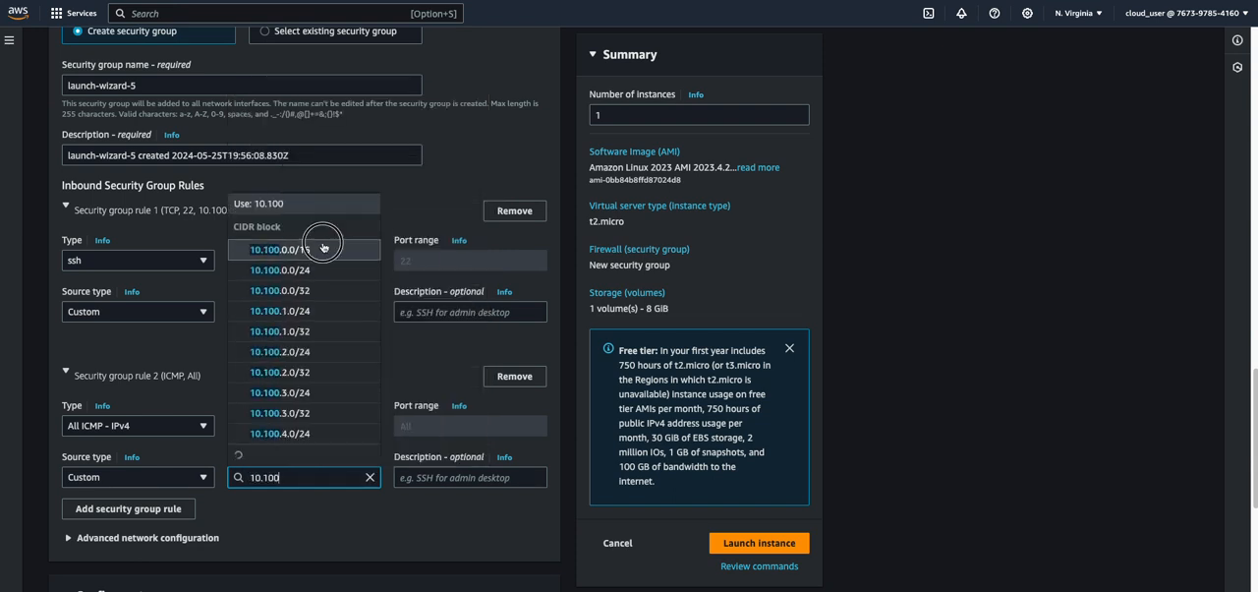
click(323, 249)
Launch the instance and return to the list of EC2 instances
scroll(551, 413, down, 1)
click(754, 540)
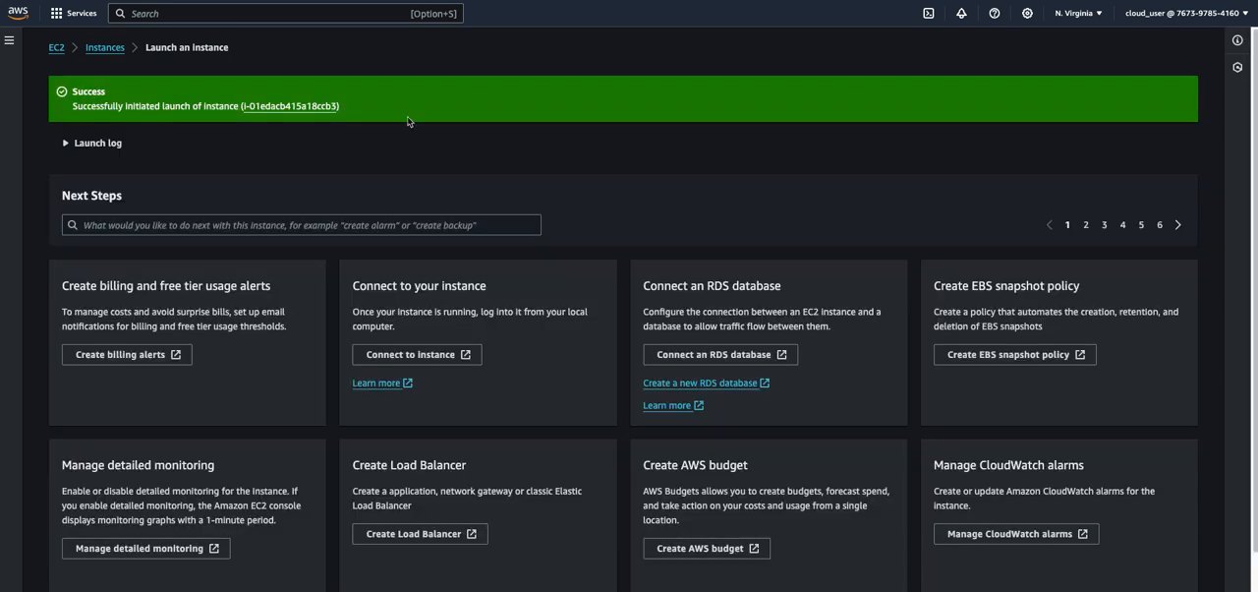
click(105, 47)
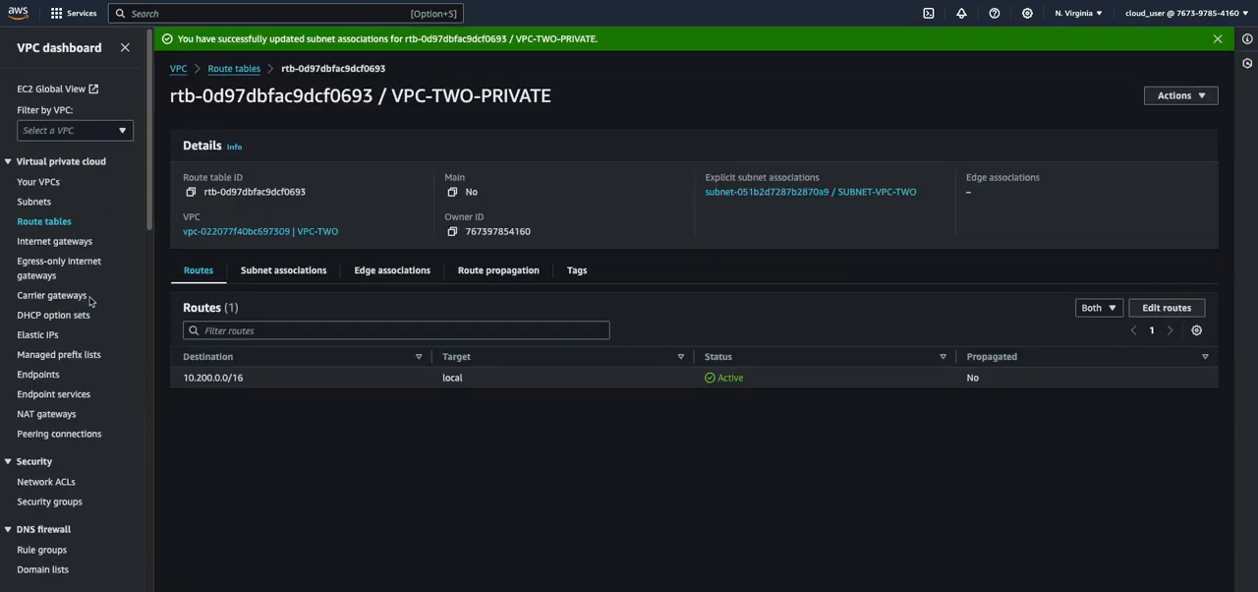
Switch to the VPC dashboard, show the peering connections, and dismiss the VPC retrieval error
scroll(35, 440, down, 1)
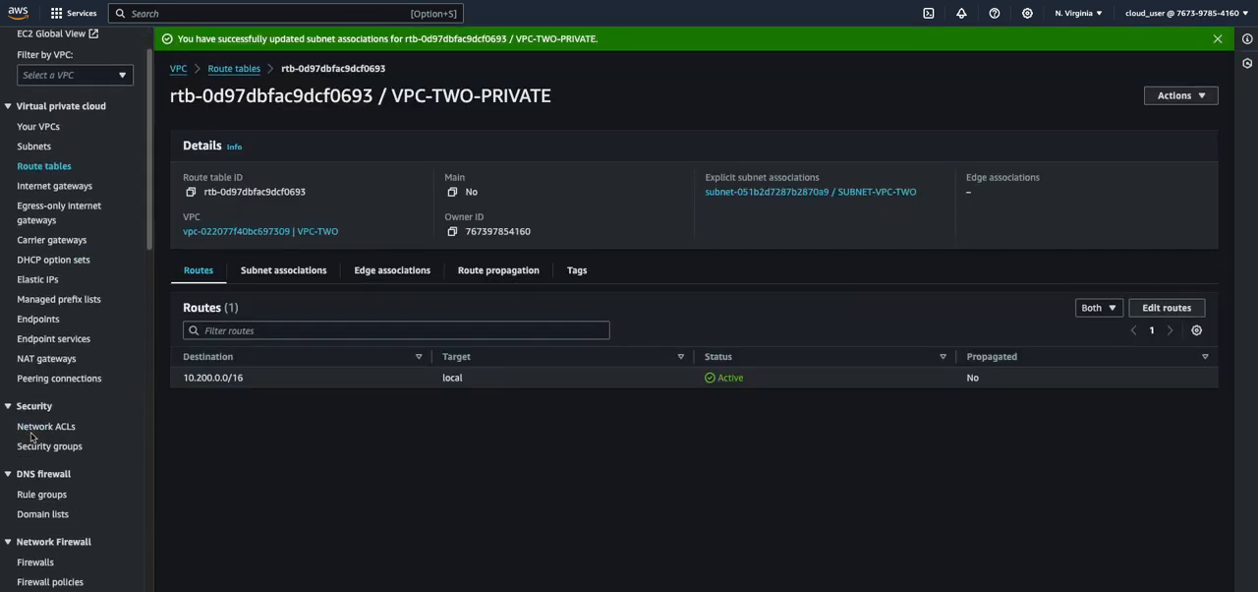
click(35, 379)
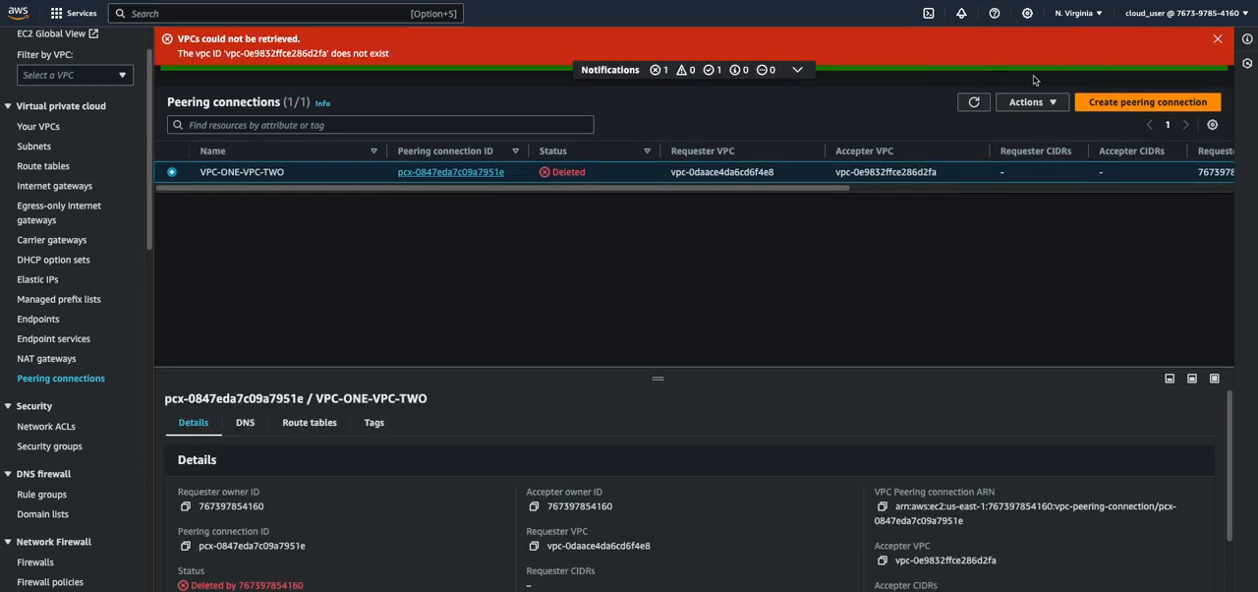
click(1217, 39)
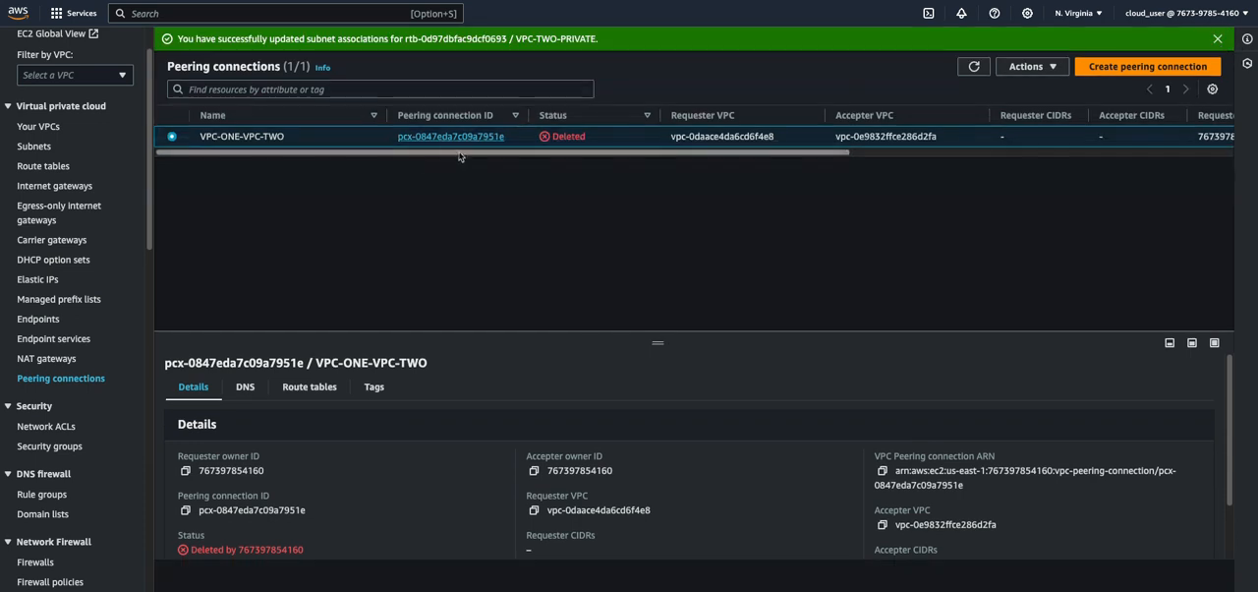
Start a new VPC peering connection and name it VPC-ONE-VPC-TWO-NEW
click(1109, 69)
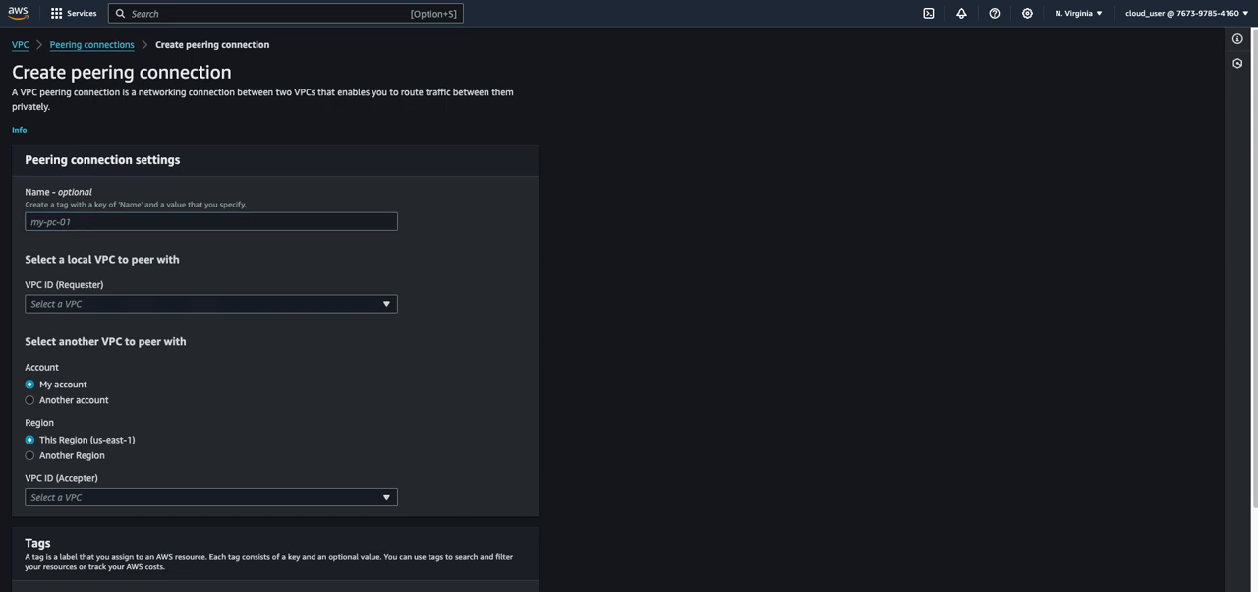
click(229, 227)
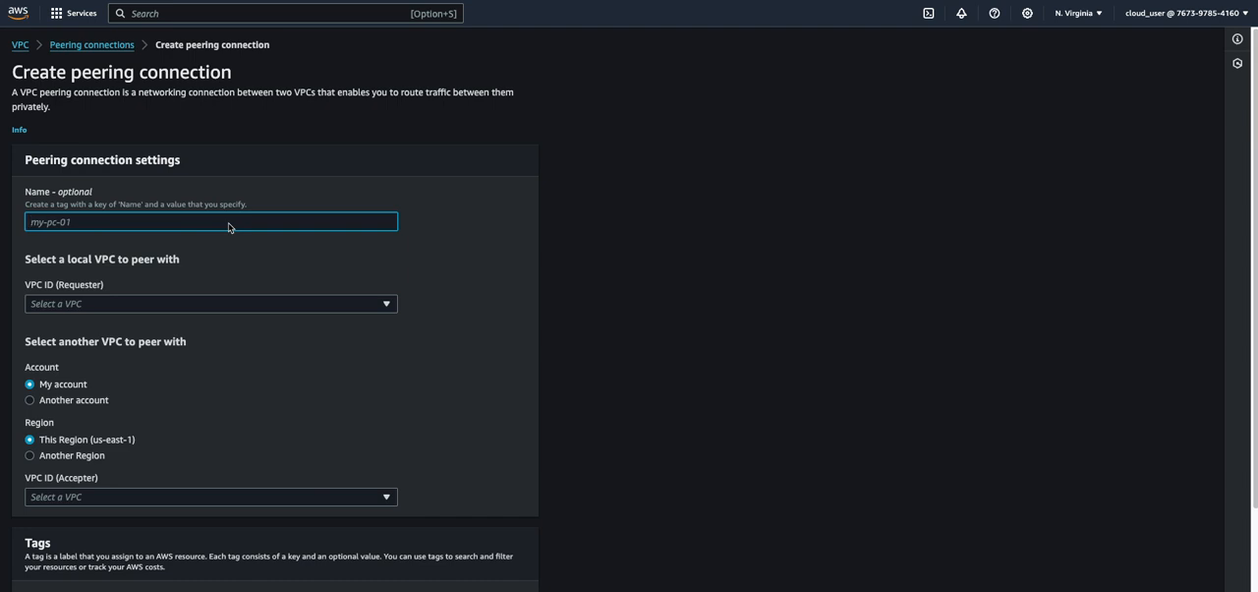
text(VPC-ONE-VPC-TWO-NEW)
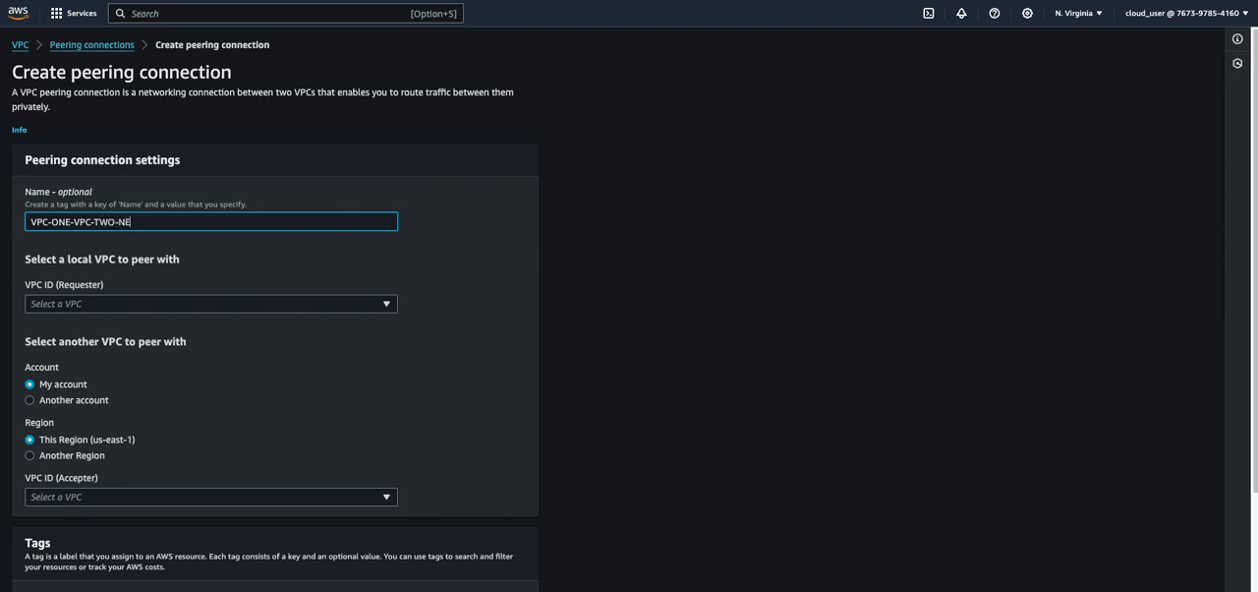
Set VPC-ONE as the requester and VPC-TWO as the accepter in this region, and create the peering connection
click(208, 307)
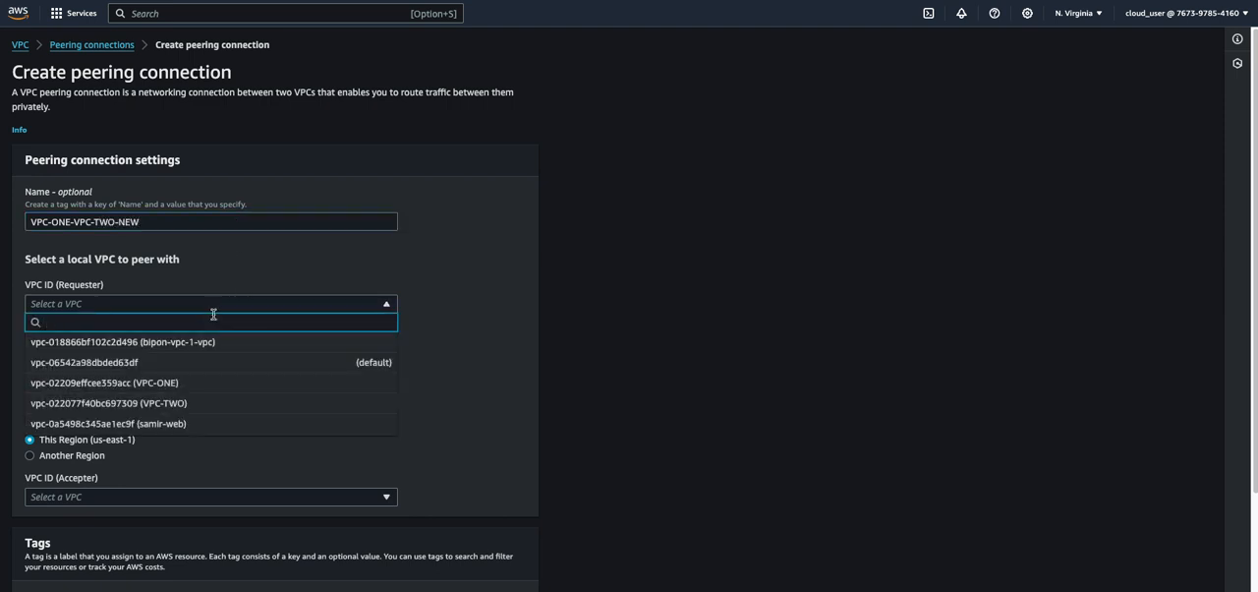
click(186, 389)
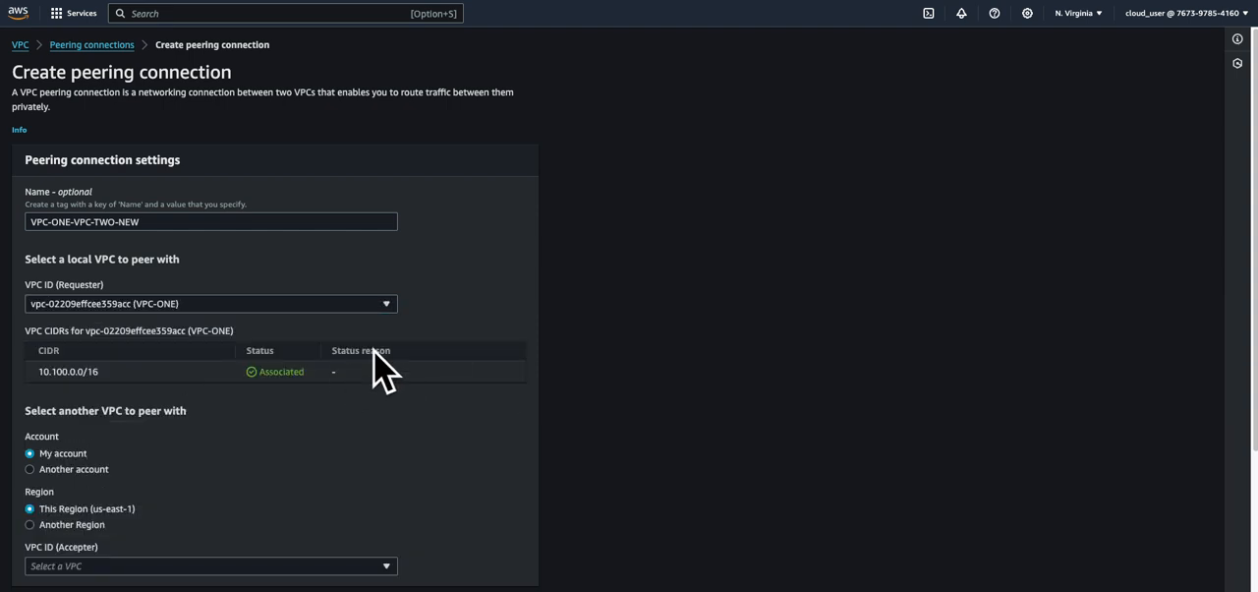
scroll(331, 365, down, 3)
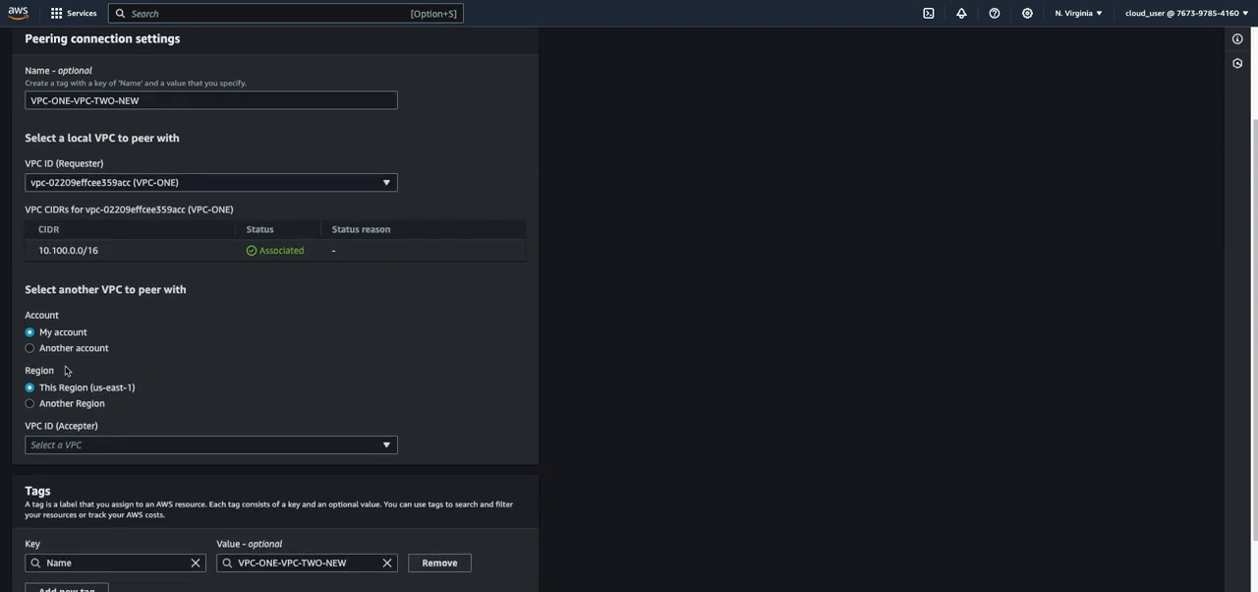
scroll(108, 398, down, 2)
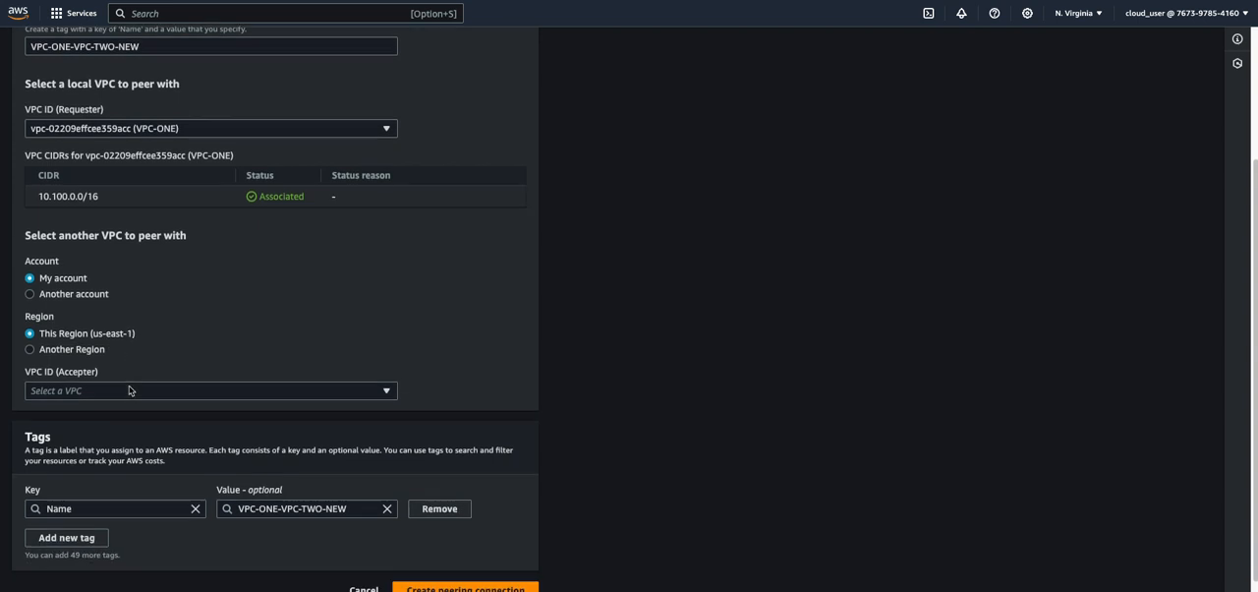
click(102, 377)
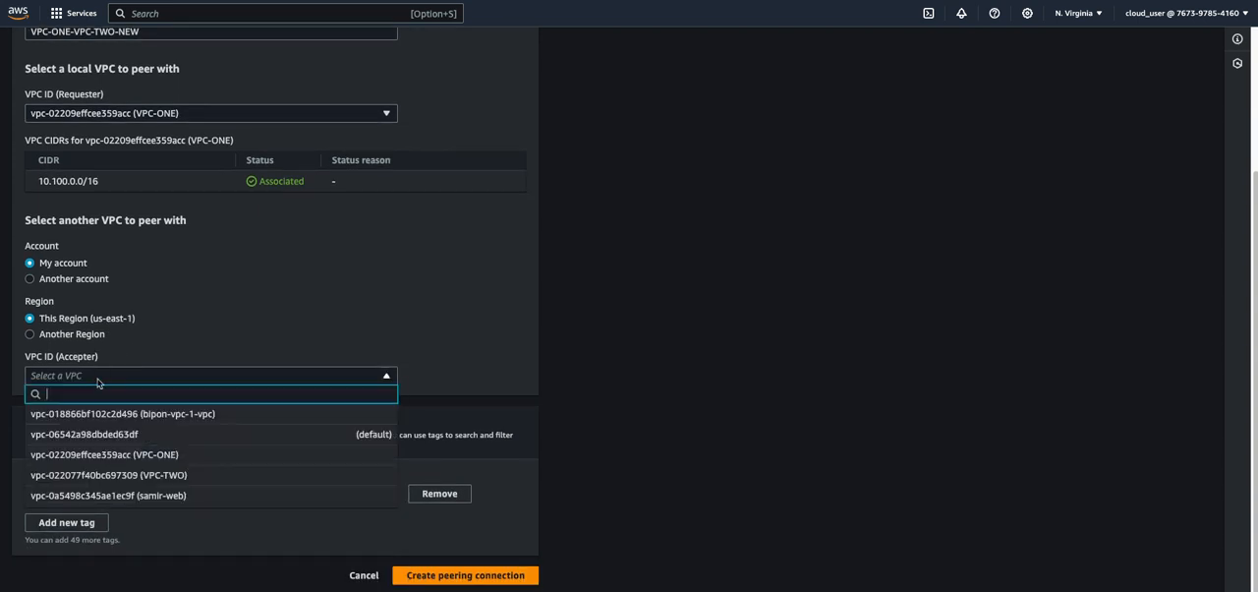
click(136, 476)
scroll(291, 365, down, 2)
scroll(291, 365, down, 1)
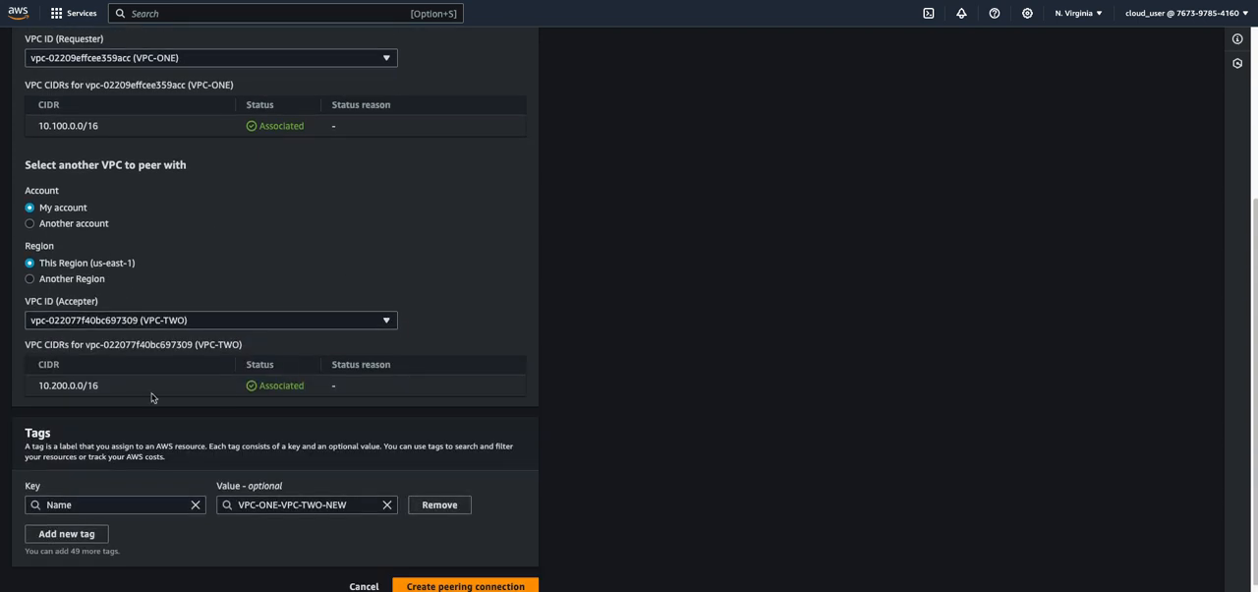
click(479, 576)
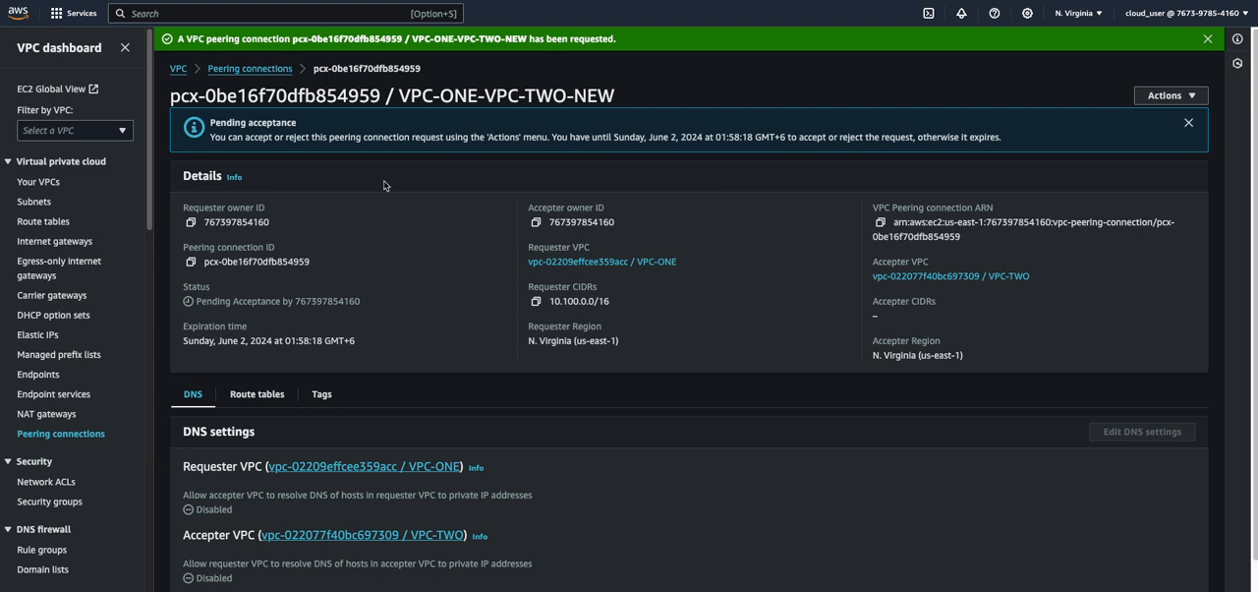
Refresh the list of peering connections and accept the request for VPC-ONE-VPC-TWO-NEW
click(251, 68)
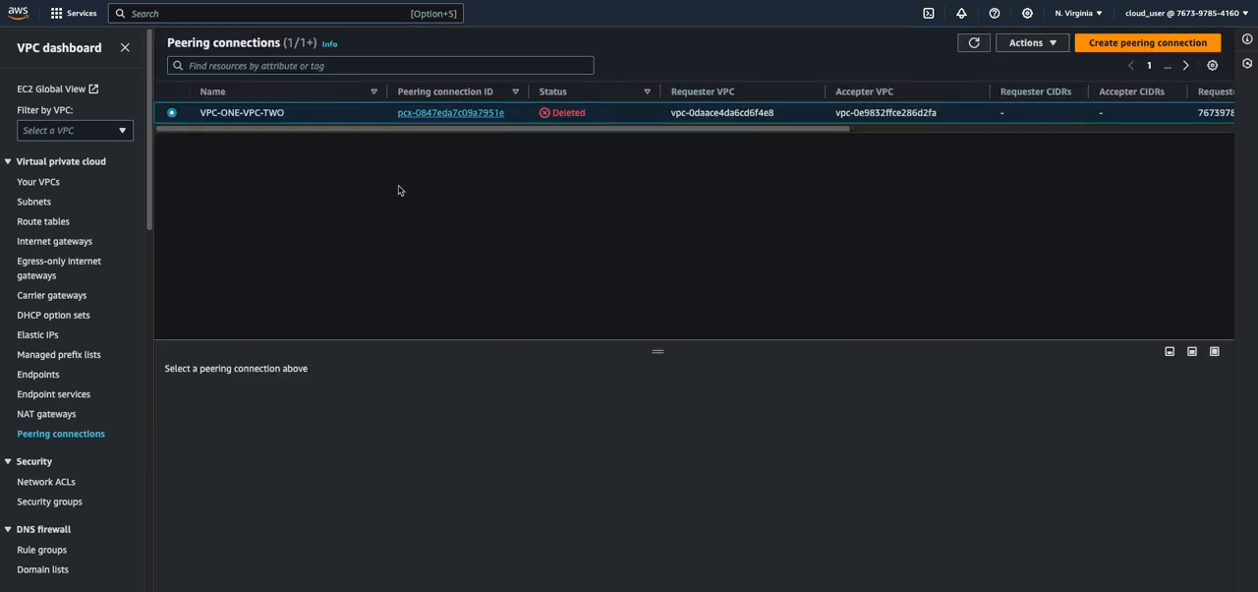
click(973, 42)
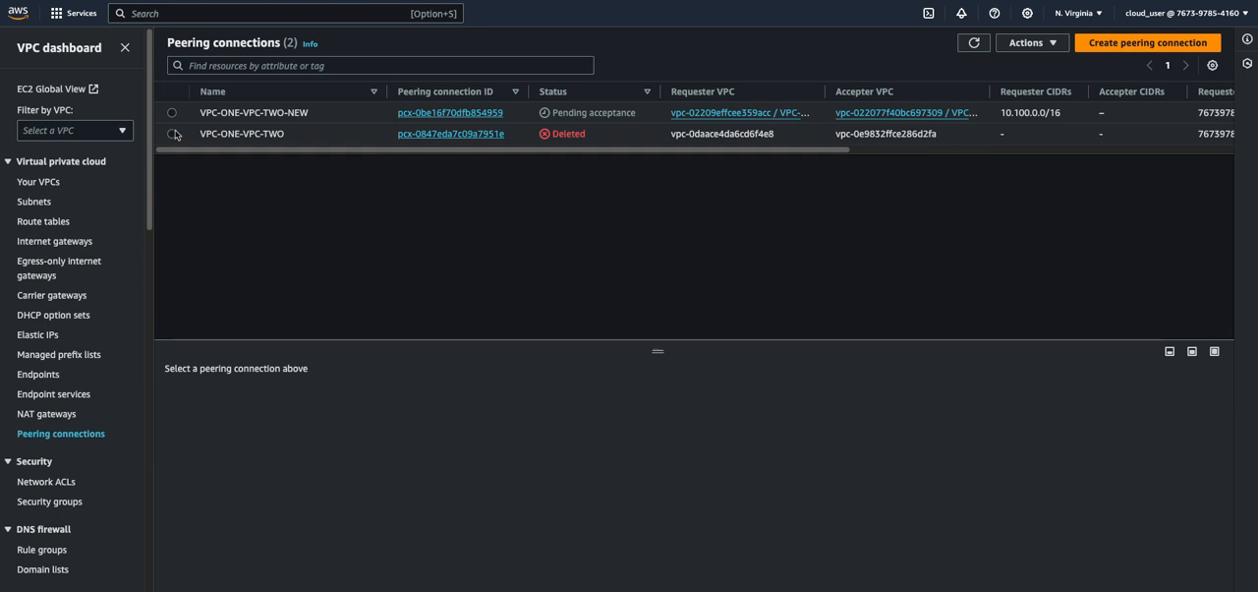
click(172, 114)
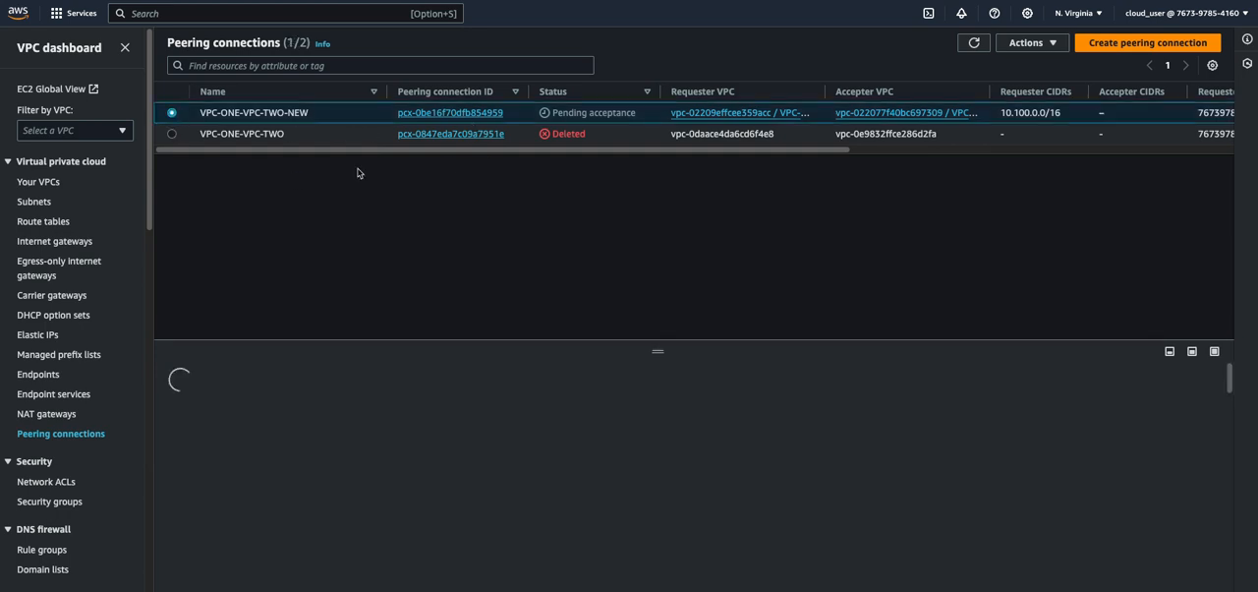
click(1032, 43)
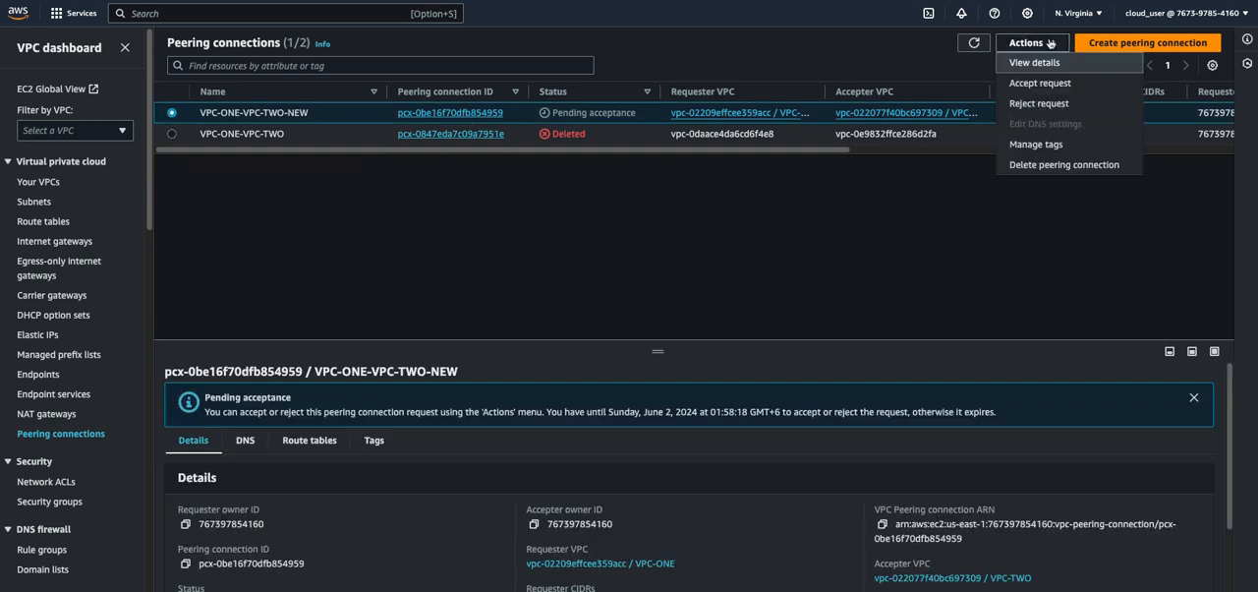
click(1041, 84)
click(917, 430)
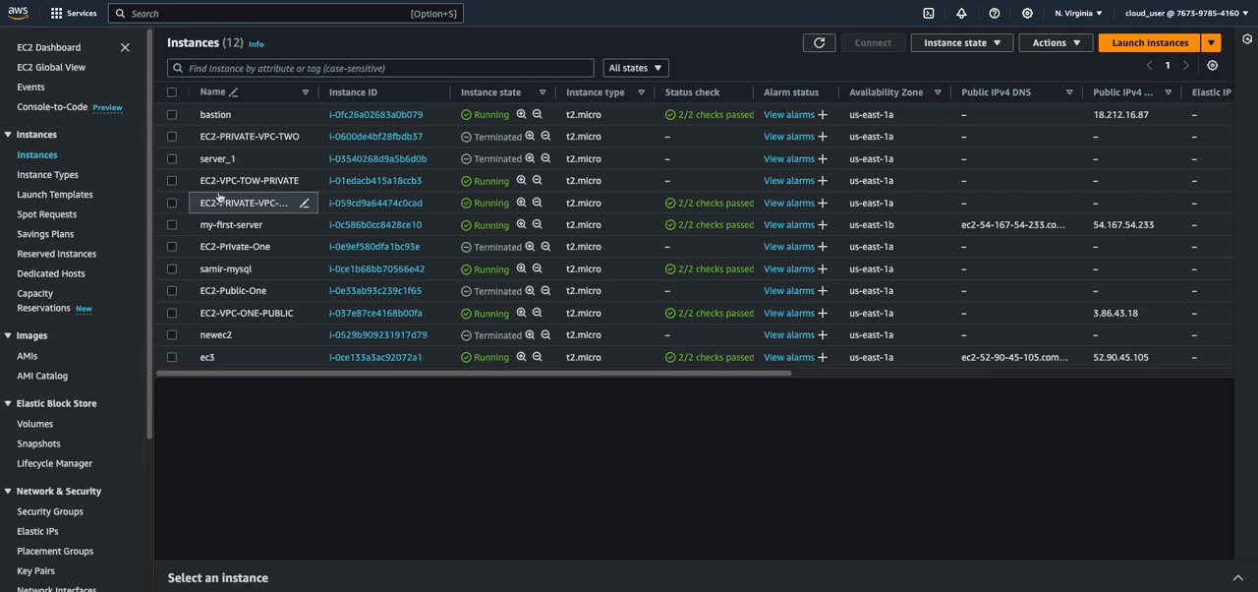
Open the summary of the EC2-VPC-TOW-PRIVATE instance and copy its private IPv4 address
click(172, 181)
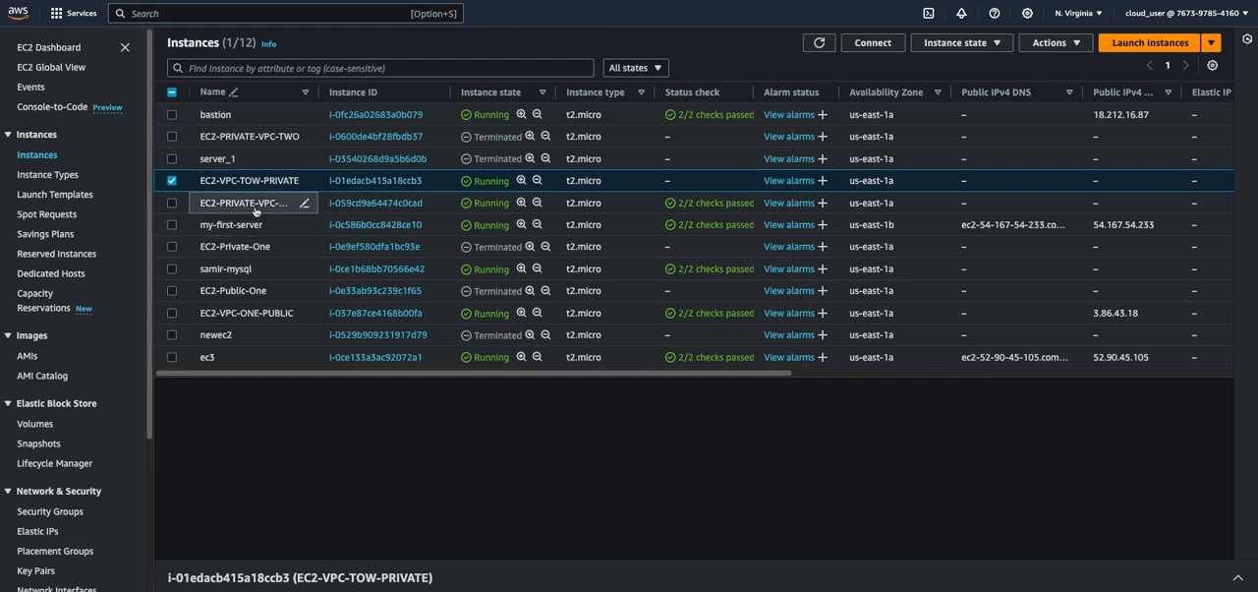
click(395, 184)
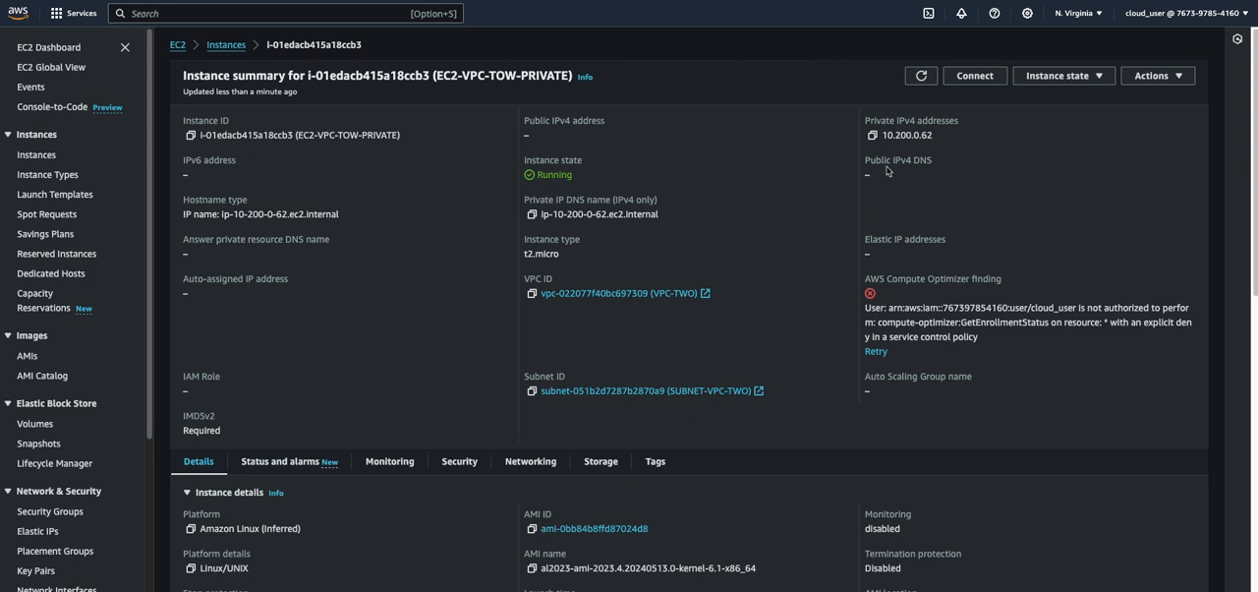
click(872, 135)
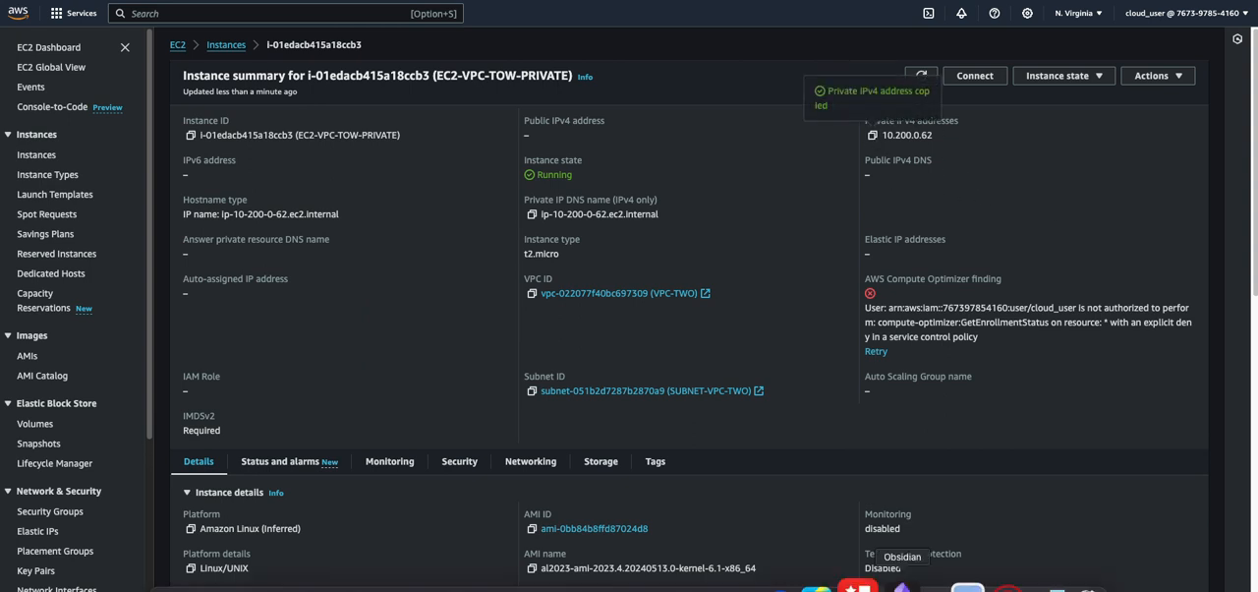
click(612, 579)
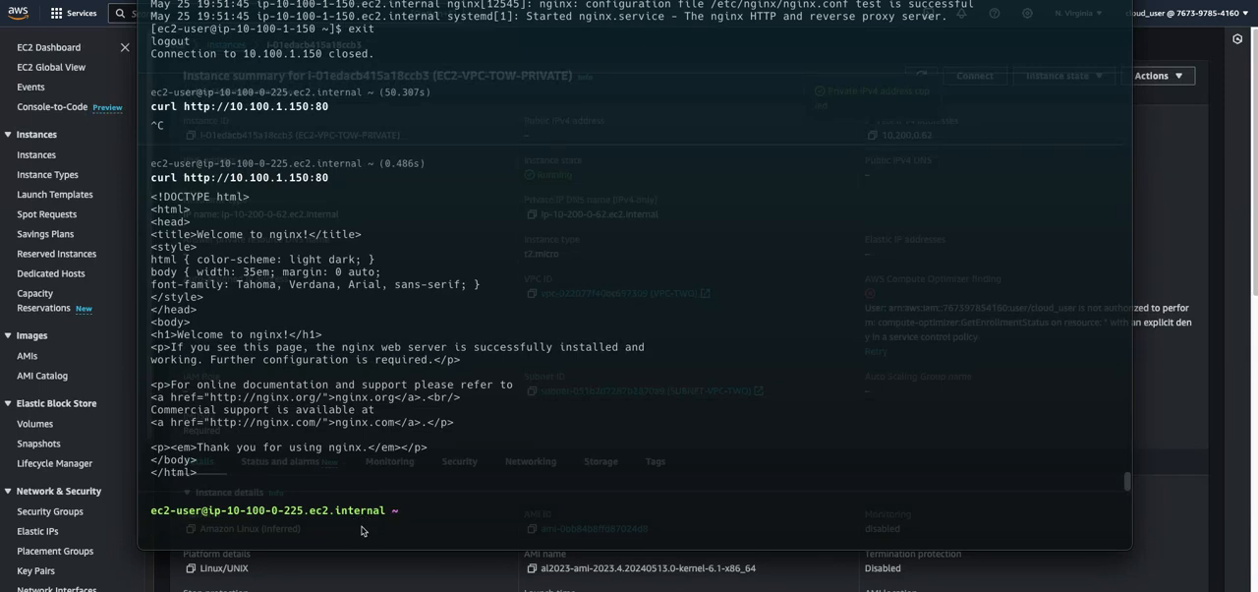
key(Up)
key(Up)
key(Up)
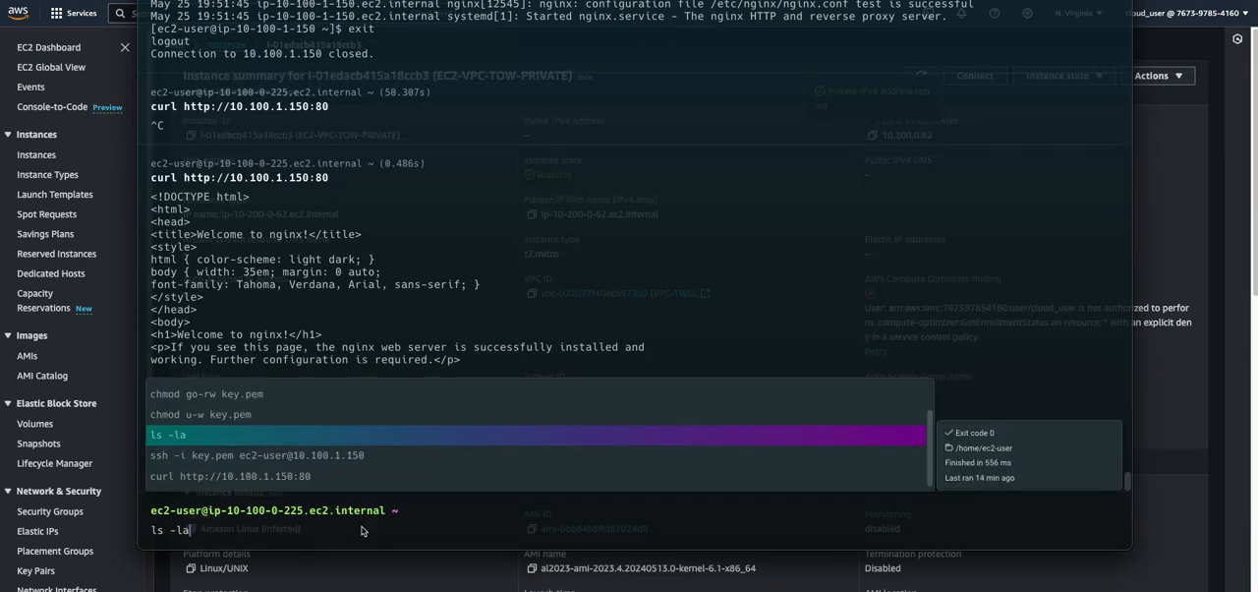
key(Return)
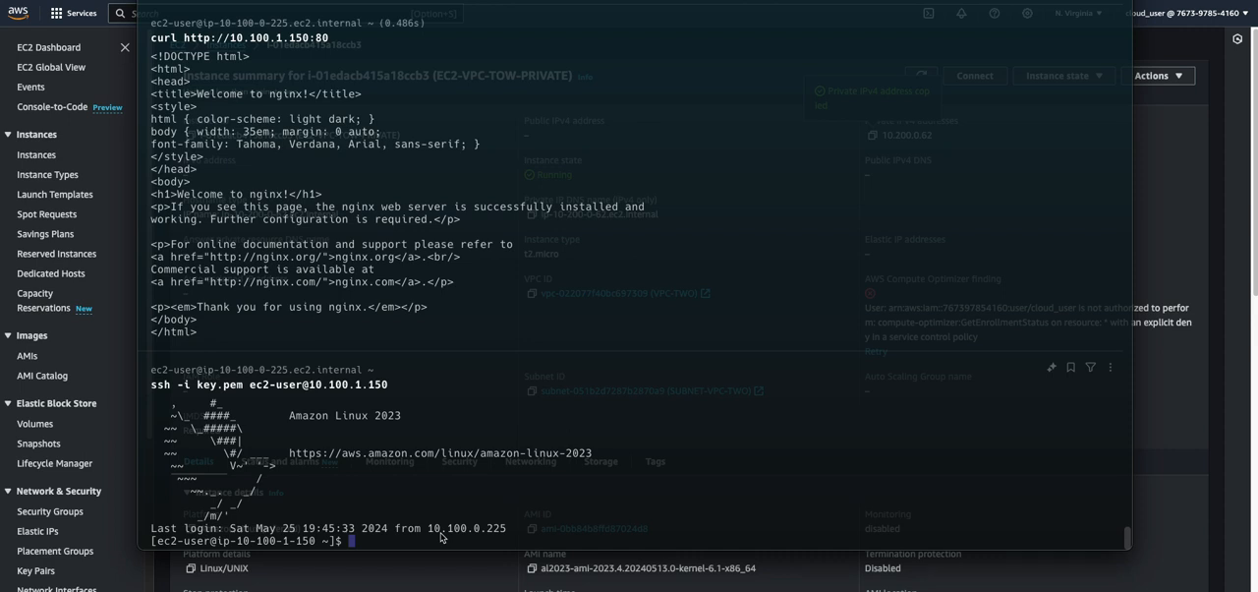
Ping 10.200.0.62 from the private instance in VPC-ONE and stop the ping after a while
text(ping)
key(super+v)
key(Return)
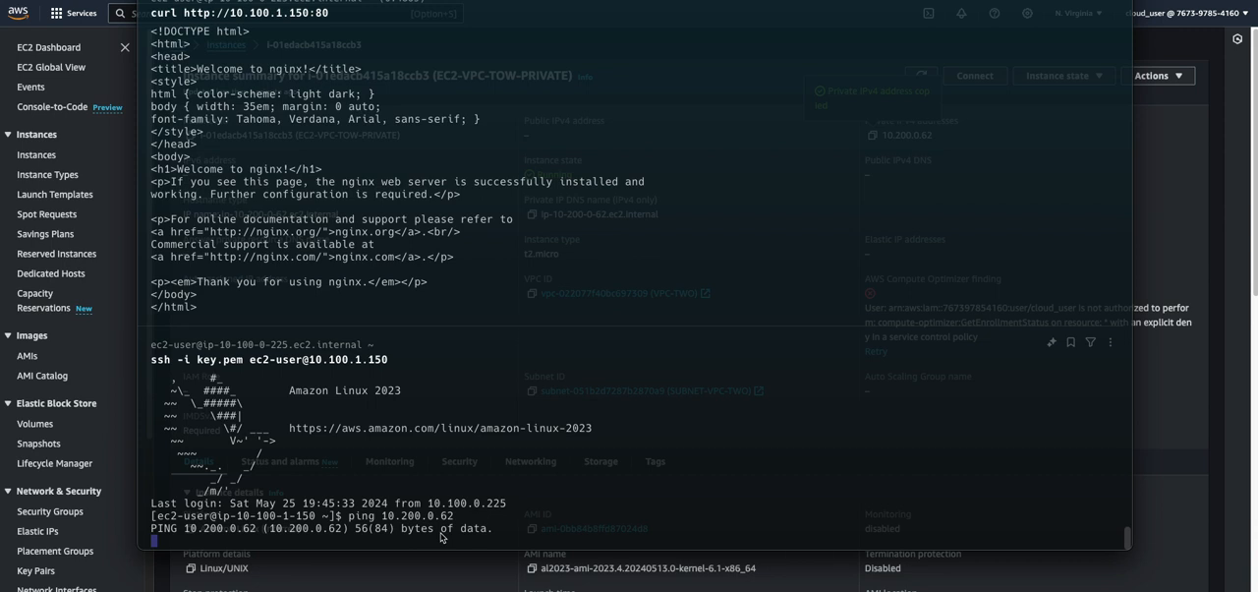
key(ctrl+c)
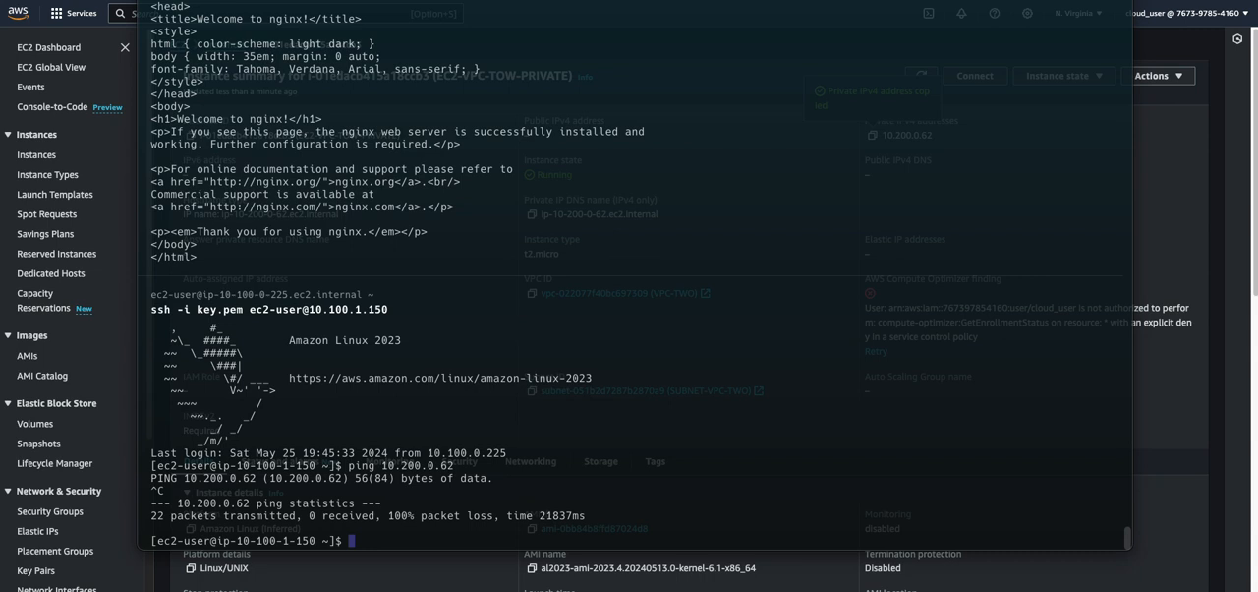
Return to the VPC route tables and open the routes of VPC-ONE-PRIVATE for editing
click(1218, 224)
click(351, 273)
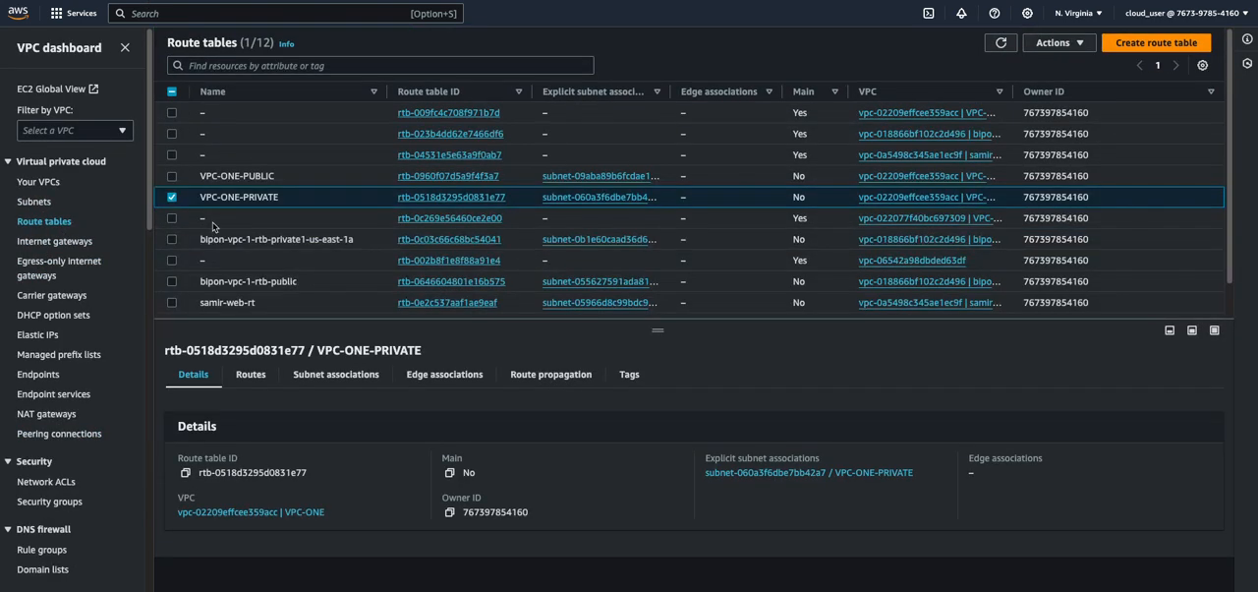
click(171, 197)
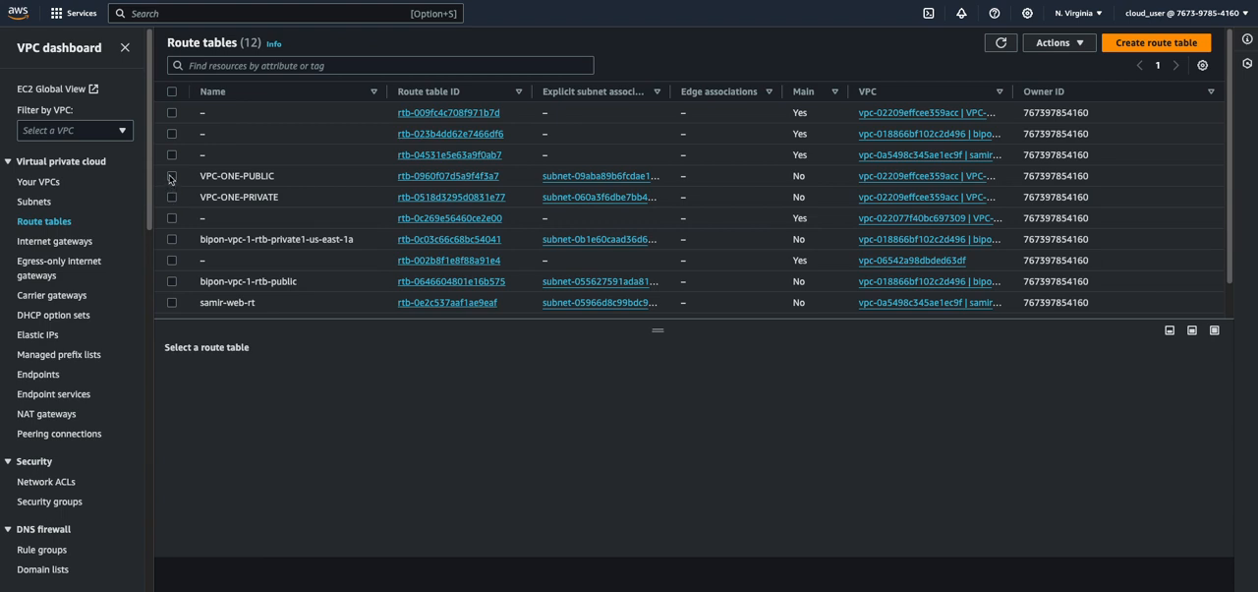
click(171, 197)
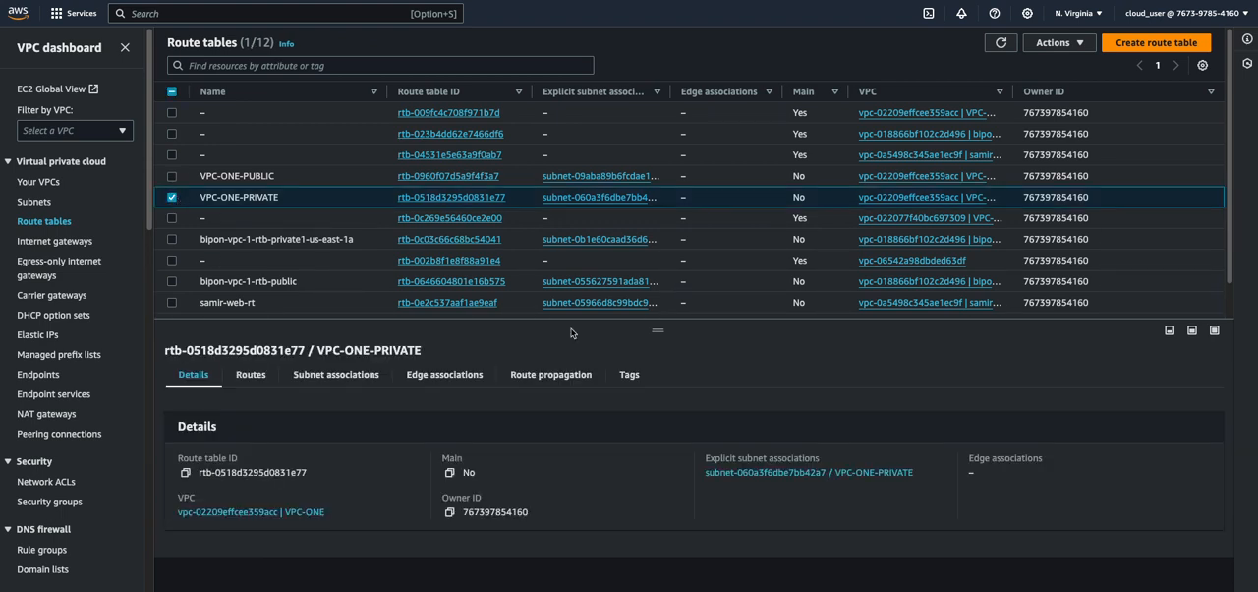
click(266, 374)
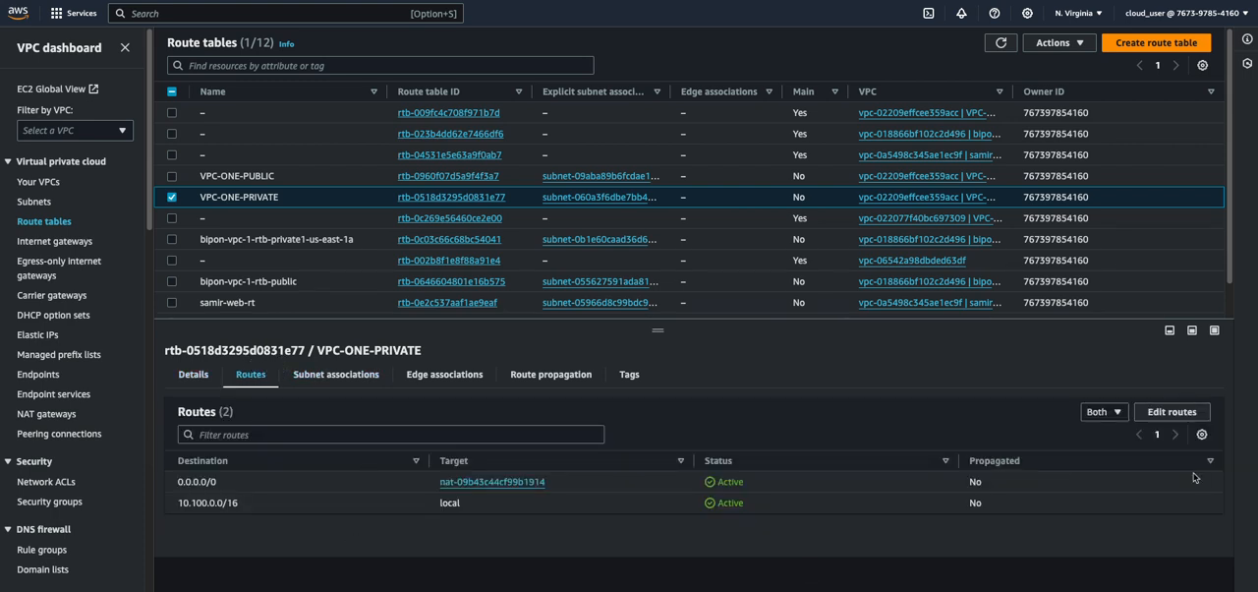
click(1172, 411)
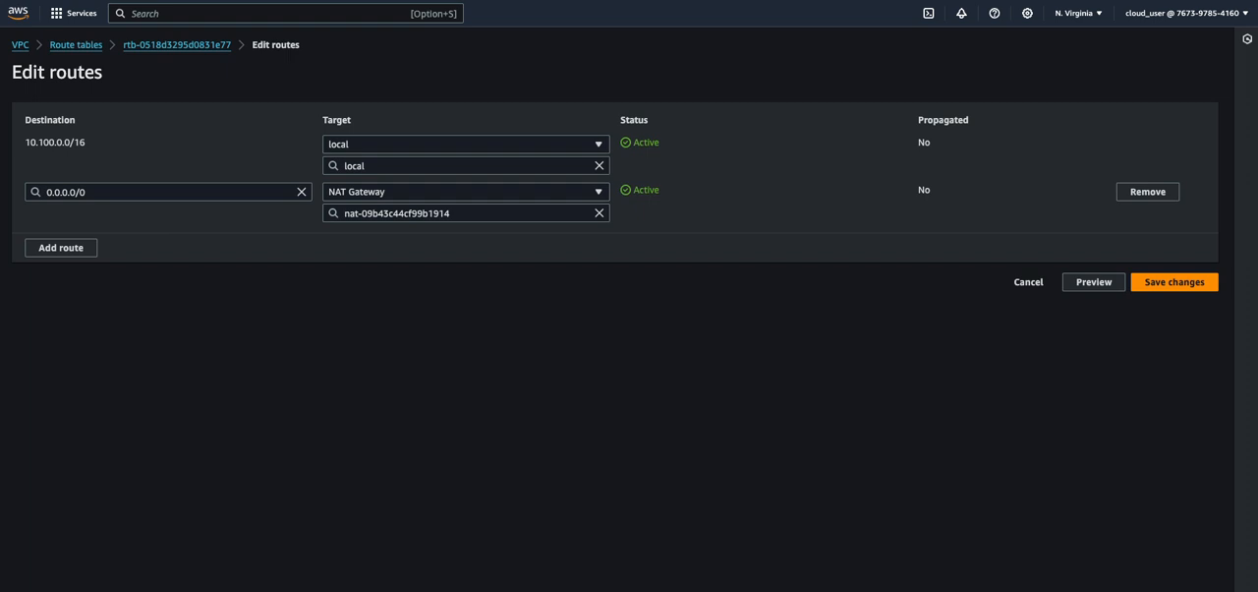
Add a route to 10.200.0.0/16 through the peering connection VPC-ONE-VPC-TWO-NEW and save the route changes
click(79, 255)
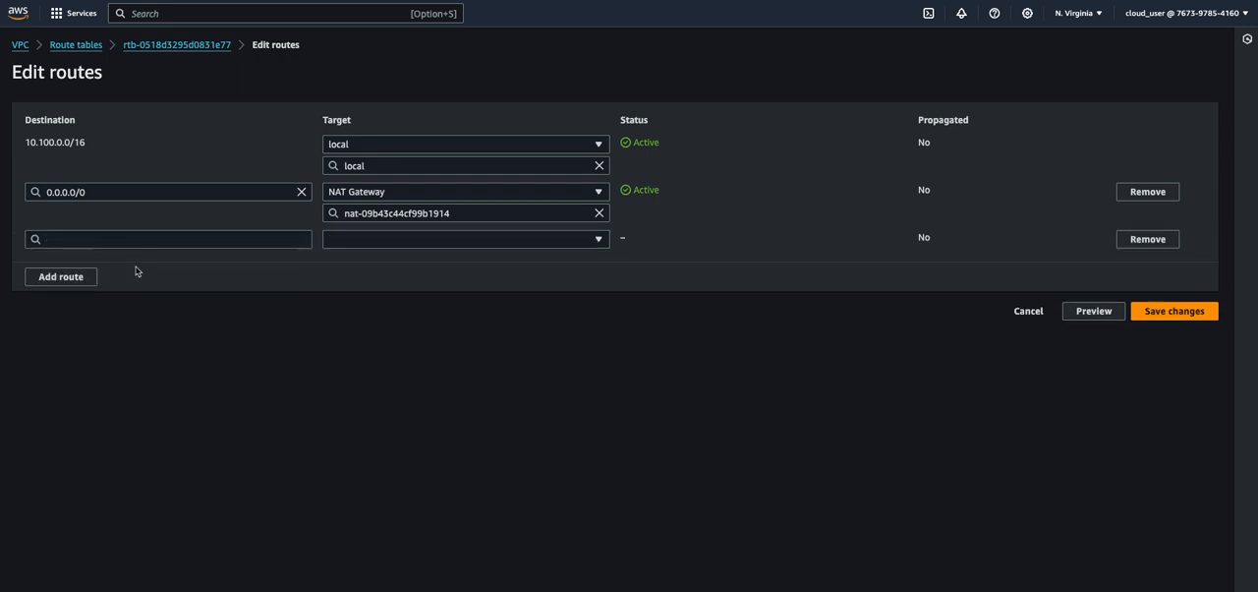
click(89, 240)
text(10)
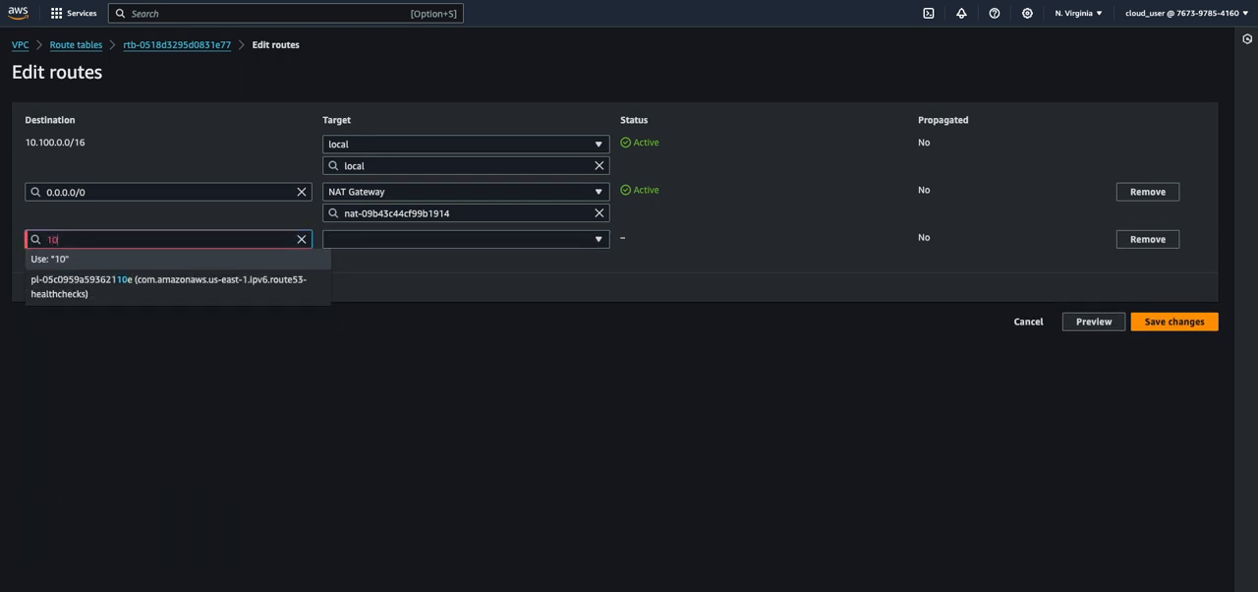
text(.200.0.0/16)
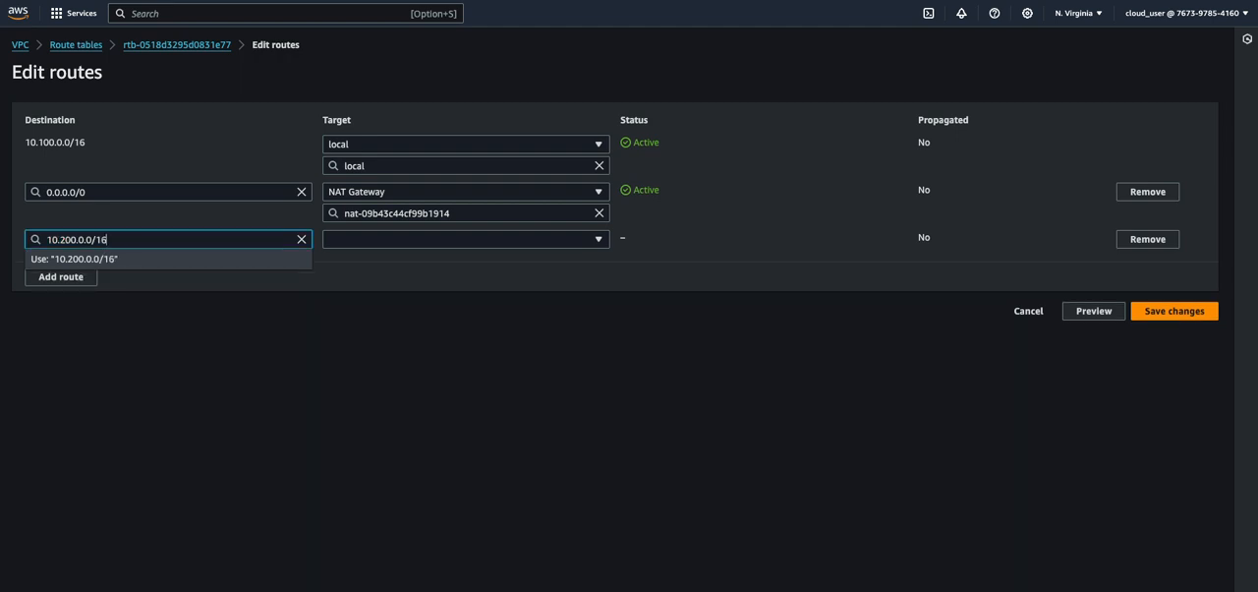
click(379, 243)
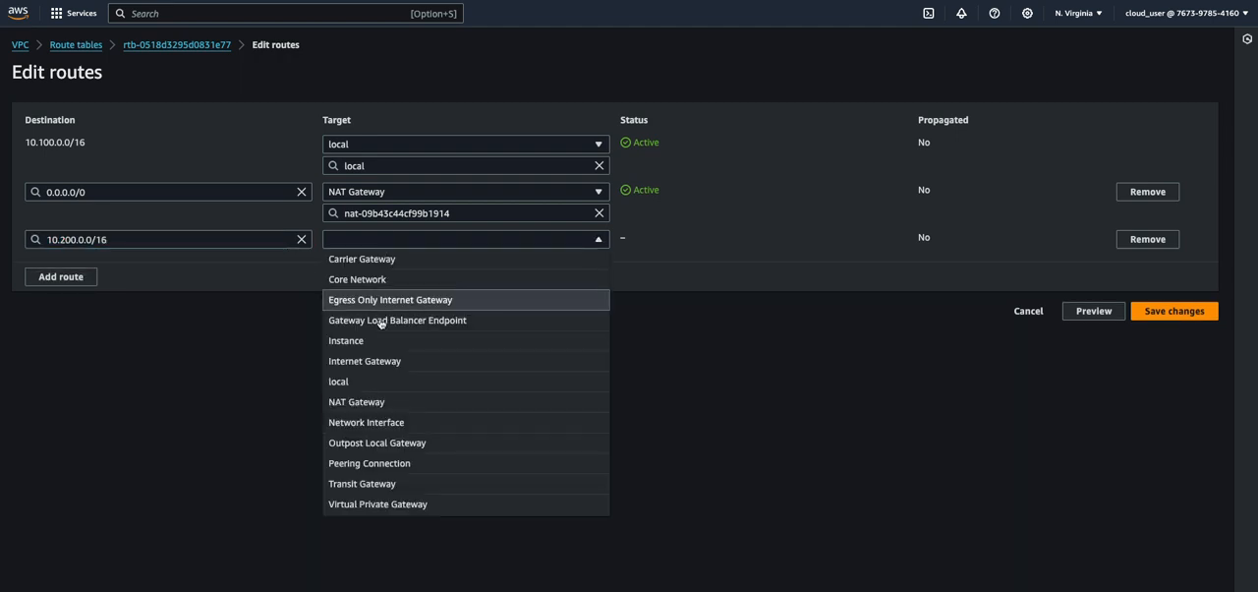
click(389, 463)
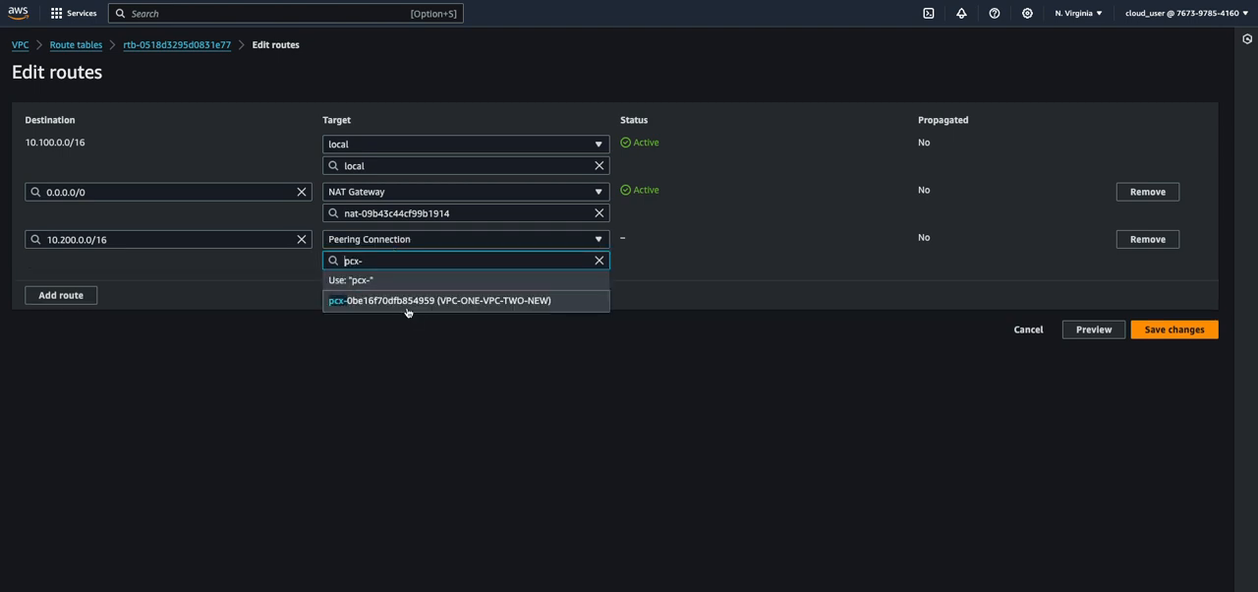
click(409, 303)
click(1175, 329)
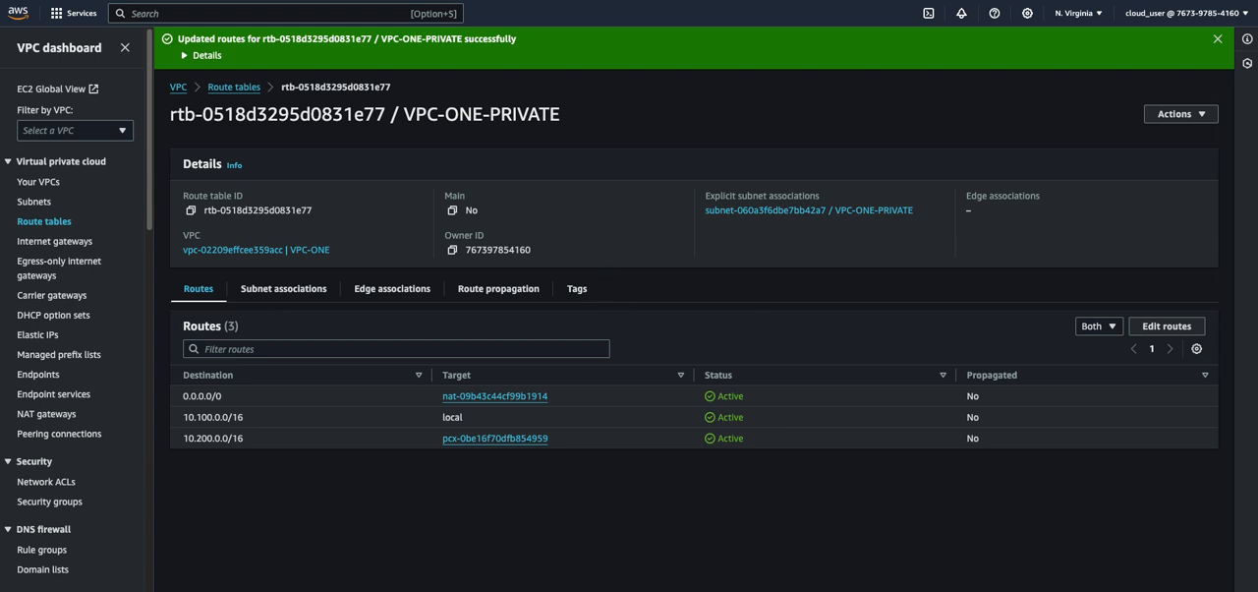
Switch to the Warp terminal and return to the prompt of the private instance in VPC-ONE
mouse_move(506, 587)
click(588, 585)
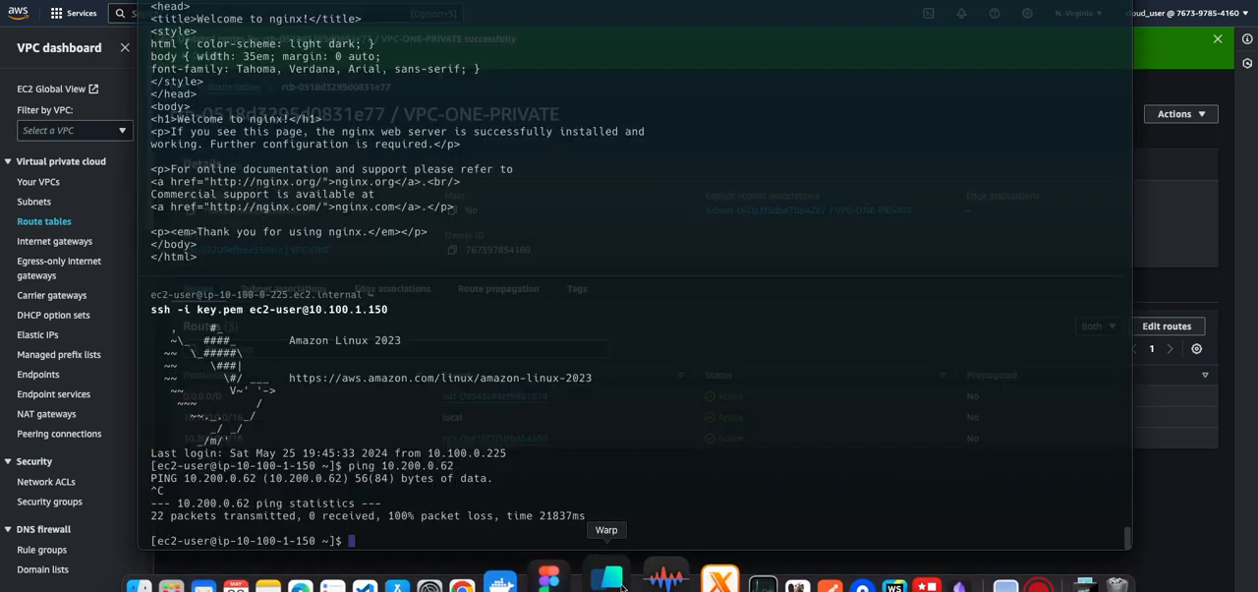
right_click(590, 583)
click(604, 524)
click(384, 539)
key(Up)
click(382, 540)
scroll(381, 539, down, 1)
key(Up)
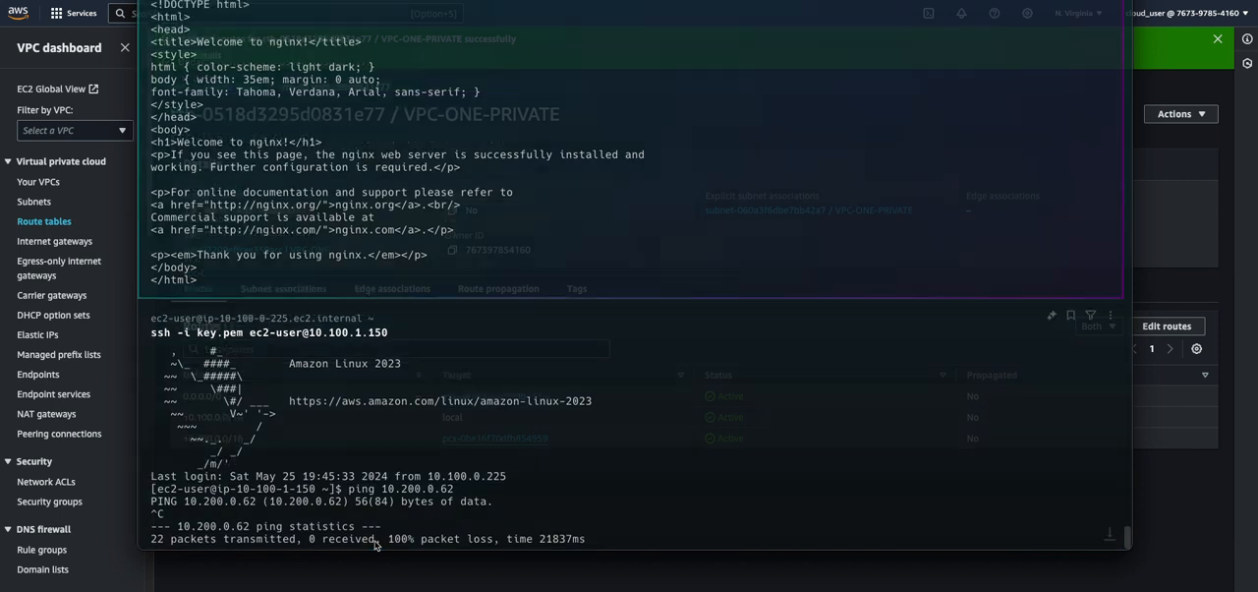
scroll(378, 541, down, 1)
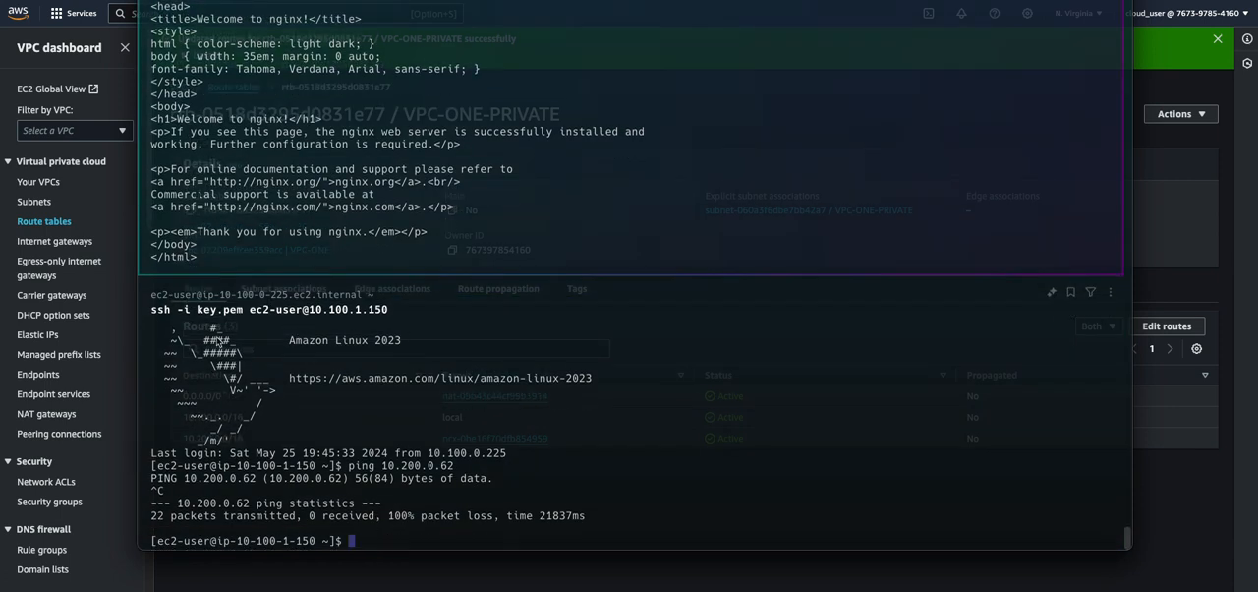
Reuse the earlier command ping 10.200.0.62 on the private instance in VPC-ONE and stop the ping after a while
drag(349, 466, 458, 468)
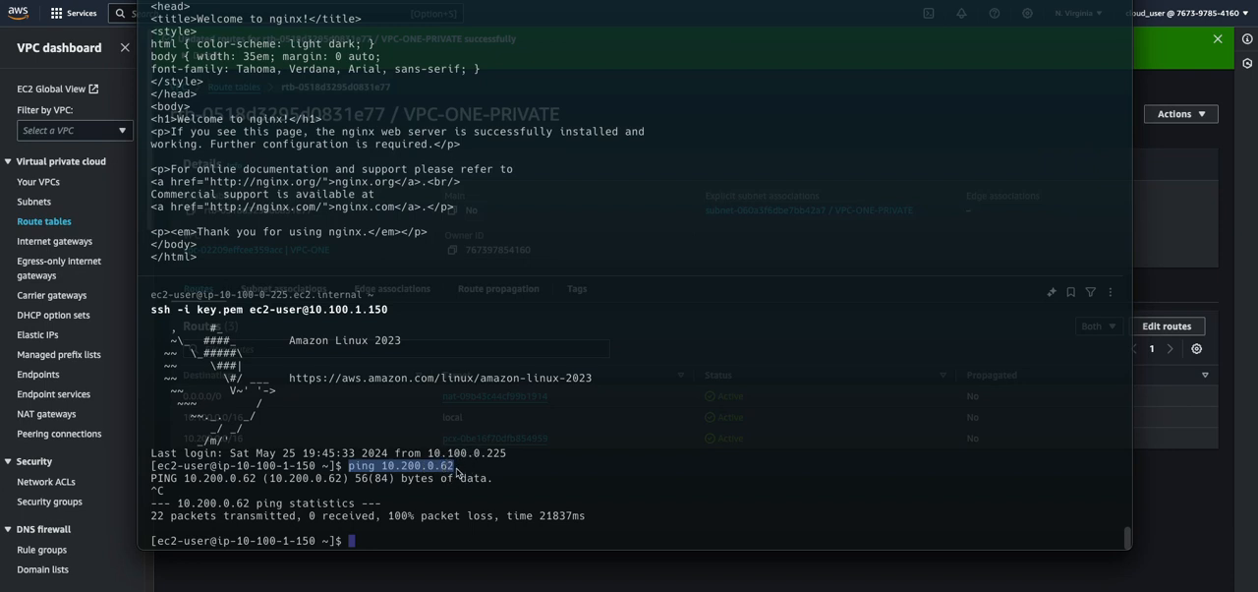
click(388, 541)
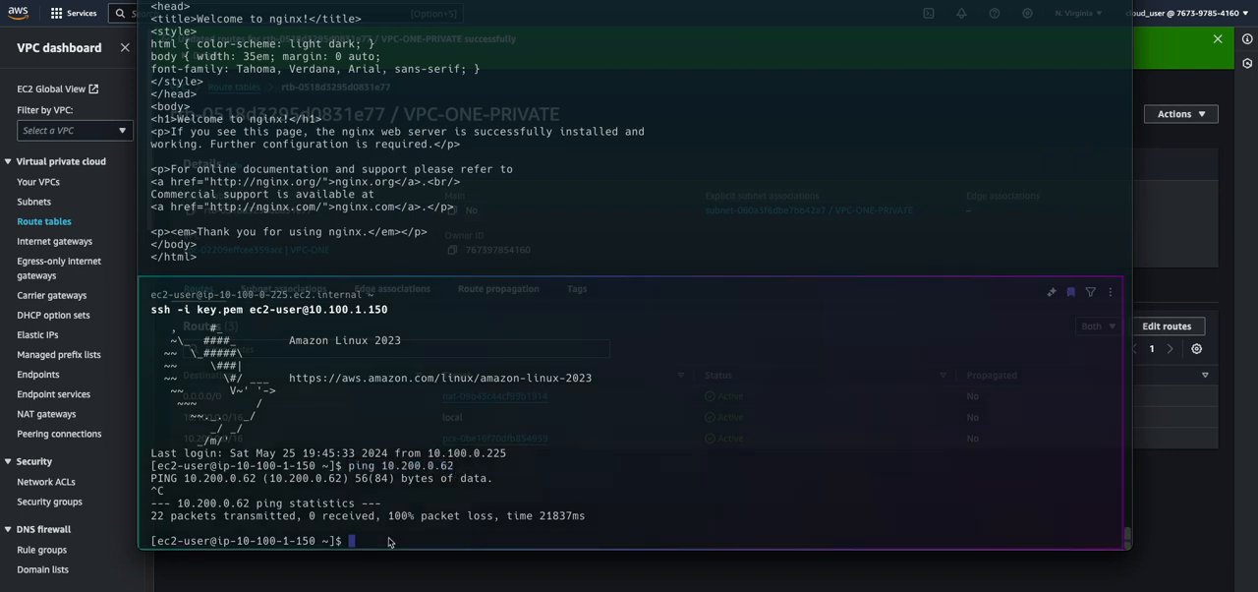
key(super+v)
key(Return)
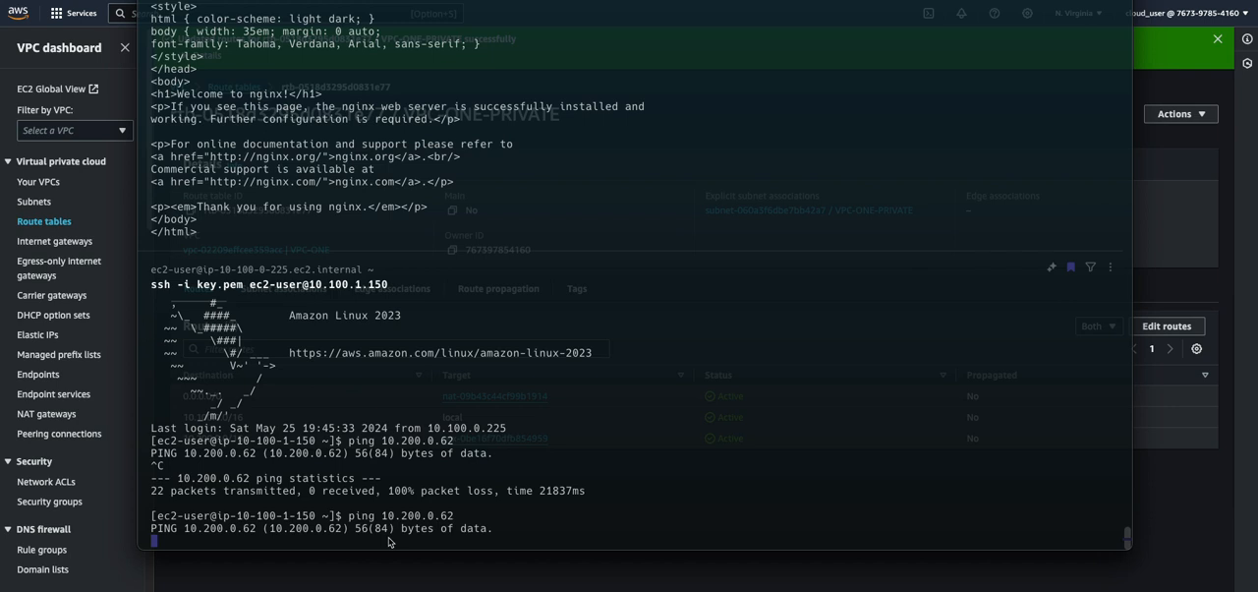
click(390, 543)
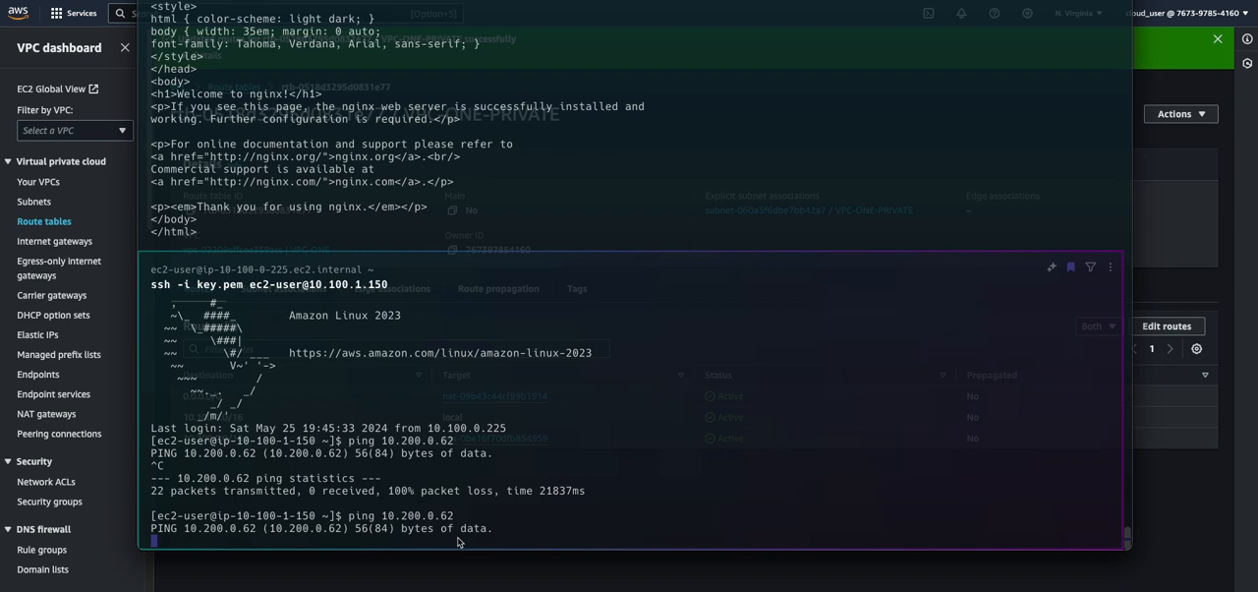
key(ctrl+c)
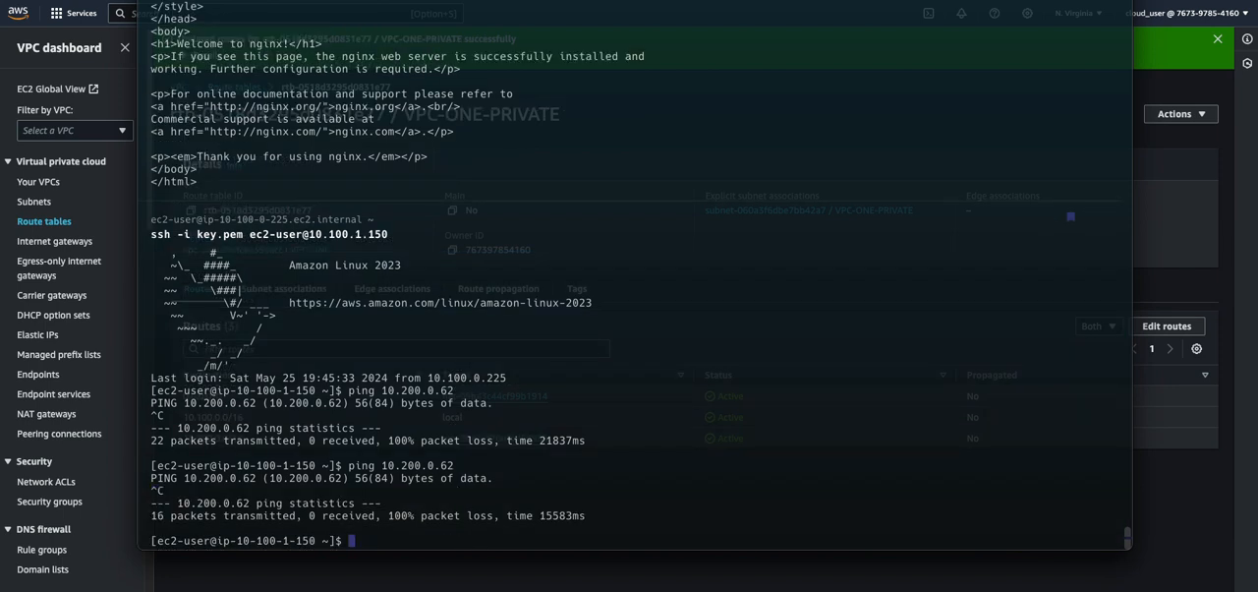
Return to the VPC route tables in the AWS console and open the routes of VPC-TWO-PRIVATE for editing
click(1175, 226)
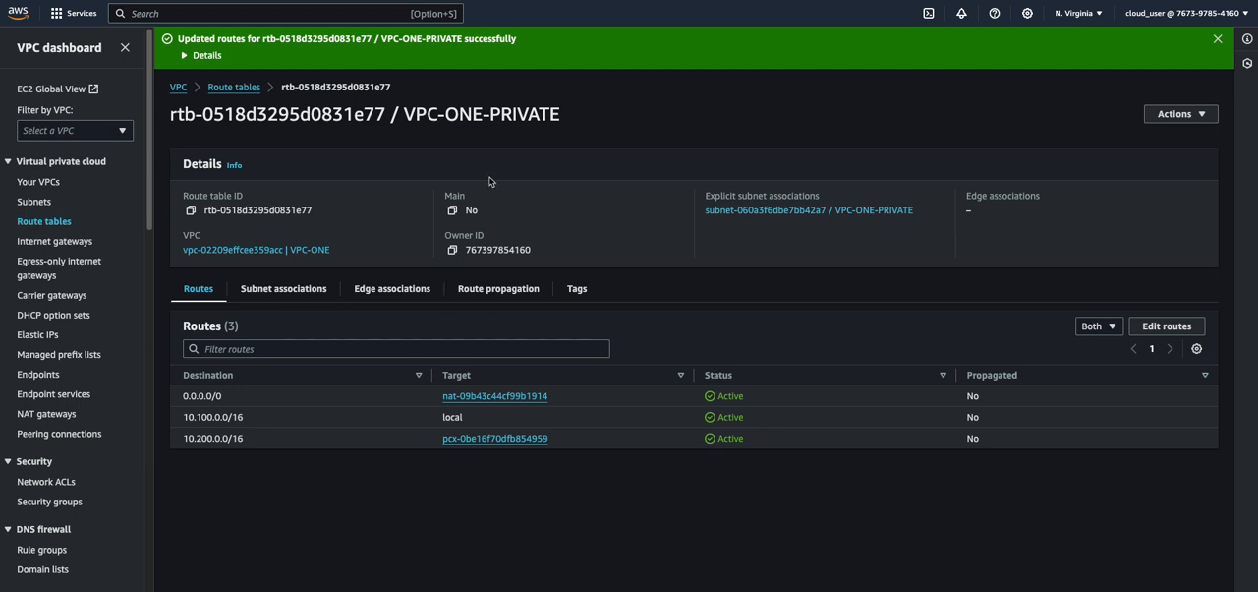
click(20, 222)
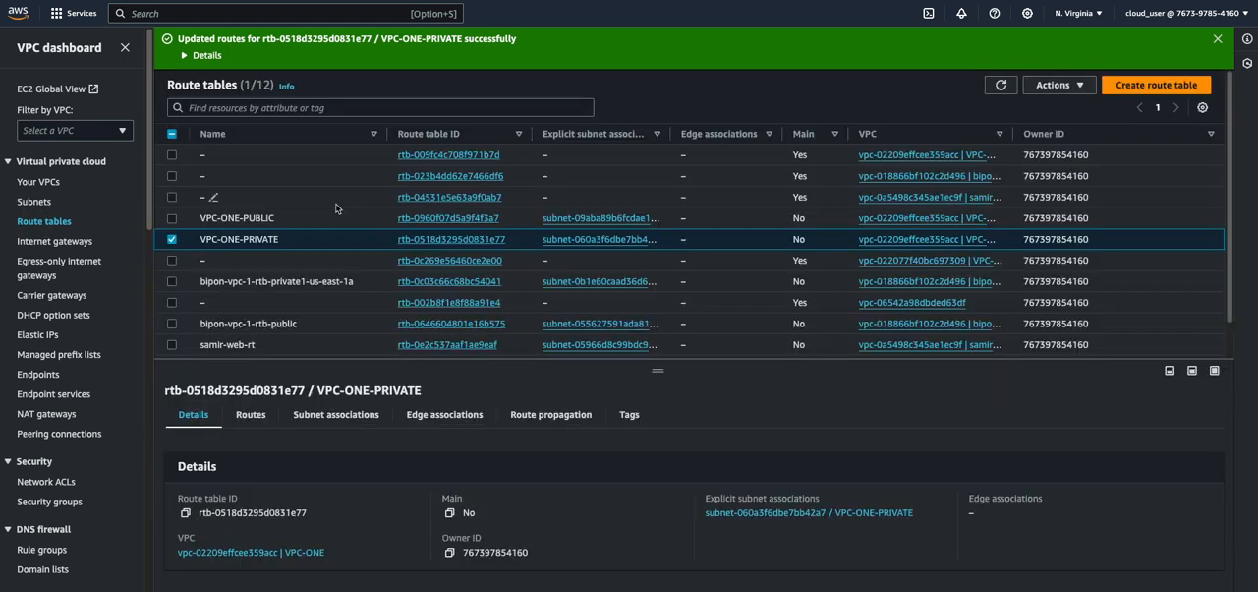
click(173, 240)
scroll(233, 332, down, 2)
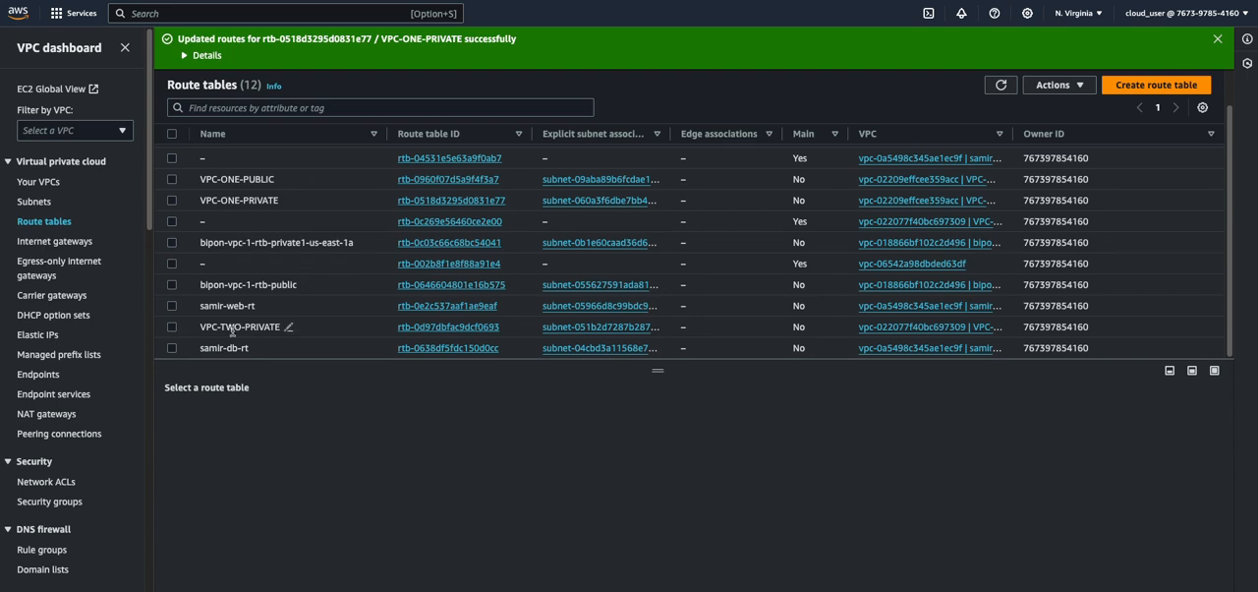
click(173, 326)
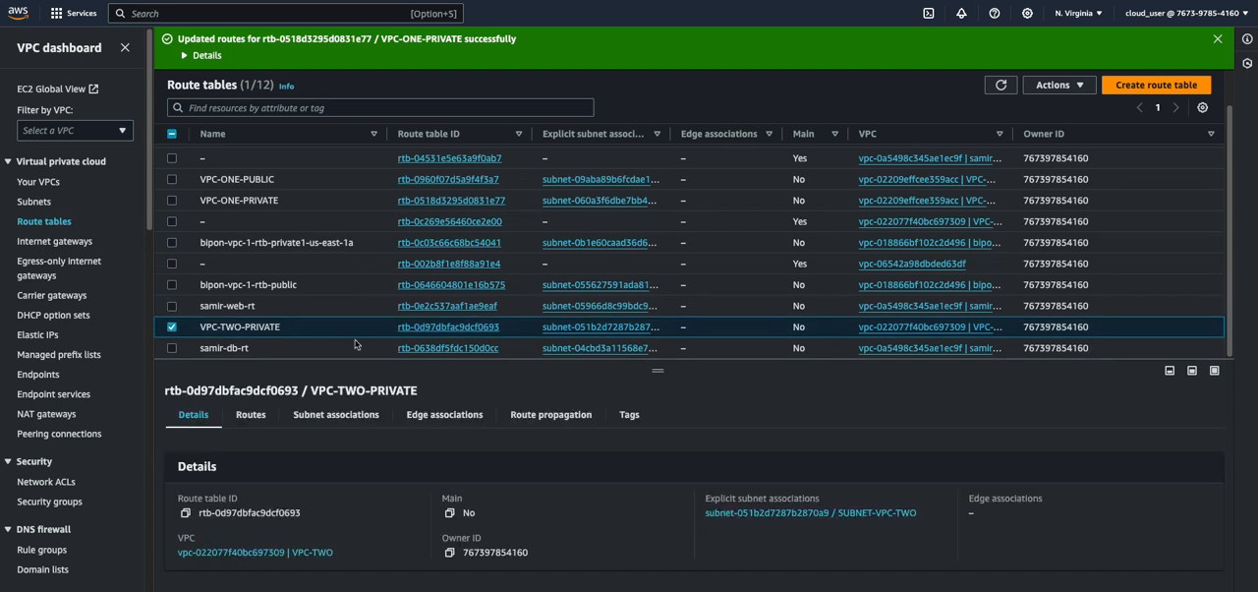
click(251, 414)
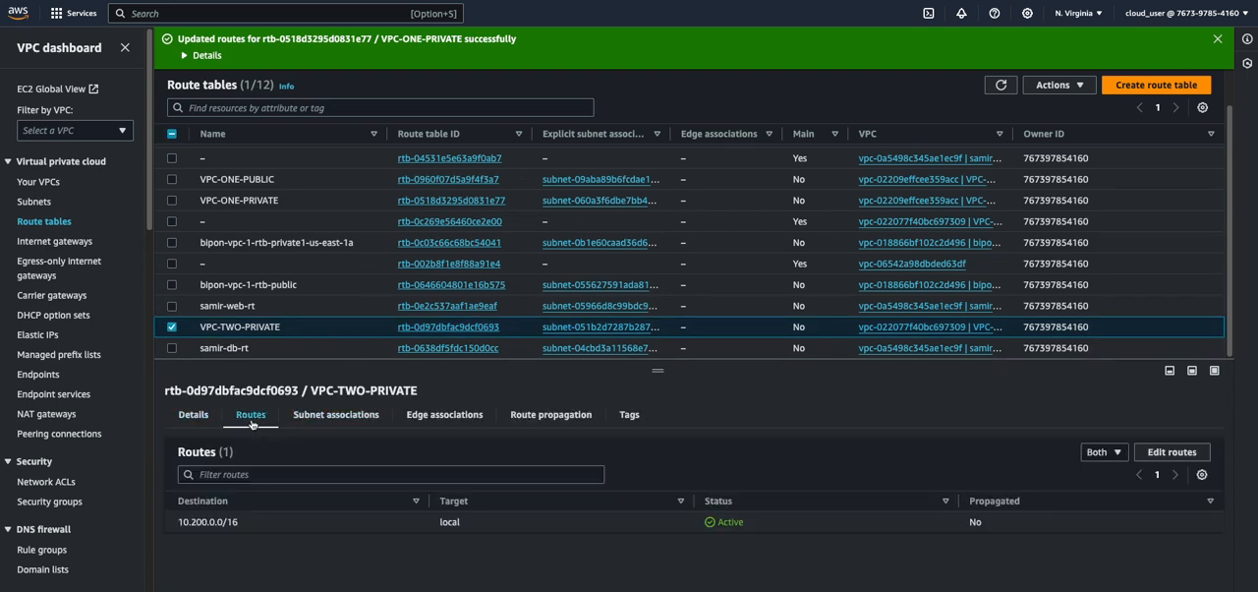
click(1154, 452)
Add a route to 10.100.0.0/16 through the peering connection pcx-0be16f70dfb854959 and save the route changes
click(61, 200)
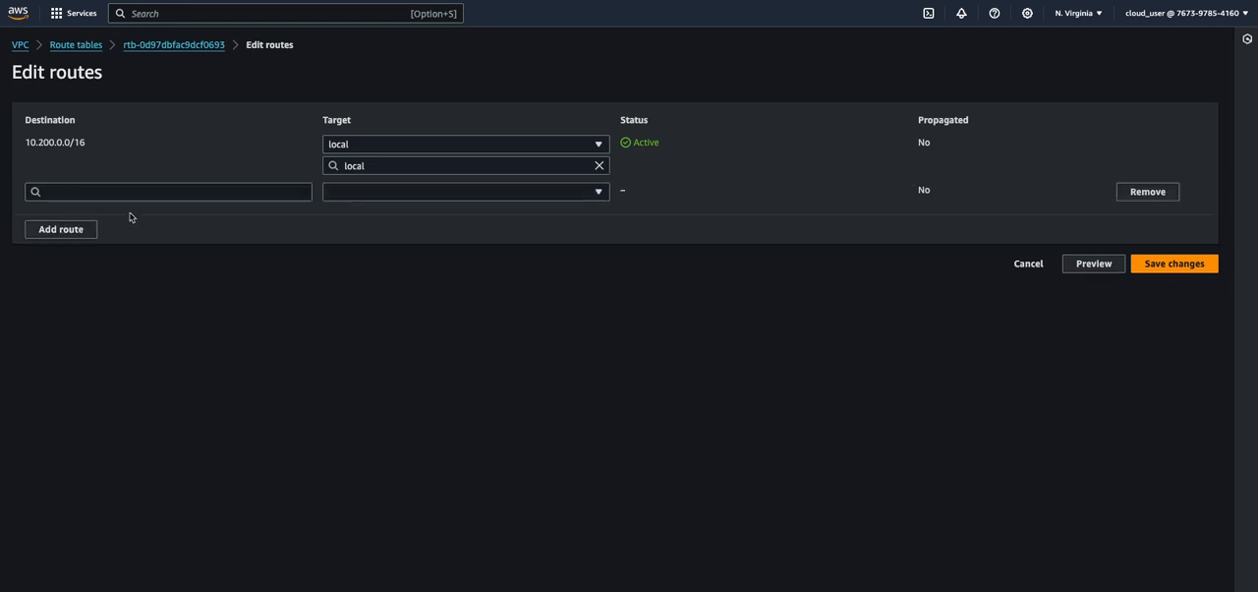
click(94, 194)
text(1)
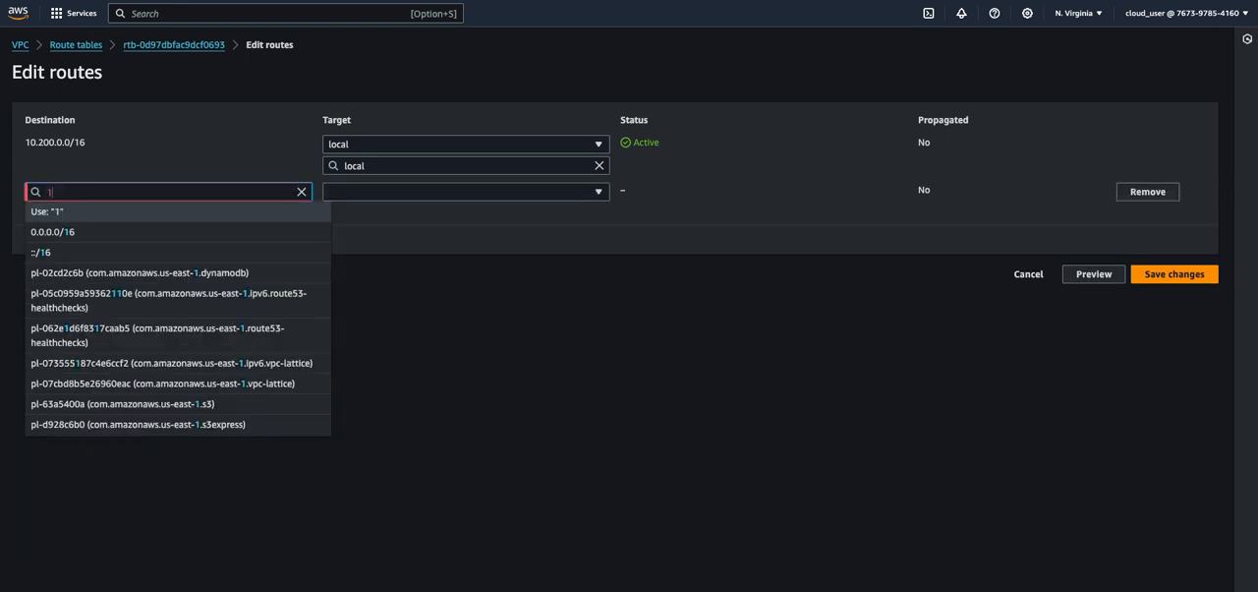
text(0.100.0.)
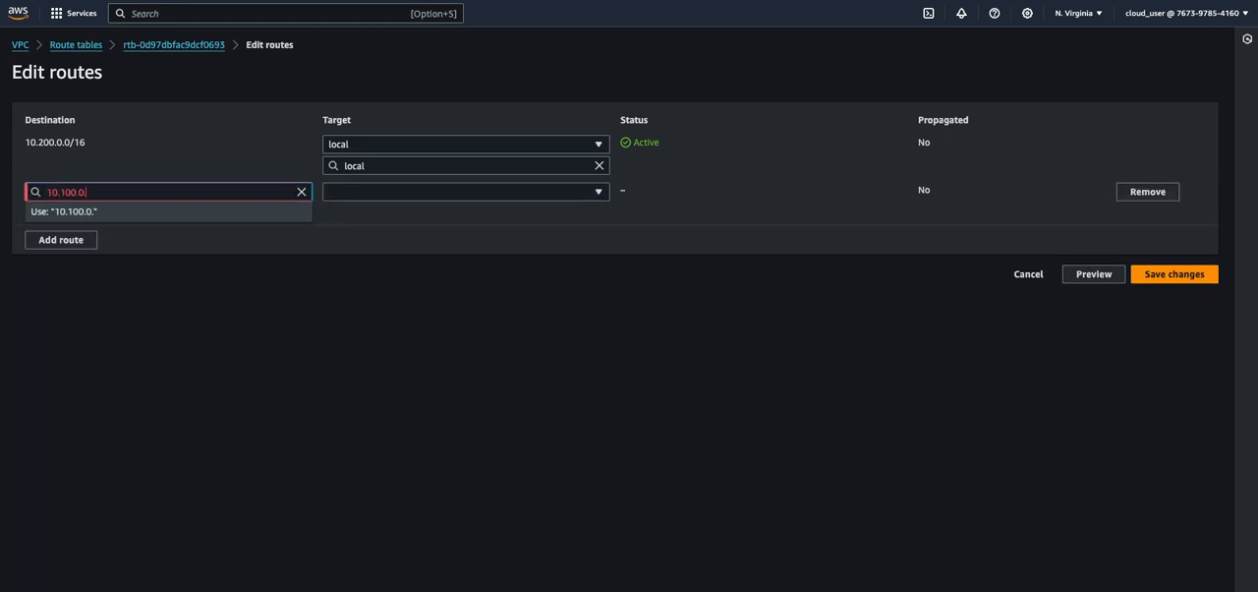
text(0/16)
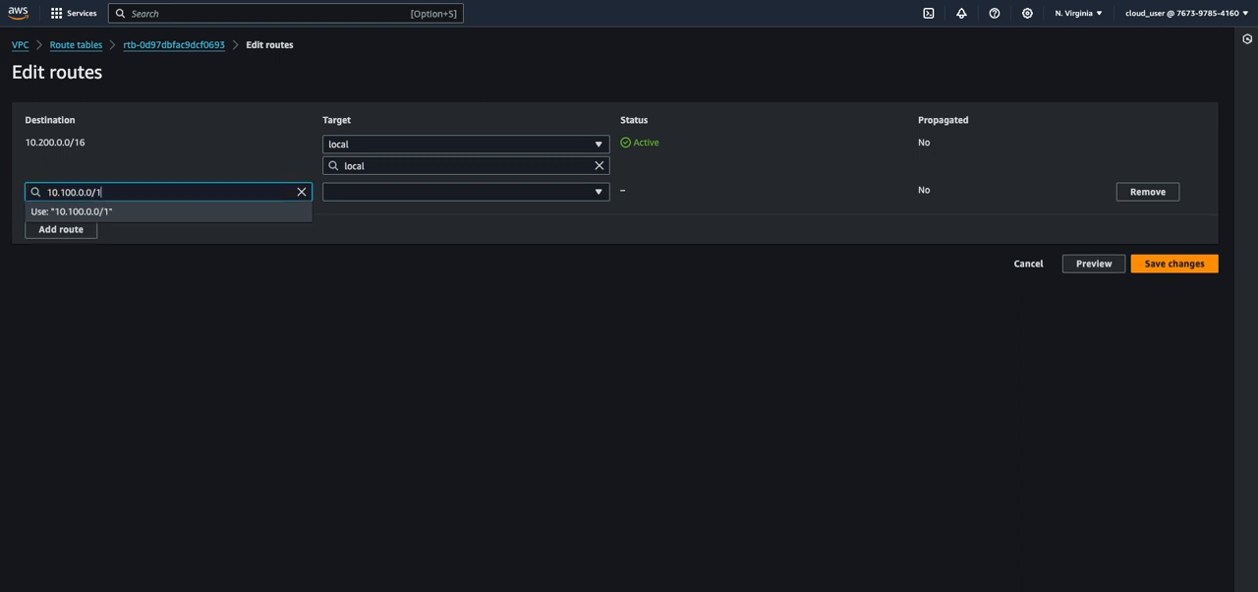
click(351, 191)
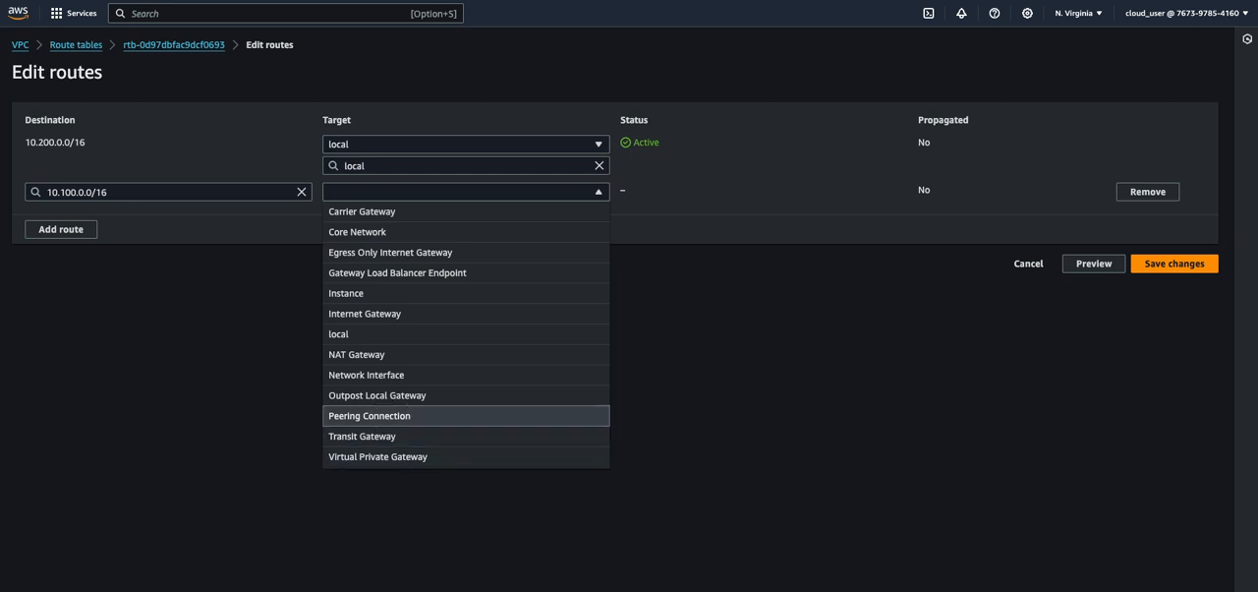
click(398, 416)
click(398, 254)
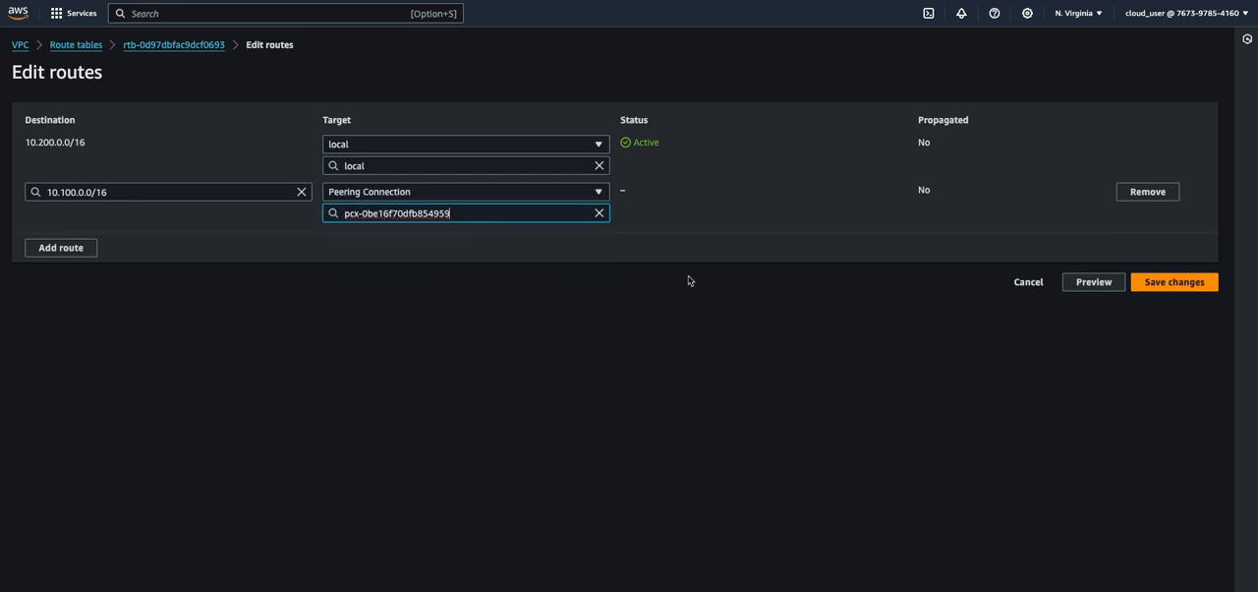
click(1168, 282)
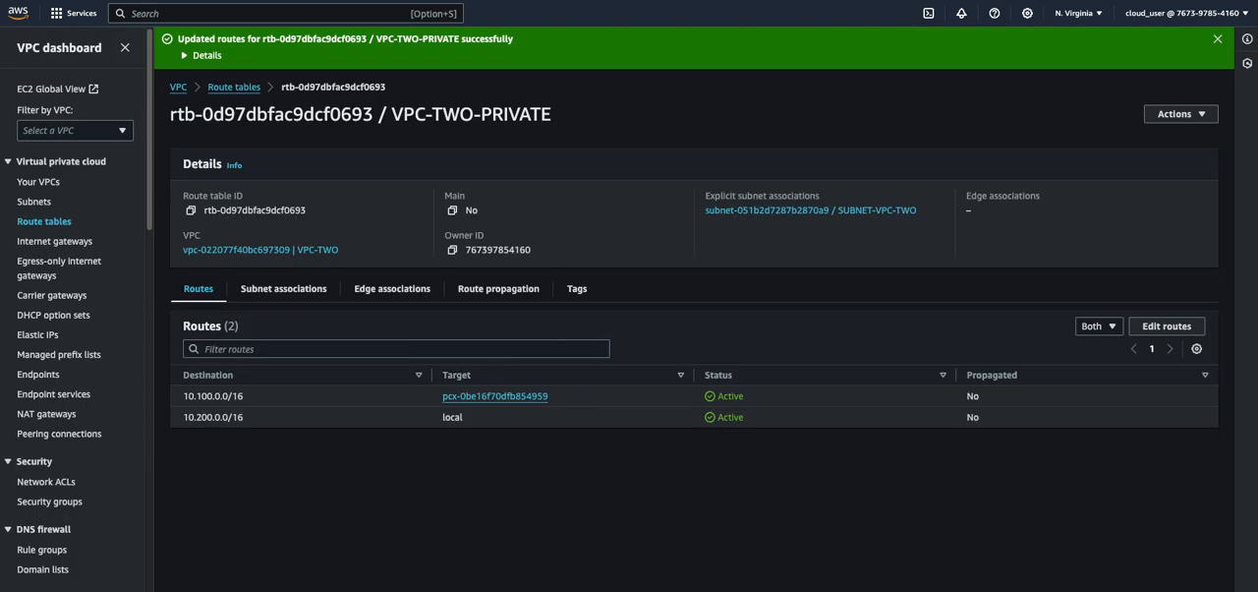
Switch to the Warp terminal, ping 10.200.0.62 again from the private instance in VPC-ONE, and stop it after several packets
click(606, 578)
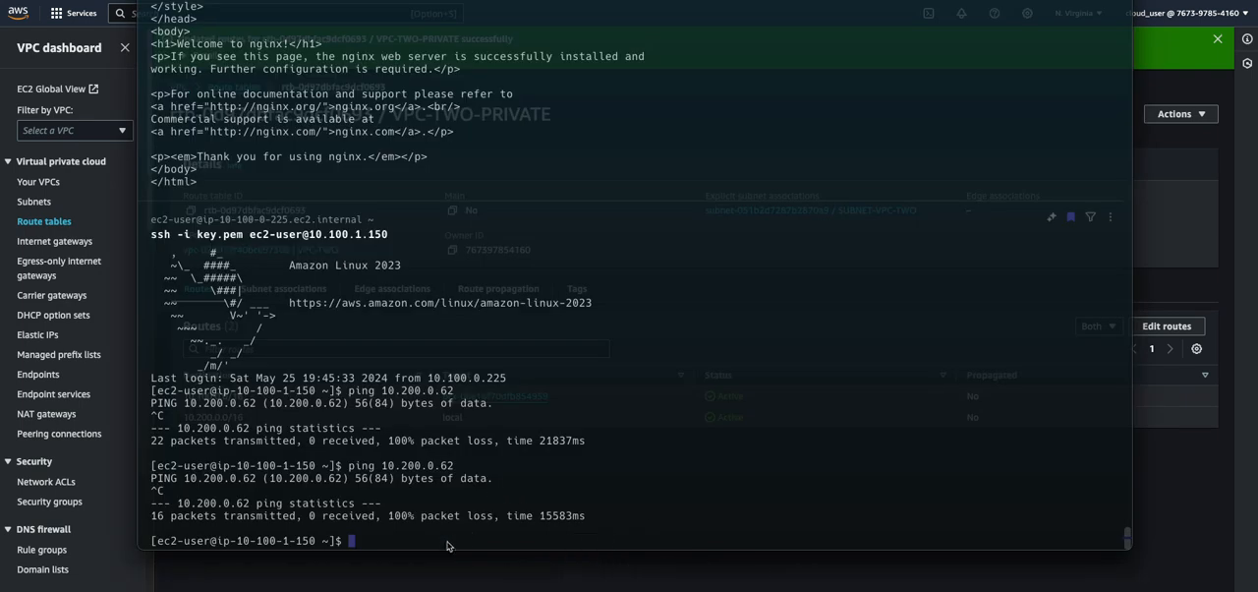
scroll(445, 543, up, 3)
scroll(445, 544, down, 3)
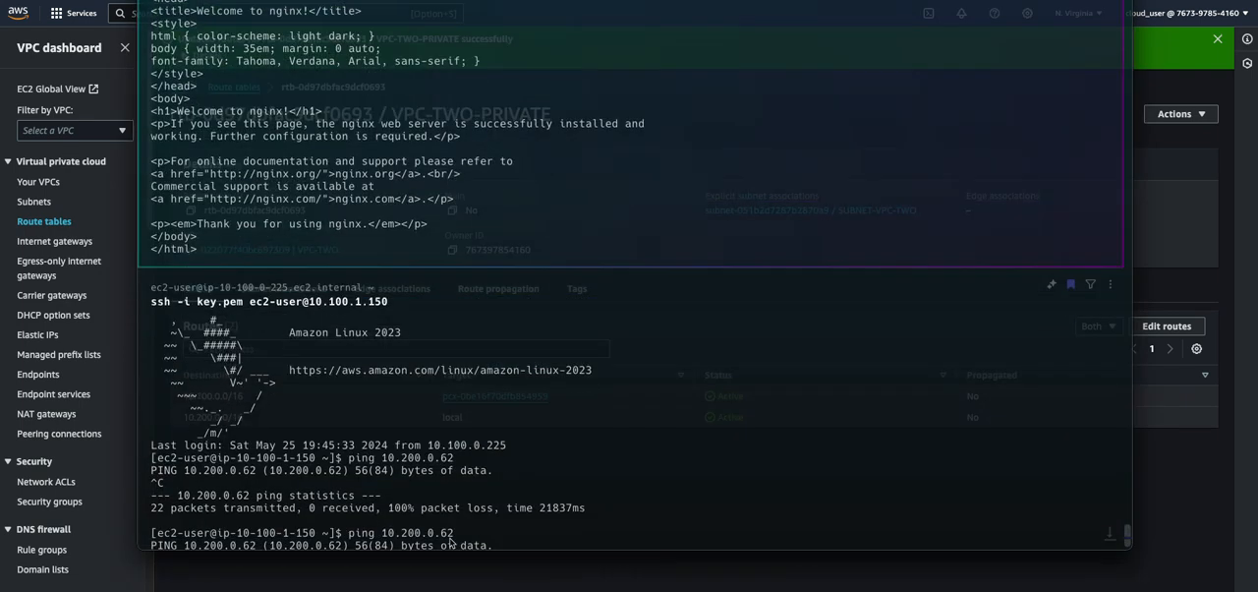
text(ping)
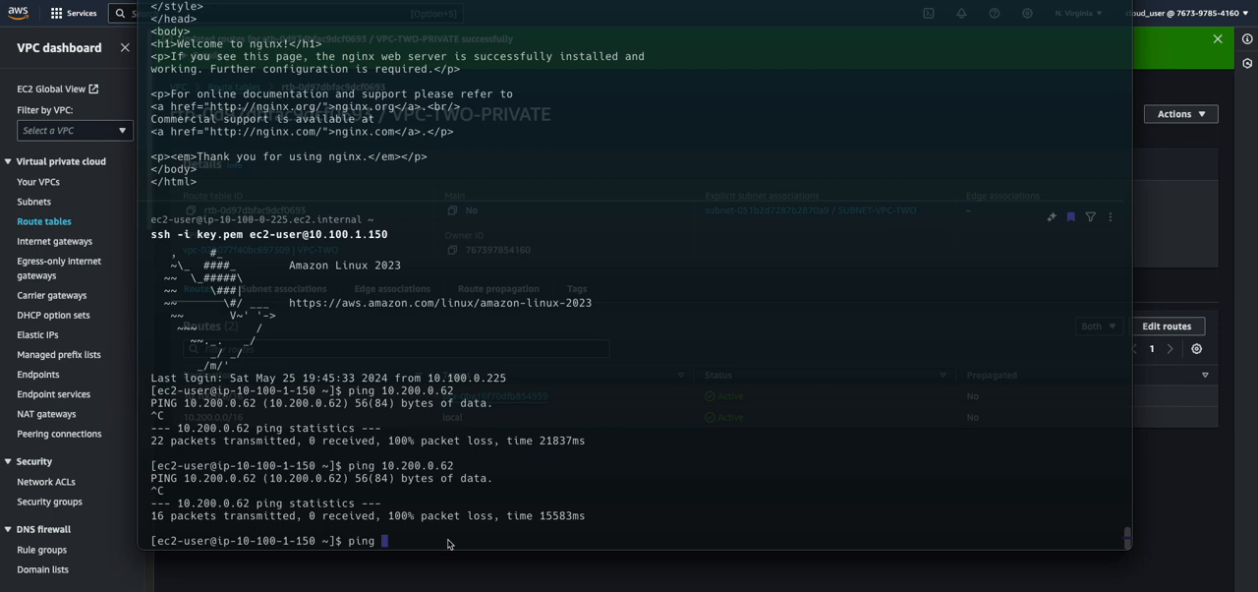
key(super+v)
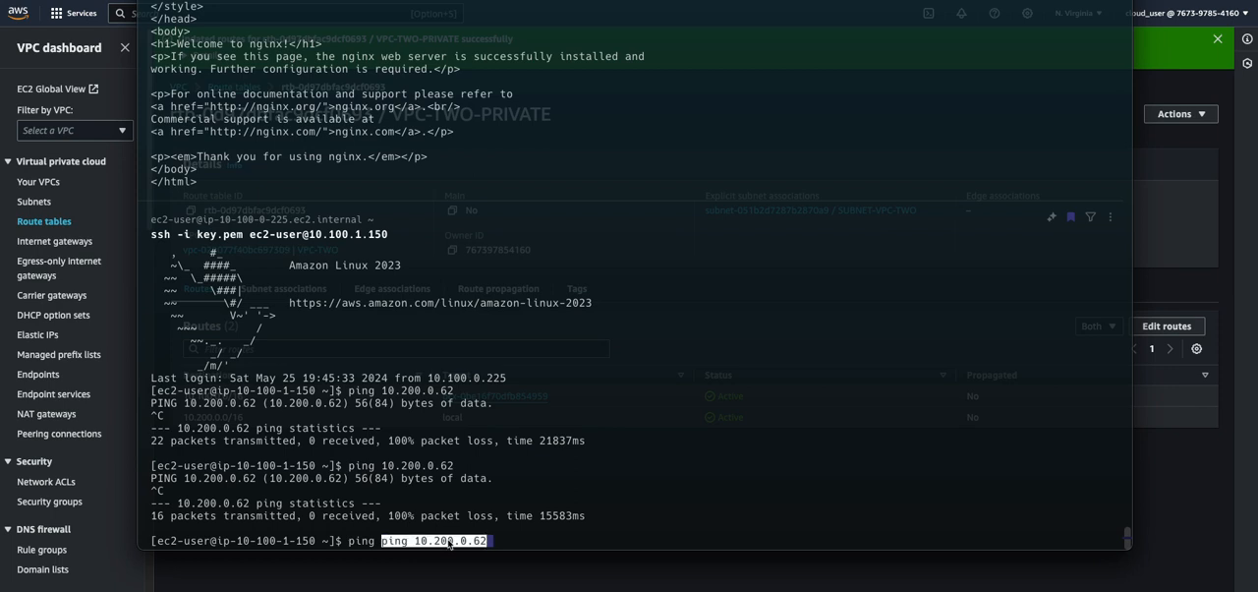
key(ctrl+a)
key(Right)
key(Right)
key(Right)
key(Right)
key(Right)
key(BackSpace)
key(BackSpace)
key(BackSpace)
key(BackSpace)
key(BackSpace)
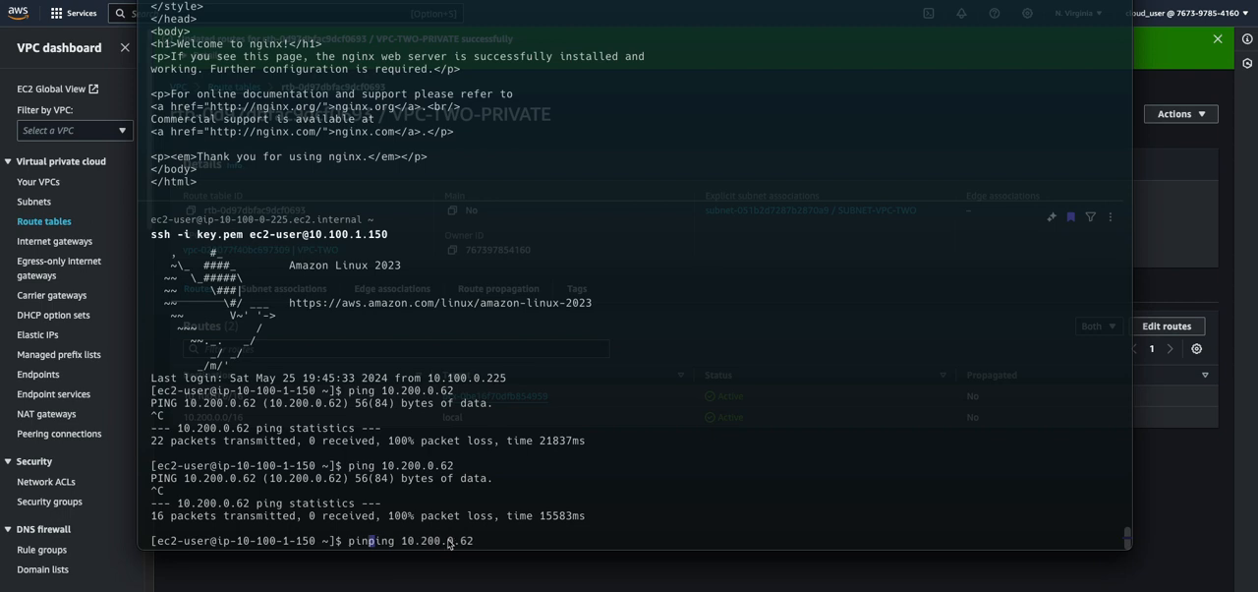
key(Return)
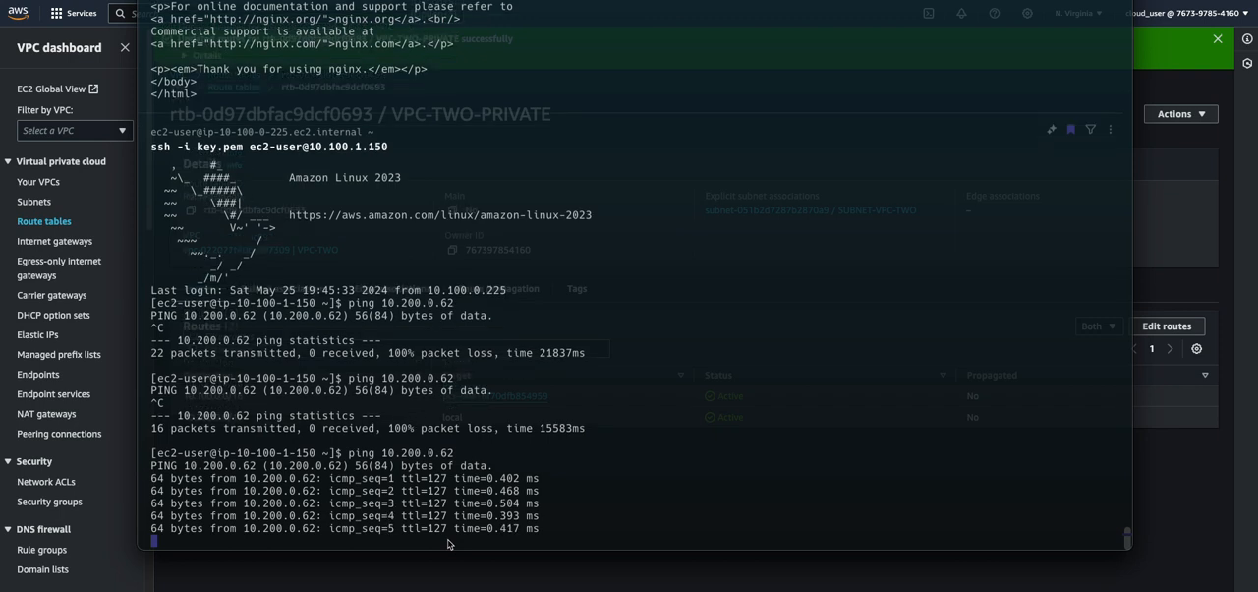
key(ctrl+c)
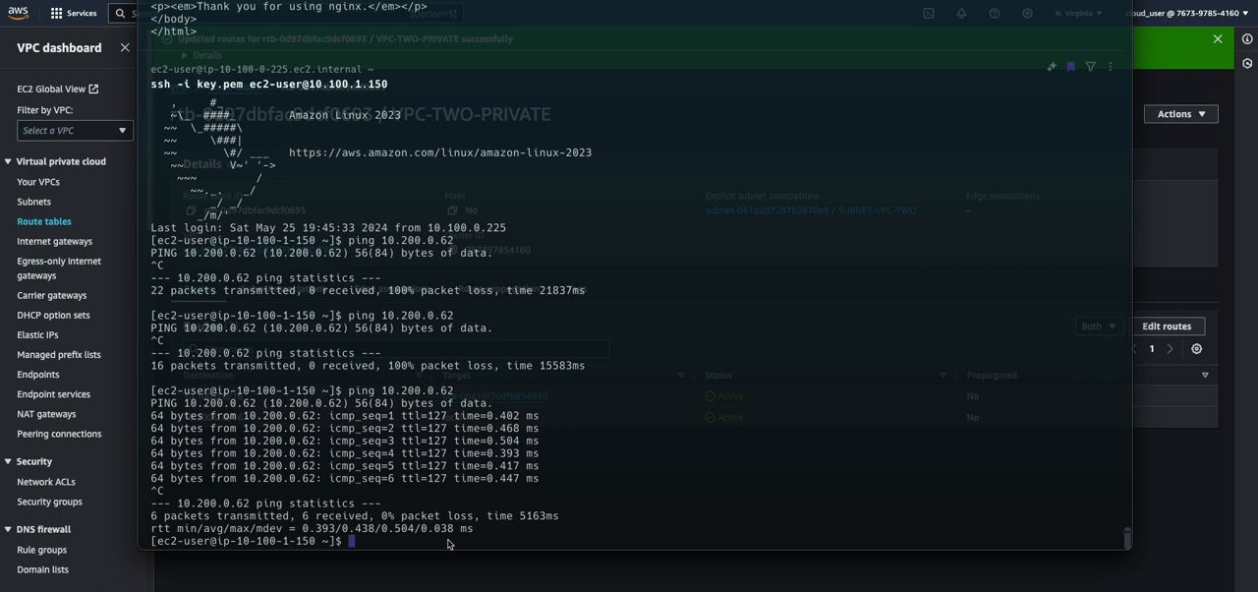
Leave the SSH session on the private instance with the exit command
text(exit)
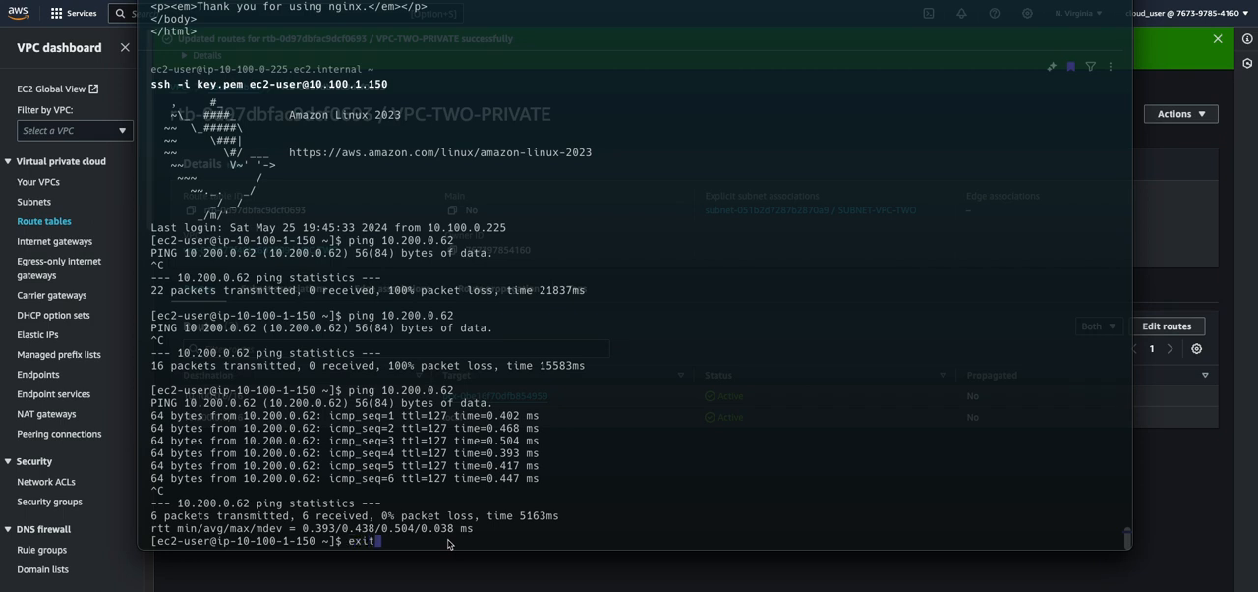
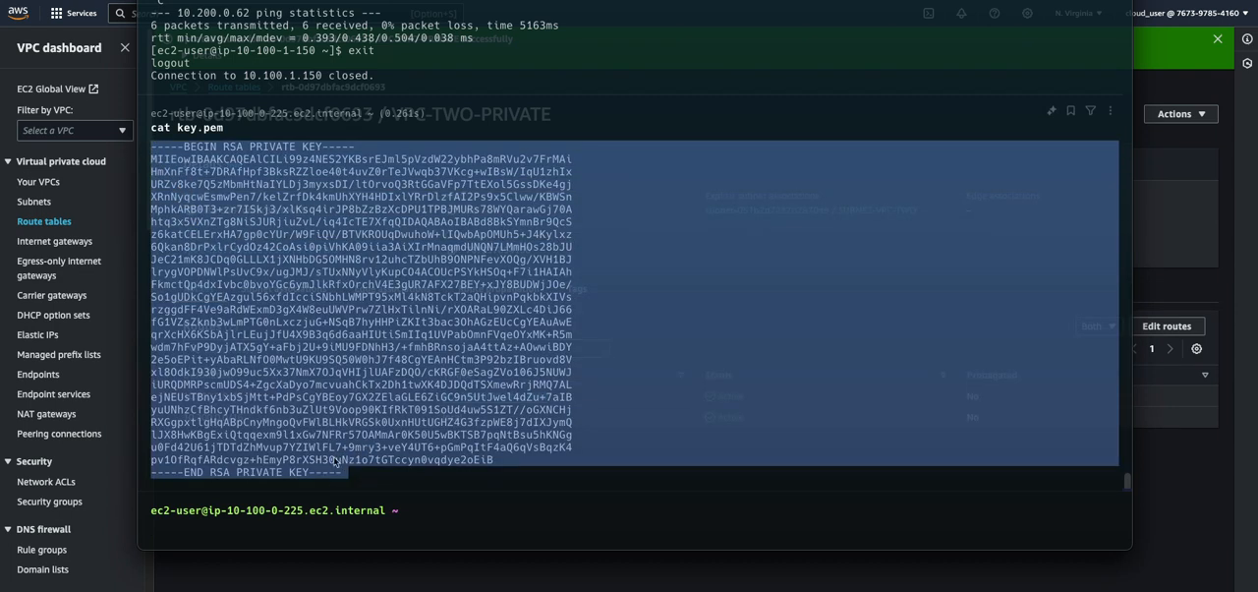
Return to the command prompt of the public instance in VPC-ONE and begin entering an SSH command
click(236, 531)
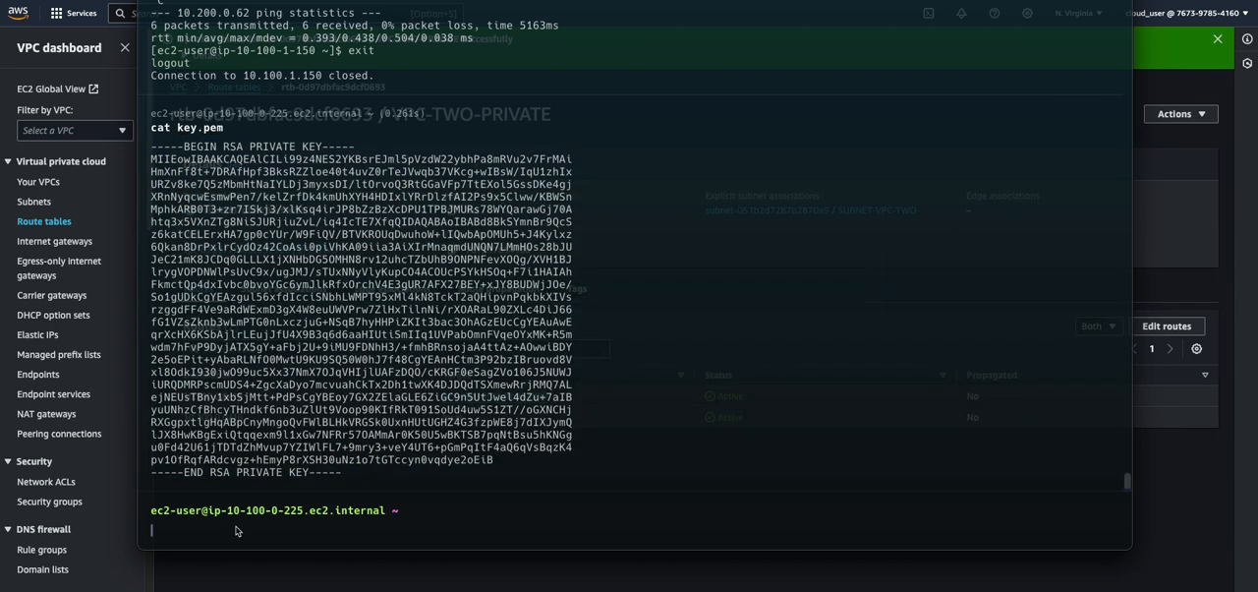
text(ssh)
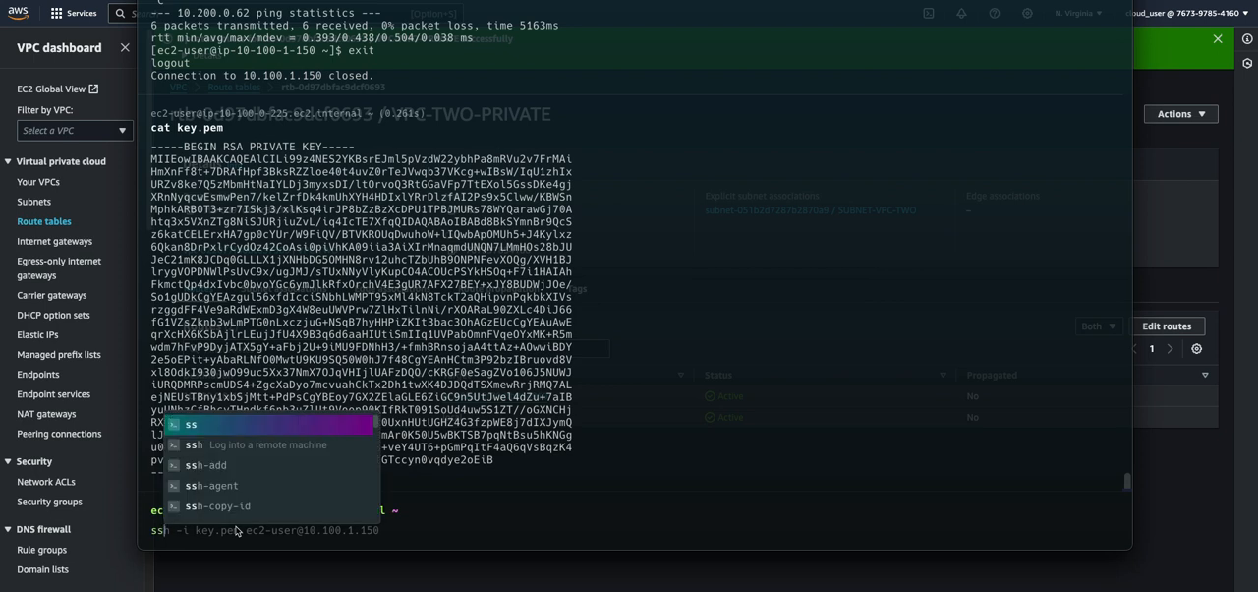
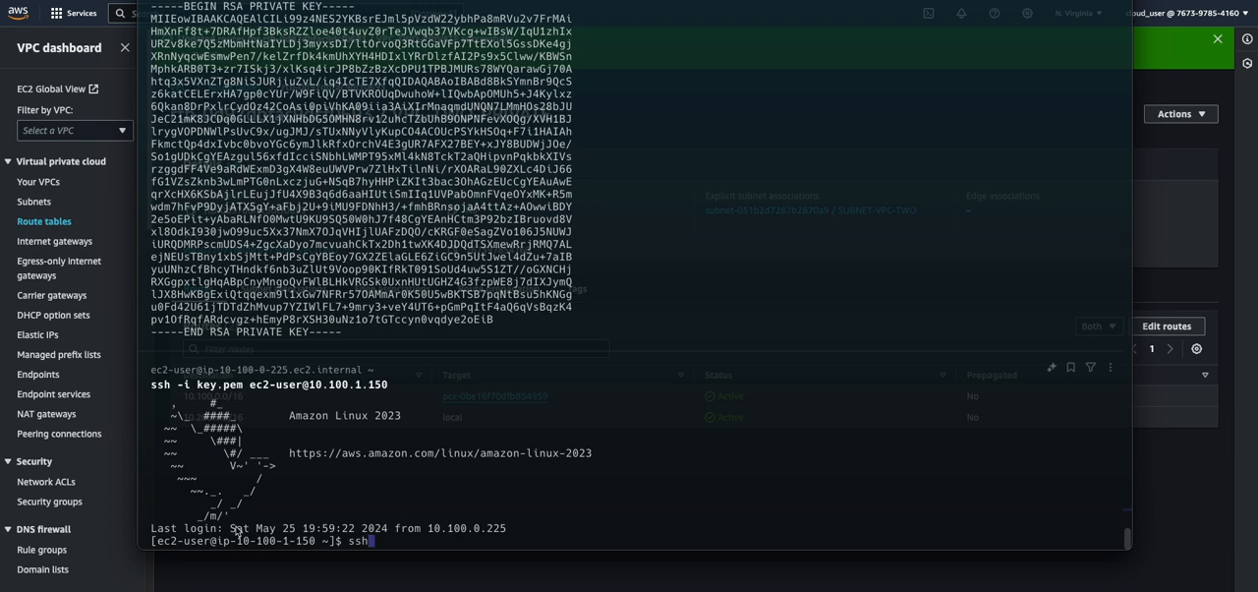
Discard the started SSH command, create key.pem in vi on the 10.100.1.150 instance, paste the RSA private key into it and save
key(BackSpace)
key(BackSpace)
key(BackSpace)
text(vi key.pem)
key(Return)
key(i)
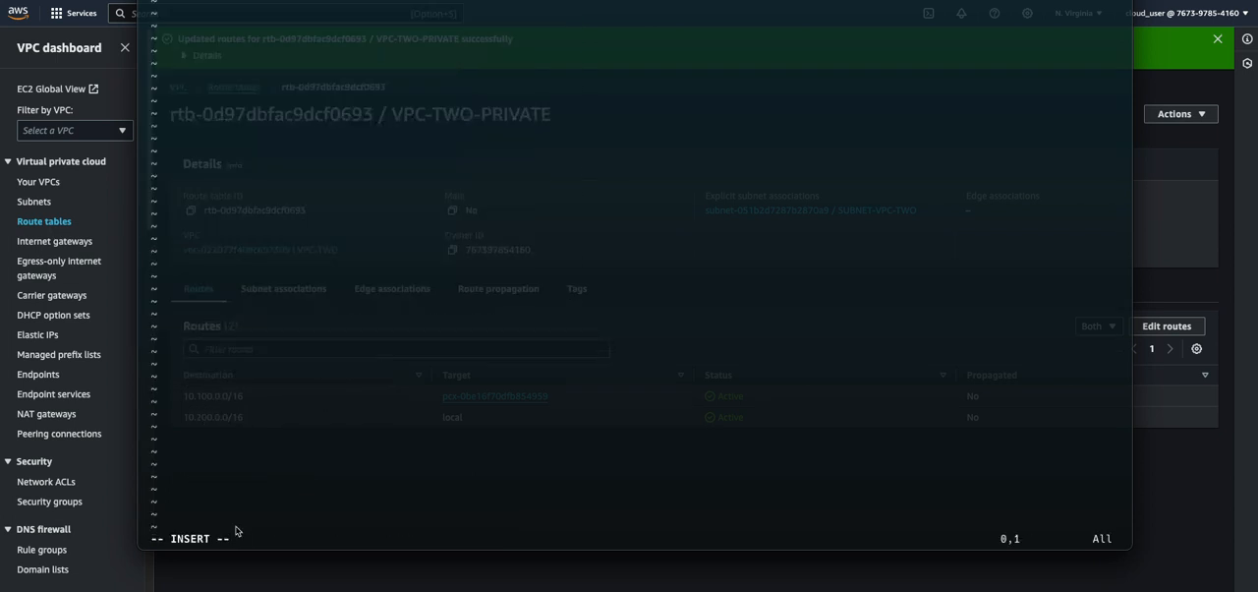
key(super+v)
key(Escape)
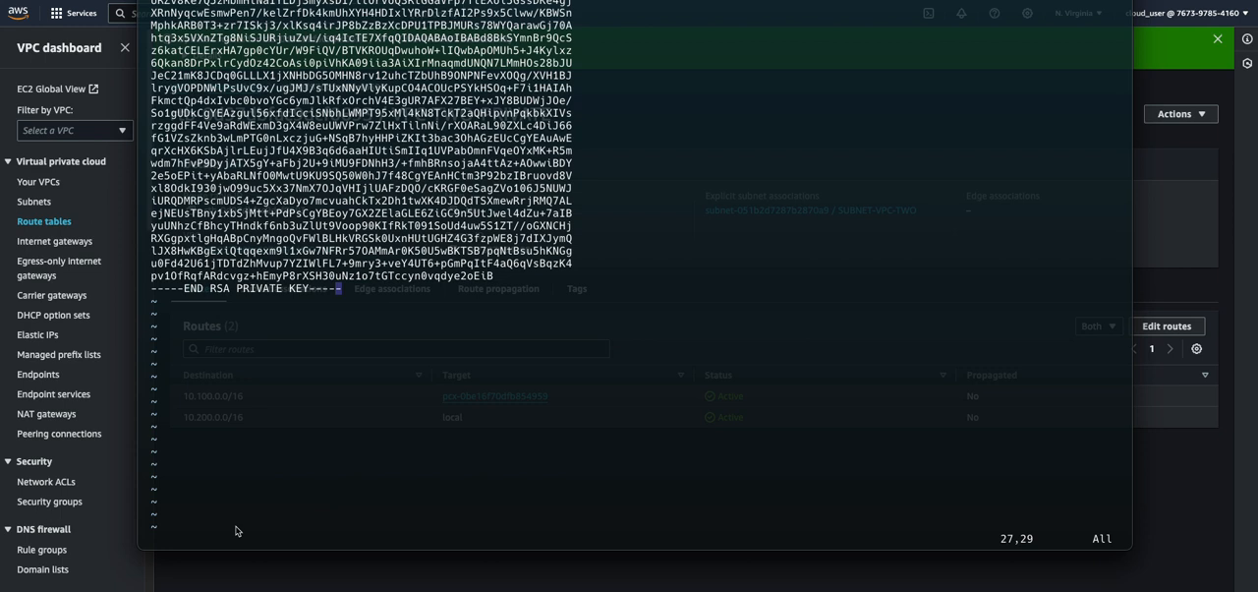
text(:wq)
key(Return)
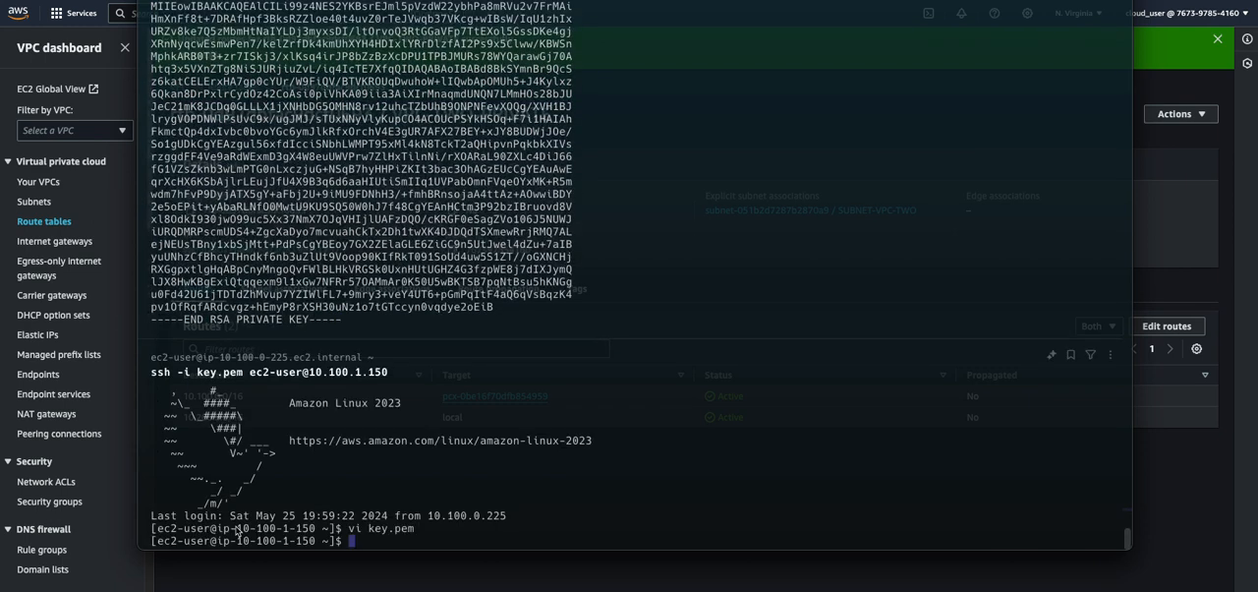
List all files in long format and remove group and other read/write permissions from key.pem with chmod go-rw
text(ls -)
text(la)
key(Return)
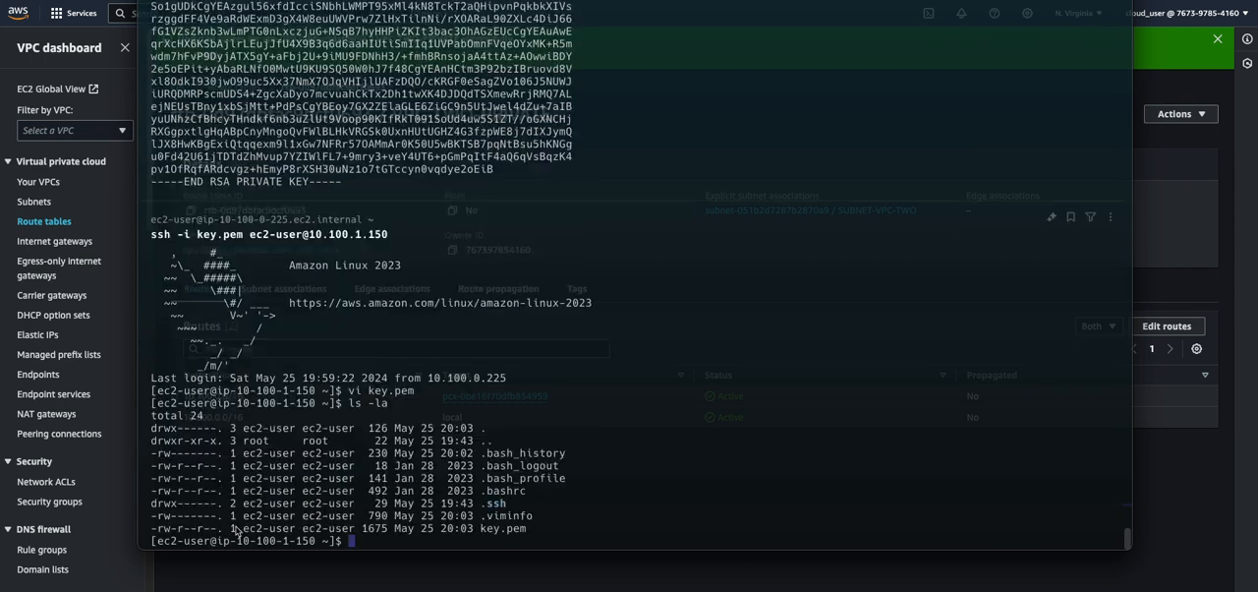
text(chmod go-rw key.pem)
key(Return)
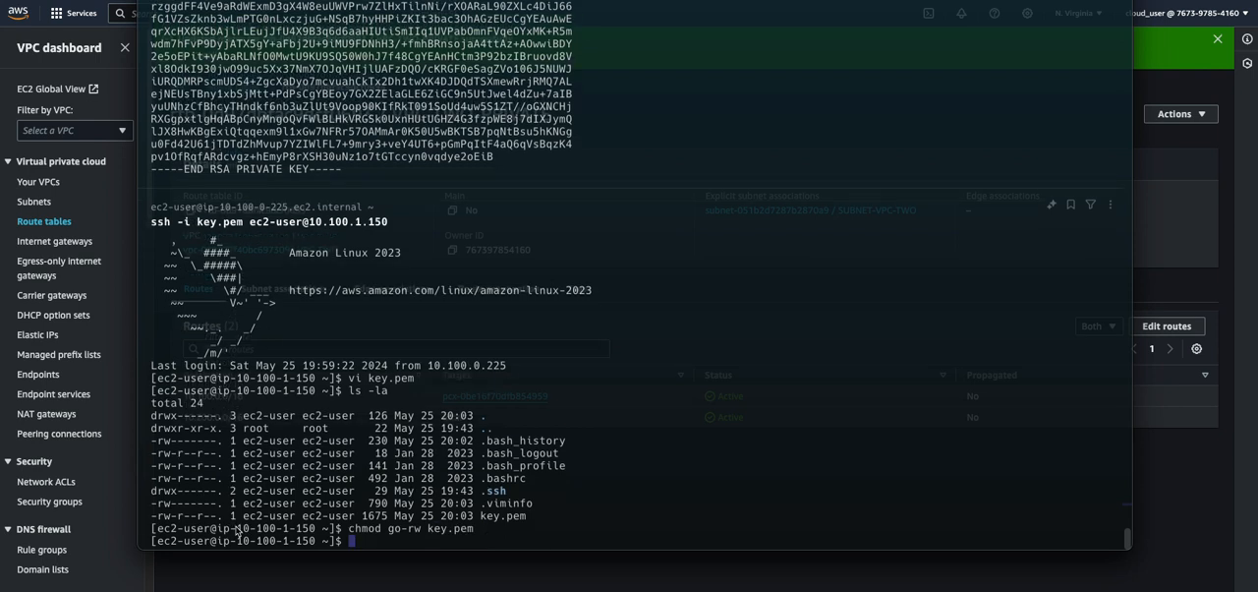
Remove the owner's write permission with chmod u-w key.pem and list all files in long format to check it
key(Up)
key(Left)
key(Left)
key(Left)
key(Left)
key(Left)
key(Left)
key(Left)
key(Left)
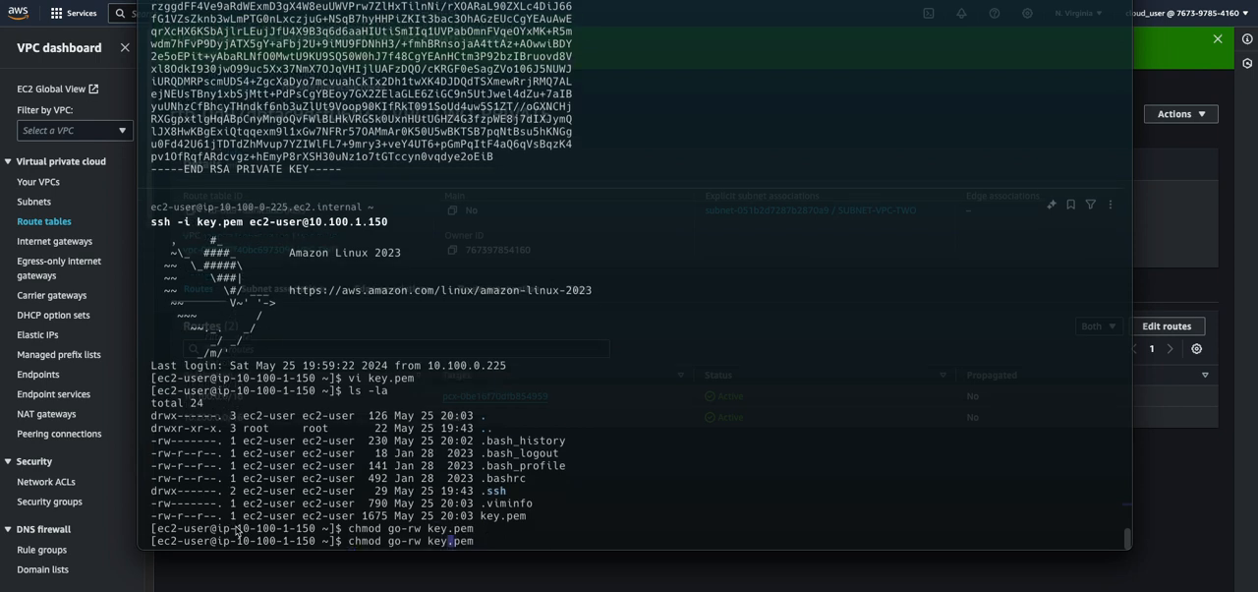
key(BackSpace)
key(Delete)
text(w)
key(Left)
key(BackSpace)
key(BackSpace)
text(u)
key(Return)
key(Up)
key(Up)
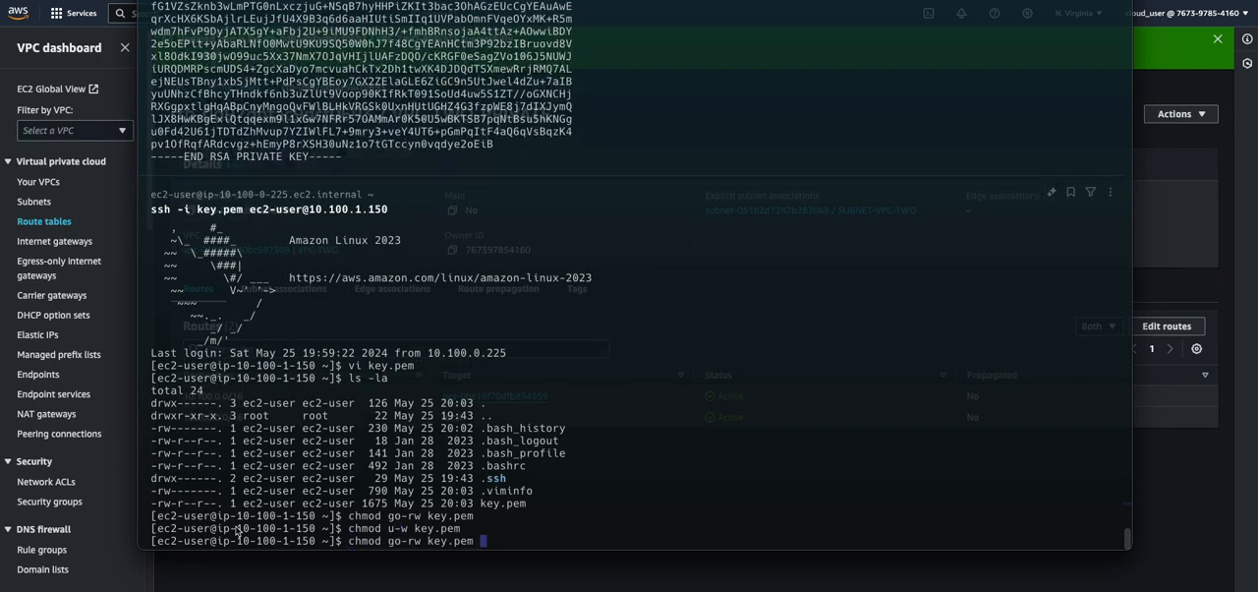
key(Up)
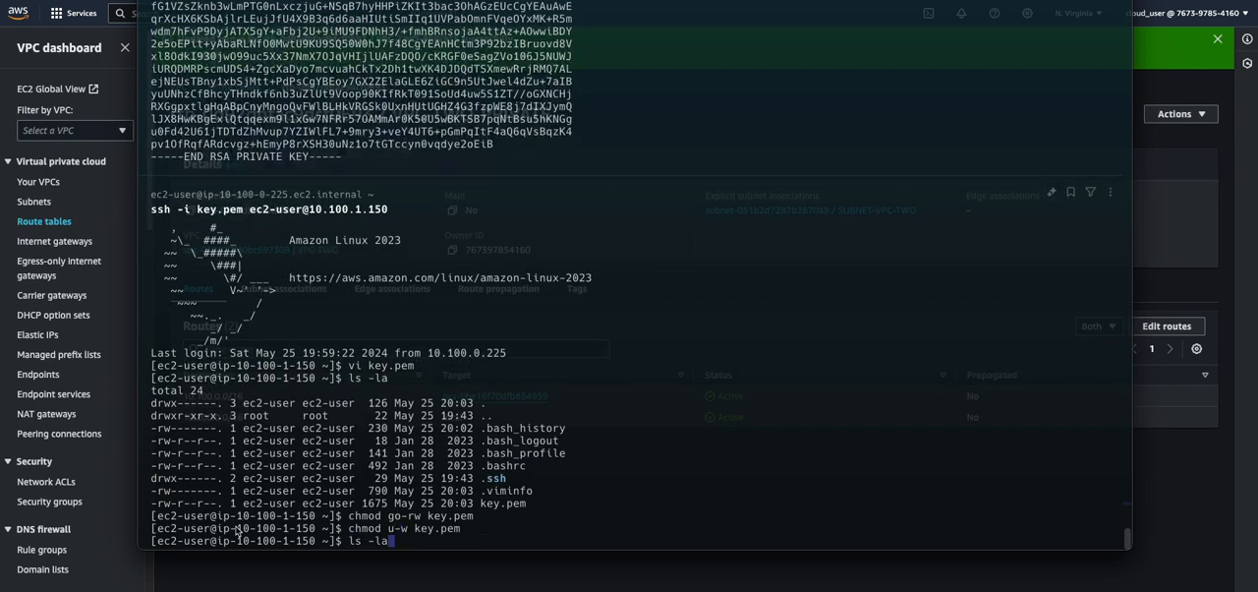
key(Return)
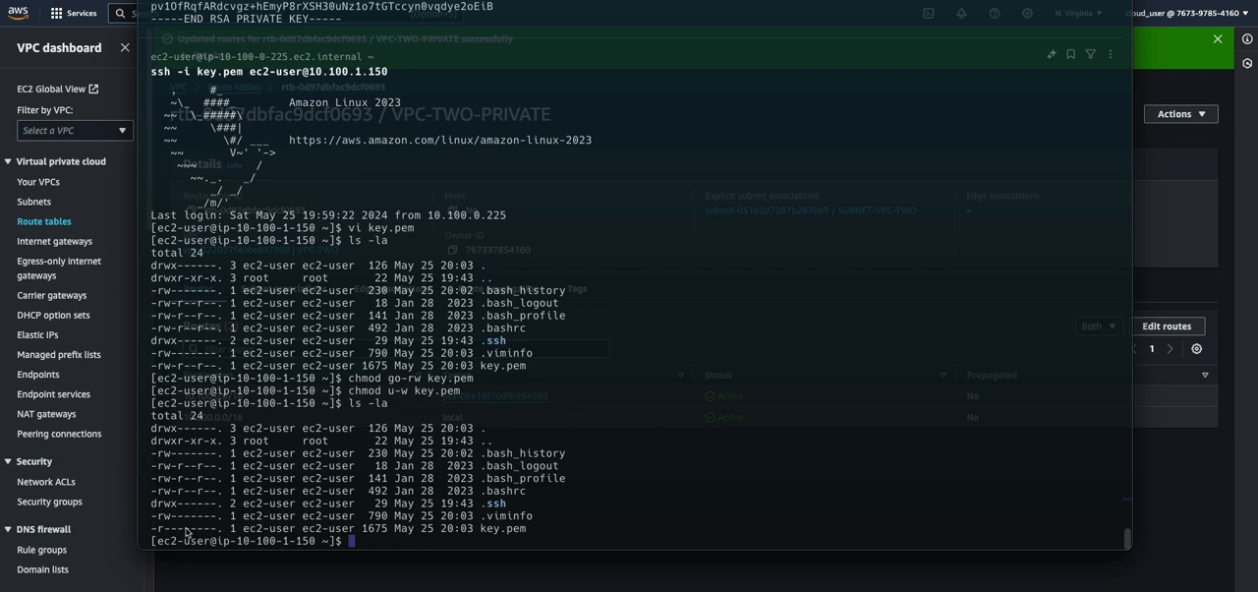
Enter the start of an SSH command using key.pem and the ec2-user account, up to the host address
click(374, 543)
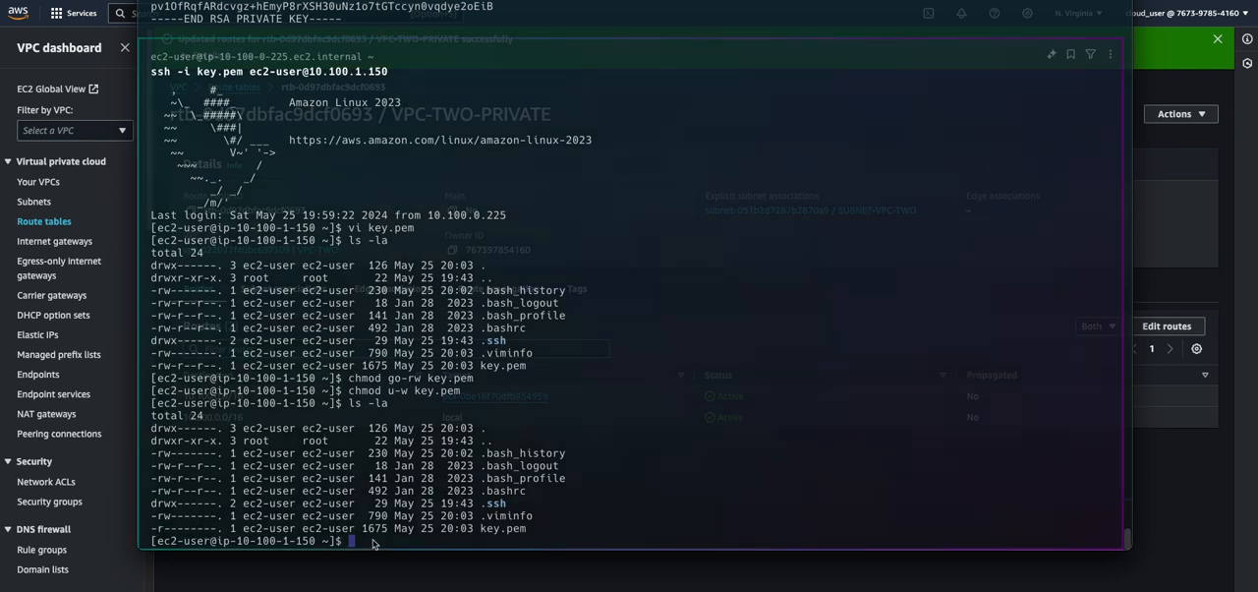
text(ssh -i)
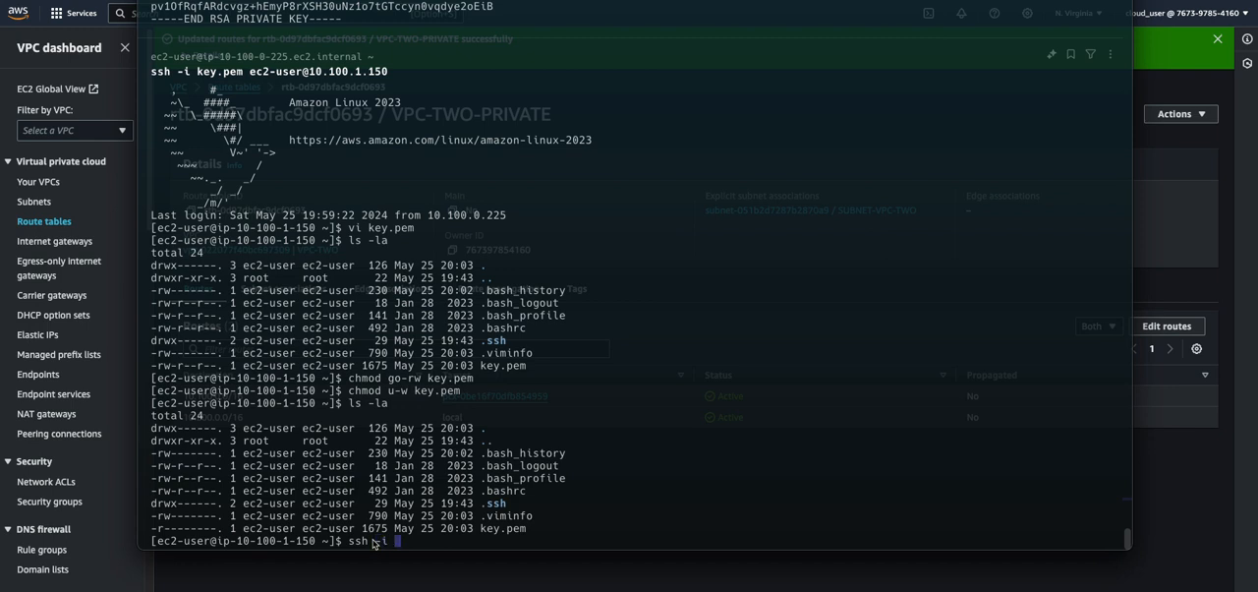
text( key)
key(Tab)
text(ec2-user@)
click(1177, 185)
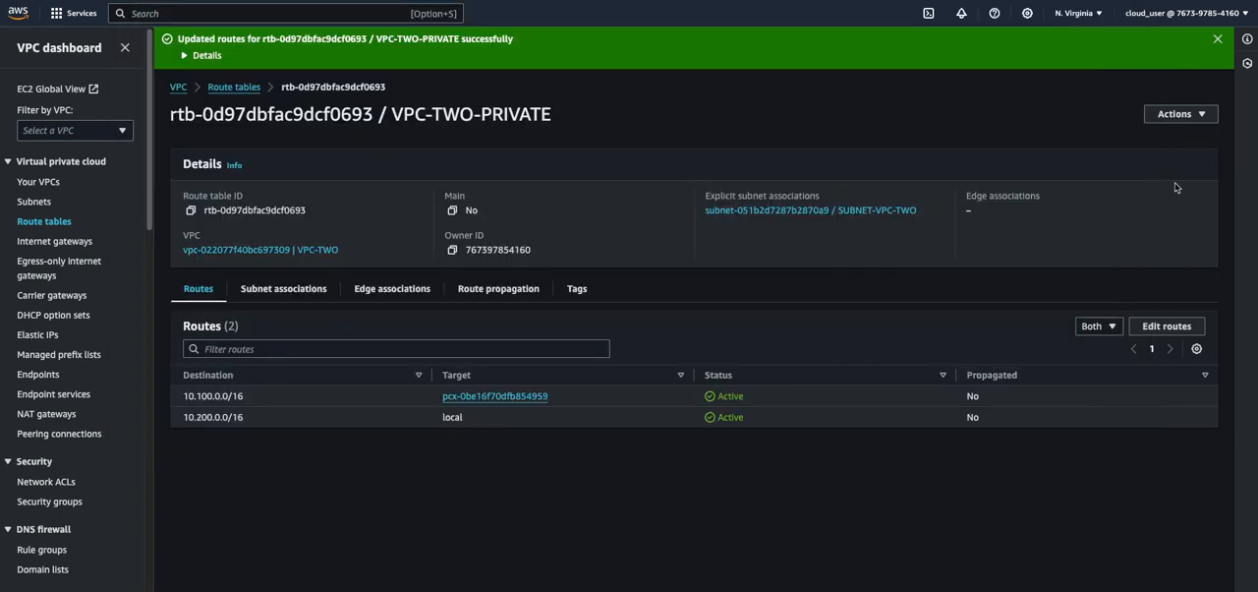
key(ctrl+Tab)
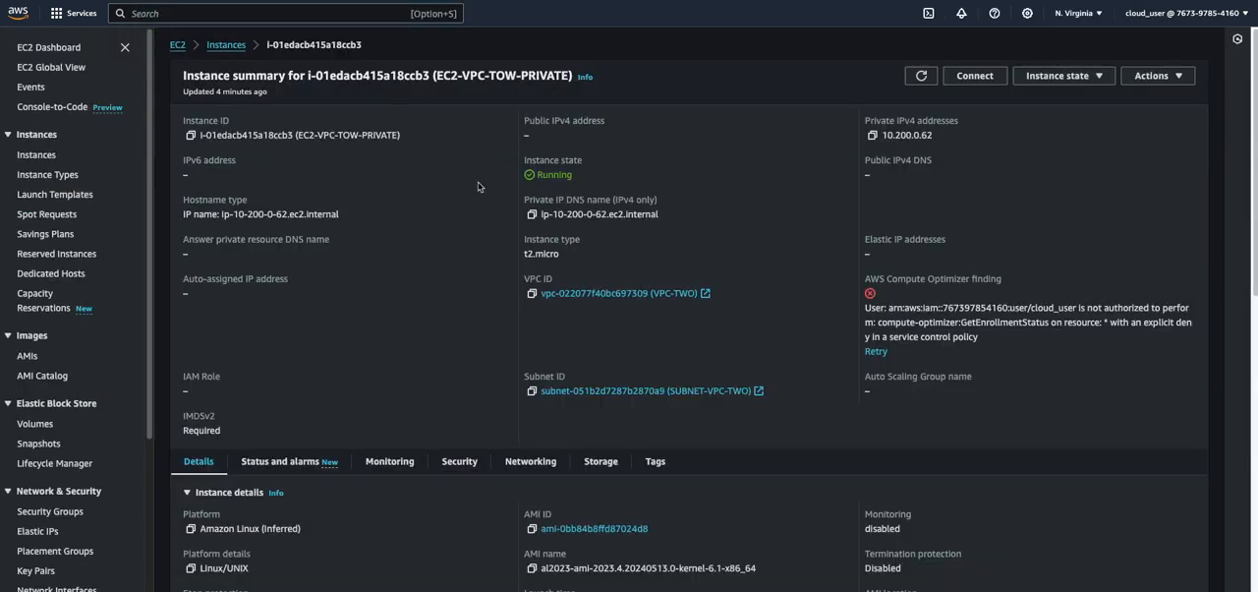
click(872, 135)
key(super+Tab)
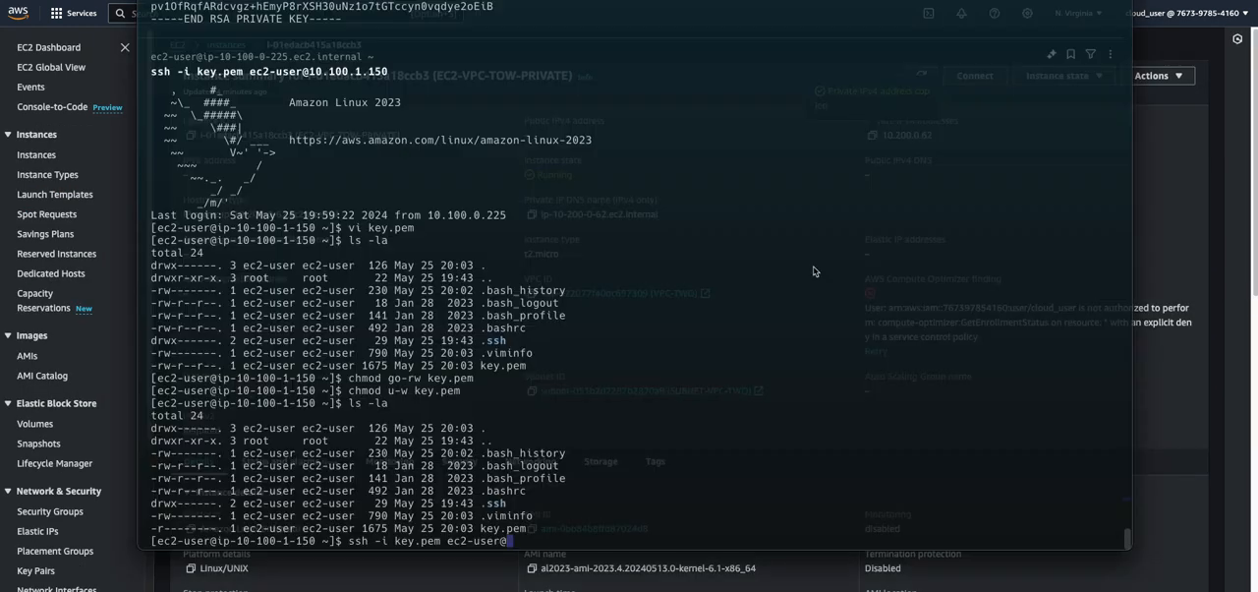
key(super+v)
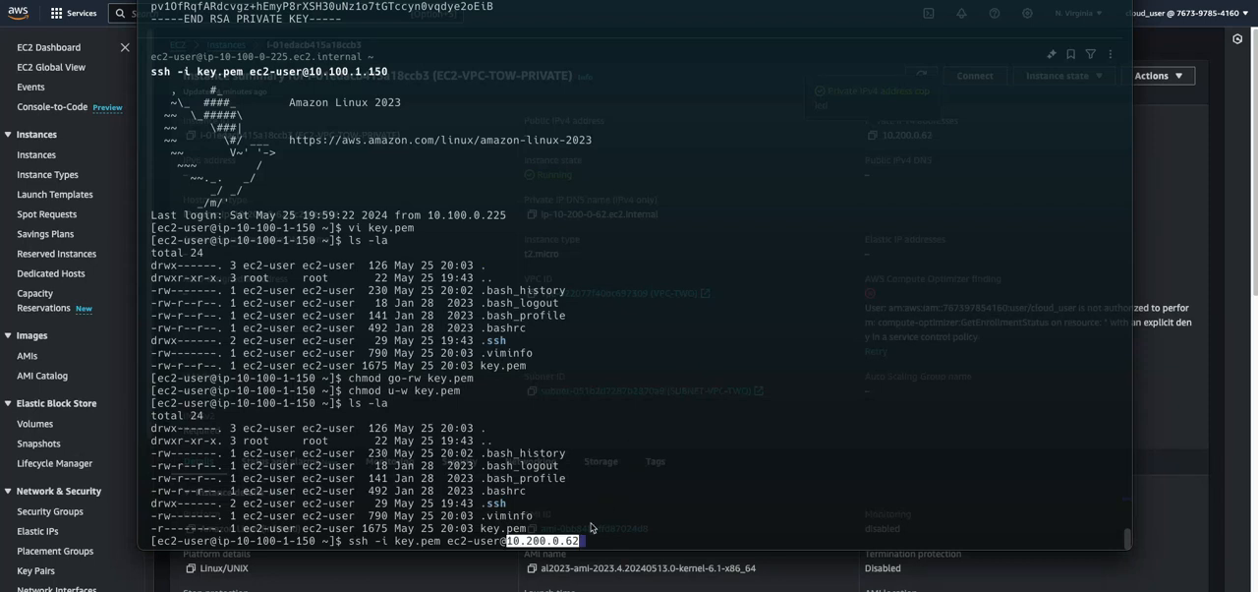
key(Return)
text(yes)
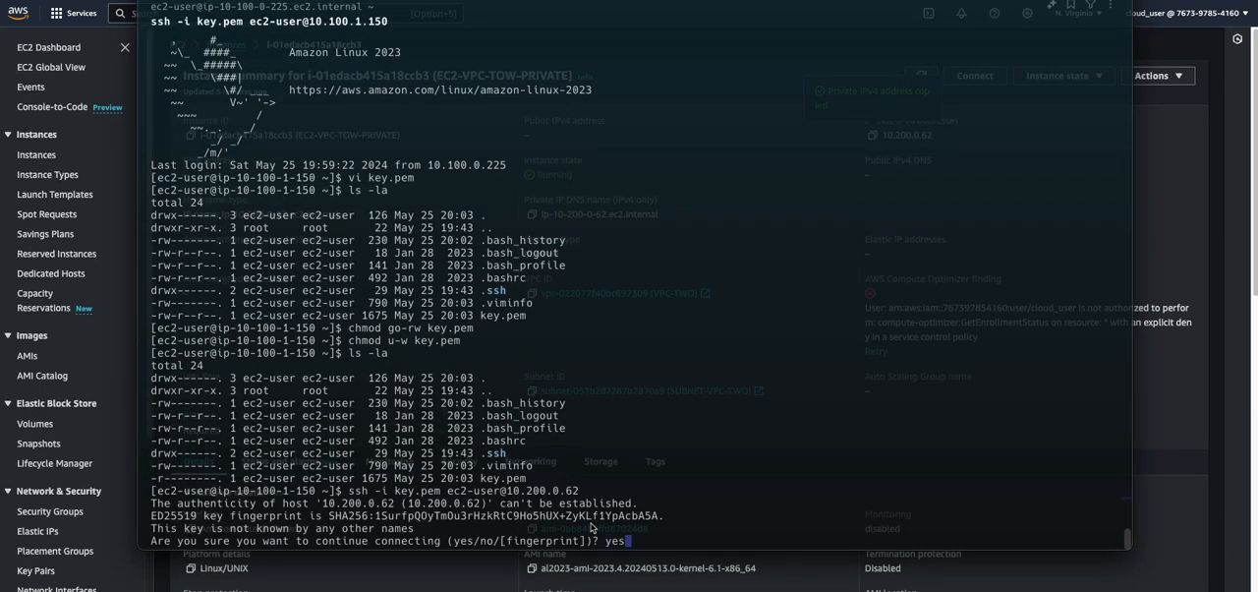
key(Return)
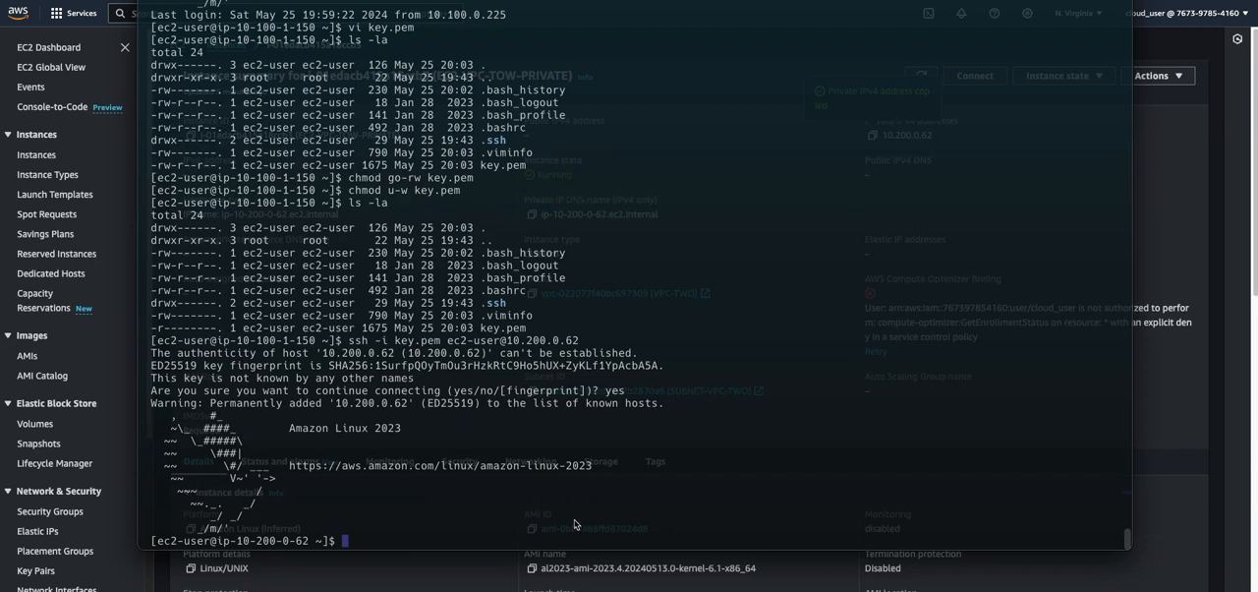
drag(219, 542, 276, 547)
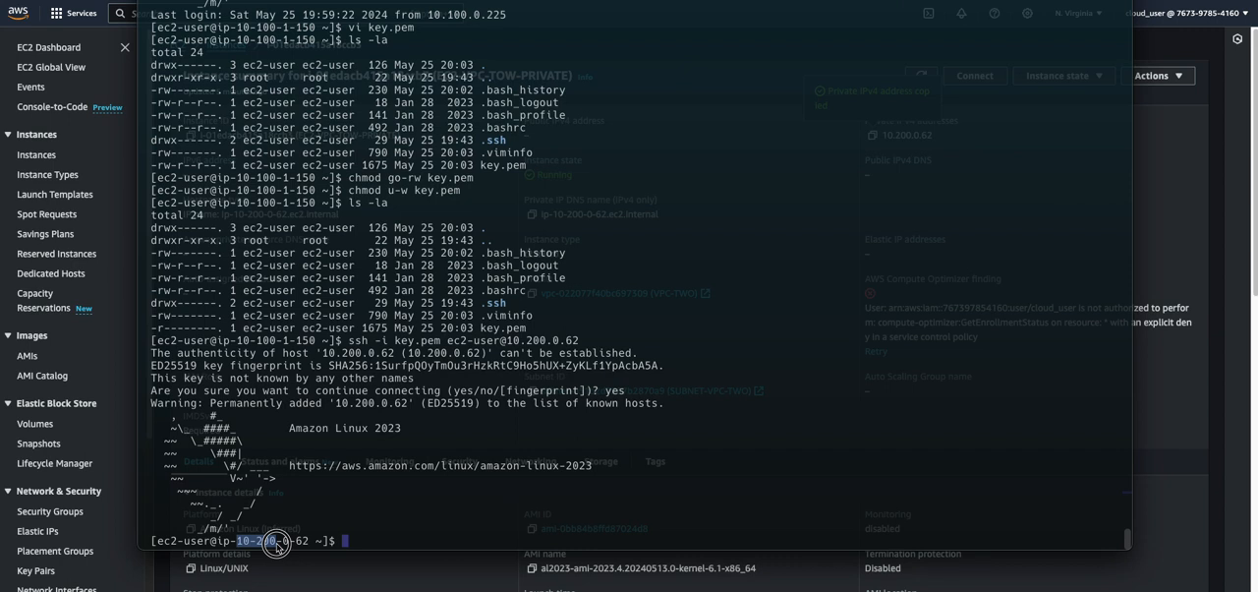
click(295, 548)
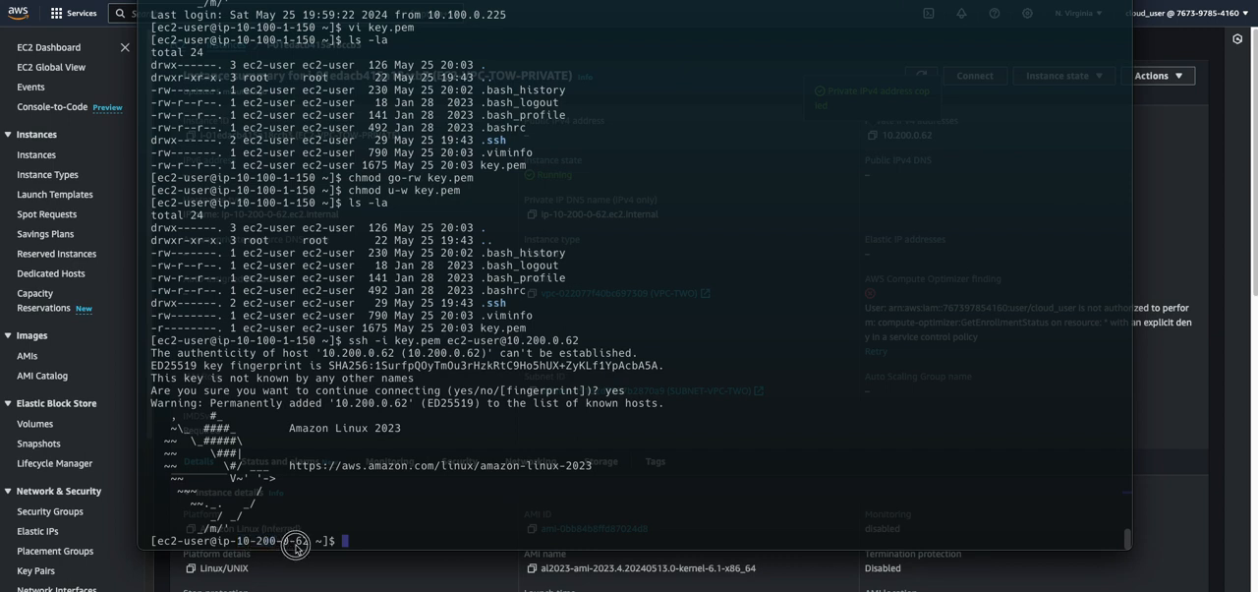
drag(236, 543, 307, 547)
click(383, 546)
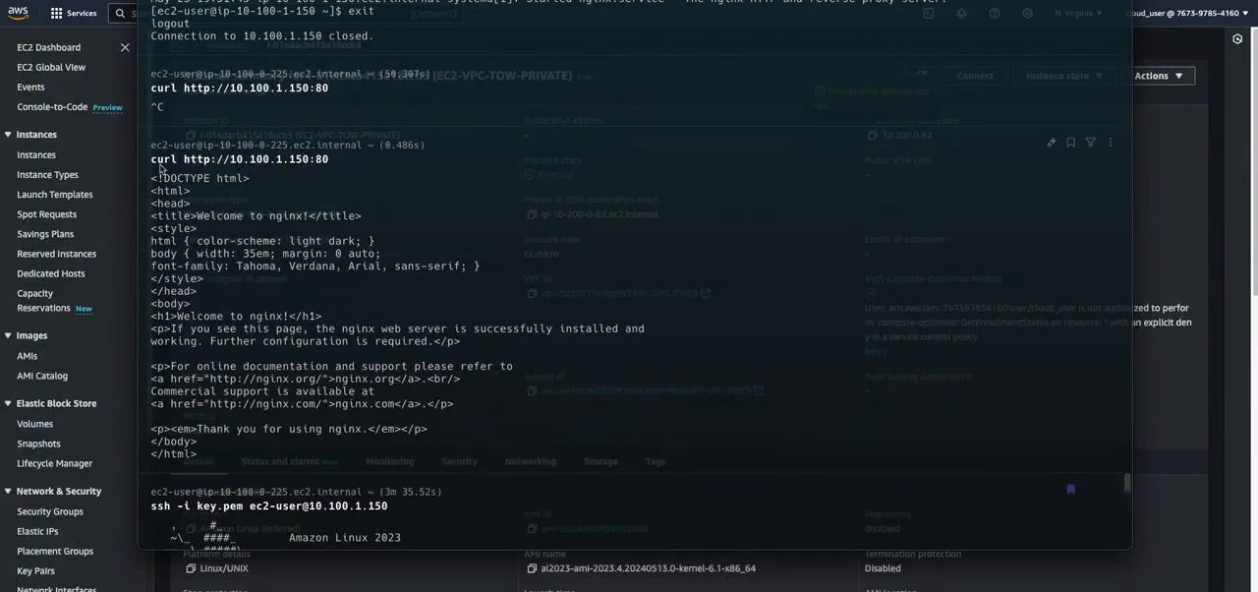
drag(331, 159, 152, 160)
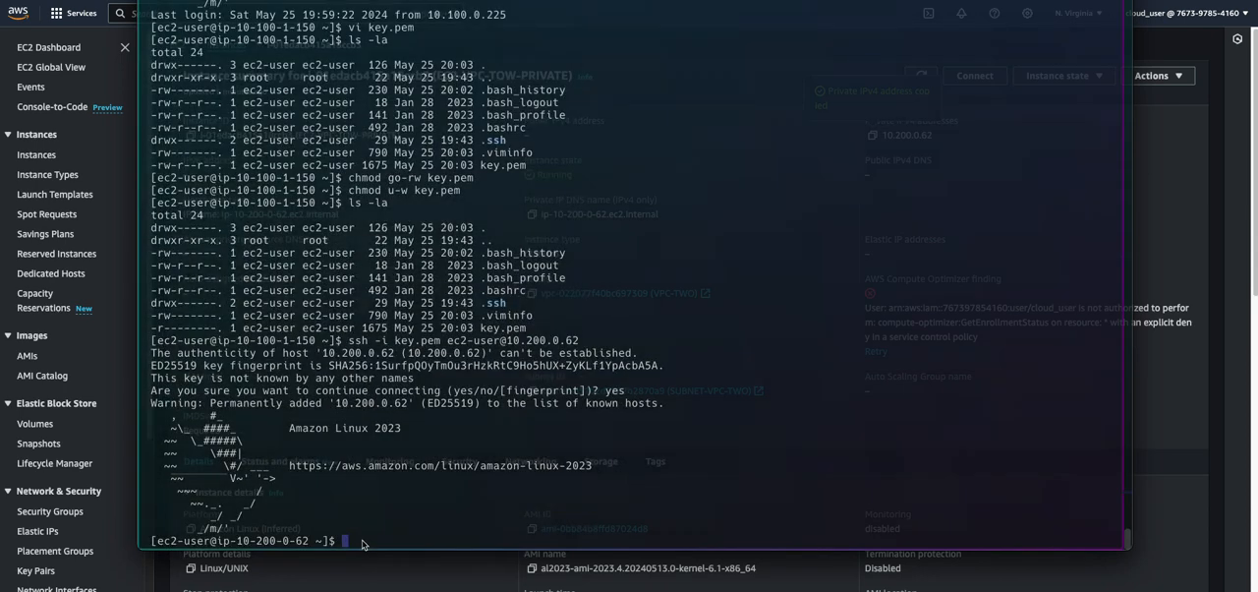
key(ctrl+shift+v)
double_click(449, 538)
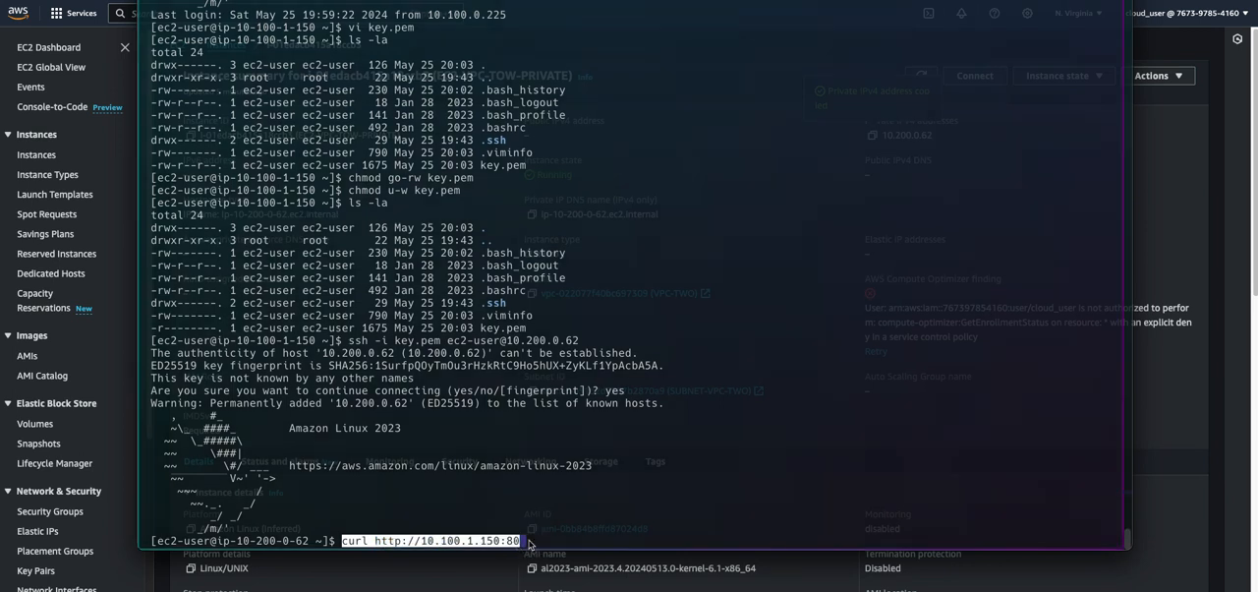
key(Return)
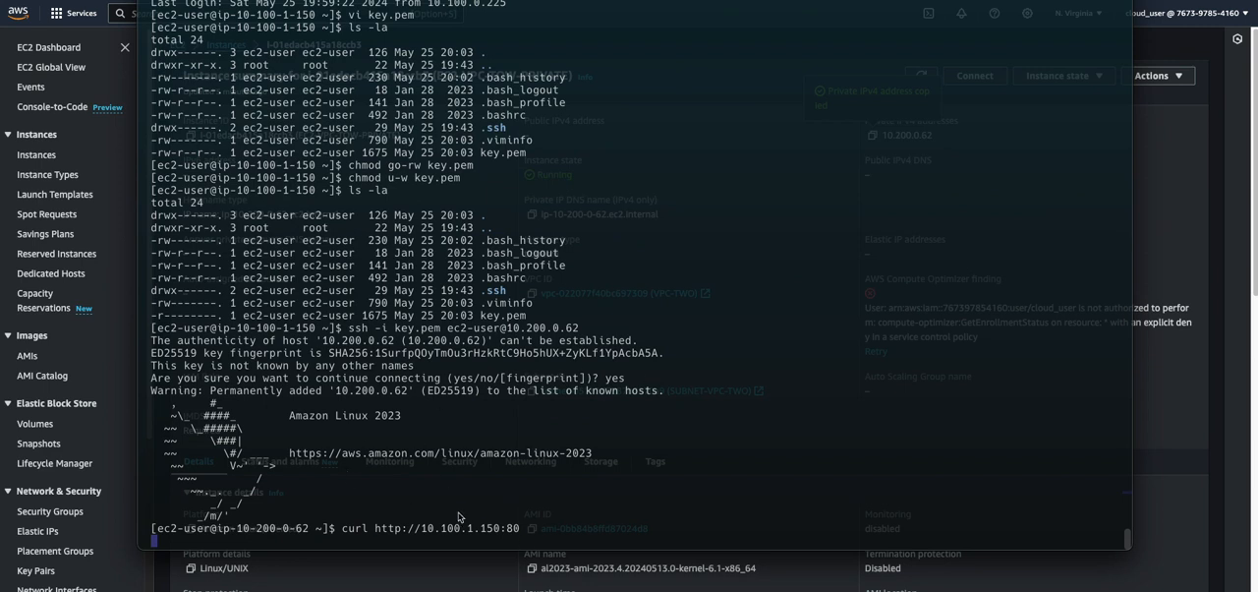
key(ctrl+c)
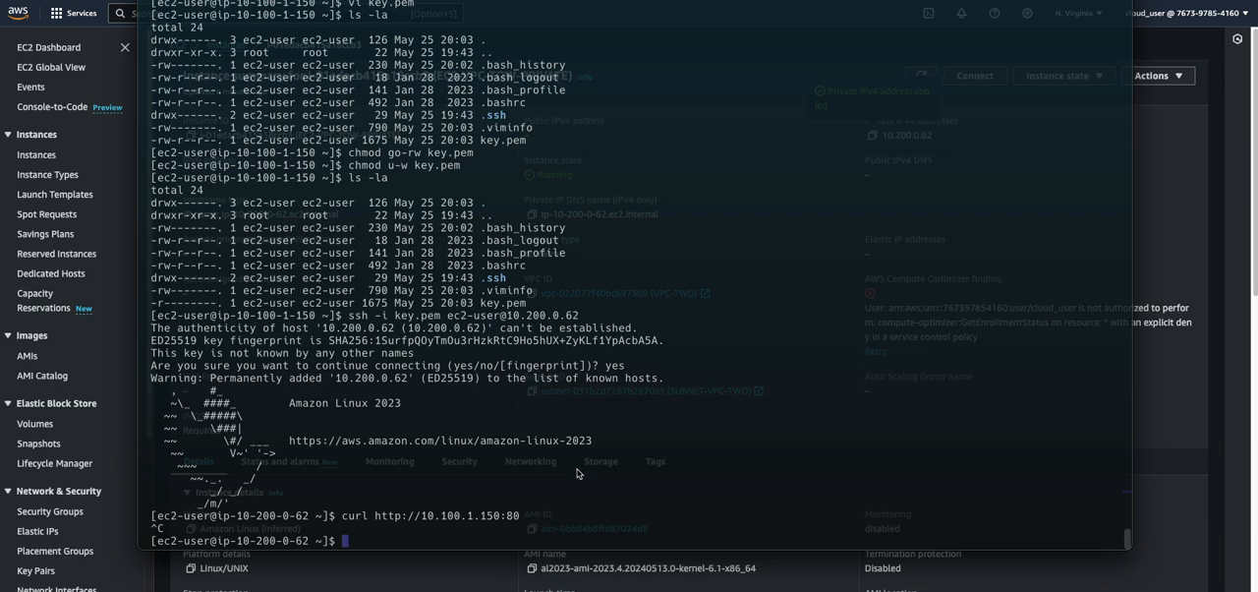
Switch to the AWS console, open the EC2-PRIVATE-VPC-ONE instance and examine the port 80 source in its inbound security rules
click(1185, 198)
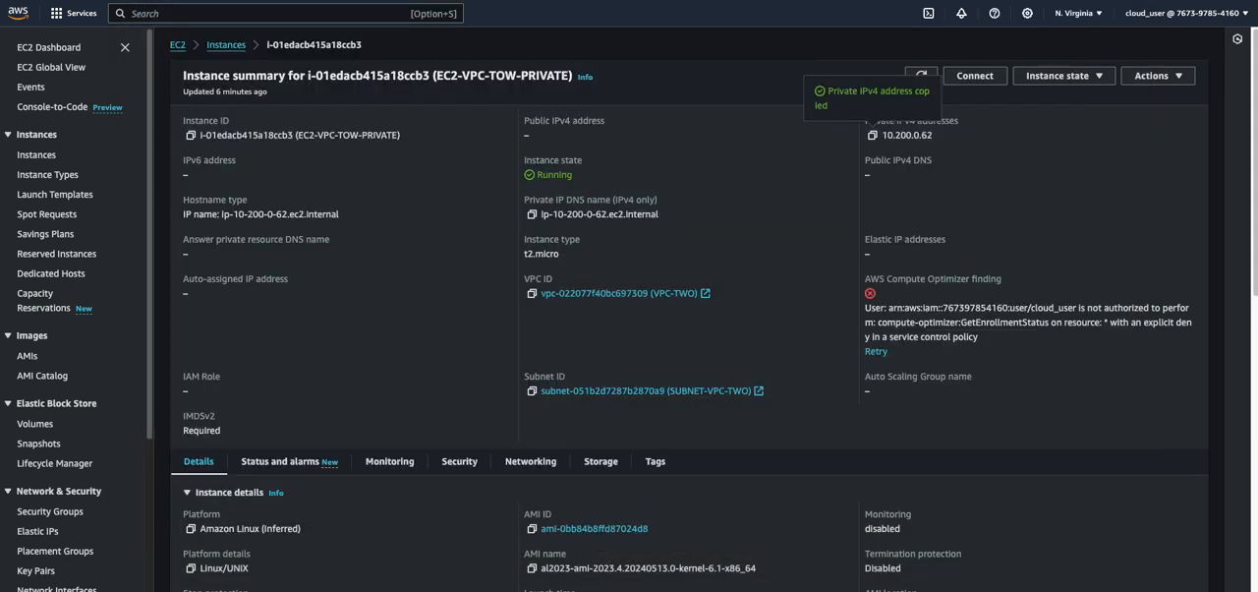
click(37, 156)
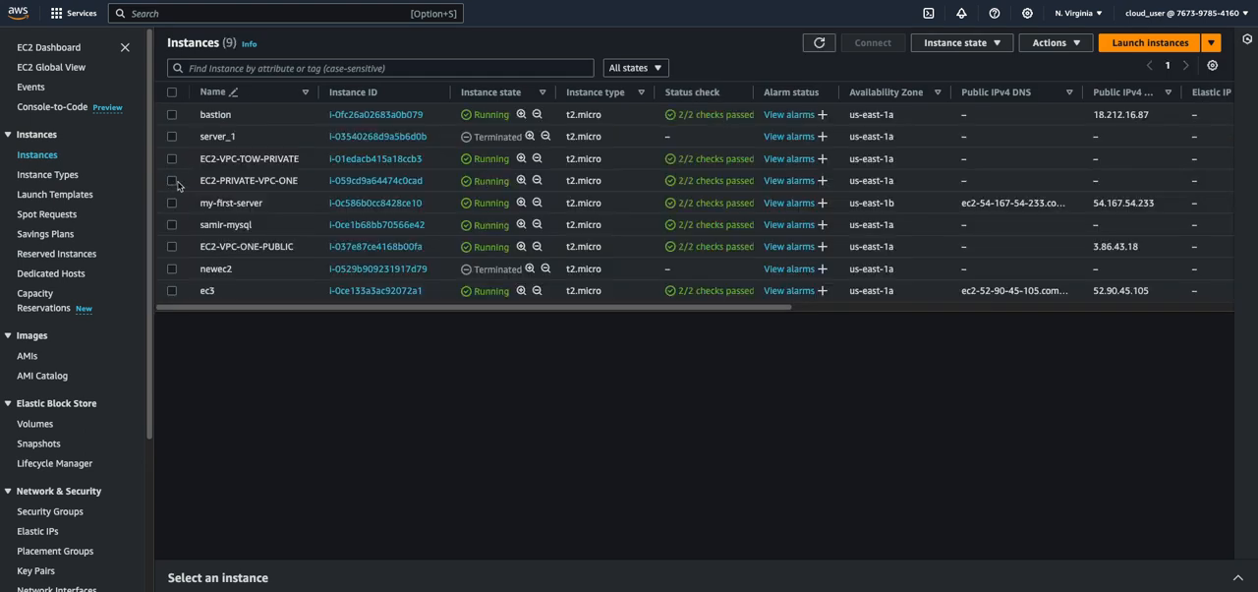
click(172, 181)
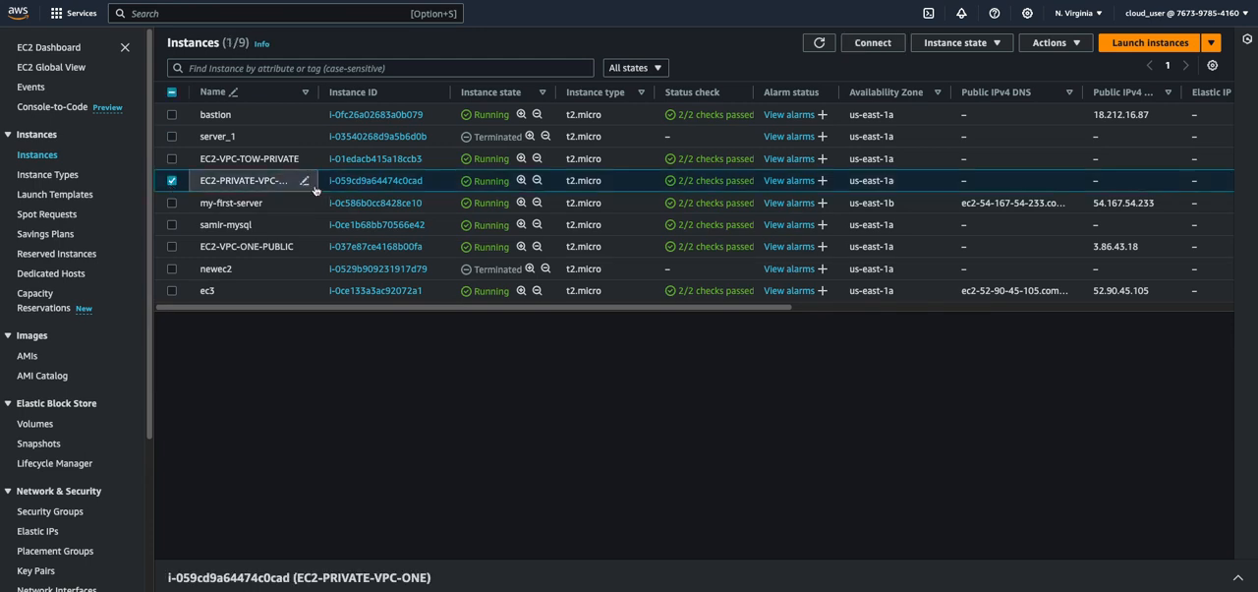
click(373, 182)
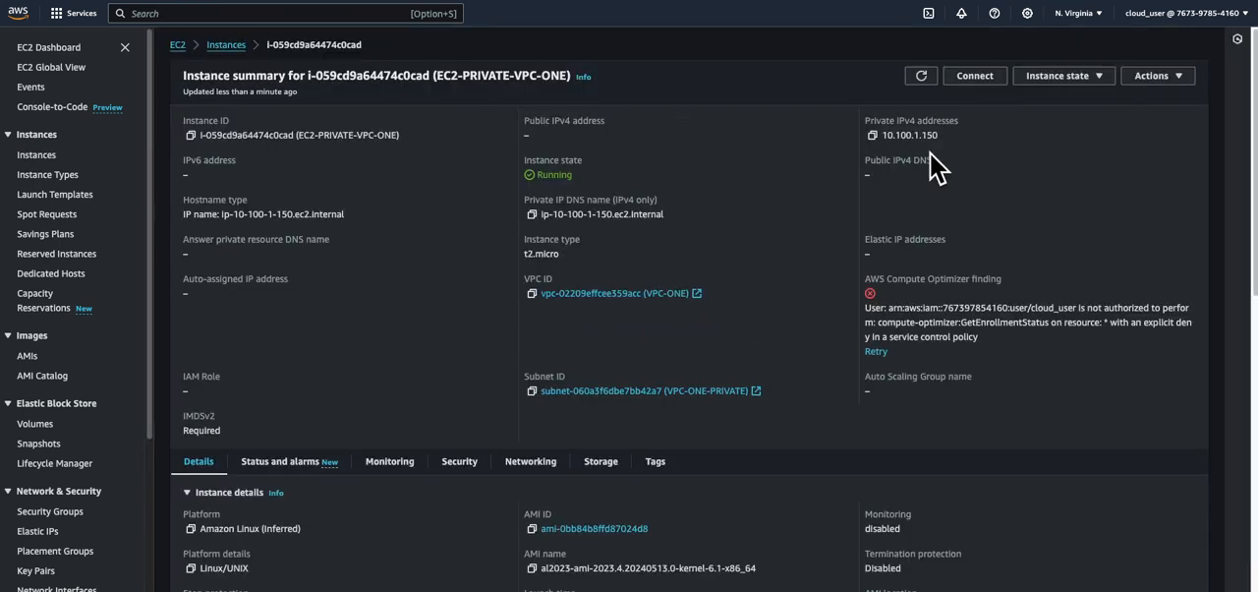
scroll(716, 396, down, 3)
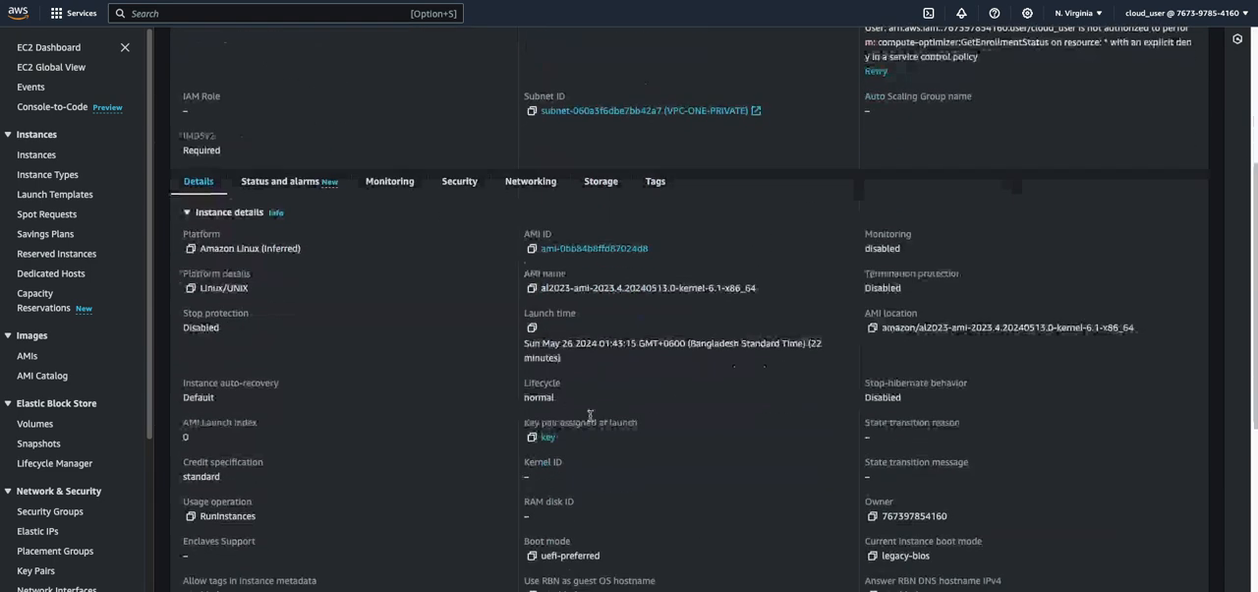
click(460, 178)
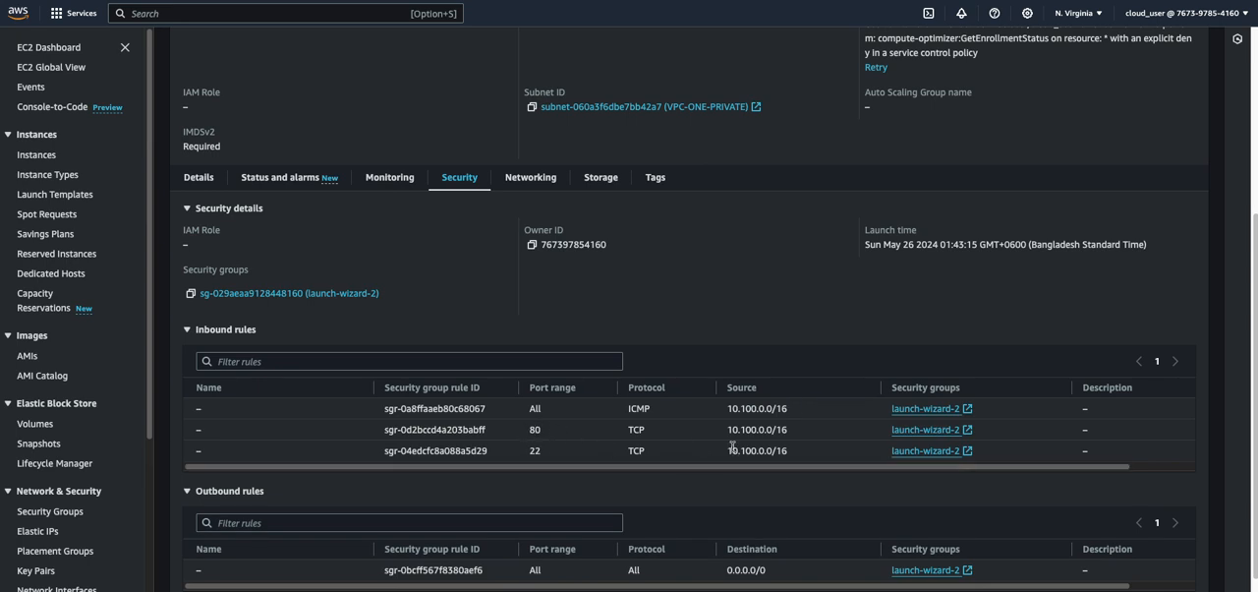
drag(815, 434, 723, 436)
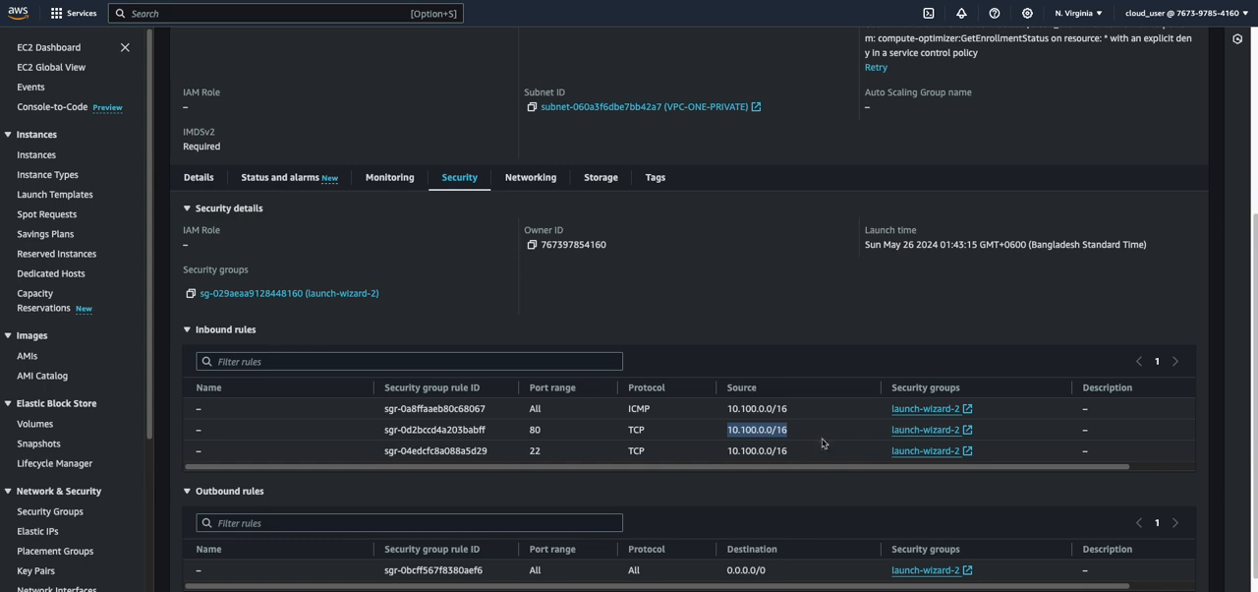
Open the launch-wizard-2 security group used by the port 80 rule and start editing its inbound rules
click(904, 429)
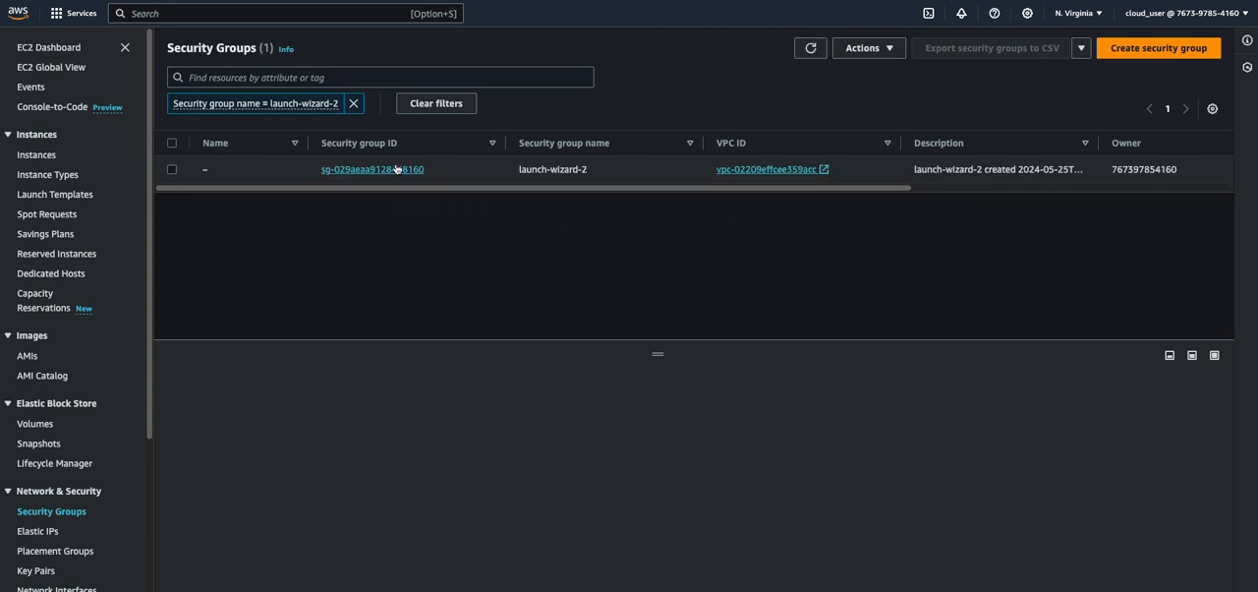
click(377, 170)
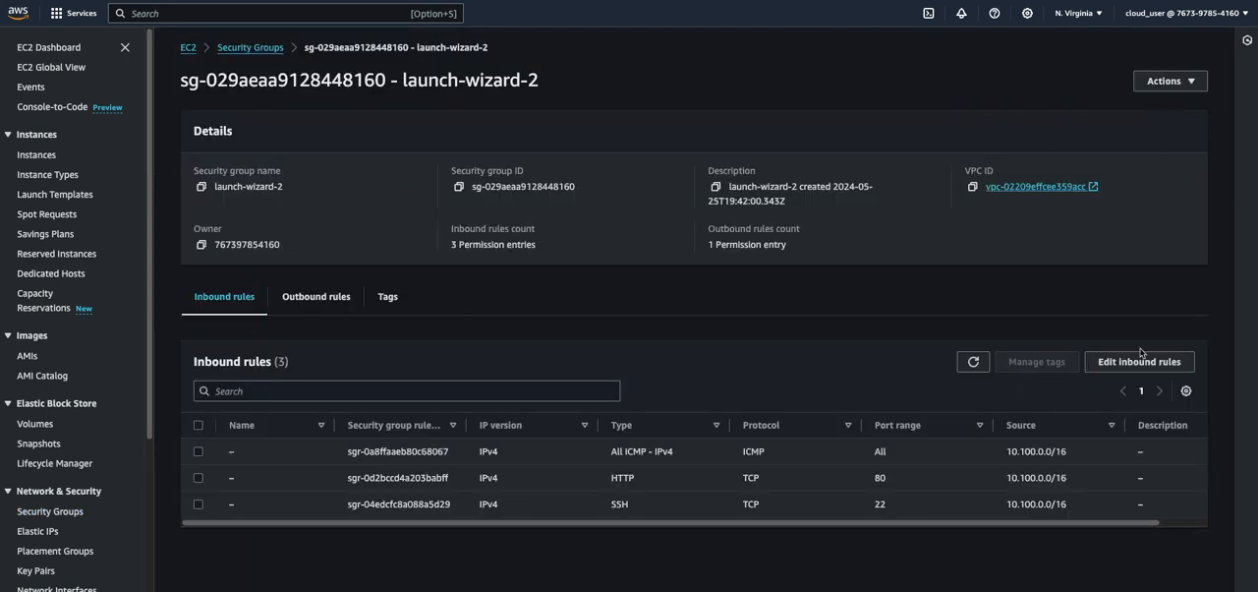
click(1130, 365)
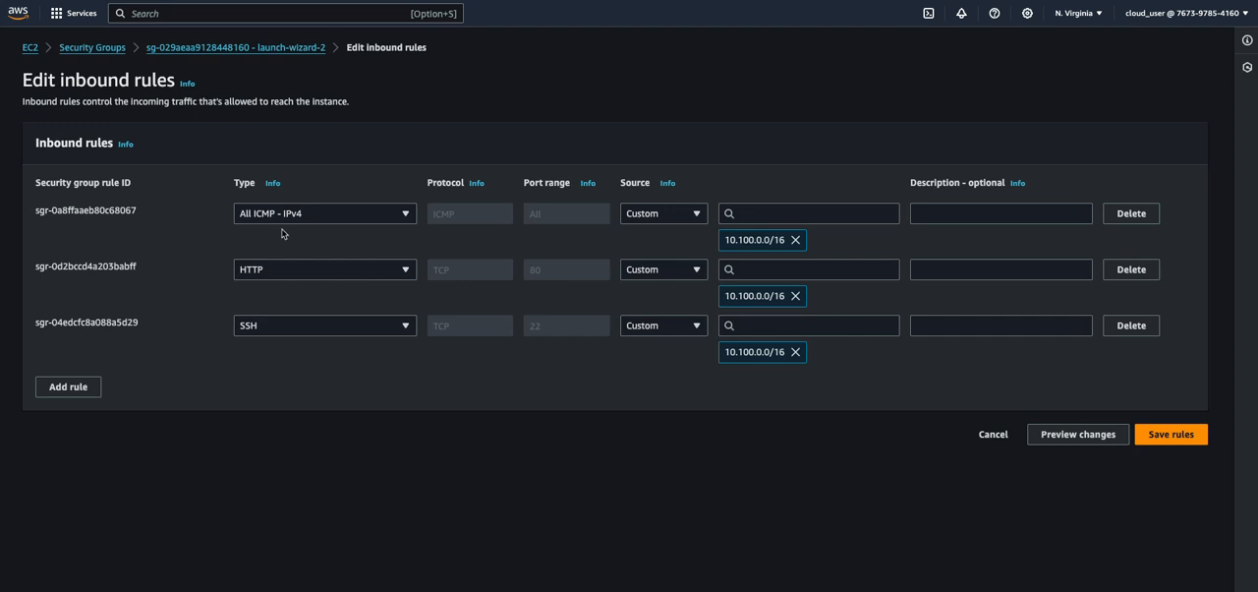
Add an inbound HTTP rule with the custom source 10.200.0.0/16 to the security group and save the rules
click(77, 393)
click(316, 386)
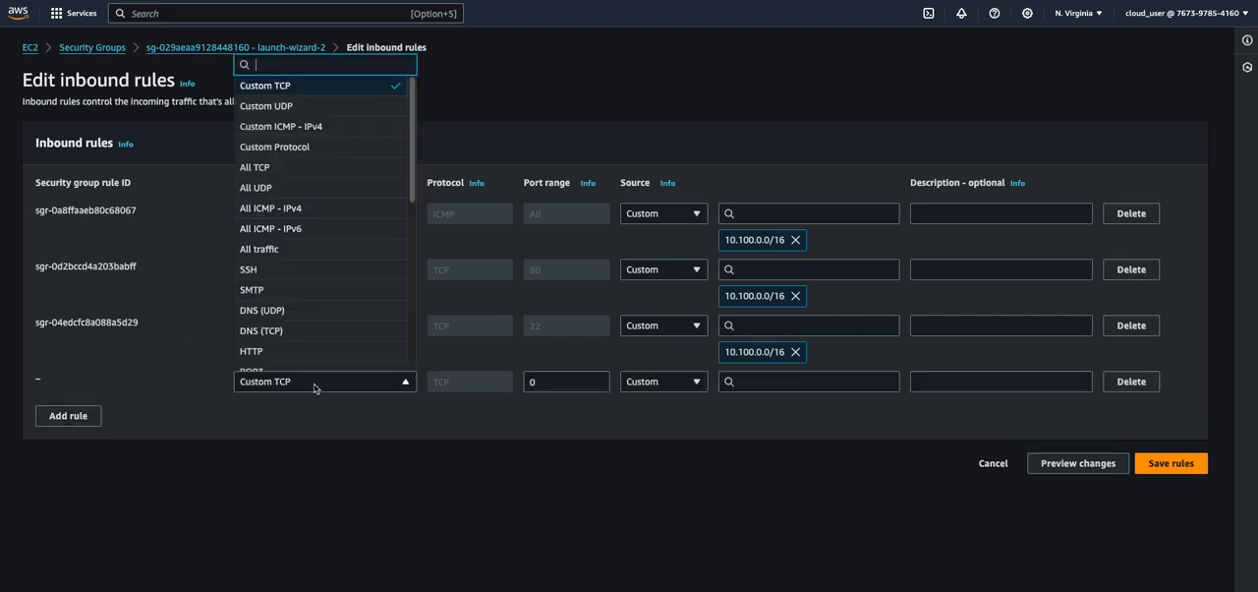
click(281, 354)
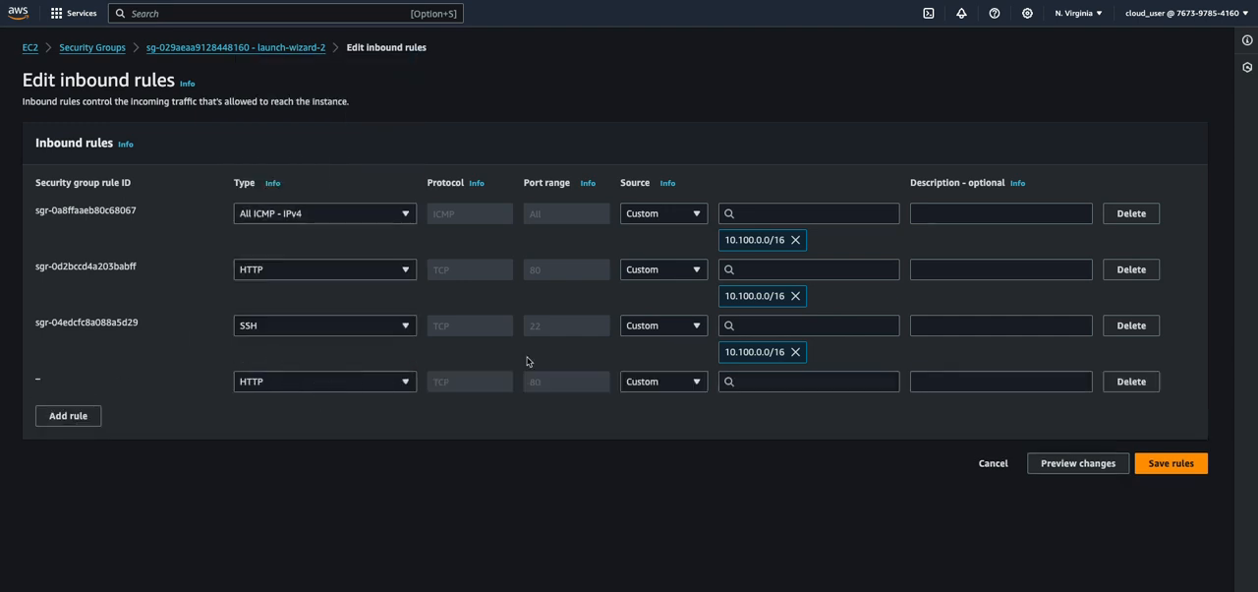
click(789, 386)
text(1)
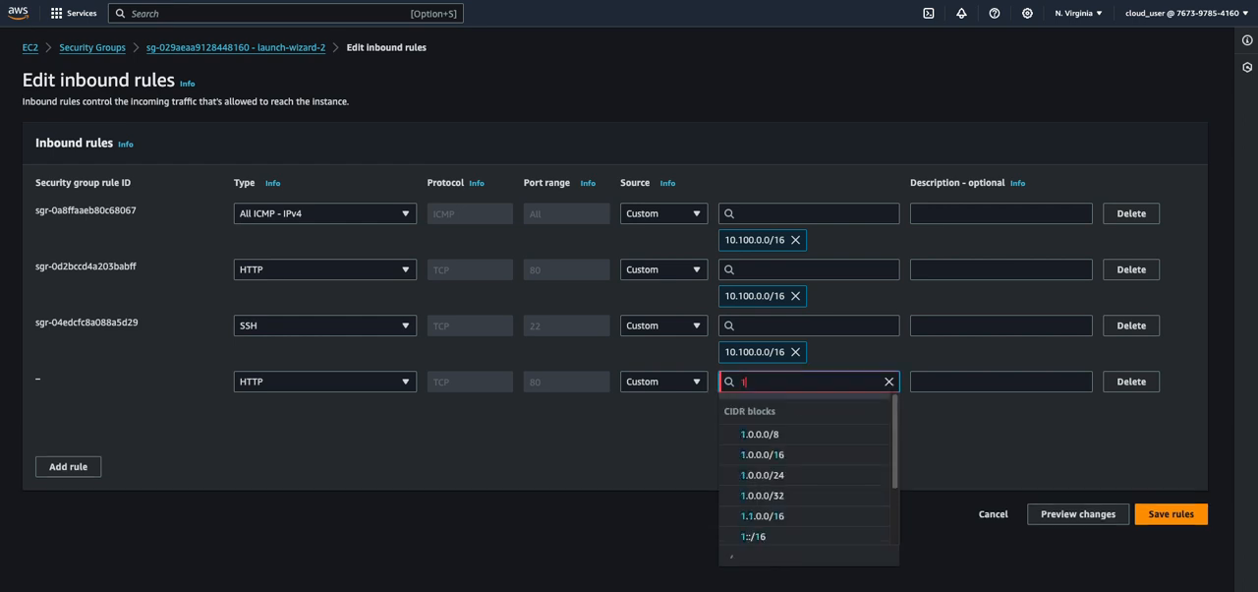
text(0.200.0.0)
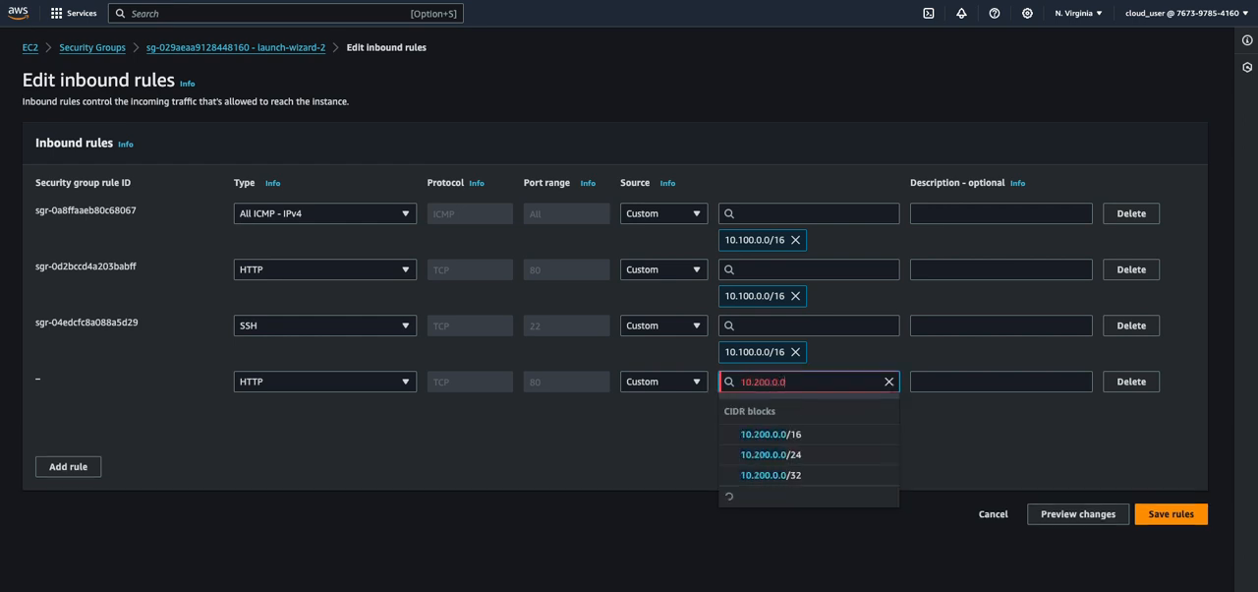
text(/16)
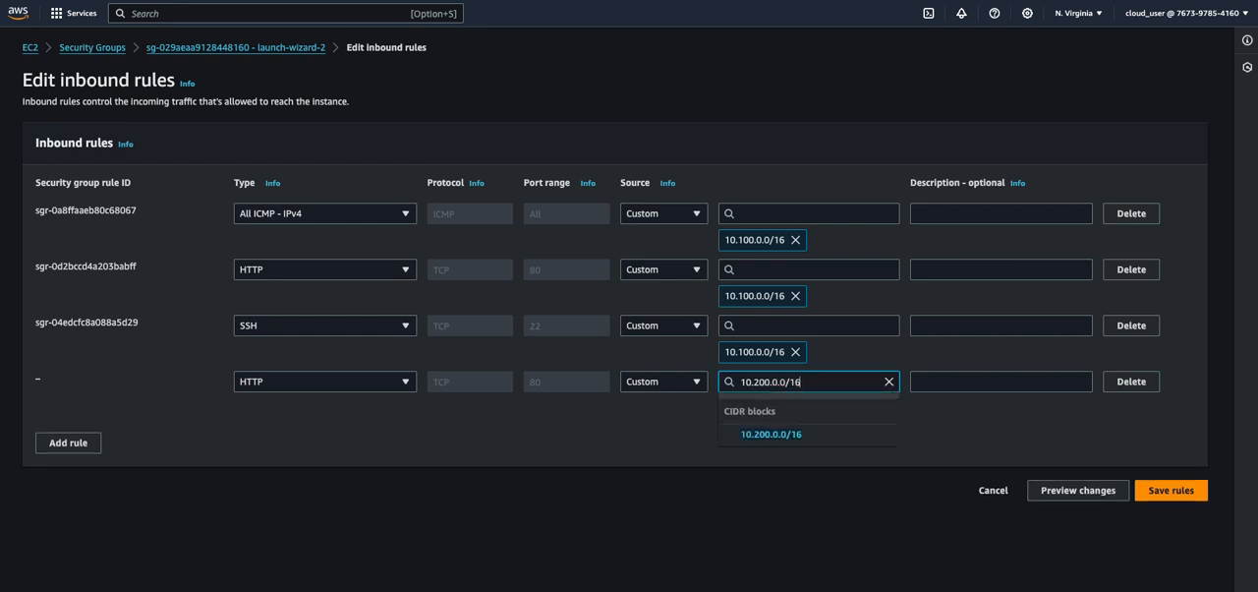
click(812, 437)
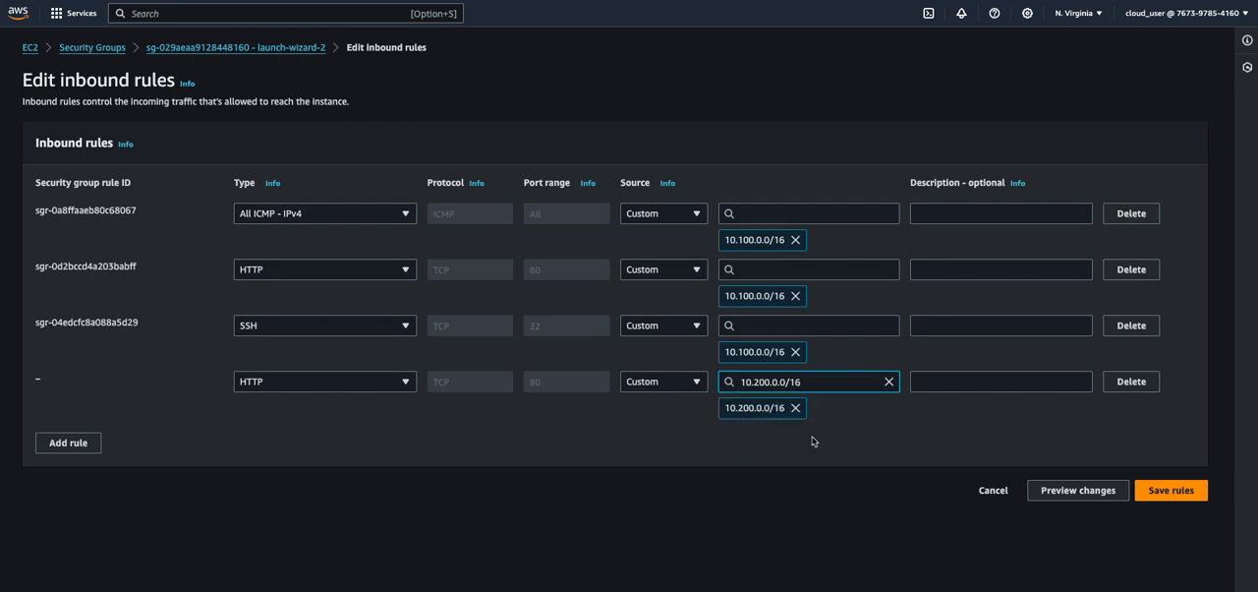
click(1175, 491)
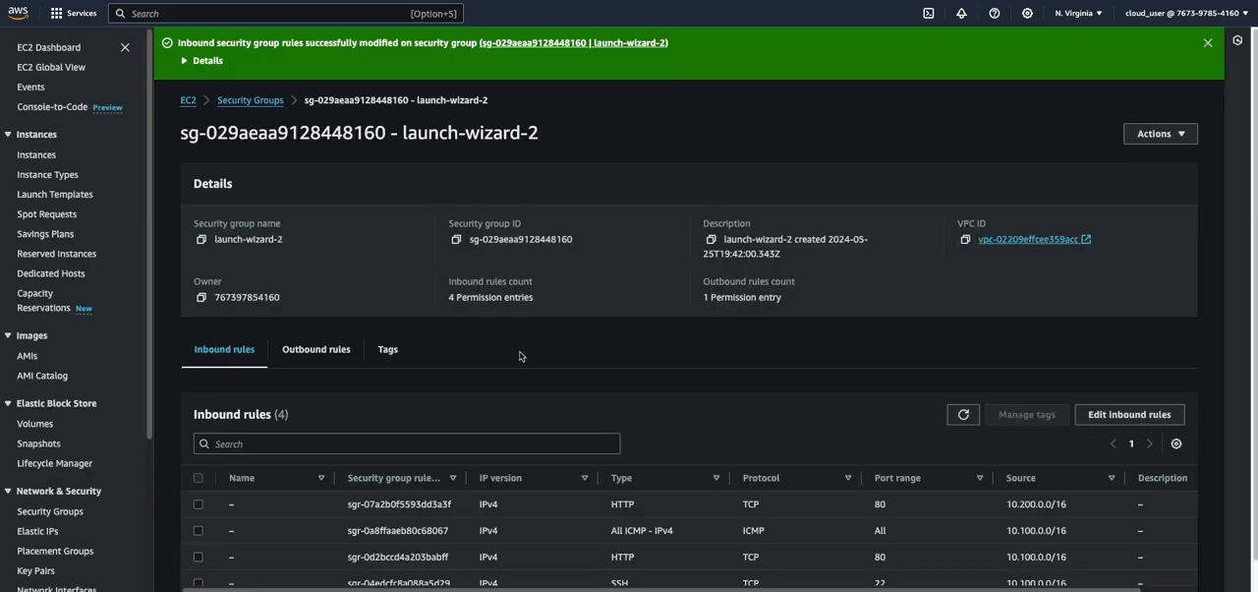
mouse_move(515, 586)
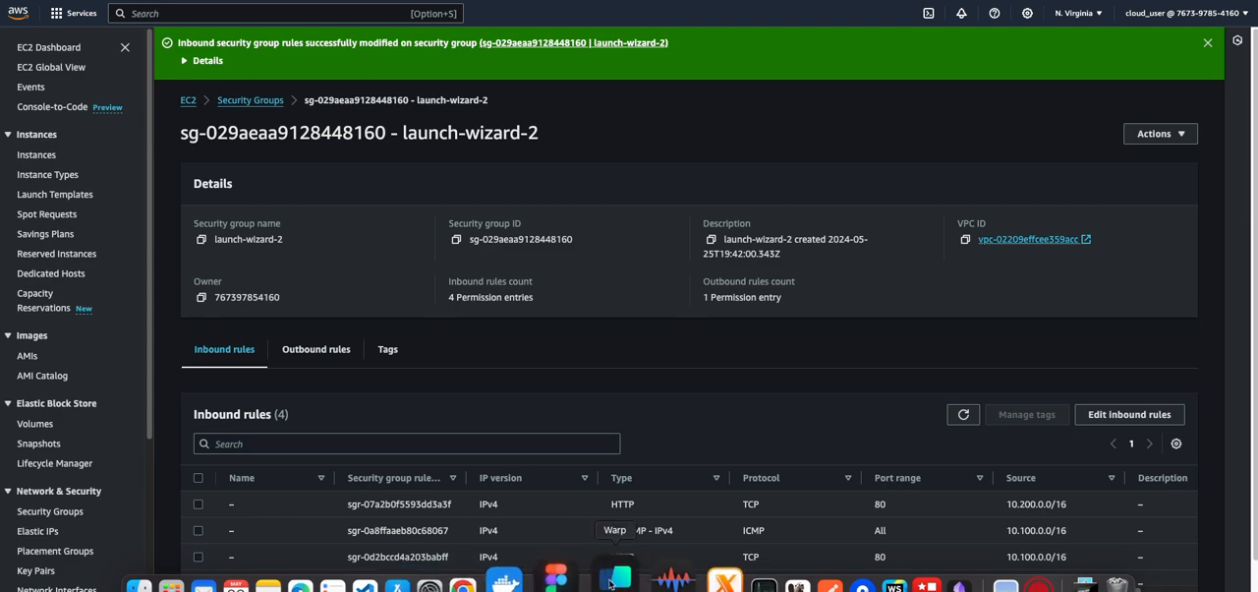
click(619, 582)
click(429, 544)
scroll(429, 544, up, 10)
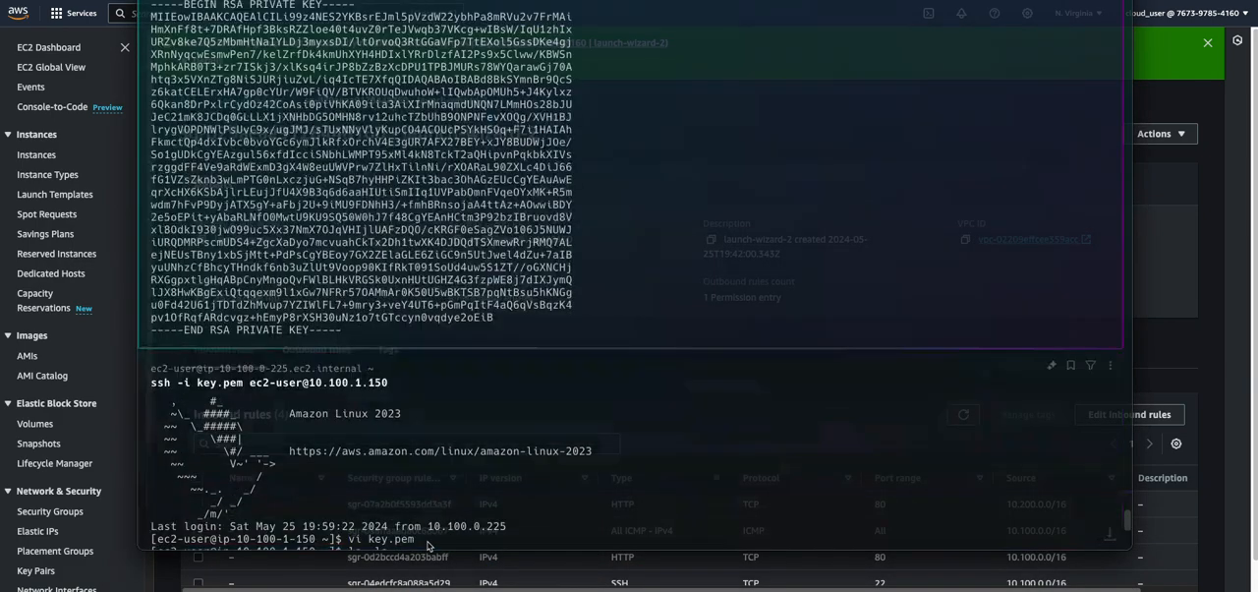
scroll(428, 545, down, 10)
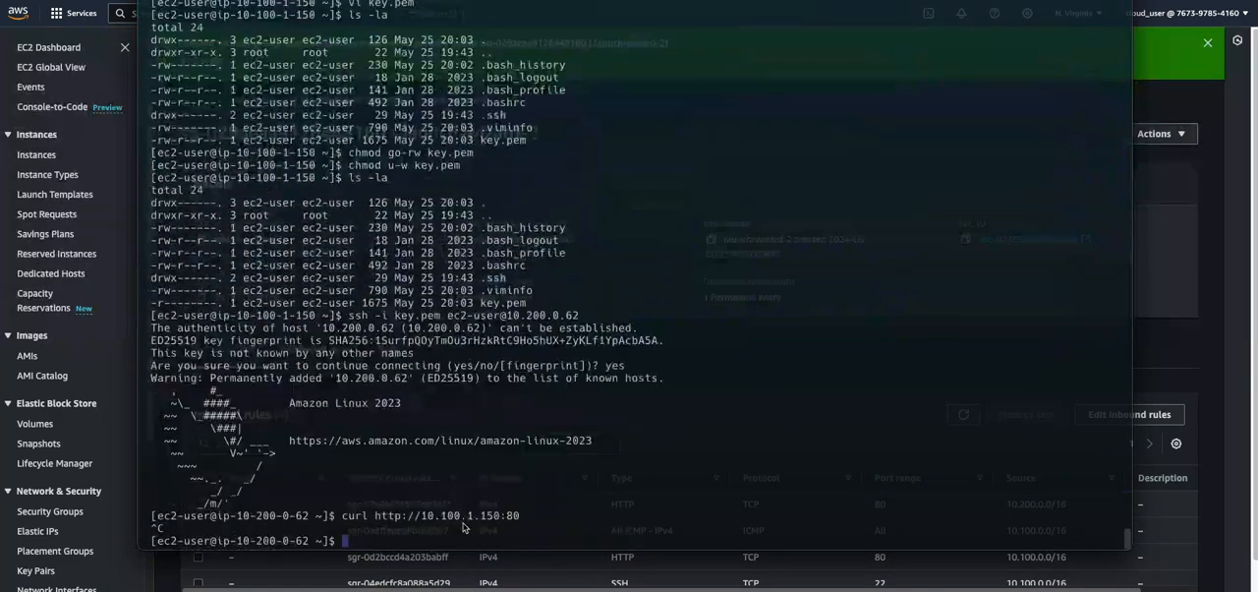
drag(341, 520, 520, 519)
middle_click(406, 552)
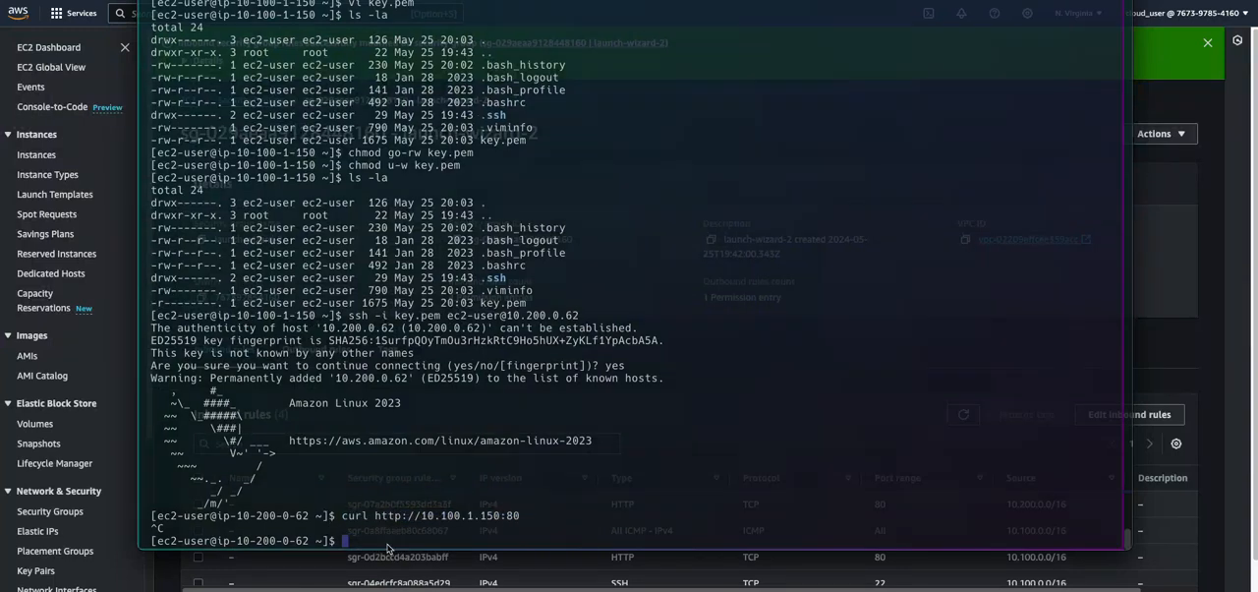
key(Return)
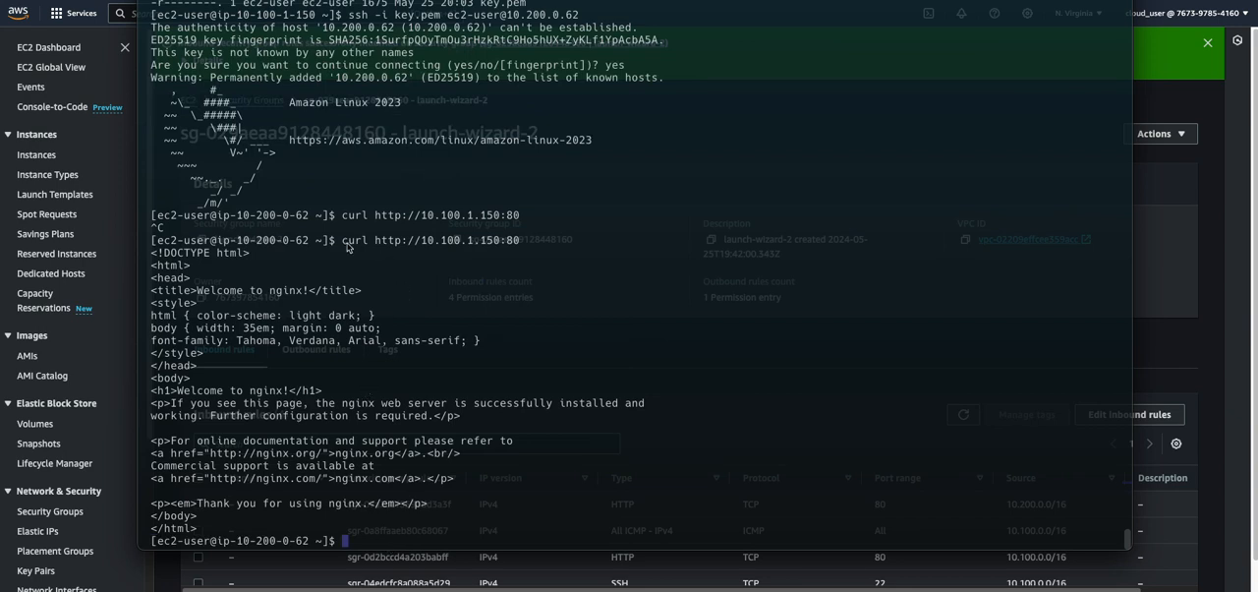
Examine the requesting host's address in the prompt and the target URL of the curl command
drag(225, 246, 306, 246)
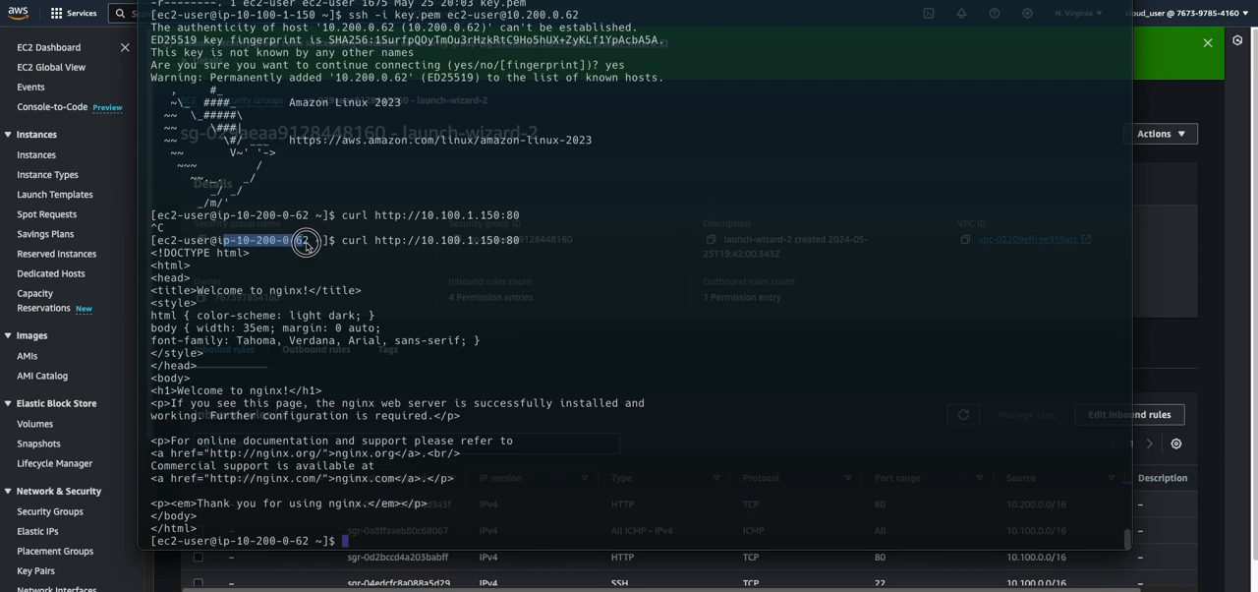
click(274, 248)
drag(222, 243, 309, 246)
drag(374, 245, 525, 244)
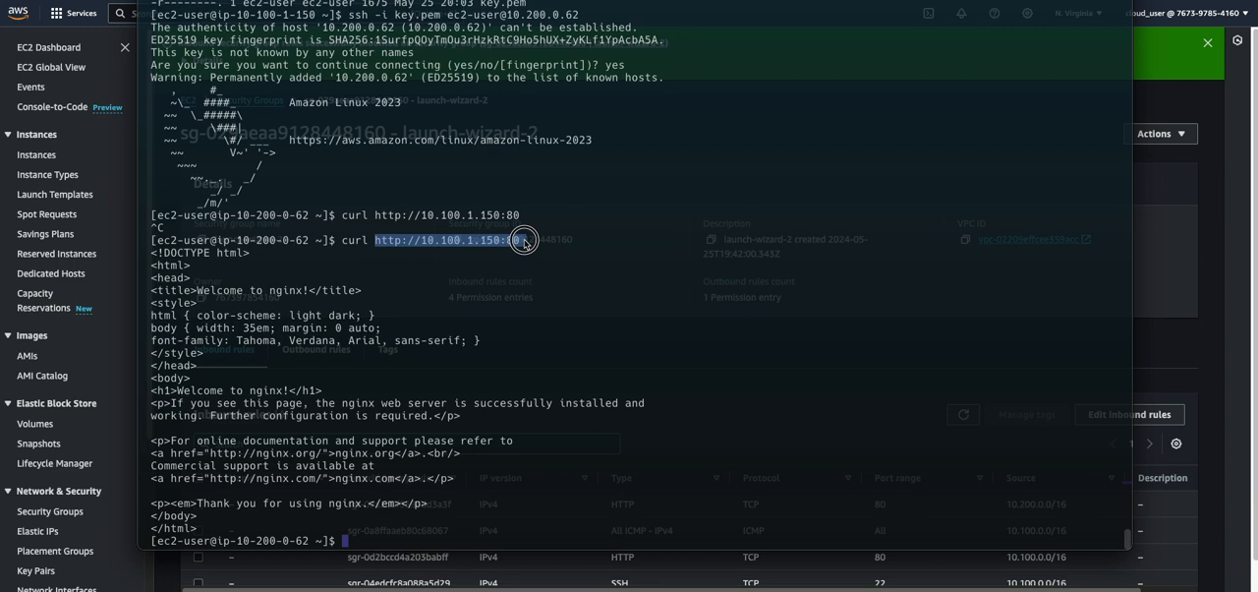
click(356, 540)
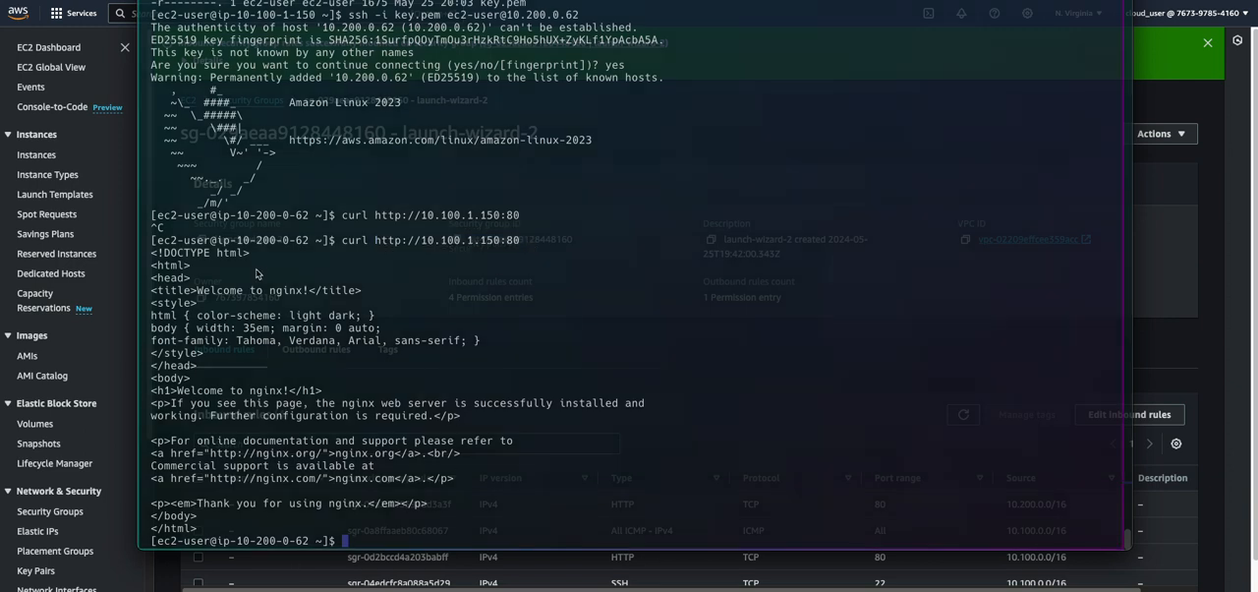
drag(218, 542, 284, 542)
key(super+c)
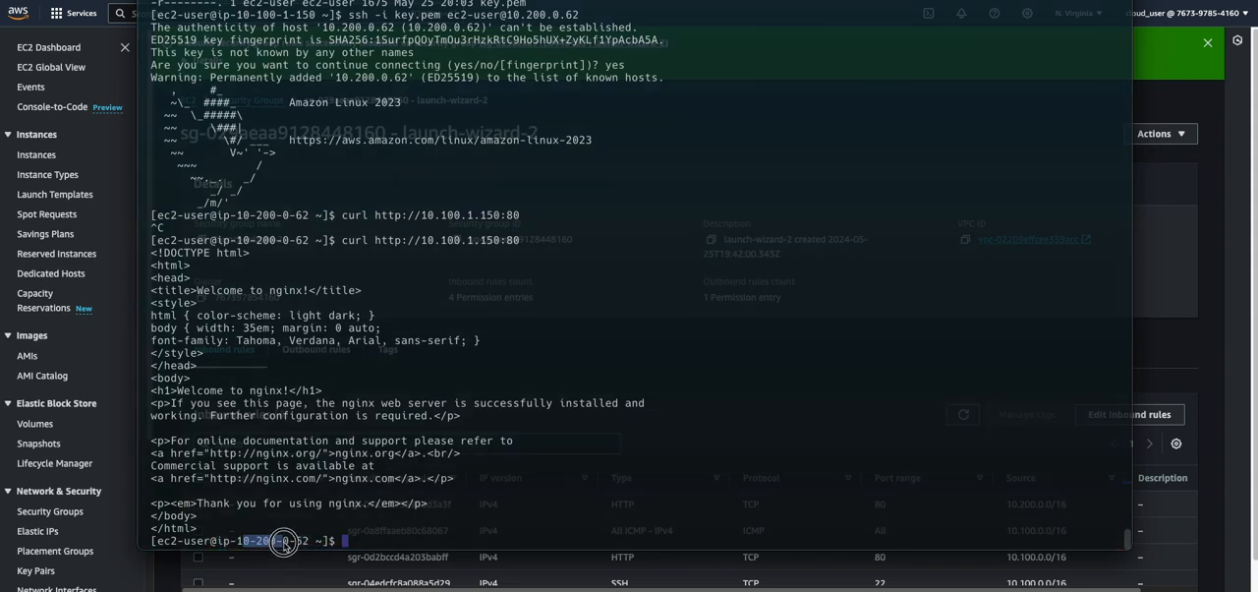
click(355, 543)
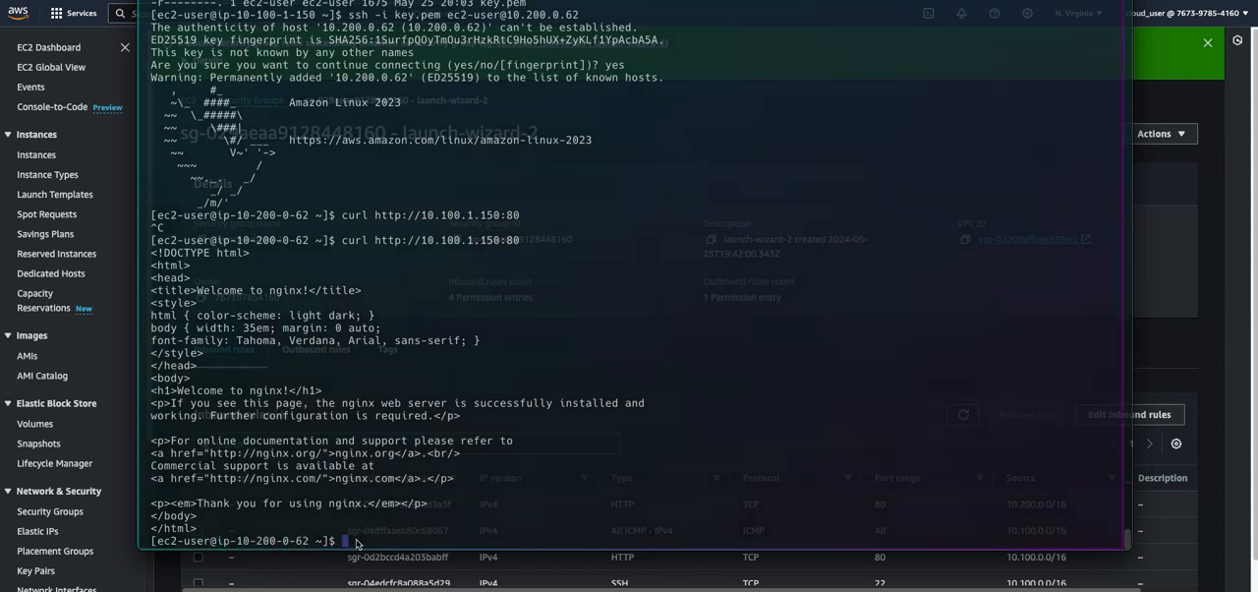
middle_click(356, 543)
key(BackSpace)
key(BackSpace)
key(BackSpace)
key(BackSpace)
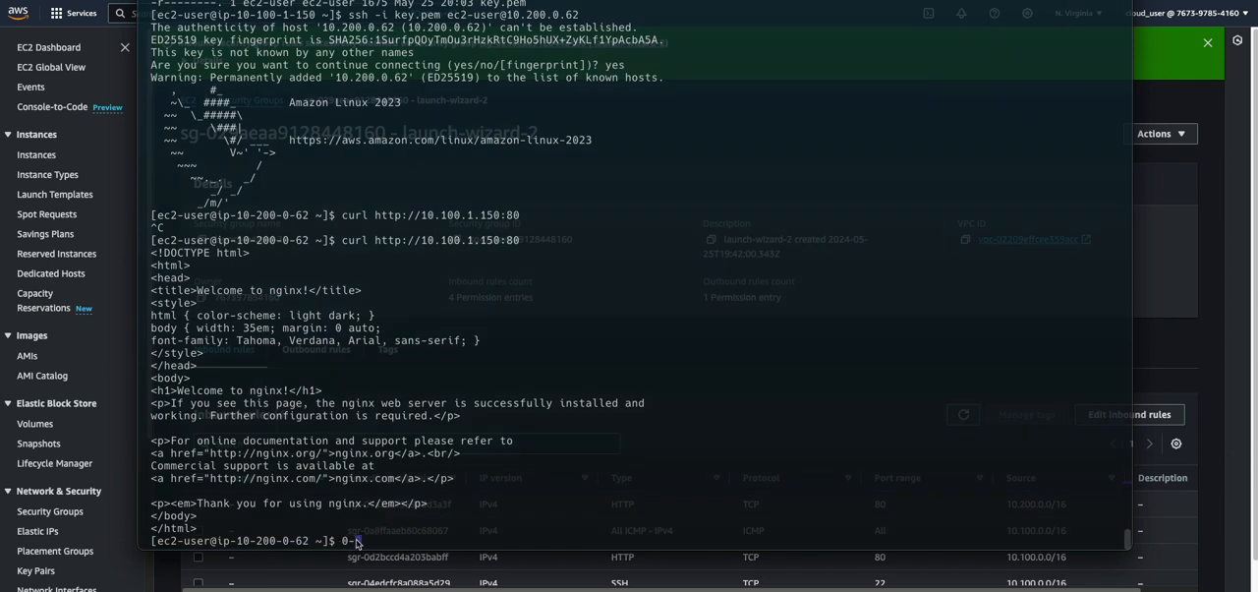
key(BackSpace)
key(BackSpace)
key(Up)
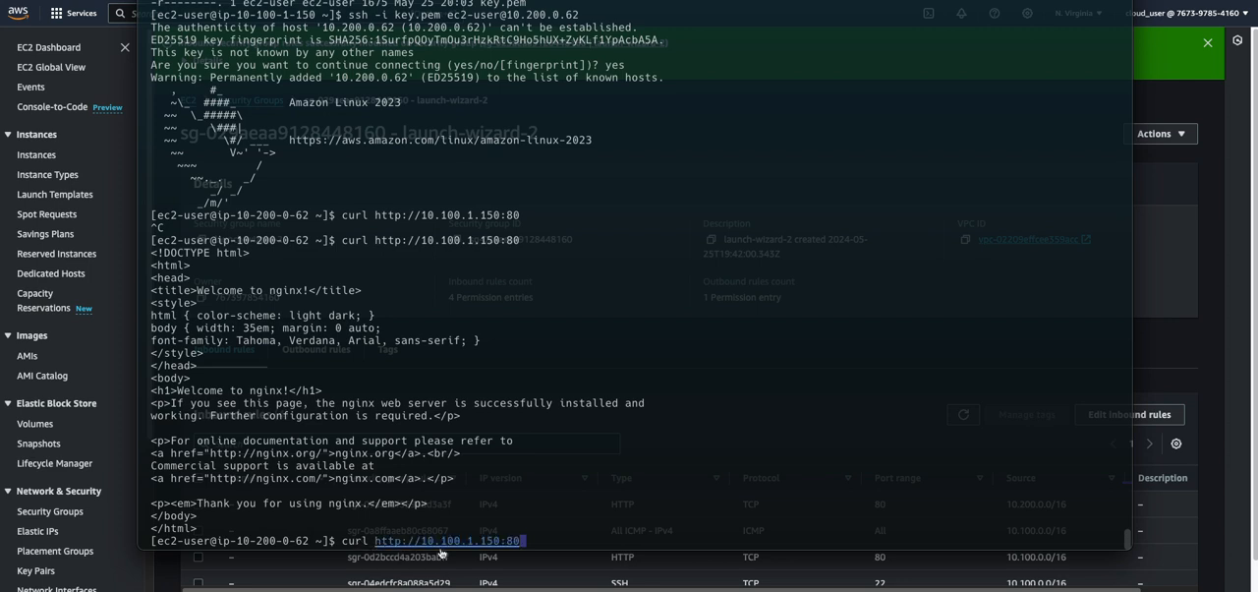
key(Return)
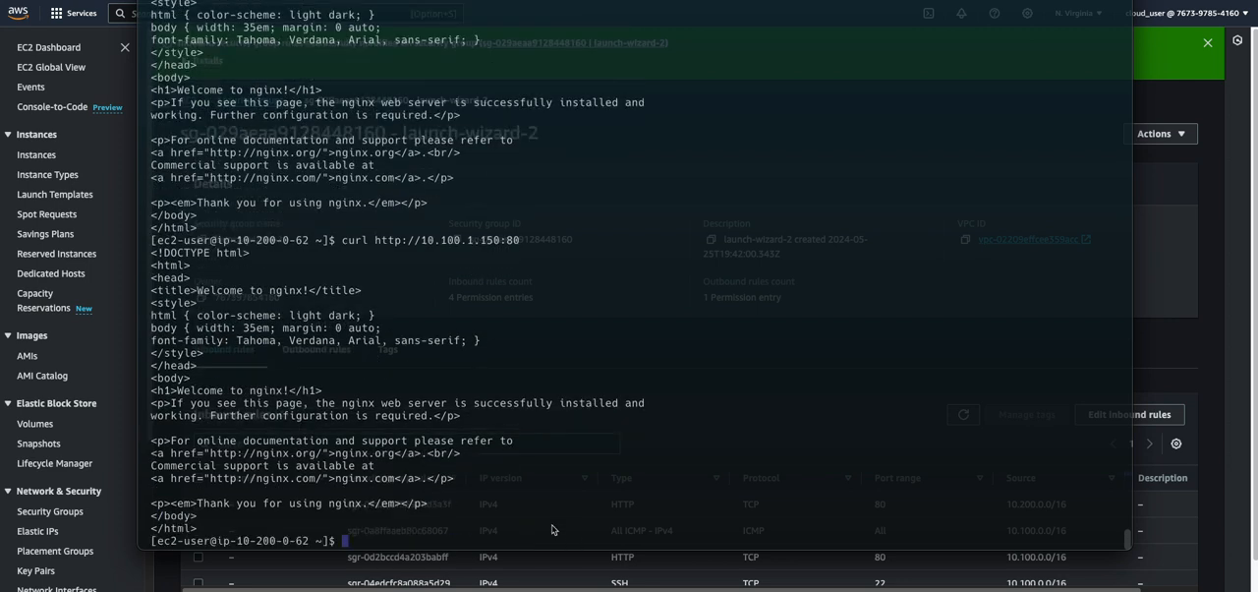
drag(355, 529, 148, 252)
click(342, 332)
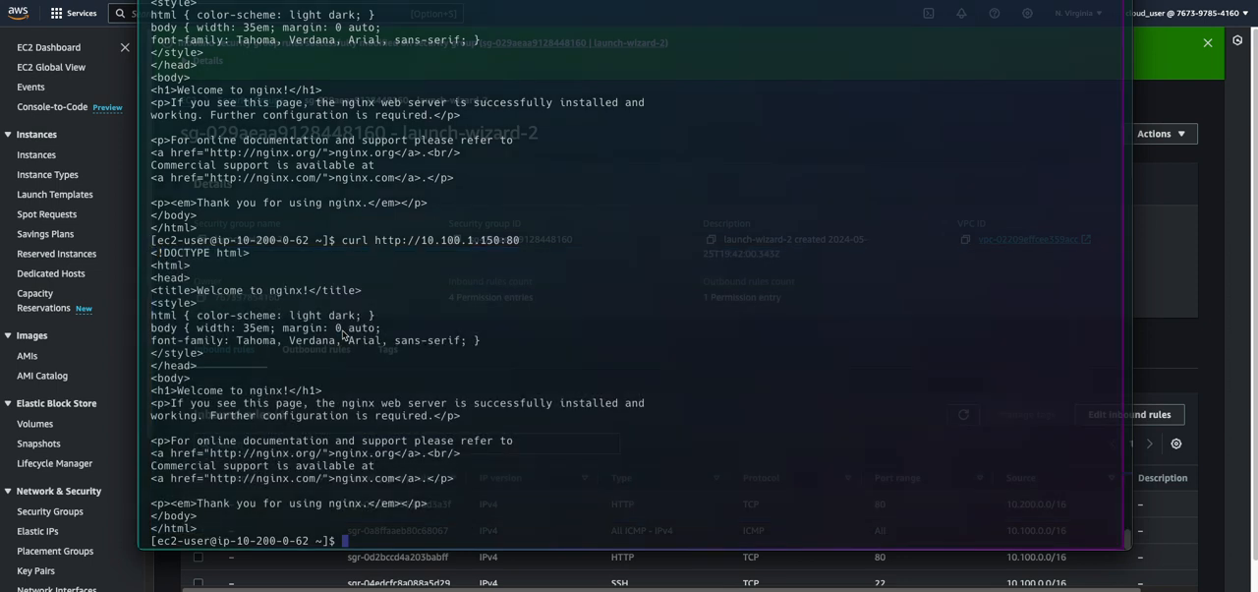